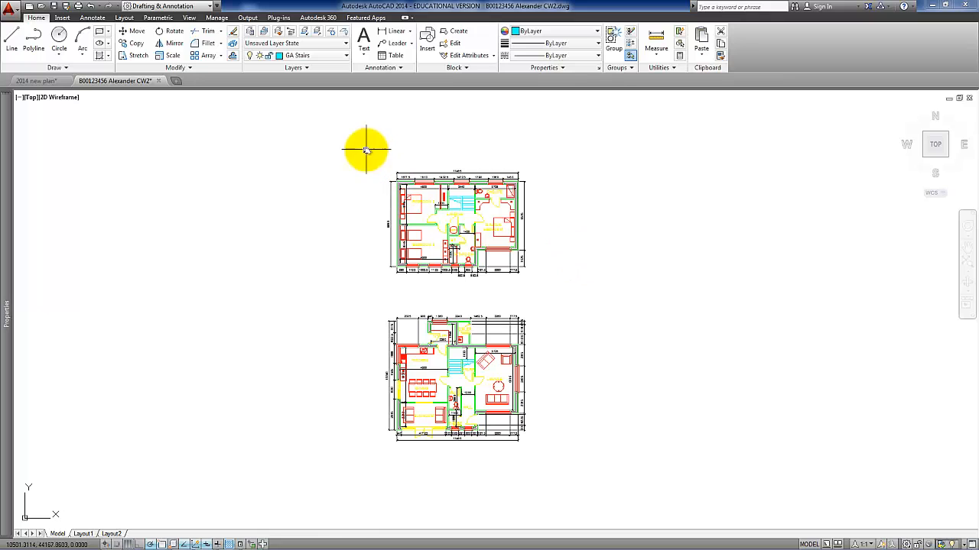
Copy both floor plans horizontally into the empty space on the right, about 68755 mm away.
left_click(365, 147)
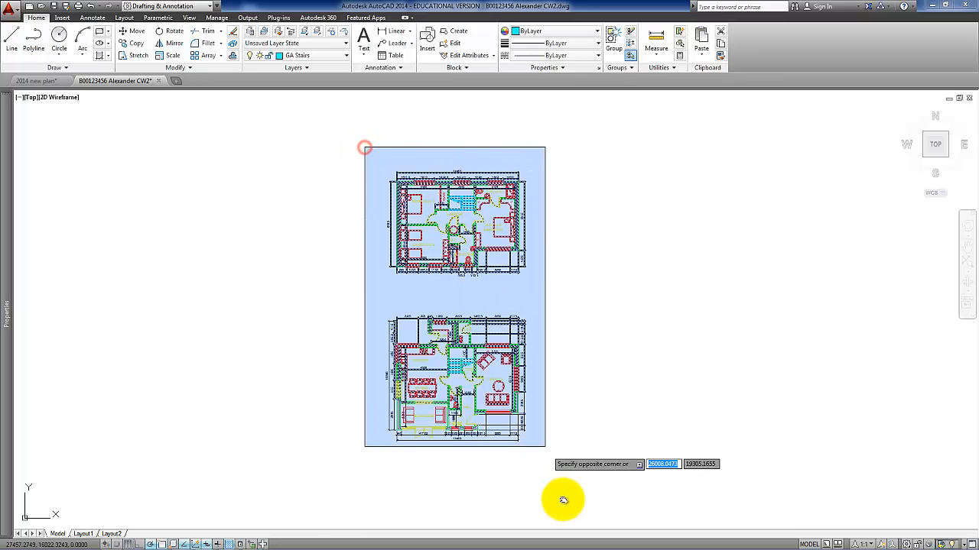
left_click(587, 474)
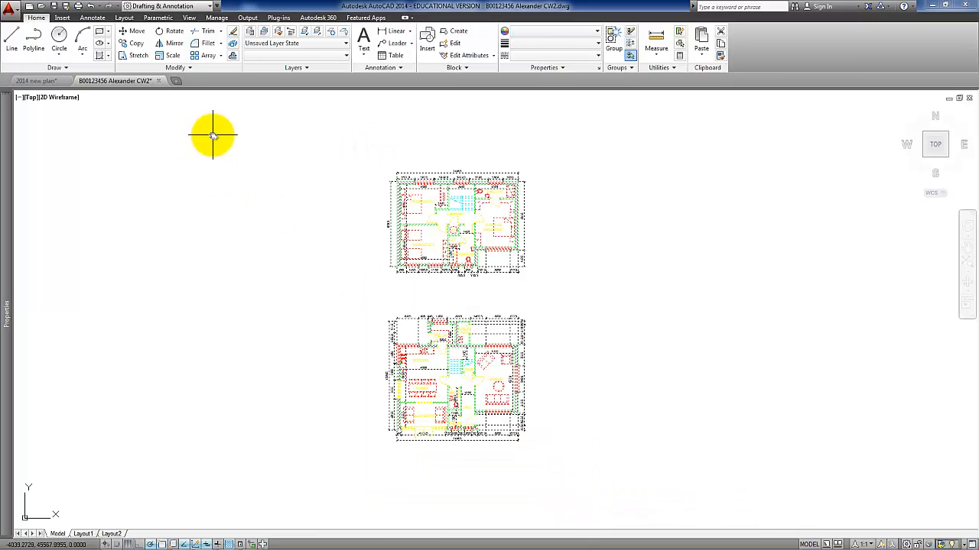
left_click(136, 43)
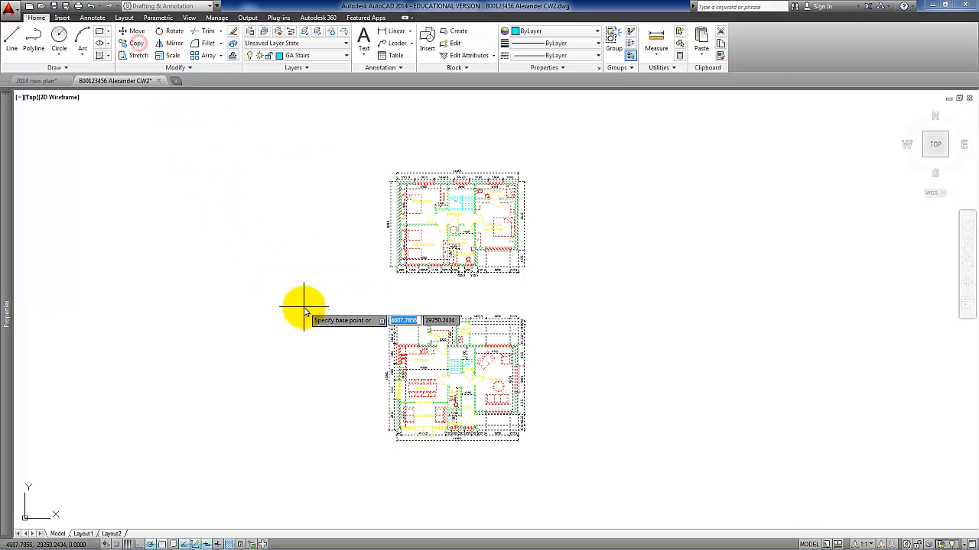
left_click(361, 303)
scroll(371, 305, "down", 2)
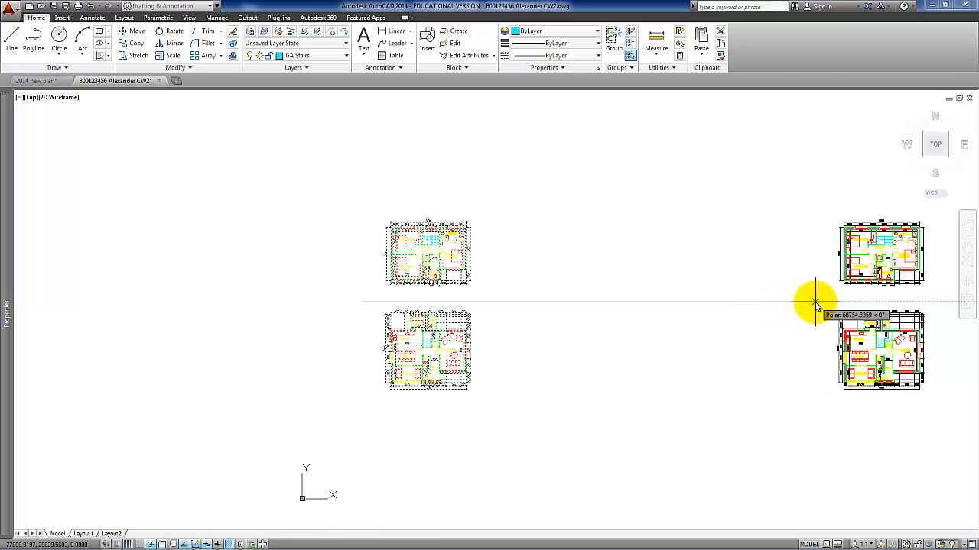
left_click(816, 305)
key("Return")
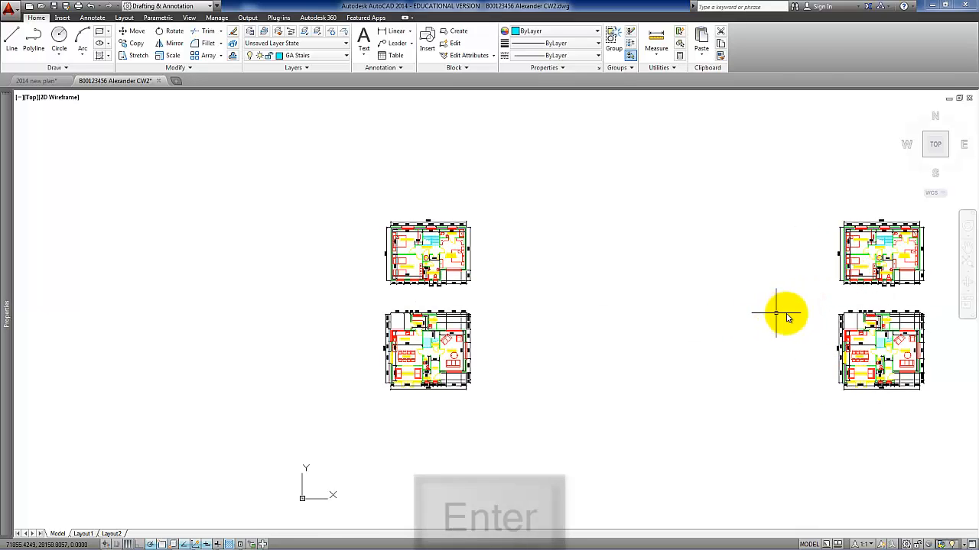
Start a block definition from the two copied floor plans and name it "Plans".
middle_click_drag(788, 317, 491, 308)
scroll(562, 271, "up", 2)
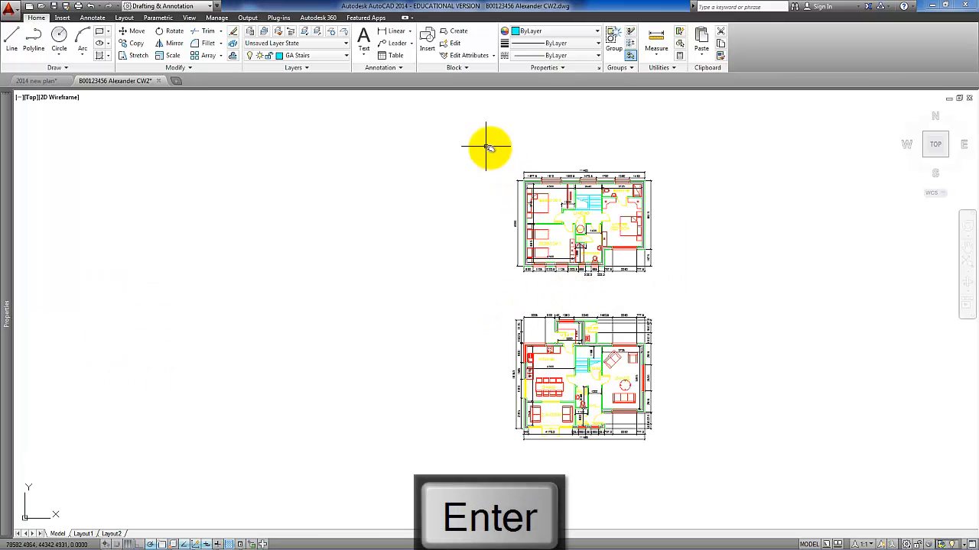
left_click(461, 132)
left_click(710, 485)
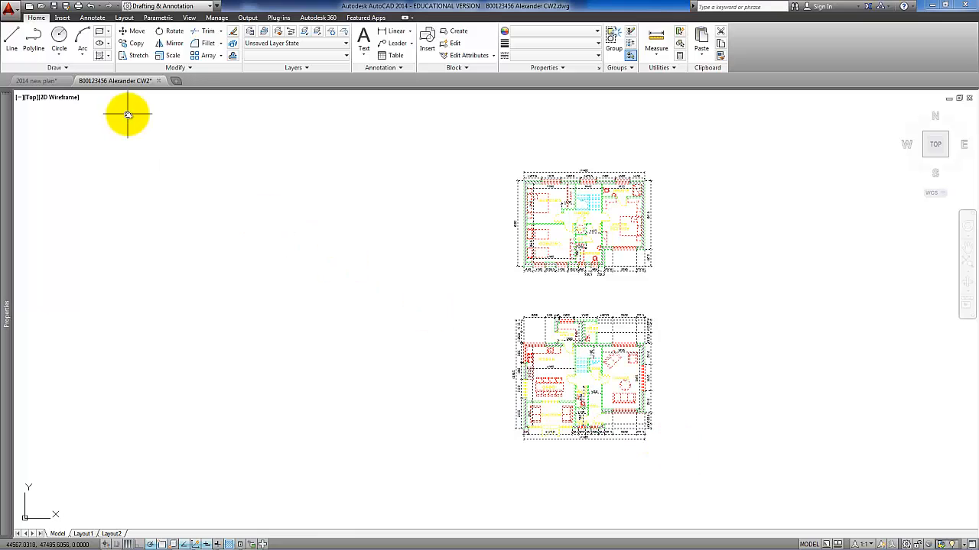
left_click(456, 34)
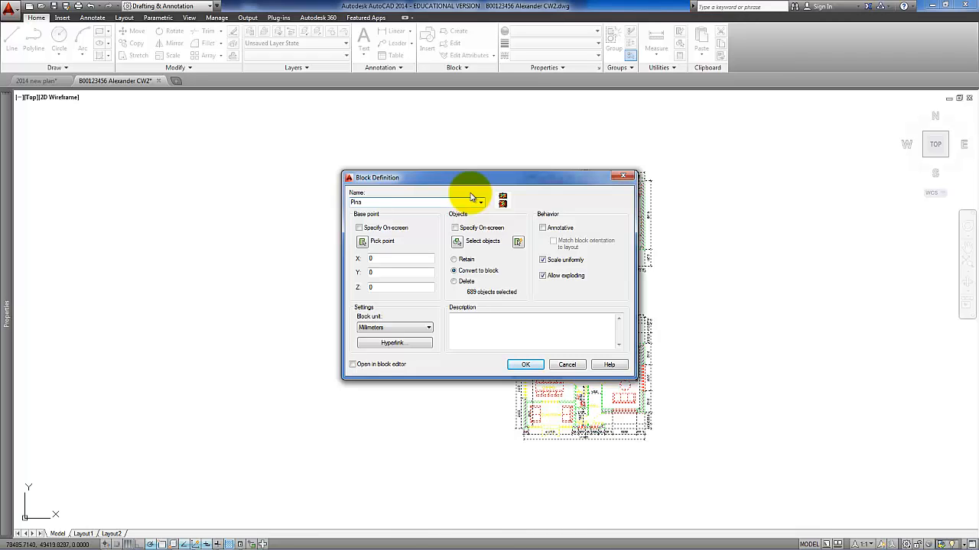
key("BackSpace")
key("BackSpace")
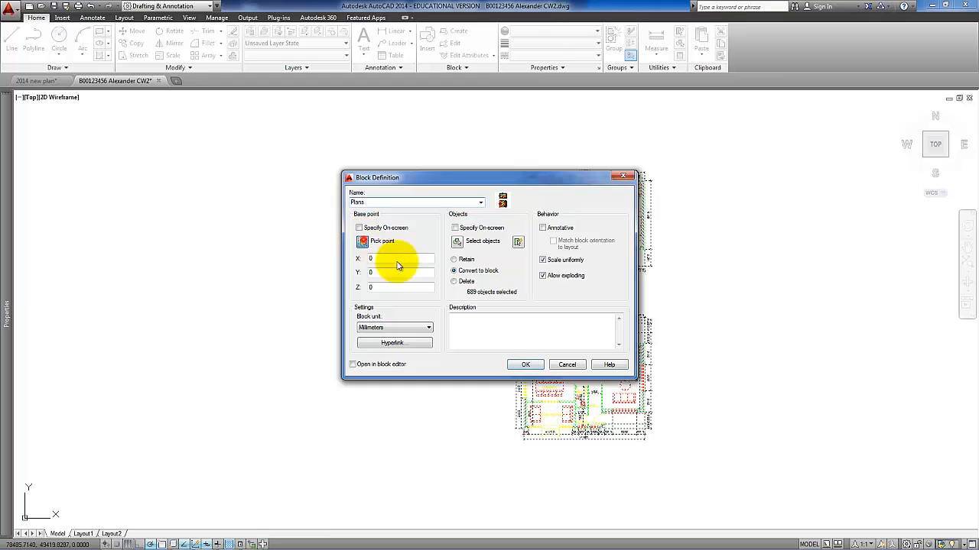
Set the block's base point at the sun room's lower-left outer wall corner and create the block.
left_click(364, 241)
scroll(525, 429, "up", 5)
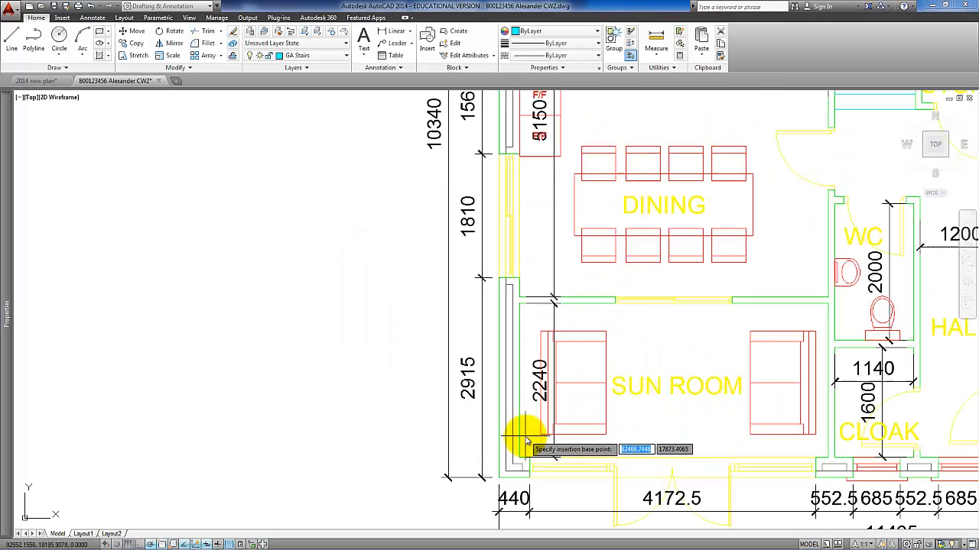
left_click(498, 478)
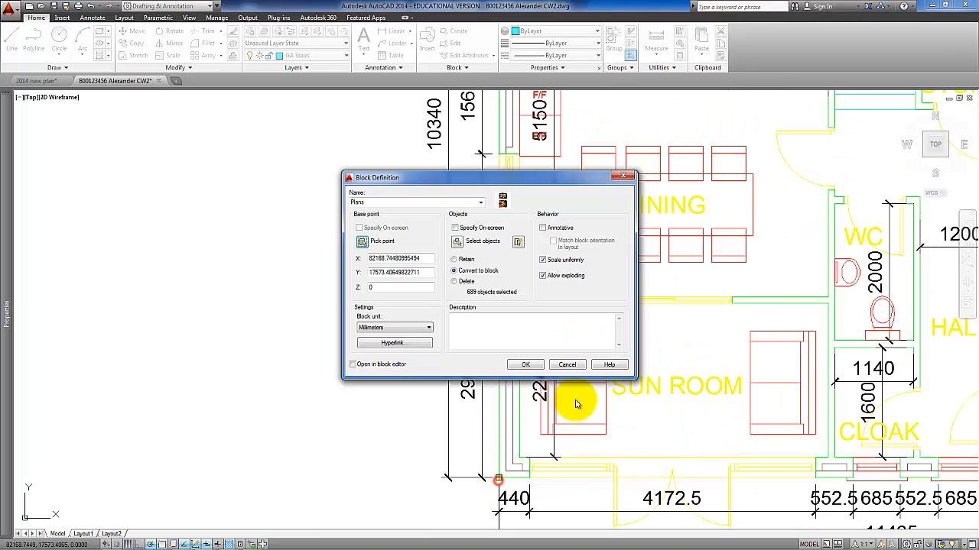
left_click(529, 365)
scroll(535, 372, "down", 8)
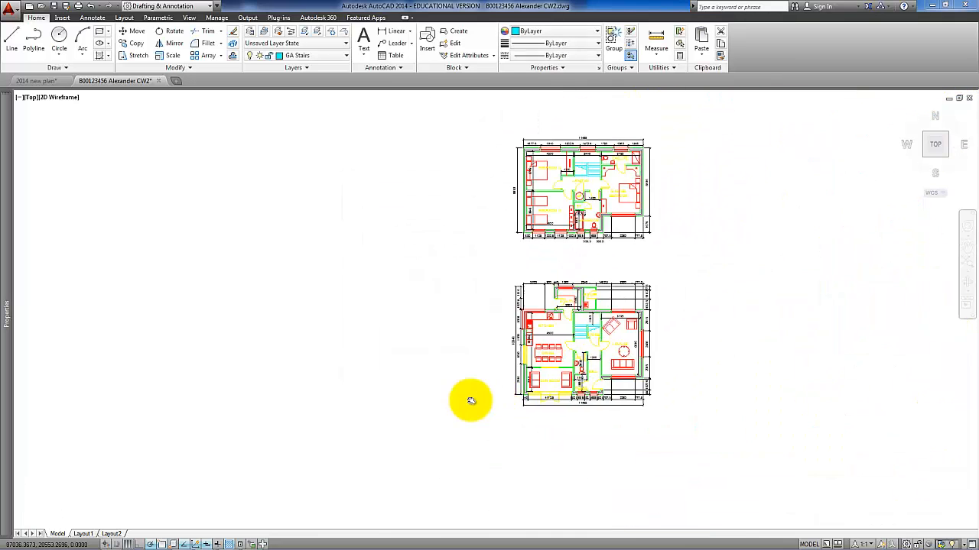
Make GA Walls the current layer.
middle_click_drag(471, 400, 468, 402)
middle_click_drag(530, 308, 509, 326)
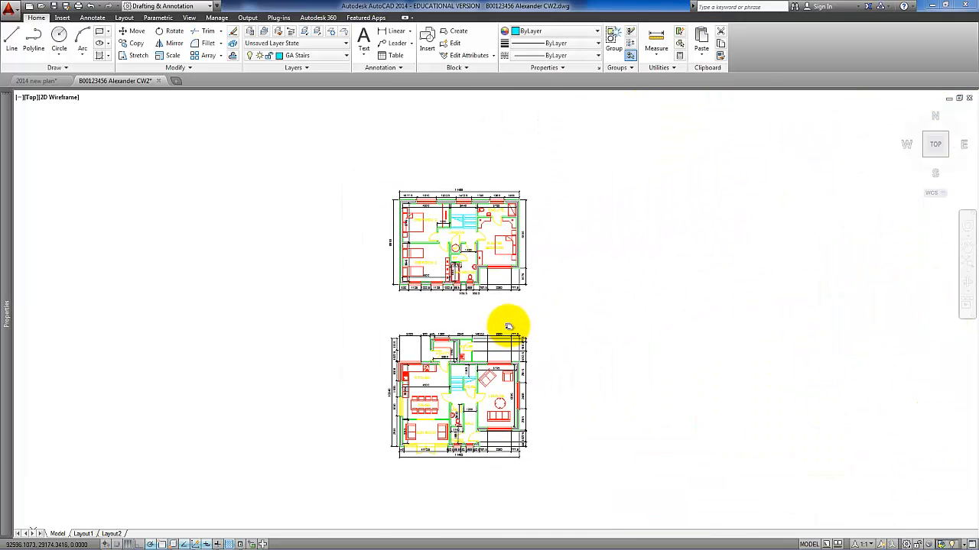
left_click(346, 58)
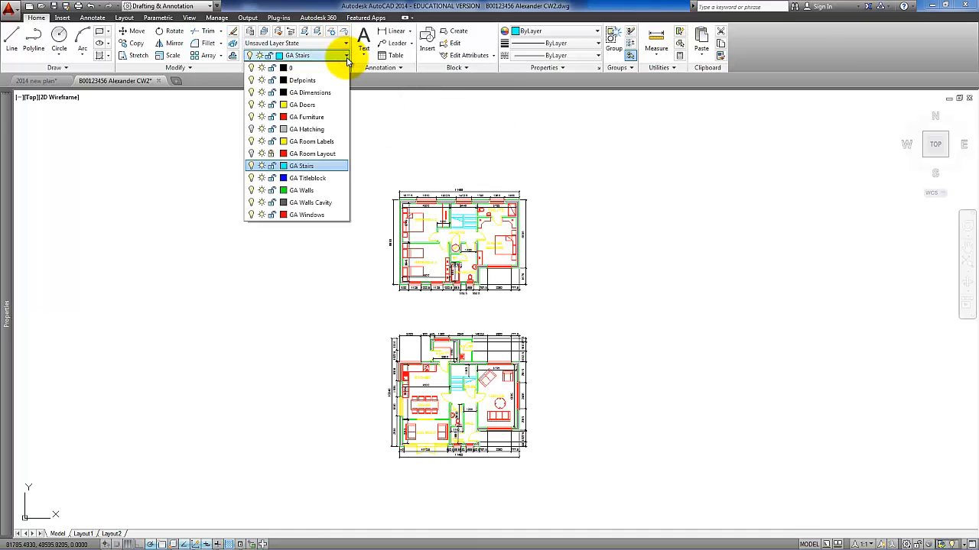
left_click(308, 191)
left_click(13, 48)
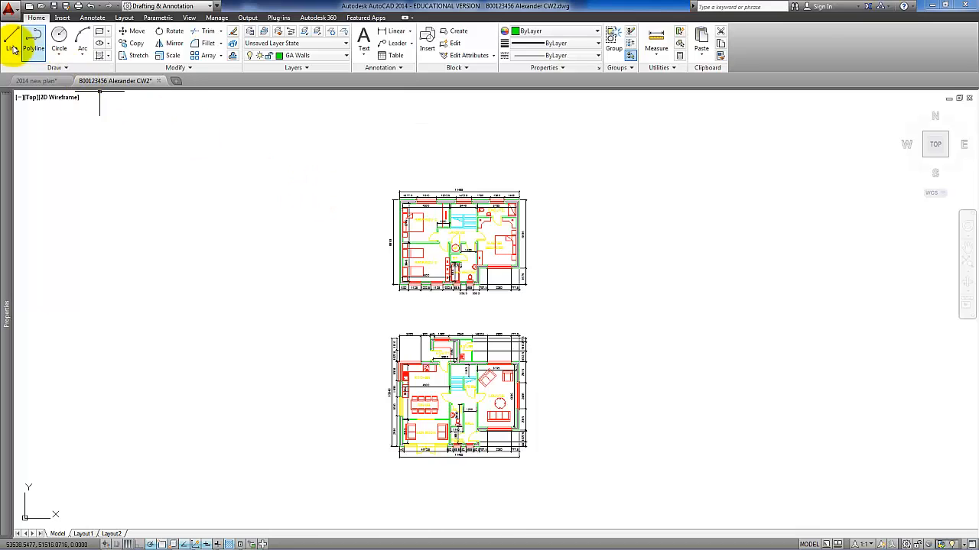
left_click(355, 162)
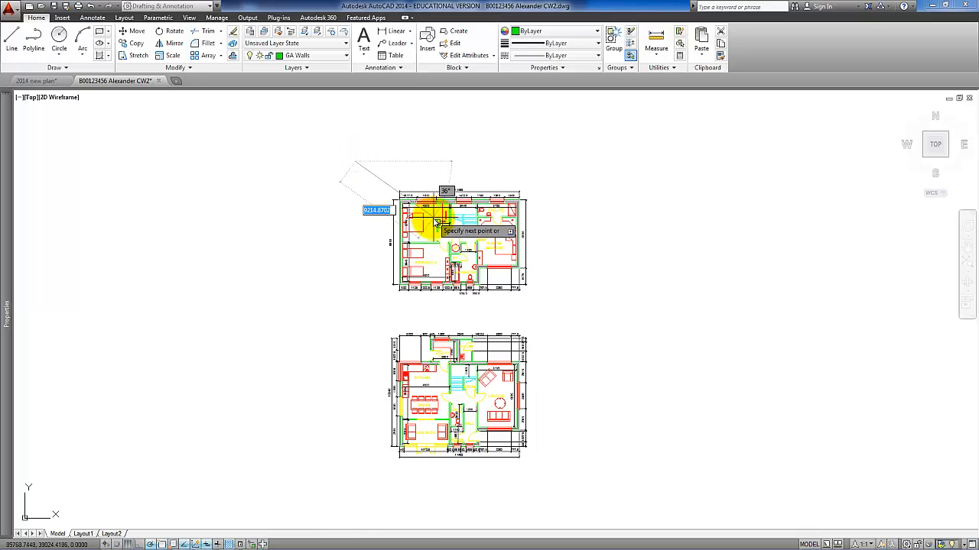
key("Escape")
Draw a rectangle enclosing both copied floor plans with a margin on every side.
left_click(99, 31)
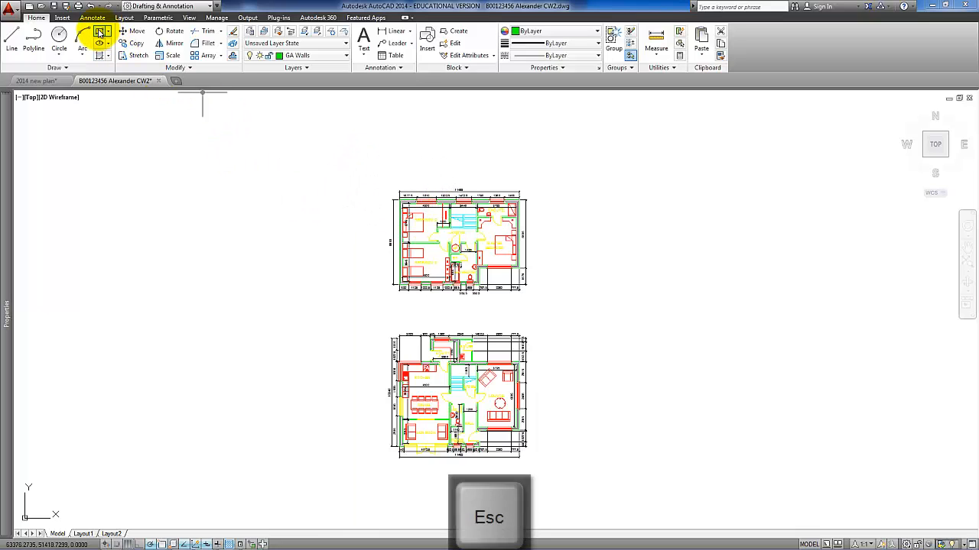
left_click(347, 157)
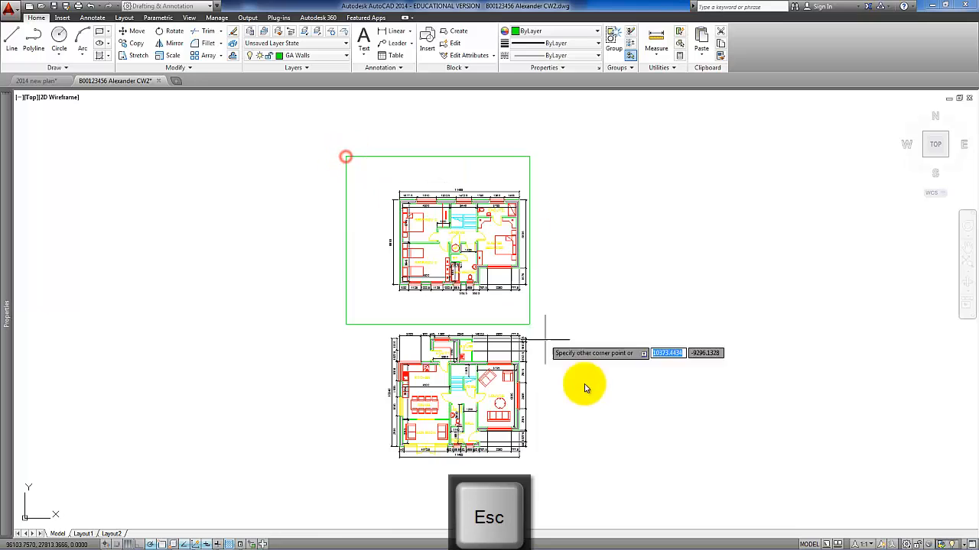
left_click(571, 485)
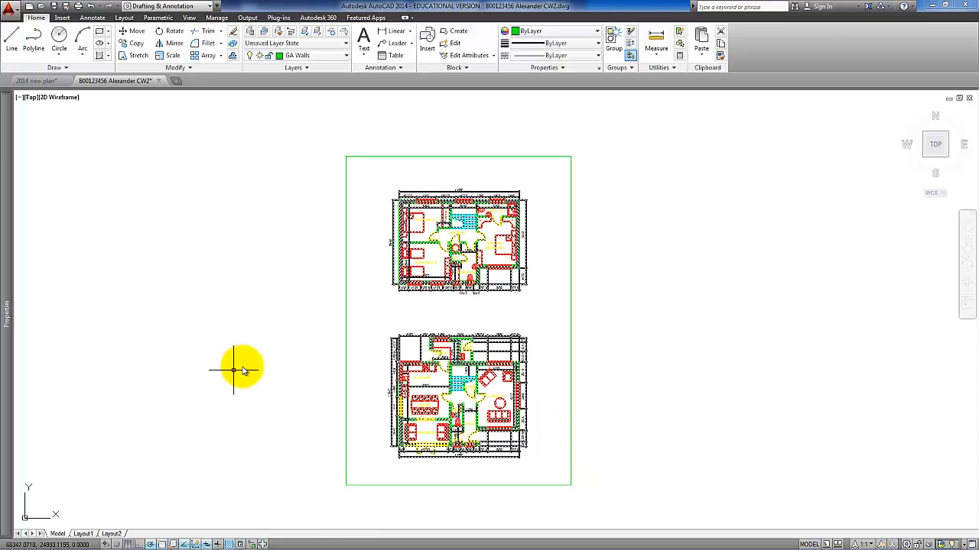
Examine the outer walls, windows and door openings of both floor plans inside the rectangle.
scroll(538, 461, "up", 2)
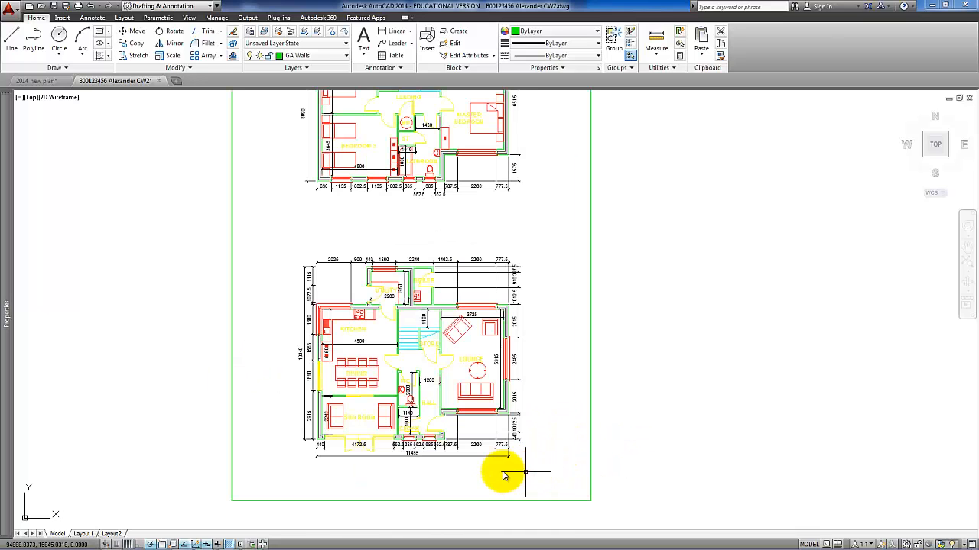
scroll(344, 448, "up", 4)
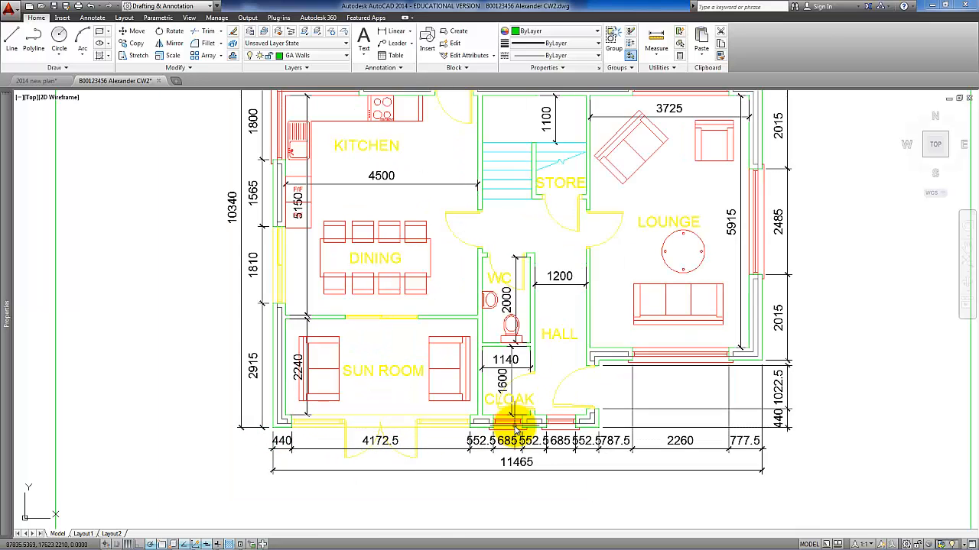
scroll(681, 384, "down", 4)
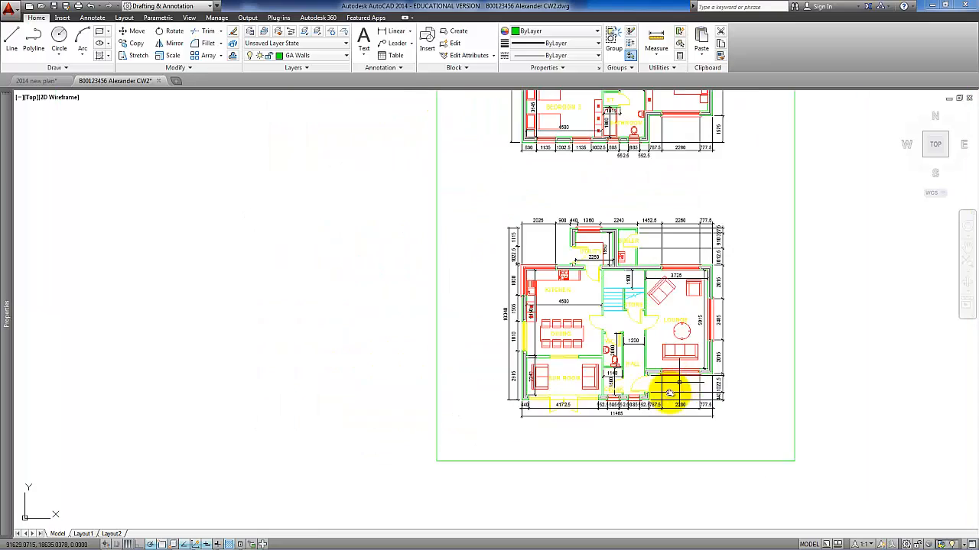
middle_click_drag(639, 191, 531, 301)
scroll(527, 225, "up", 2)
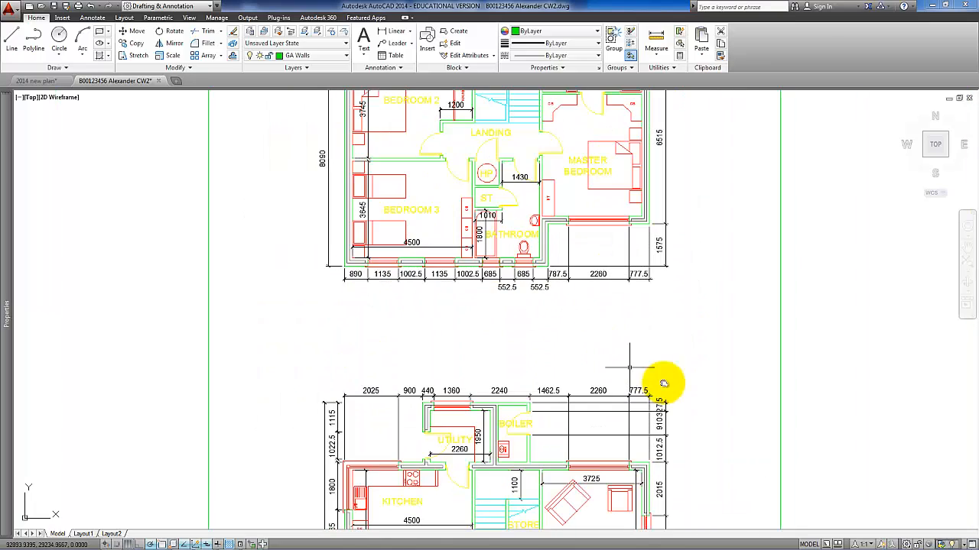
scroll(680, 386, "down", 4)
middle_click_drag(686, 393, 557, 384)
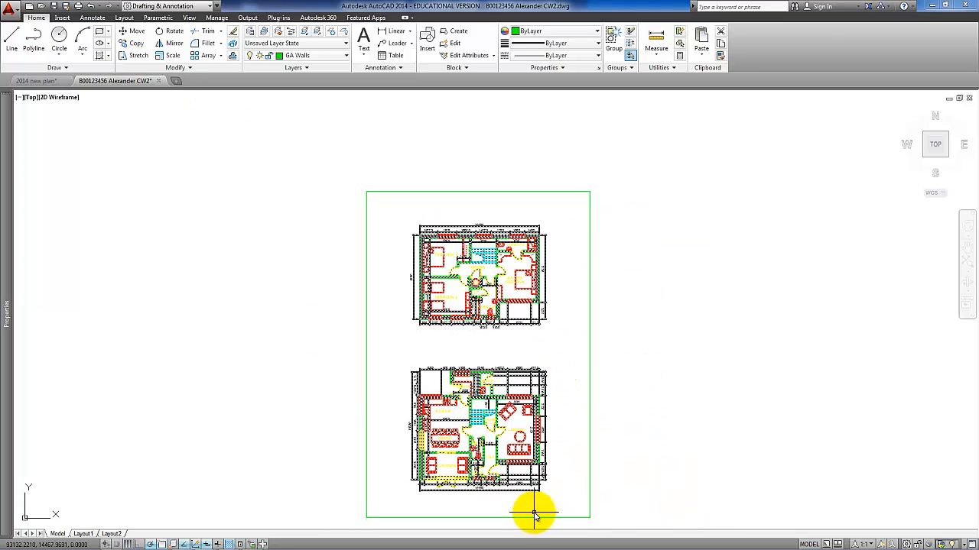
middle_click_drag(526, 487, 524, 452)
Draw a vertical line from the sun room's lower-left outer corner up through both plans to well above the rectangle.
scroll(498, 435, "up", 2)
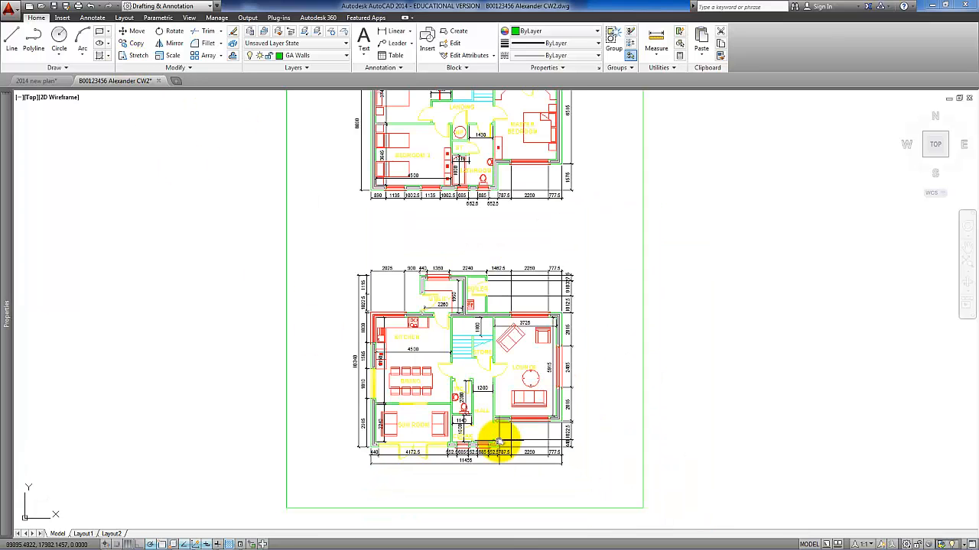
scroll(498, 444, "up", 2)
left_click(13, 47)
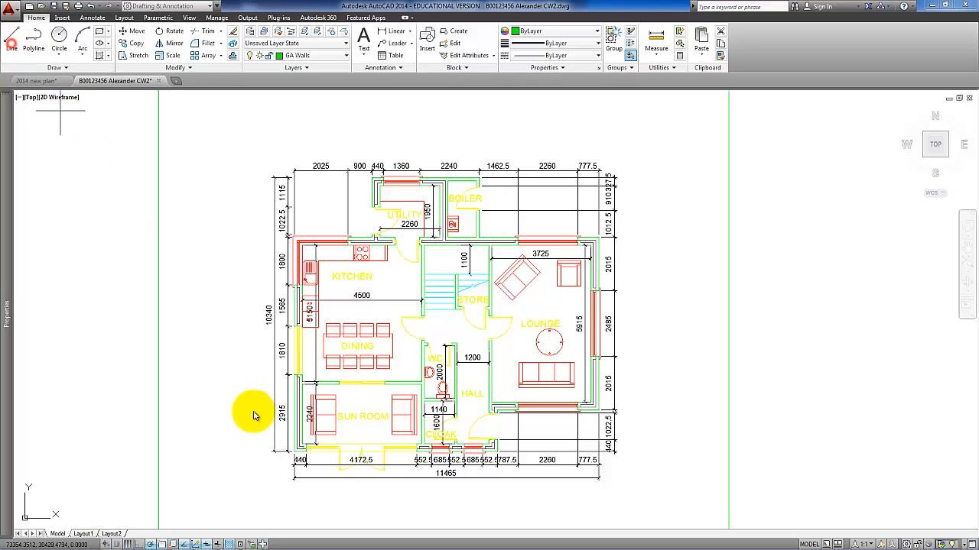
scroll(295, 458, "up", 5)
scroll(312, 451, "up", 2)
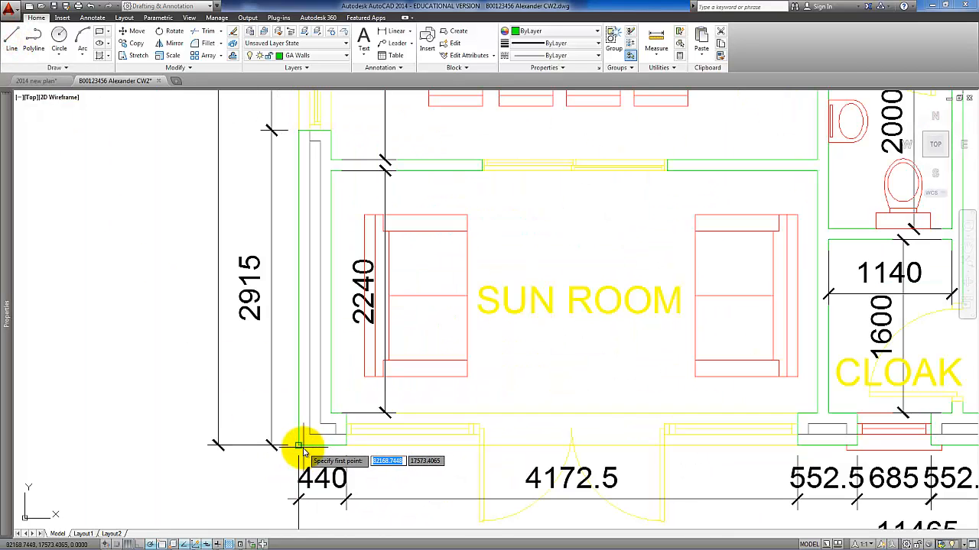
scroll(298, 451, "down", 10)
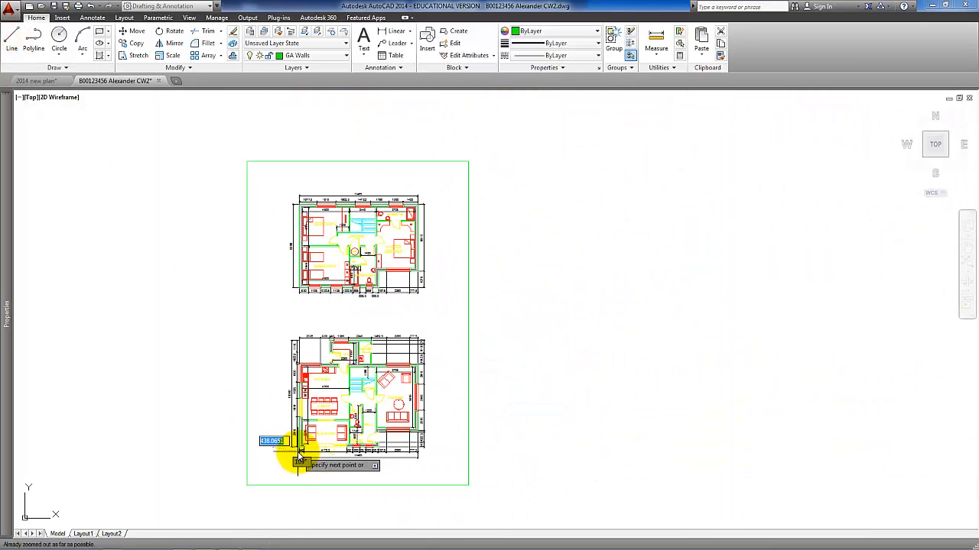
middle_click_drag(323, 376, 334, 430)
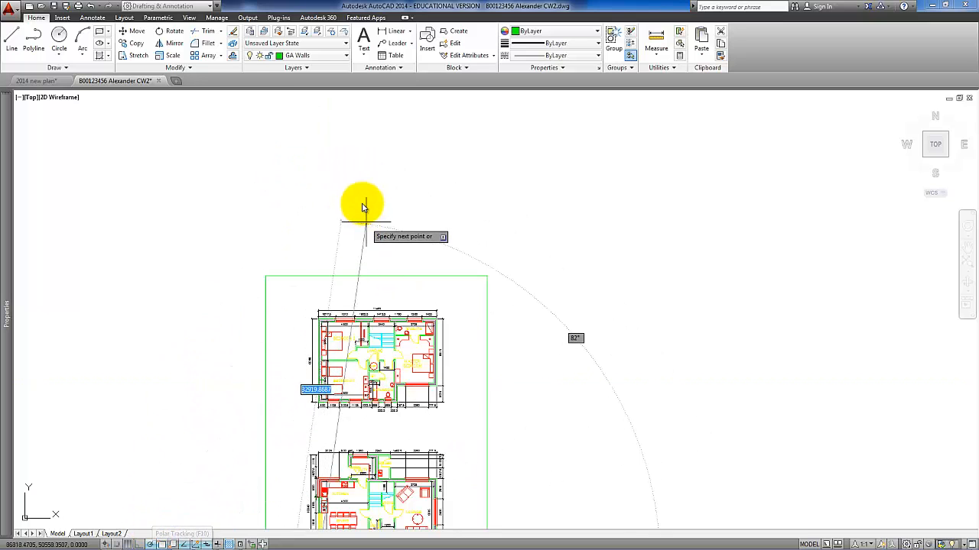
left_click(319, 124)
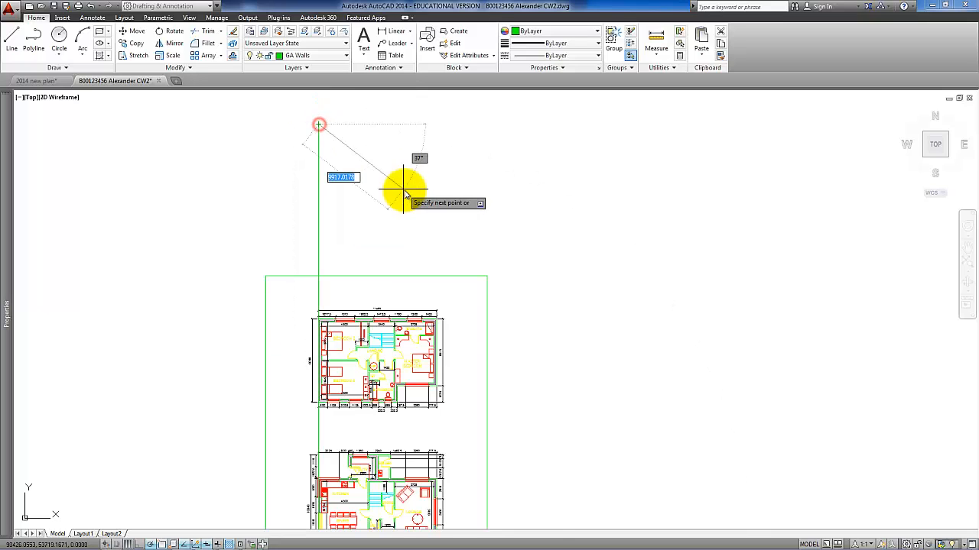
key("Return")
Copy the vertical line from the sun room's lower-left outer corner to both edges of its 4172.5 front opening.
left_click(343, 207)
left_click(306, 188)
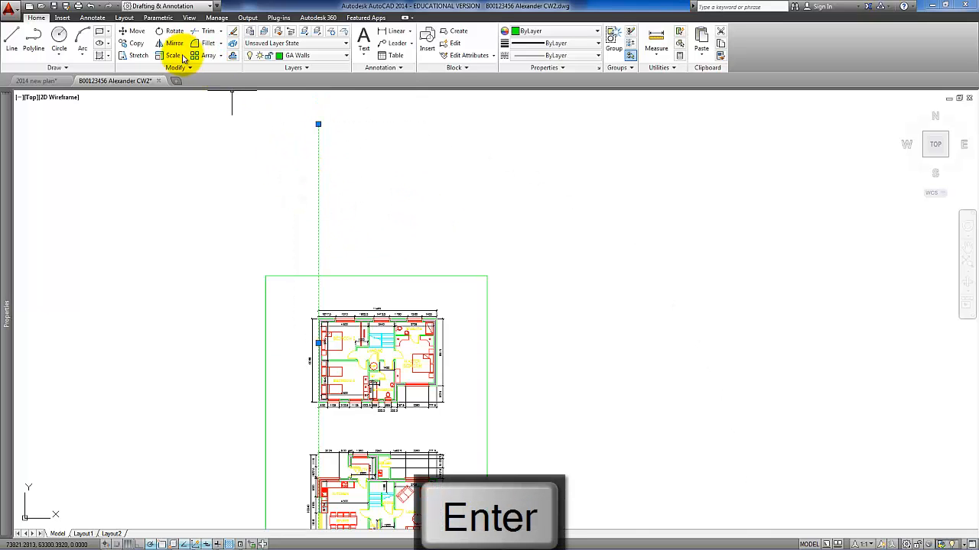
left_click(139, 46)
scroll(371, 360, "up", 6)
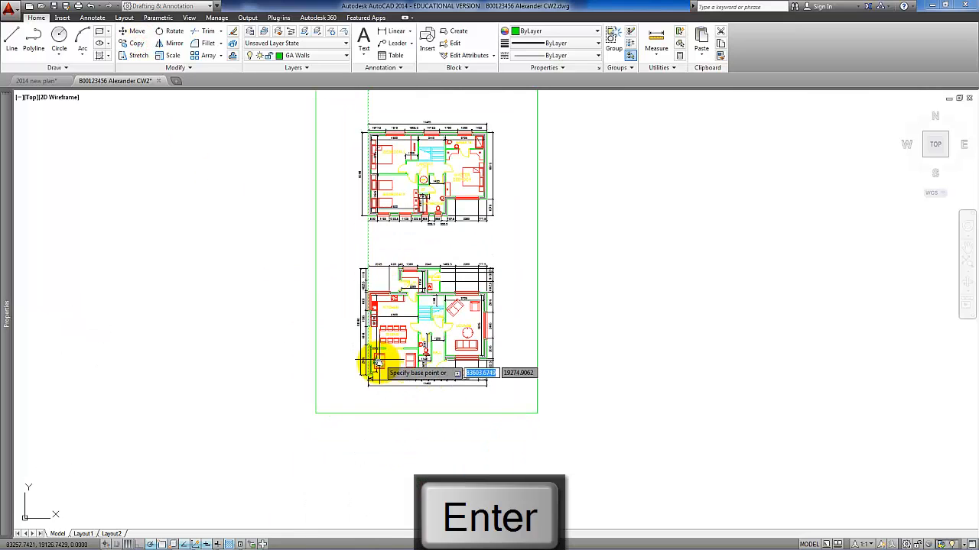
scroll(367, 398, "up", 8)
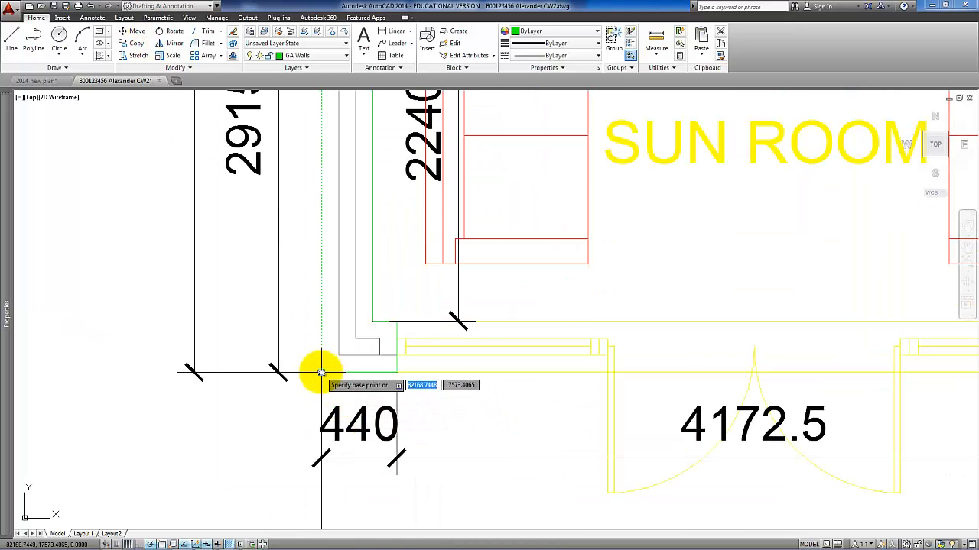
left_click(389, 373)
scroll(528, 386, "down", 3)
middle_click_drag(518, 389, 309, 409)
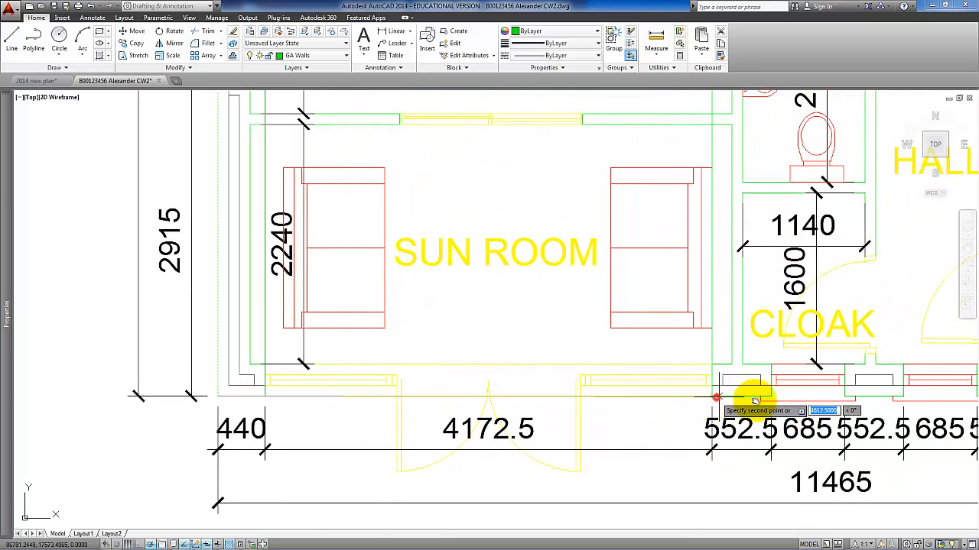
Place further copies of the line at both edges of the cloak and hall front windows and at the hall's outer corner.
middle_click_drag(813, 415, 485, 431)
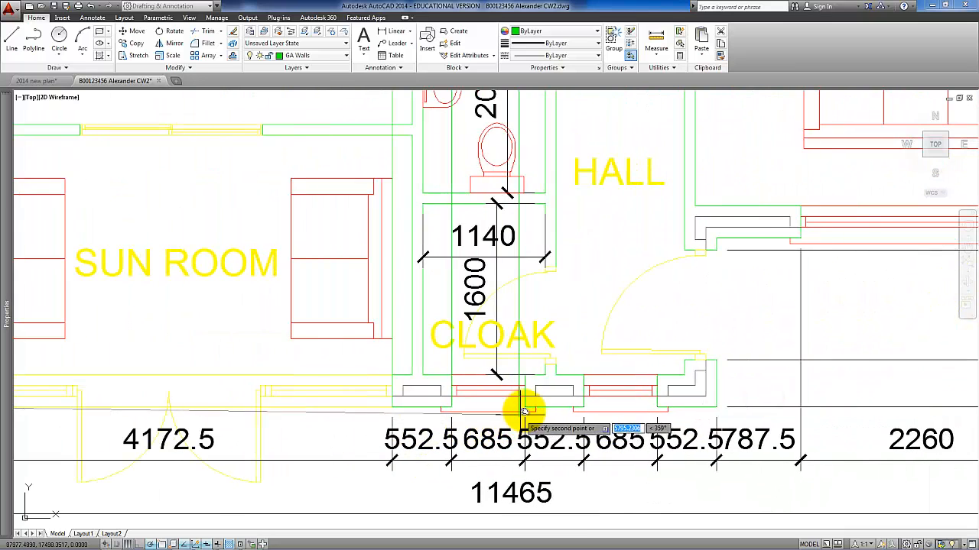
left_click(583, 409)
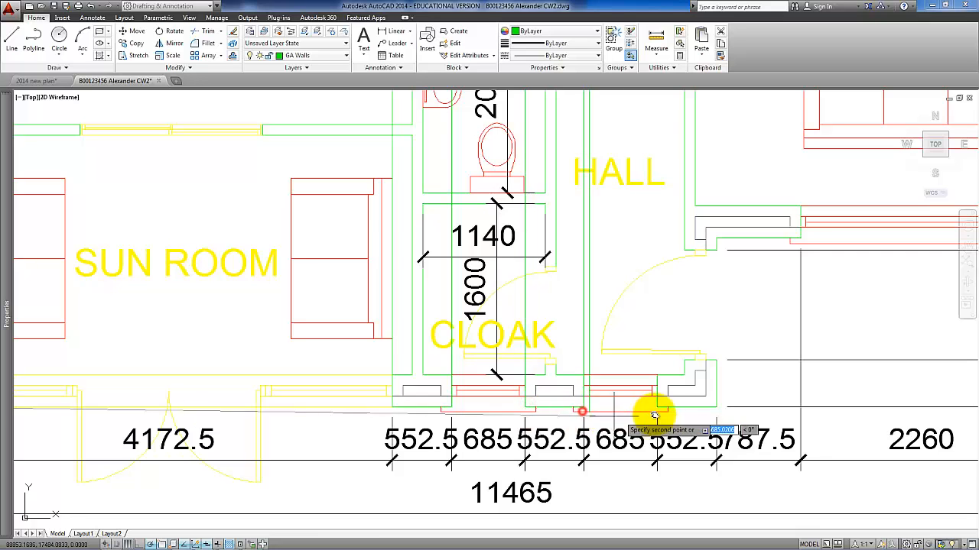
left_click(656, 410)
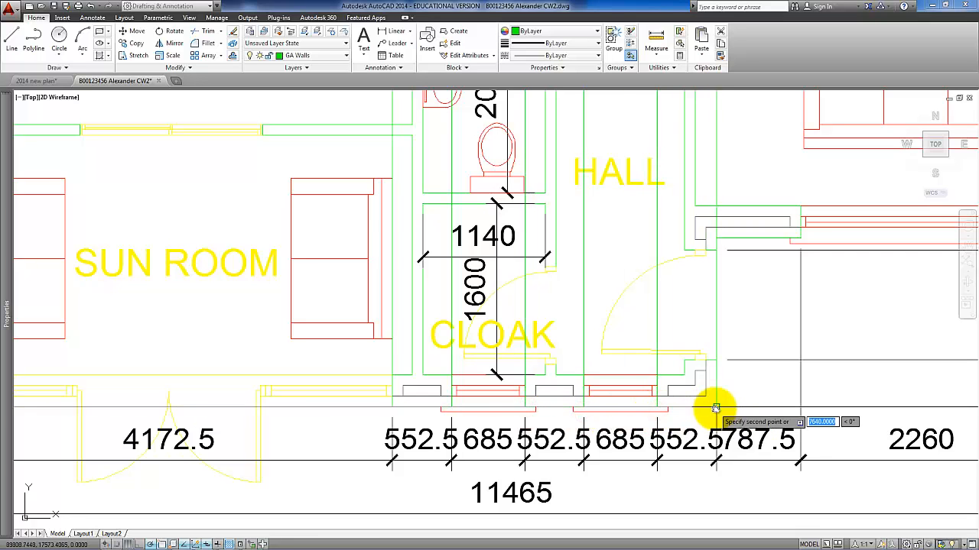
left_click(716, 408)
Place the remaining line copies at both edges of the lounge's front window and at the lounge's outer right corner.
middle_click_drag(717, 408, 400, 427)
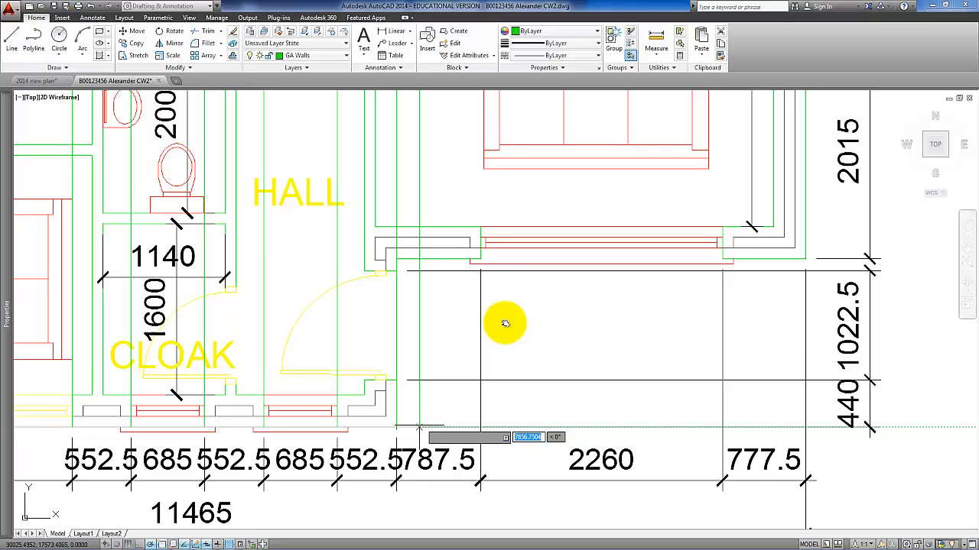
left_click(480, 260)
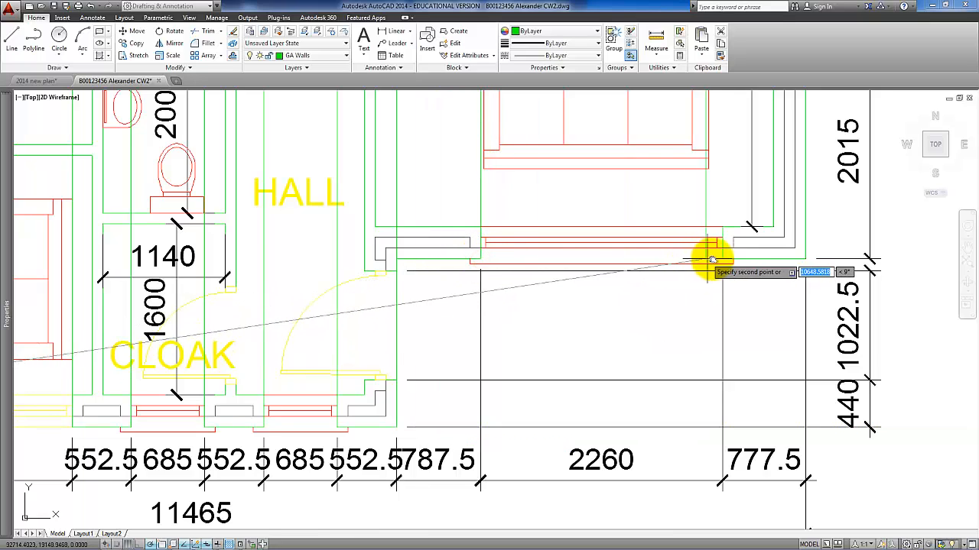
left_click(807, 261)
key("Return")
Change the colour of the three vertical lines at the sun room, hall and lounge outer wall corners to Blue.
scroll(774, 367, "down", 8)
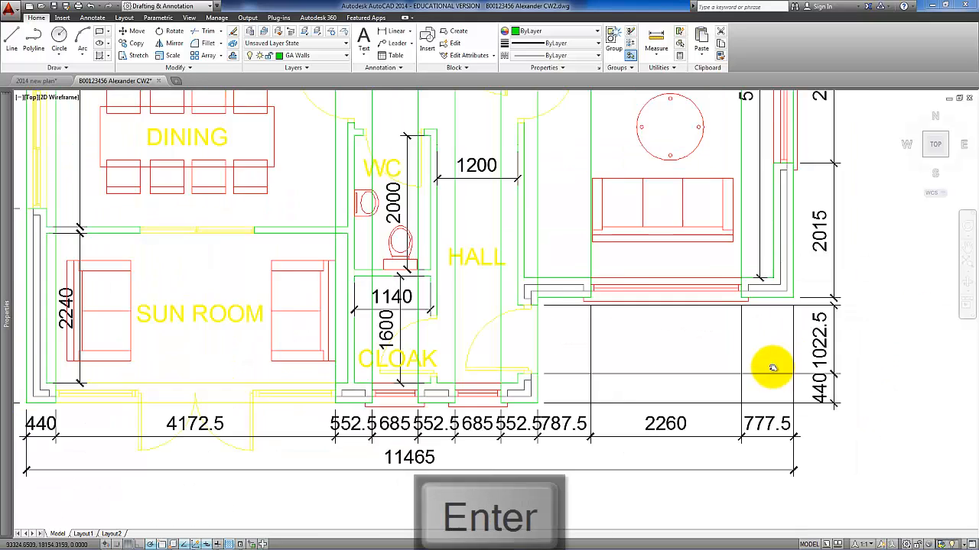
scroll(671, 434, "up", 5)
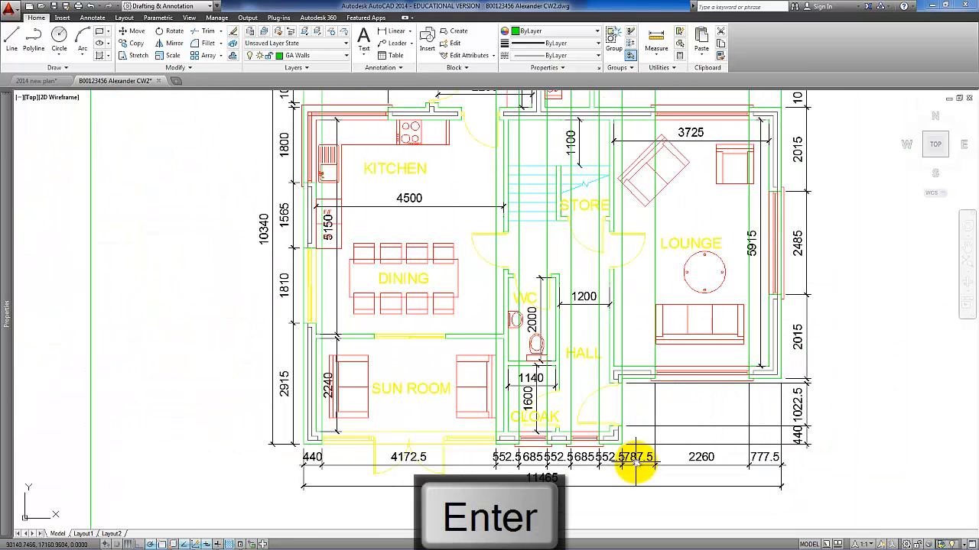
left_click(623, 405)
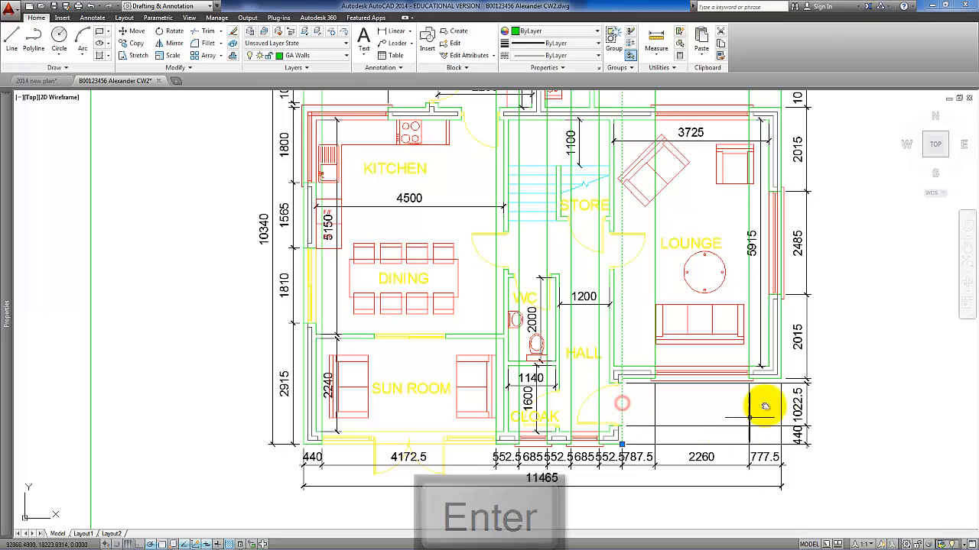
middle_click_drag(405, 208, 404, 350)
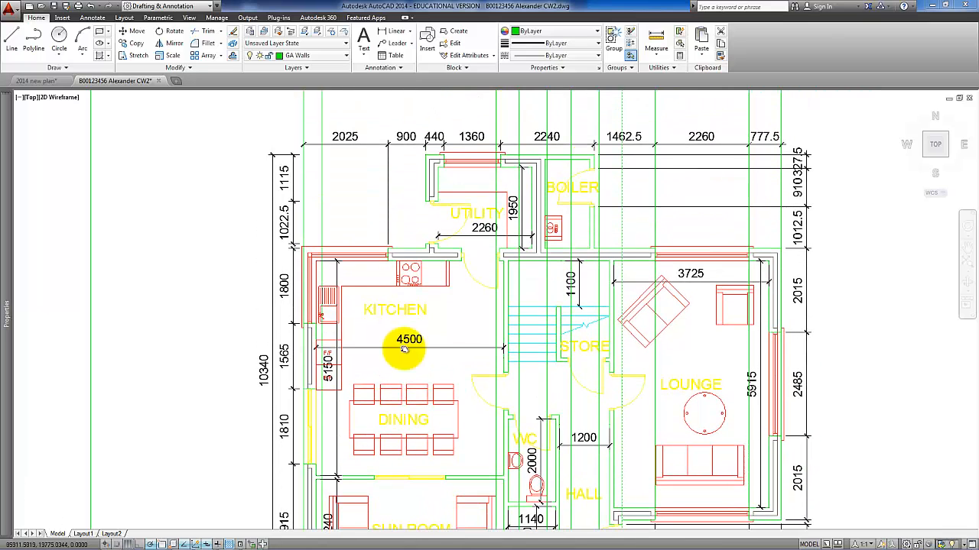
left_click(303, 172)
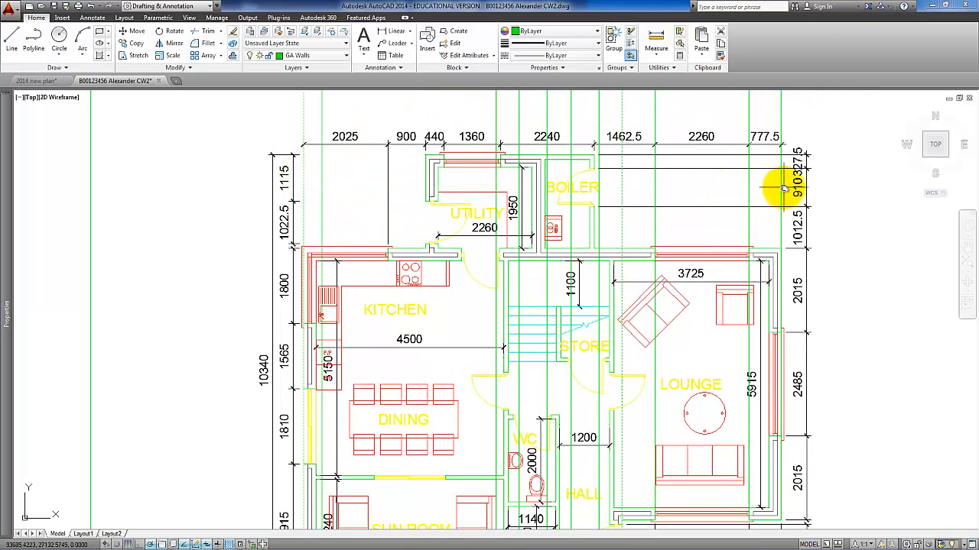
left_click(597, 32)
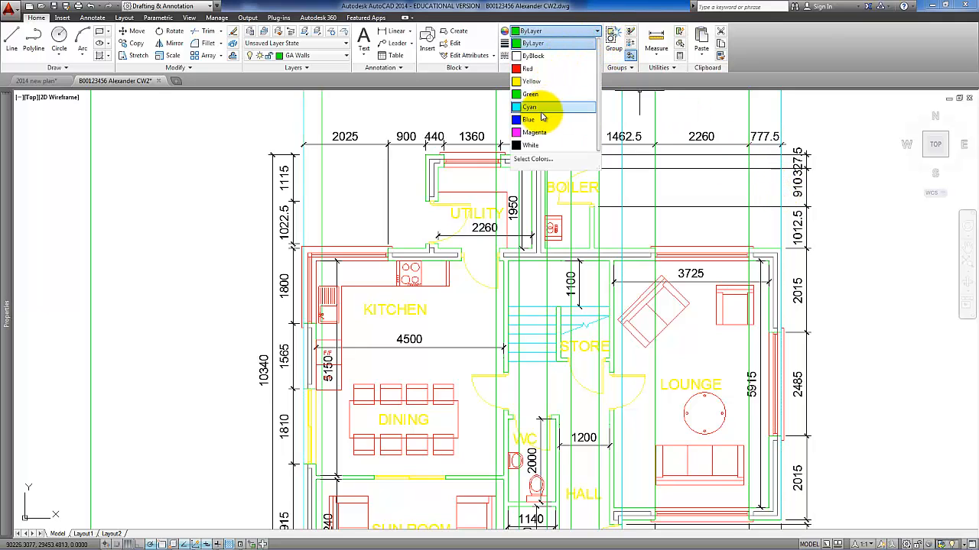
left_click(542, 117)
key("Escape")
Explode the rectangle around the floor plans and check that its top edge can be selected separately.
scroll(752, 259, "down", 4)
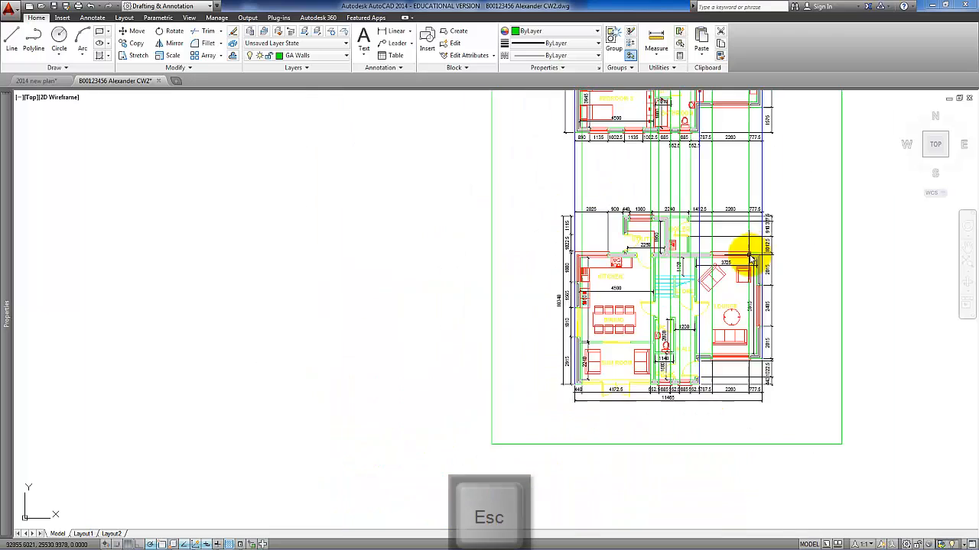
middle_click_drag(740, 266, 662, 440)
mouse_move(630, 136)
middle_mouse_down()
mouse_move(610, 339)
mouse_move(586, 377)
middle_mouse_up()
scroll(612, 312, "up", 1)
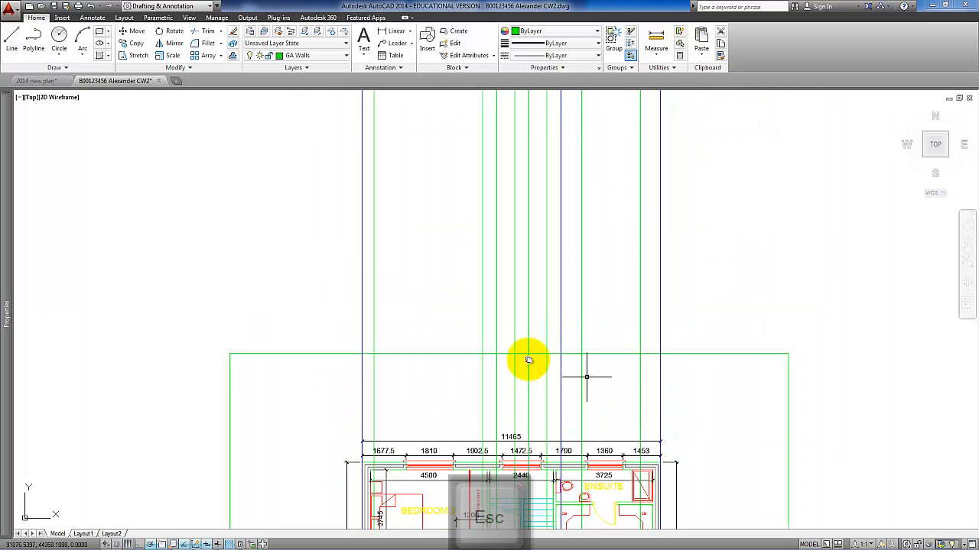
scroll(543, 329, "up", 1)
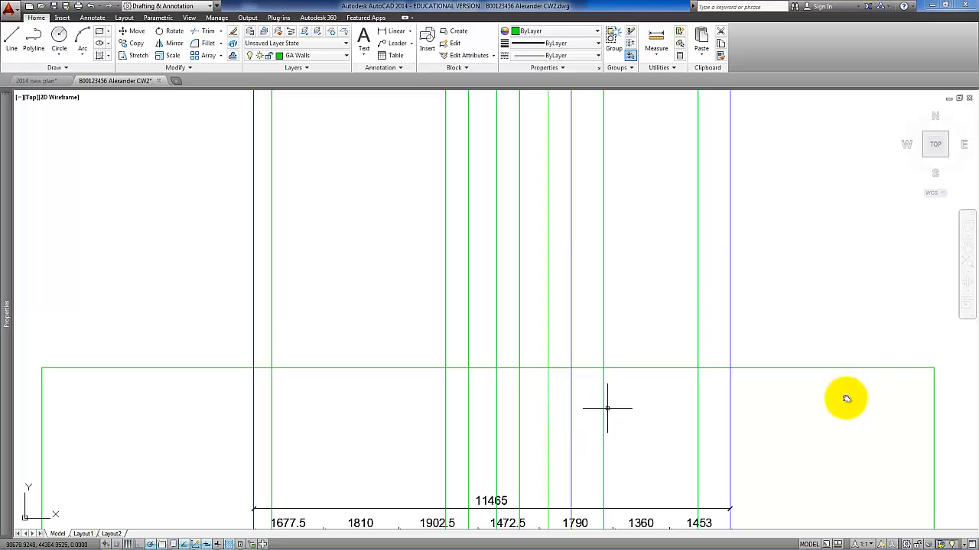
left_click(880, 382)
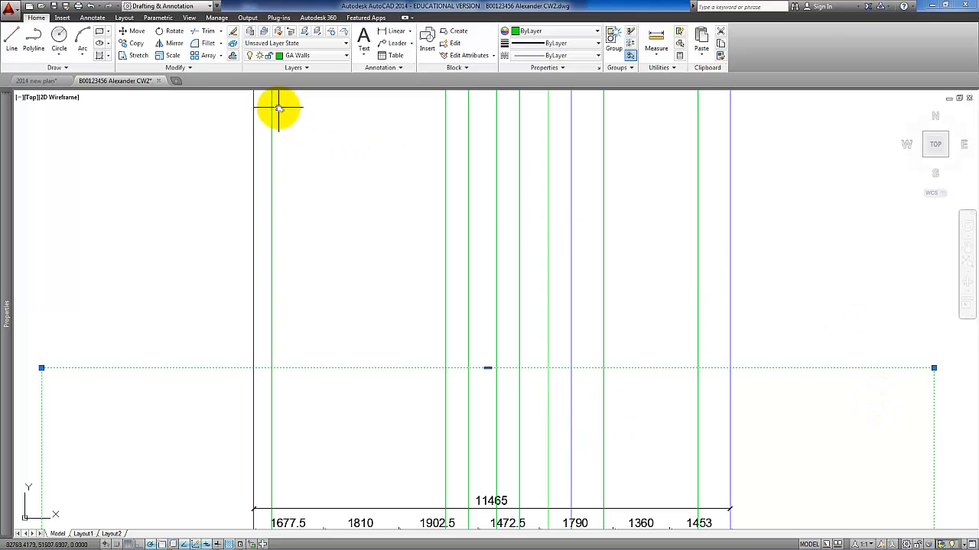
left_click(232, 44)
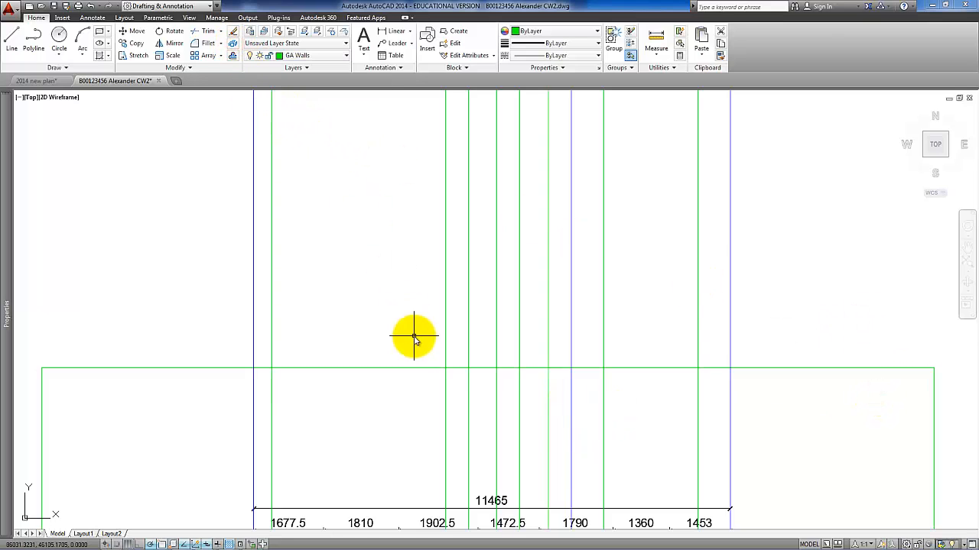
left_click(409, 396)
left_click(388, 341)
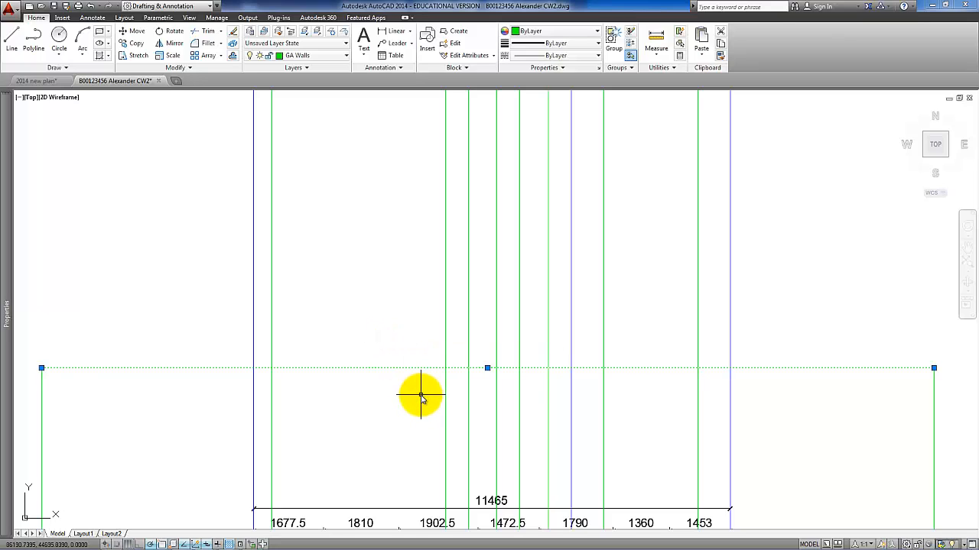
key("Escape")
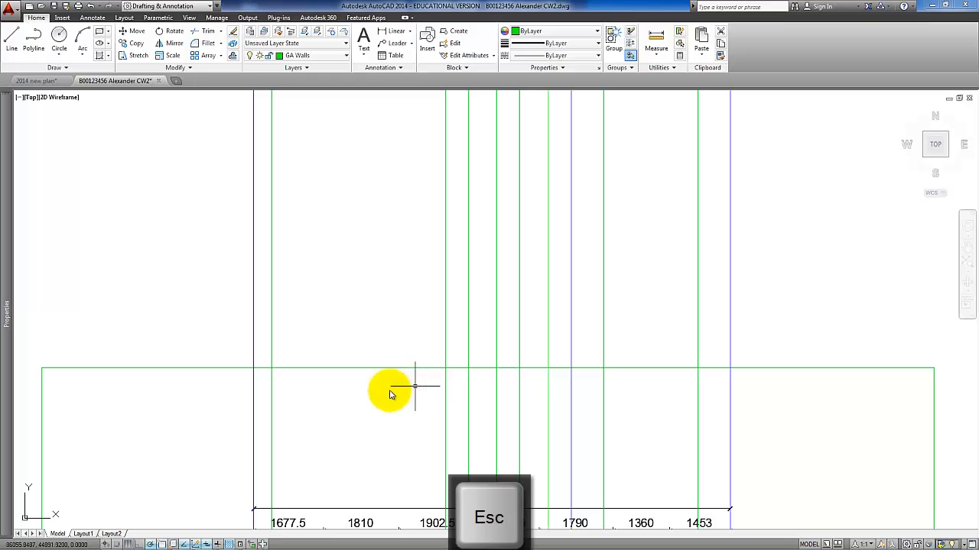
Offset the rectangle's top edge upward by 150.
left_click(234, 56)
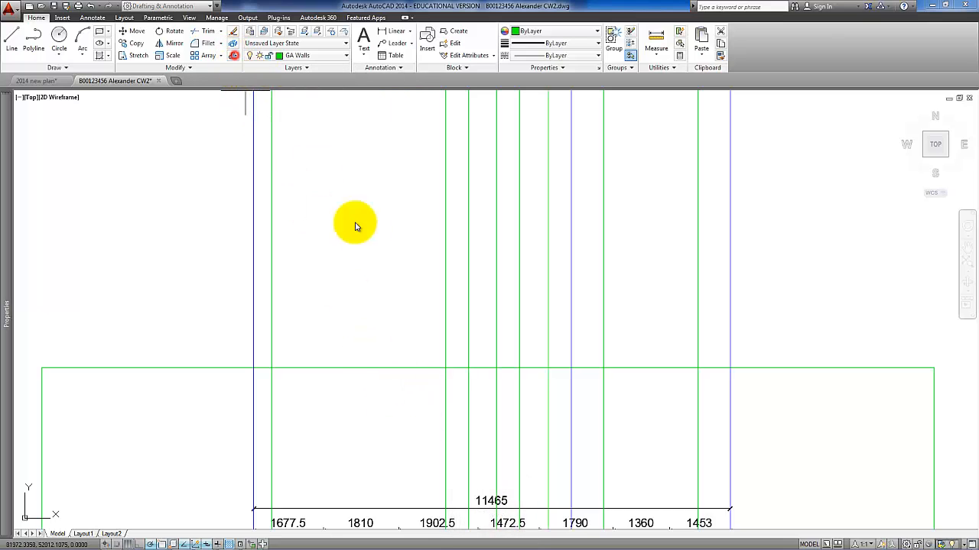
type("150")
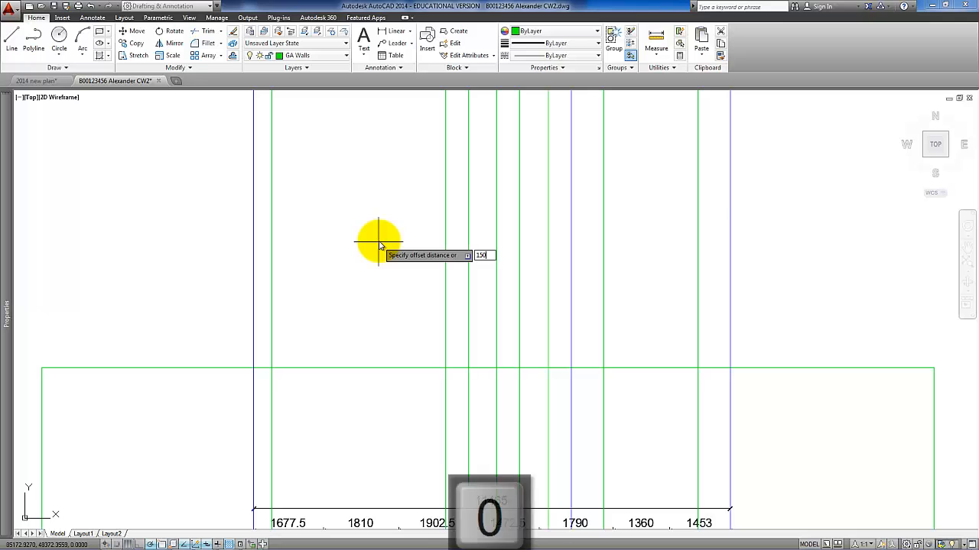
key("Return")
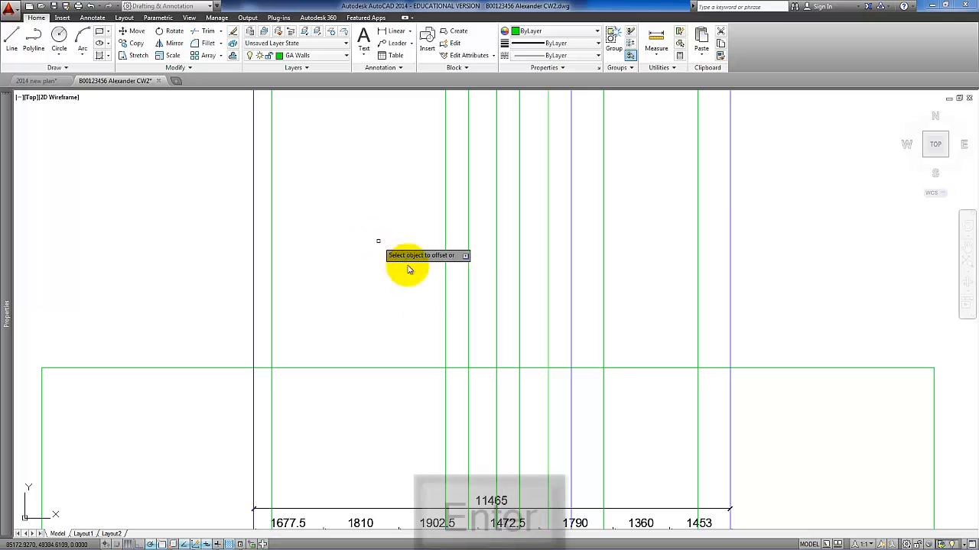
left_click(412, 370)
left_click(413, 334)
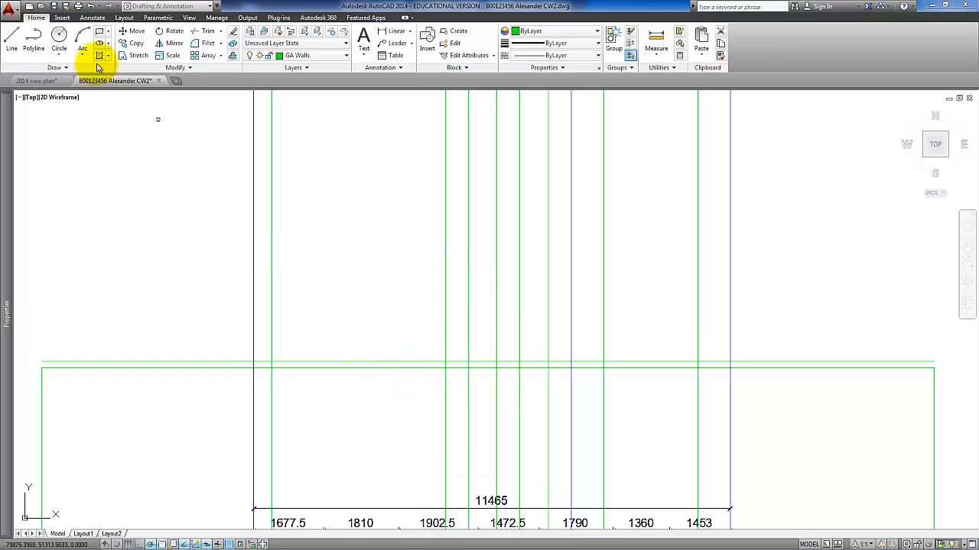
Draw short vertical lines joining the ends of the rectangle's top edge to the ends of the offset line above.
left_click(11, 38)
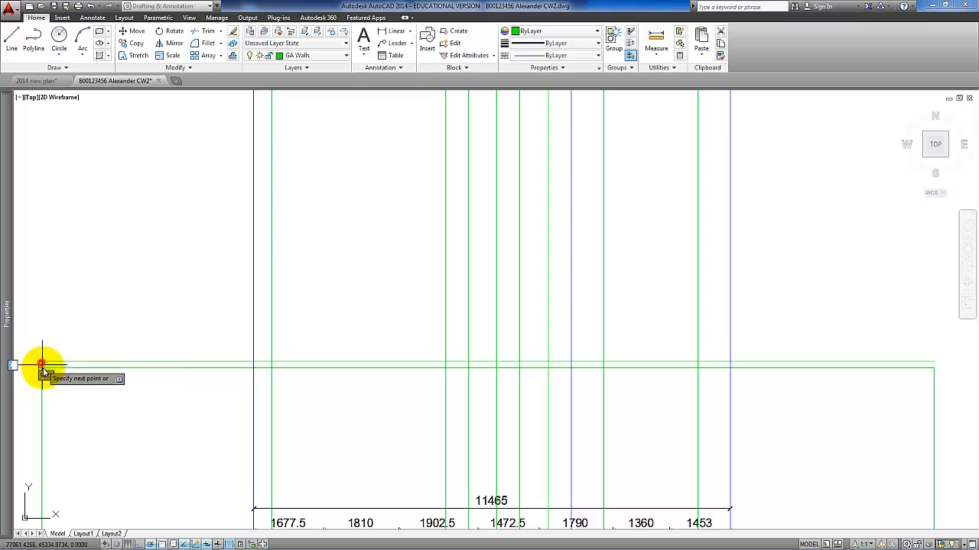
key("Return")
key("Return")
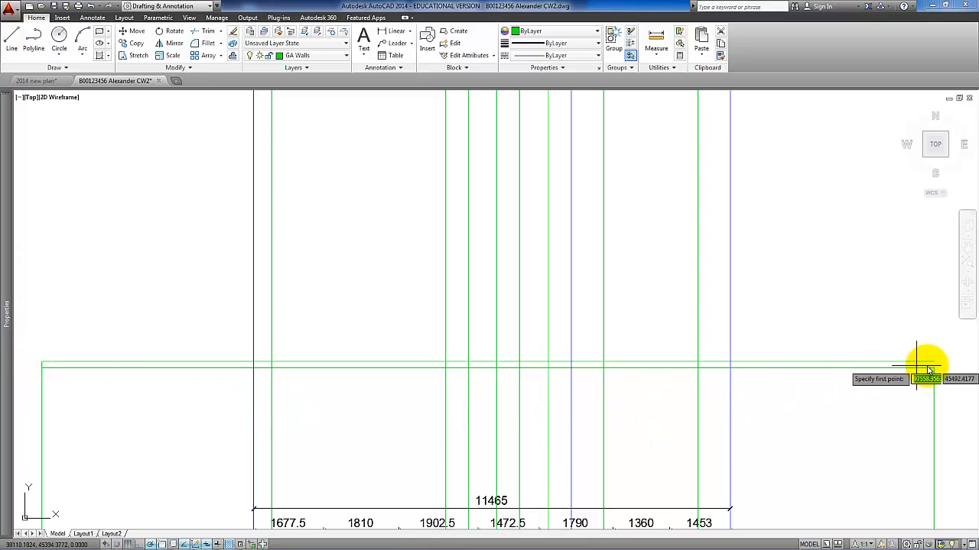
left_click(934, 365)
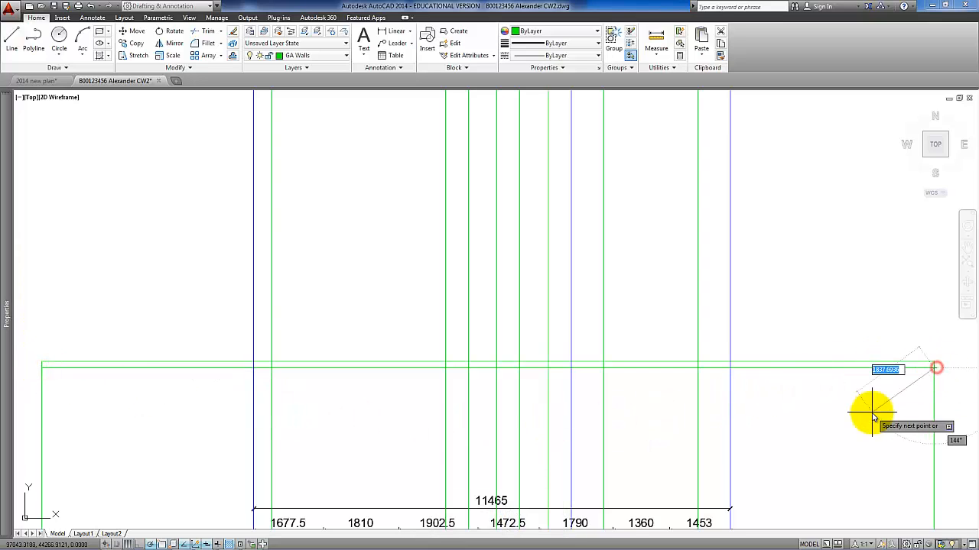
key("Return")
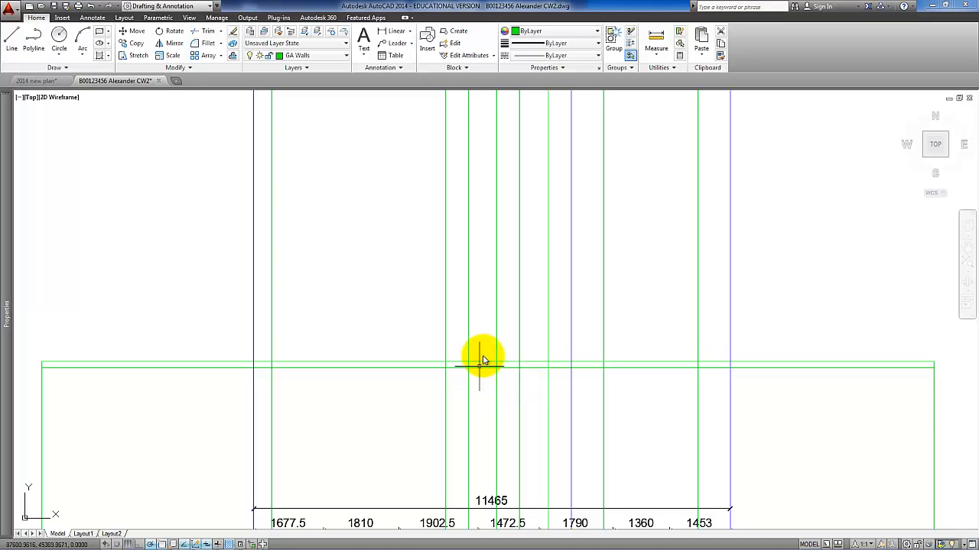
Offset the upper horizontal line above the rectangle upward by 100.
middle_click_drag(482, 360, 468, 360)
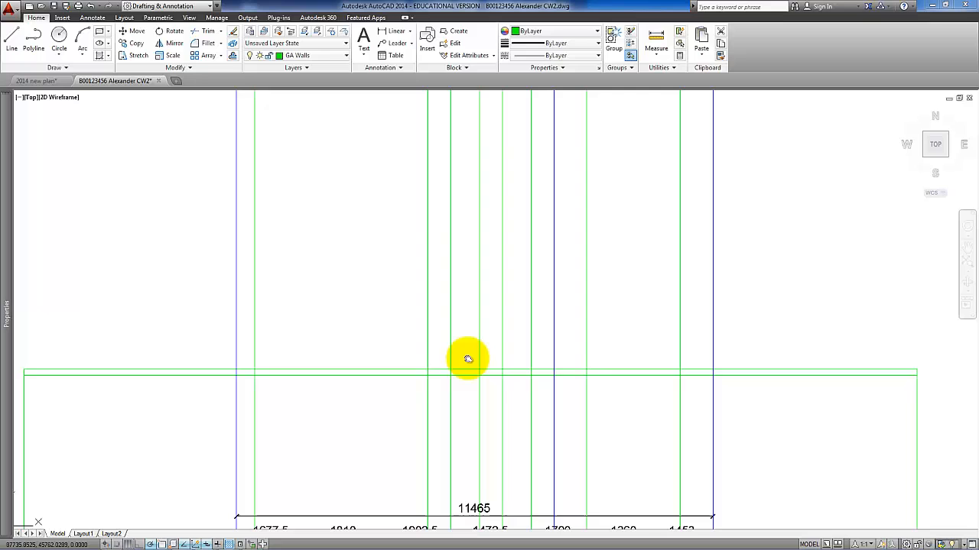
left_click(234, 56)
type("100")
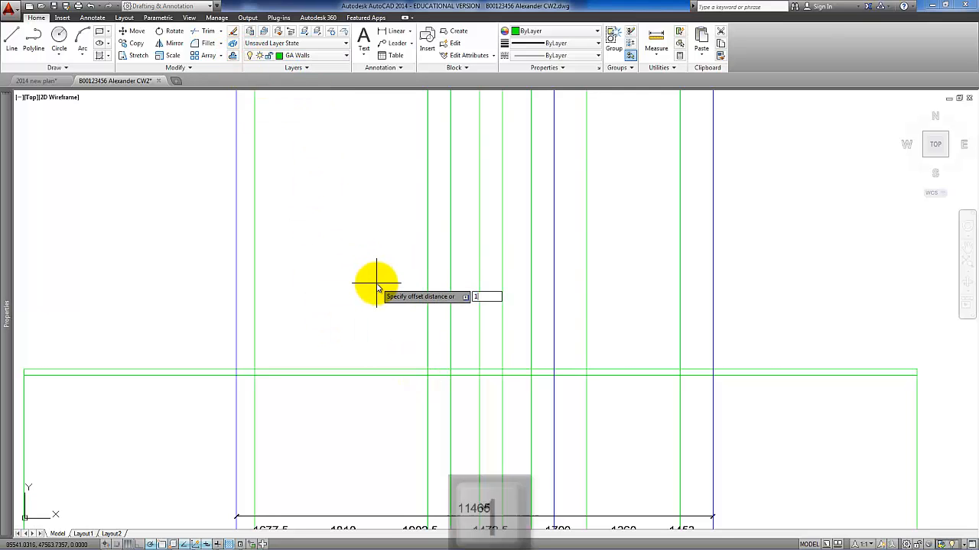
key("Return")
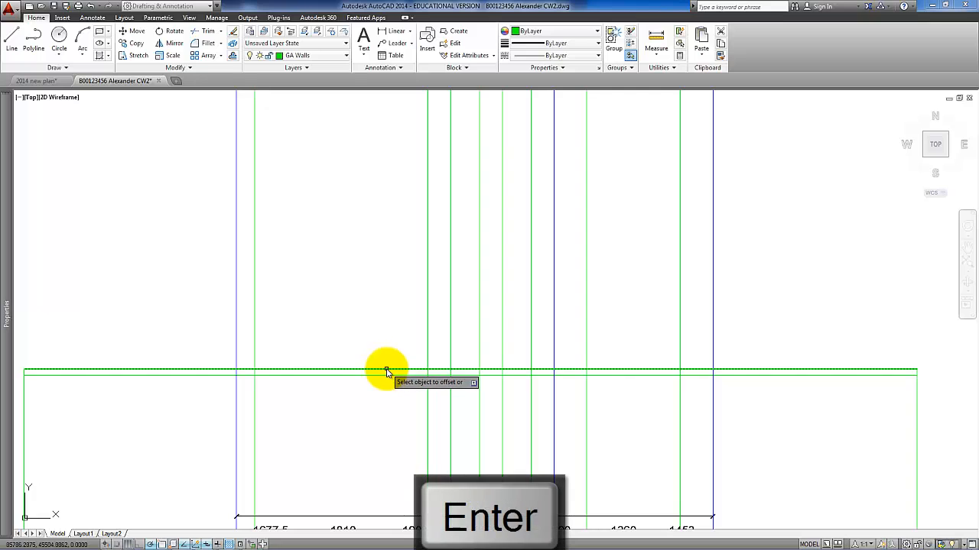
left_click(382, 371)
left_click(380, 329)
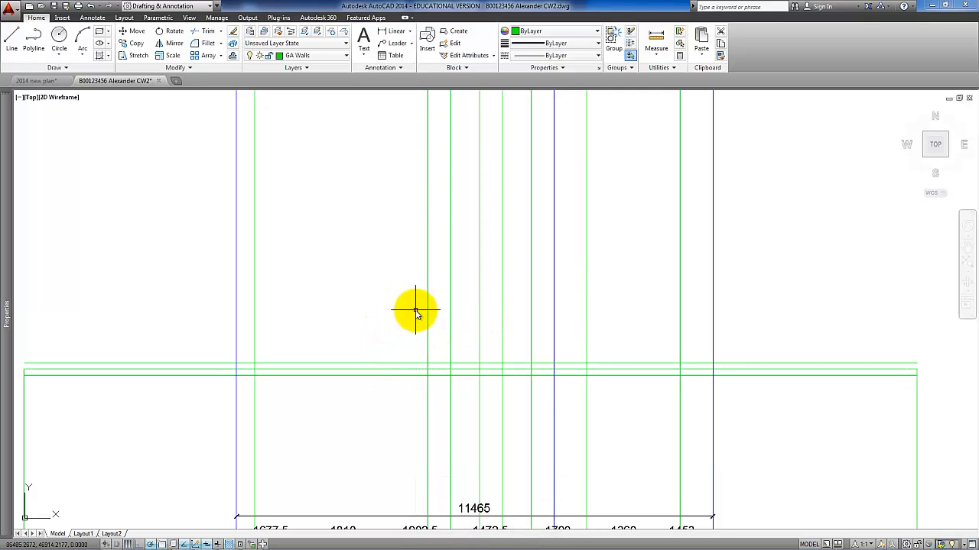
scroll(411, 363, "up", 2)
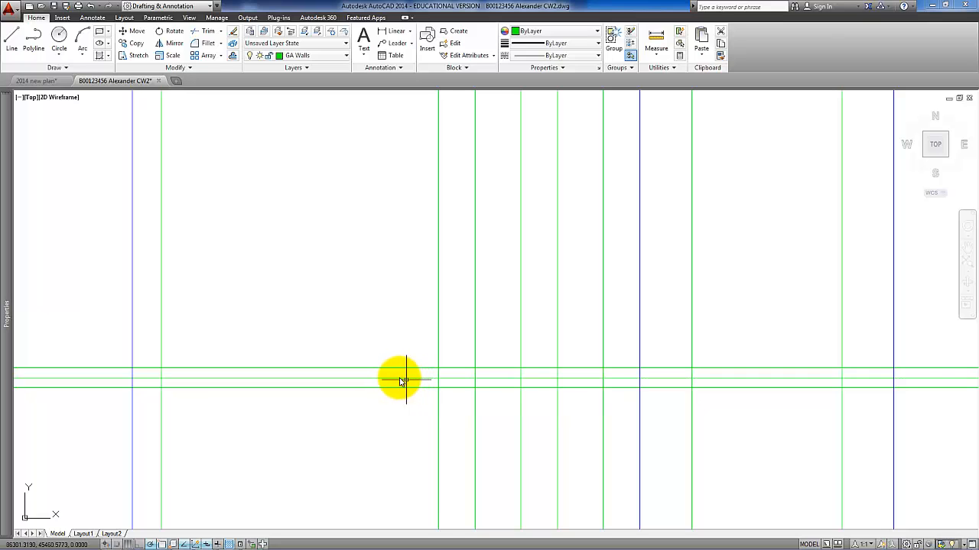
Change the colour of the uppermost horizontal line above the rectangle to Yellow.
left_click(400, 370)
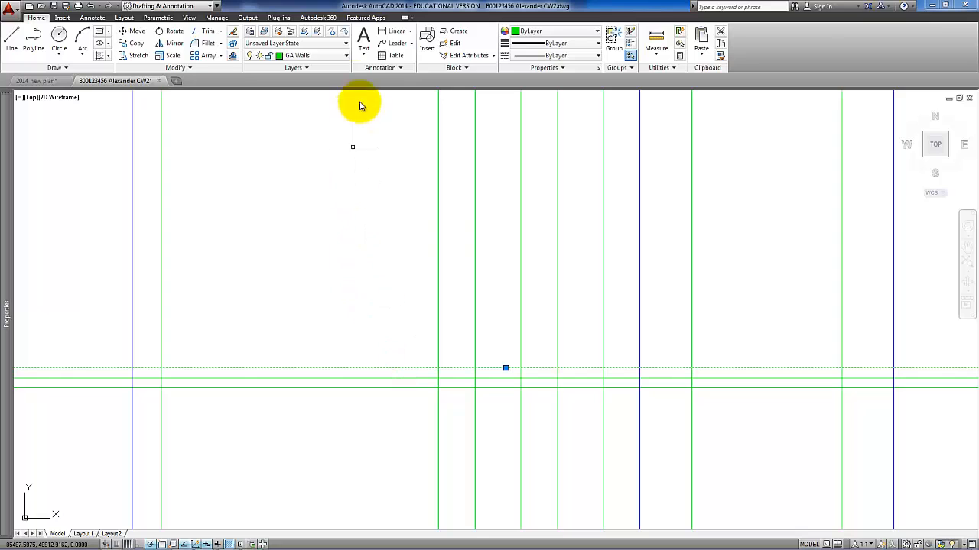
left_click(544, 33)
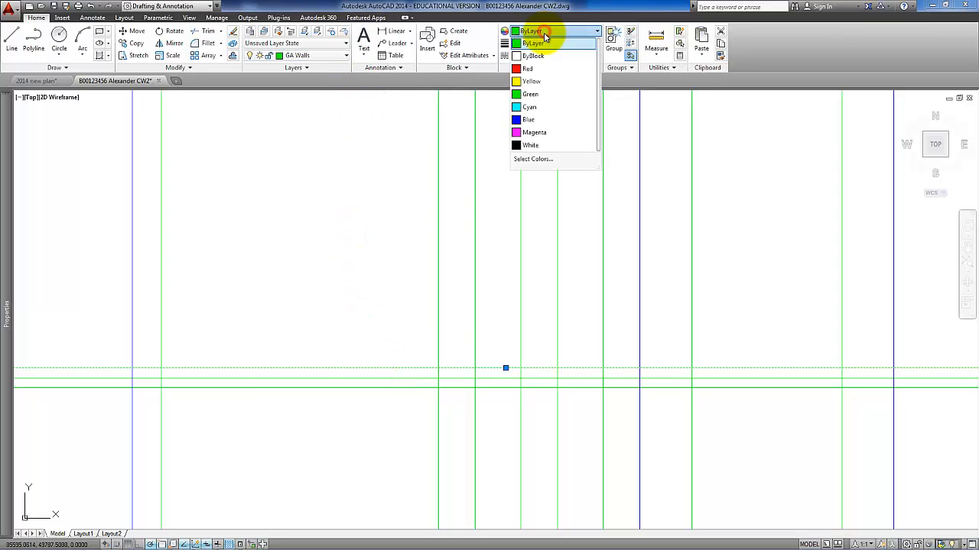
left_click(552, 81)
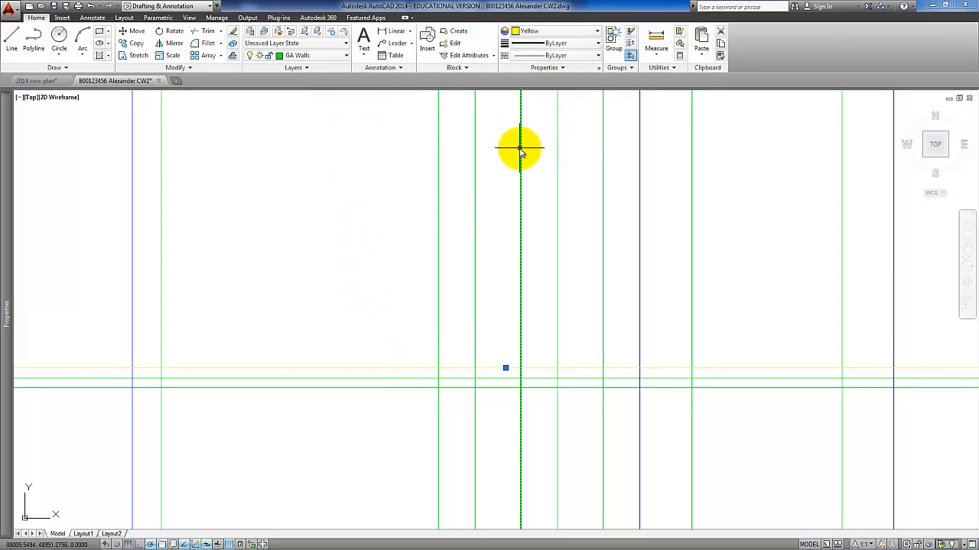
Load the ACAD_ISO02W100 ISO dash linetype into the drawing and select it in the Linetype Manager.
left_click(598, 56)
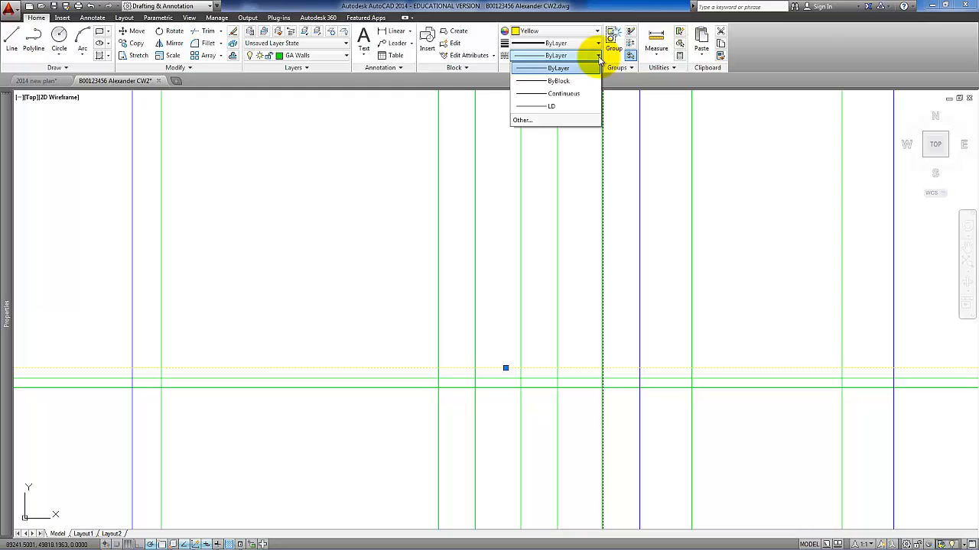
left_click(552, 123)
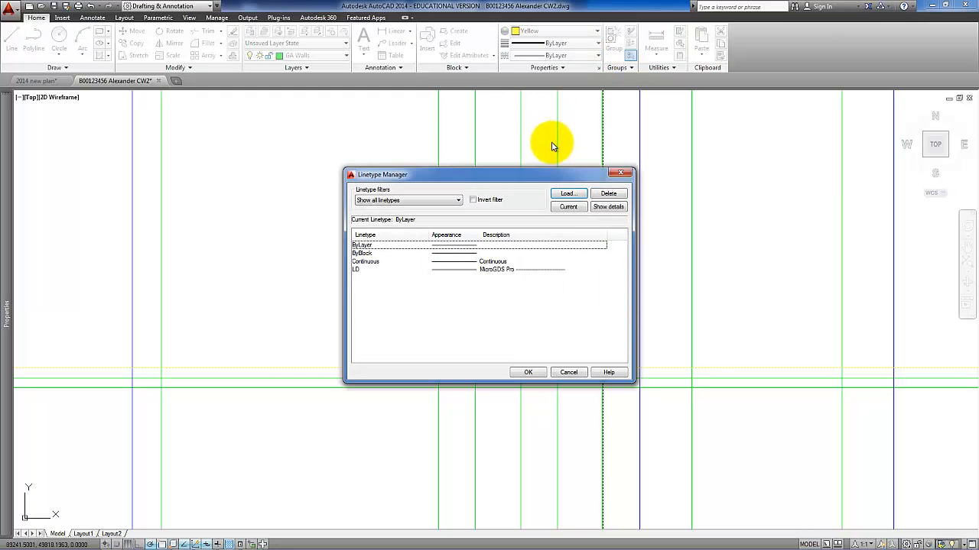
left_click(568, 193)
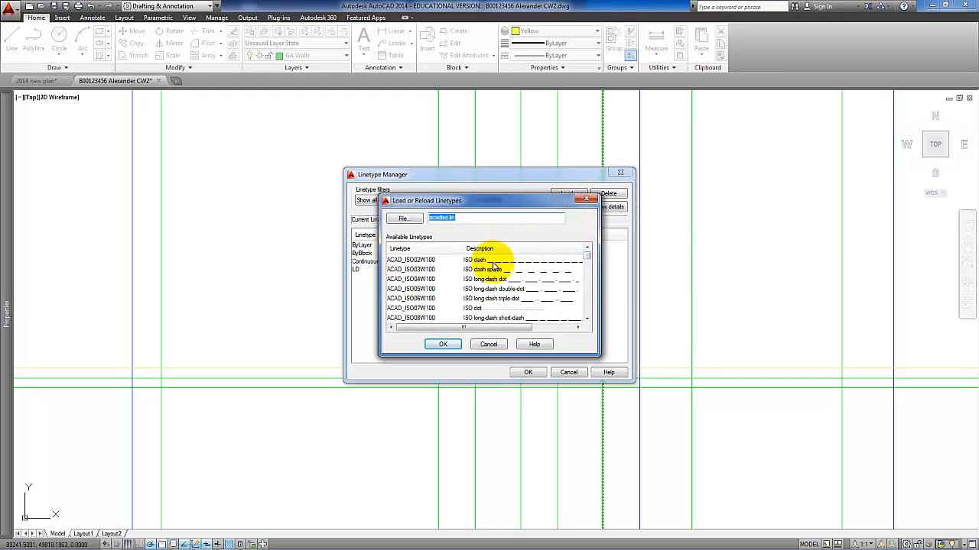
left_click(415, 260)
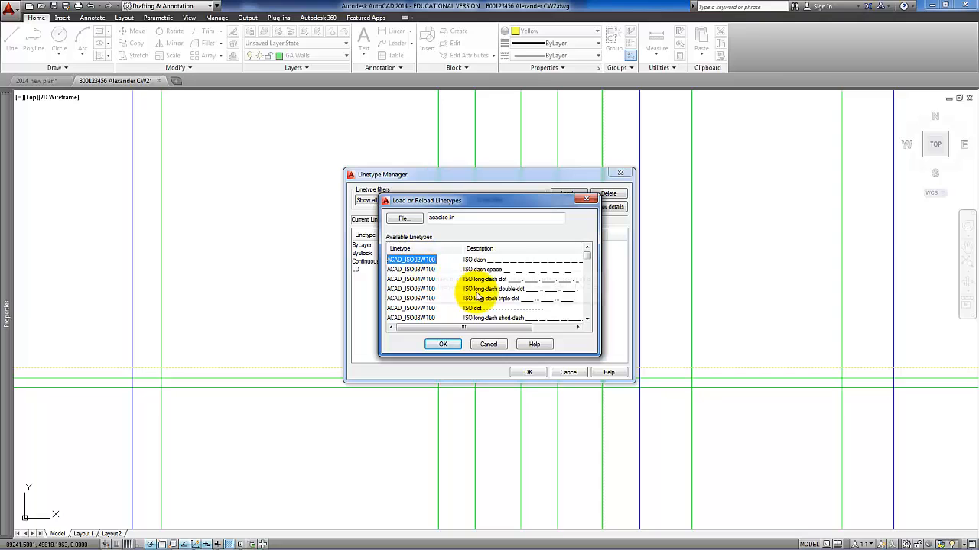
left_click(449, 346)
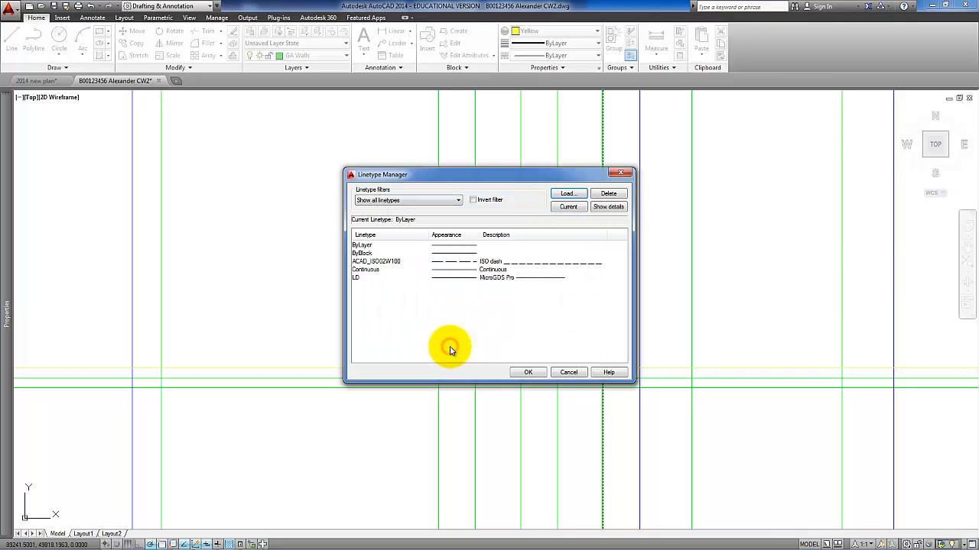
left_click(392, 263)
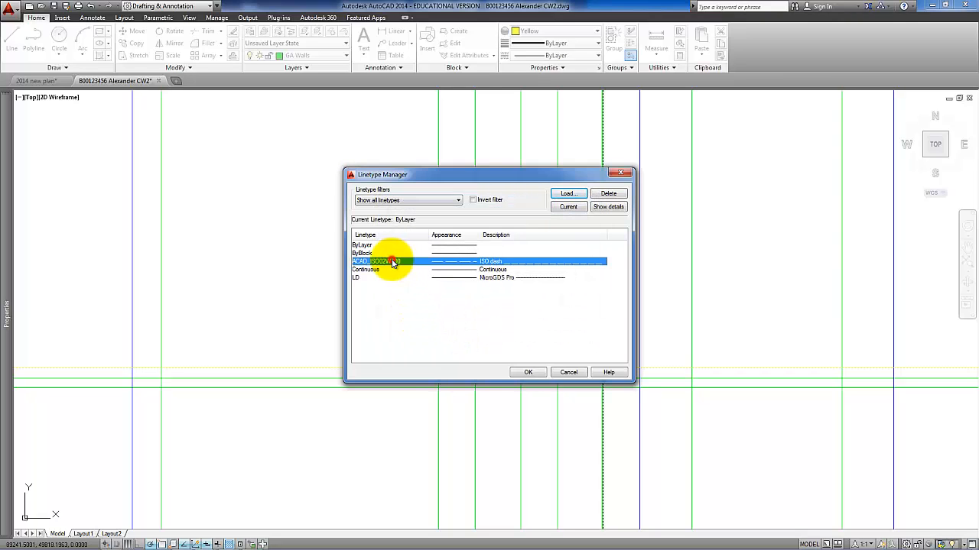
left_click(526, 372)
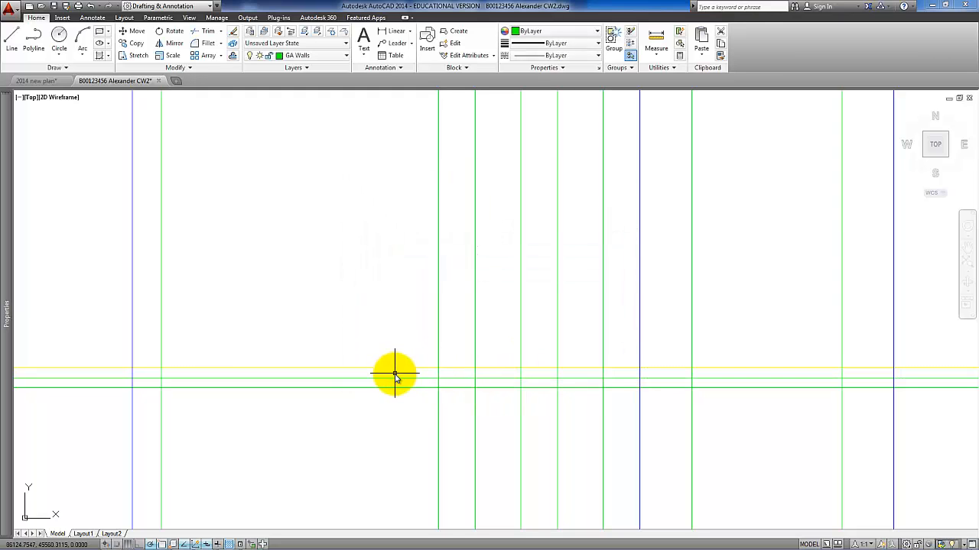
Set the linetype scale of the yellow horizontal line to 0.5.
left_click(382, 369)
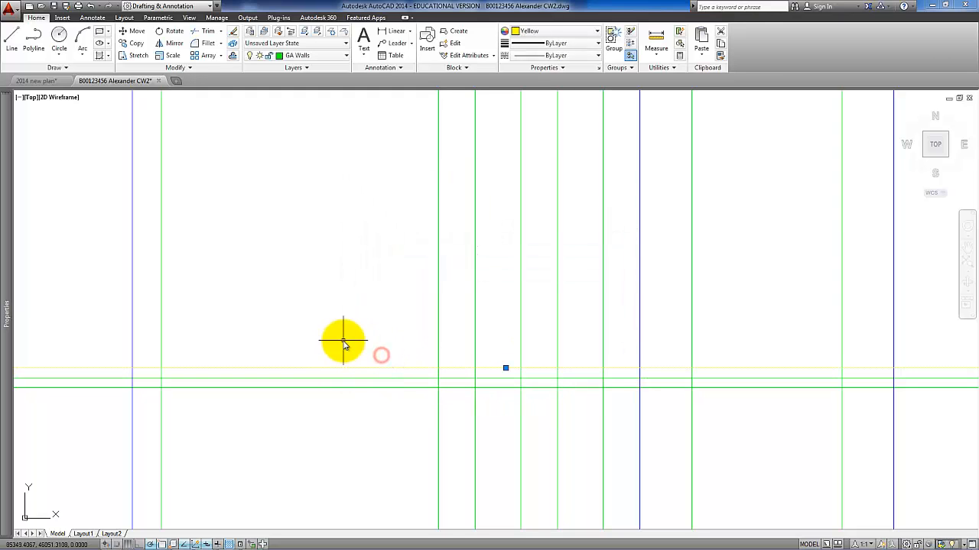
mouse_move(7, 331)
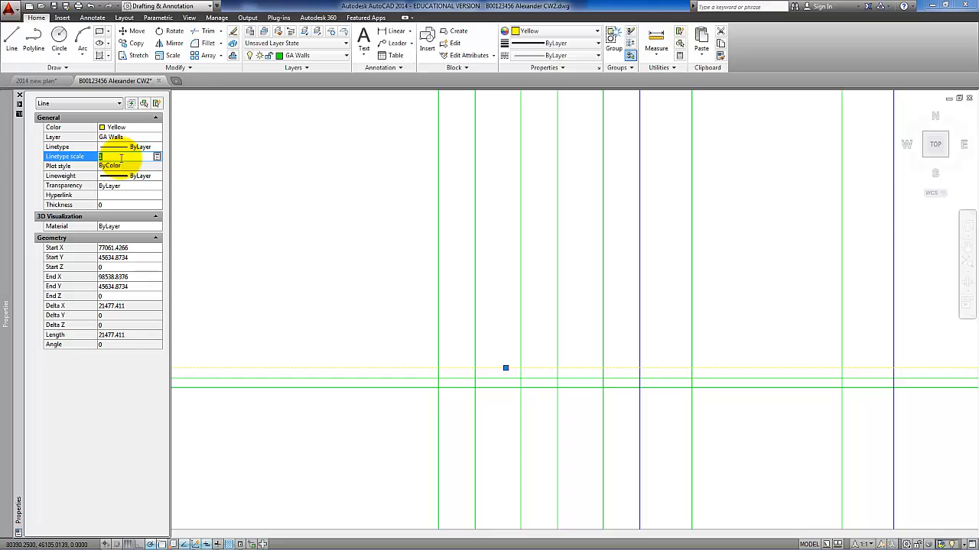
type("0.5")
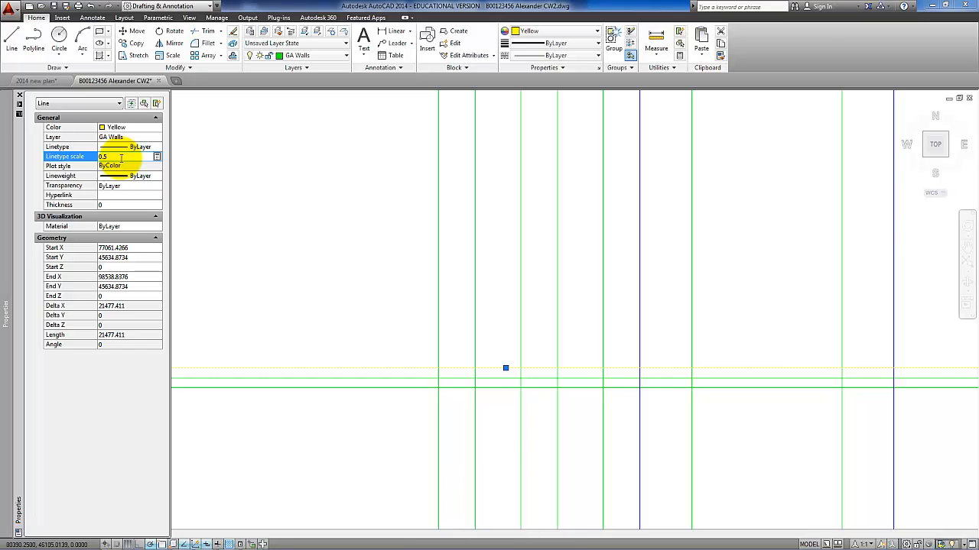
key("Return")
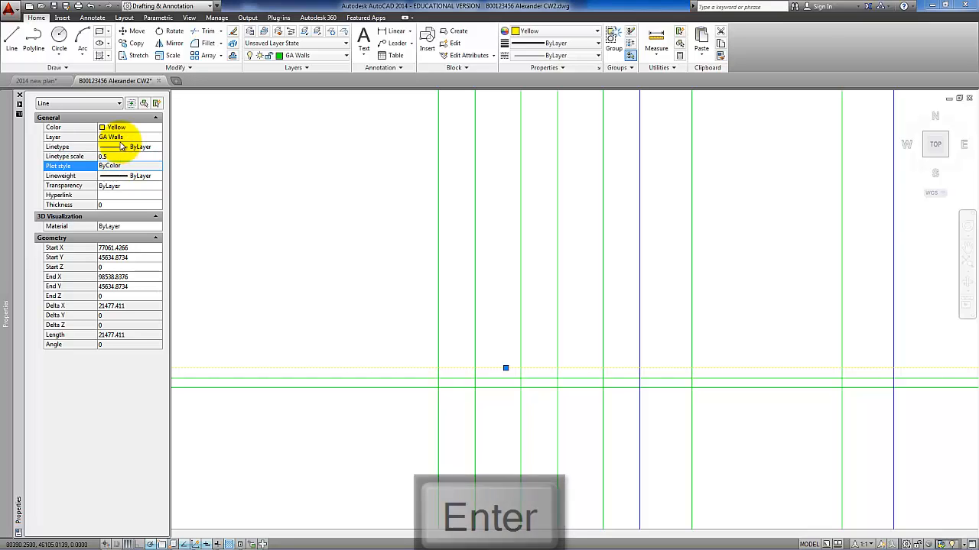
key("Escape")
Offset the yellow horizontal line upward by 2100.
scroll(404, 383, "up", 2)
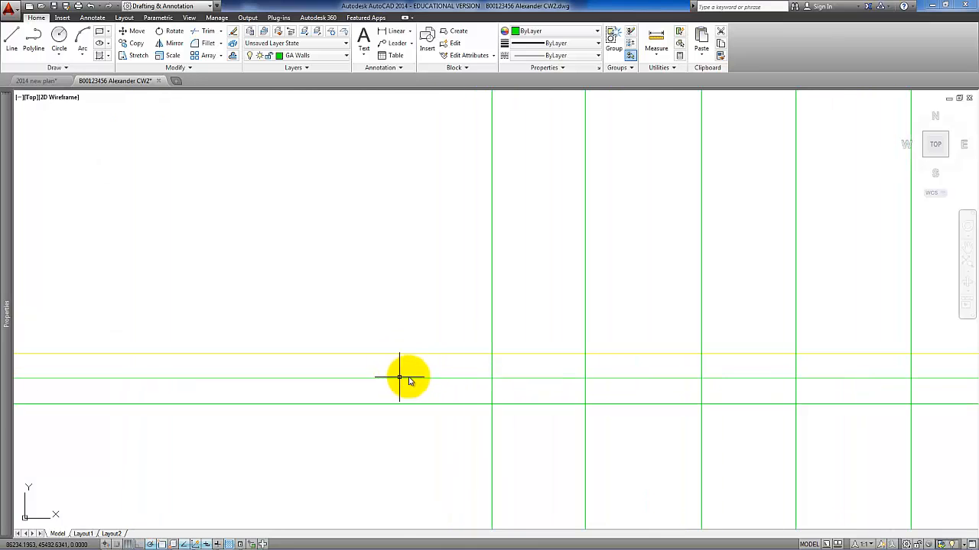
scroll(459, 370, "up", 3)
scroll(456, 370, "down", 4)
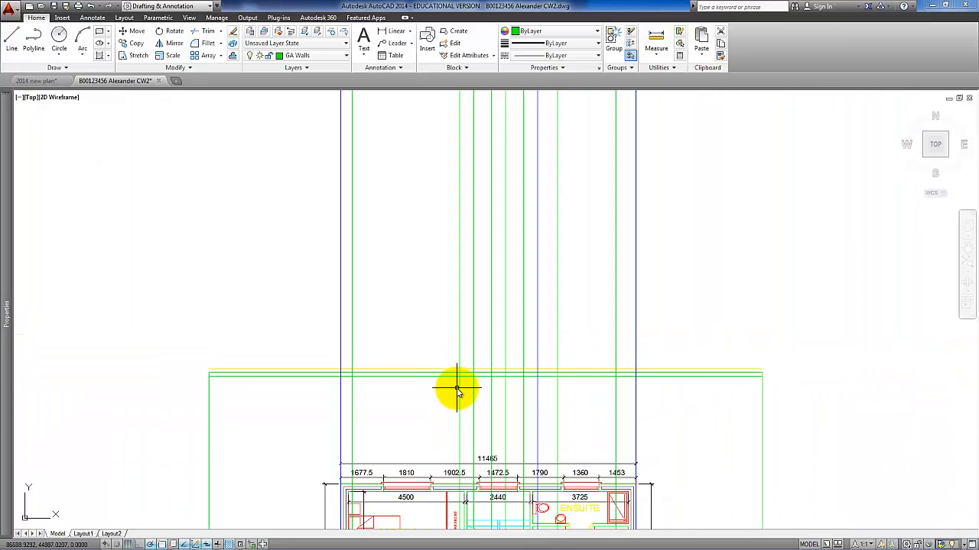
middle_click_drag(457, 389, 415, 400)
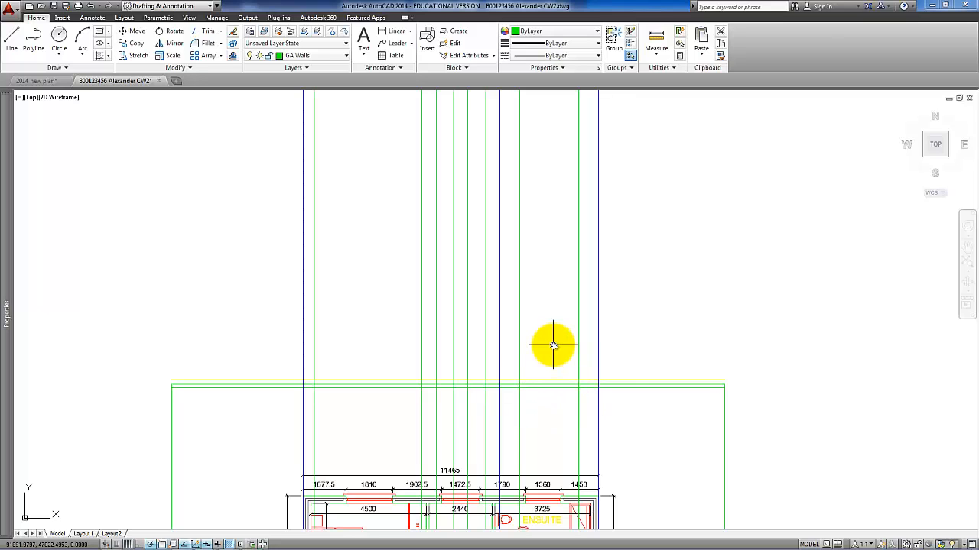
middle_click_drag(552, 334, 527, 382)
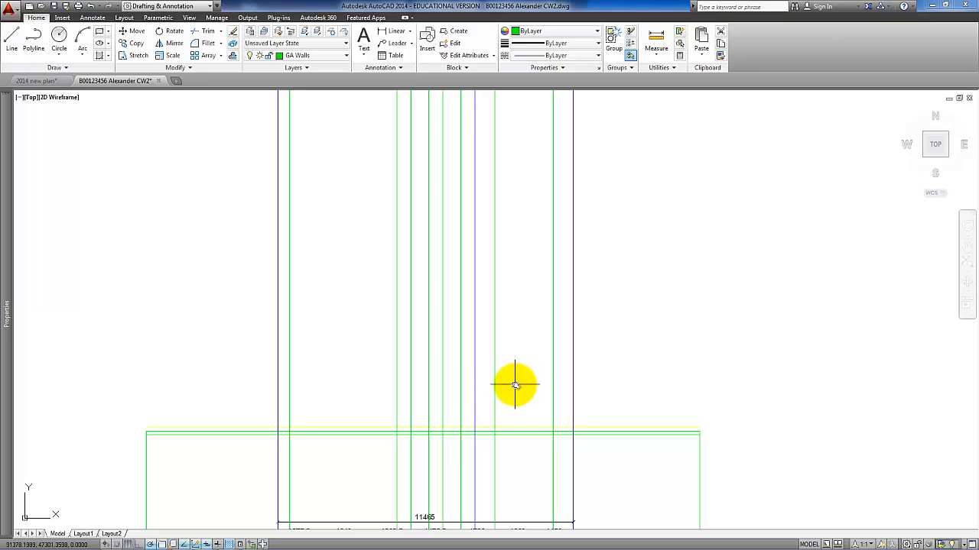
scroll(496, 411, "up", 2)
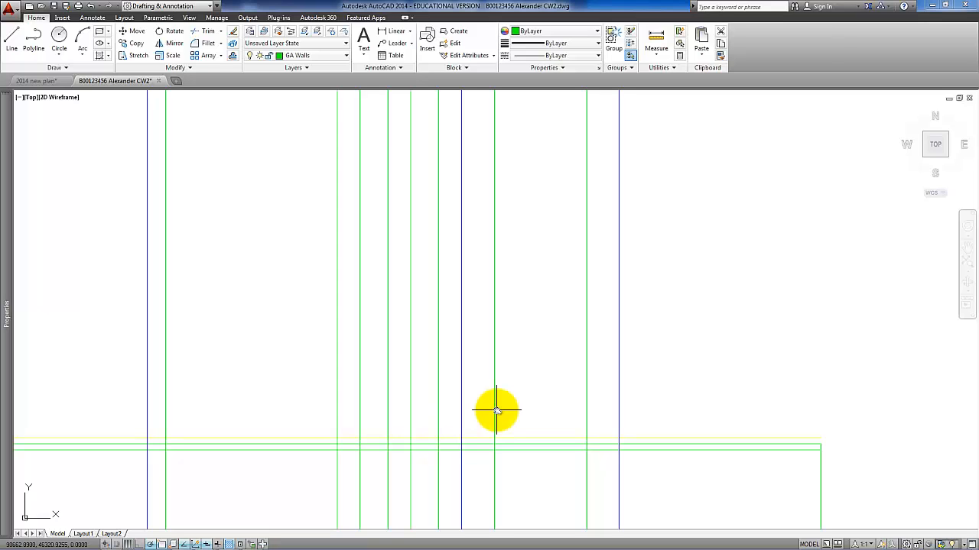
middle_click_drag(496, 411, 573, 393)
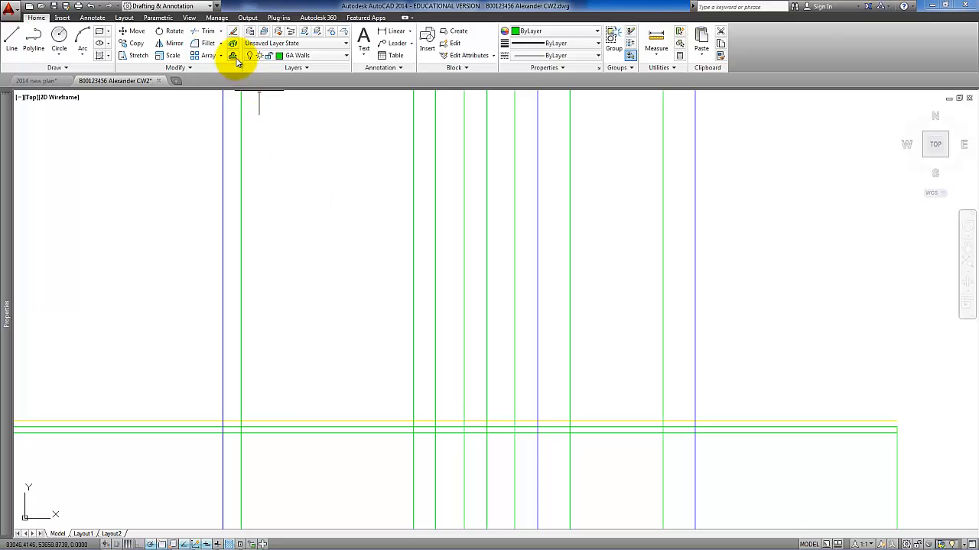
key("o")
key("Return")
type("2")
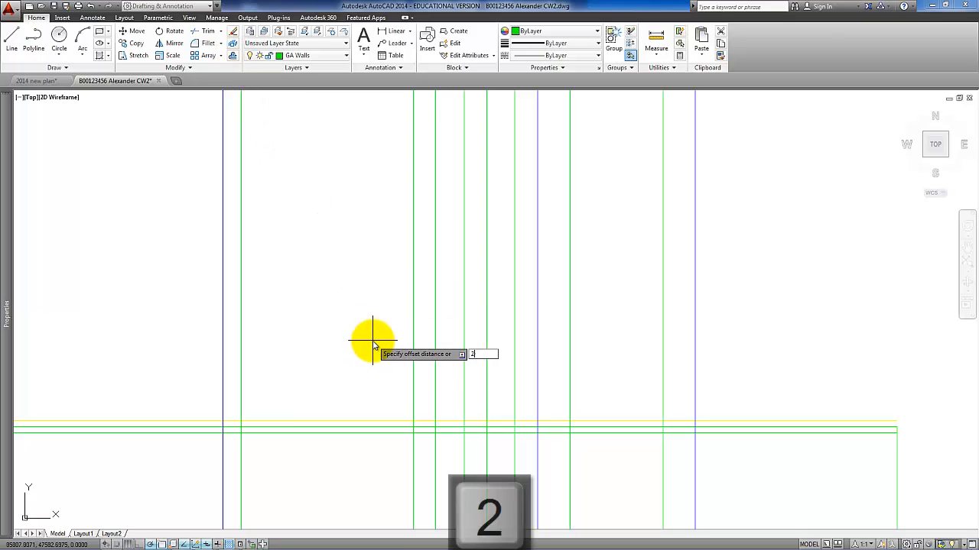
type("100")
key("Return")
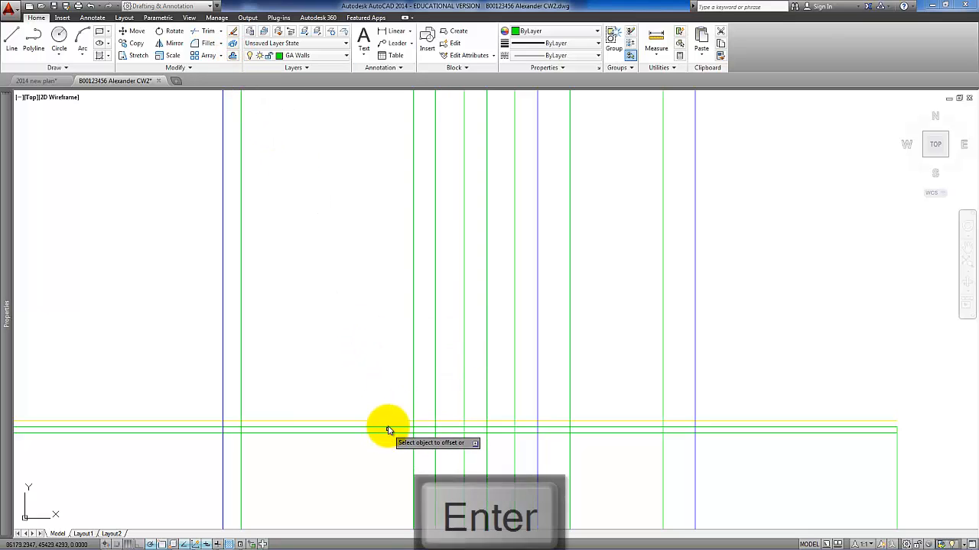
left_click(390, 420)
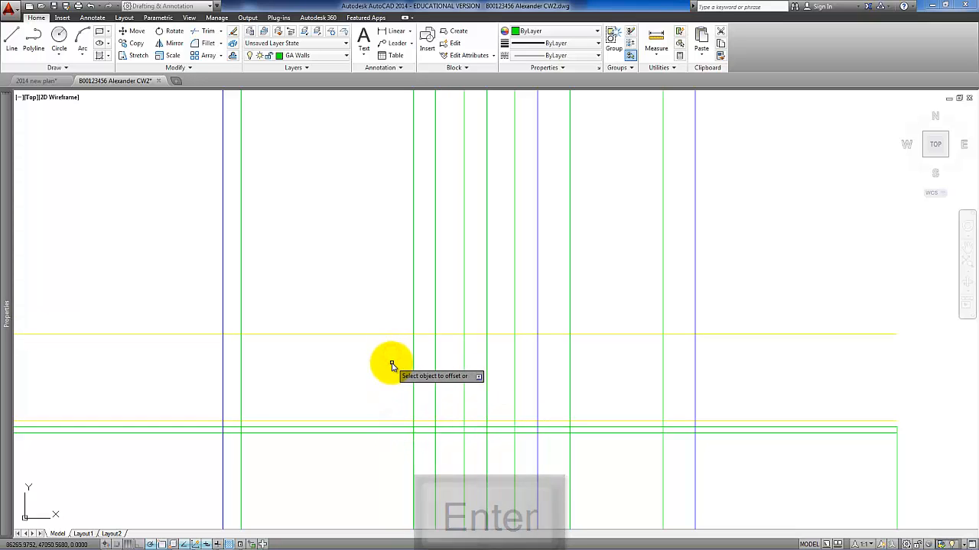
left_click(386, 360)
Match the properties of the upper yellow offset line to those of a green vertical projection line.
left_click(422, 289)
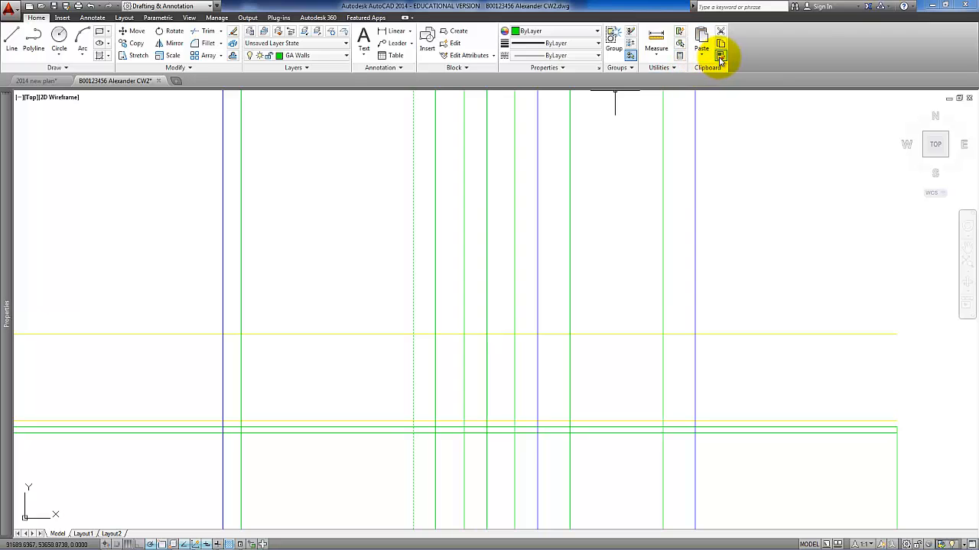
left_click(720, 57)
left_click(399, 338)
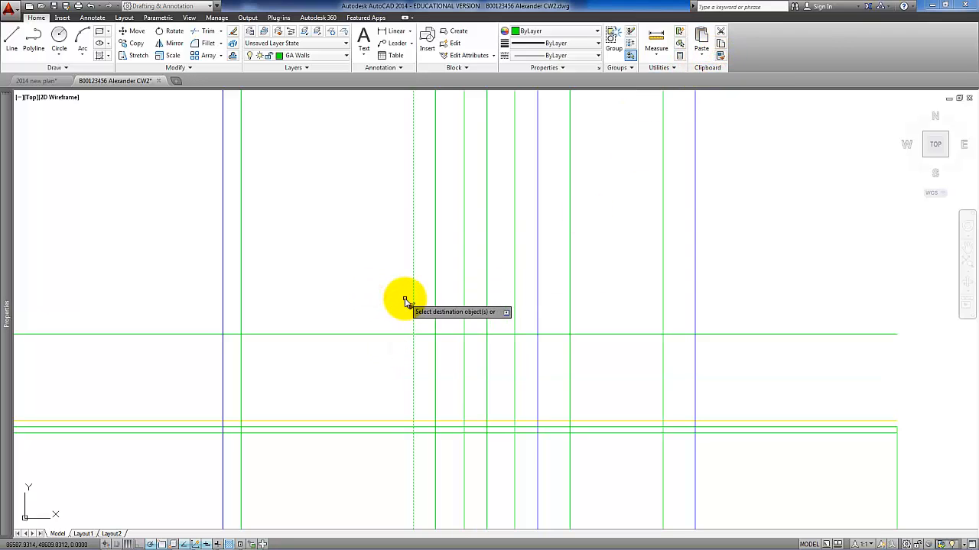
key("Return")
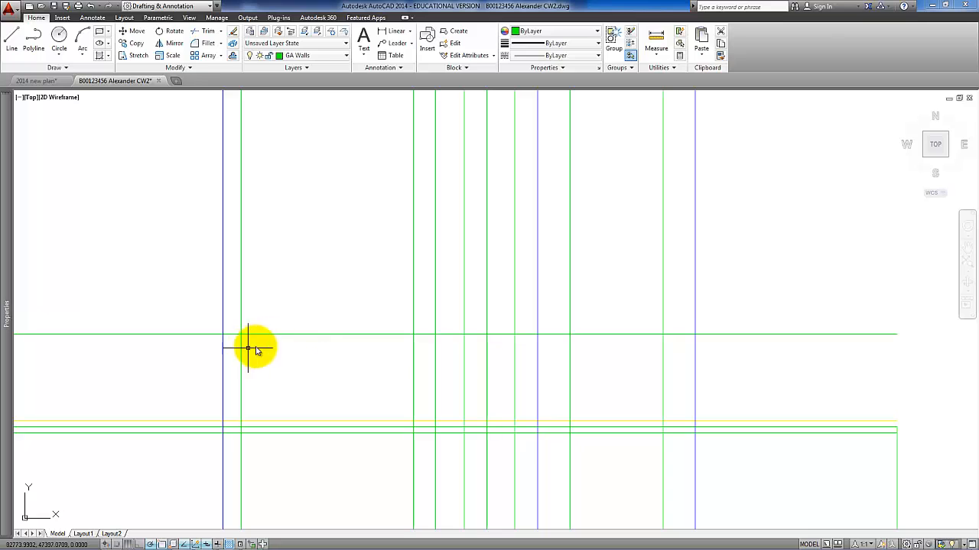
Fillet the upper green horizontal line with the two leftmost green vertical lines to form the opening's top corners.
left_click(206, 43)
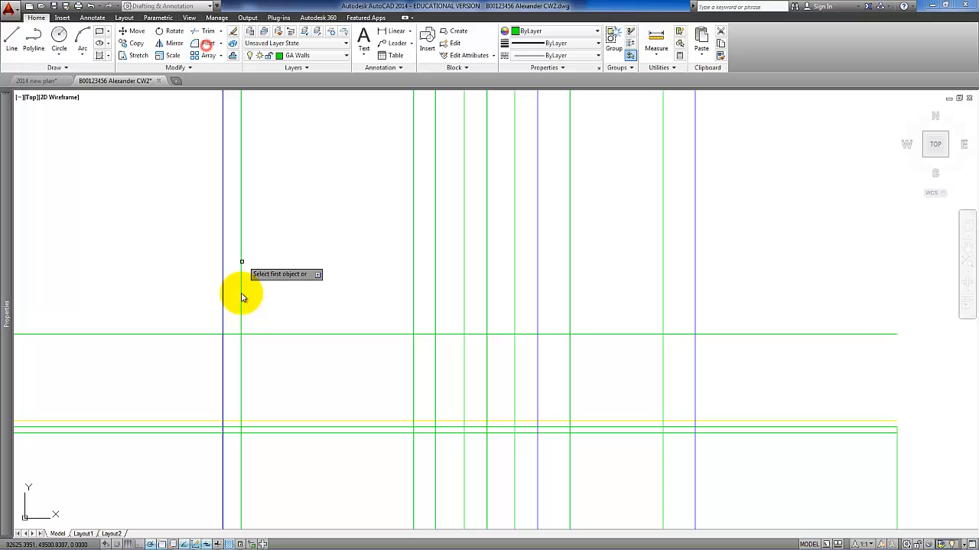
left_click(241, 356)
left_click(290, 334)
key("Return")
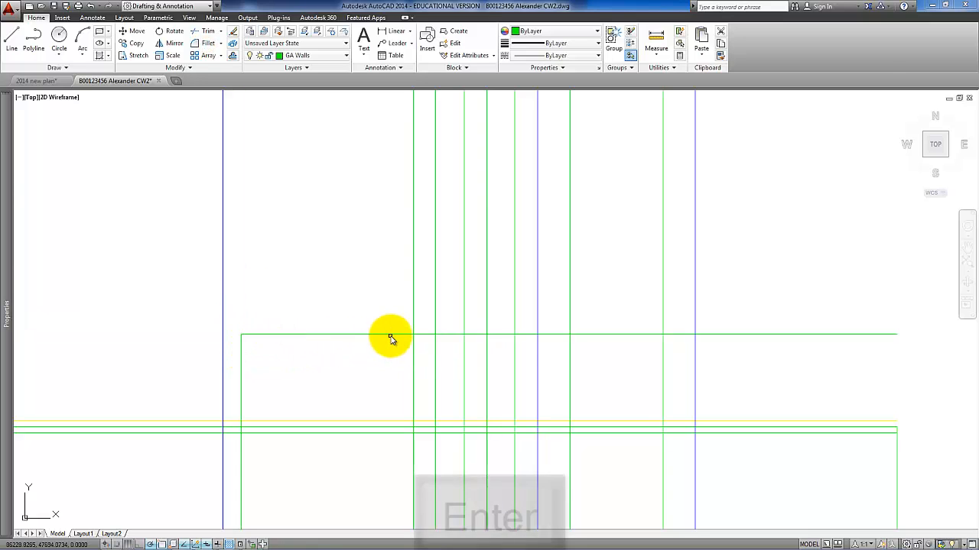
left_click(390, 335)
left_click(412, 350)
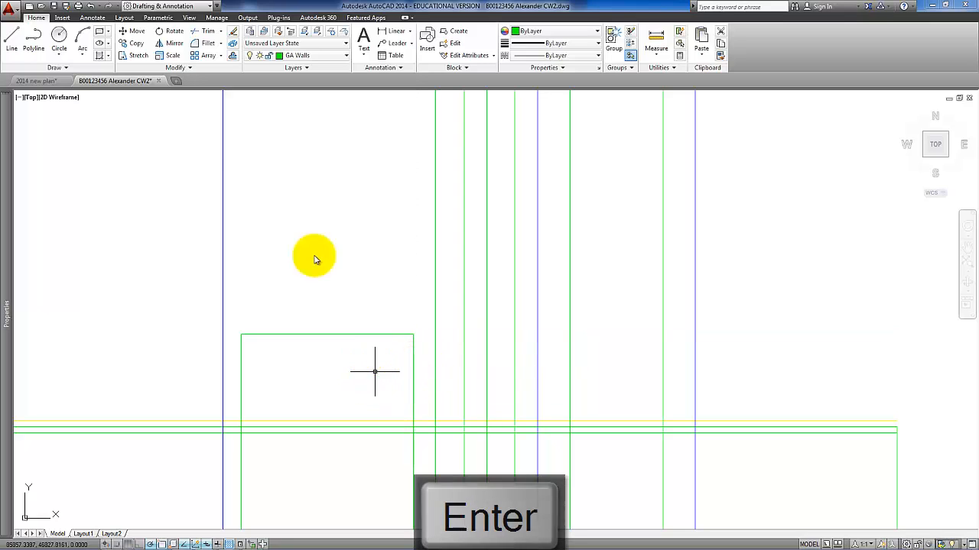
Trim both vertical sides of the left opening below the yellow level line.
left_click(205, 37)
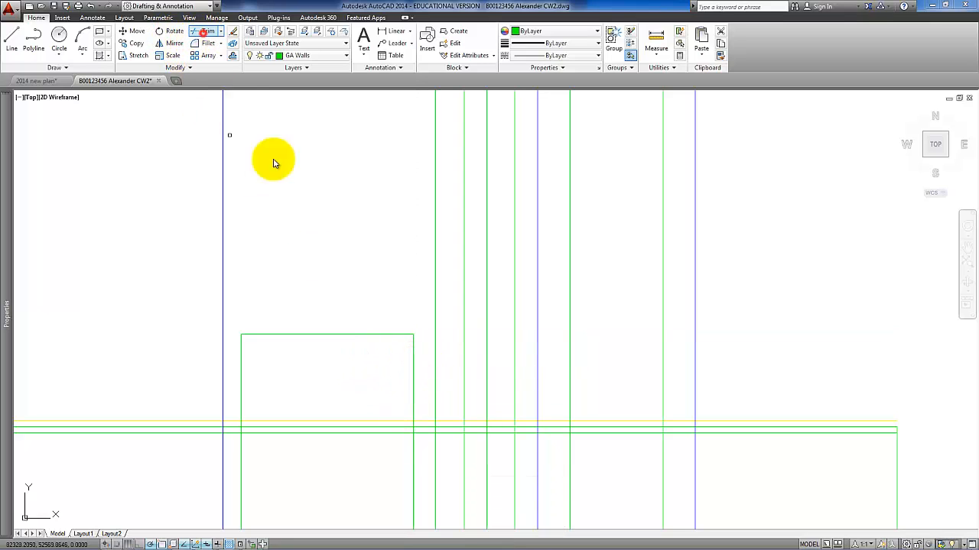
left_click(403, 422)
key("Return")
left_click(413, 444)
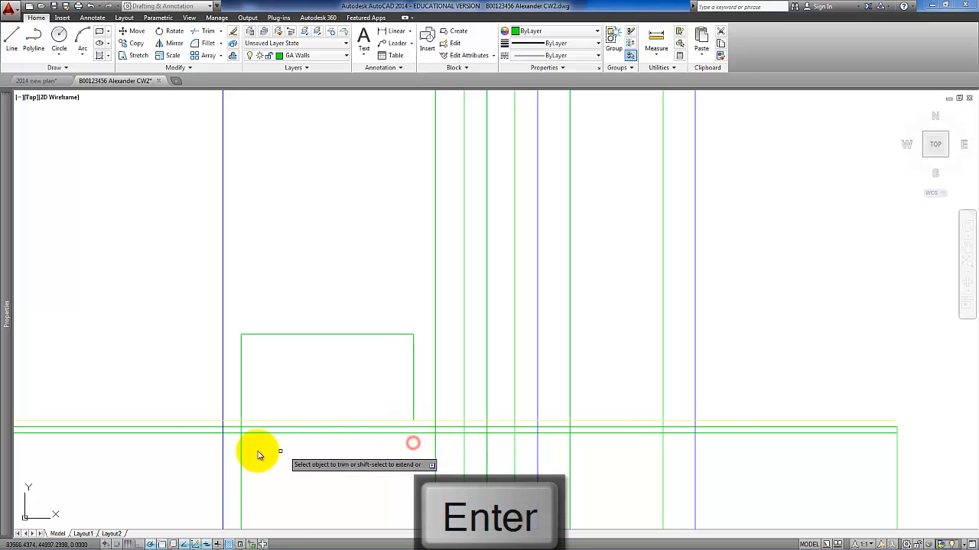
left_click(242, 456)
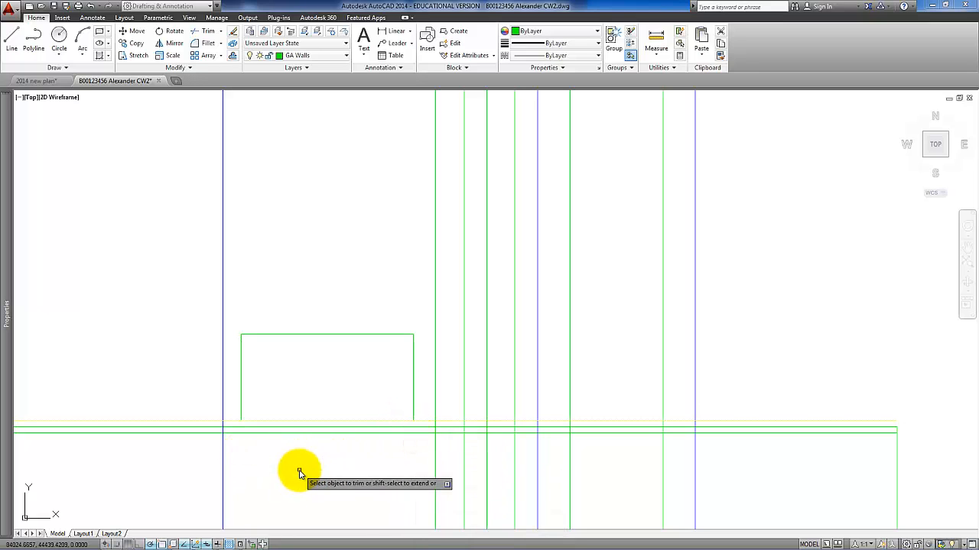
Draw a line along the yellow level line between the lower ends of the left opening's two sides.
left_click(12, 38)
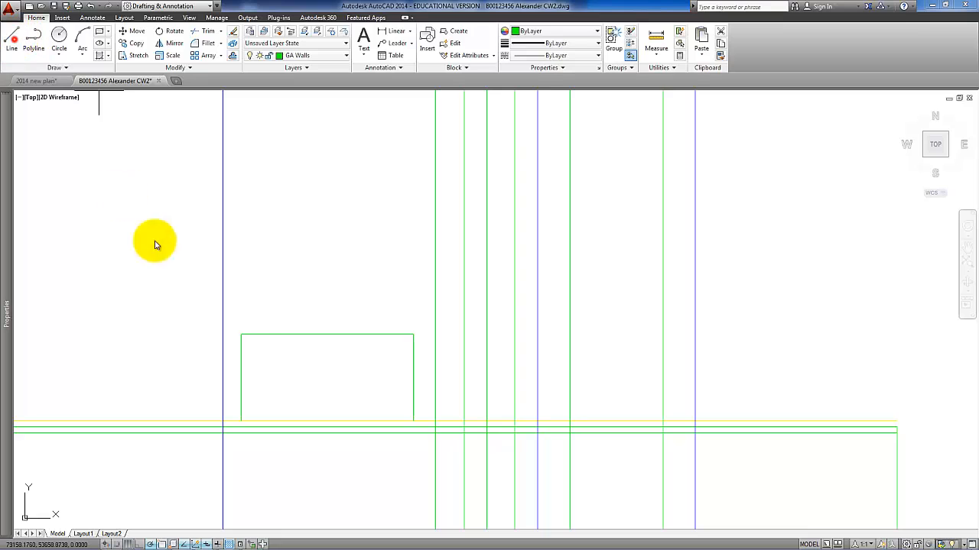
left_click(240, 421)
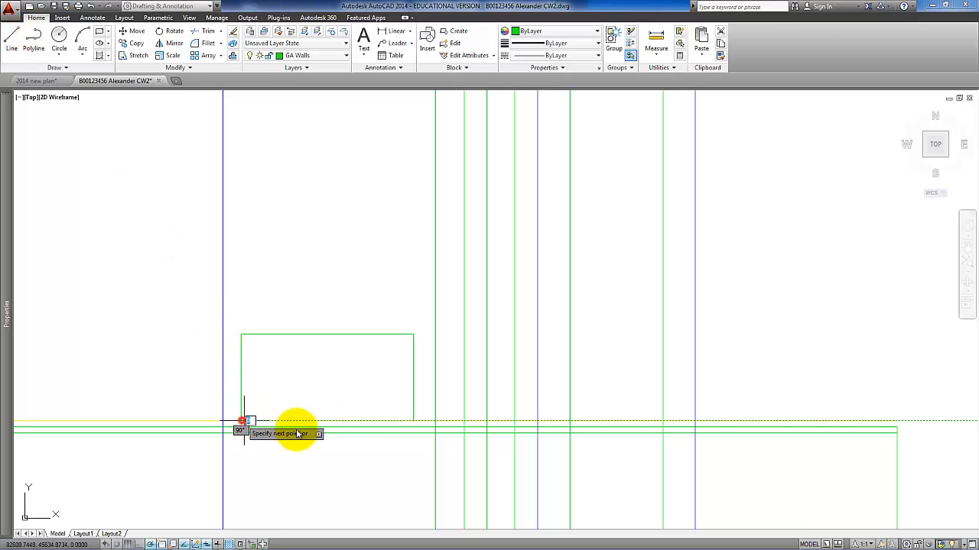
left_click(413, 421)
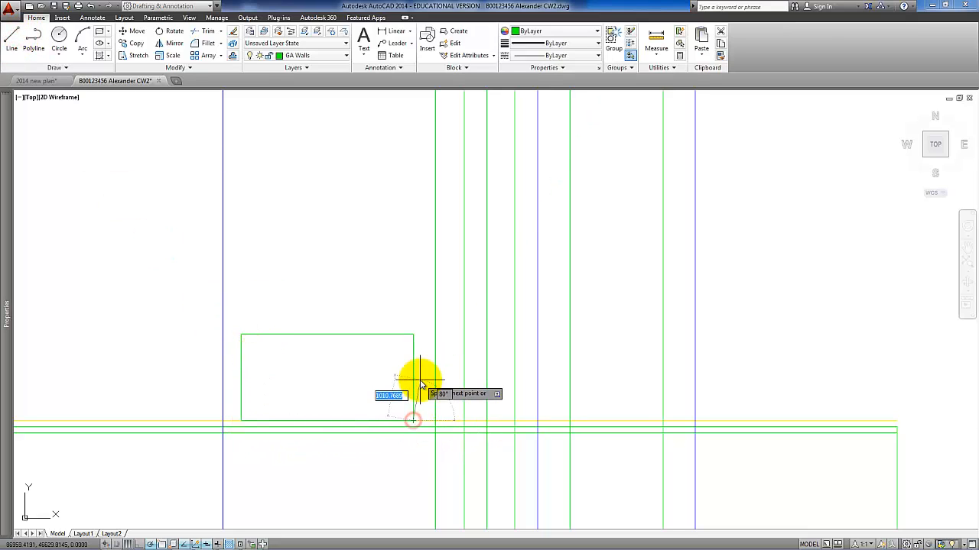
Switch to the 2014 new plan drawing, measure the small ground-floor window sill's height above the GFL line, and view the A3 1-100 Plan layout.
key("Return")
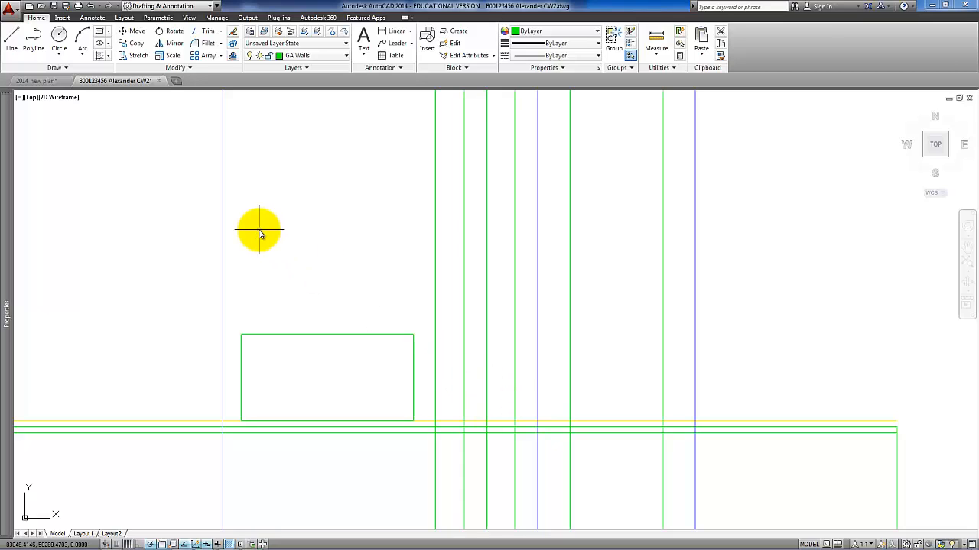
left_click(38, 81)
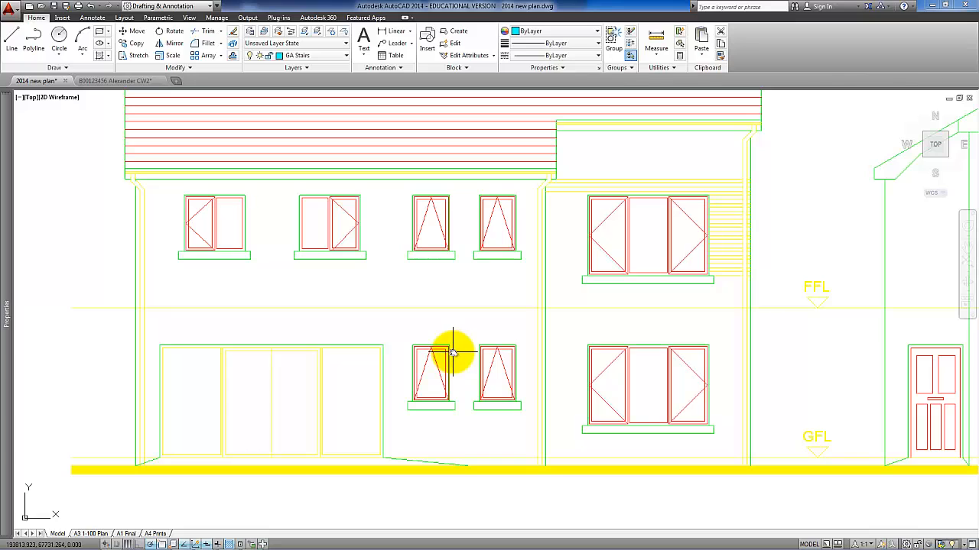
type("d")
key("Return")
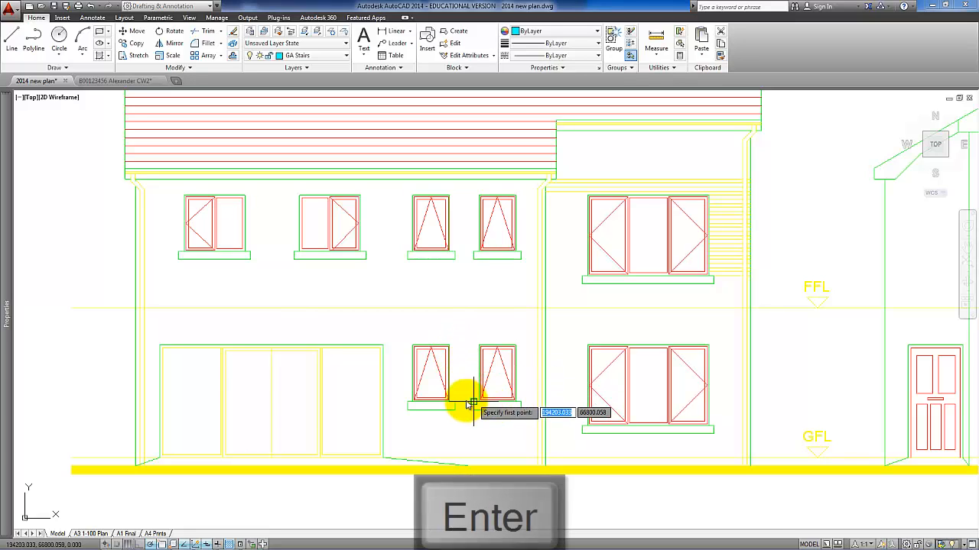
left_click(455, 459)
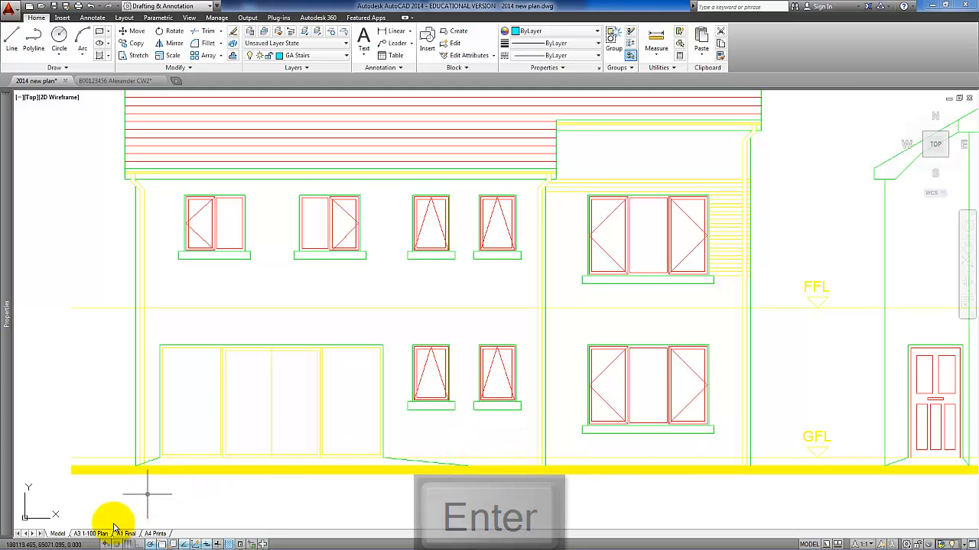
left_click(126, 534)
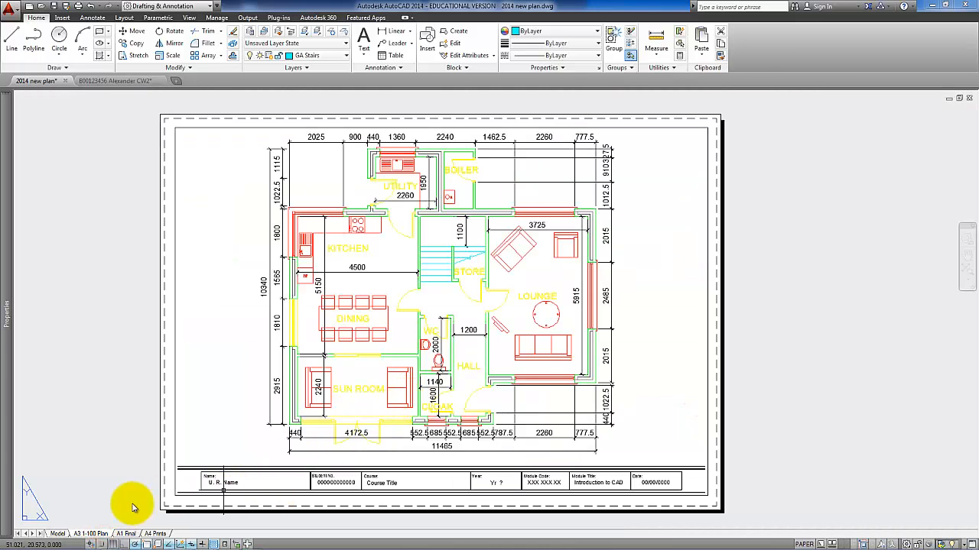
left_click(63, 536)
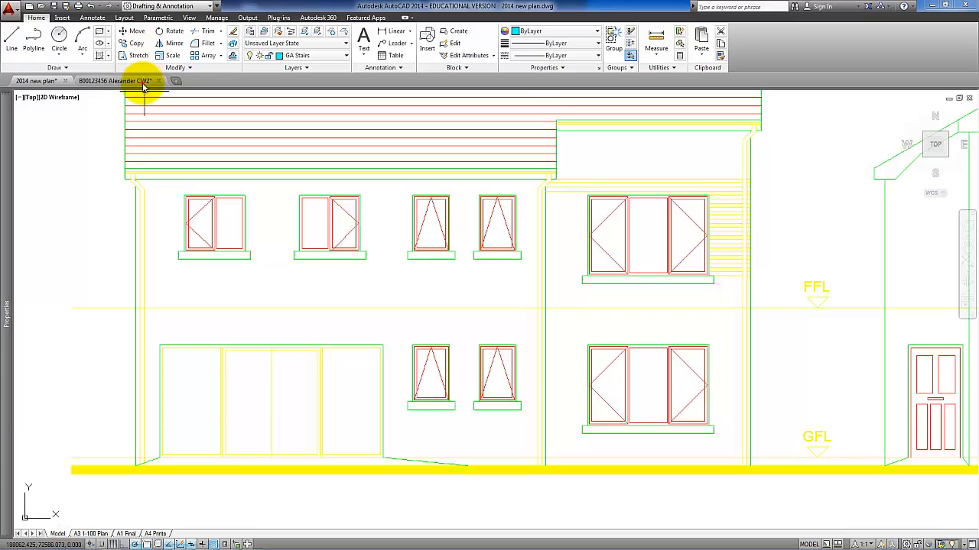
Return to the coursework drawing and offset the yellow level line at the base of the left opening 1050 upward.
left_click(136, 81)
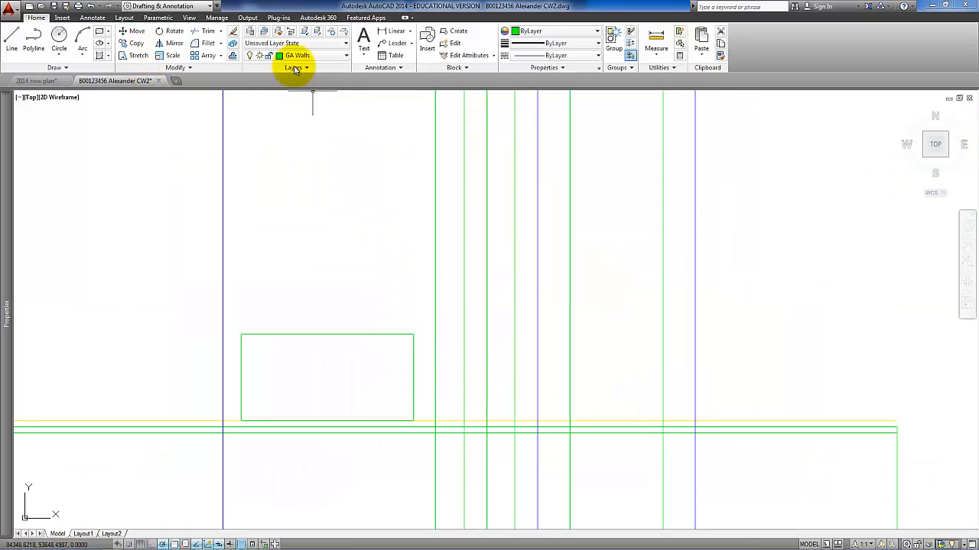
left_click(233, 56)
type("1")
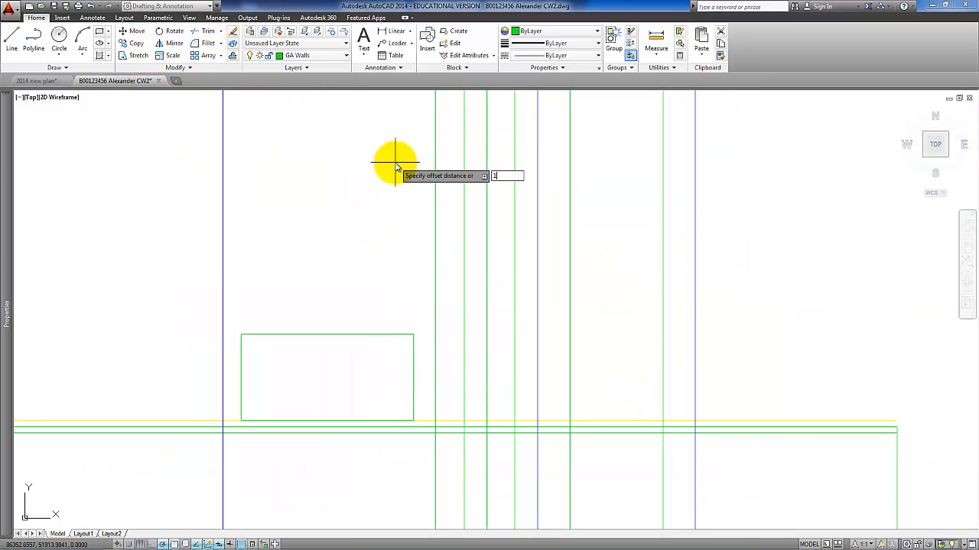
type("500")
key("Return")
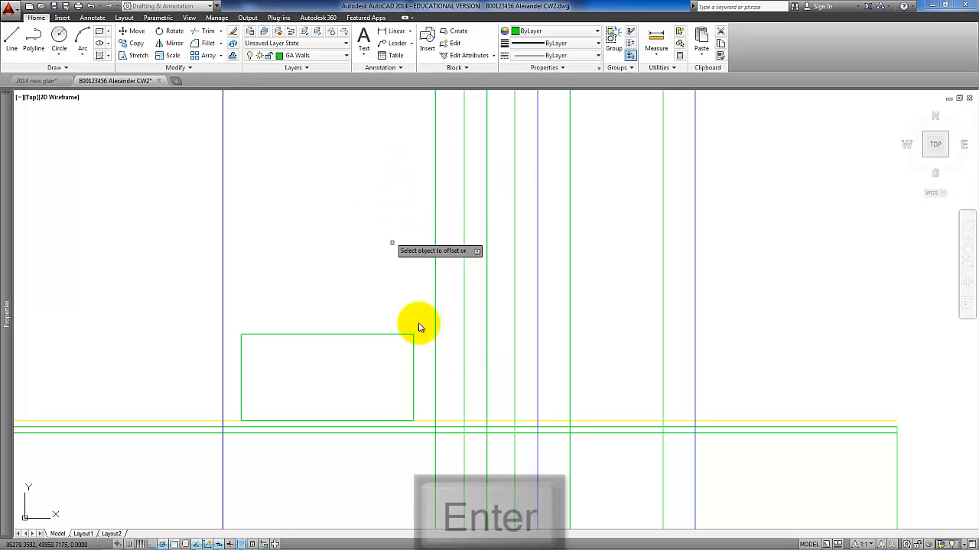
left_click(454, 421)
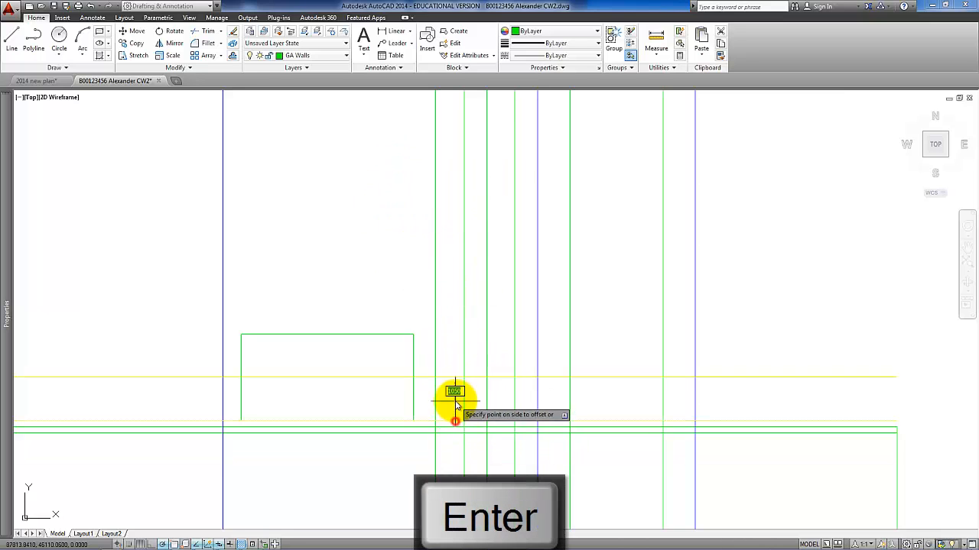
left_click(456, 402)
key("Return")
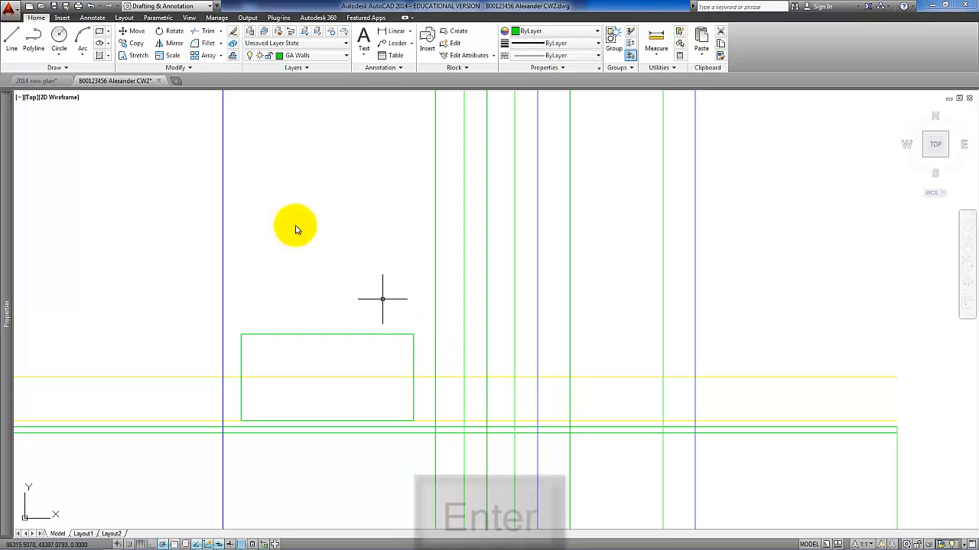
Draw a horizontal head line from the left opening's upper-right corner past the rightmost blue projection line.
left_click(12, 39)
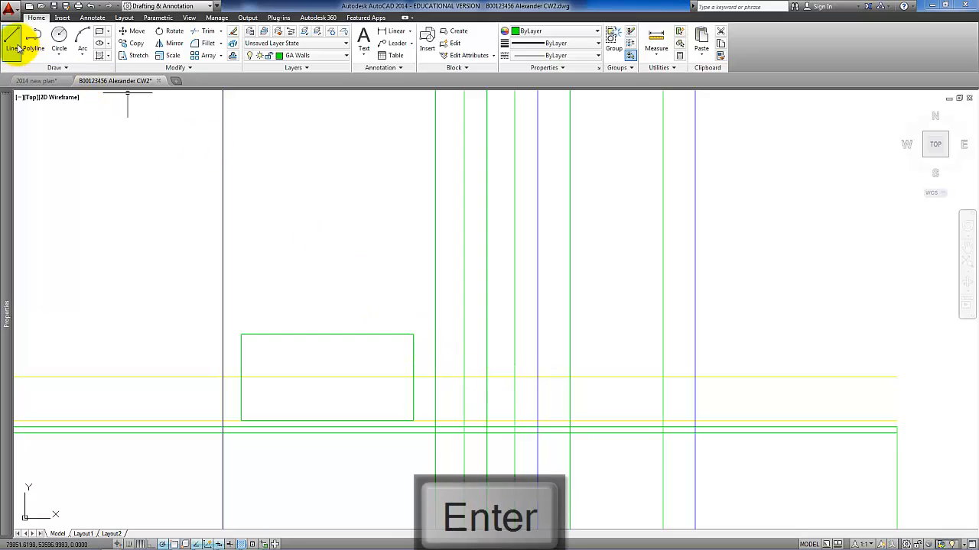
left_click(413, 334)
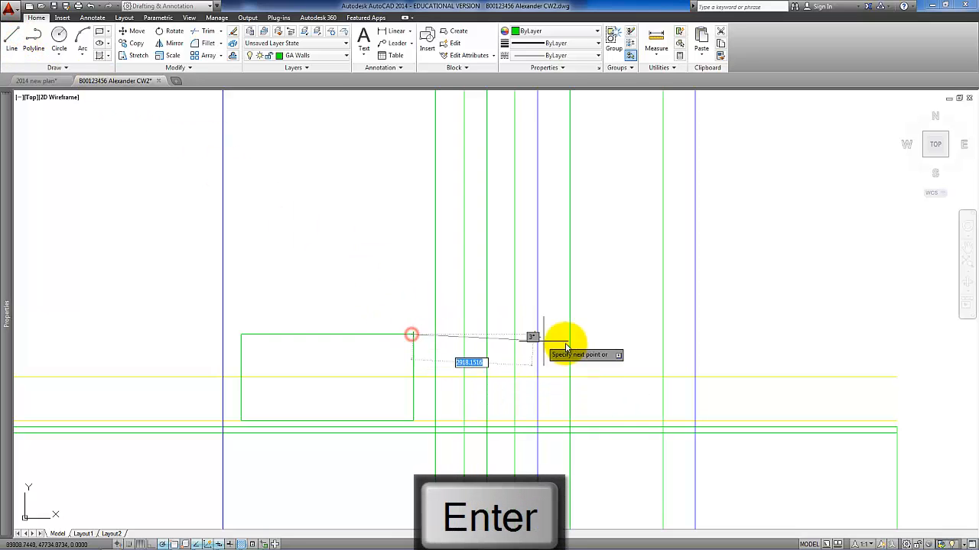
left_click(724, 334)
key("Return")
scroll(528, 356, "up", 2)
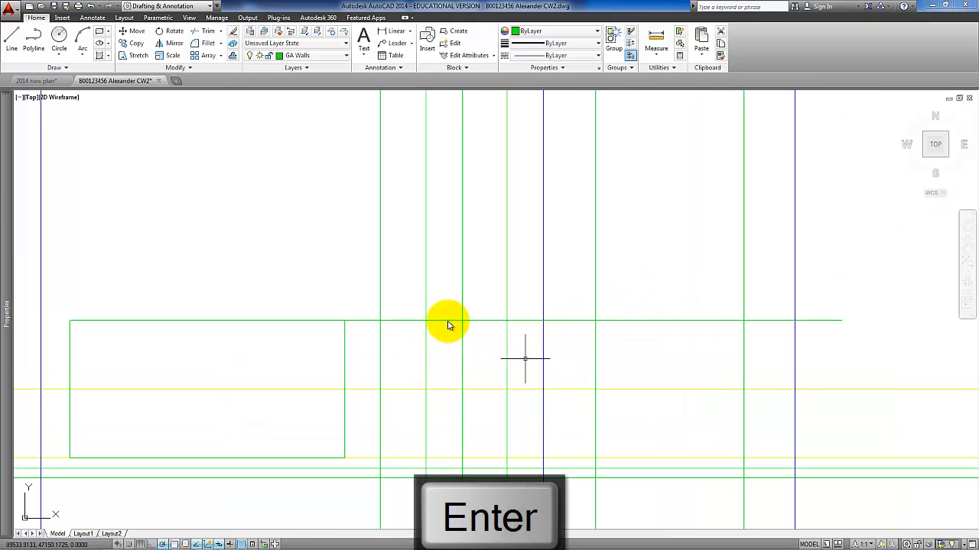
Draw rectangles for the two small windows between their green projection lines, from the head line down to the upper yellow line.
left_click(100, 36)
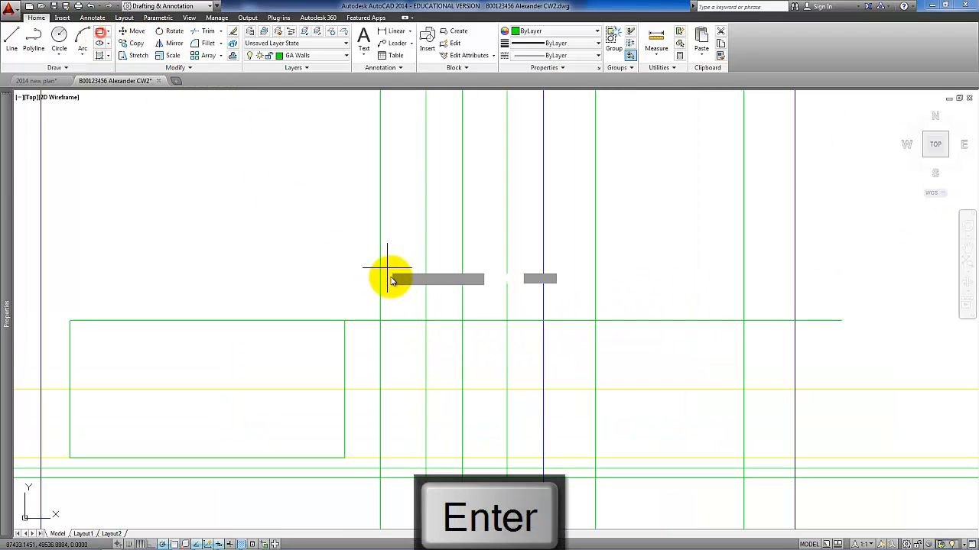
left_click(380, 321)
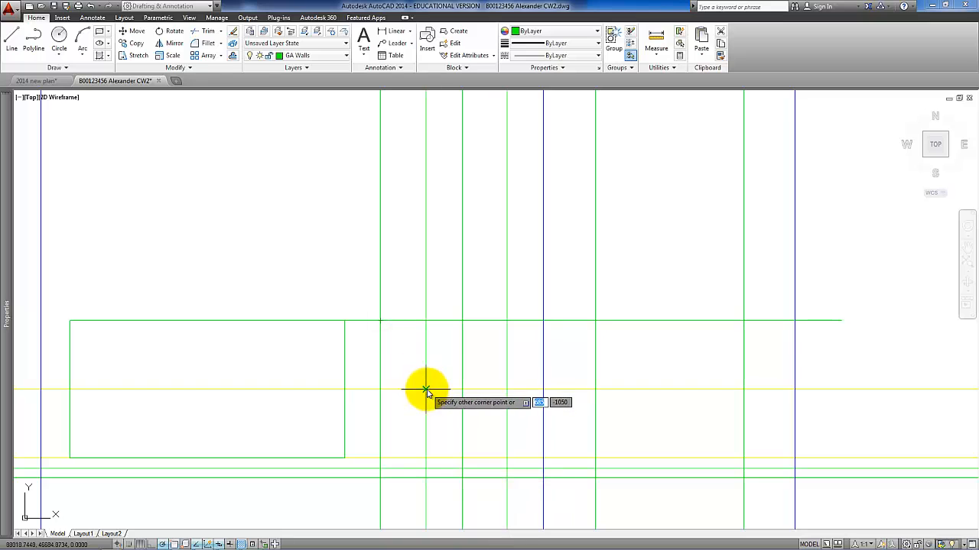
key("Return")
left_click(464, 321)
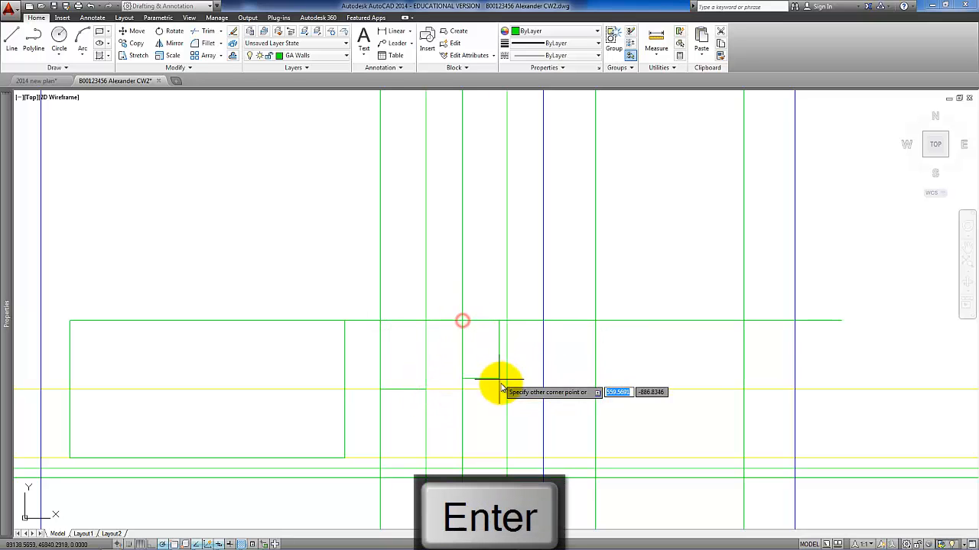
Switch to the 2014 new plan drawing and measure from the top of the large ground-floor window's sill down to the GFL line.
left_click(37, 80)
middle_click_drag(724, 365, 627, 360)
scroll(634, 434, "up", 2)
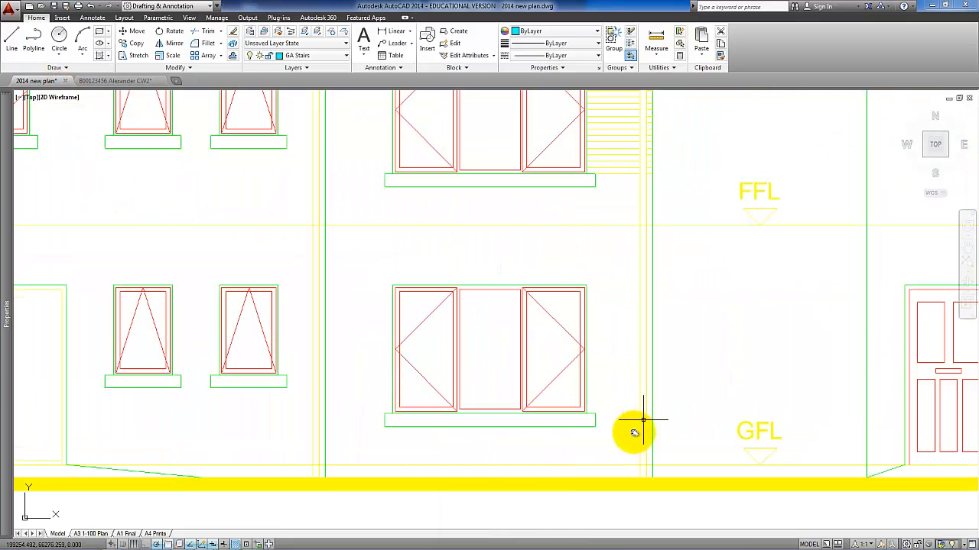
type("di")
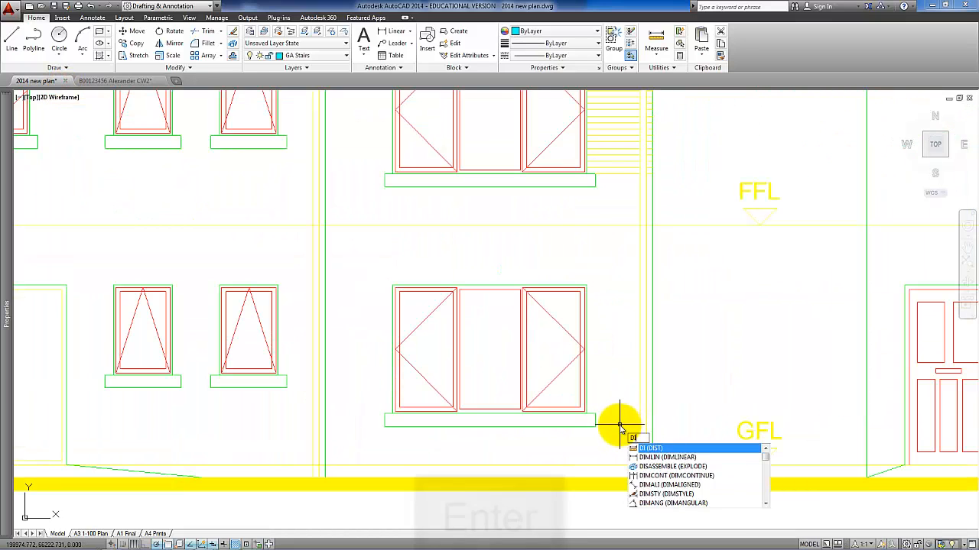
key("Return")
left_click(595, 416)
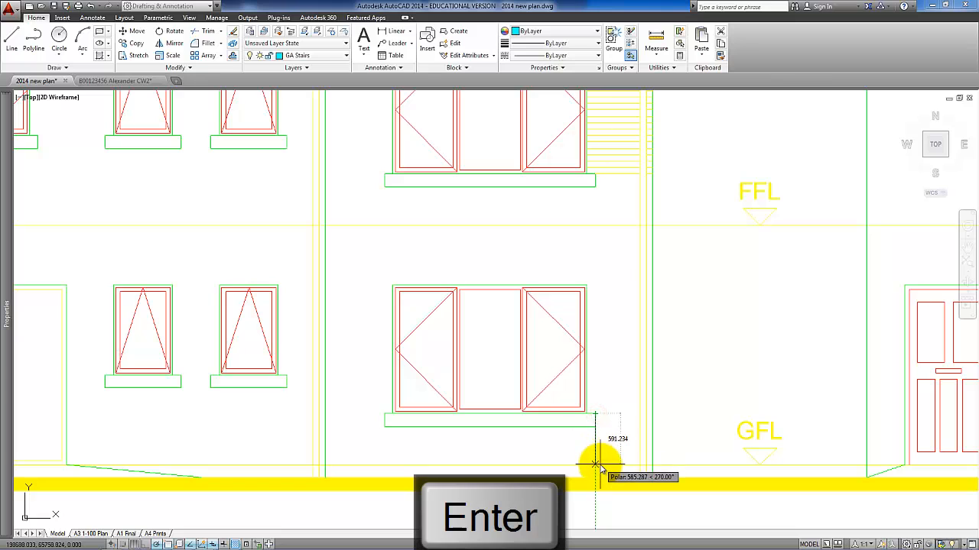
left_click(596, 467)
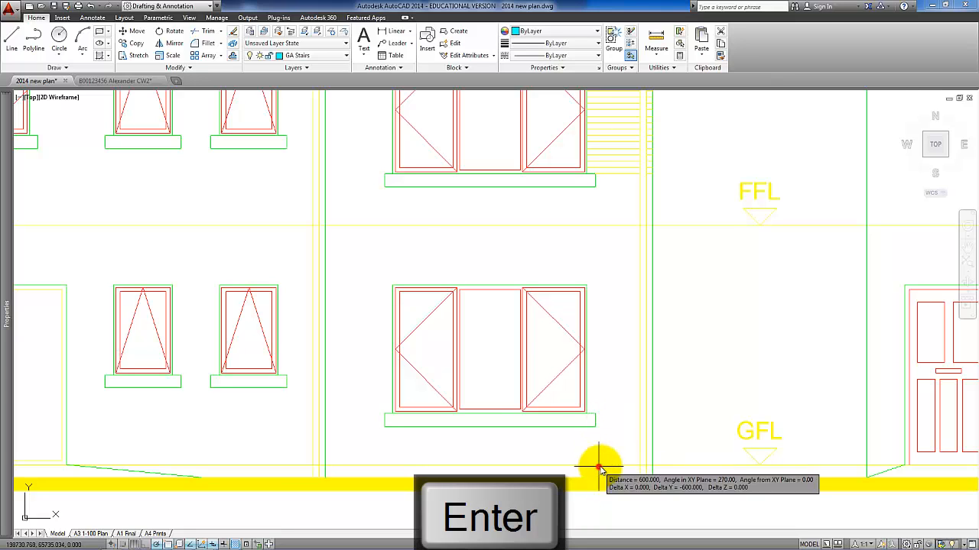
Back in the coursework drawing, offset the lowest yellow level line 600 upward and delete the yellow line at the small windows' sill level.
left_click(121, 82)
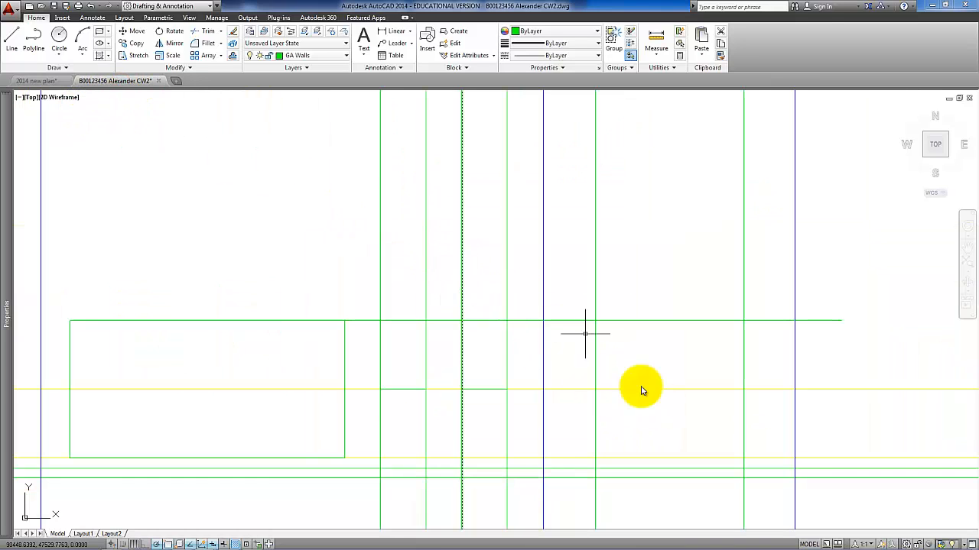
left_click(233, 55)
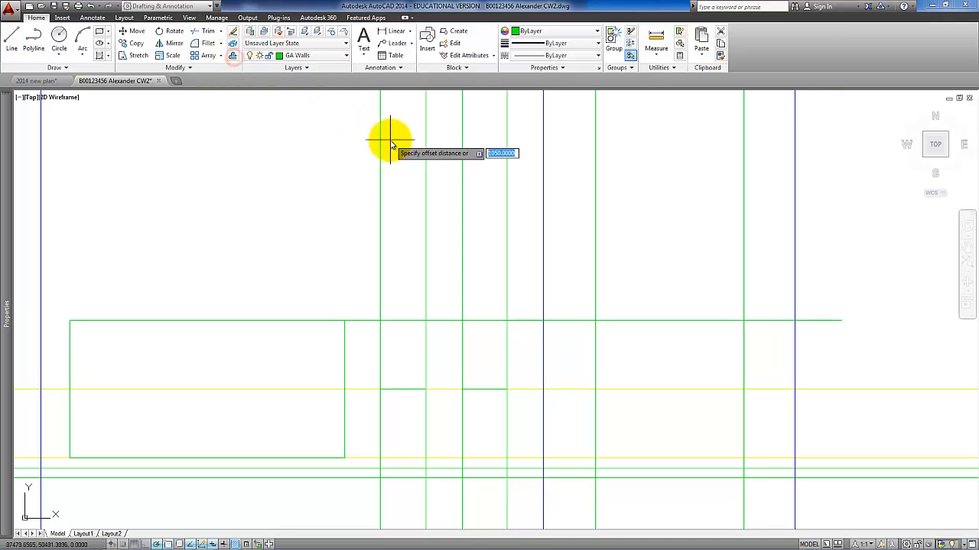
key("Return")
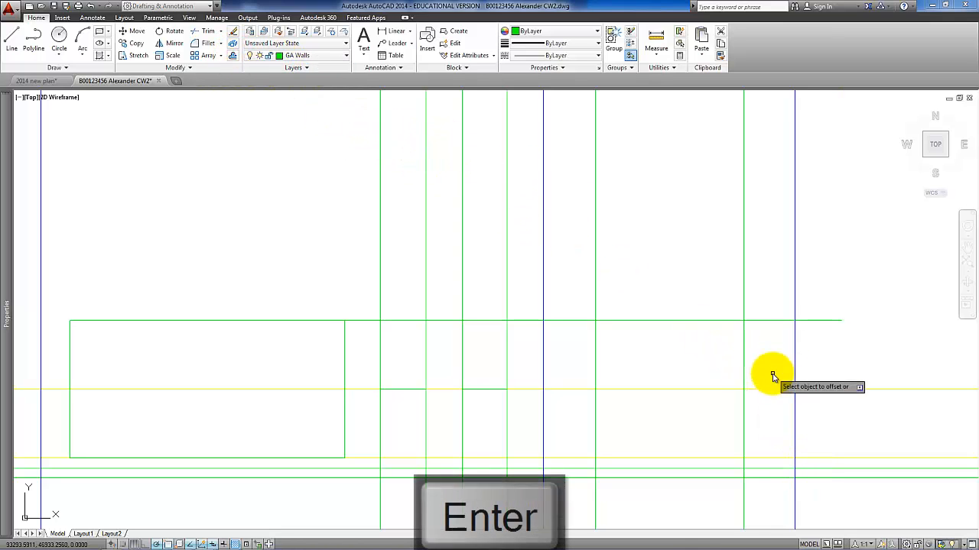
left_click(830, 457)
left_click(828, 432)
left_click(830, 392)
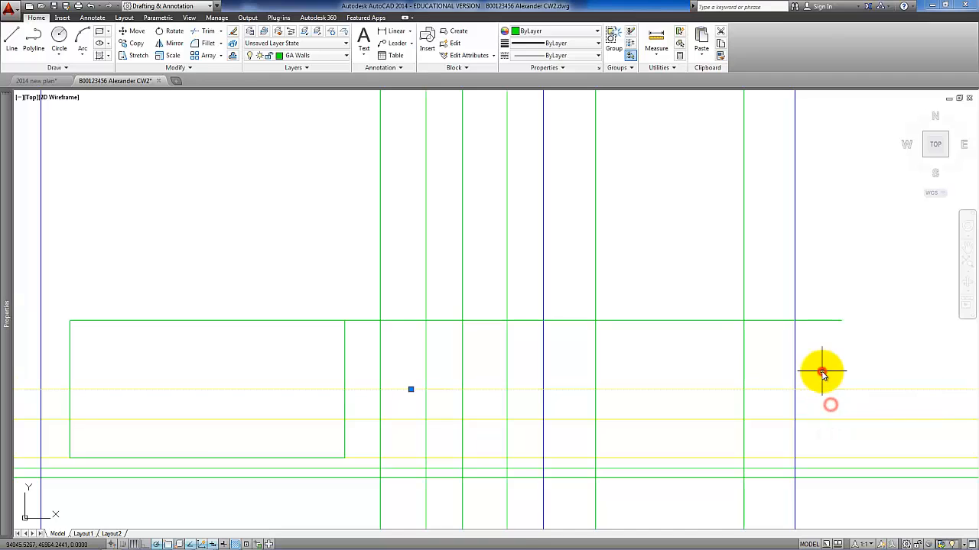
key("Delete")
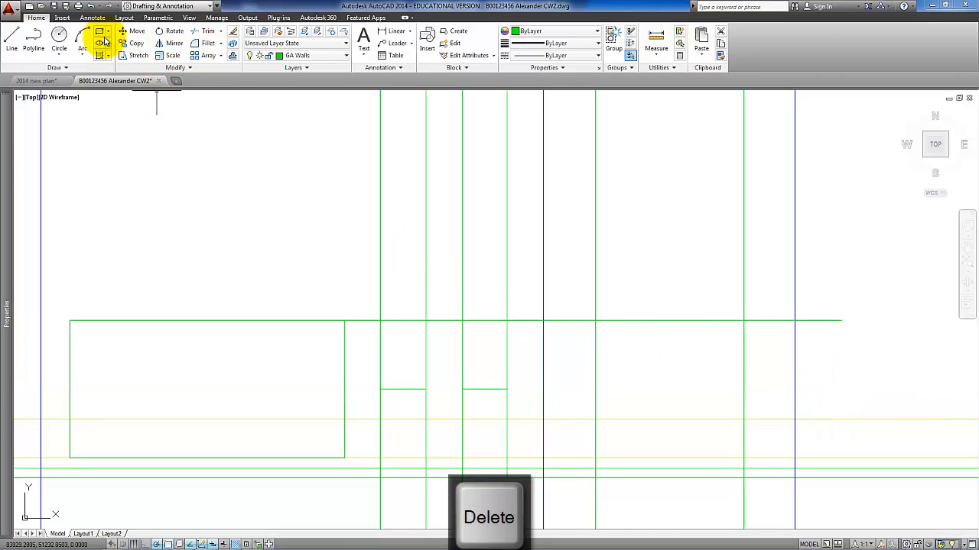
Draw the large window's rectangle between the two rightmost green projection lines, from the head line down to the upper yellow line.
left_click(595, 321)
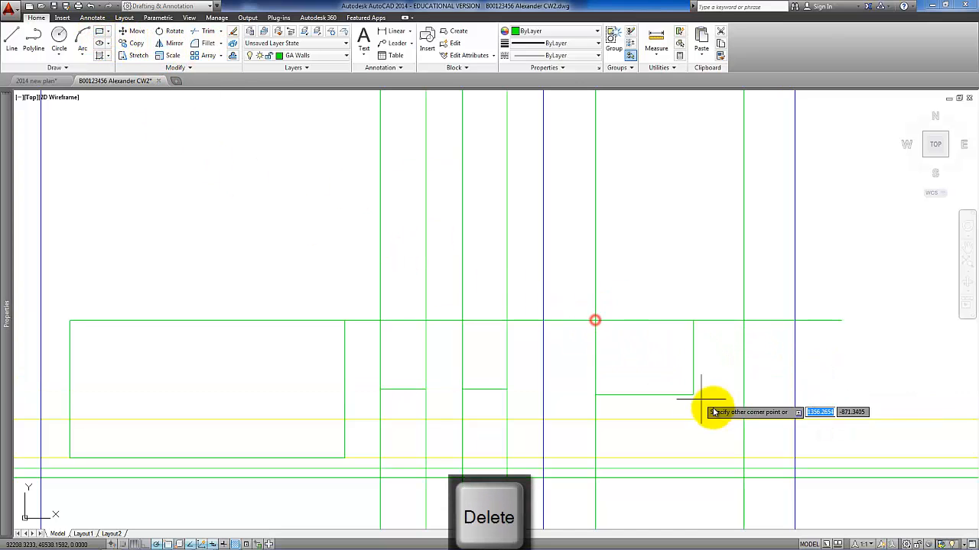
left_click(743, 419)
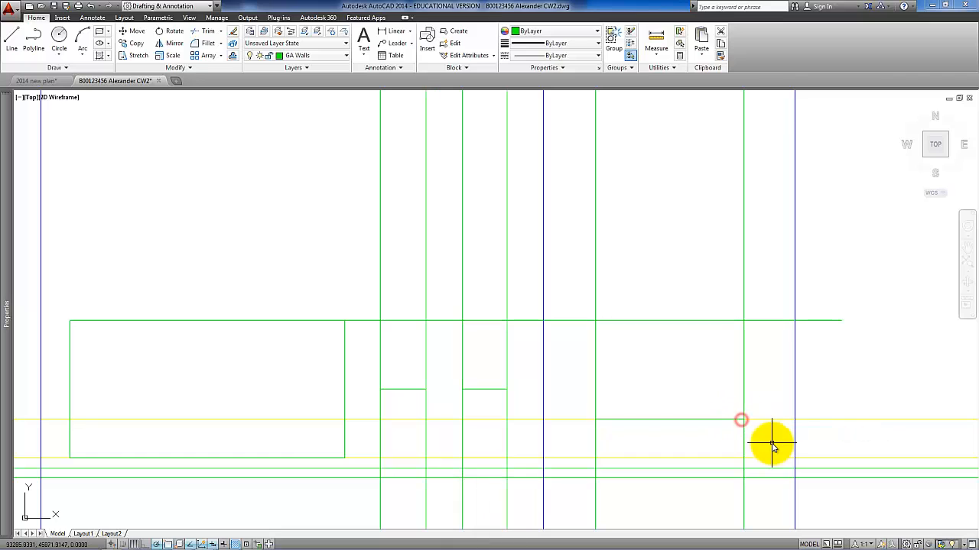
Delete both yellow level lines and the long green head line running across the windows.
left_click(848, 464)
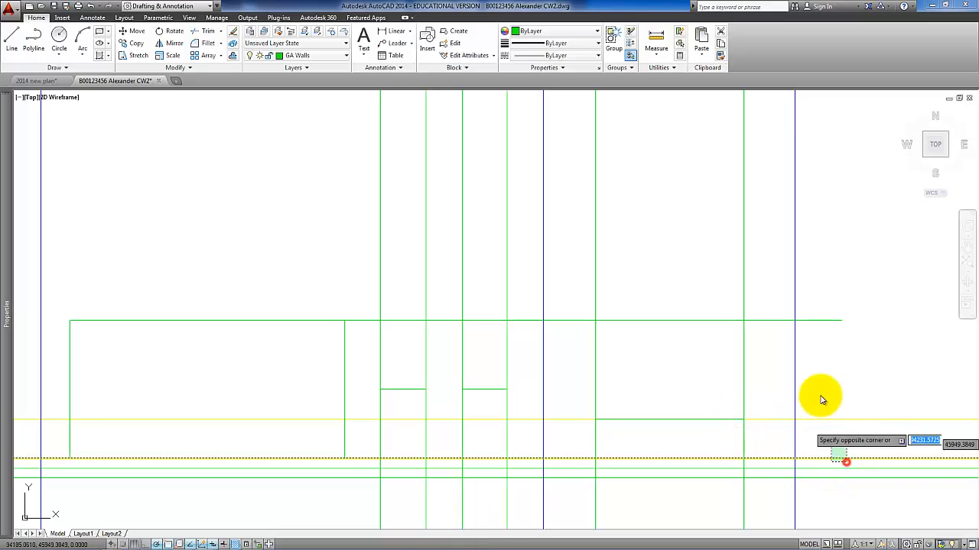
left_click(822, 306)
key("Delete")
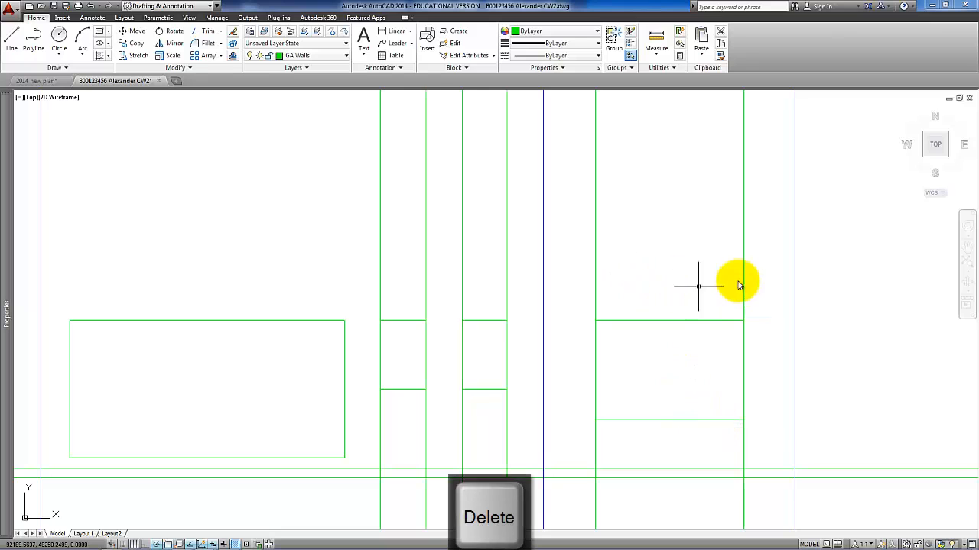
Delete the green vertical projection lines running through the large window and the two small windows.
left_click(765, 259)
left_click(585, 225)
key("Delete")
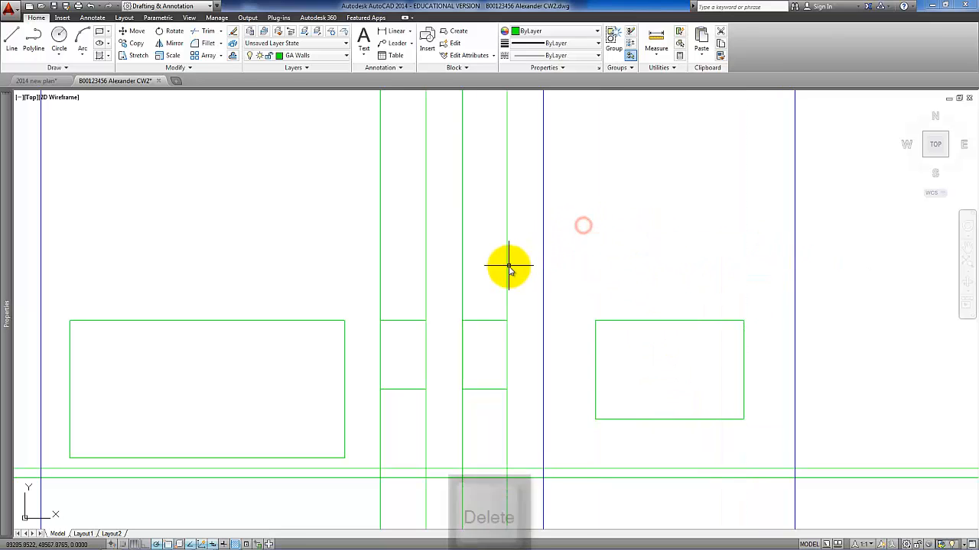
left_click(512, 262)
left_click(365, 234)
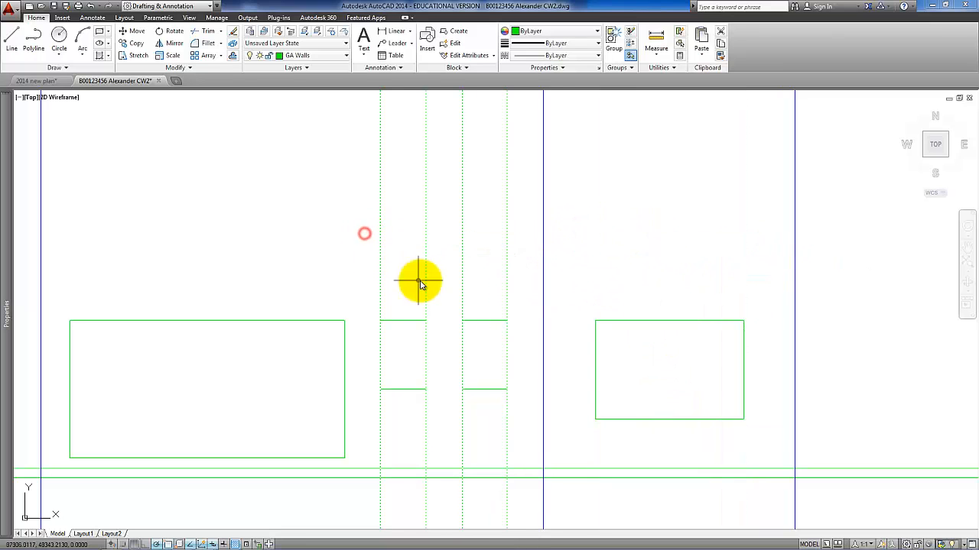
key("Delete")
middle_click_drag(489, 376, 557, 364)
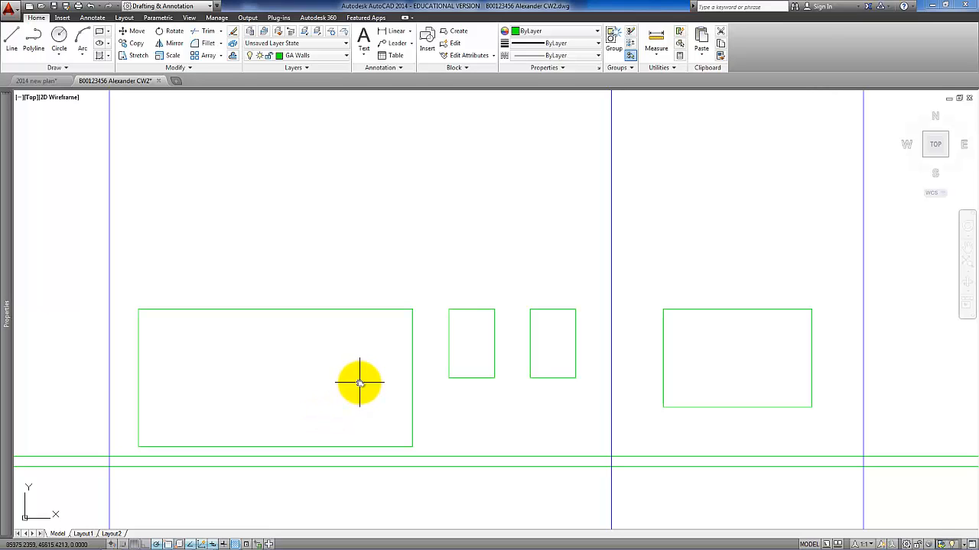
scroll(467, 382, "down", 2)
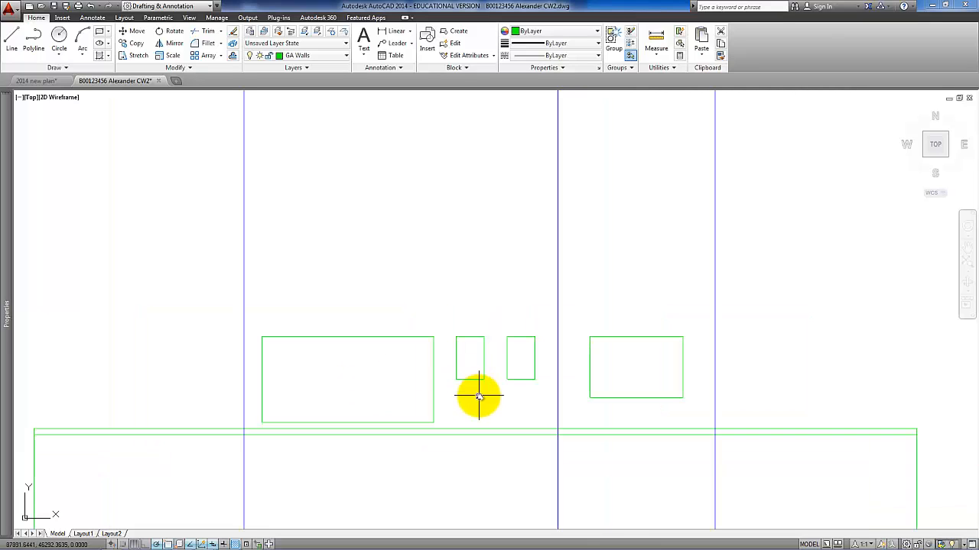
Undo the deletions of the green projection lines, the head line and the yellow level lines.
key("ctrl+z")
key("ctrl+z")
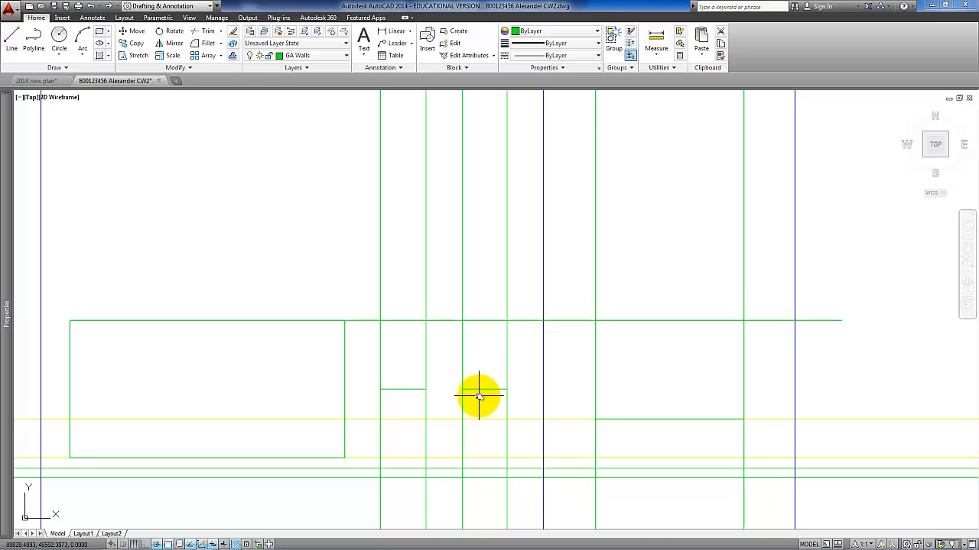
Delete the long green head line, the upper yellow level line and the green vertical projection lines crossing the three windows.
left_click(841, 321)
key("Delete")
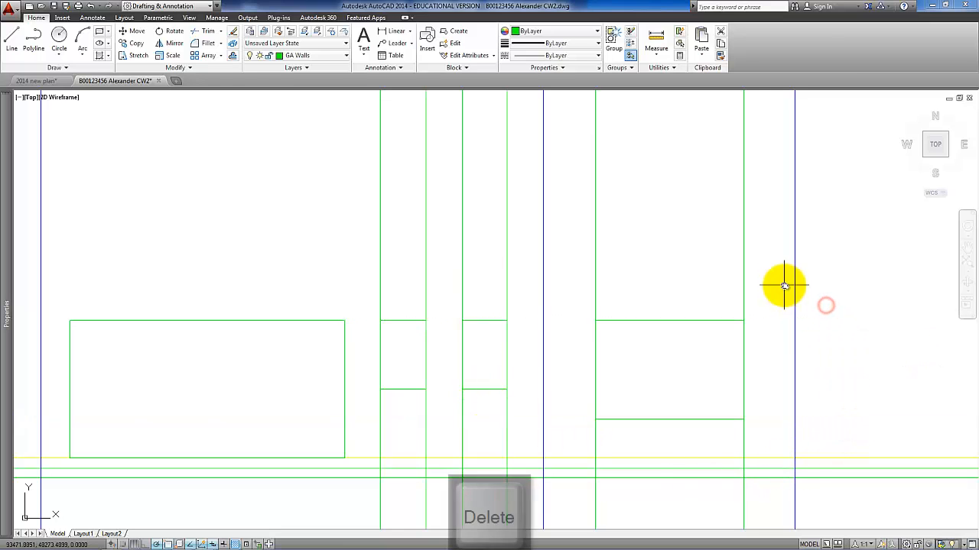
left_click(780, 284)
left_click(582, 262)
key("Delete")
left_click(525, 262)
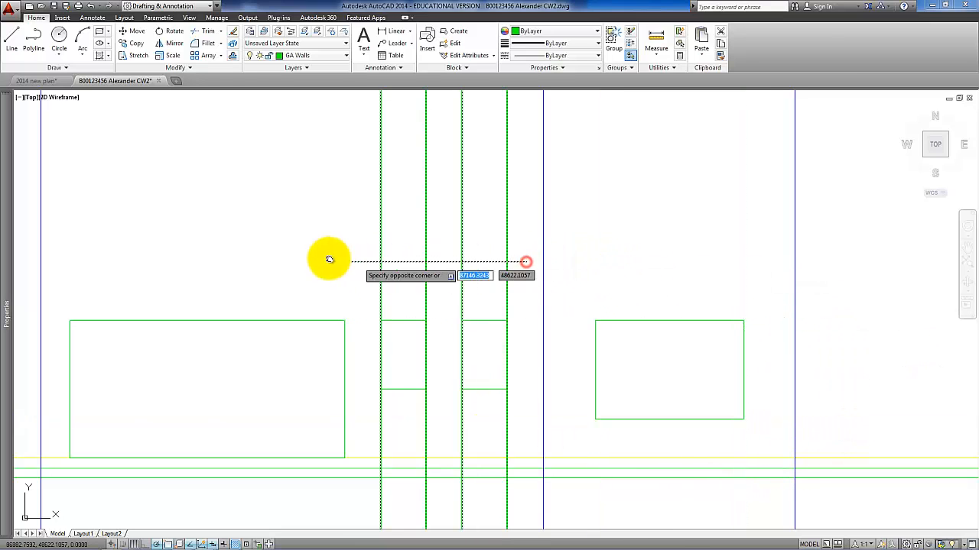
left_click(340, 267)
scroll(257, 357, "down", 2)
middle_click_drag(258, 357, 342, 398)
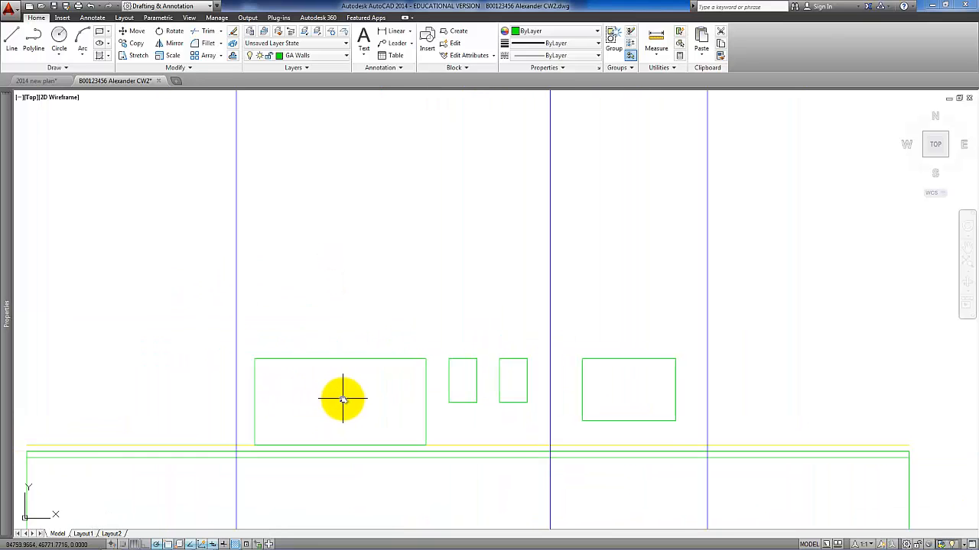
Switch to the 2014 new plan drawing and measure the vertical distance between the FFL and GFL level lines.
left_click(37, 81)
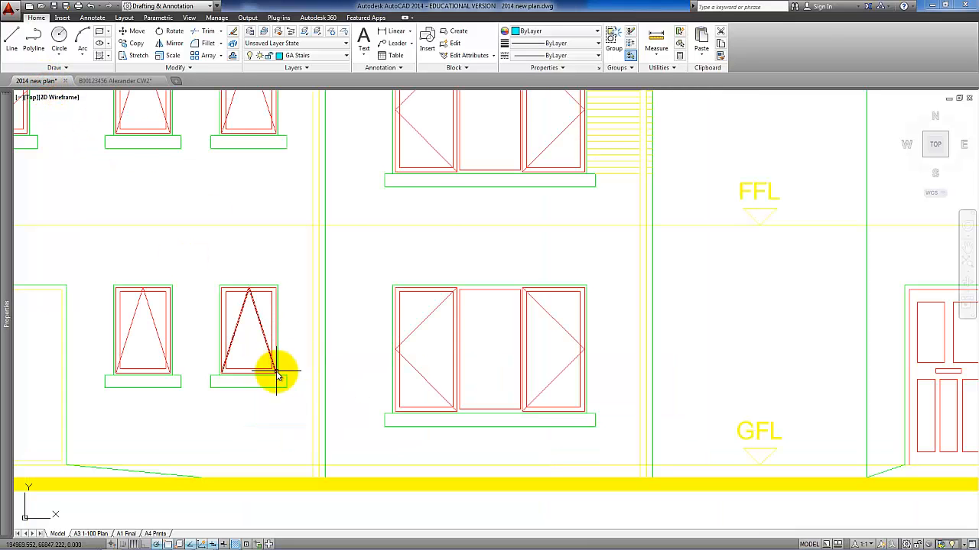
scroll(277, 374, "down", 2)
scroll(581, 380, "up", 2)
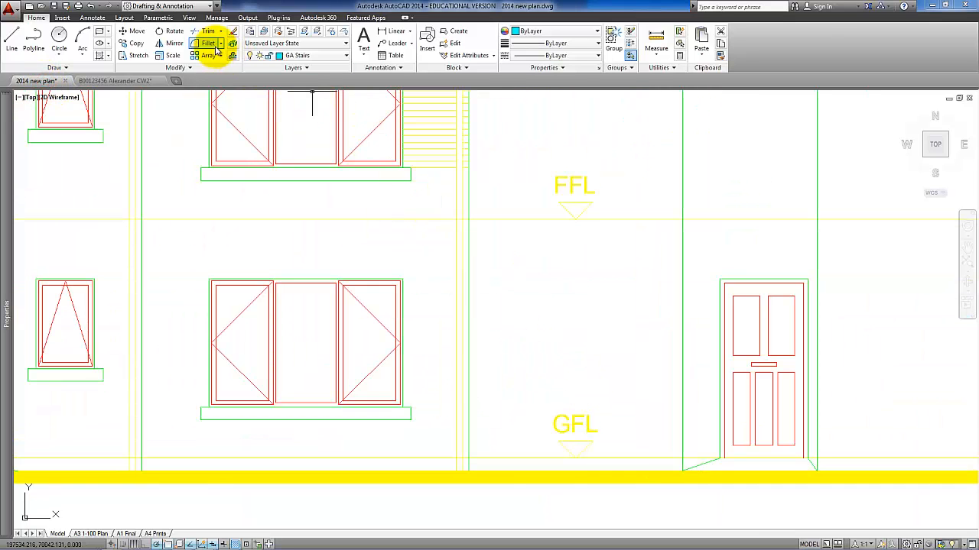
type("di")
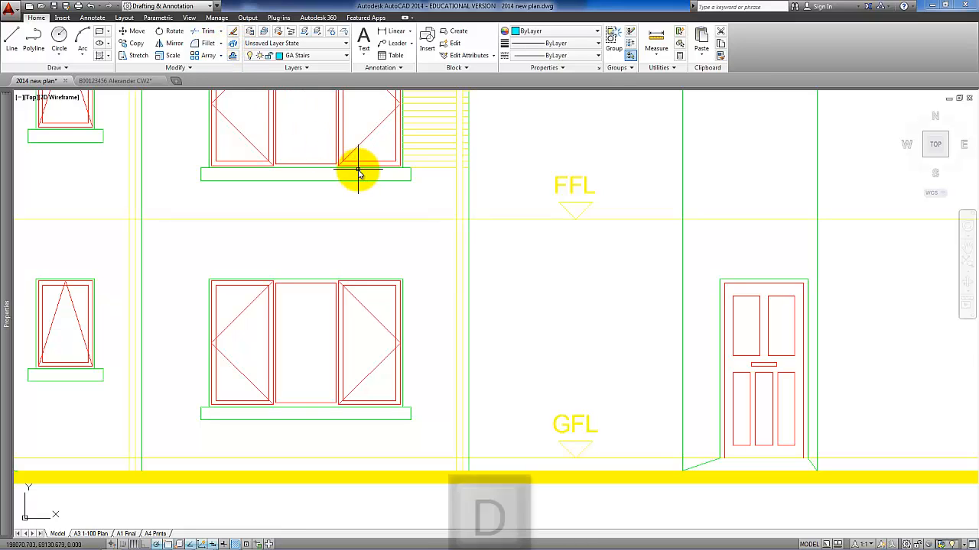
key("Return")
left_click(575, 220)
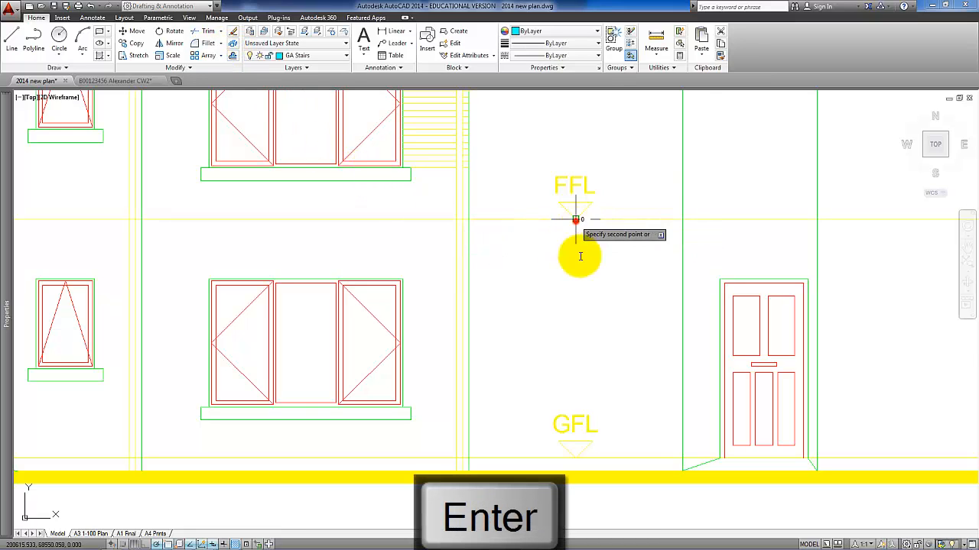
left_click(576, 458)
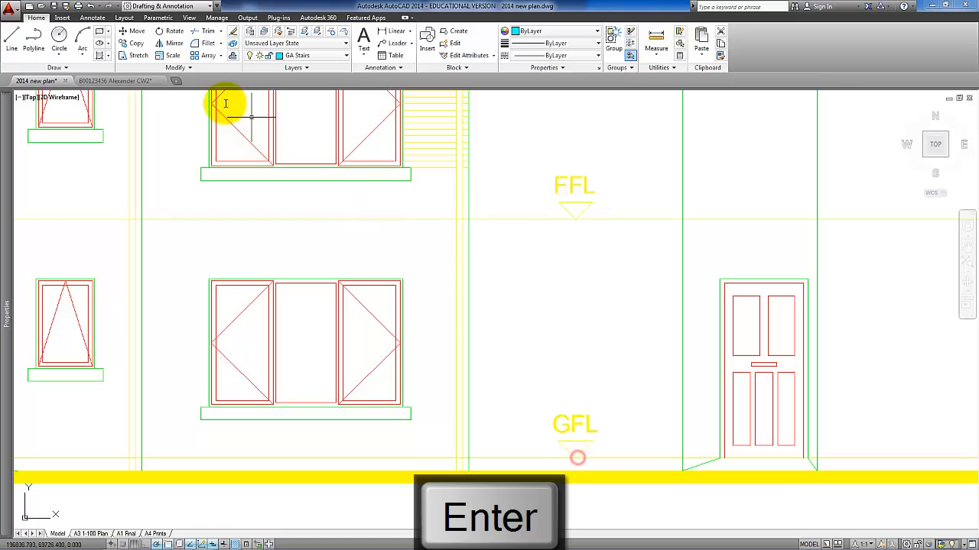
Back in the elevation drawing, offset the yellow ground floor level line upward by 2800 to form the first floor level.
left_click(104, 81)
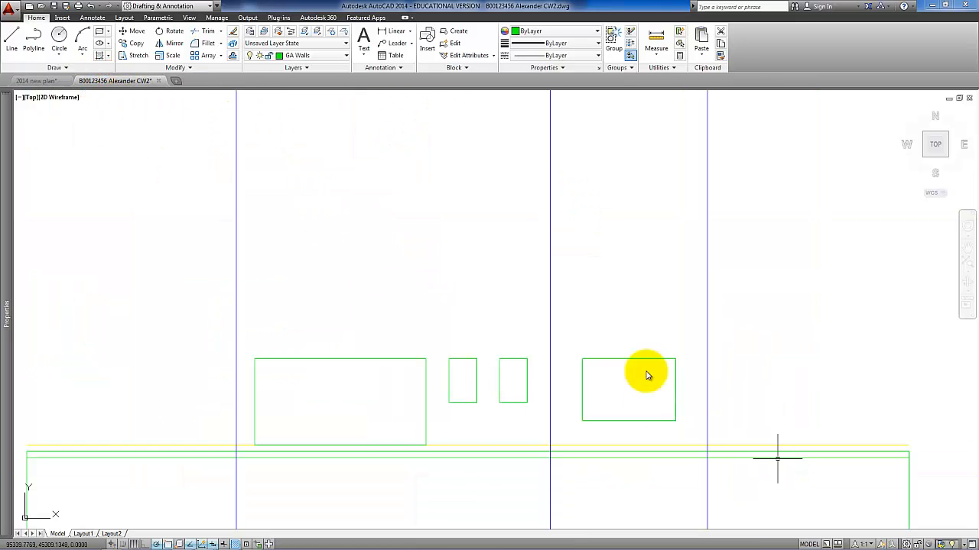
left_click(233, 55)
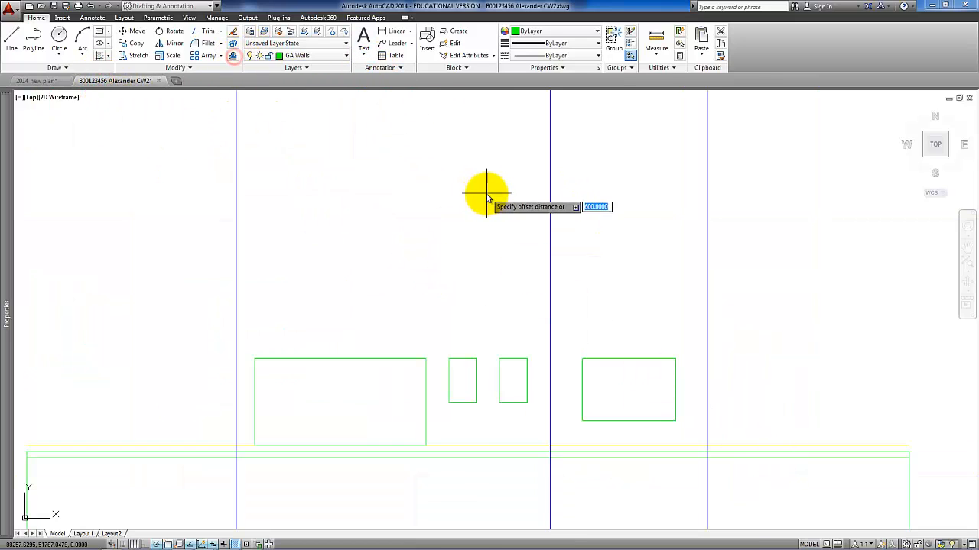
type("800")
key("Return")
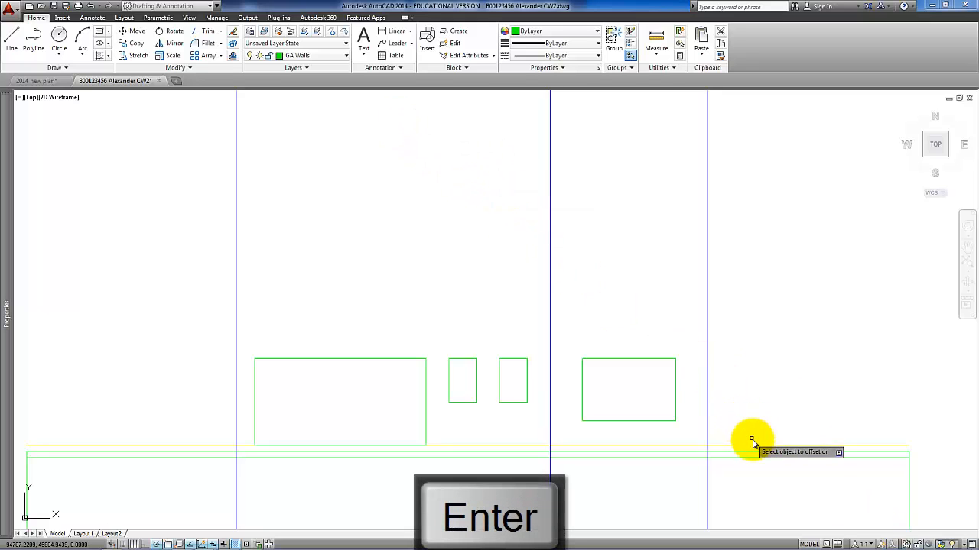
left_click(755, 413)
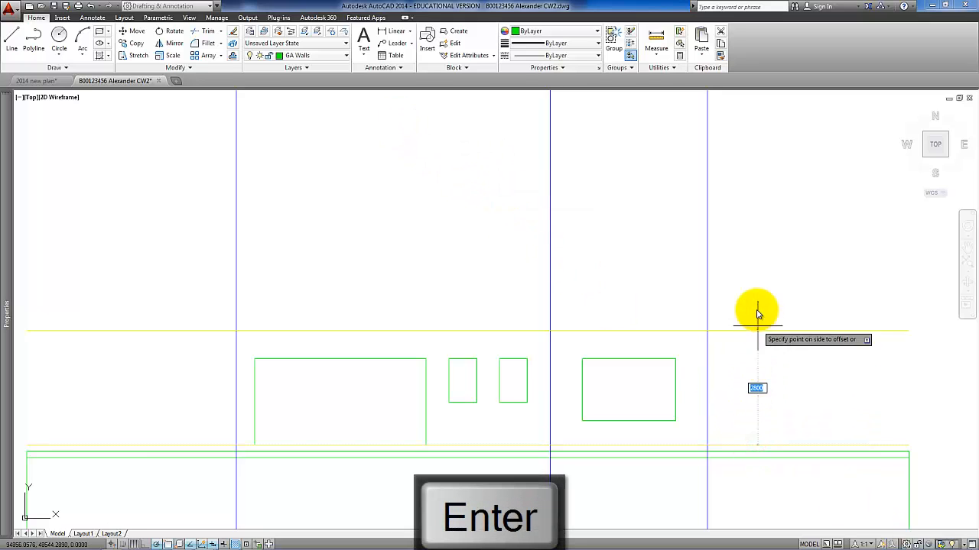
middle_click_drag(743, 283, 696, 325)
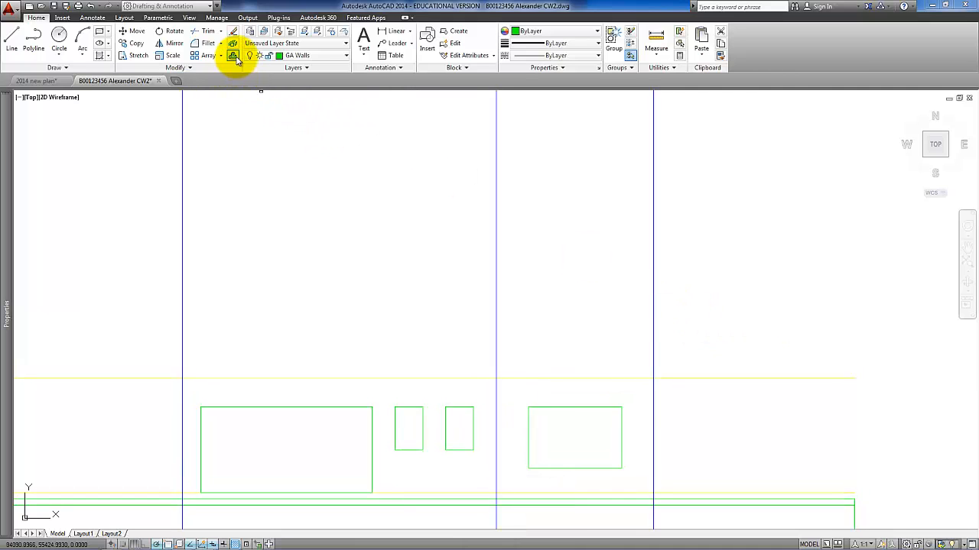
Switch to the 2014 new plan drawing and measure from the roof's lower eaves corner down to the first floor level line.
left_click(38, 81)
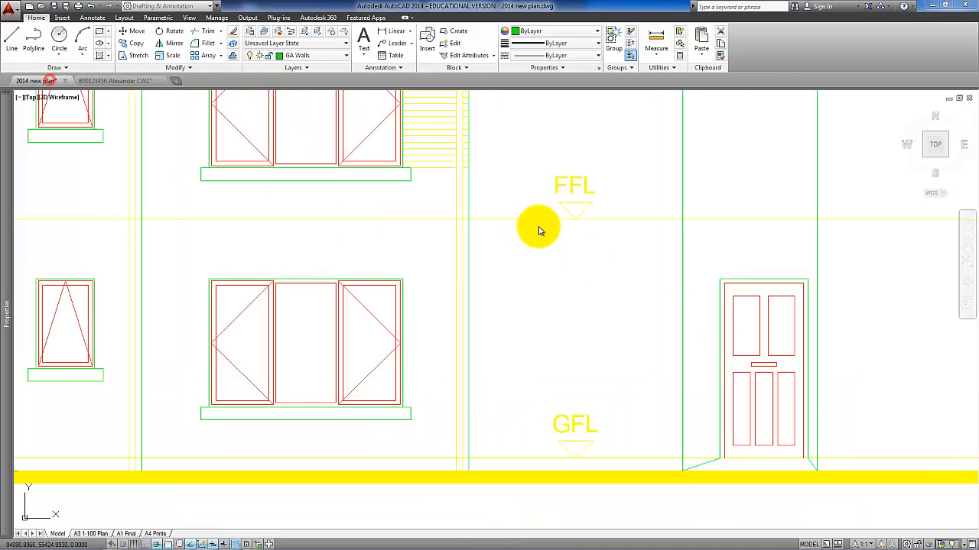
mouse_move(540, 227)
middle_mouse_down()
mouse_move(504, 318)
mouse_move(503, 391)
middle_mouse_up()
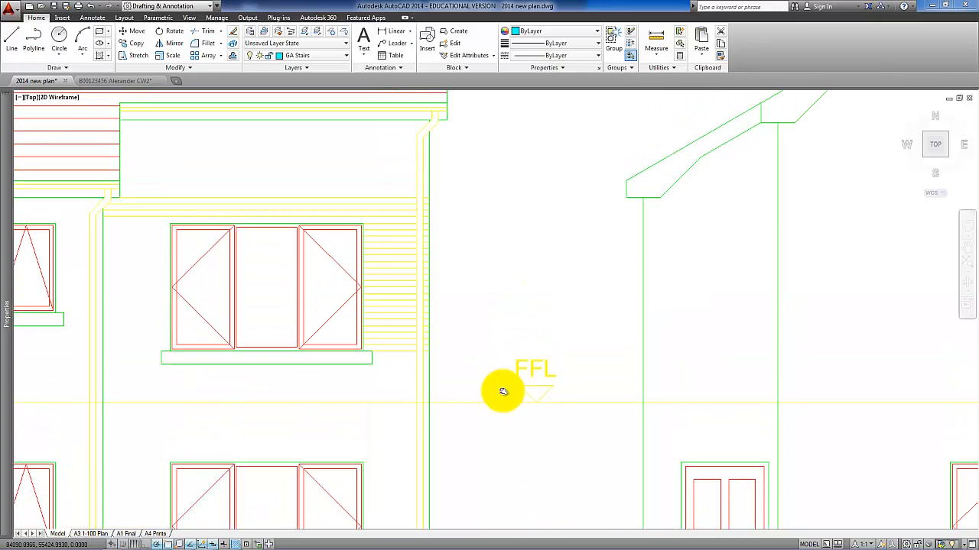
middle_click_drag(514, 318, 688, 336)
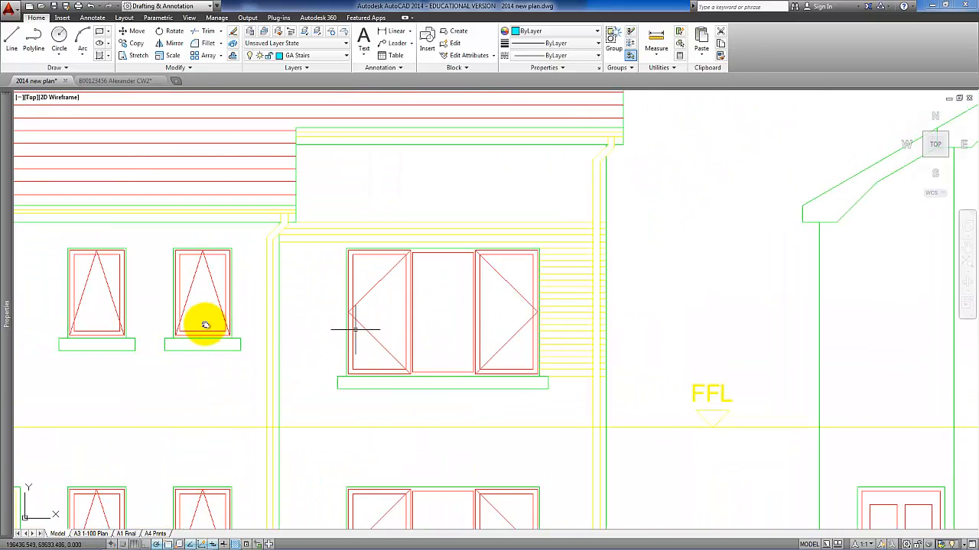
middle_click_drag(259, 326, 559, 328)
middle_click_drag(255, 332, 480, 338)
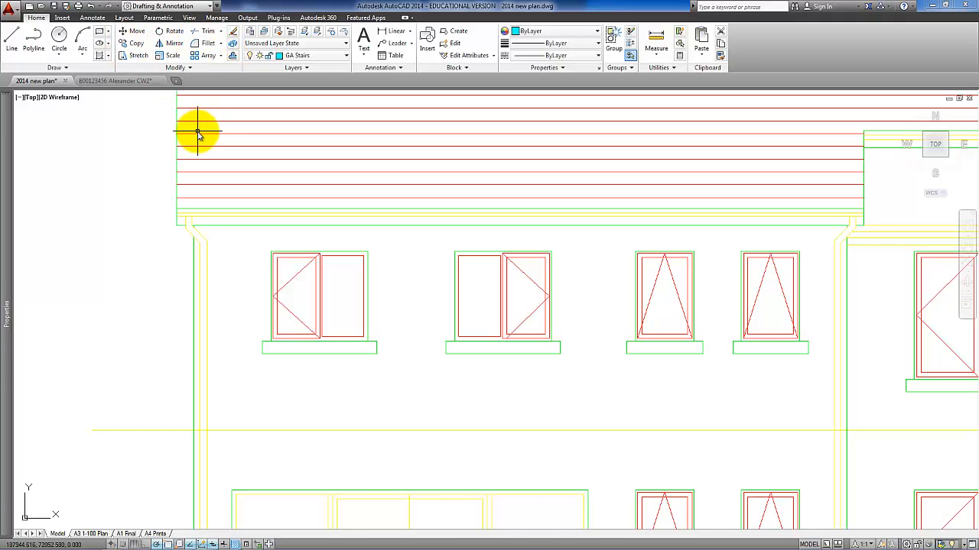
type("di")
key("Return")
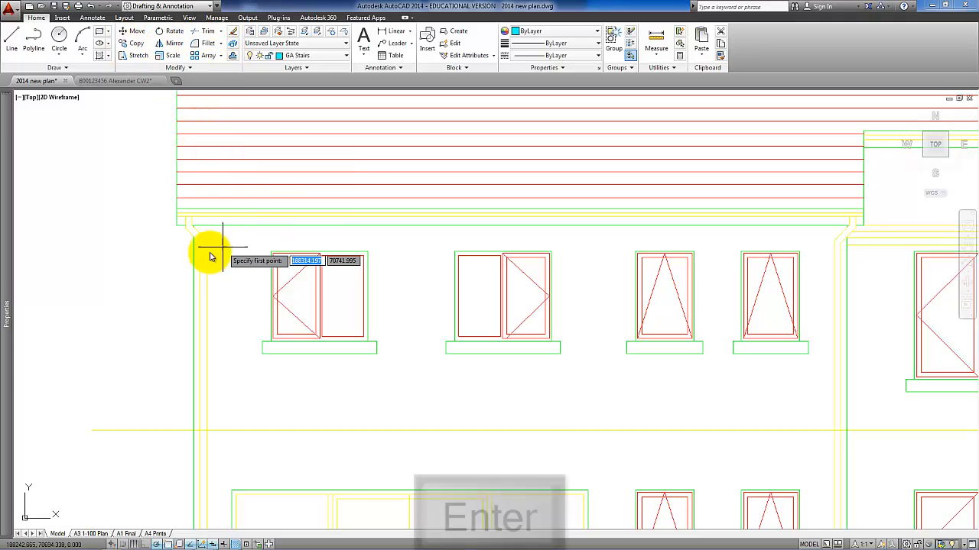
left_click(175, 225)
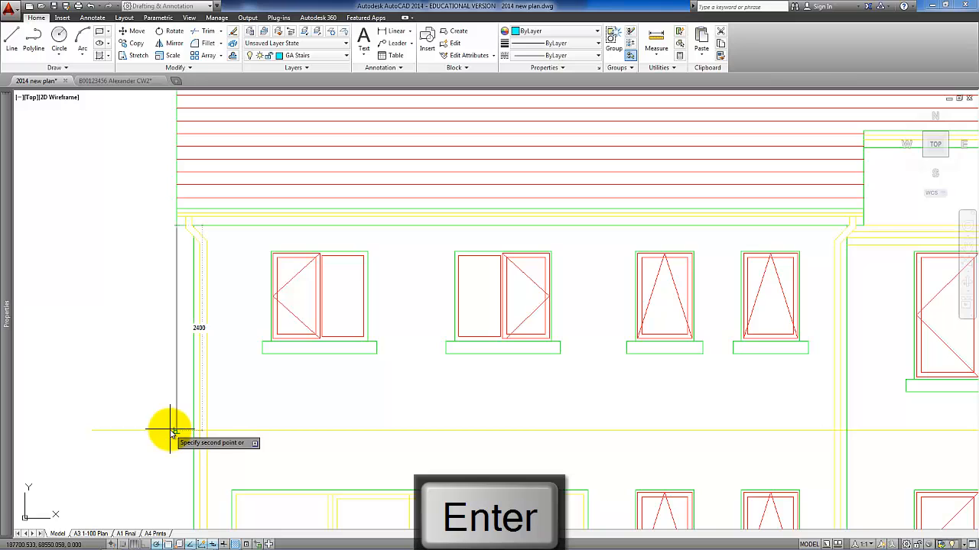
left_click(172, 432)
Back in the elevation drawing, offset the first floor level line upward by the head height used for the ground-floor openings.
left_click(133, 80)
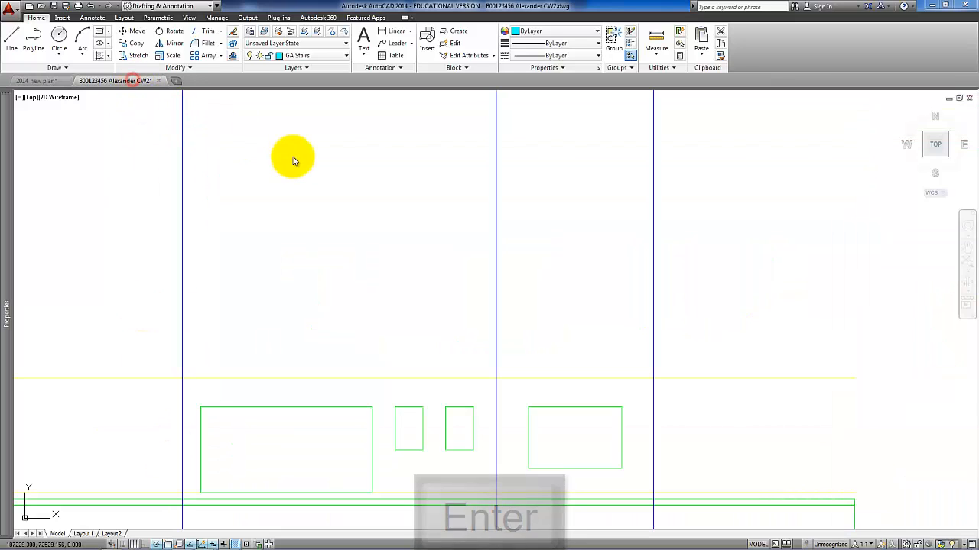
left_click(233, 56)
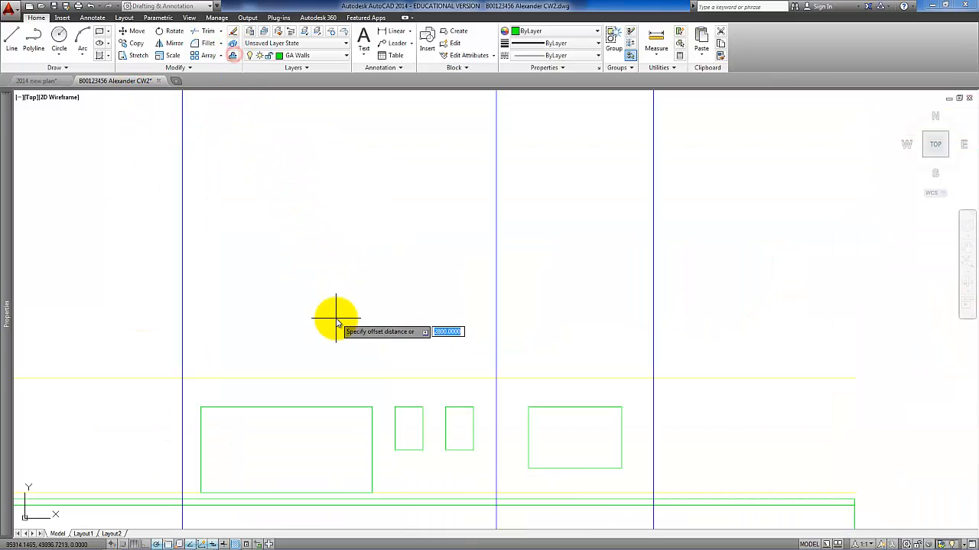
type("1000")
key("Return")
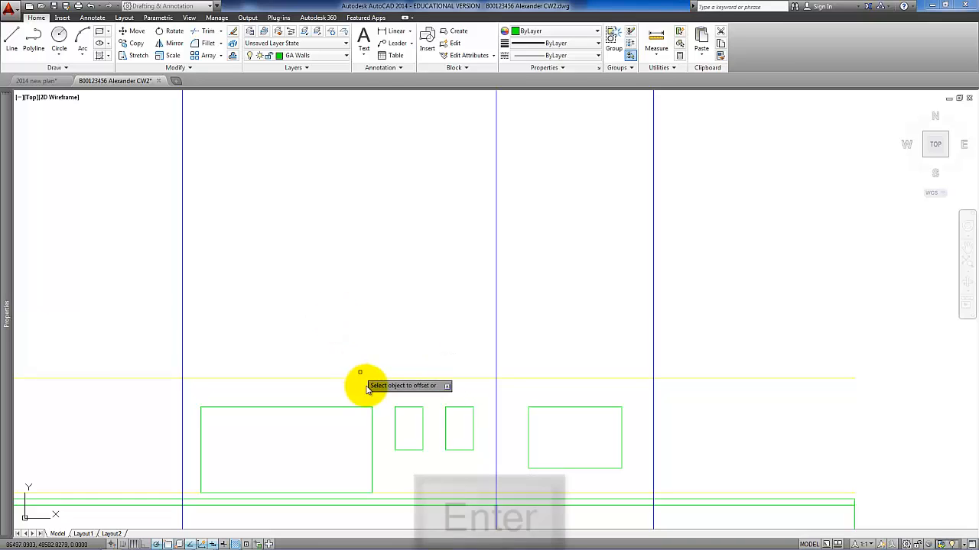
left_click(368, 379)
left_click(371, 325)
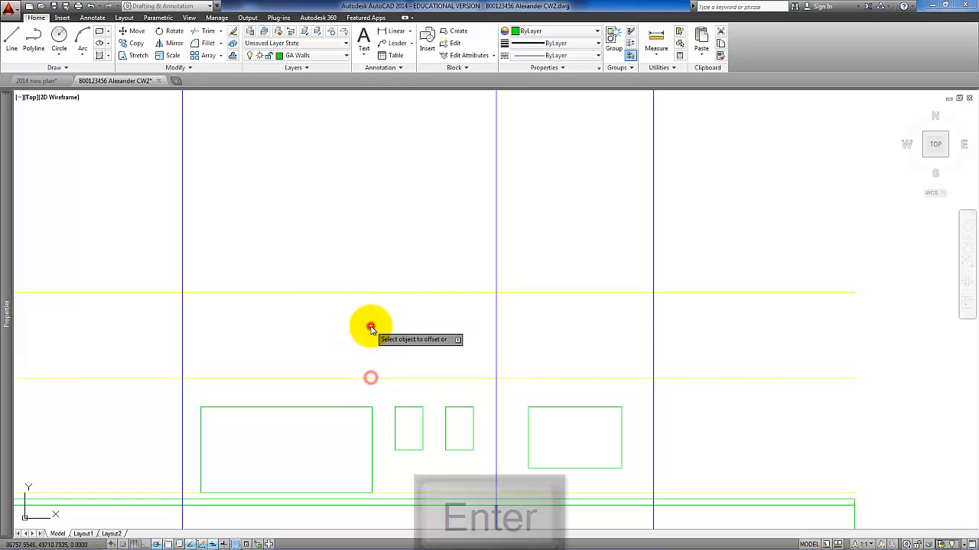
Offset the first floor level line upward by 2400 to form the eaves line.
type("400")
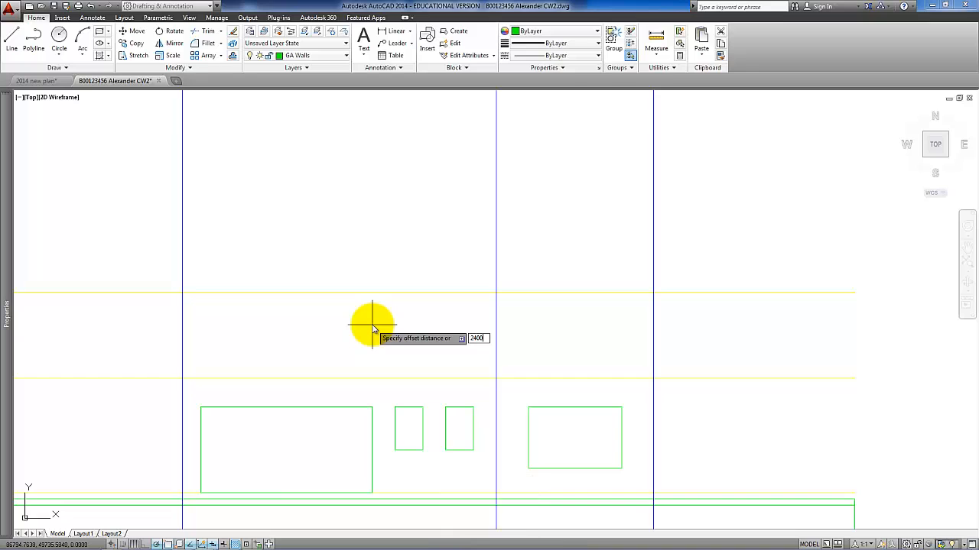
key("Return")
left_click(385, 377)
left_click(362, 253)
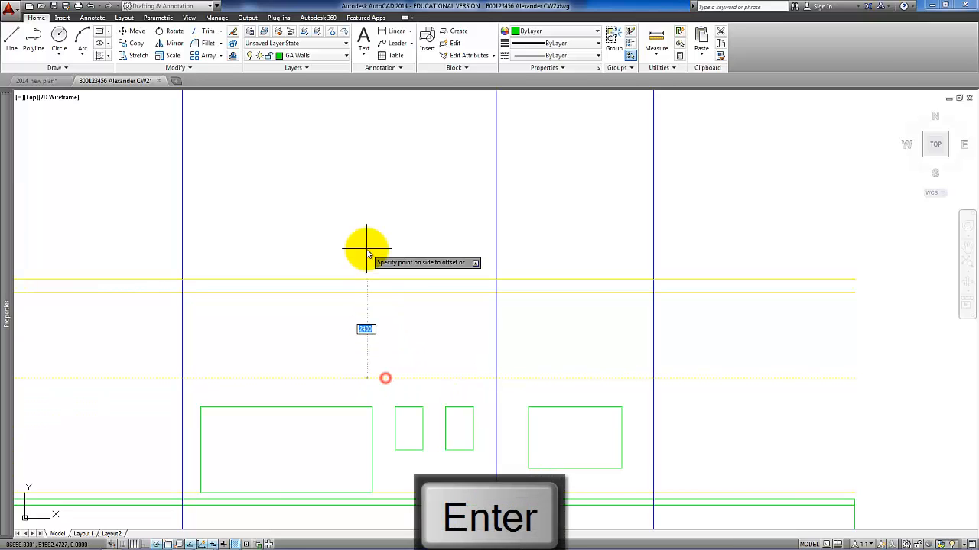
key("Escape")
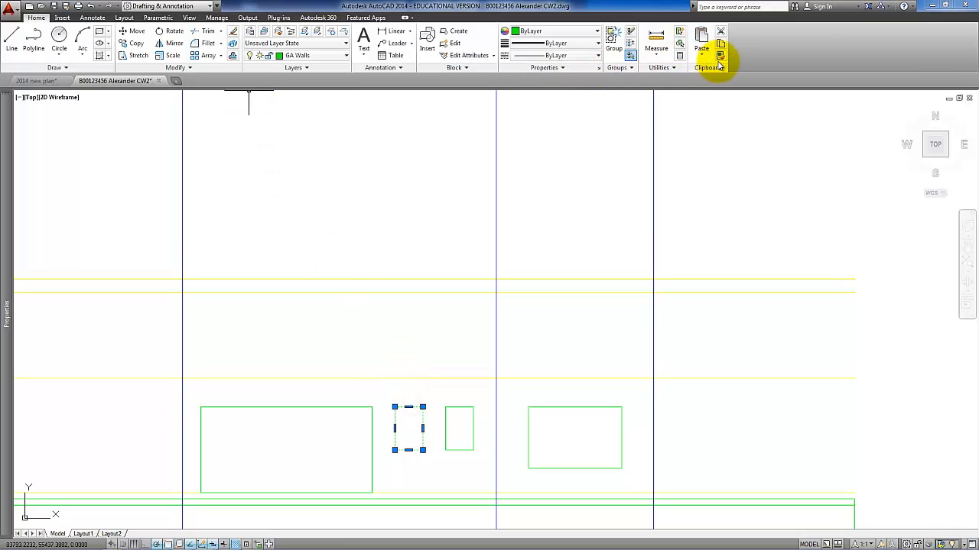
Match the two uppermost yellow lines to the properties of the small green window rectangle.
left_click(400, 327)
left_click(376, 258)
key("Return")
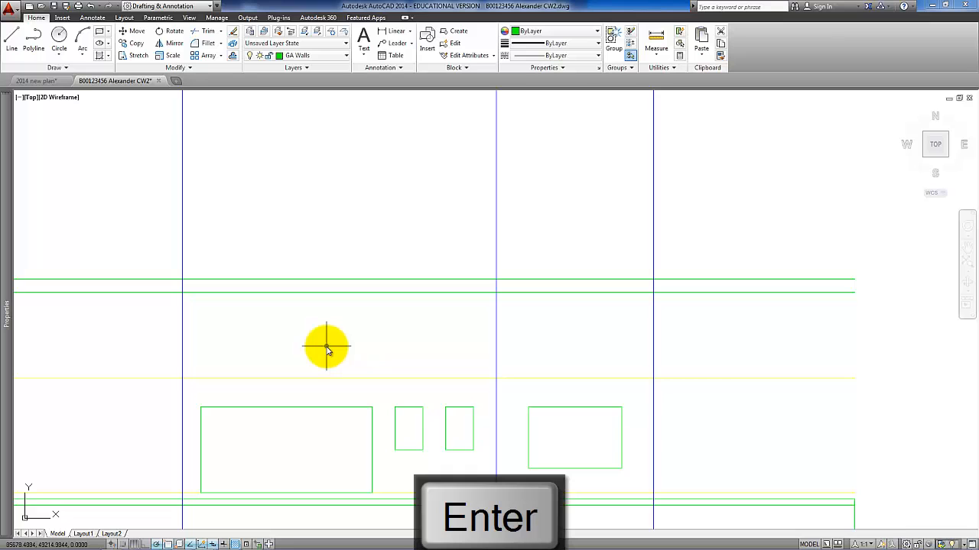
Trim the three blue vertical projection lines below the elevation, using the upper green ground line as the cutting edge.
scroll(331, 352, "down", 3)
middle_click_drag(359, 395, 384, 286)
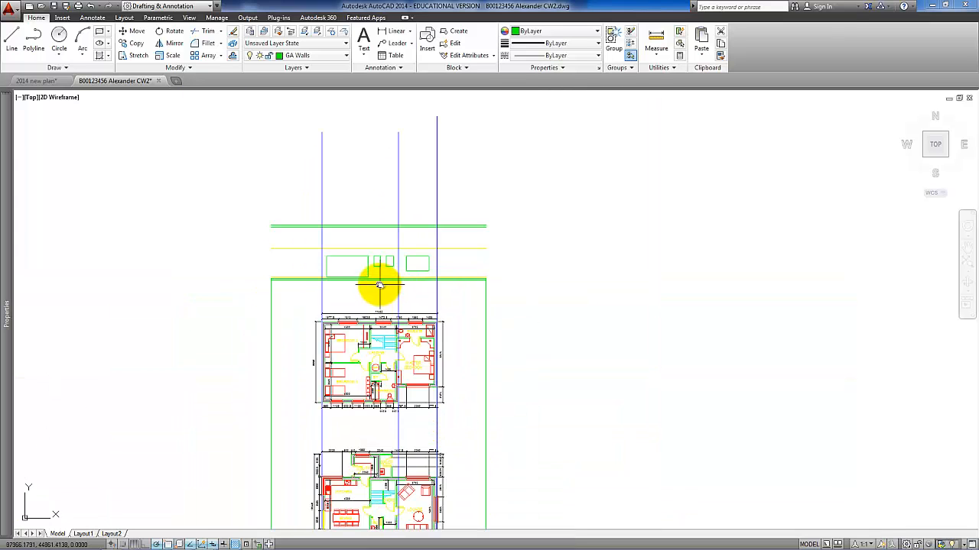
scroll(379, 285, "up", 2)
scroll(379, 285, "up", 2)
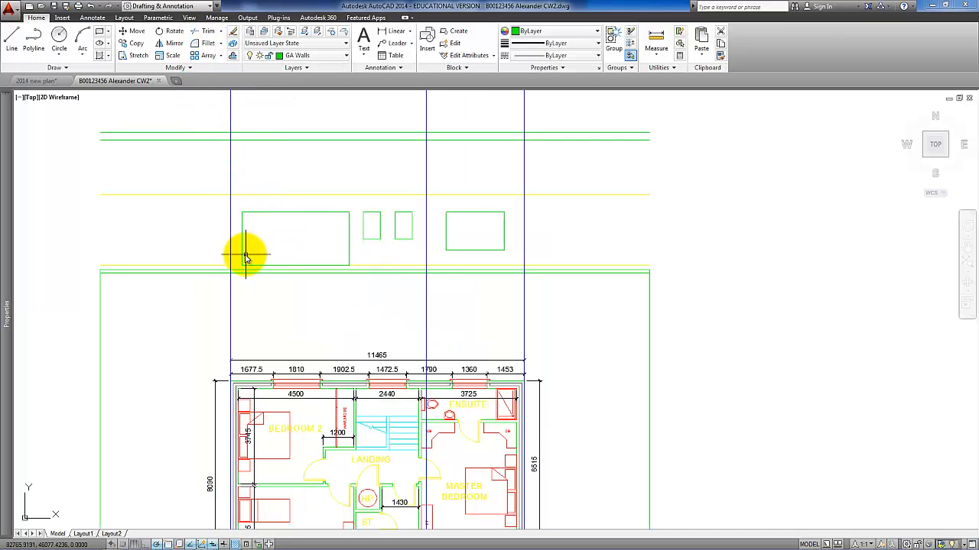
scroll(238, 276, "up", 2)
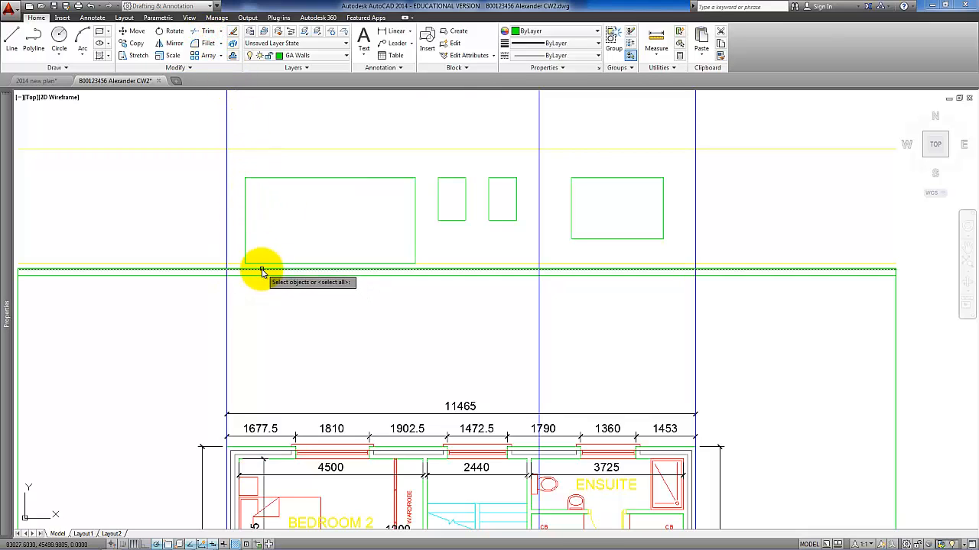
key("Return")
left_click(734, 341)
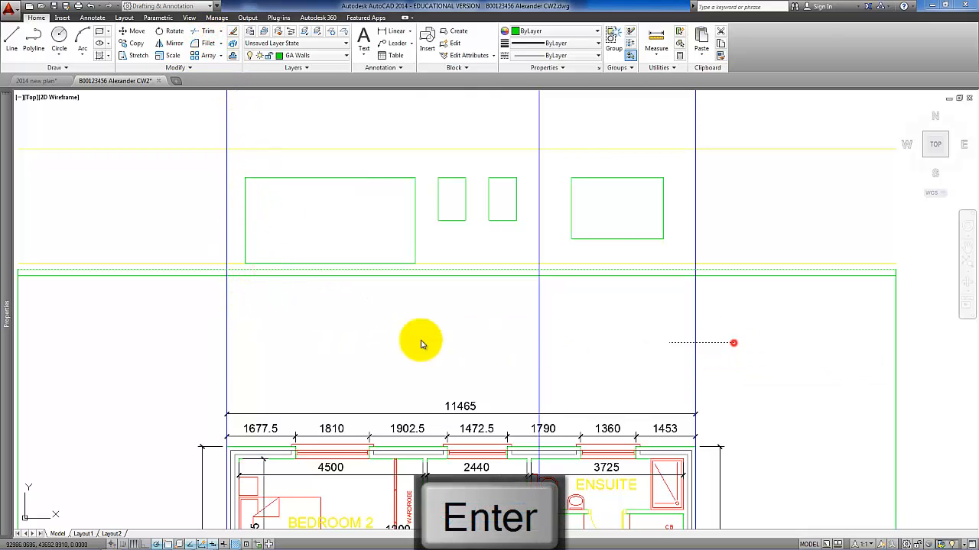
left_click(201, 334)
scroll(362, 353, "down", 5)
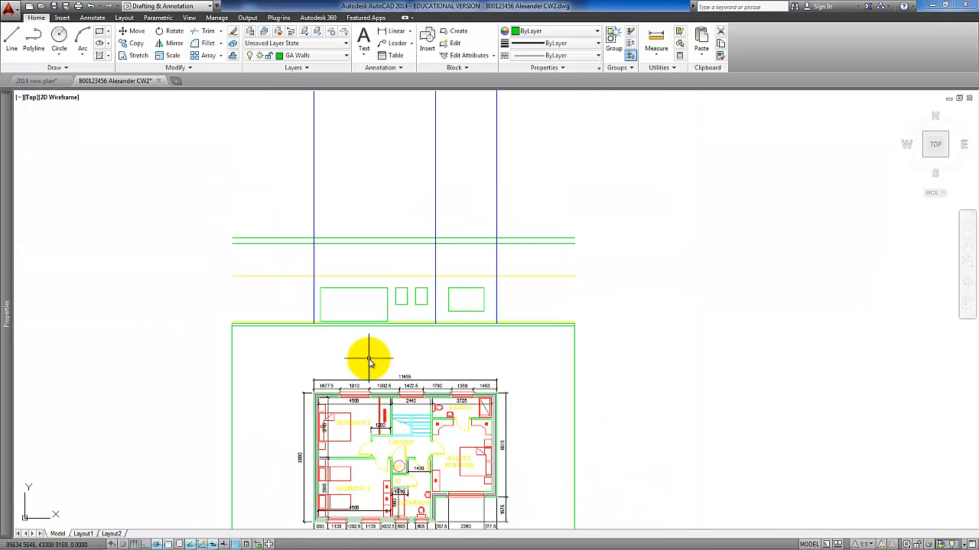
scroll(441, 334, "up", 4)
scroll(438, 386, "down", 4)
middle_click_drag(439, 382, 430, 294)
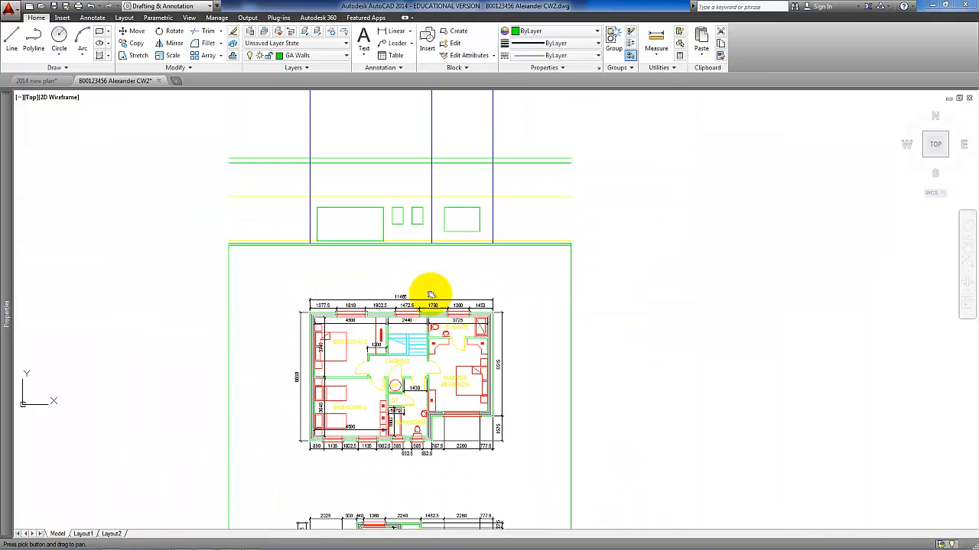
mouse_move(425, 411)
middle_mouse_down()
mouse_move(415, 291)
mouse_move(421, 450)
middle_mouse_up()
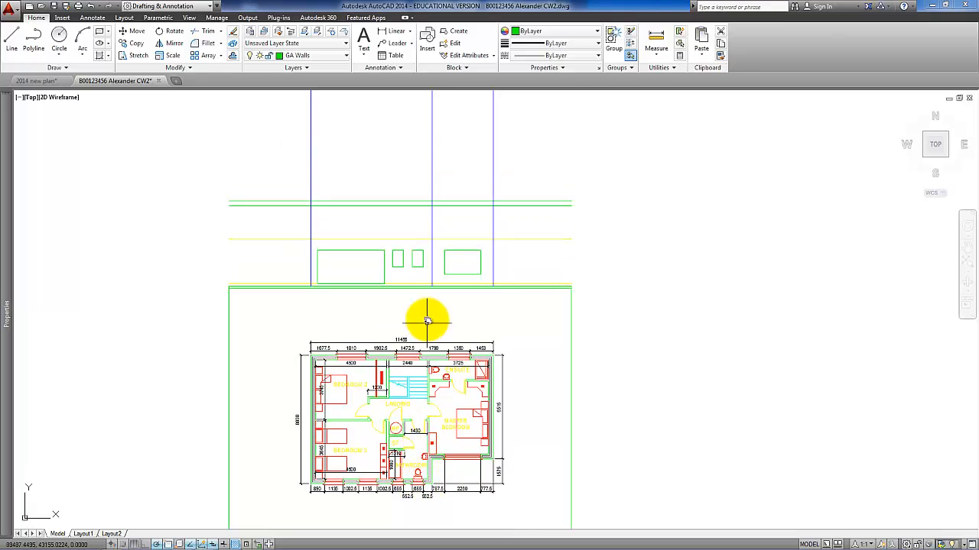
middle_click_drag(427, 321, 429, 399)
scroll(427, 296, "up", 2)
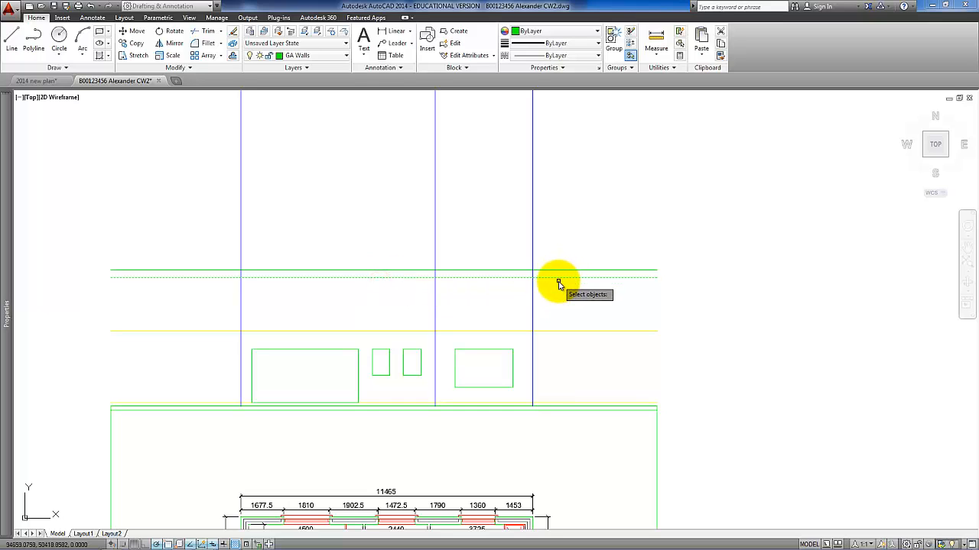
Trim the three blue vertical projection lines above the elevation, using the uppermost green horizontal line as the cutting edge.
key("Escape")
left_click(206, 33)
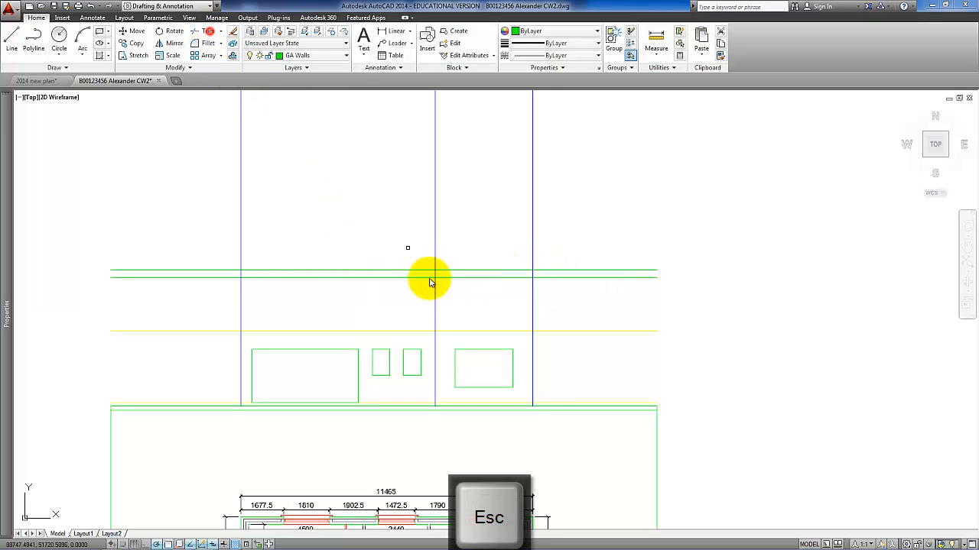
left_click(426, 271)
key("Return")
left_click(558, 242)
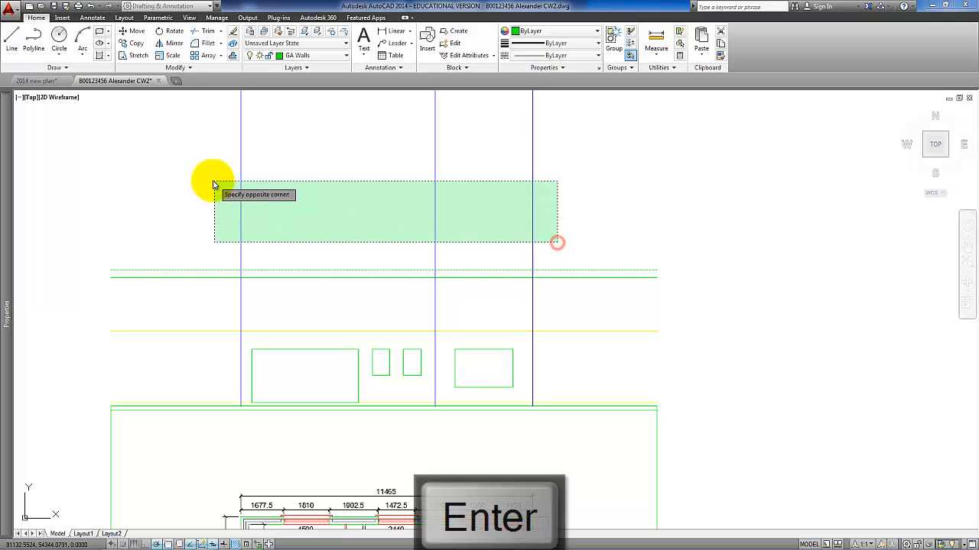
left_click(215, 180)
key("Return")
Draw a vertical line from the lower-left outer wall corner of the first-floor plan up past the top of the elevation.
scroll(365, 306, "down", 4)
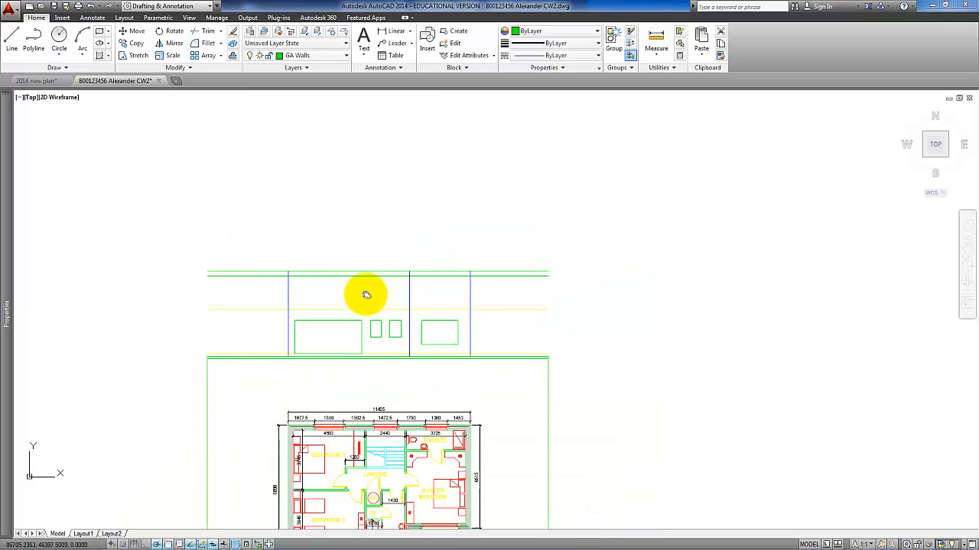
scroll(356, 380, "down", 2)
scroll(334, 391, "up", 6)
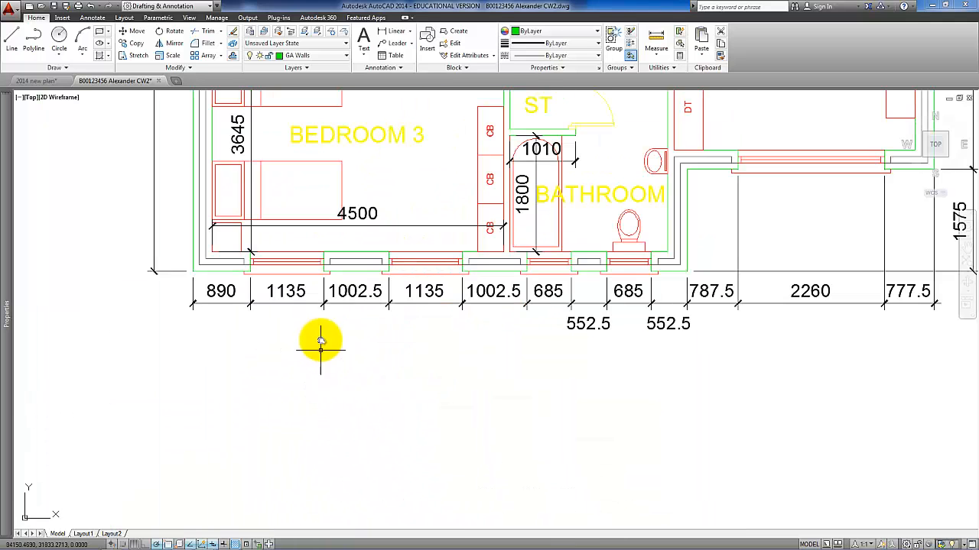
left_click(12, 40)
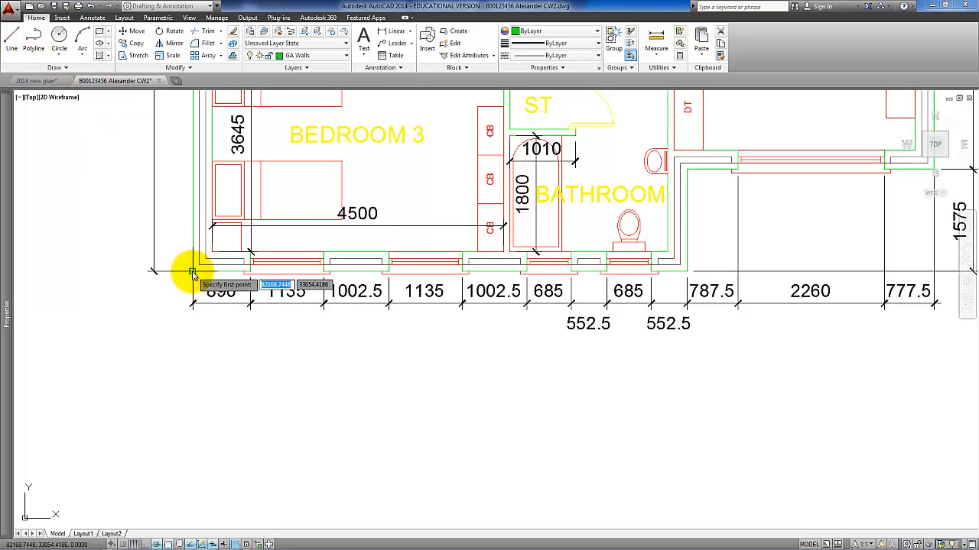
left_click(192, 274)
scroll(206, 282, "down", 4)
scroll(216, 299, "down", 4)
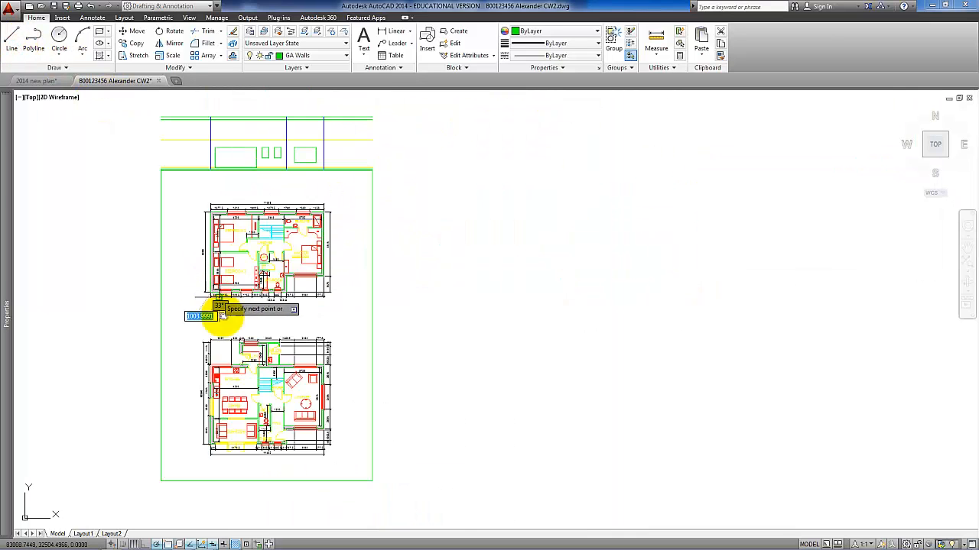
middle_click_drag(211, 210, 226, 296)
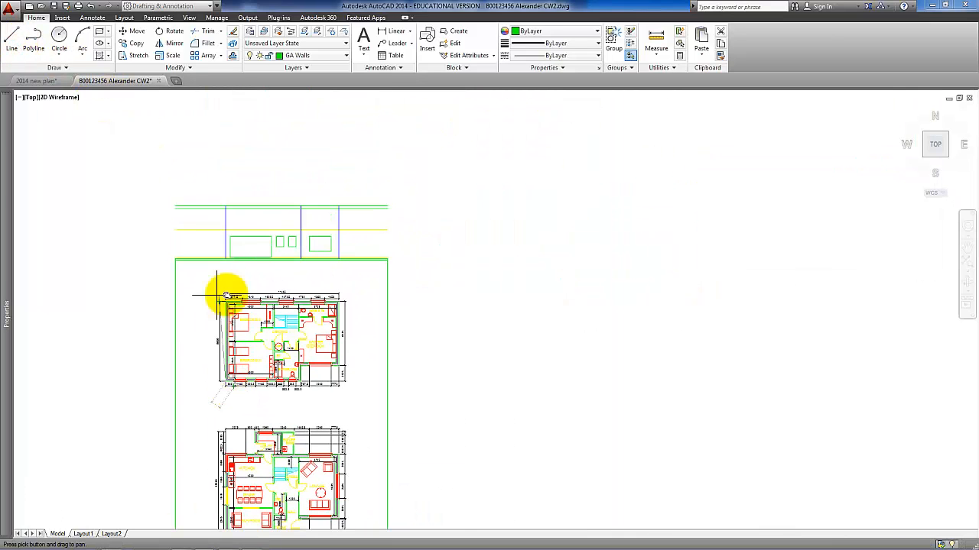
left_click(227, 170)
key("Return")
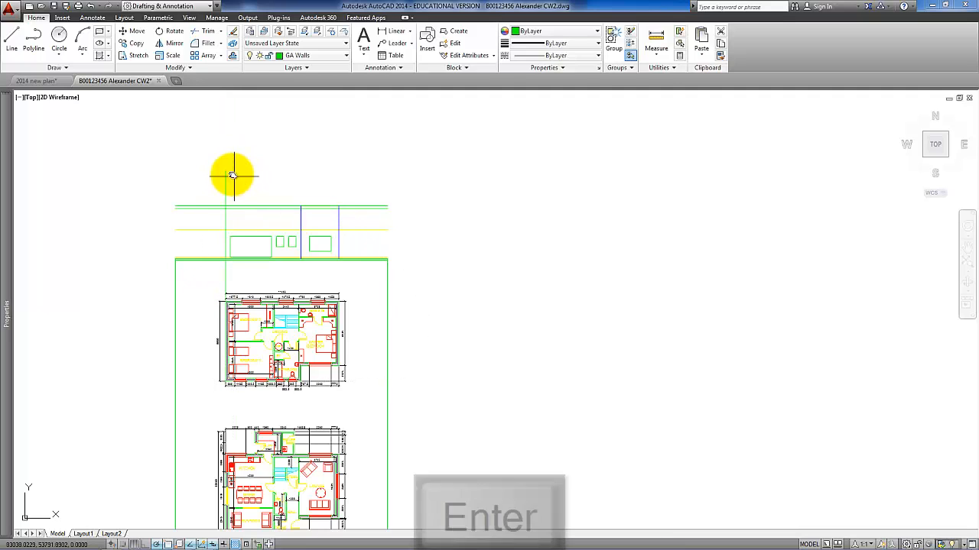
Move the new vertical line from the outer wall corner to the near jamb of the first Bedroom 3 window.
scroll(224, 348, "up", 4)
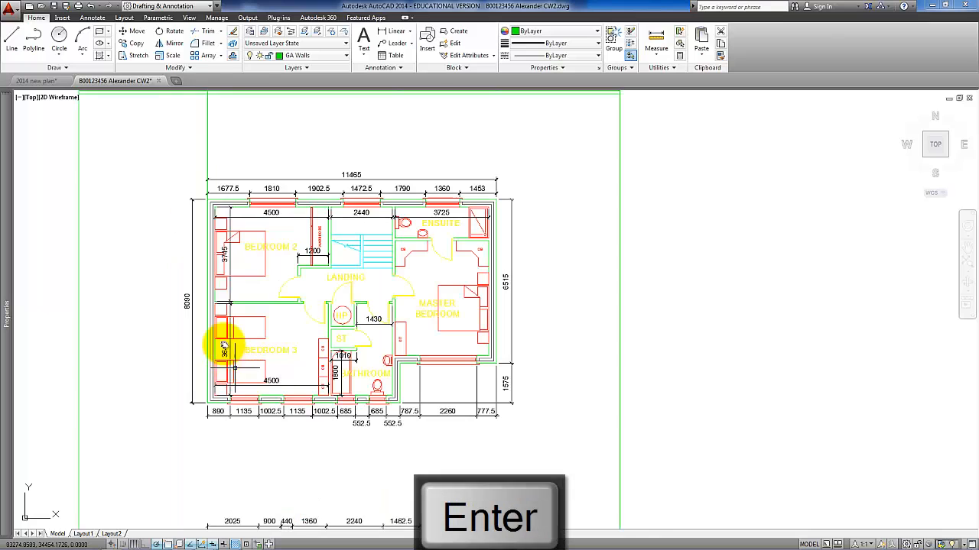
left_click(206, 136)
left_click(134, 32)
scroll(214, 405, "up", 4)
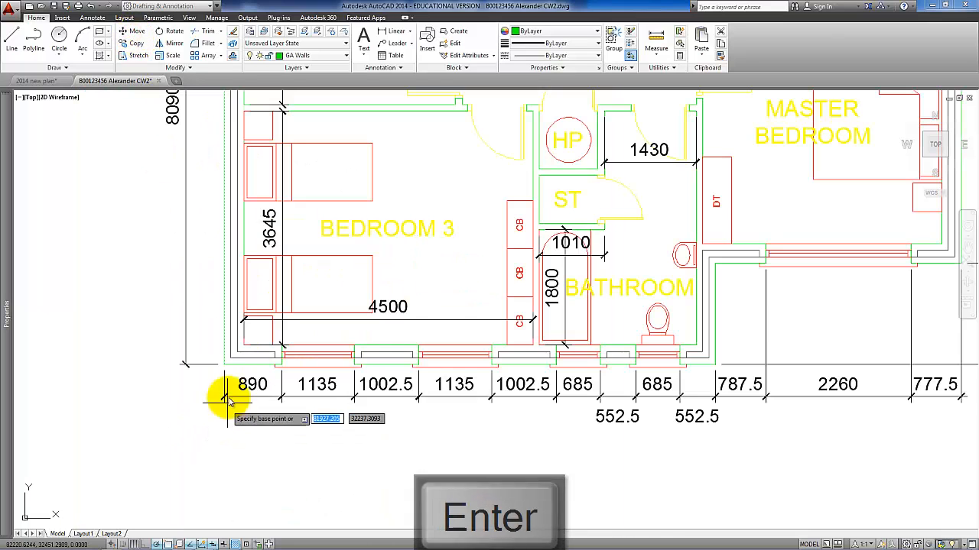
left_click(224, 364)
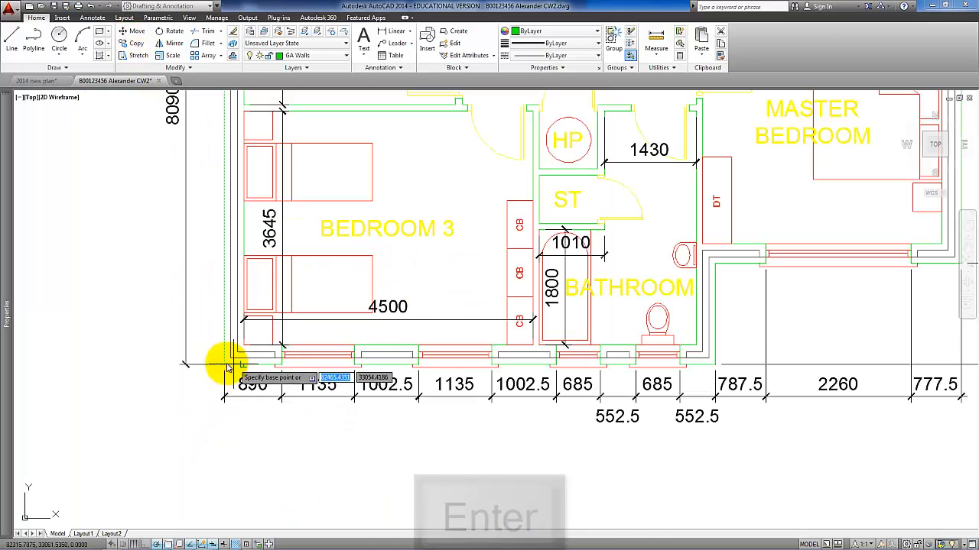
left_click(281, 364)
Copy the vertical line from its lower end to the remaining jambs of the two 1135-wide Bedroom 3 windows.
scroll(295, 328, "down", 2)
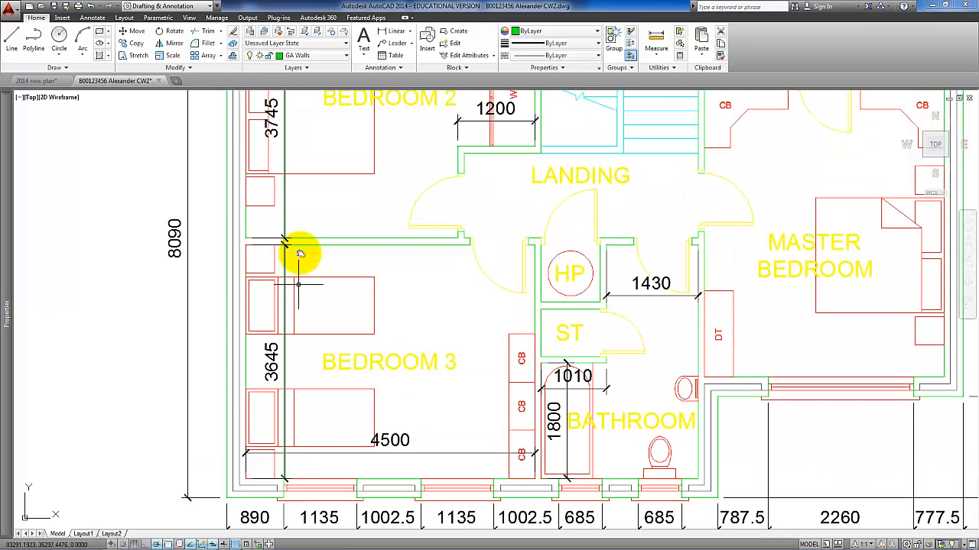
scroll(306, 279, "down", 3)
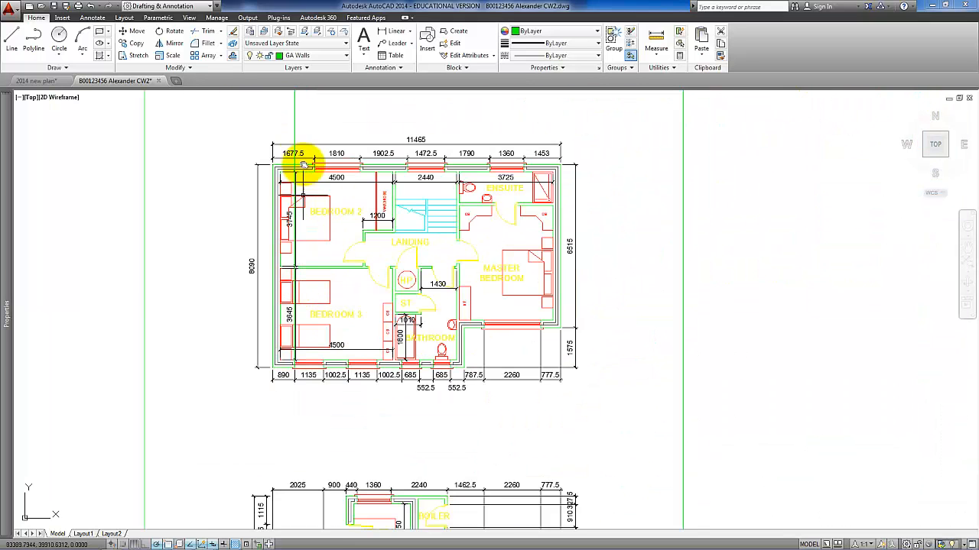
left_click(288, 116)
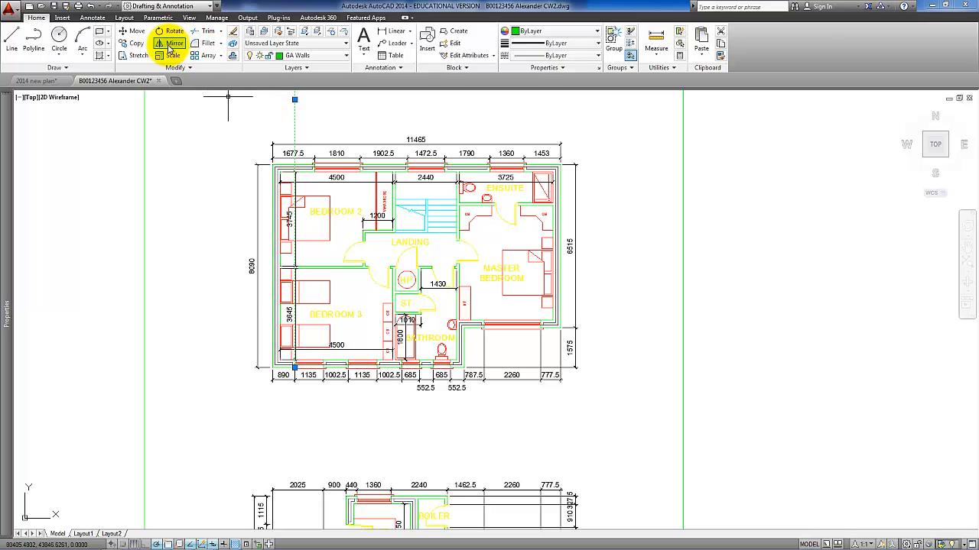
left_click(135, 45)
scroll(299, 374, "up", 5)
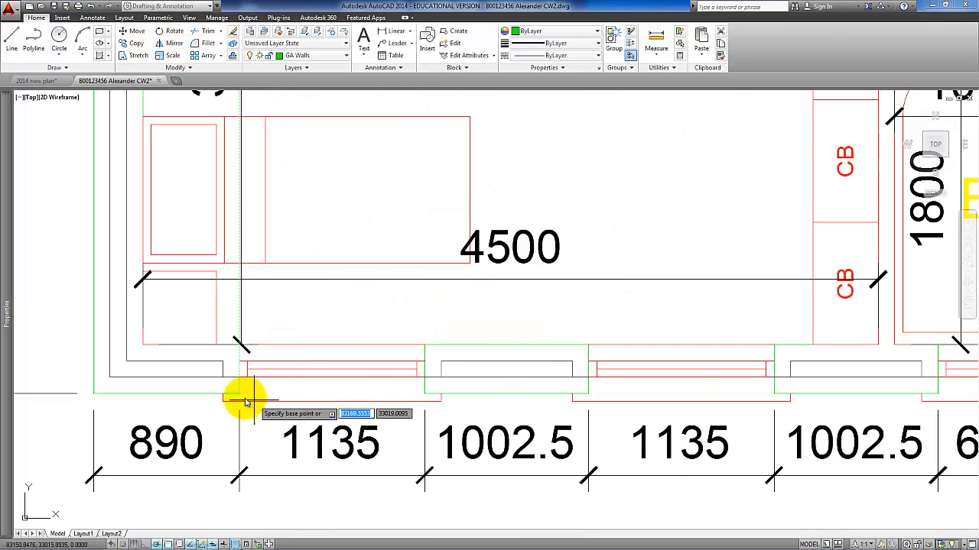
left_click(239, 395)
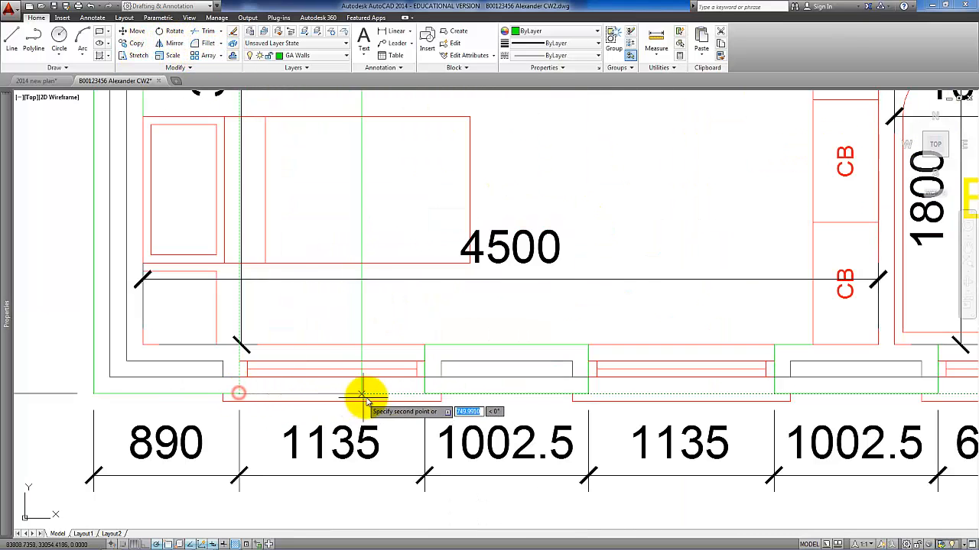
left_click(425, 395)
middle_click_drag(654, 397, 429, 400)
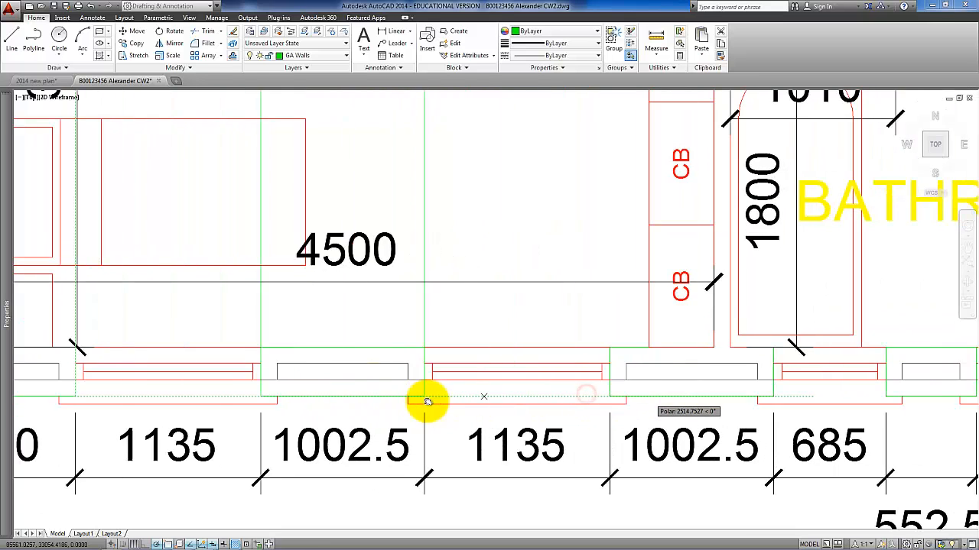
left_click(548, 399)
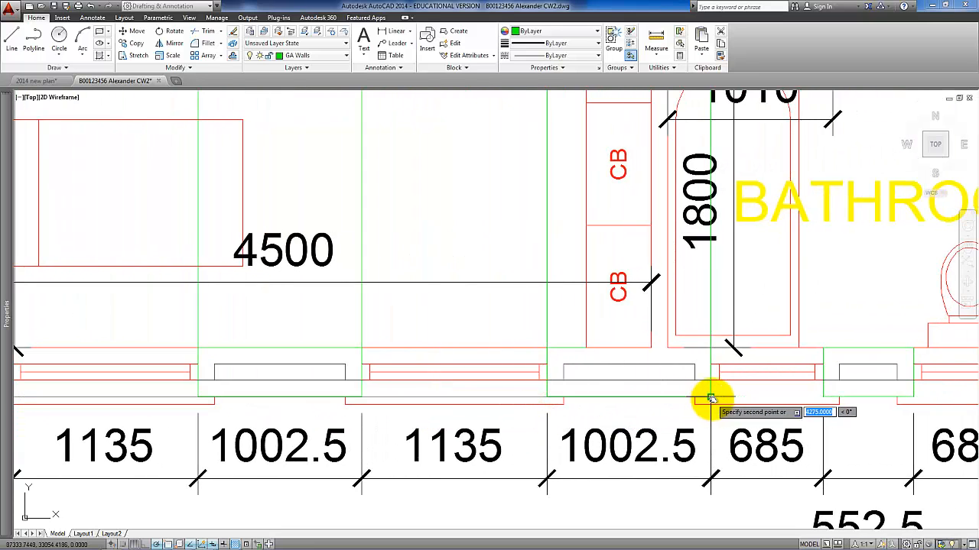
Continue copying the vertical projection line to both jambs of each of the two 685-wide bathroom windows.
left_click(711, 398)
middle_click_drag(748, 398, 500, 388)
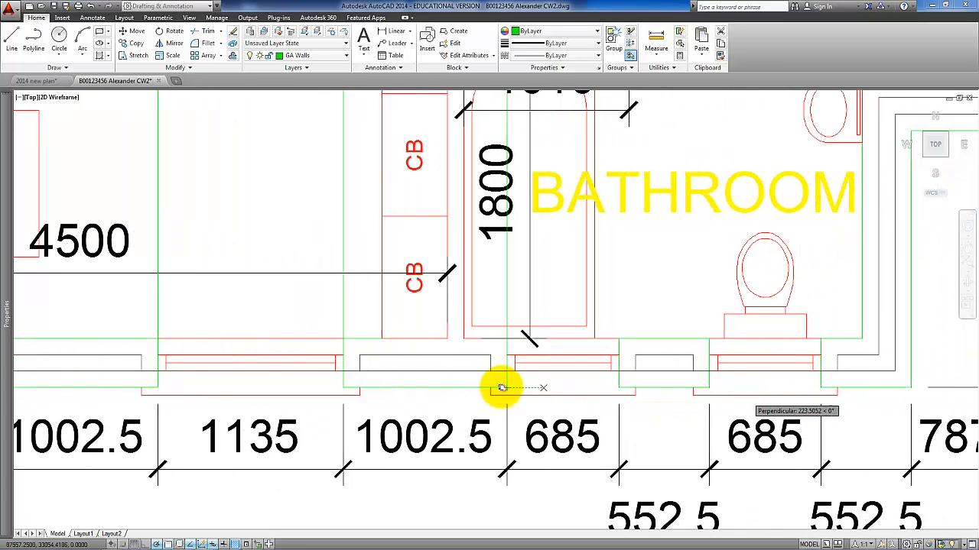
left_click(576, 387)
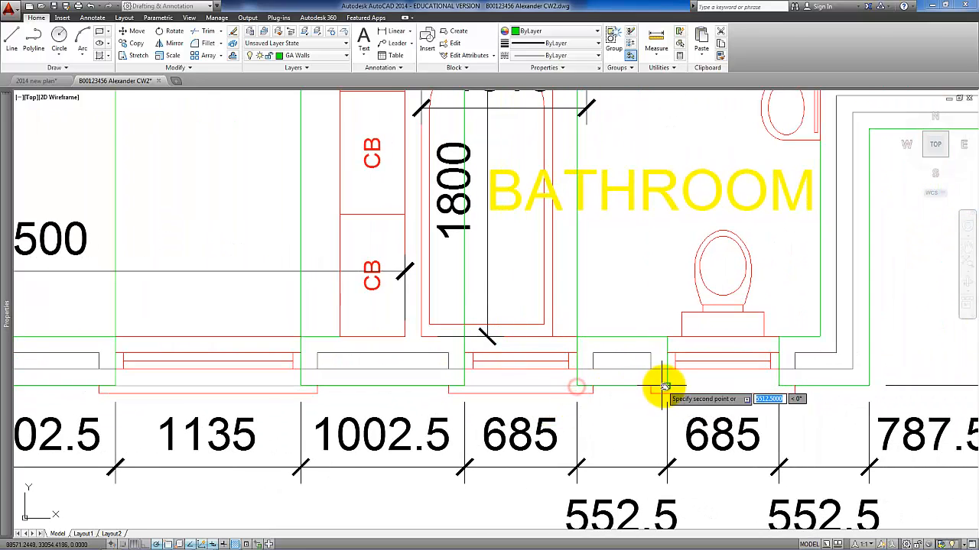
mouse_move(667, 388)
middle_mouse_down()
mouse_move(500, 422)
mouse_move(446, 416)
middle_mouse_up()
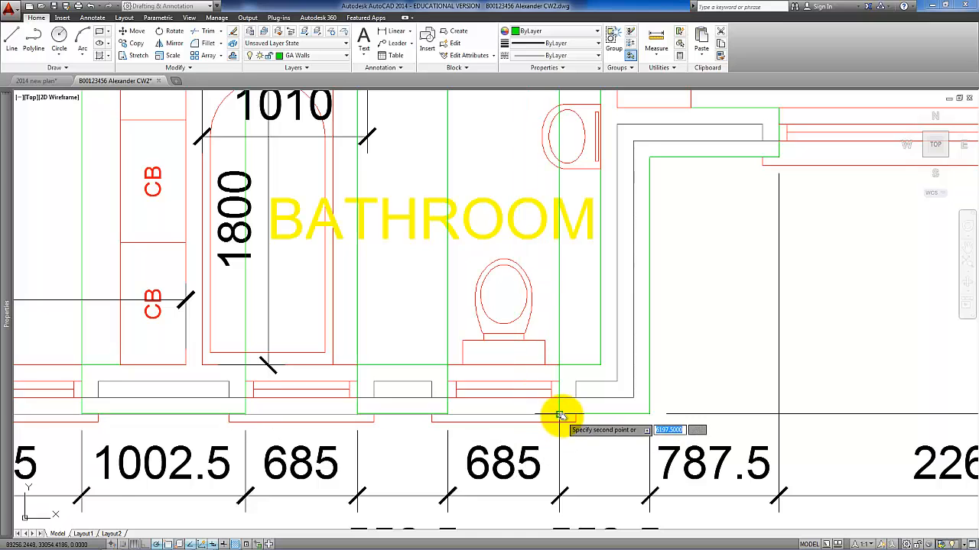
scroll(558, 421, "down", 4)
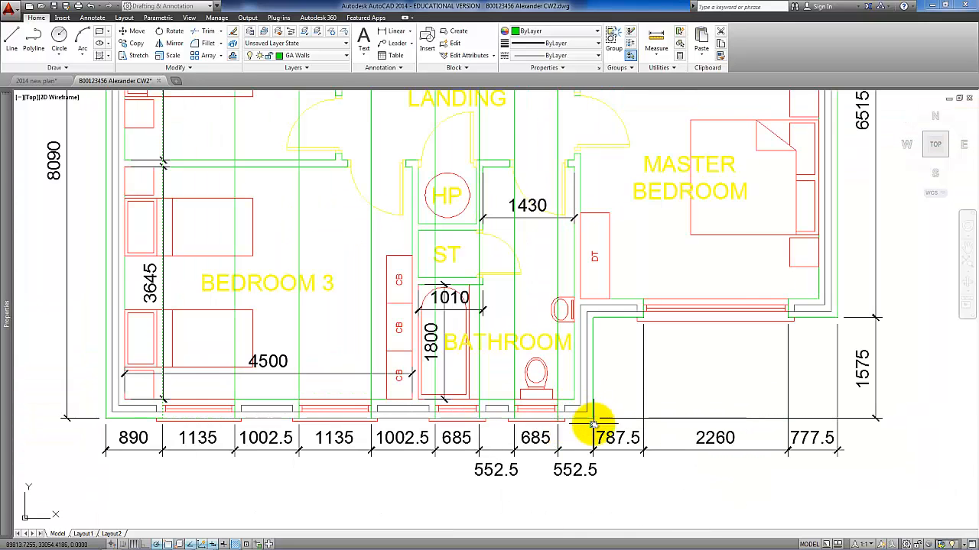
Copy the projection line to both jambs of the 2260-wide master bedroom window and finish copying.
scroll(647, 322, "up", 4)
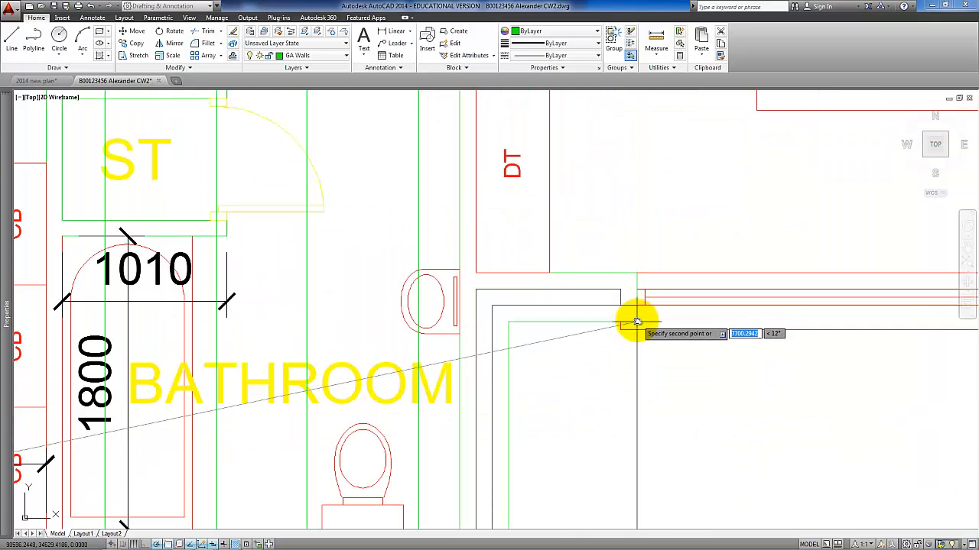
left_click(636, 321)
middle_click_drag(730, 354, 448, 366)
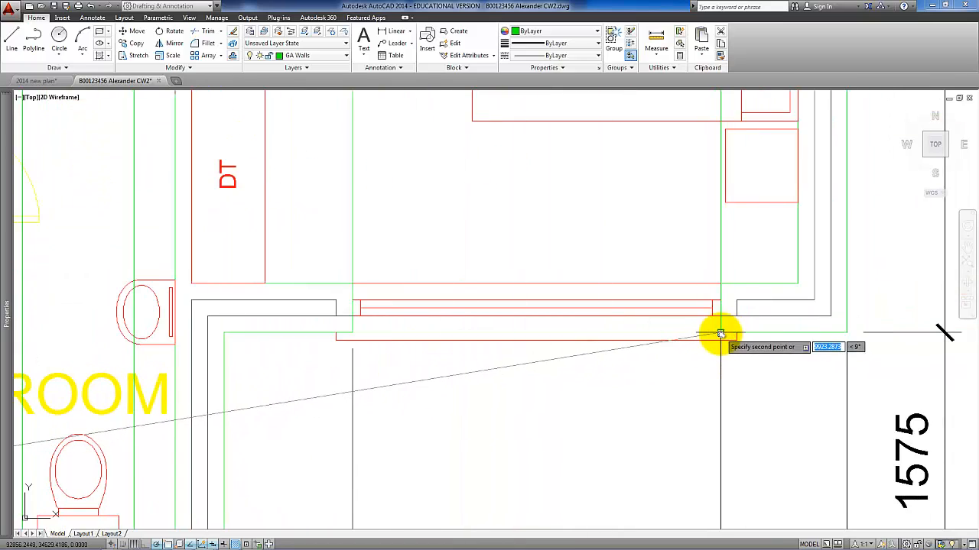
left_click(720, 334)
key("Return")
In the 2014 new plan drawing, measure the vertical distance from the first-floor window sill's top edge to the first floor level line.
scroll(618, 404, "down", 4)
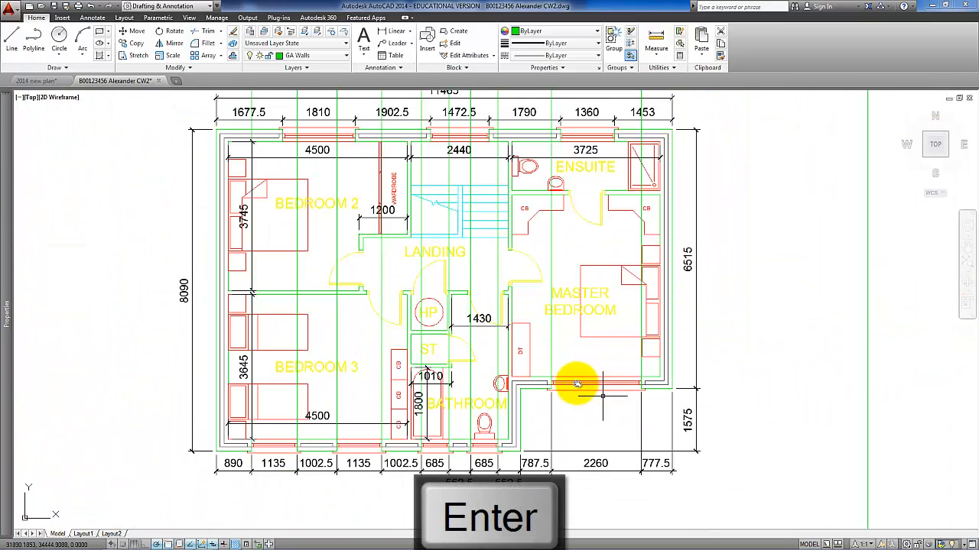
scroll(585, 339, "up", 6)
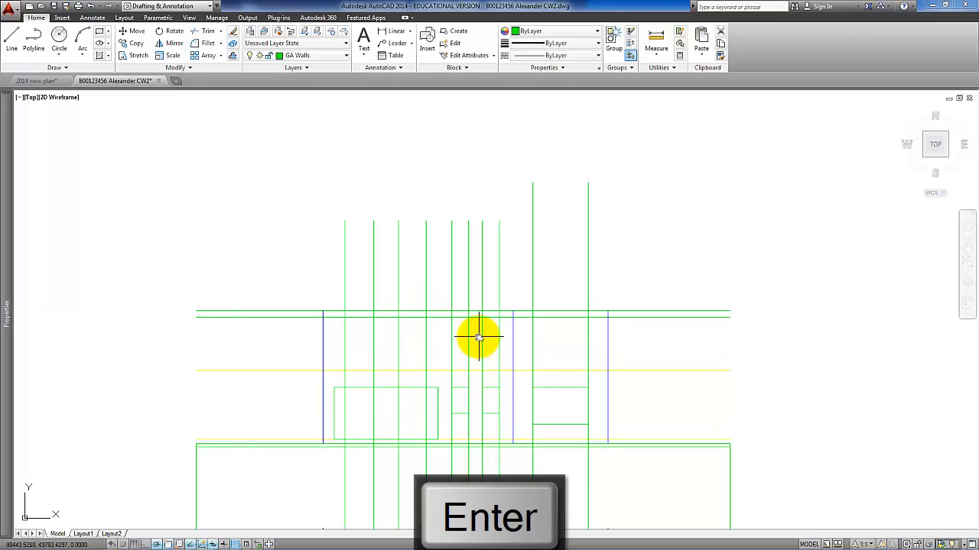
scroll(478, 337, "up", 2)
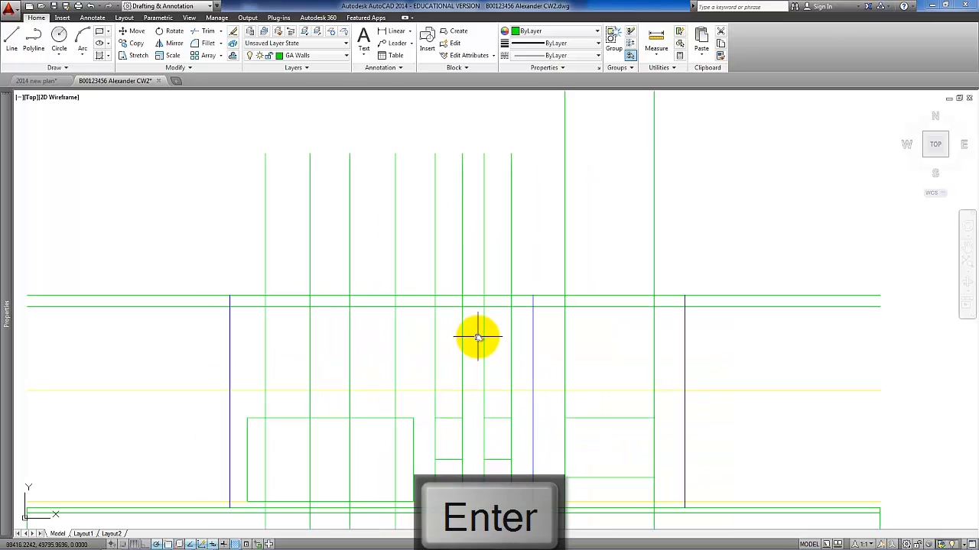
left_click(36, 81)
middle_click_drag(482, 392, 426, 399)
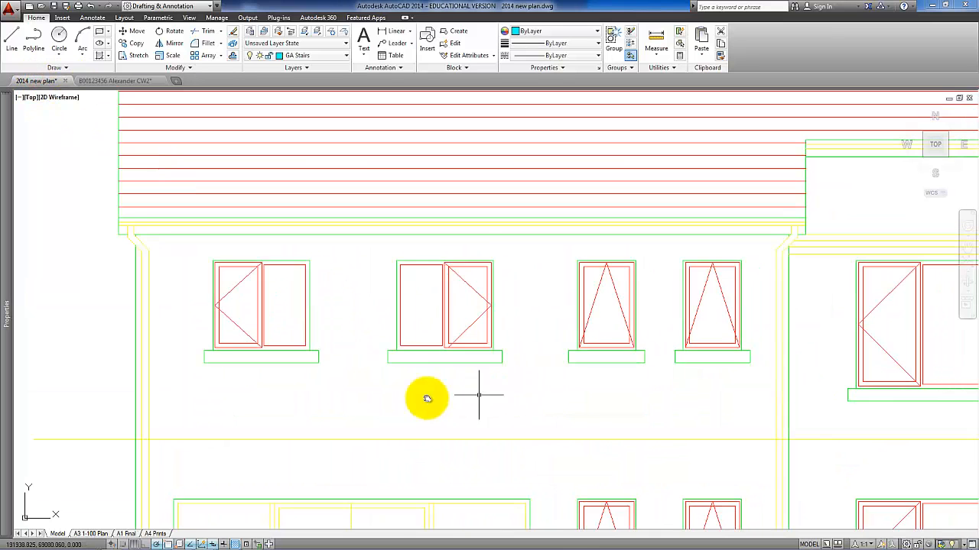
type("di")
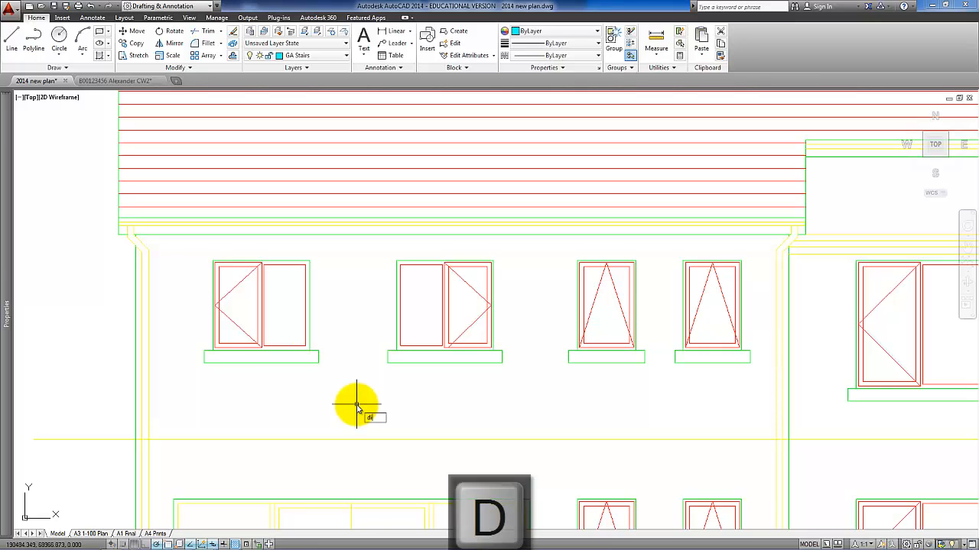
key("Return")
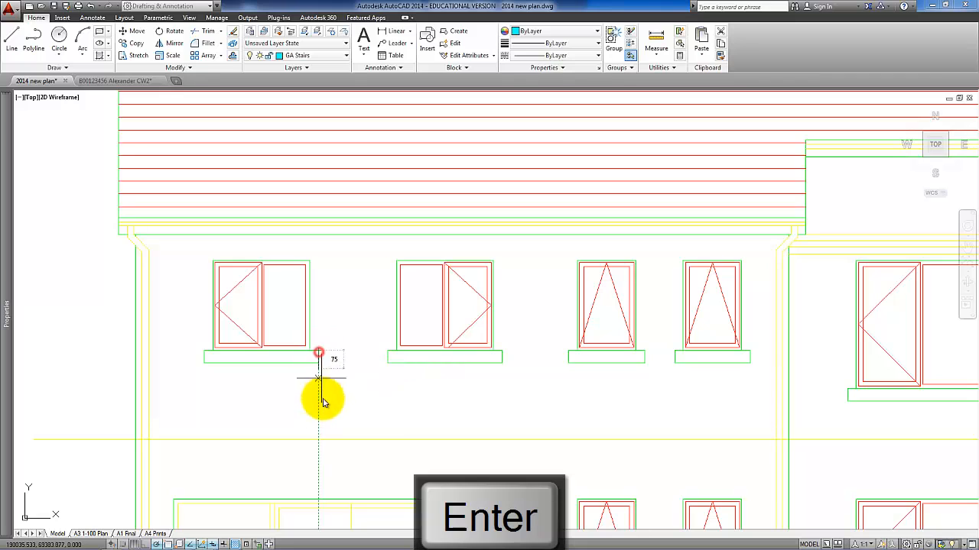
left_click(322, 438)
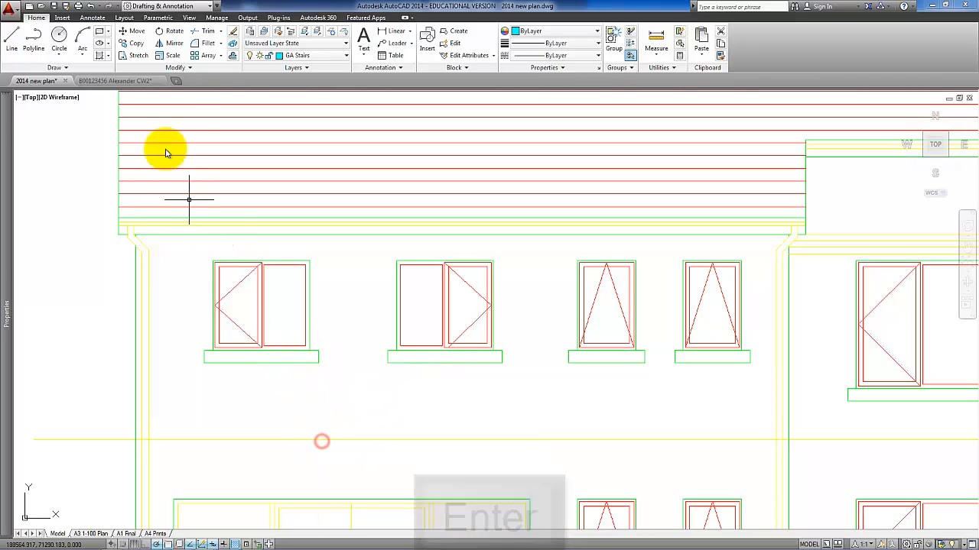
Back in the elevation drawing, offset the yellow first floor level line upward by 1050 to form the sill line.
left_click(138, 82)
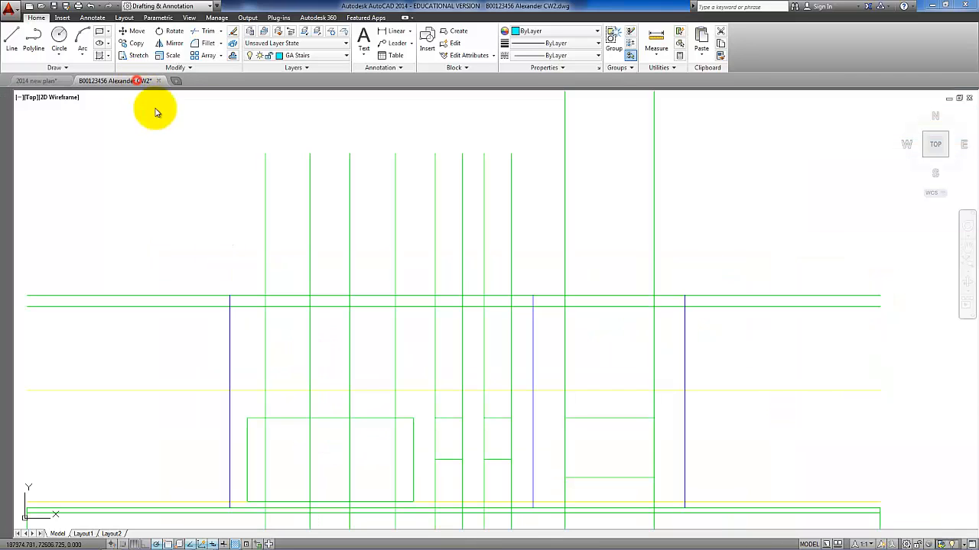
left_click(233, 56)
type("1050")
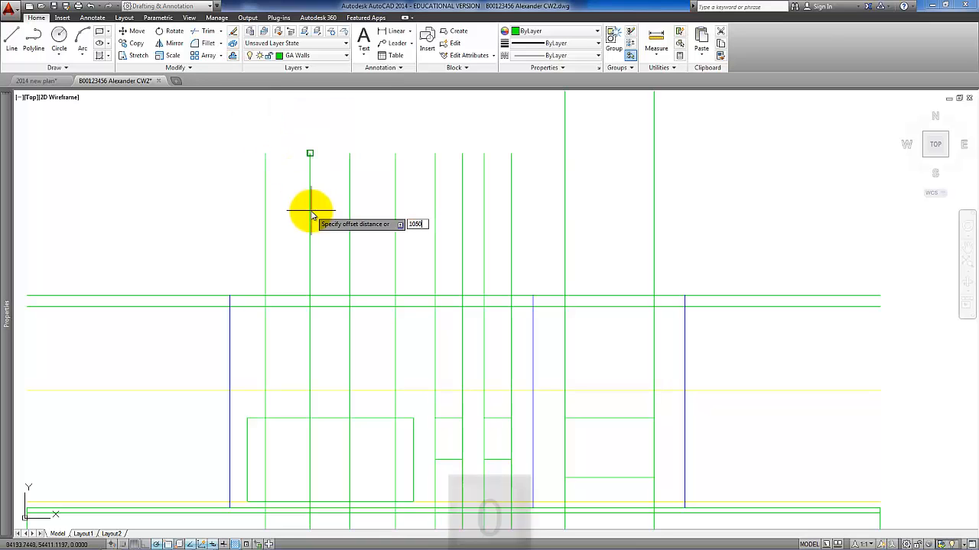
key("Return")
left_click(299, 390)
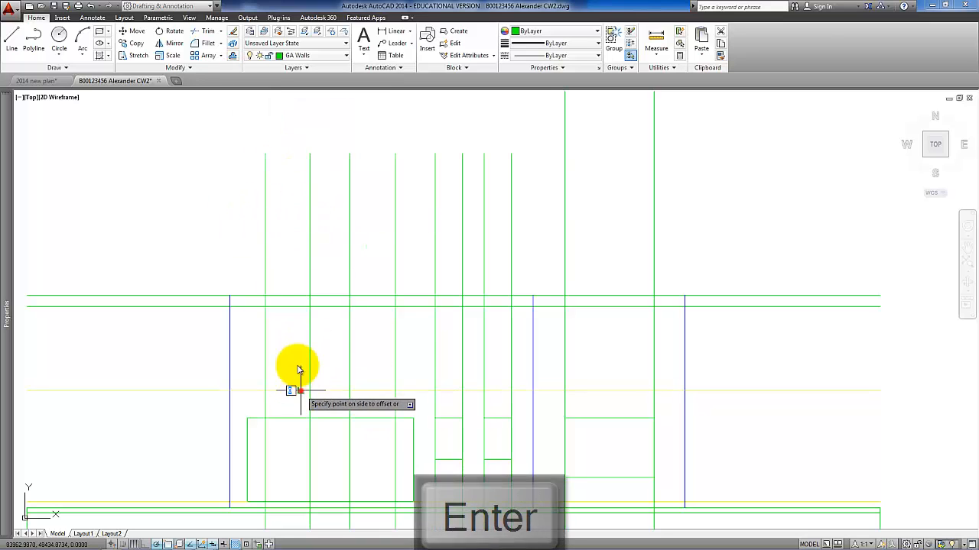
left_click(300, 363)
scroll(328, 343, "up", 2)
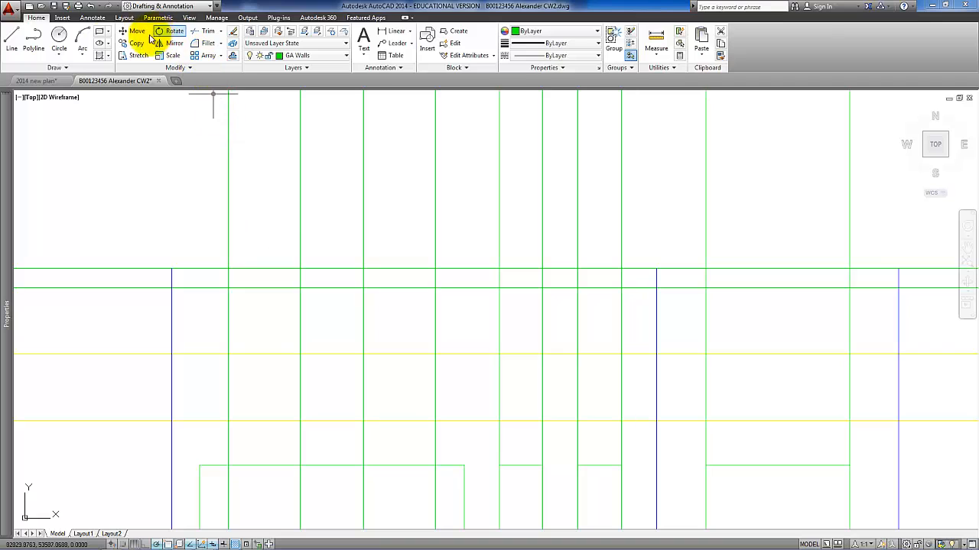
Draw rectangles for the two bedroom and two bathroom windows on the first floor, between their jamb lines from the head line to the sill line.
left_click(227, 287)
left_click(299, 353)
key("Return")
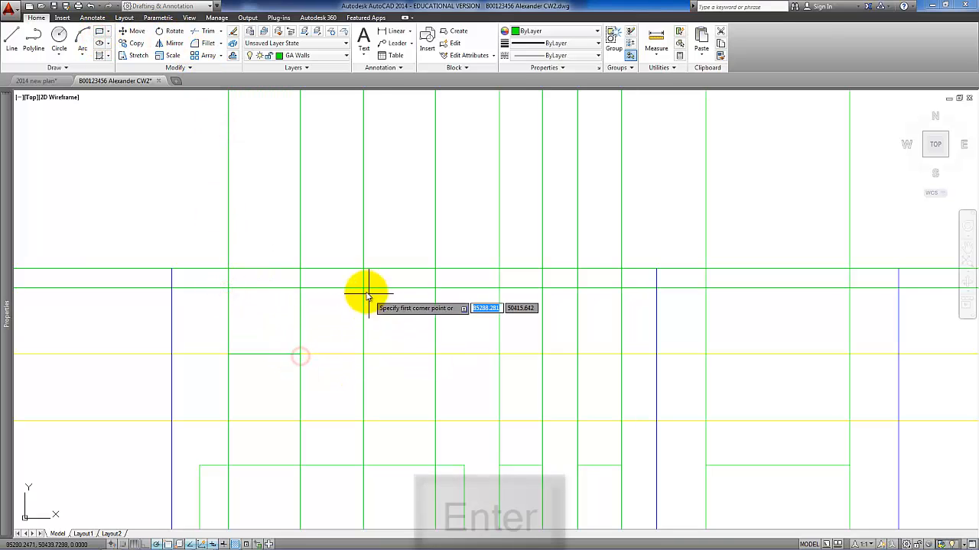
left_click(363, 287)
left_click(435, 354)
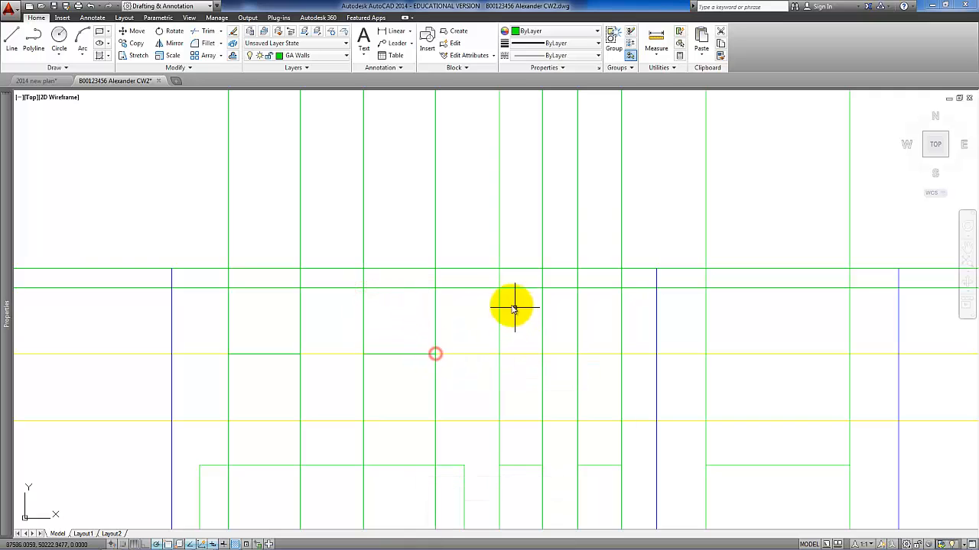
key("Return")
left_click(499, 288)
left_click(542, 354)
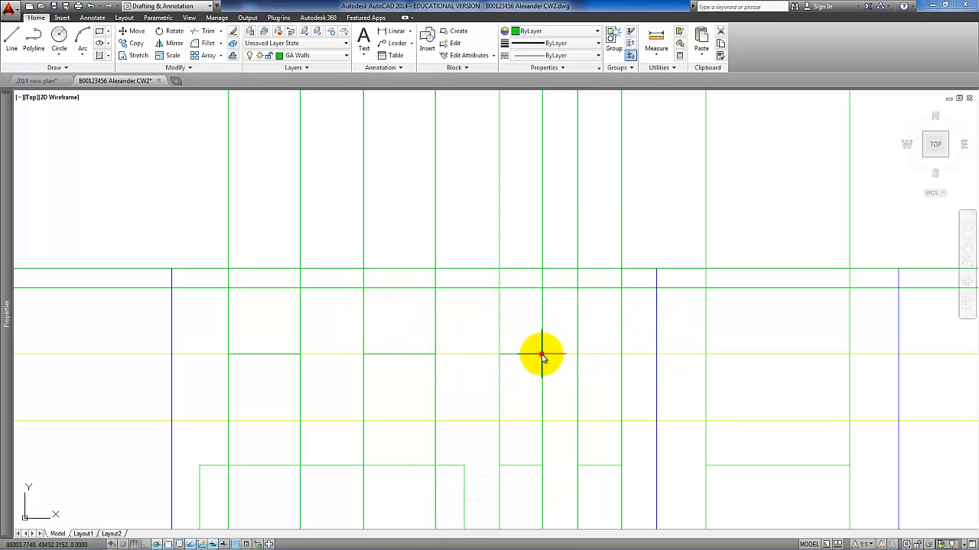
key("Return")
left_click(578, 287)
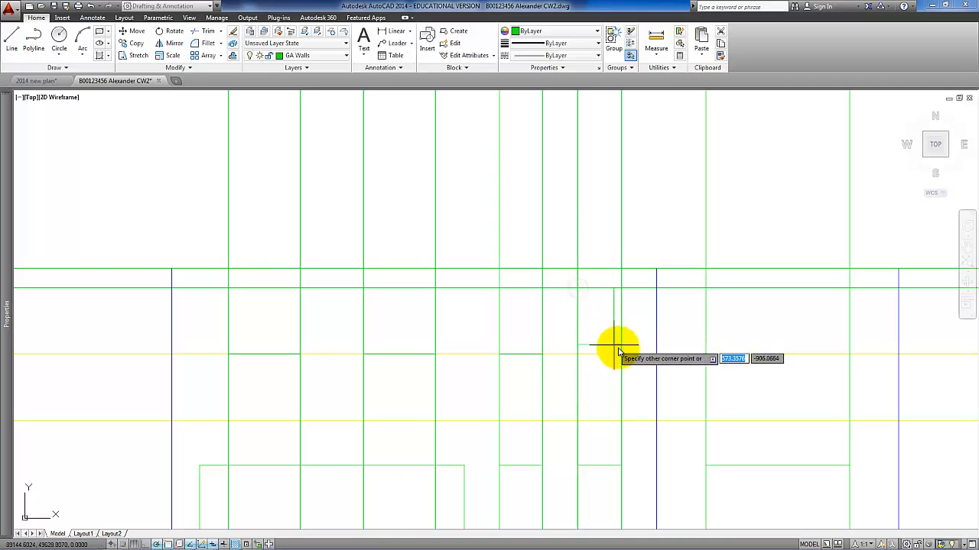
Delete the vertical projection lines running through the four newly outlined first-floor windows.
left_click(635, 393)
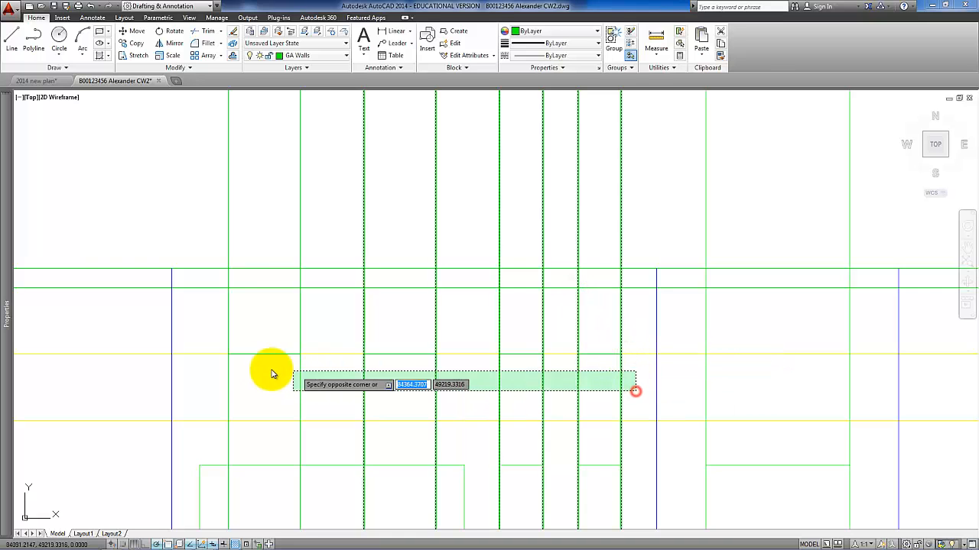
left_click(219, 367)
key("Delete")
In the 2014 new plan drawing, measure the vertical distance from the large first-floor window's sill top edge to the first floor level line.
middle_click_drag(665, 382, 478, 378)
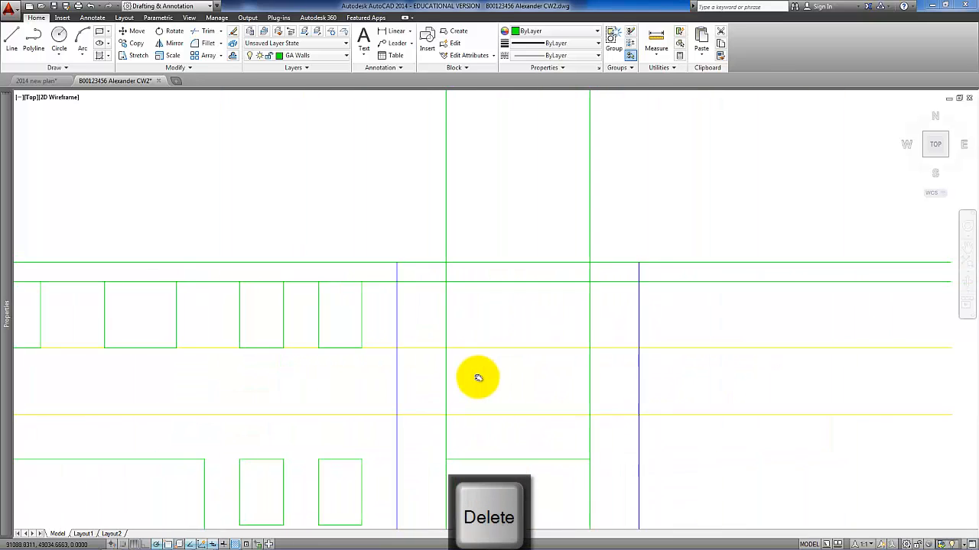
left_click(42, 84)
middle_click_drag(754, 328, 481, 328)
key("d")
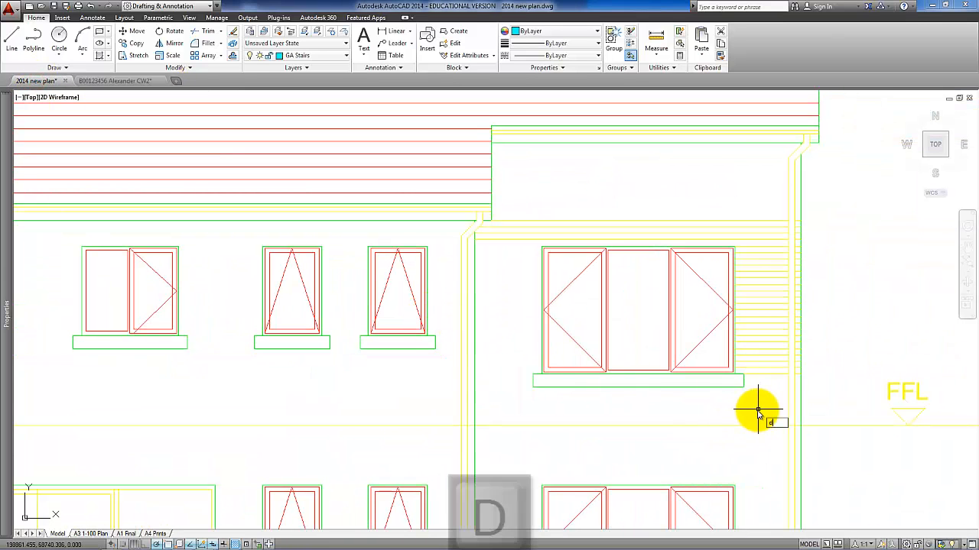
key("Return")
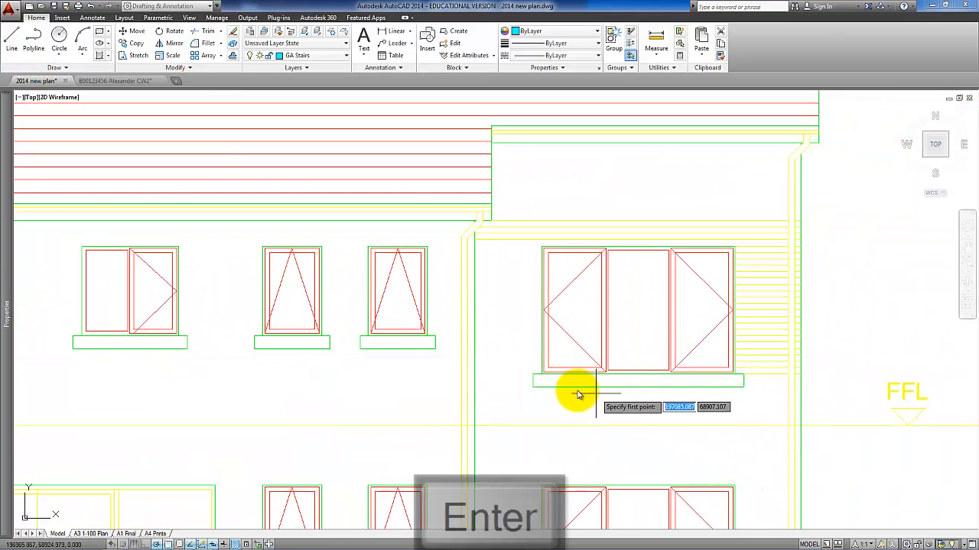
left_click(541, 376)
left_click(538, 426)
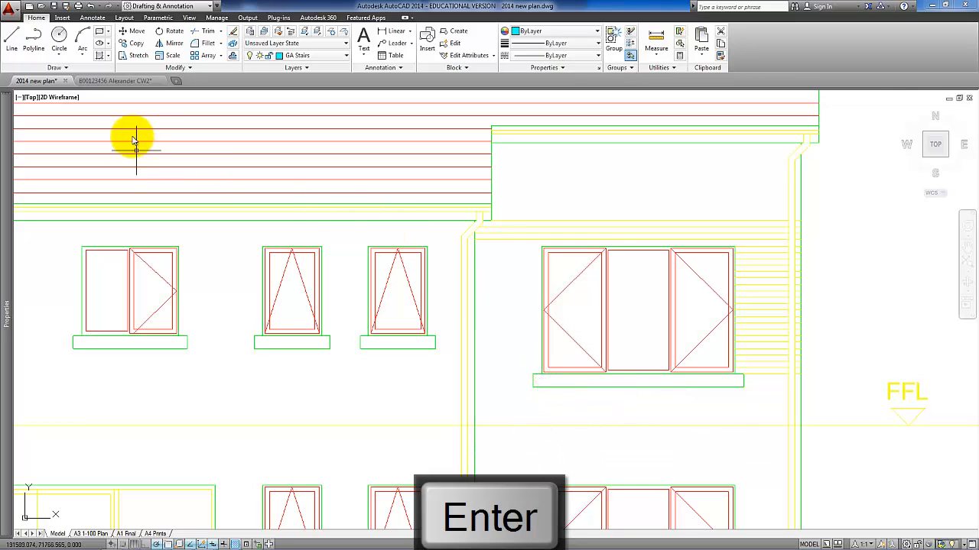
Back in the elevation drawing, offset the first floor level line upward to form the master bedroom window's sill line and delete the previous sill line.
left_click(129, 81)
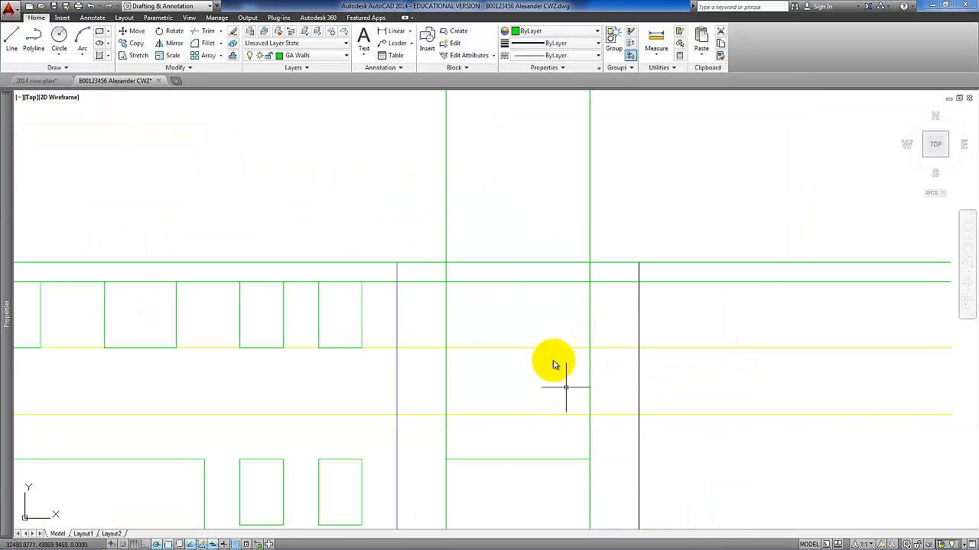
left_click(232, 58)
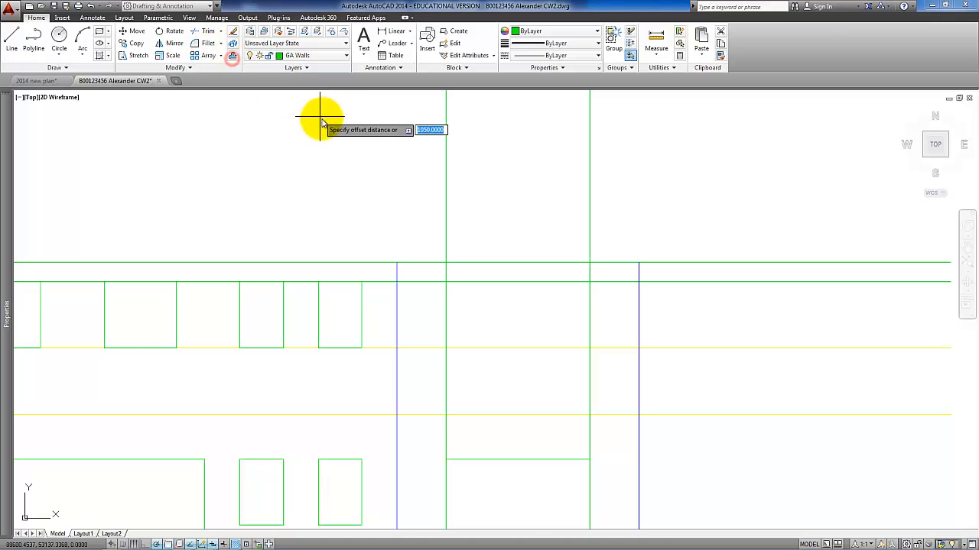
type("40")
key("Return")
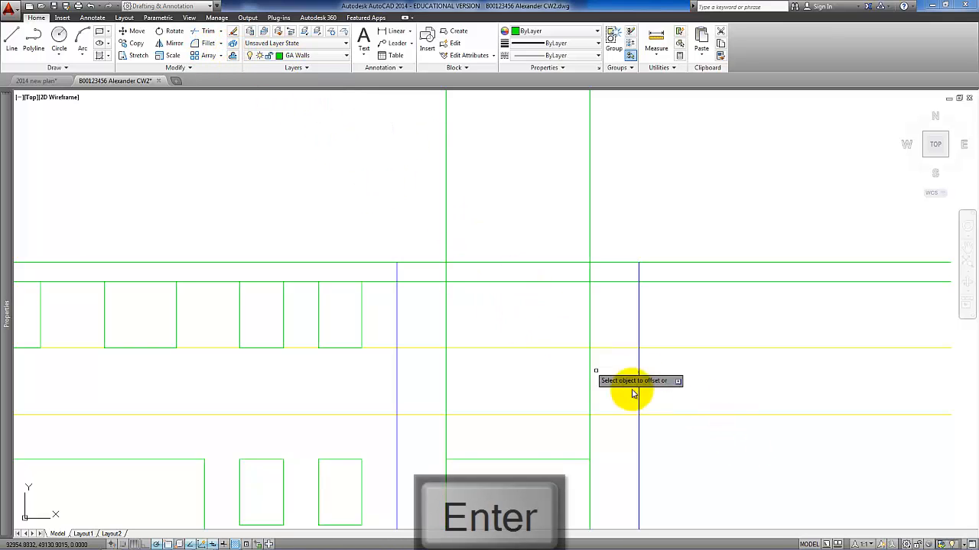
left_click(671, 413)
left_click(678, 389)
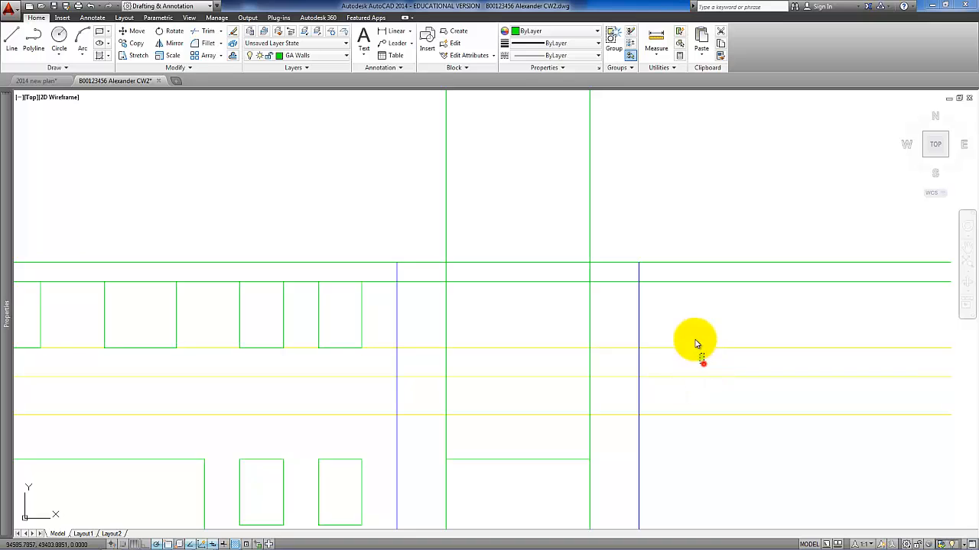
left_click(694, 348)
key("Delete")
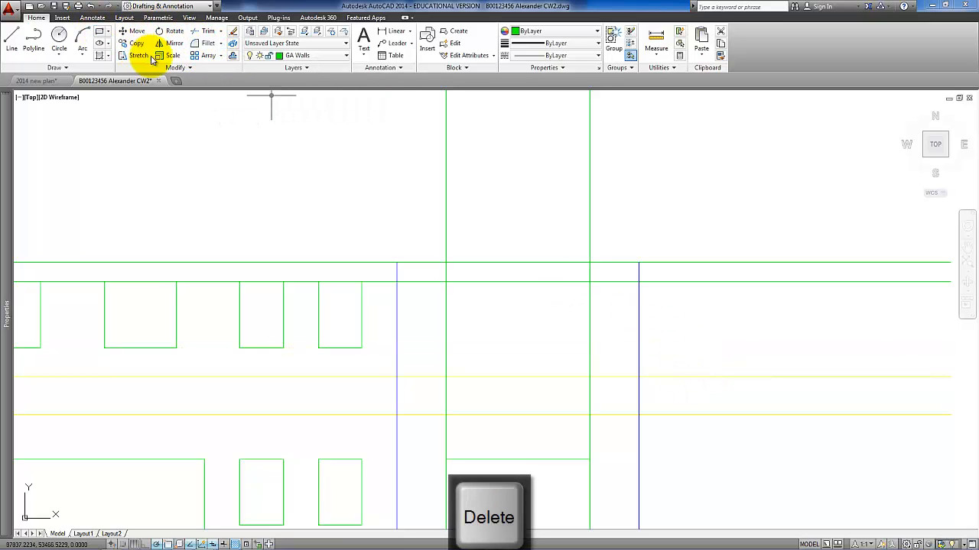
Draw a rectangle for the master bedroom window between its jamb lines, from the head line to the lower sill line.
left_click(99, 31)
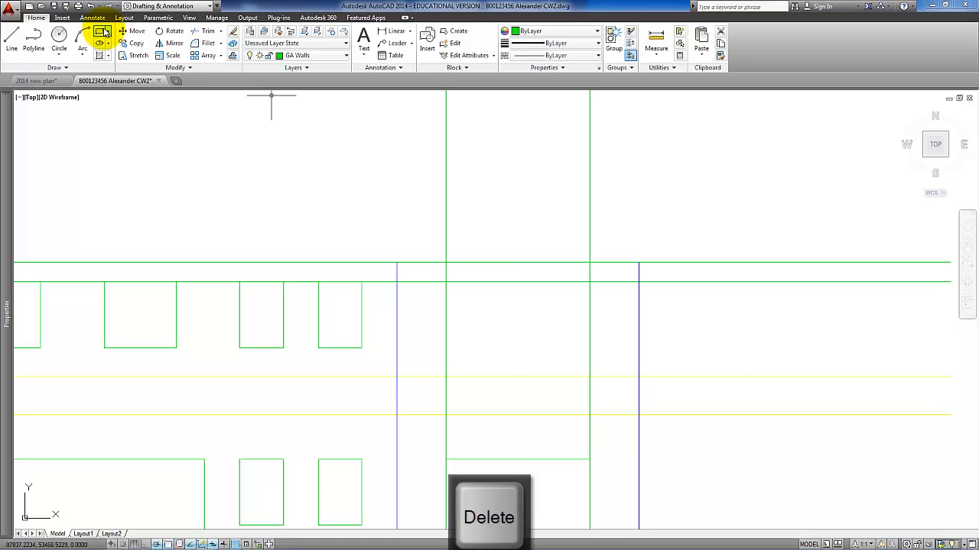
left_click(447, 282)
left_click(589, 377)
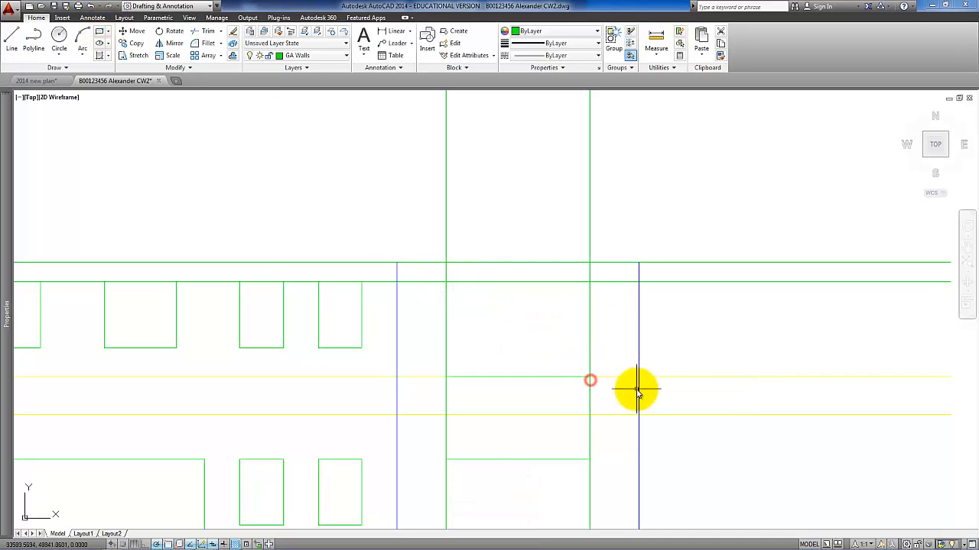
Delete the window head line, the sill line and the two remaining vertical projection lines at the master bedroom window.
left_click(686, 393)
left_click(652, 274)
left_click(626, 205)
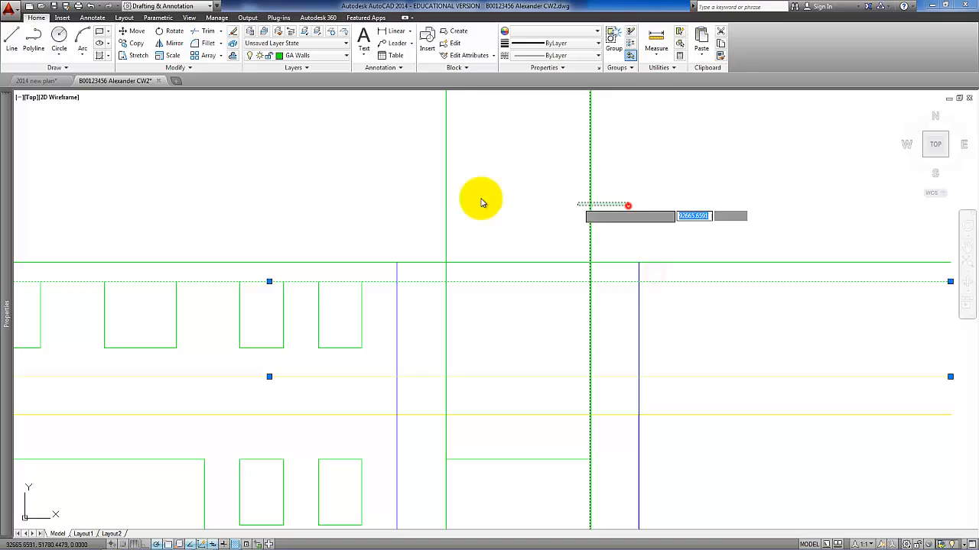
left_click(423, 187)
key("Delete")
scroll(477, 275, "down", 2)
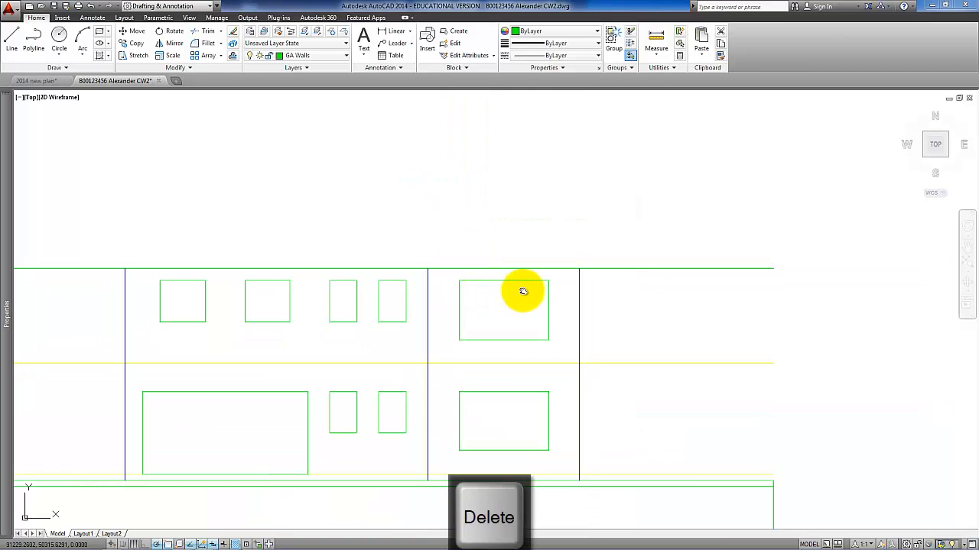
middle_click_drag(523, 291, 573, 290)
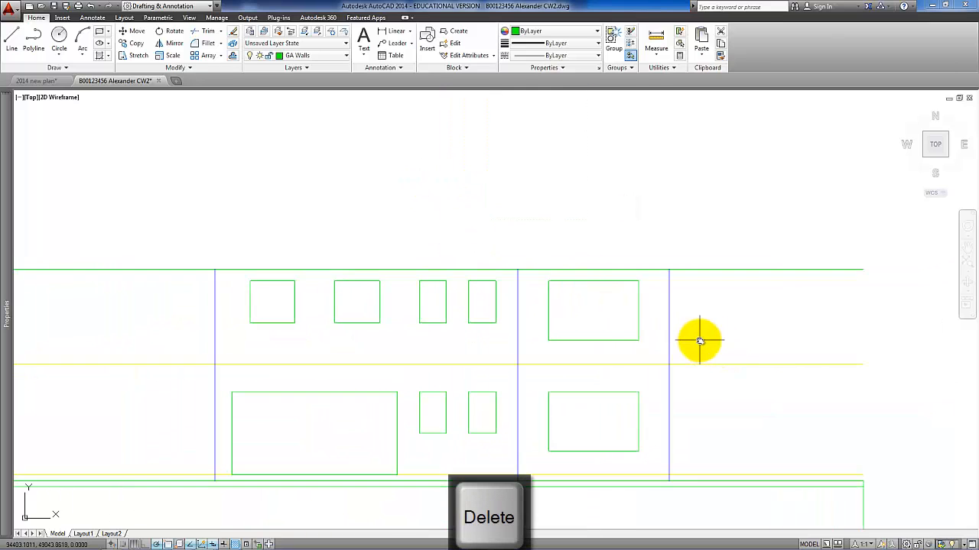
mouse_move(692, 323)
middle_mouse_down()
mouse_move(728, 356)
mouse_move(723, 339)
middle_mouse_up()
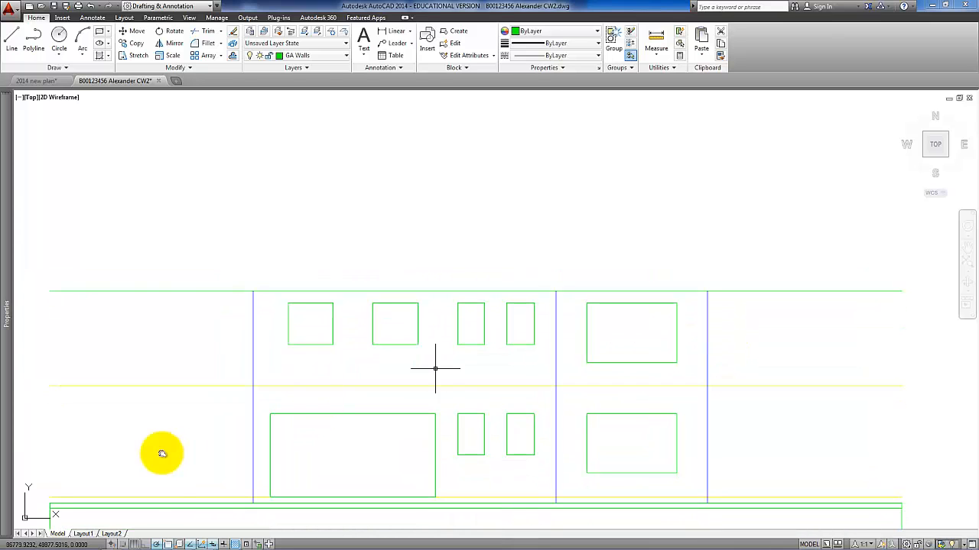
Examine the roof and eaves on the 2014 new plan front elevation, and compare them with the eaves line in the elevation drawing.
left_click(46, 81)
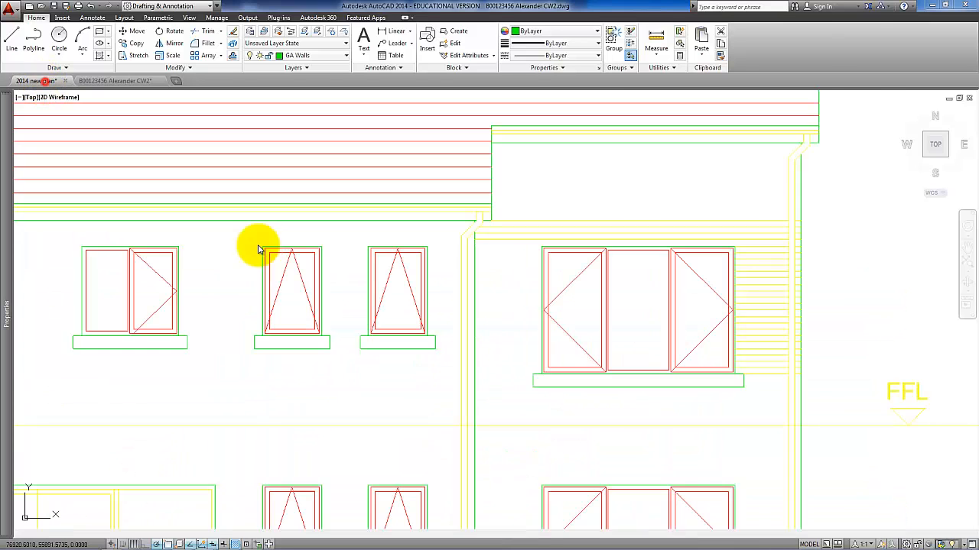
scroll(298, 265, "down", 3)
scroll(350, 277, "up", 2)
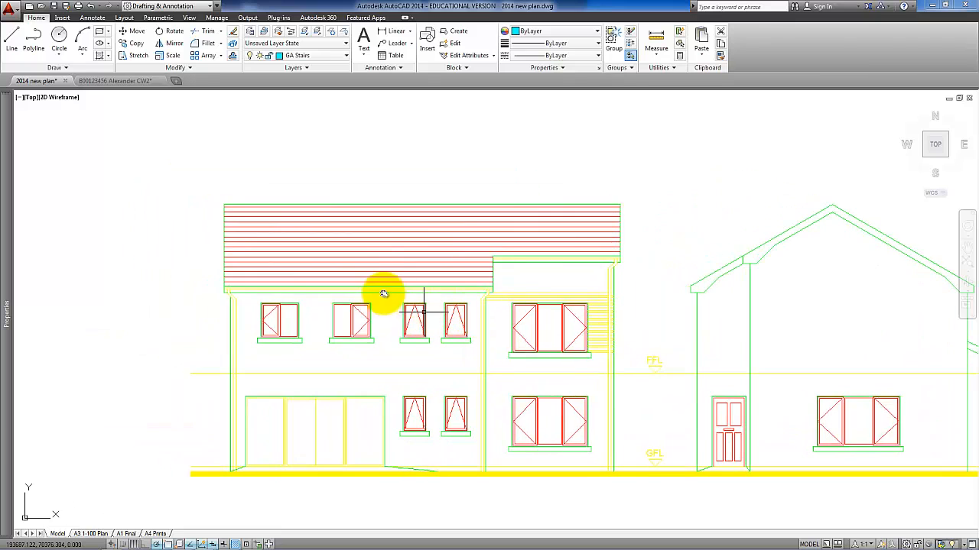
scroll(371, 262, "up", 2)
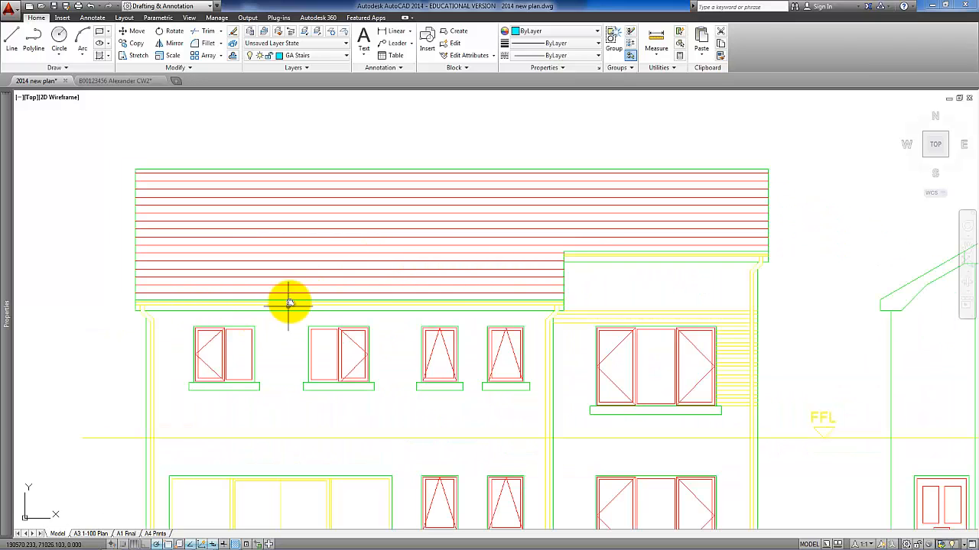
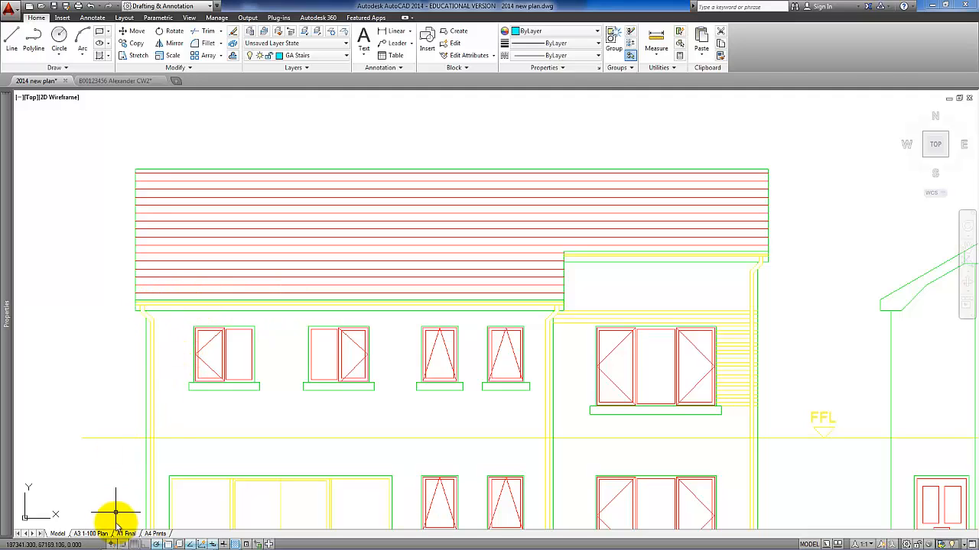
left_click(132, 81)
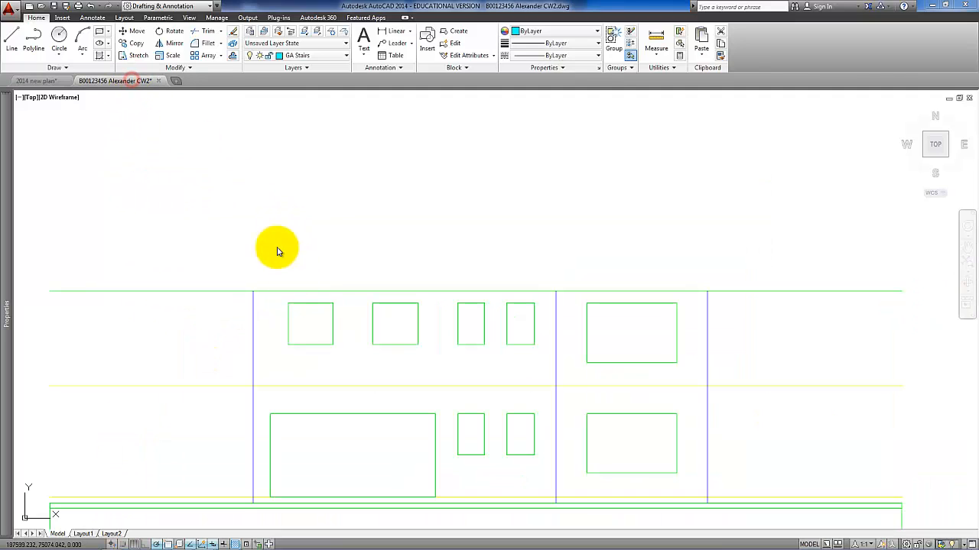
scroll(411, 286, "up", 2)
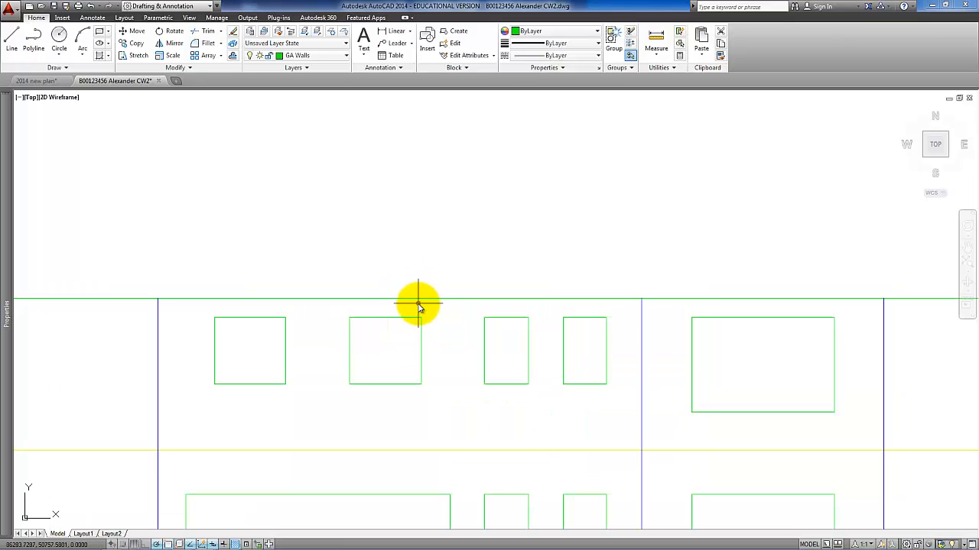
left_click(431, 305)
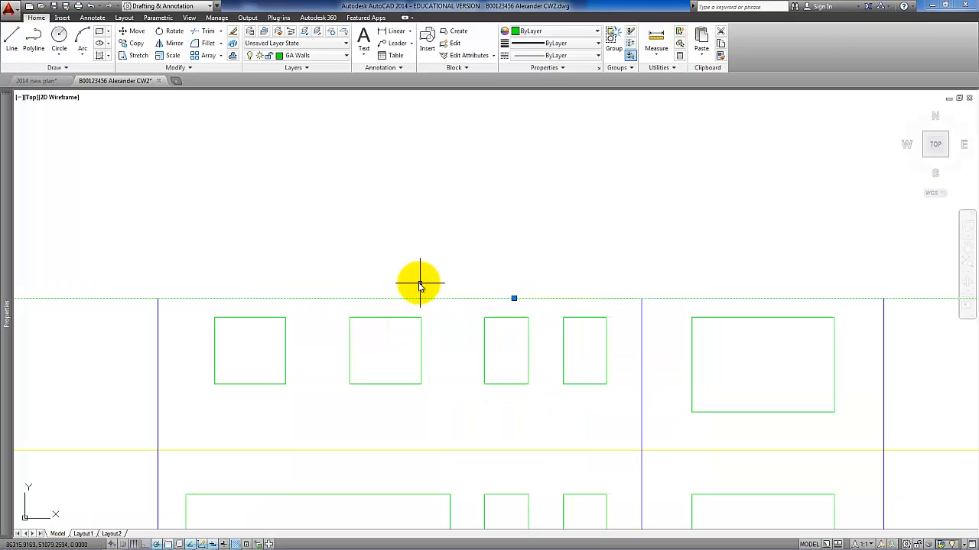
key("Escape")
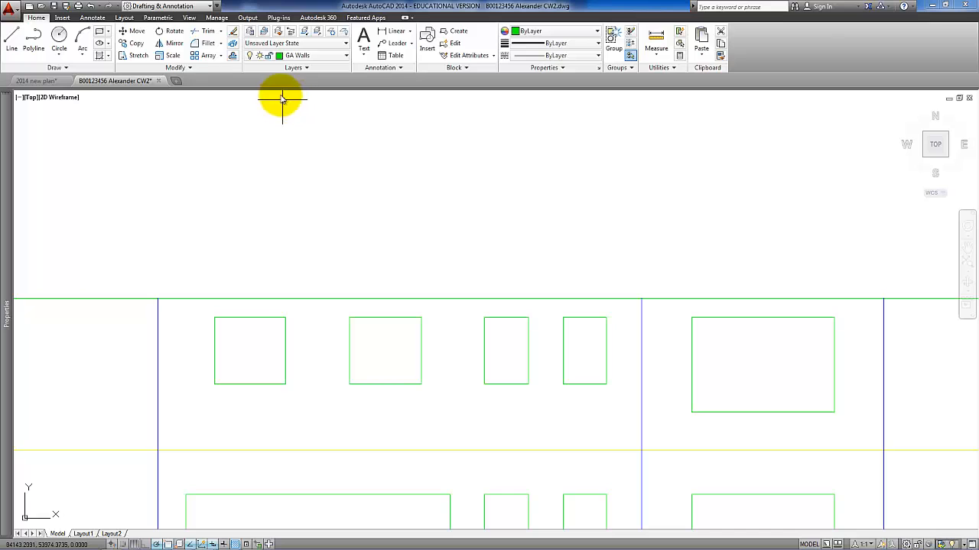
Create a new layer named GA Roof and set its colour to blue.
left_click(250, 32)
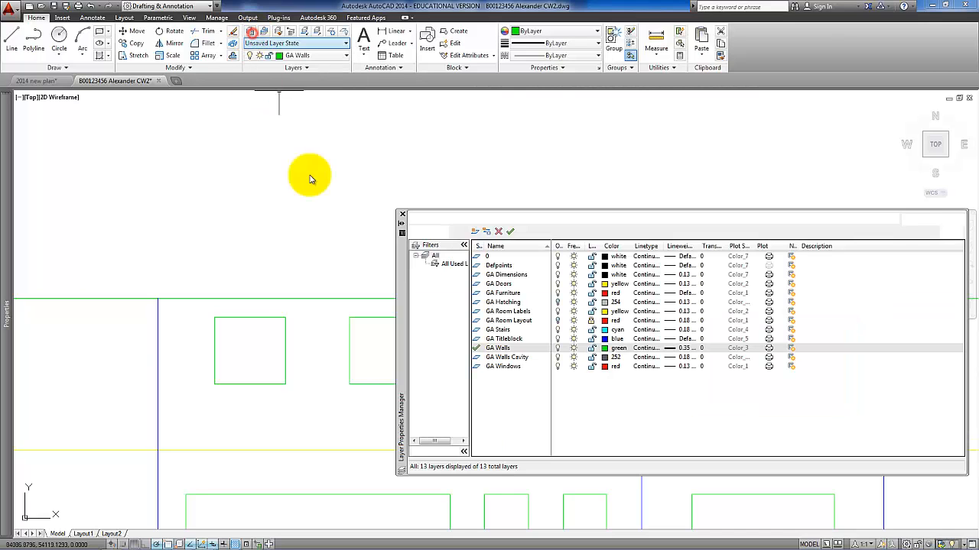
left_click(474, 232)
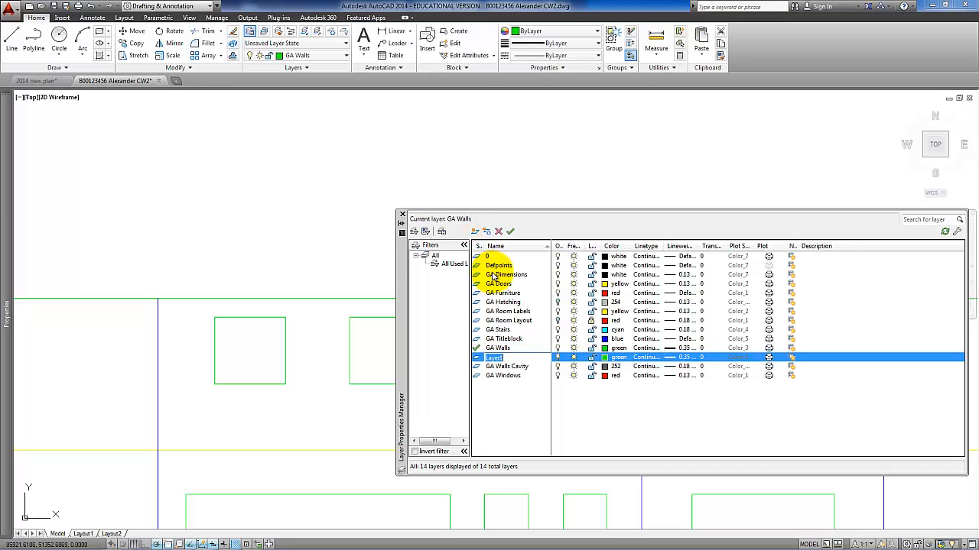
type("GA Roof")
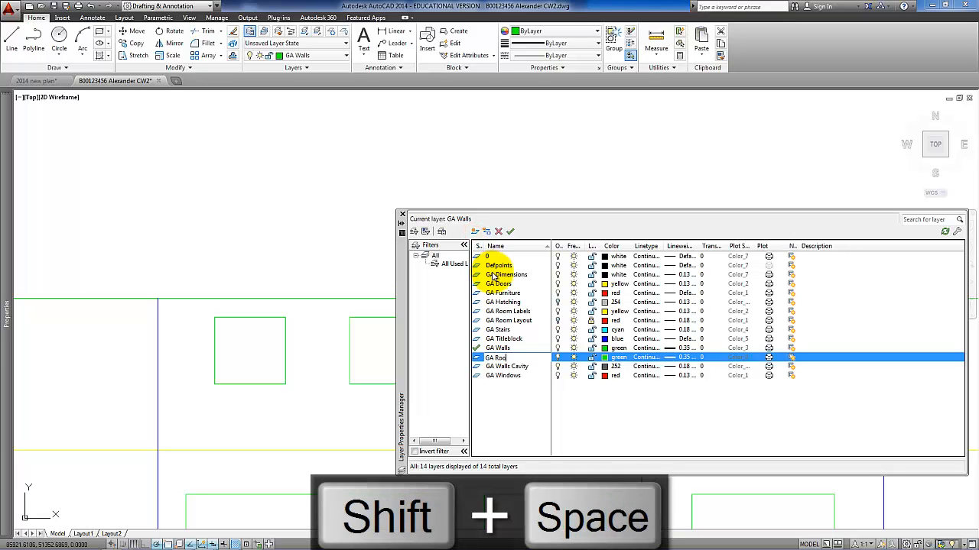
left_click(608, 358)
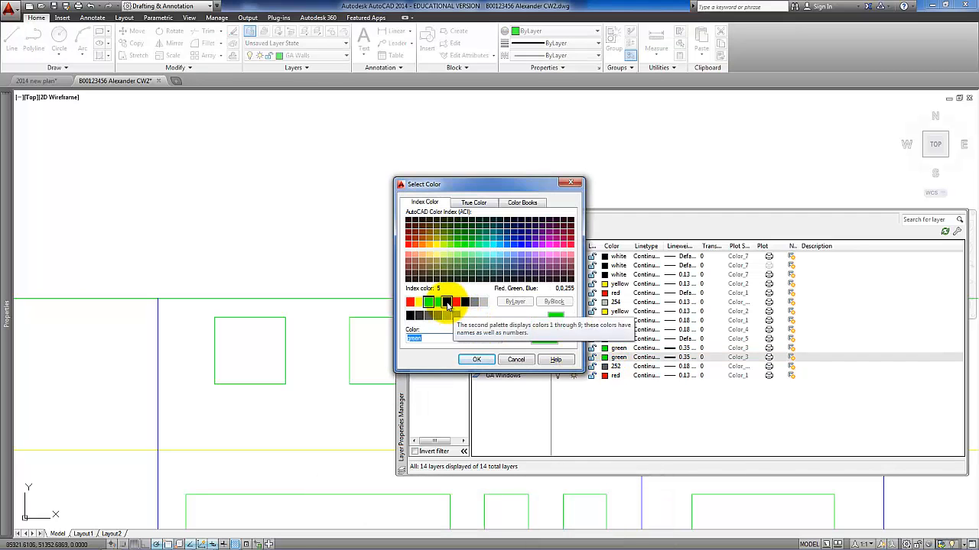
left_click(447, 303)
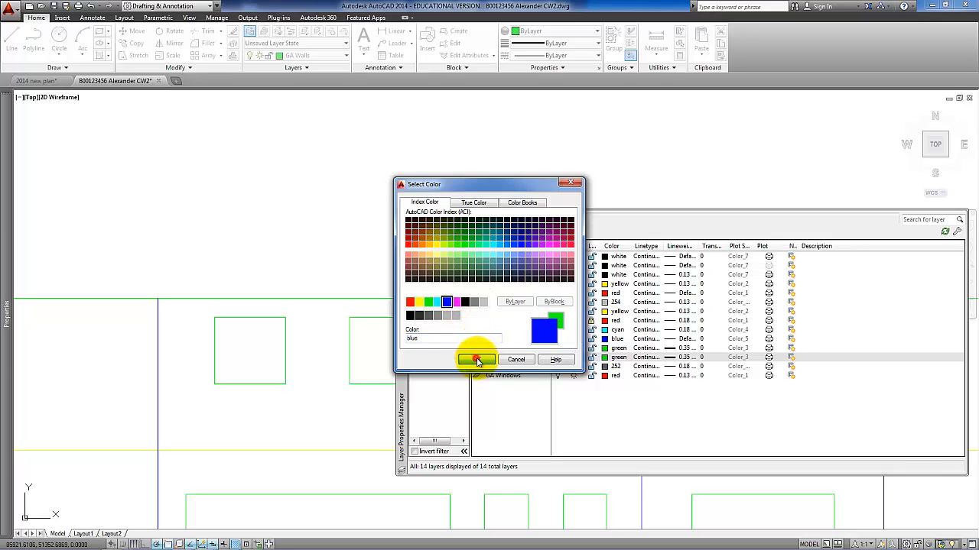
left_click(476, 360)
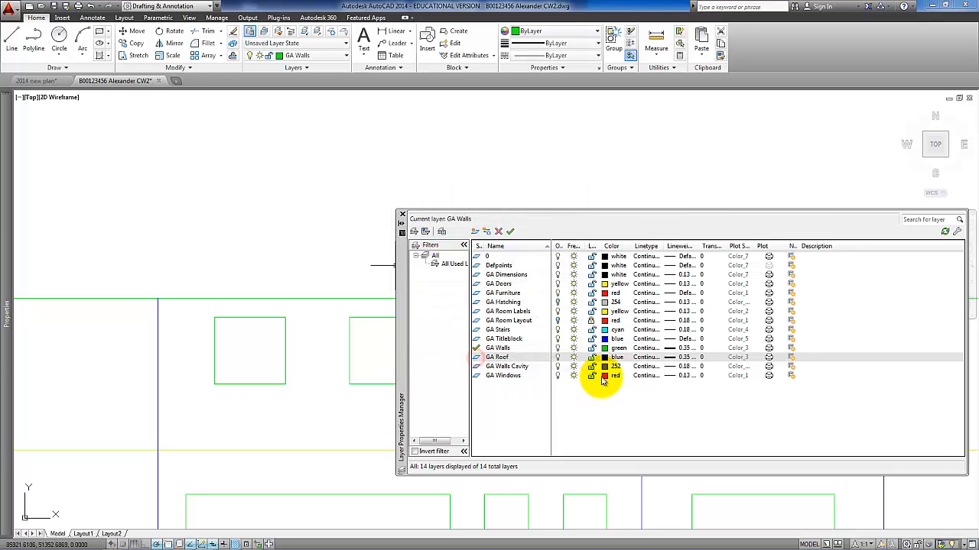
Set the GA Roof layer's lineweight to 0.25 mm and close the layer manager.
left_click(677, 357)
left_click(464, 284)
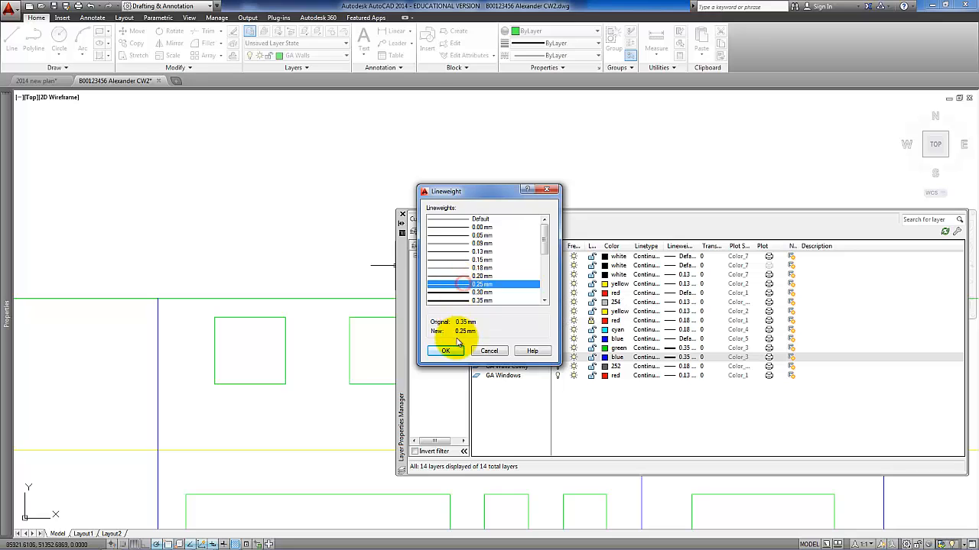
left_click(456, 357)
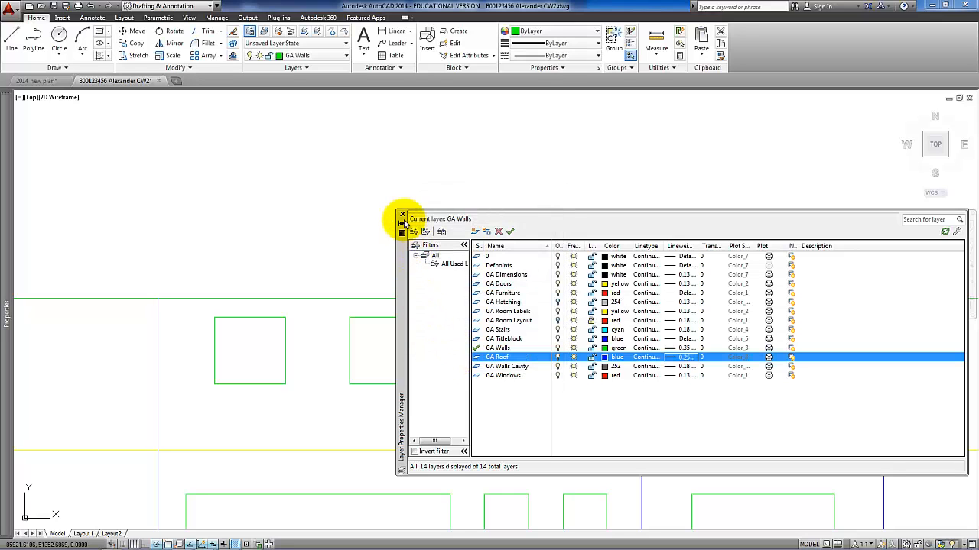
left_click(403, 214)
Check the roof edge in the 2014 new plan drawing, and put the elevation's horizontal eaves line on the GA Roof layer.
left_click(47, 81)
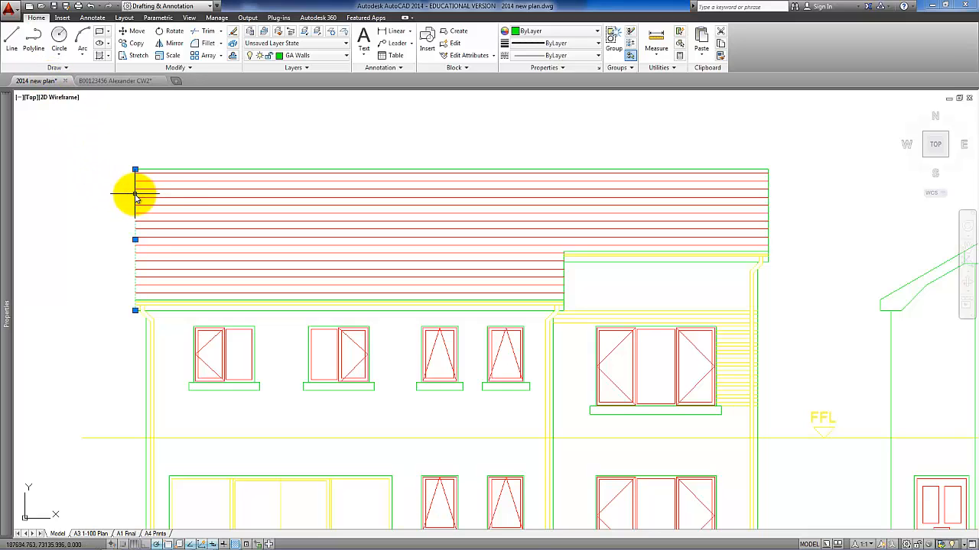
key("Escape")
left_click(136, 81)
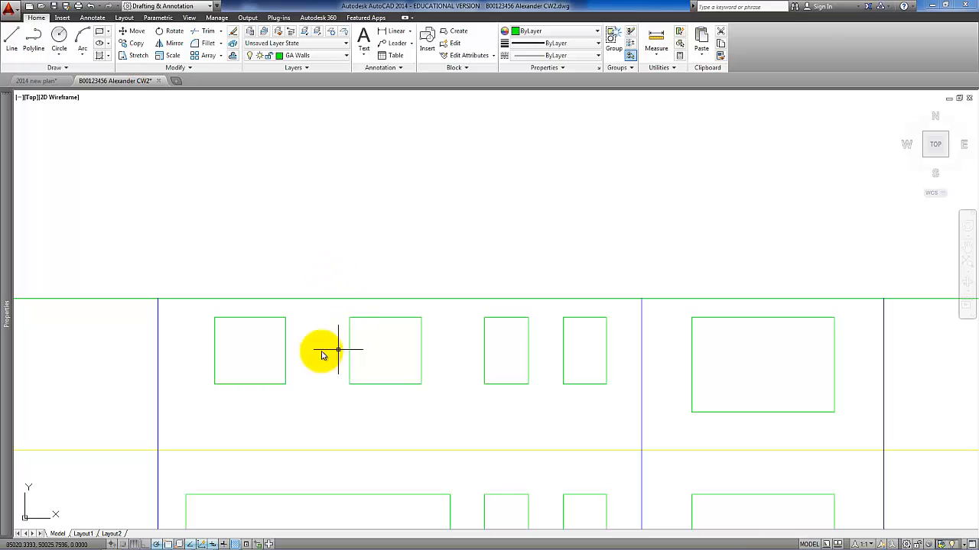
scroll(348, 315, "down", 1)
scroll(386, 313, "up", 1)
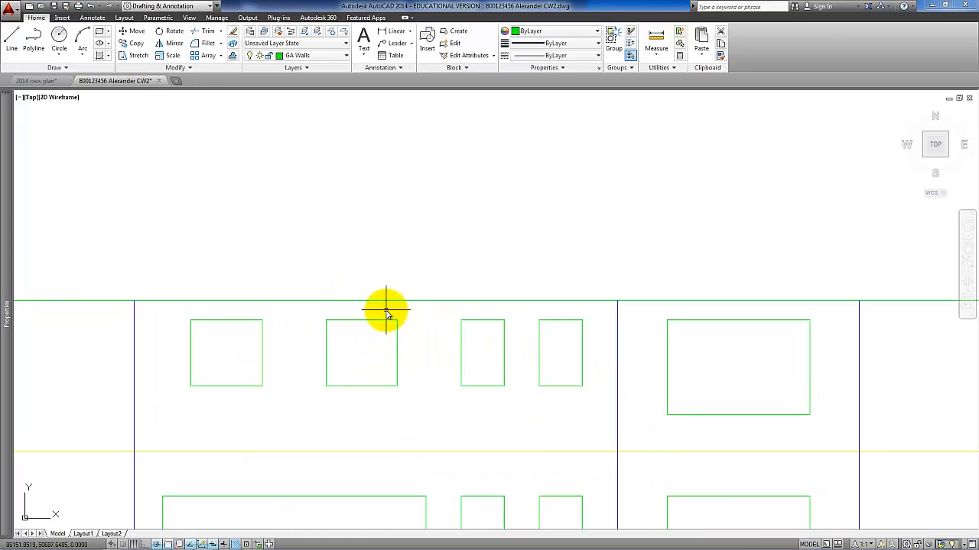
left_click(380, 300)
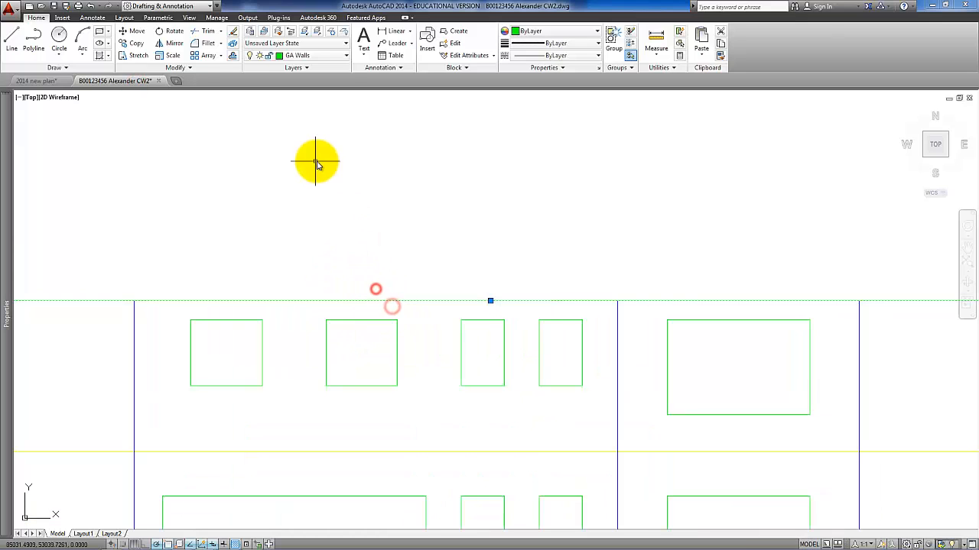
left_click(347, 57)
left_click(306, 143)
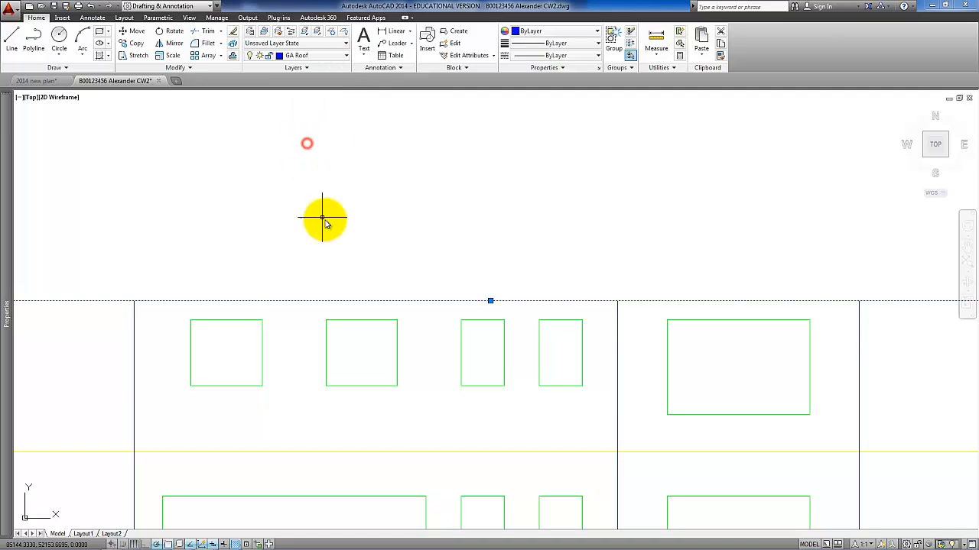
scroll(323, 222, "down", 1)
key("Escape")
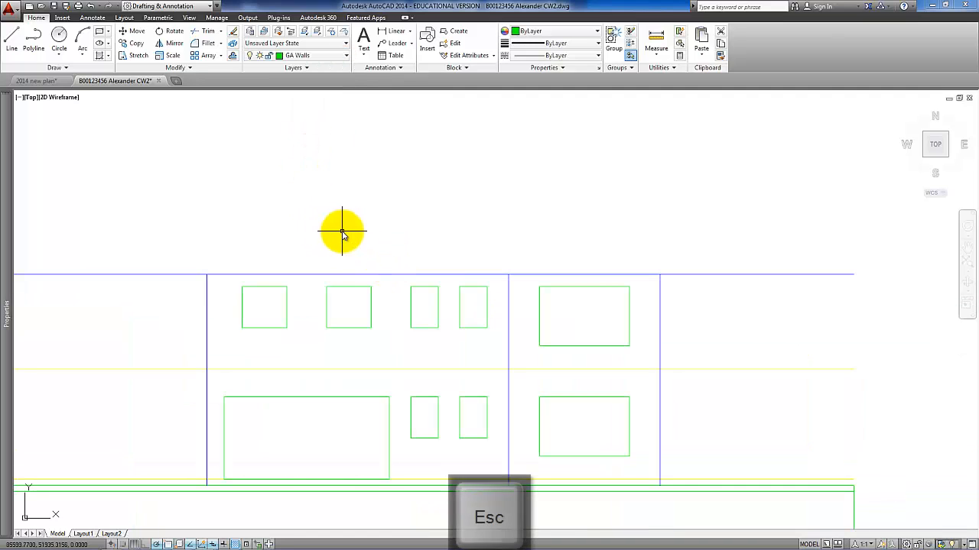
Offset the three vertical wall lines by 200 for the roof overhang, the left one to the left and the other two to the right.
scroll(212, 273, "up", 1)
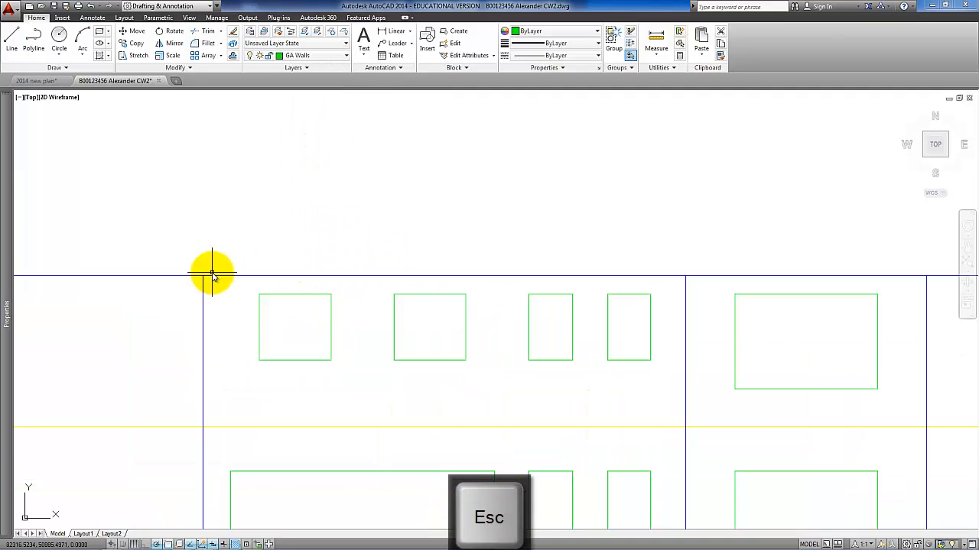
left_click(232, 56)
type("22")
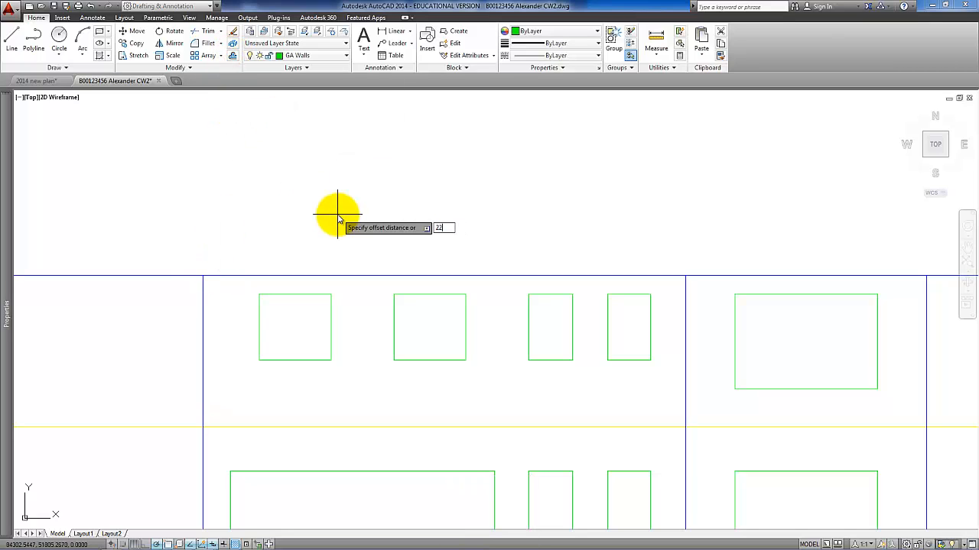
key("BackSpace")
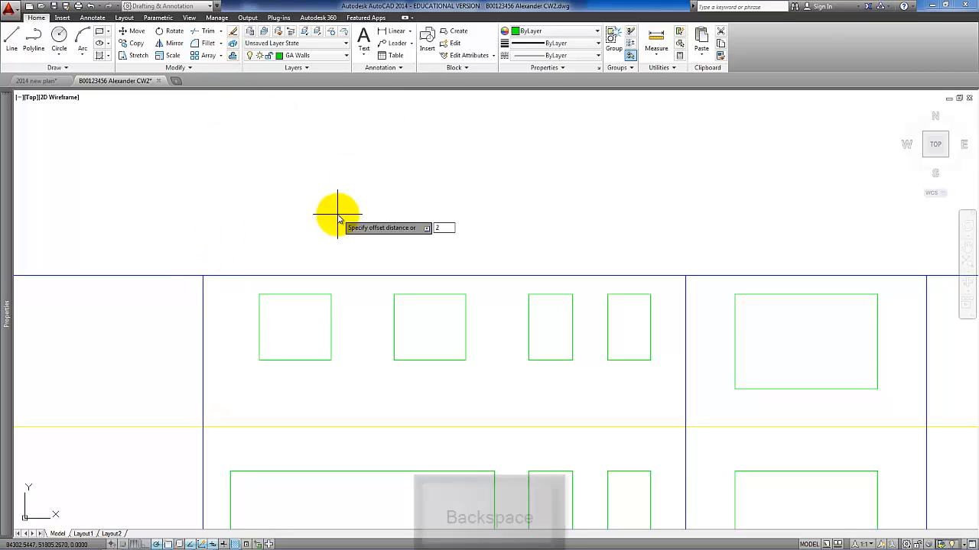
type("00")
key("Return")
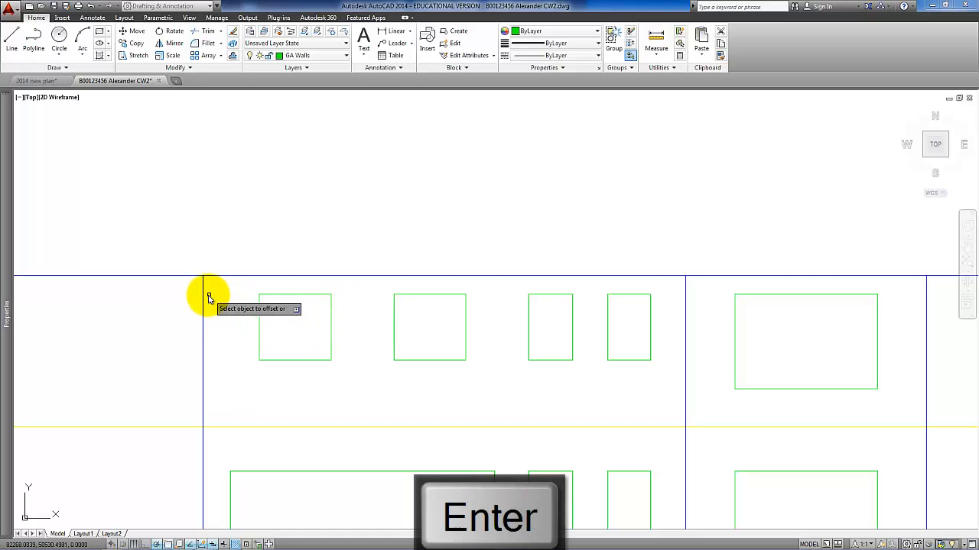
left_click(203, 297)
left_click(171, 298)
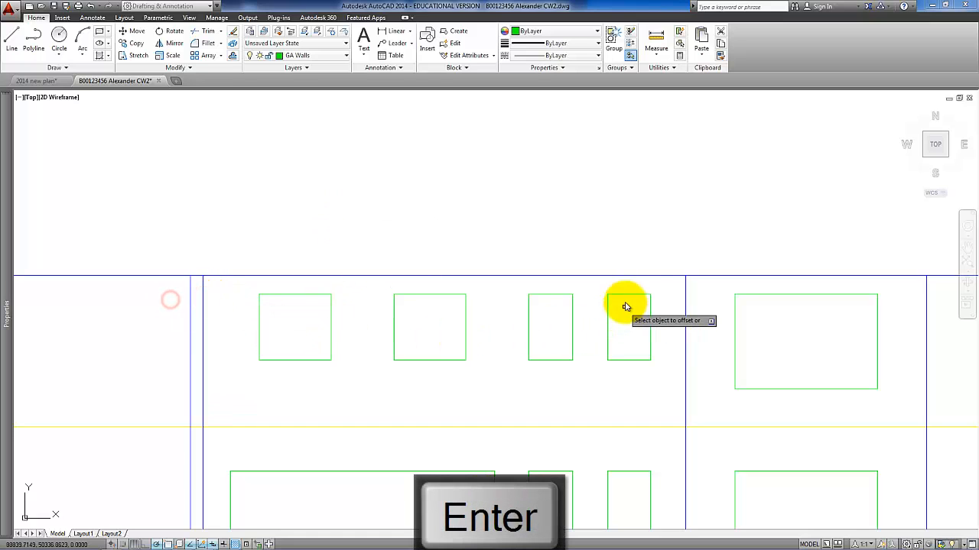
left_click(686, 288)
left_click(708, 286)
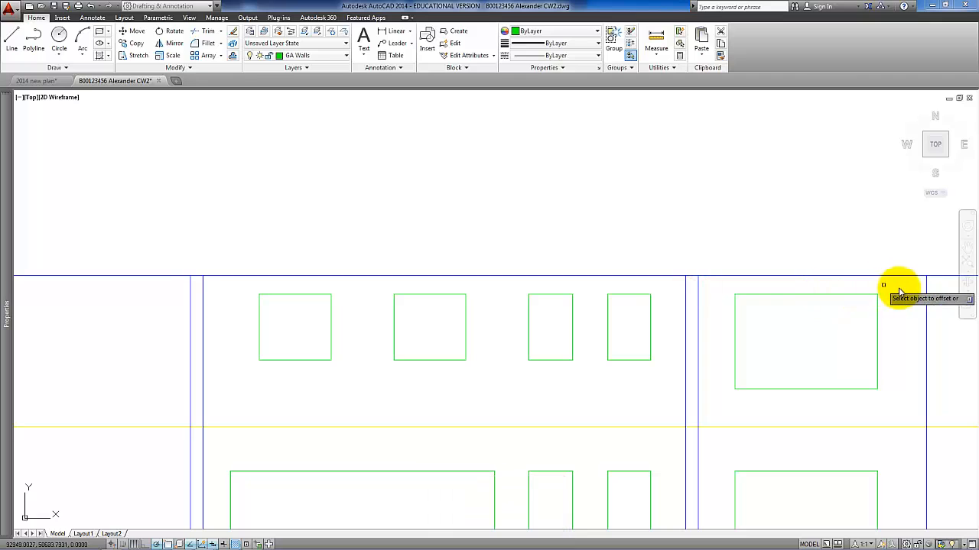
left_click(941, 289)
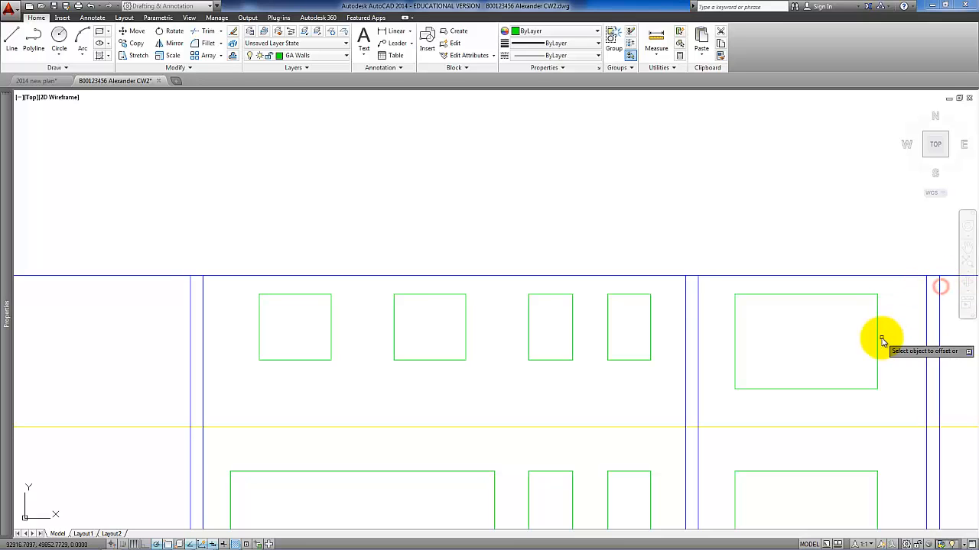
key("Return")
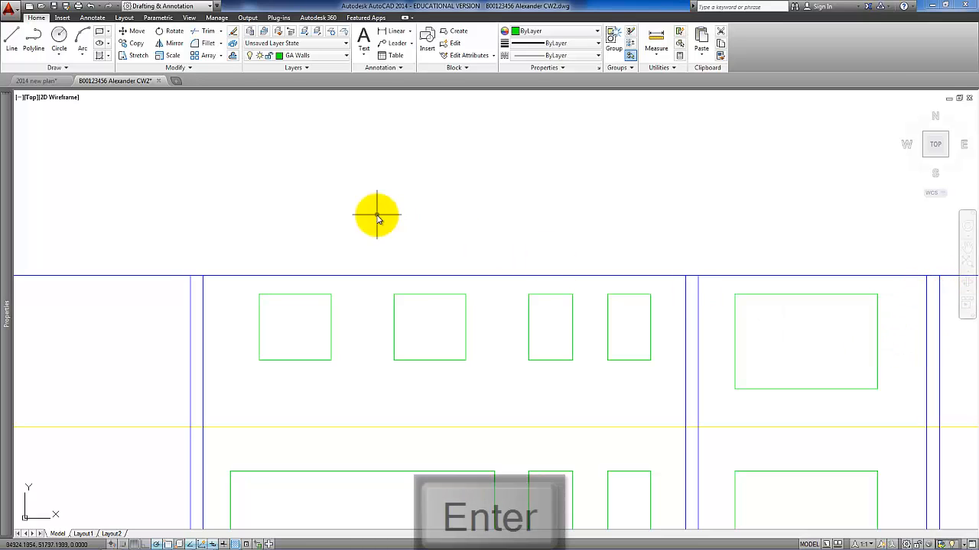
Draw a vertical roof edge line upward from where the leftmost offset line meets the eaves line.
left_click(15, 50)
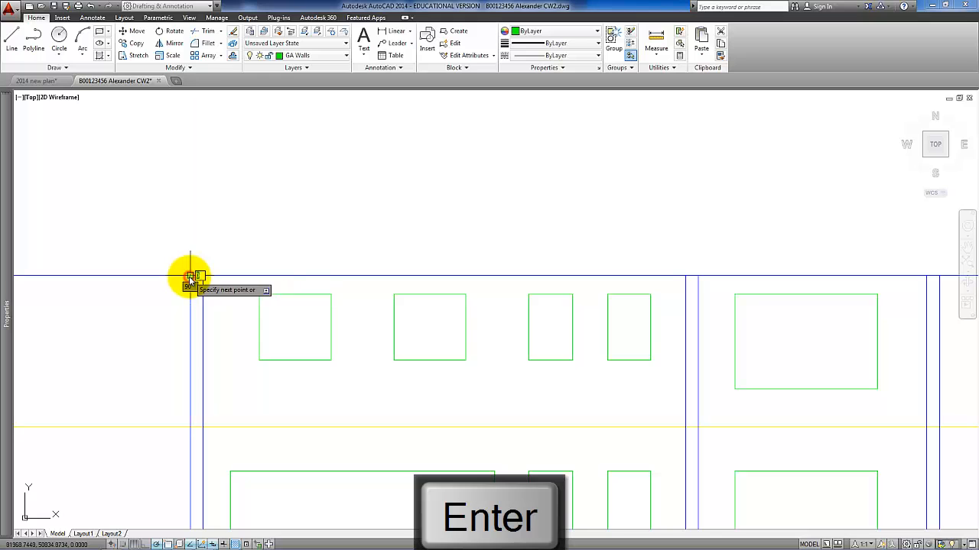
scroll(189, 279, "down", 2)
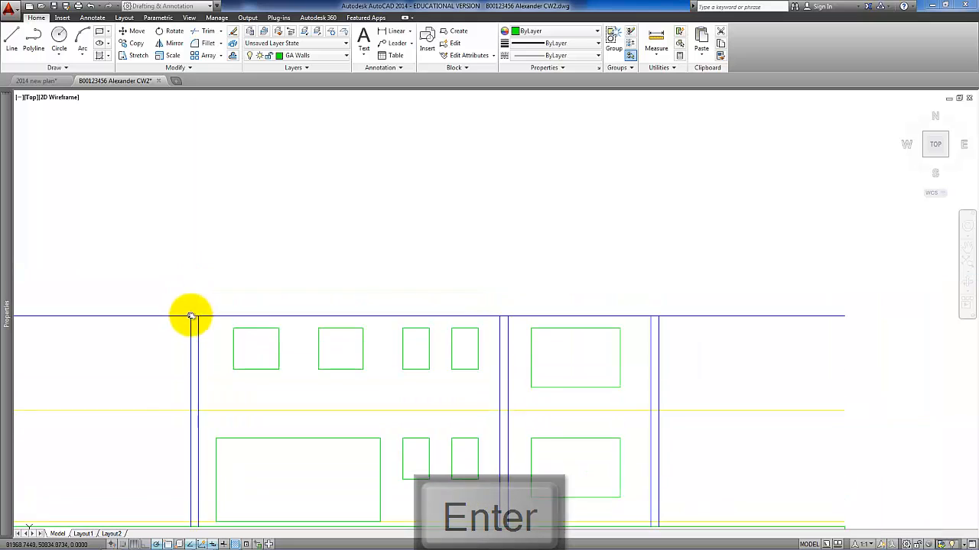
left_click(190, 159)
key("Return")
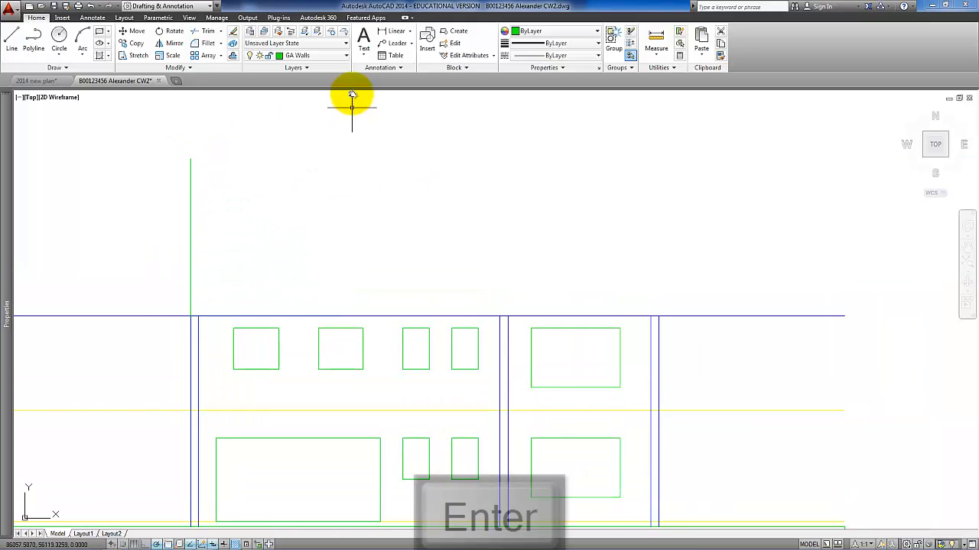
Match the new roof edge line's properties to the eaves line, and make GA Roof the current layer.
left_click(266, 321)
left_click(258, 300)
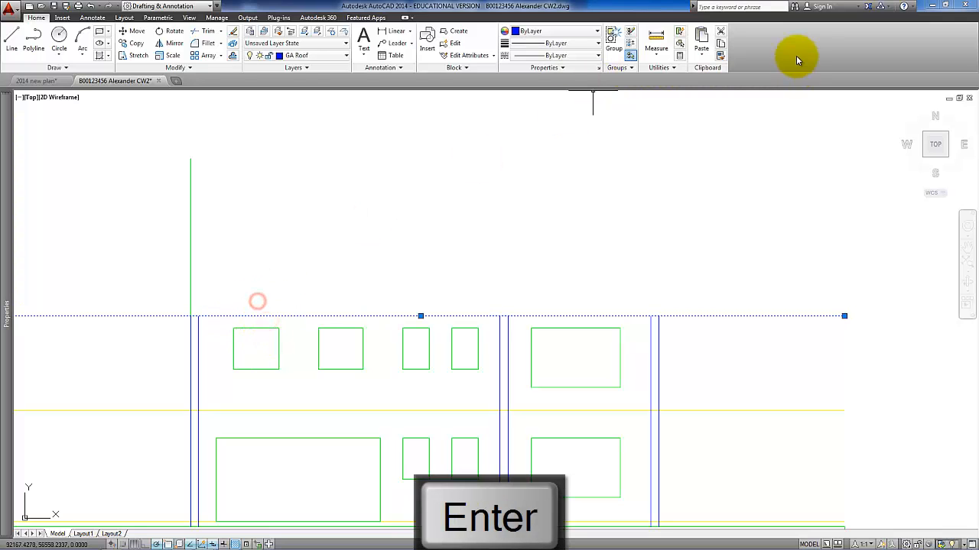
left_click(198, 247)
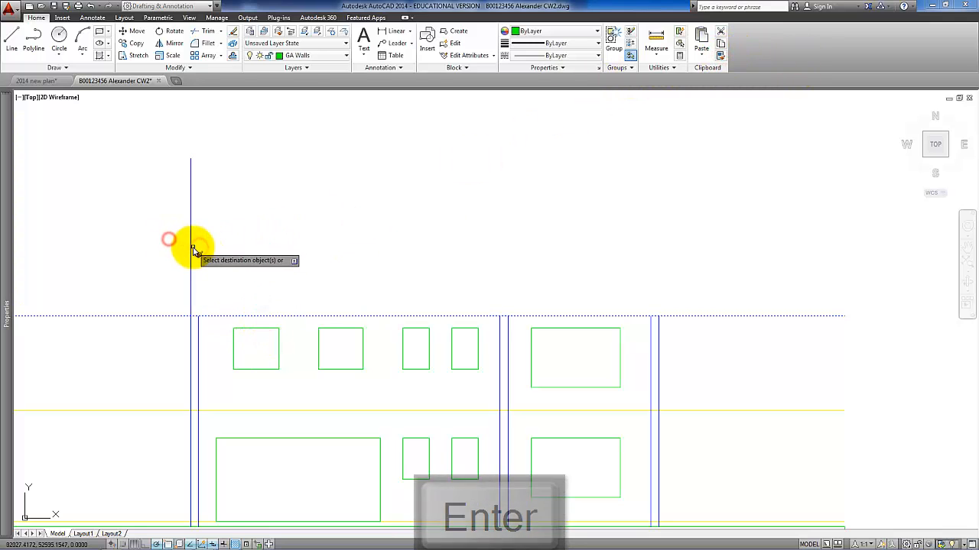
left_click(175, 216)
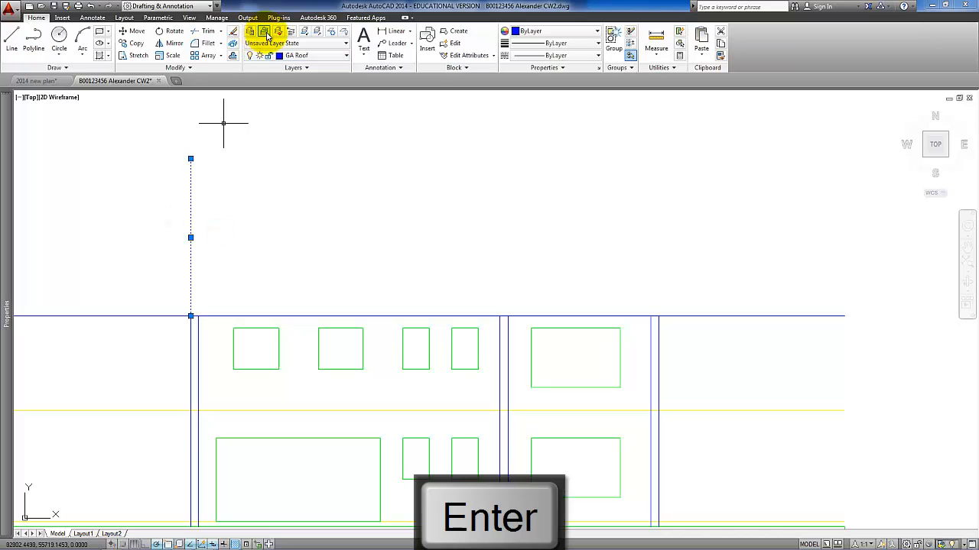
left_click(266, 35)
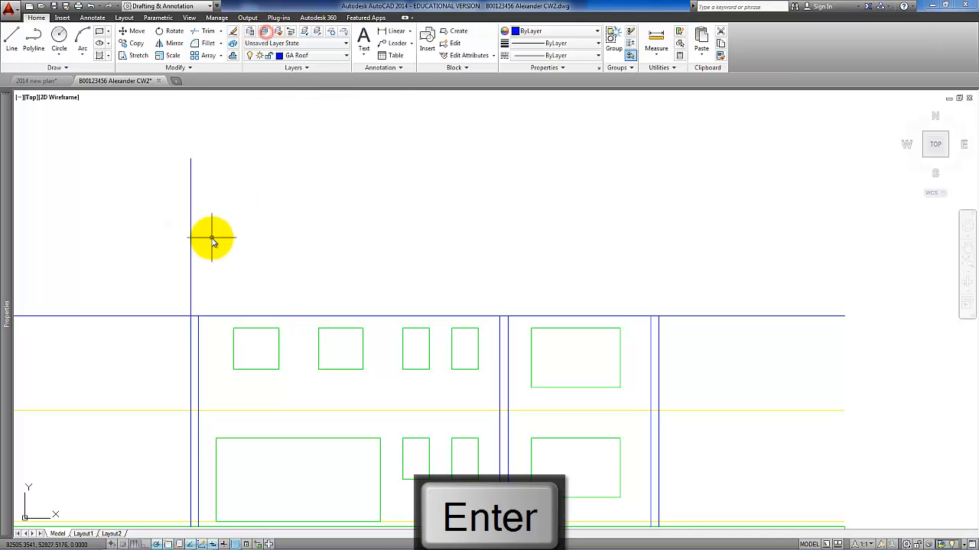
Copy the left roof edge line from its lower end to where the middle offset line meets the eaves line.
left_click(212, 237)
left_click(166, 222)
left_click(132, 46)
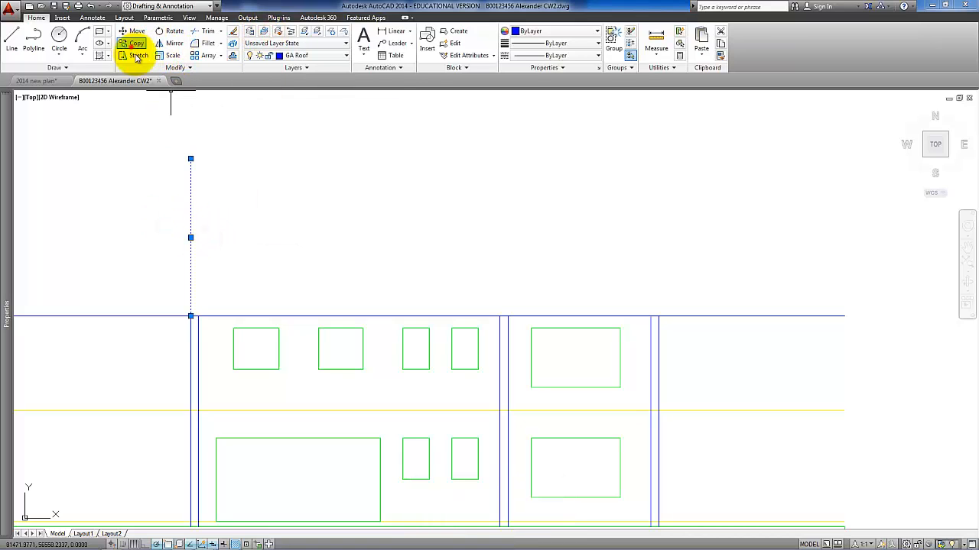
left_click(190, 316)
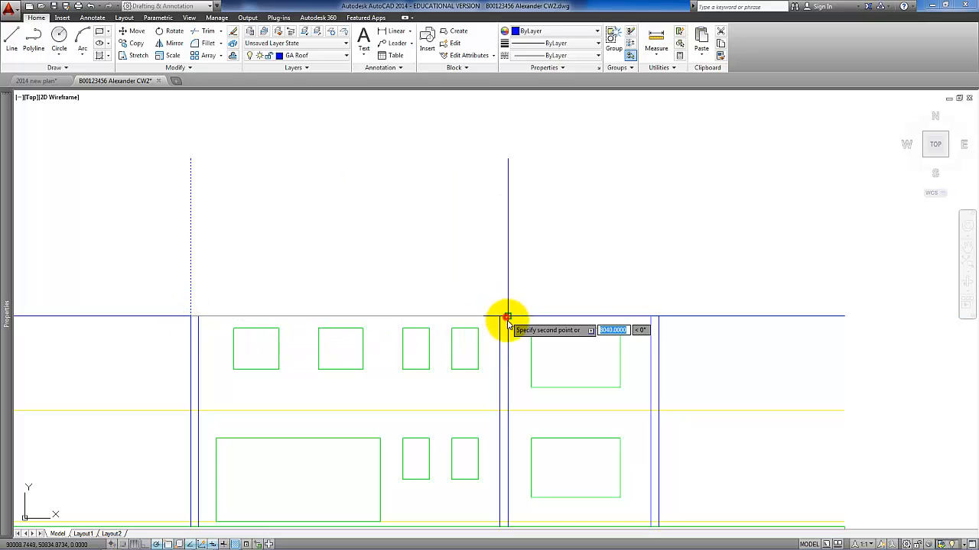
left_click(508, 315)
key("Return")
Delete the left and middle vertical offset lines below the eaves line.
left_click(507, 334)
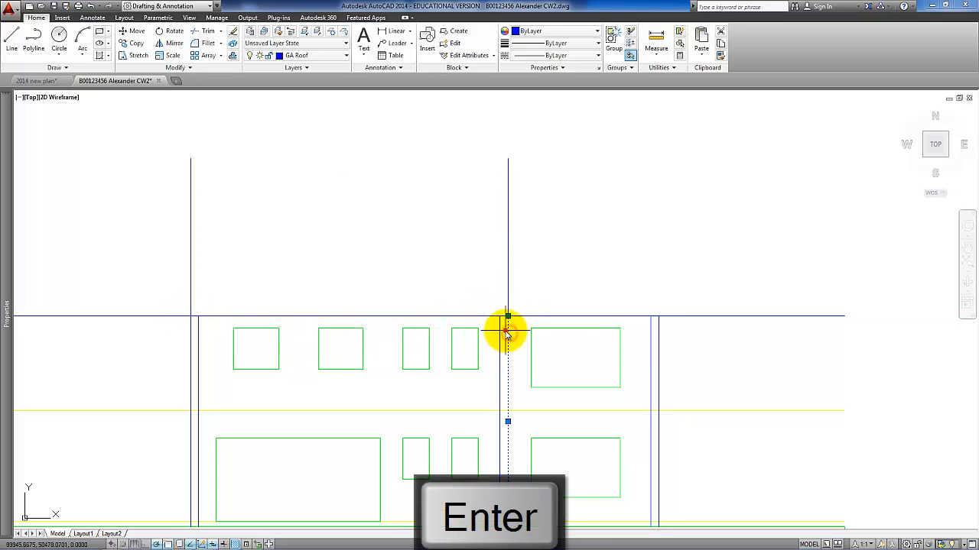
left_click(191, 338)
key("Delete")
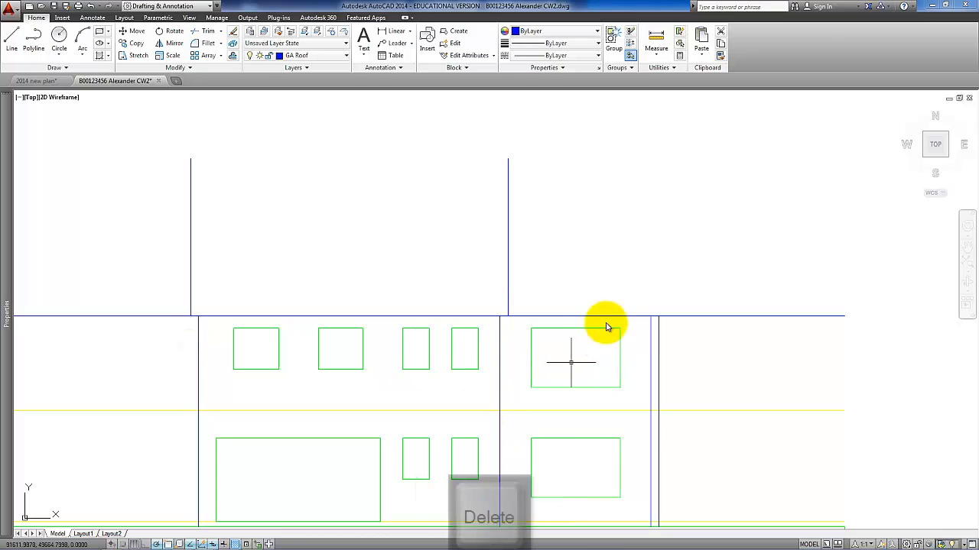
Copy the middle roof edge line from its lower end to where the rightmost offset line meets the eaves line, and delete that offset line.
left_click(566, 262)
left_click(490, 245)
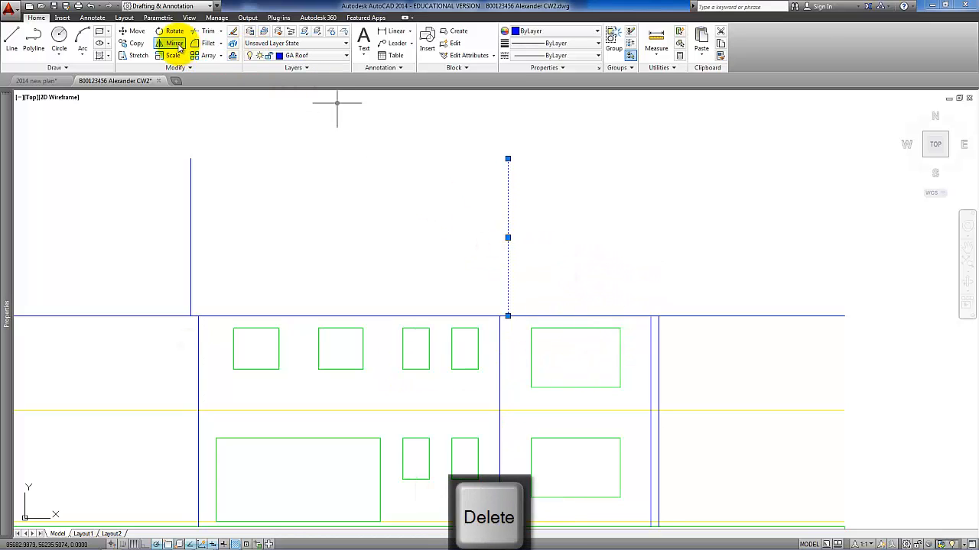
left_click(137, 44)
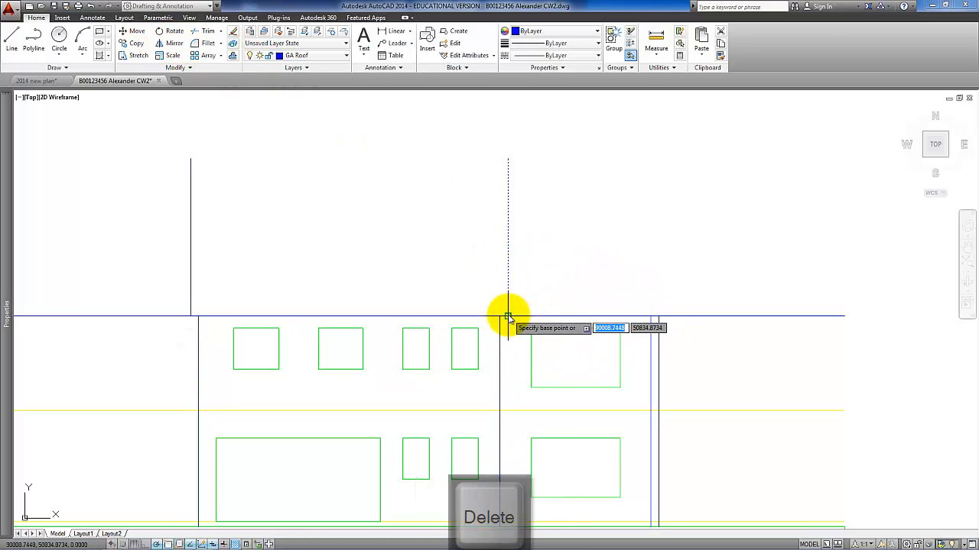
left_click(508, 316)
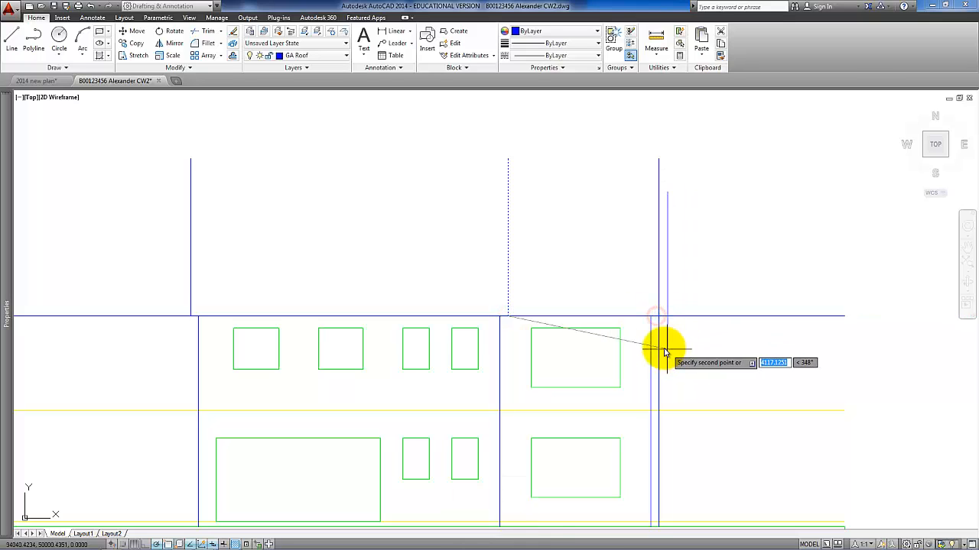
left_click(659, 343)
key("Return")
left_click(659, 343)
key("Delete")
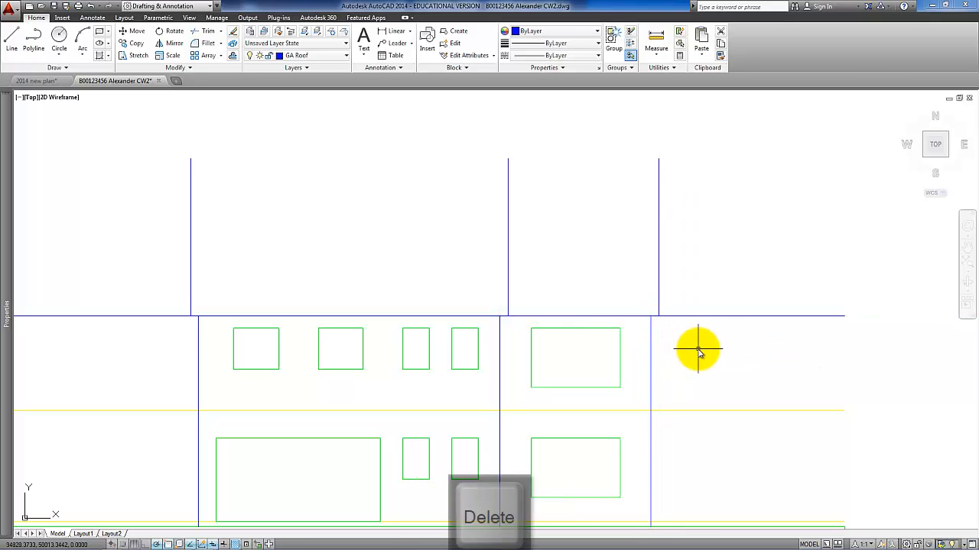
Set the colour of the three vertical wall lines below the eaves to ByLayer.
left_click(669, 403)
left_click(187, 394)
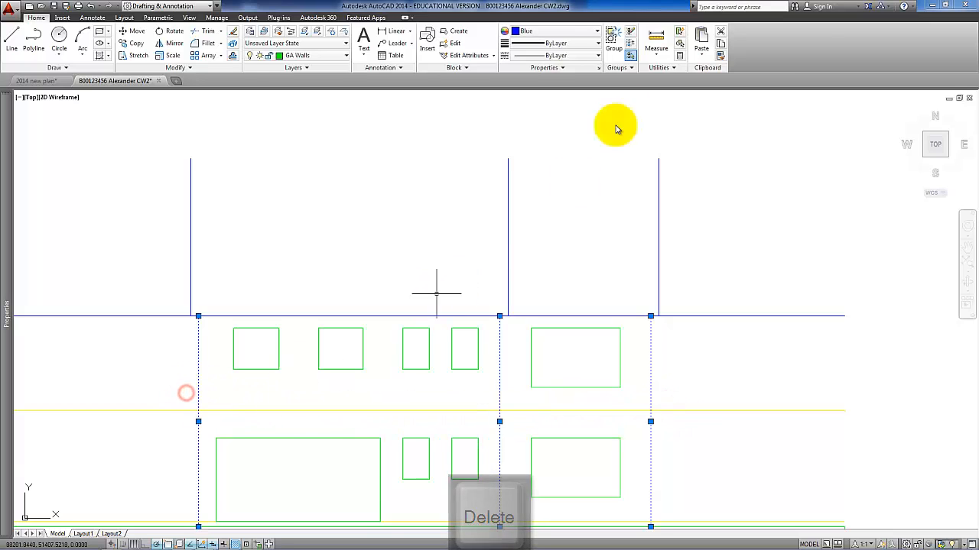
left_click(598, 31)
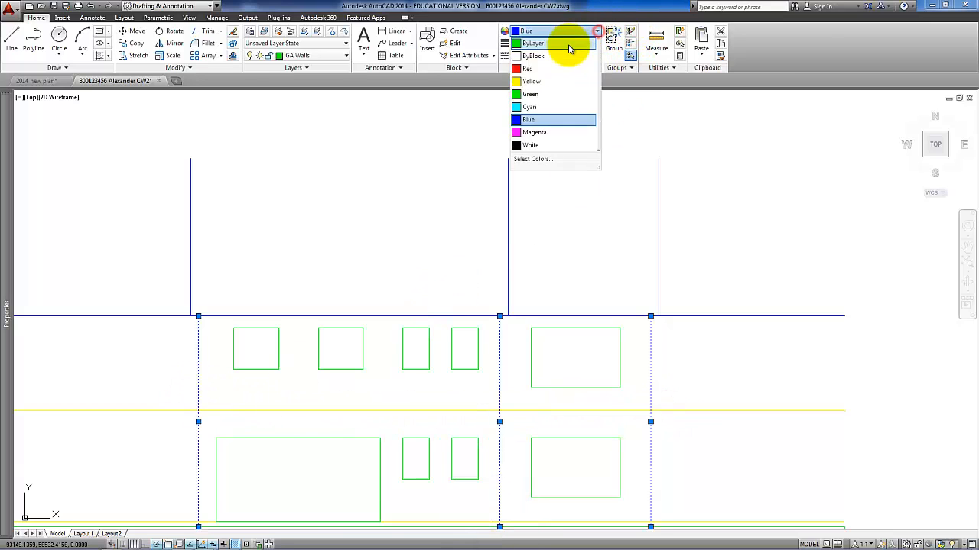
left_click(566, 42)
key("Escape")
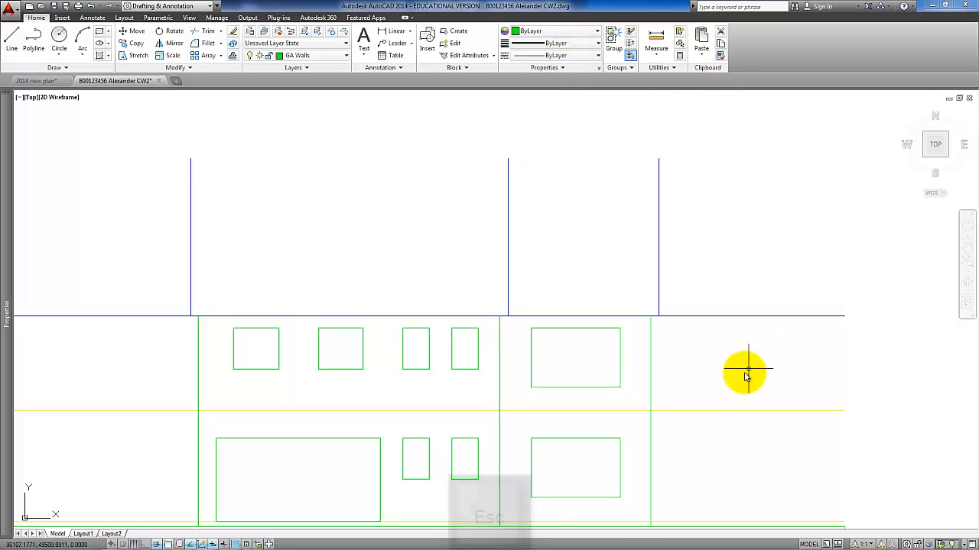
Offset the horizontal eaves line upward by 200.
left_click(231, 55)
type("200")
key("Return")
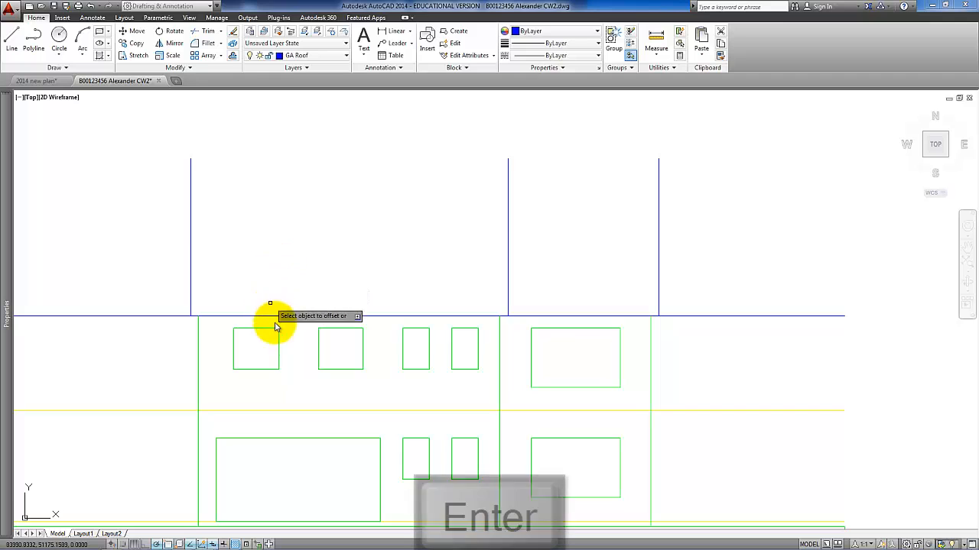
left_click(294, 315)
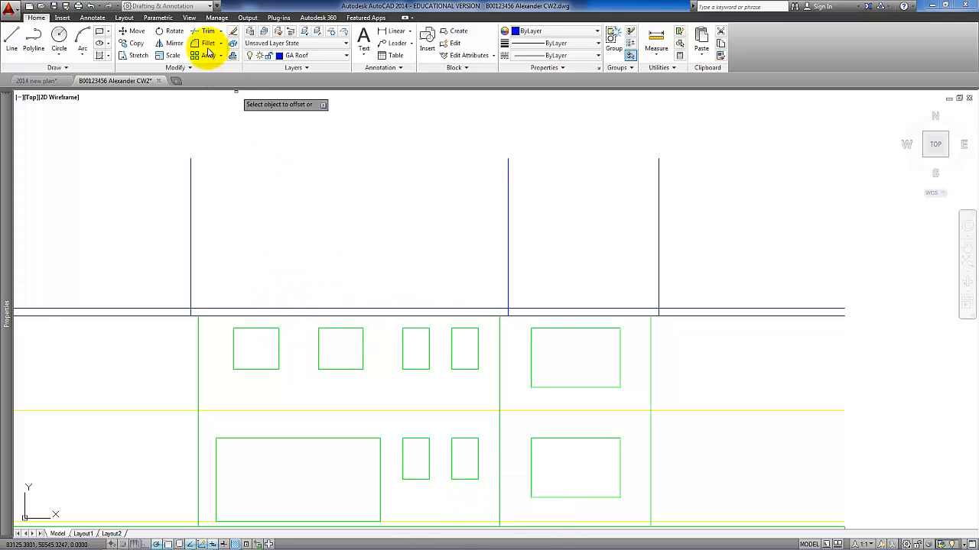
Trim both horizontal eaves lines so they span only between the left and middle vertical roof edges.
left_click(205, 35)
left_click(531, 267)
left_click(157, 225)
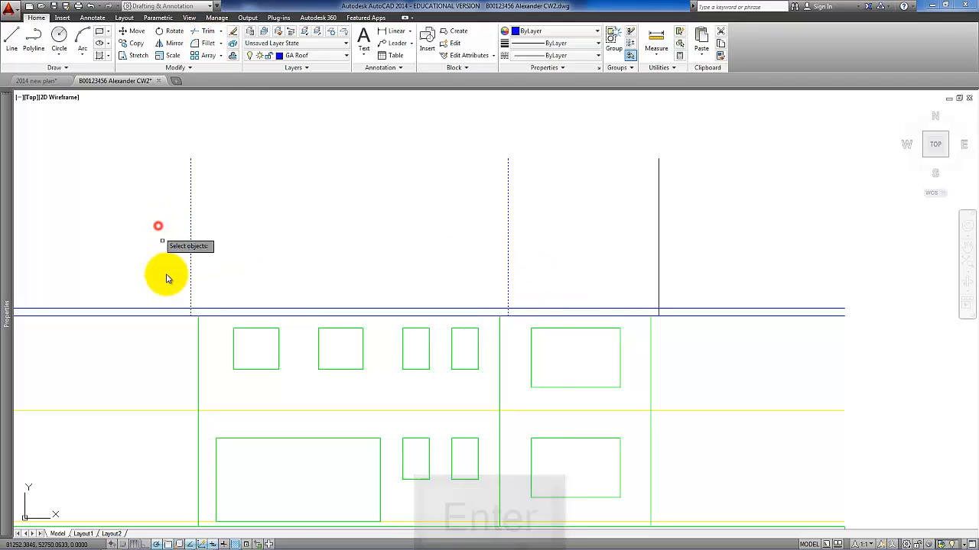
right_click(163, 325)
left_click(162, 324)
left_click(153, 293)
left_click(525, 324)
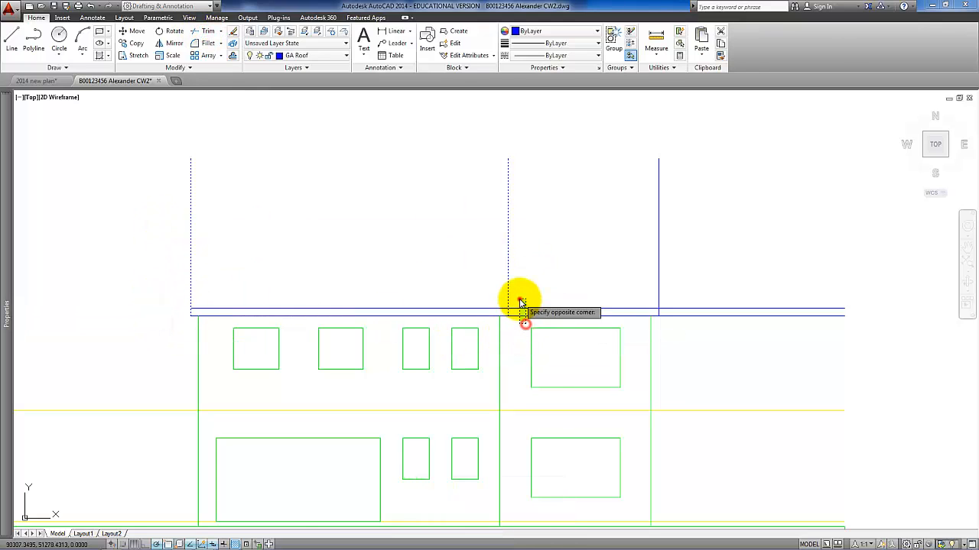
right_click(523, 310)
scroll(551, 321, "up", 3)
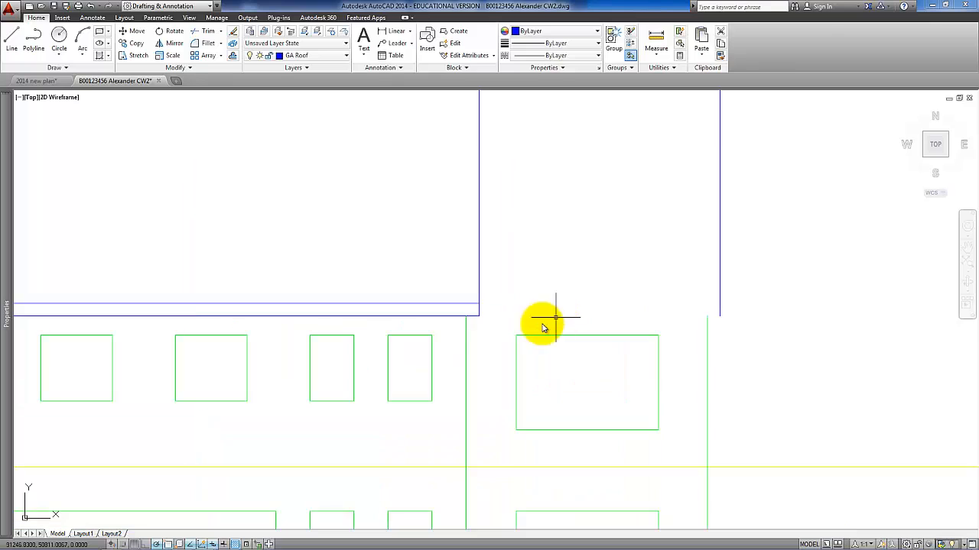
scroll(474, 330, "down", 3)
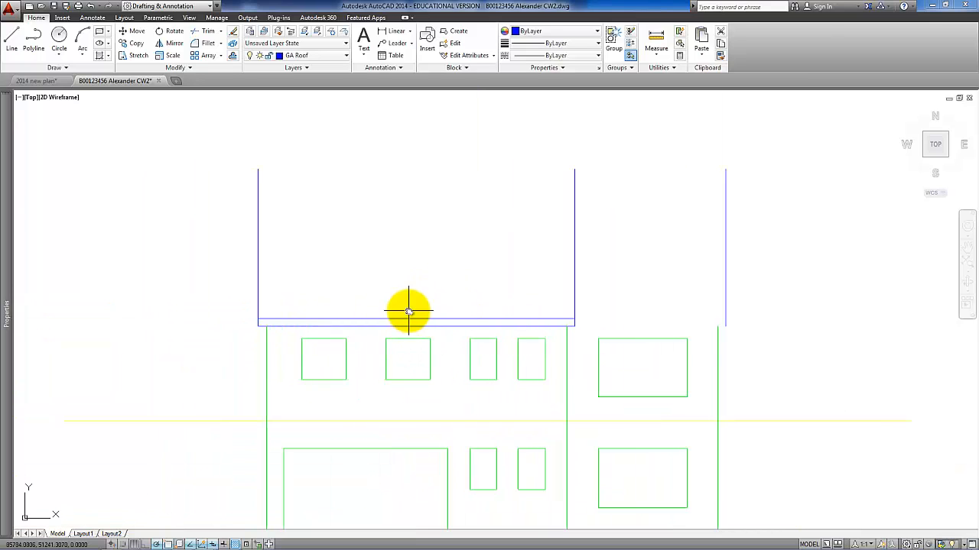
Offset the left wall line inward by 75, and offset the resulting line inward by 75 again.
scroll(399, 289, "up", 2)
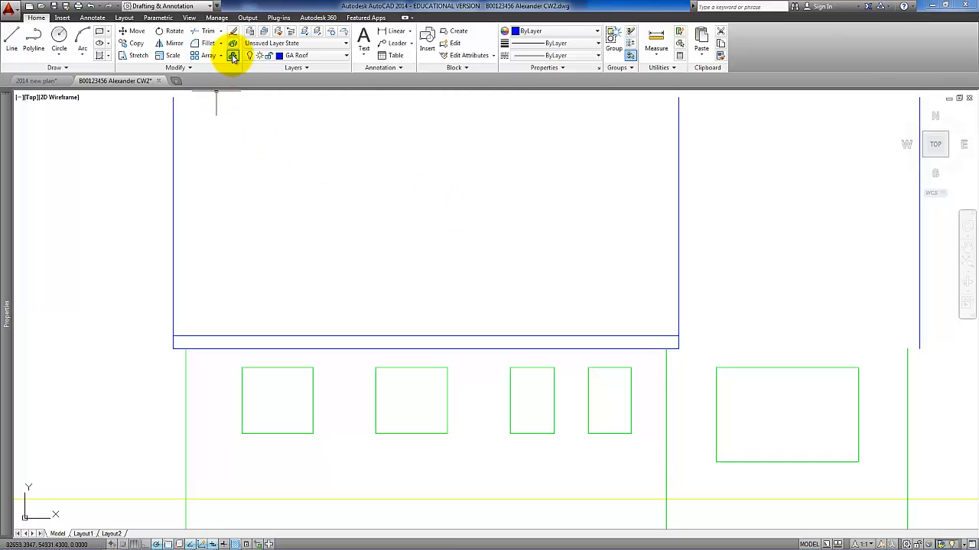
middle_click_drag(254, 193, 255, 99)
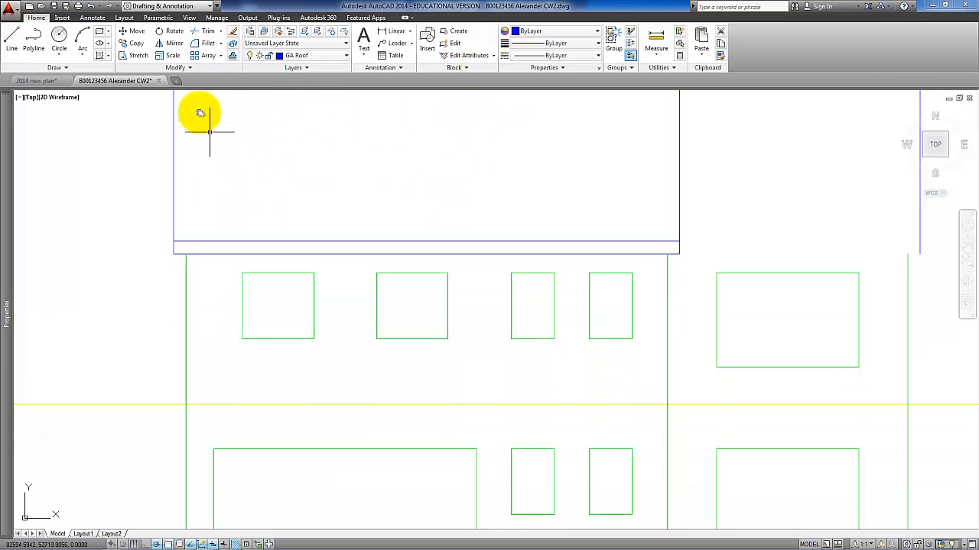
left_click(232, 55)
middle_click_drag(242, 280, 245, 160)
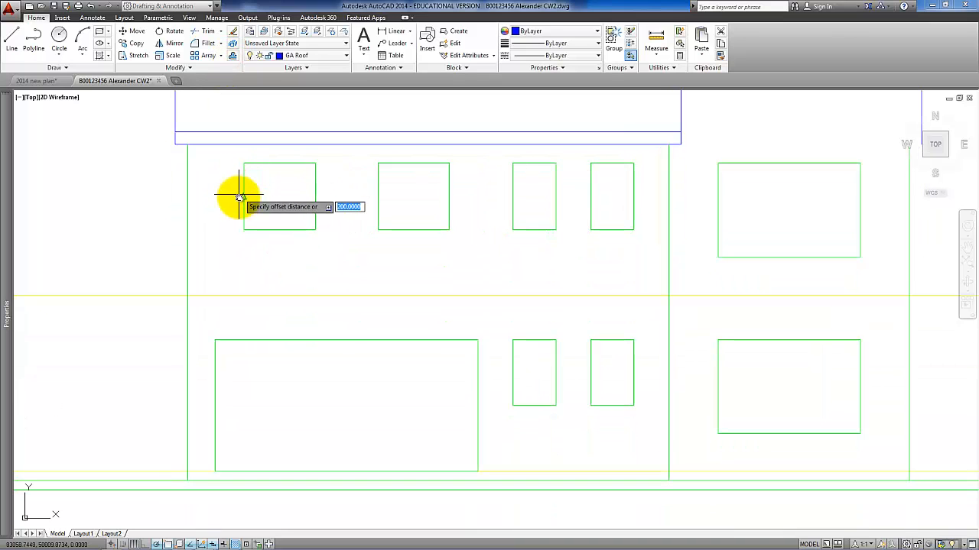
type("7")
key("Return")
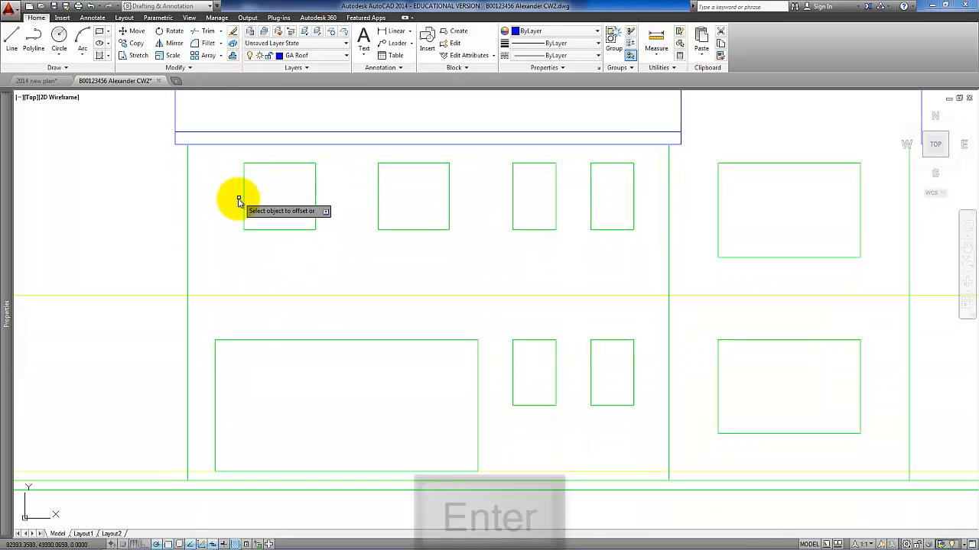
left_click(189, 186)
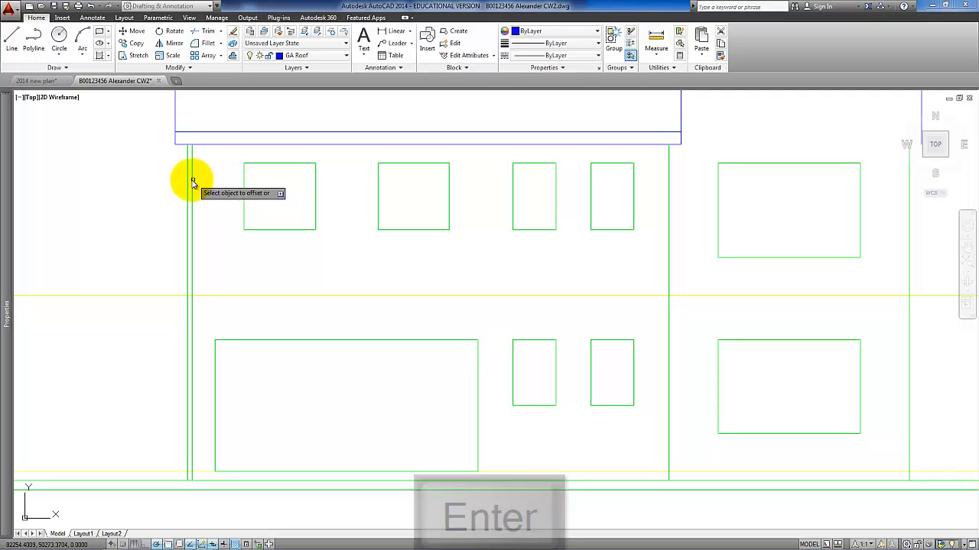
left_click(191, 181)
left_click(228, 184)
key("Return")
Set the colour of the two new vertical lines beside the left wall to Red.
scroll(200, 158, "up", 3)
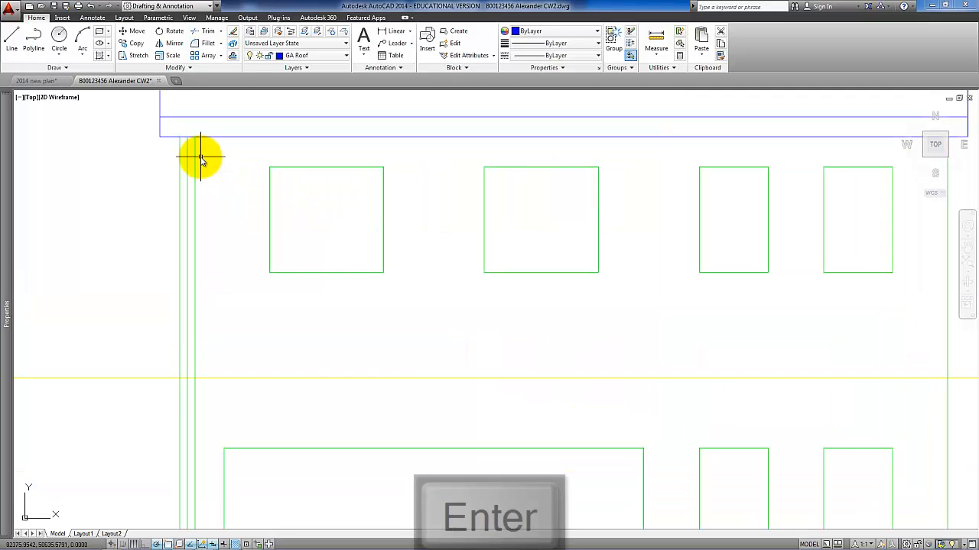
left_click(202, 149)
left_click(185, 152)
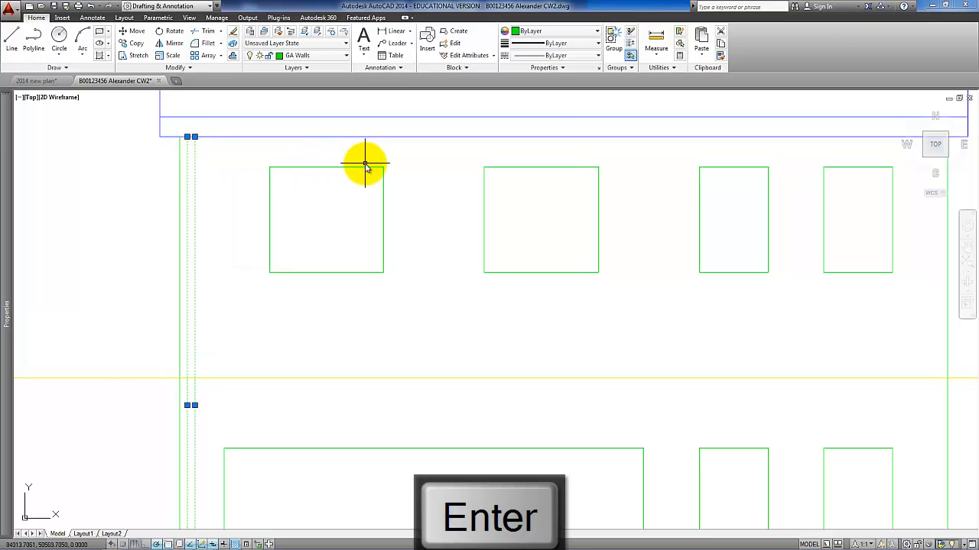
left_click(598, 31)
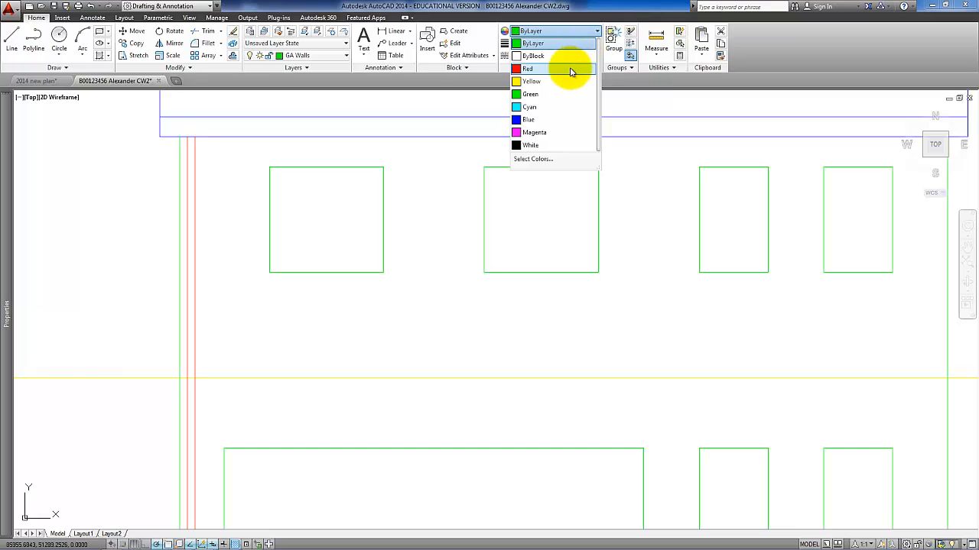
left_click(570, 69)
key("Escape")
Offset the upper of the two horizontal eaves lines downward by 50.
middle_click_drag(269, 166, 246, 249)
scroll(185, 182, "up", 4)
middle_click_drag(192, 196, 271, 221)
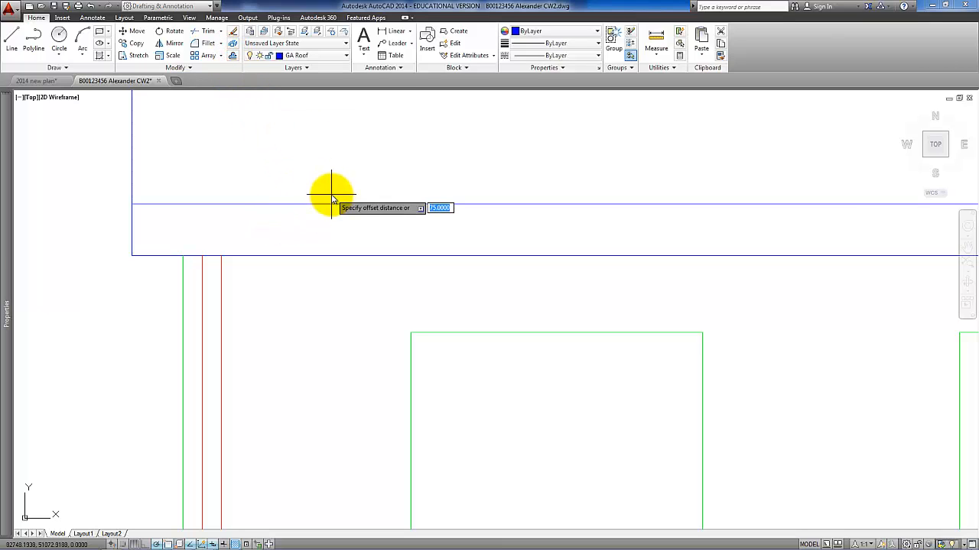
type("50")
key("Return")
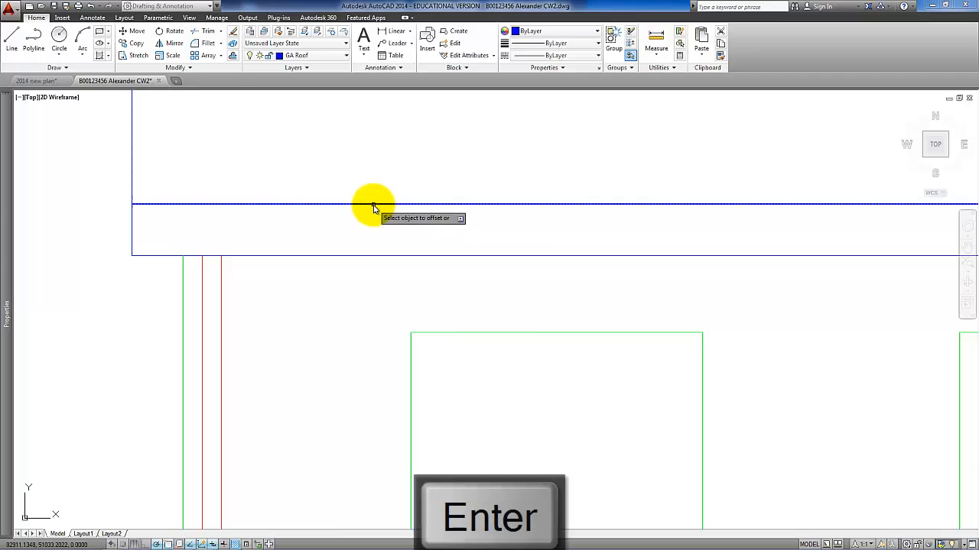
left_click(372, 204)
left_click(379, 227)
key("Return")
Offset the new line between the two eaves lines downward by 70.
key("Return")
type("7")
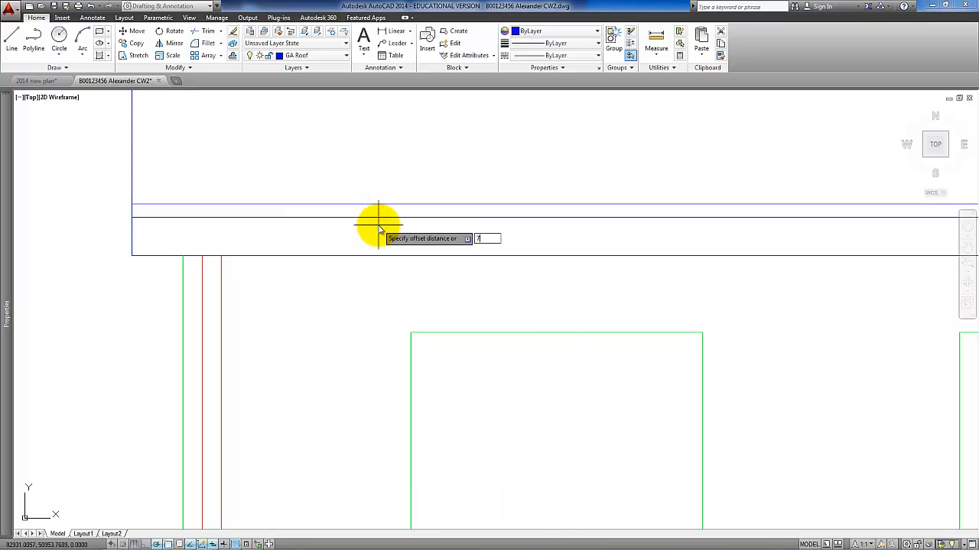
type("0")
key("Return")
left_click(382, 218)
left_click(388, 232)
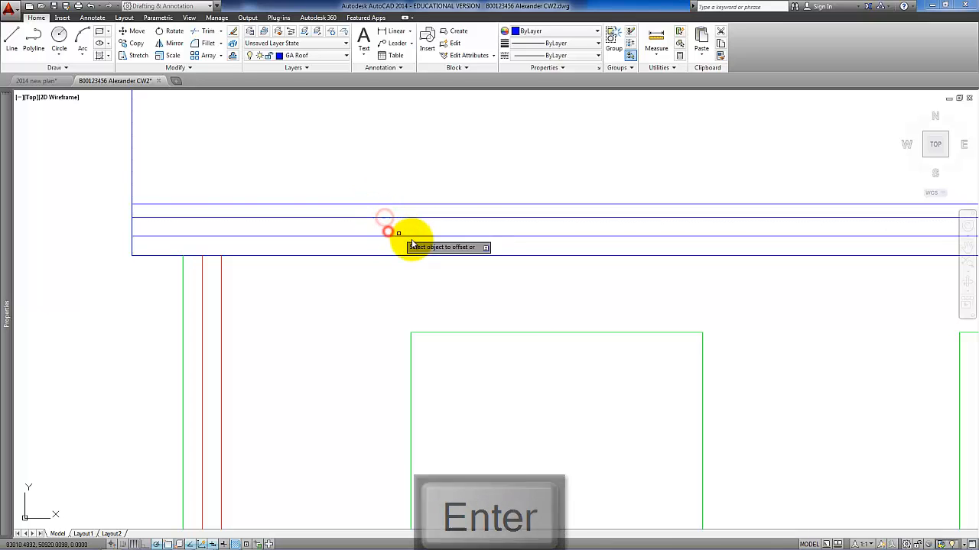
Set the colour of the two new horizontal lines between the eaves lines to Red.
left_click(403, 211)
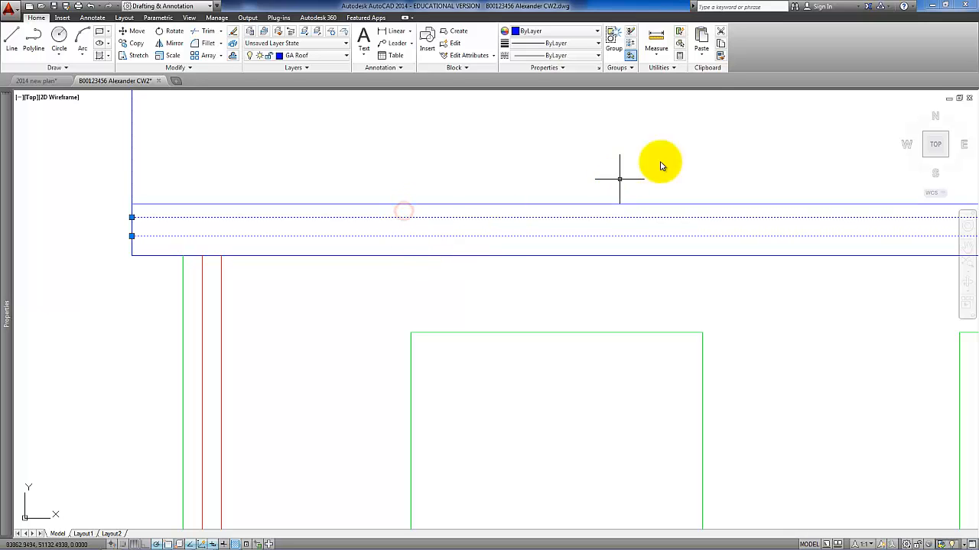
left_click(581, 32)
left_click(545, 68)
key("Escape")
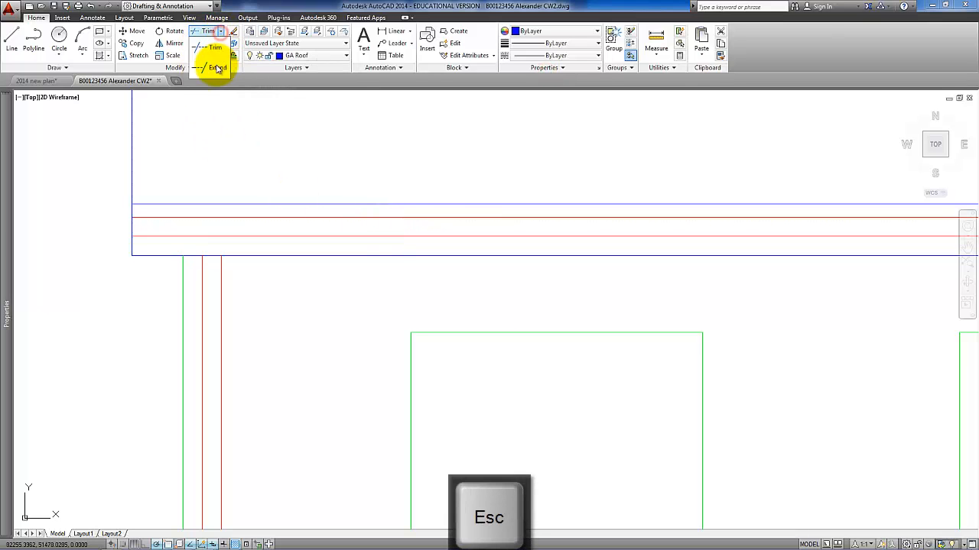
Extend the two red vertical lines beside the left wall up to the lower red horizontal line.
left_click(218, 68)
left_click(232, 229)
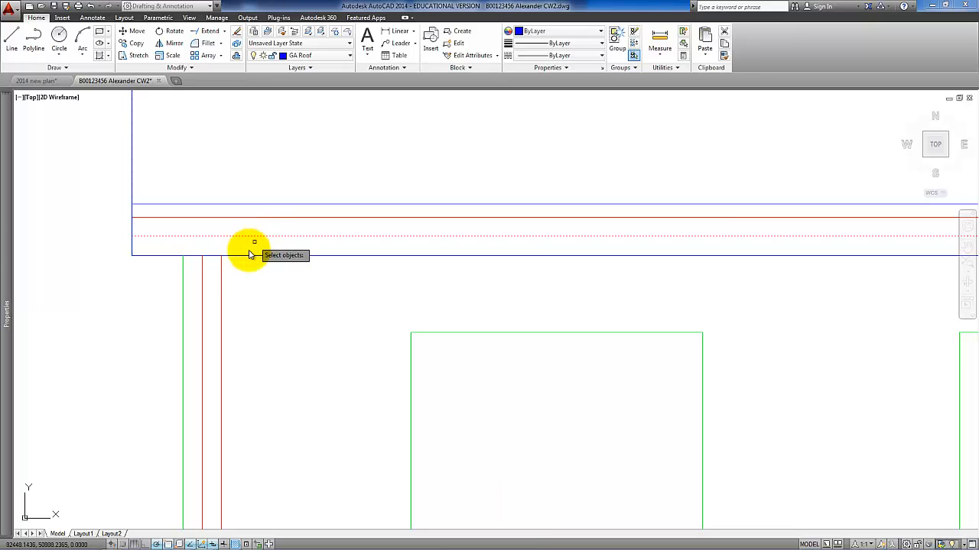
key("Return")
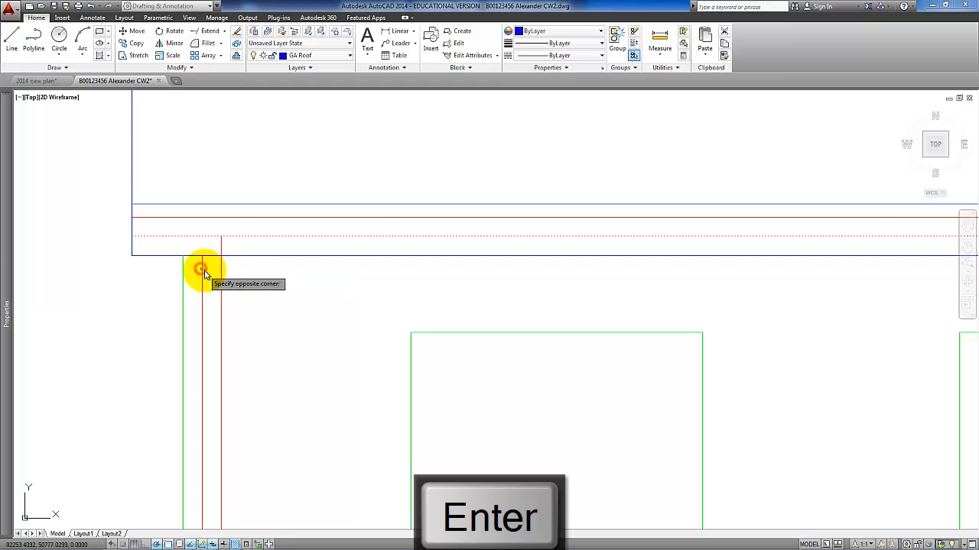
left_click(205, 271)
key("Return")
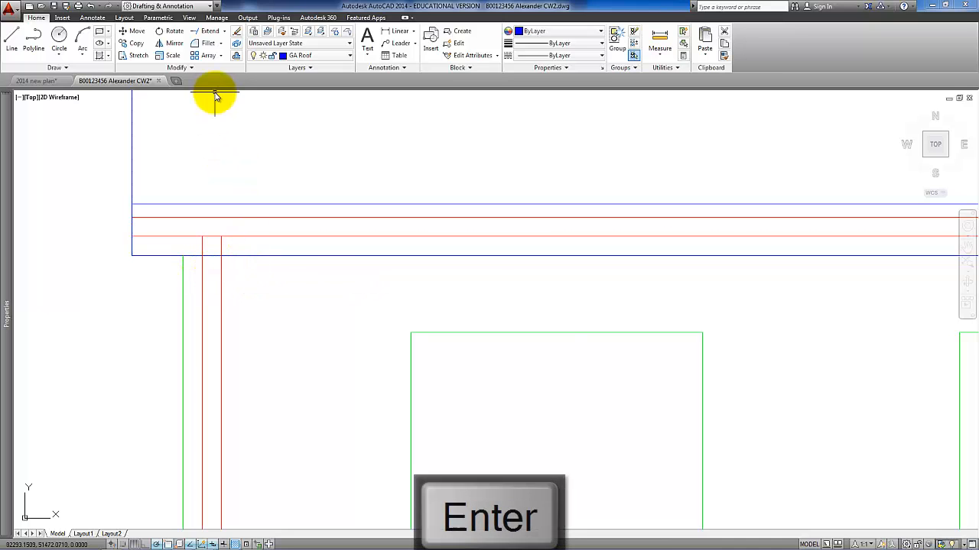
Trim away the part of the lower eaves line between the two red vertical lines.
left_click(220, 45)
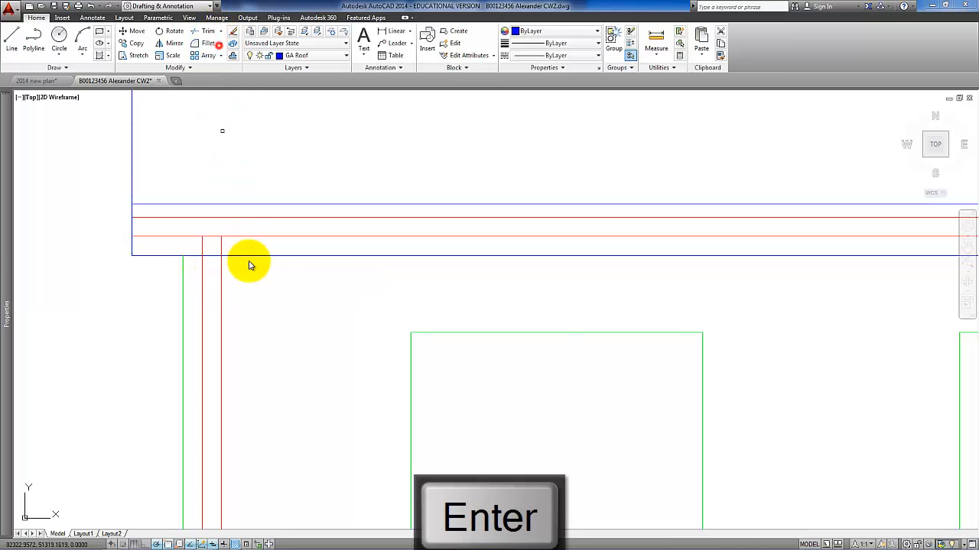
left_click(247, 278)
left_click(198, 248)
key("Return")
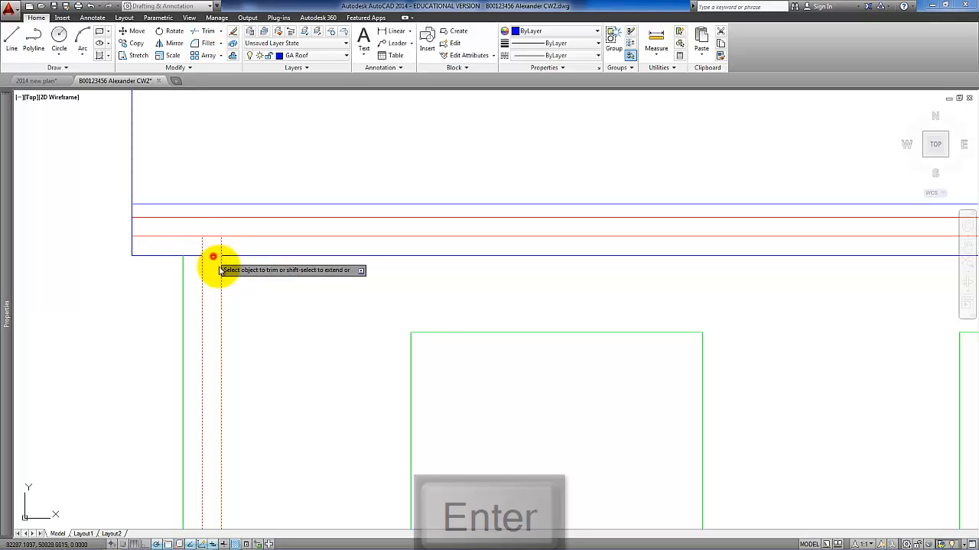
left_click(212, 256)
key("Return")
Mirror the two red downpipe lines about the midpoint of the eaves to the right-hand wall, keeping the originals.
scroll(235, 291, "down", 4)
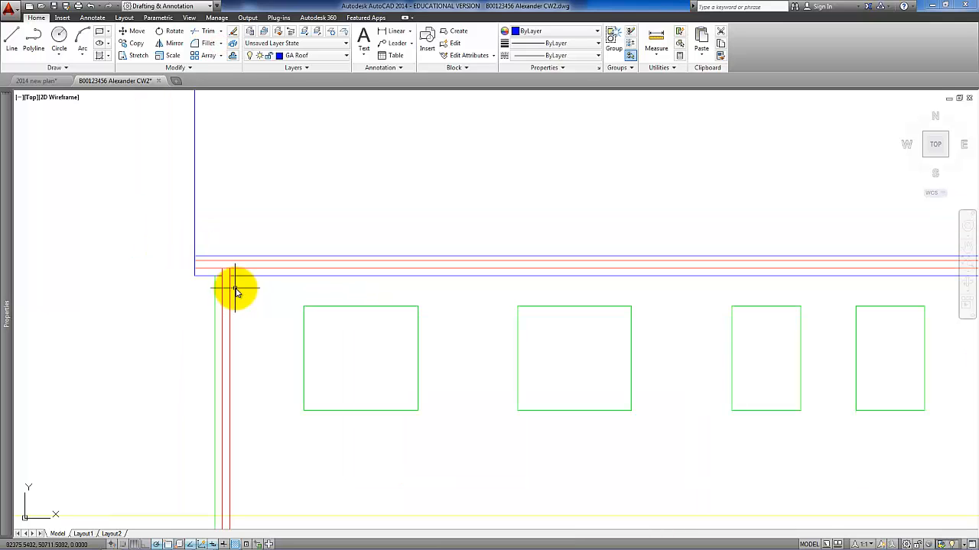
left_click(221, 291)
scroll(240, 289, "down", 2)
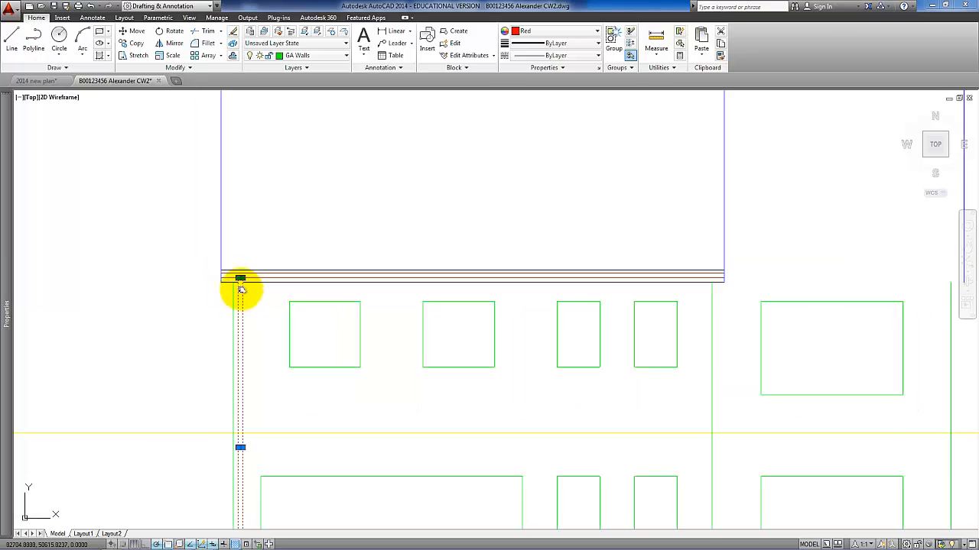
middle_click_drag(240, 289, 182, 232)
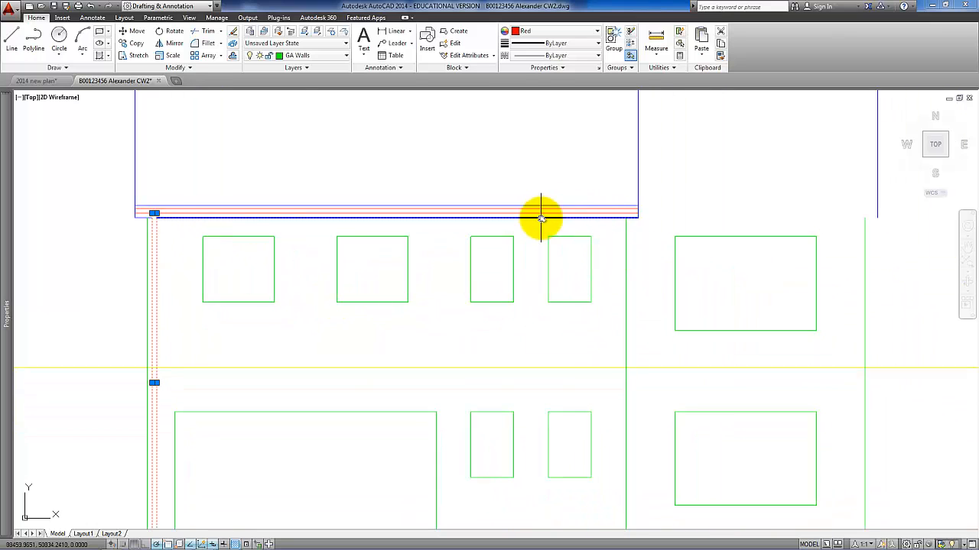
left_click(175, 44)
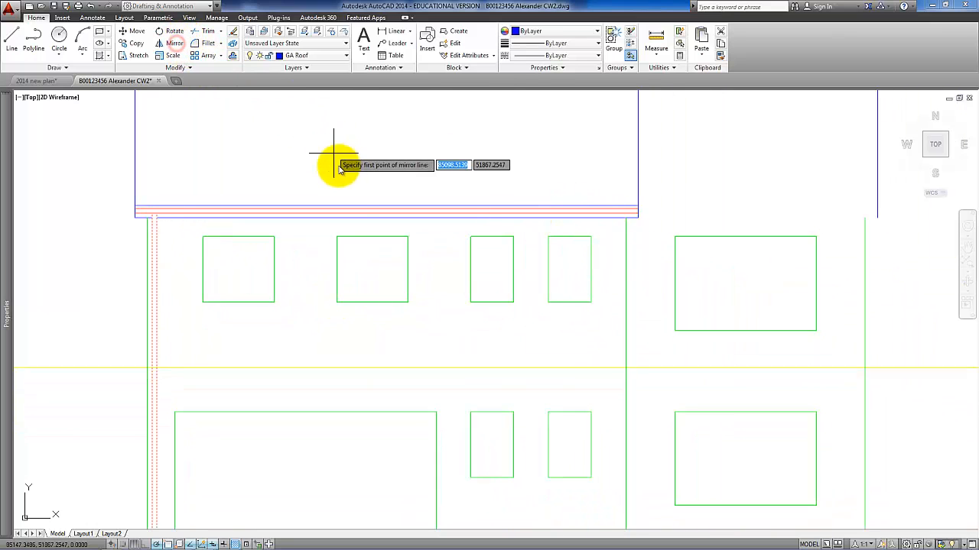
left_click(385, 207)
left_click(385, 184)
key("Return")
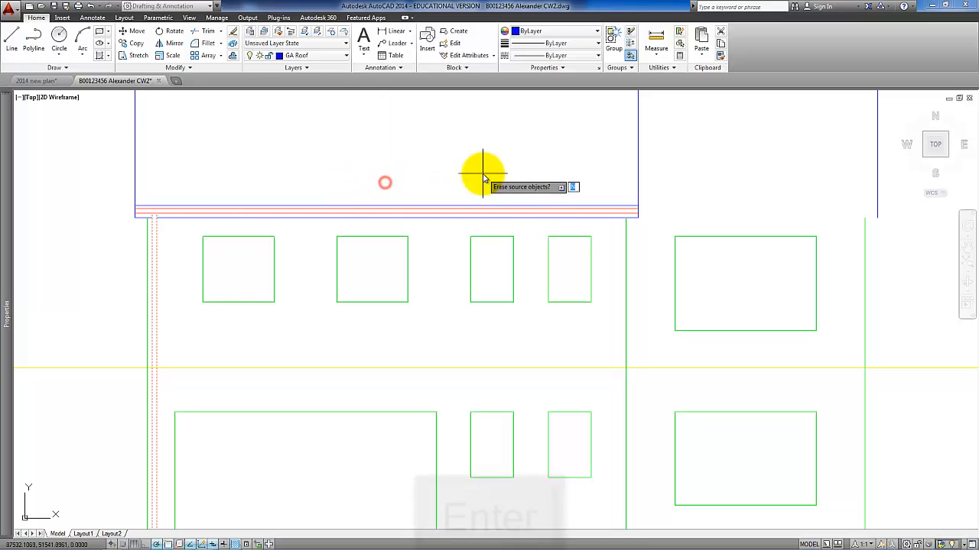
Trim away the part of the lower eaves line between the two mirrored red downpipe lines.
left_click(205, 31)
scroll(651, 226, "up", 2)
scroll(650, 226, "up", 2)
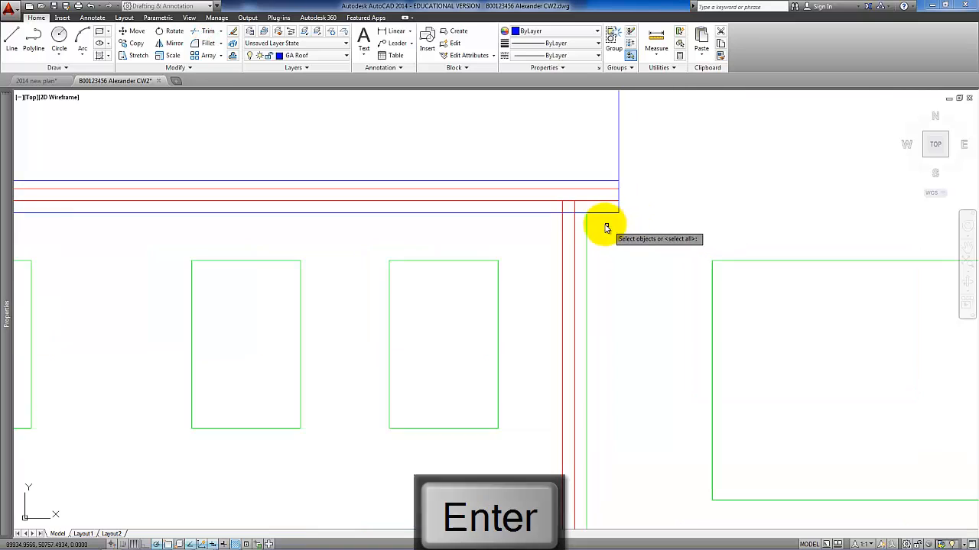
key("Return")
left_click(570, 215)
scroll(573, 257, "down", 4)
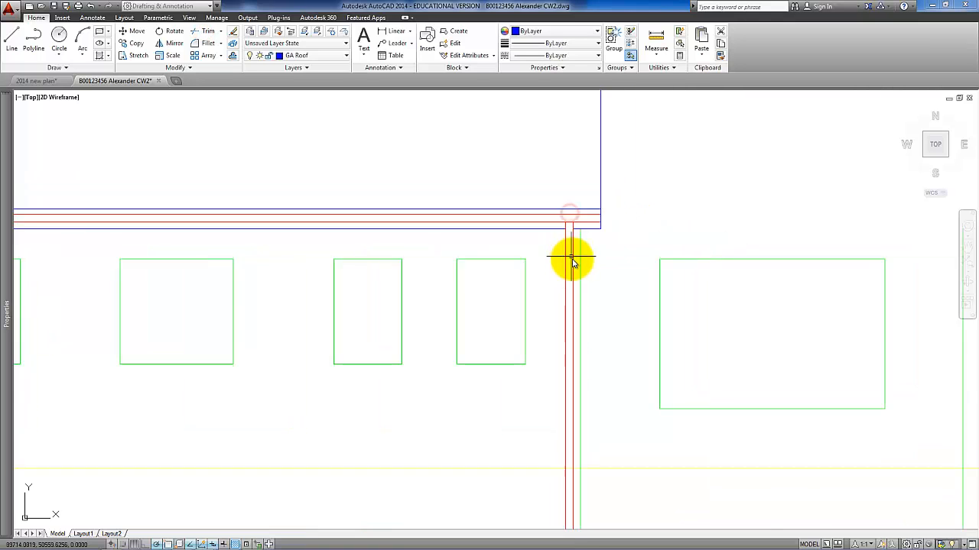
Explode the upper-left window rectangle into separate lines.
scroll(579, 284, "up", 3)
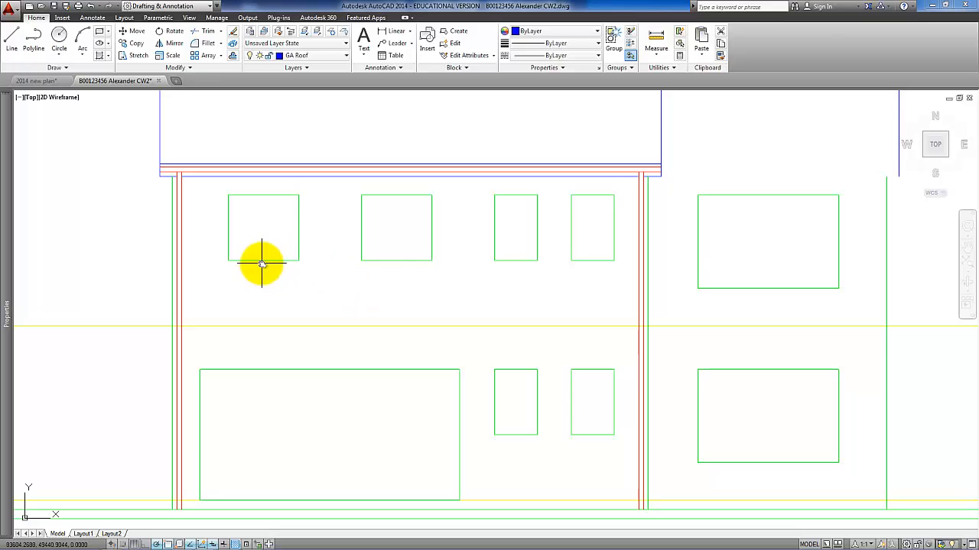
scroll(261, 264, "up", 2)
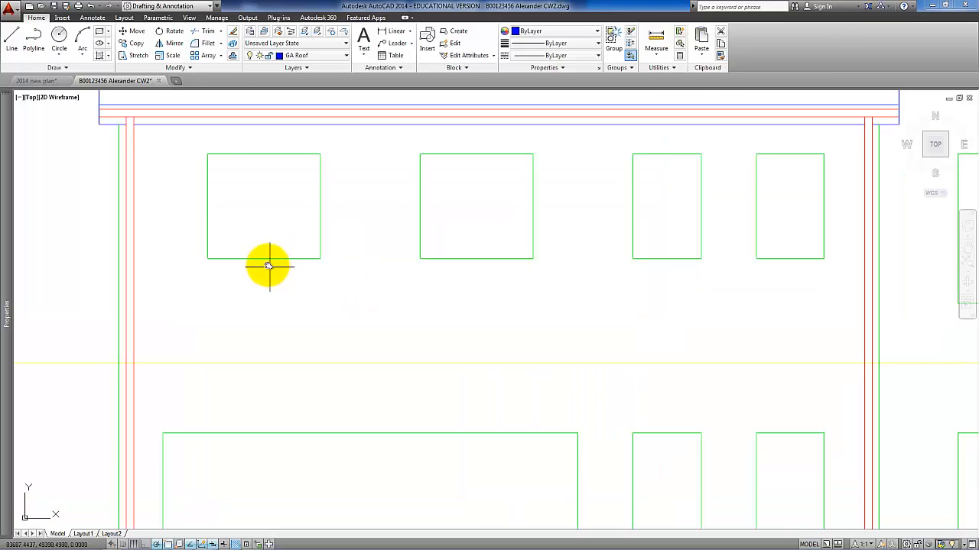
left_click(249, 181)
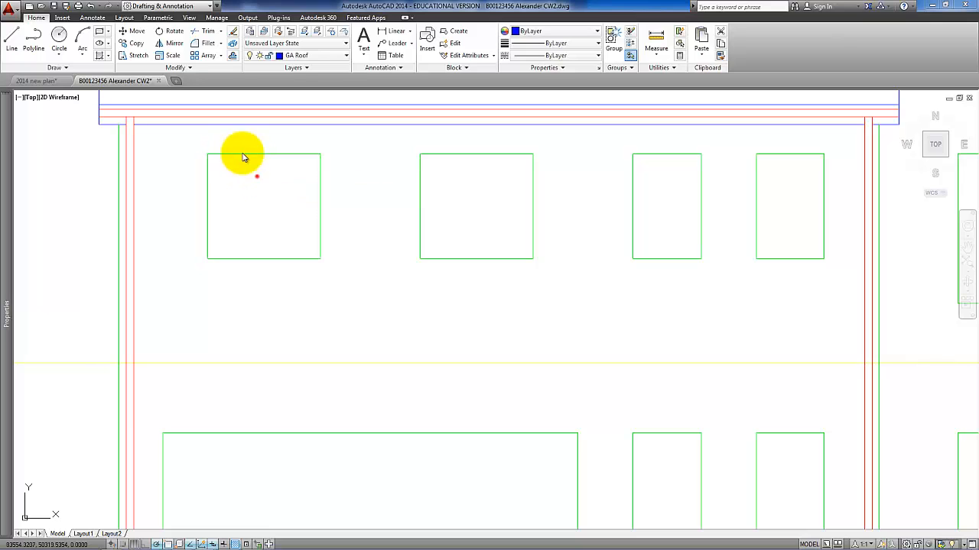
left_click(238, 144)
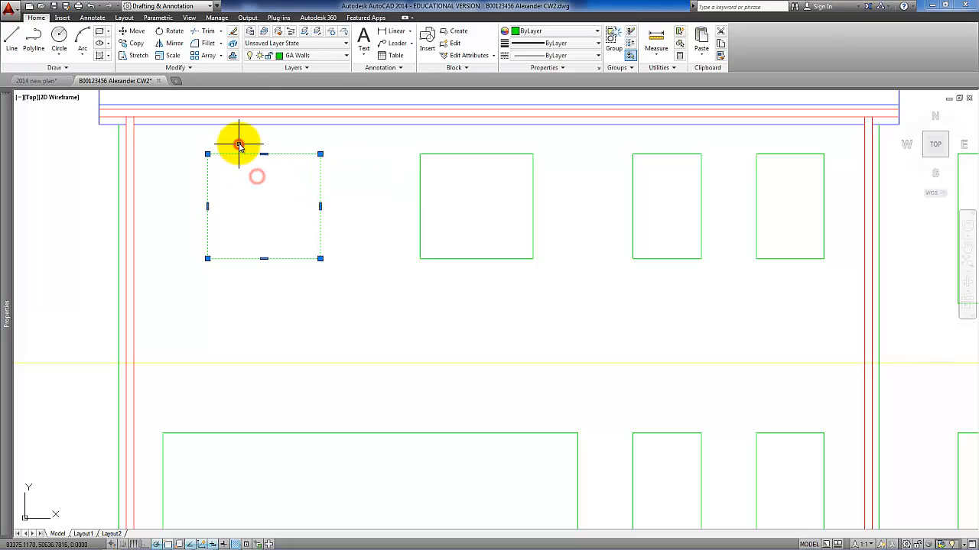
left_click(234, 45)
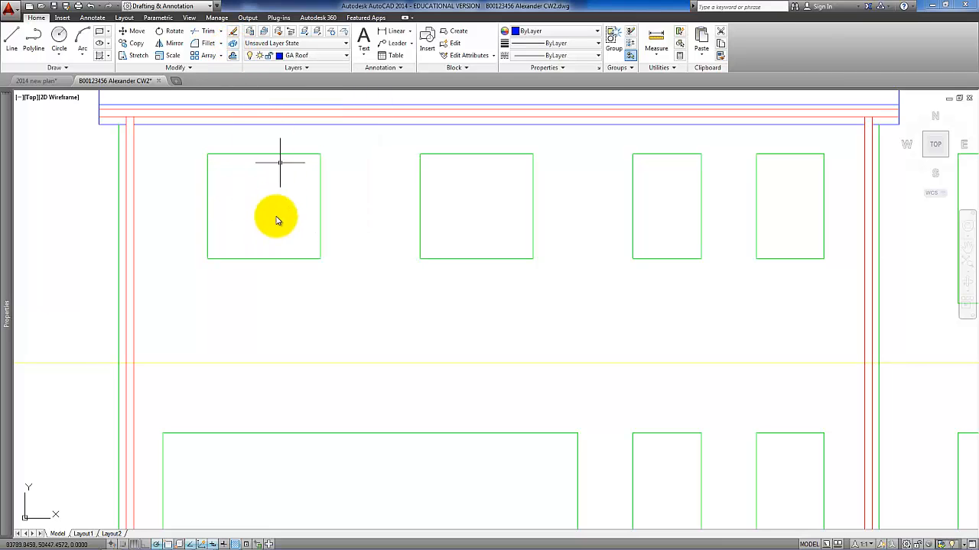
Offset the bottom edge of the upper-left window downward by 140.
scroll(268, 237, "up", 2)
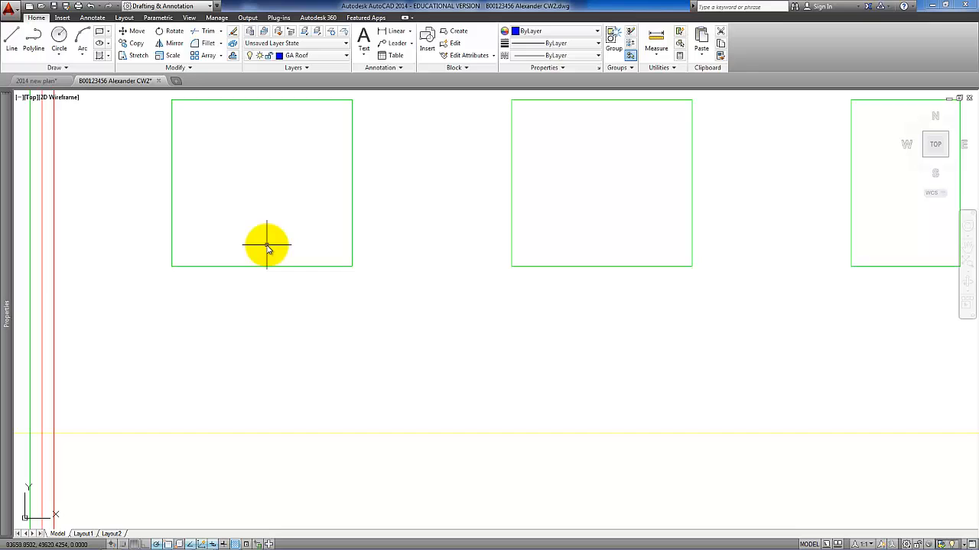
left_click(233, 56)
type("140")
key("Return")
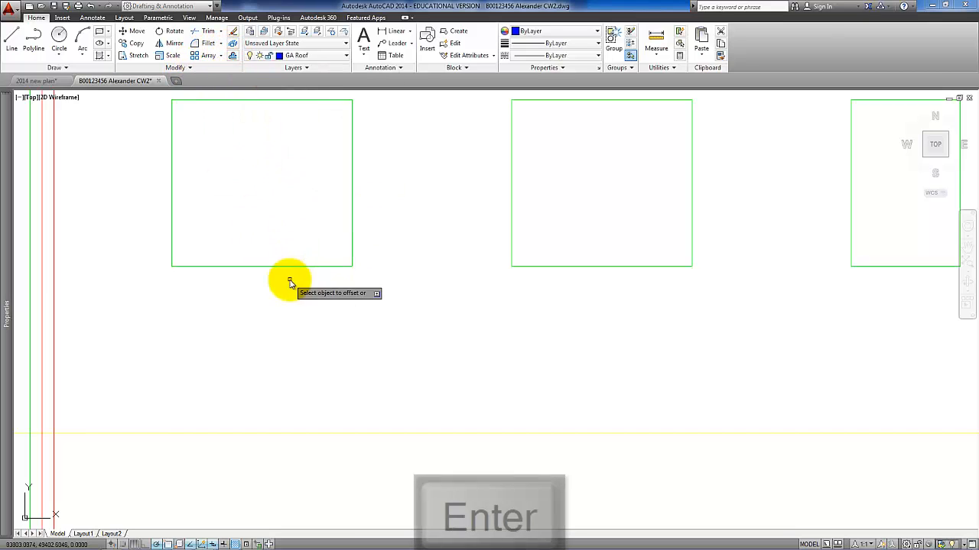
left_click(296, 266)
left_click(303, 304)
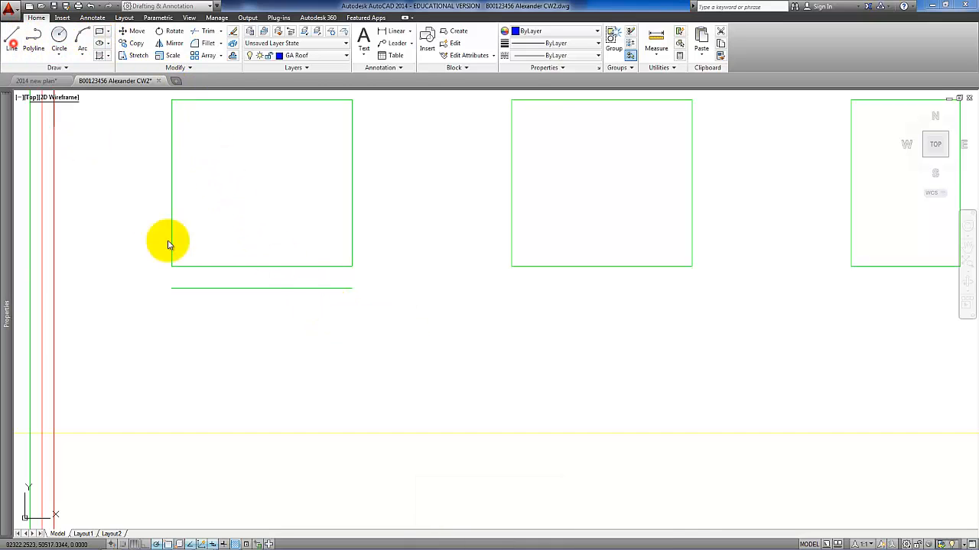
Make GA Walls the current layer and draw a vertical line from the upper-left window's lower left corner down to the offset line.
left_click(343, 55)
left_click(321, 203)
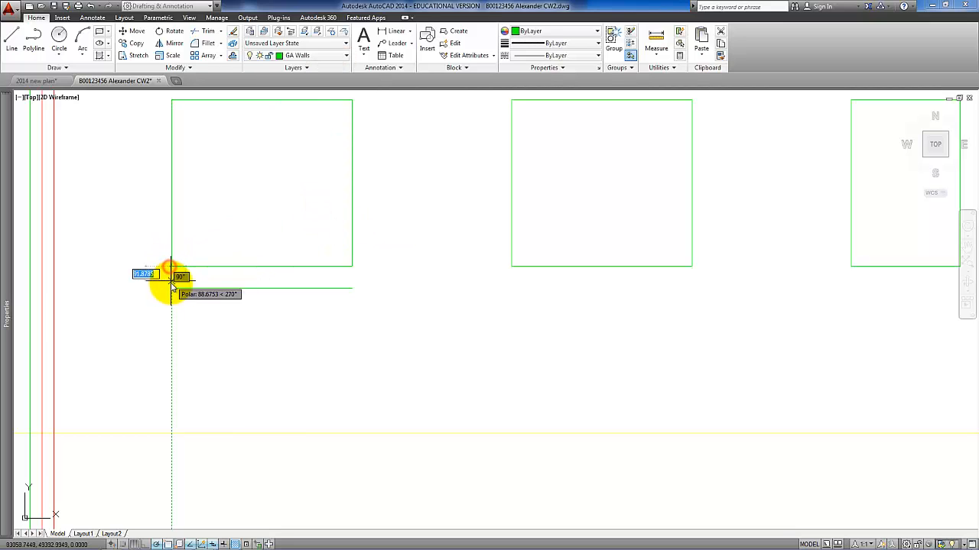
key("Return")
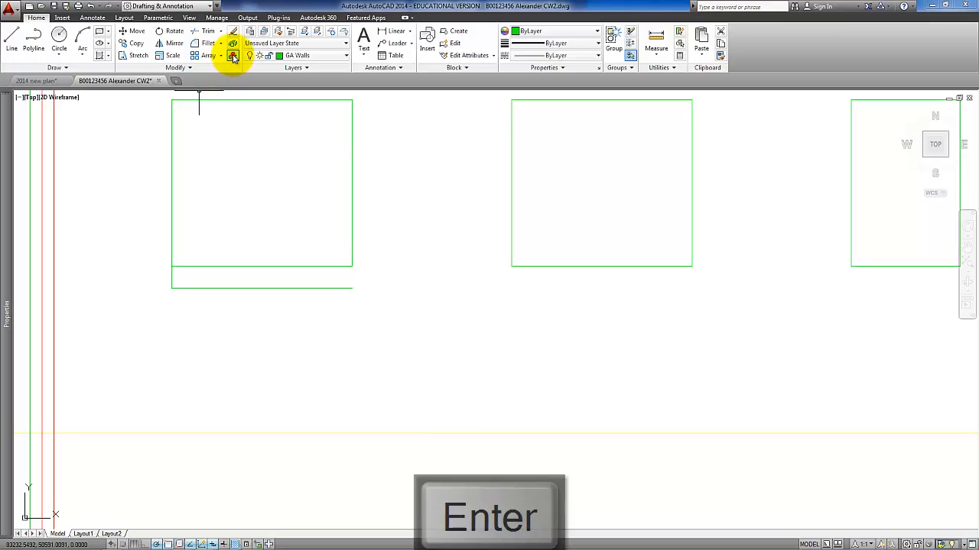
Offset the short vertical line 100 outward to the left of the window and delete the original.
left_click(232, 55)
type("100")
key("Return")
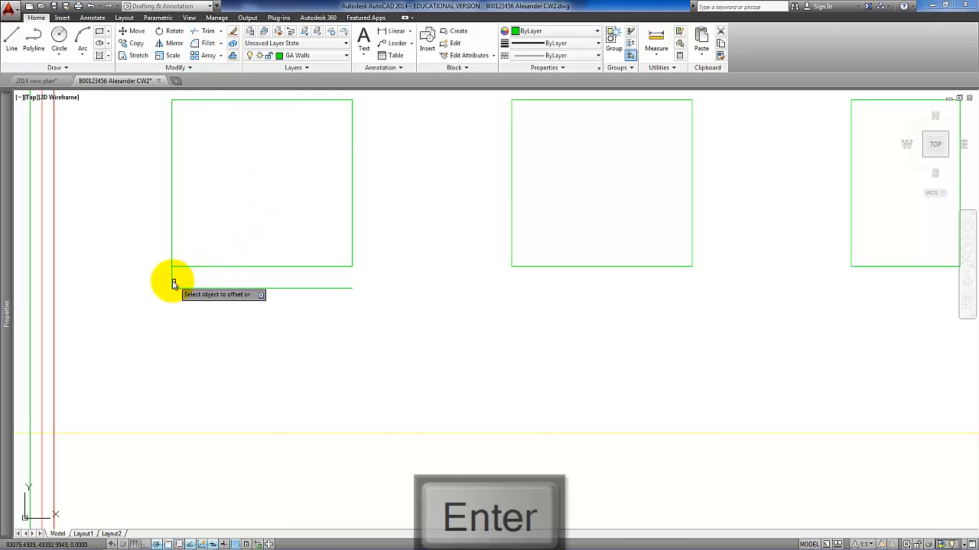
left_click(171, 280)
left_click(141, 278)
key("Delete")
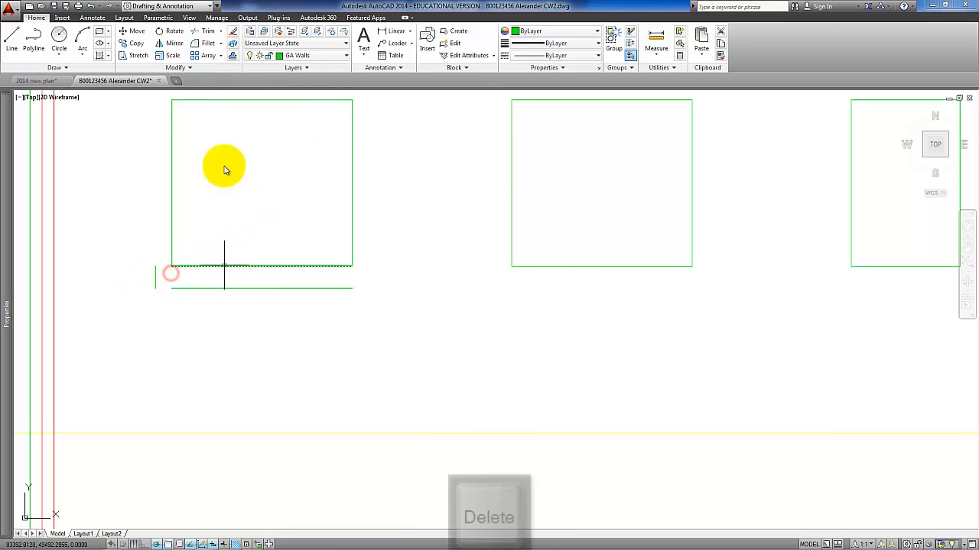
Mirror the short vertical line about the window's vertical centreline to its right side, keeping the original.
left_click(174, 42)
left_click(155, 278)
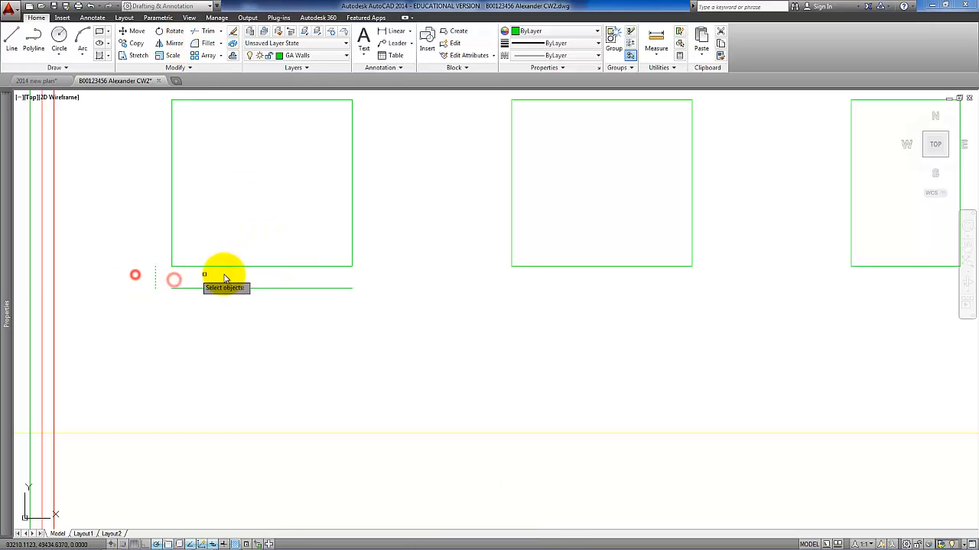
key("Return")
left_click(259, 268)
left_click(260, 313)
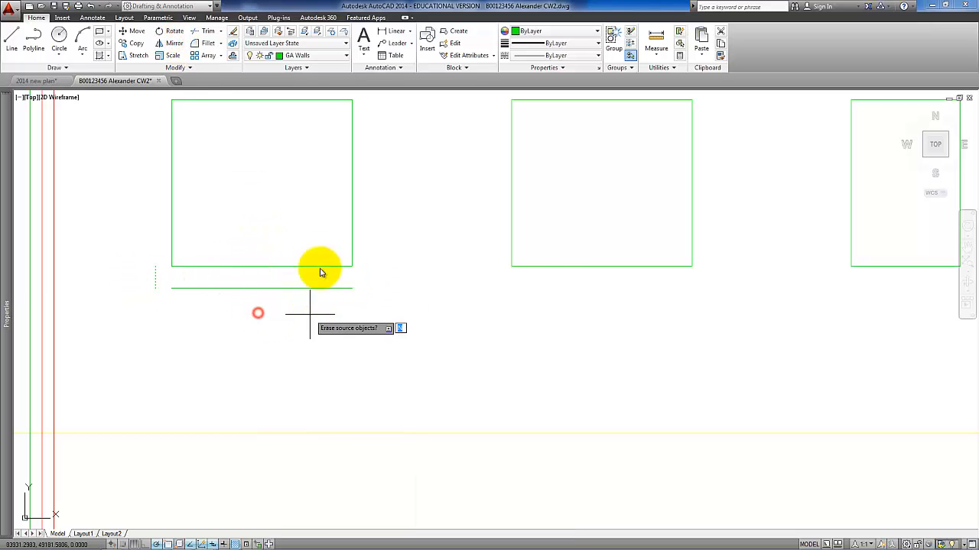
Extend the horizontal sill lines below the upper-left window, using the short vertical lines on both sides as boundaries.
left_click(223, 68)
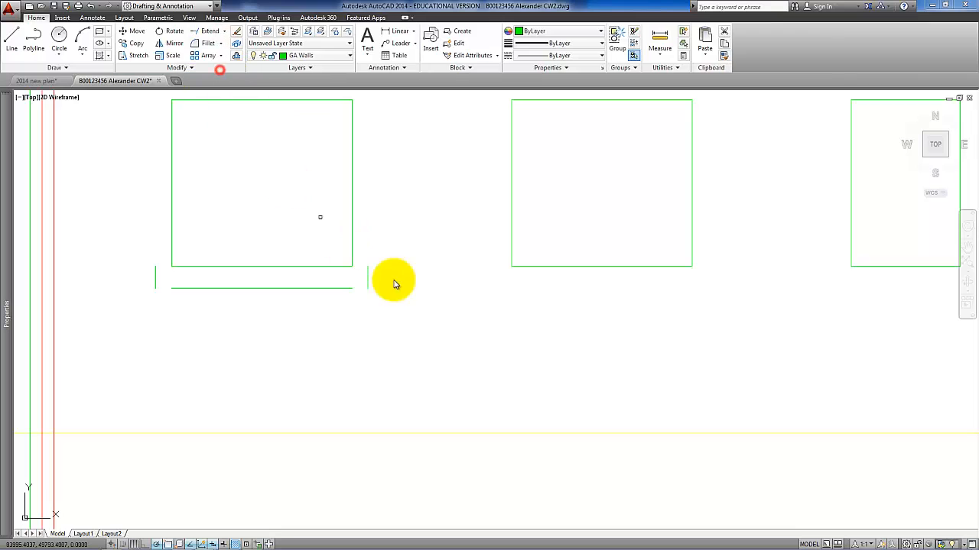
left_click(379, 279)
left_click(144, 274)
key("Return")
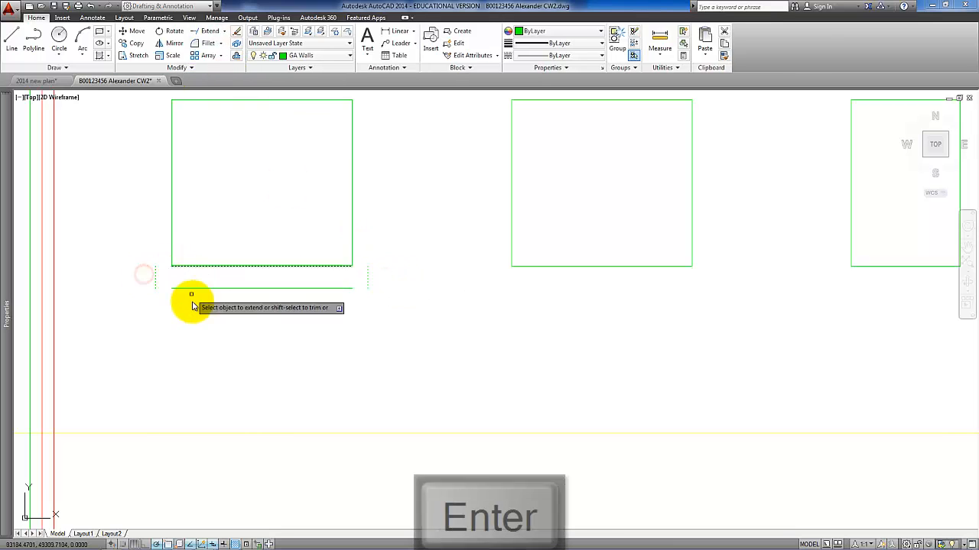
Extend both horizontal sill lines beneath the first upper window to the vertical lines at each end, closing the sill outline.
left_click(188, 288)
left_click(181, 266)
left_click(334, 313)
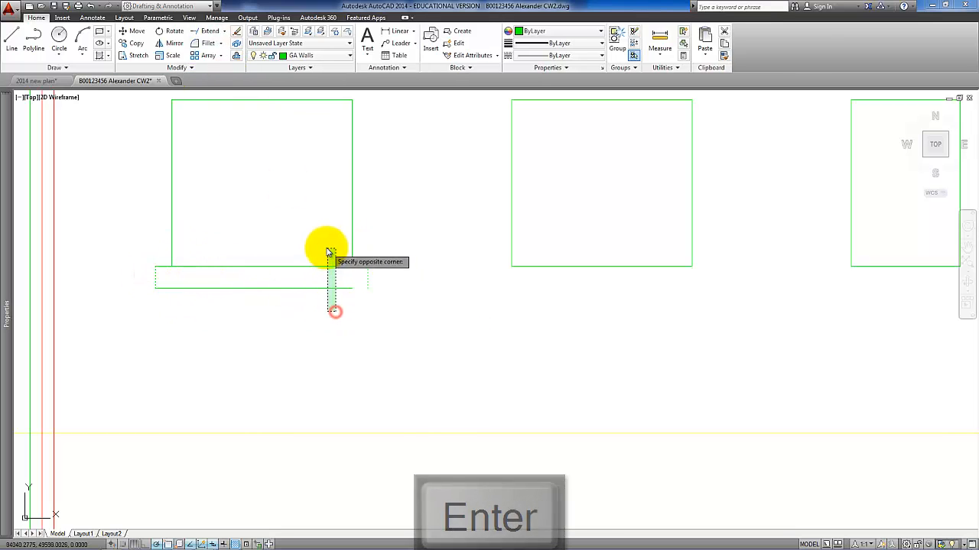
left_click(325, 247)
scroll(358, 318, "down", 2)
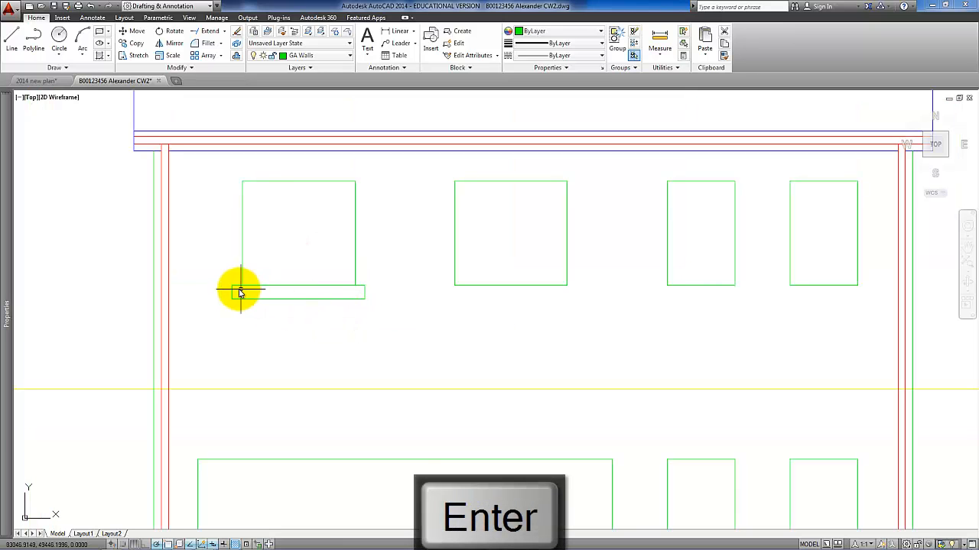
middle_click_drag(323, 306, 278, 311)
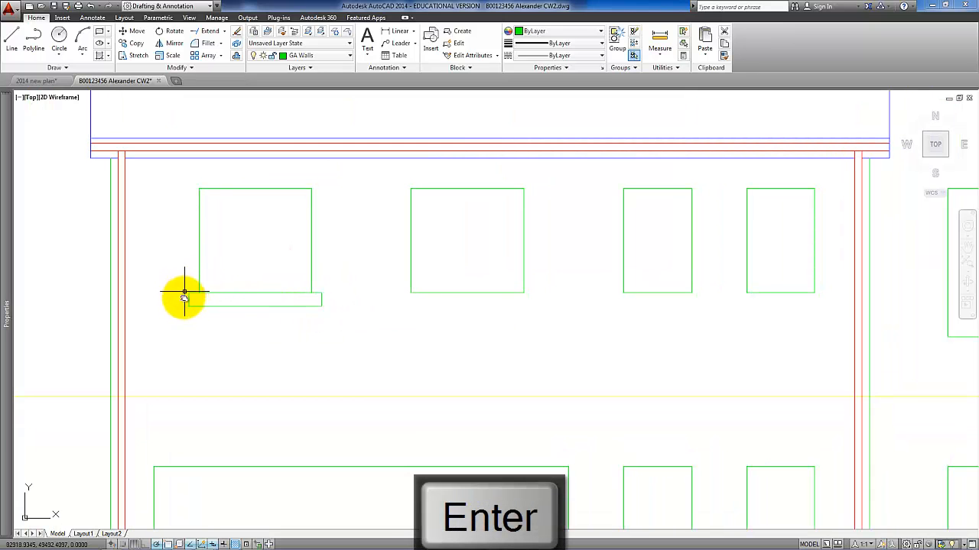
Explode the second upper window's rectangle into separate lines.
left_click(403, 242)
left_click(237, 45)
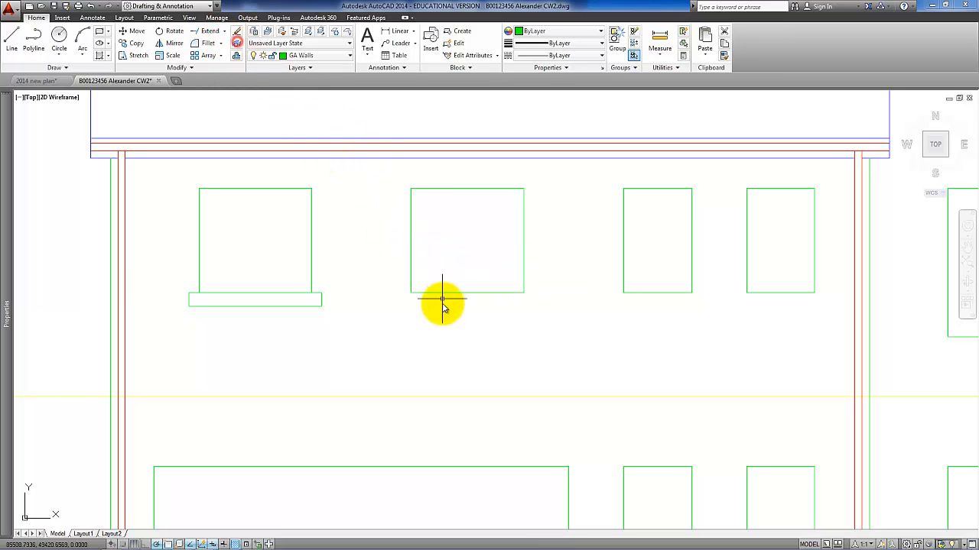
left_click(448, 292)
key("End")
left_click(168, 279)
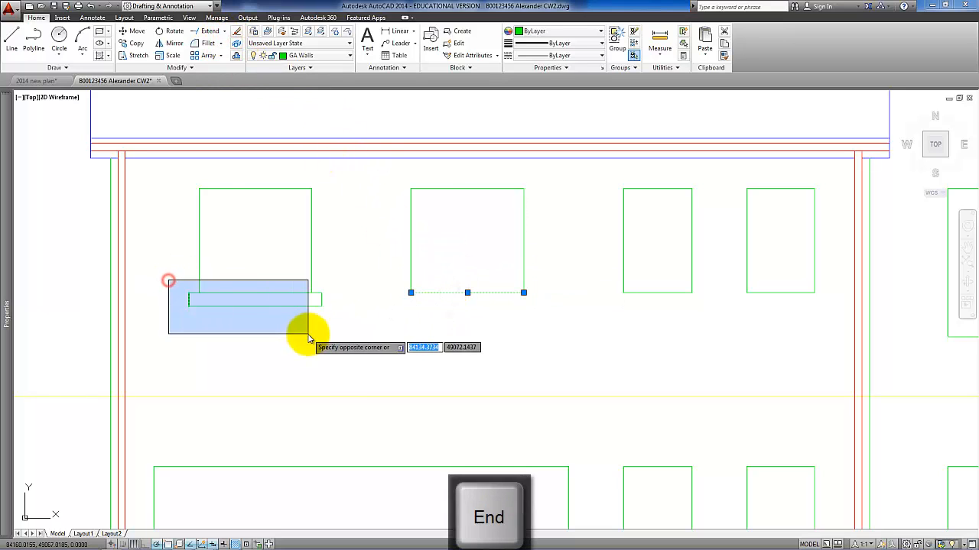
left_click(181, 253)
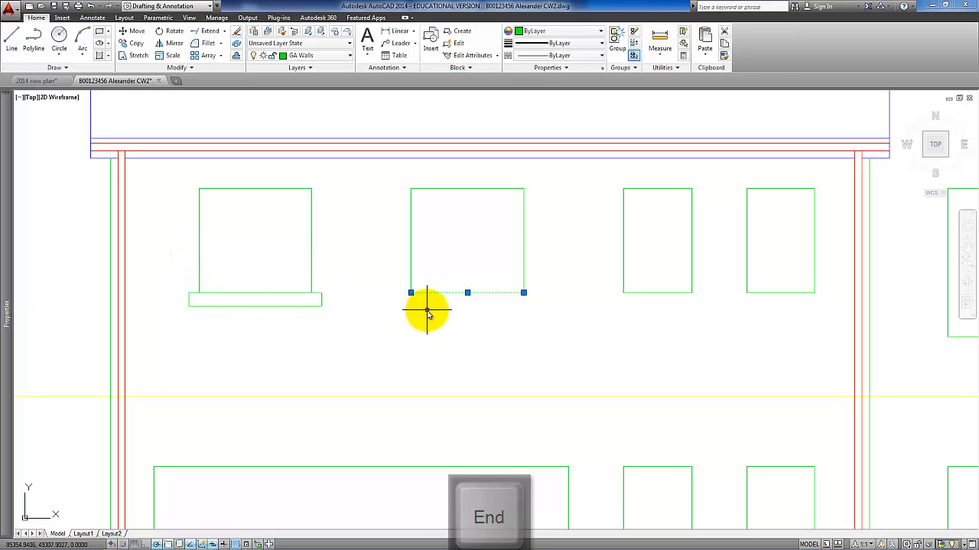
Measure the bottom widths of the second and first upper windows to compare them.
type("d")
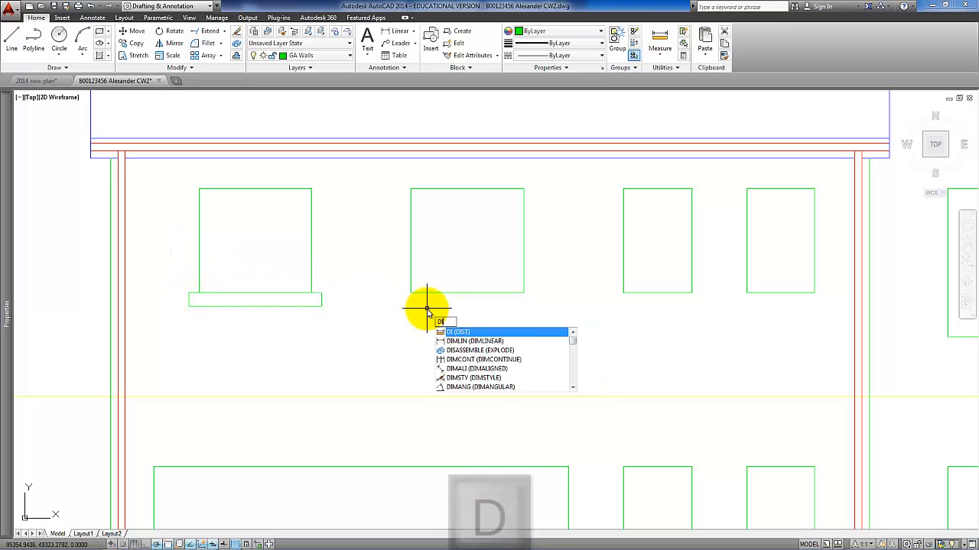
key("Return")
left_click(411, 293)
left_click(524, 293)
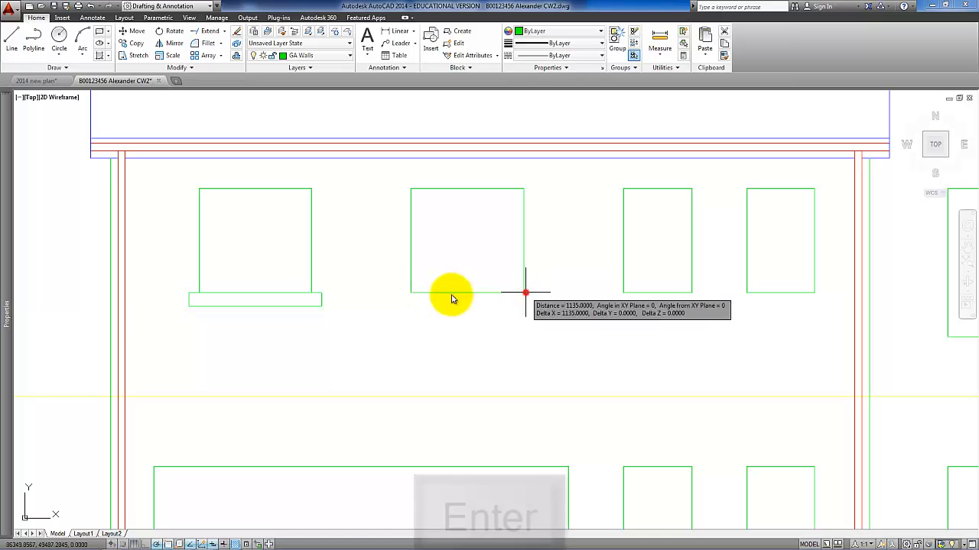
left_click(311, 293)
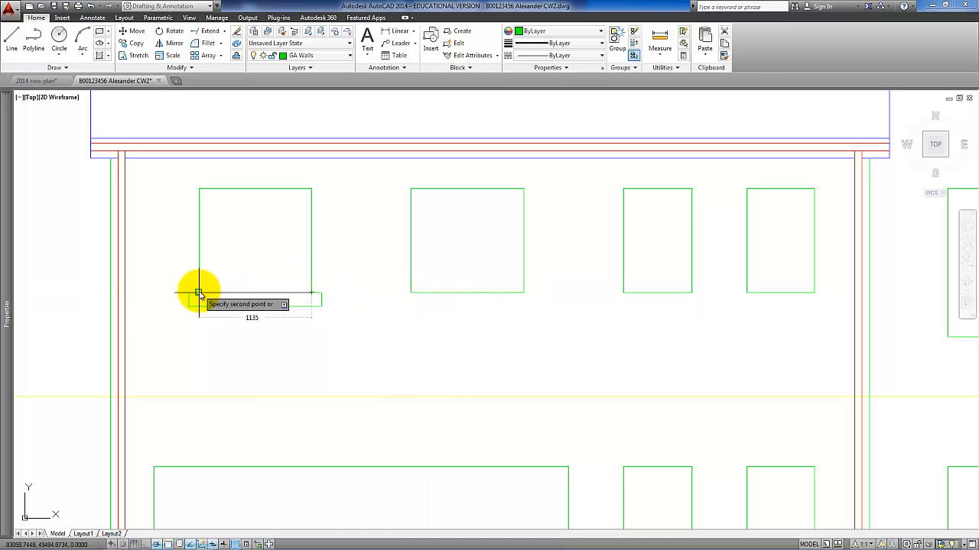
left_click(198, 293)
Delete the bottom line of the second upper window.
left_click(389, 281)
left_click(552, 319)
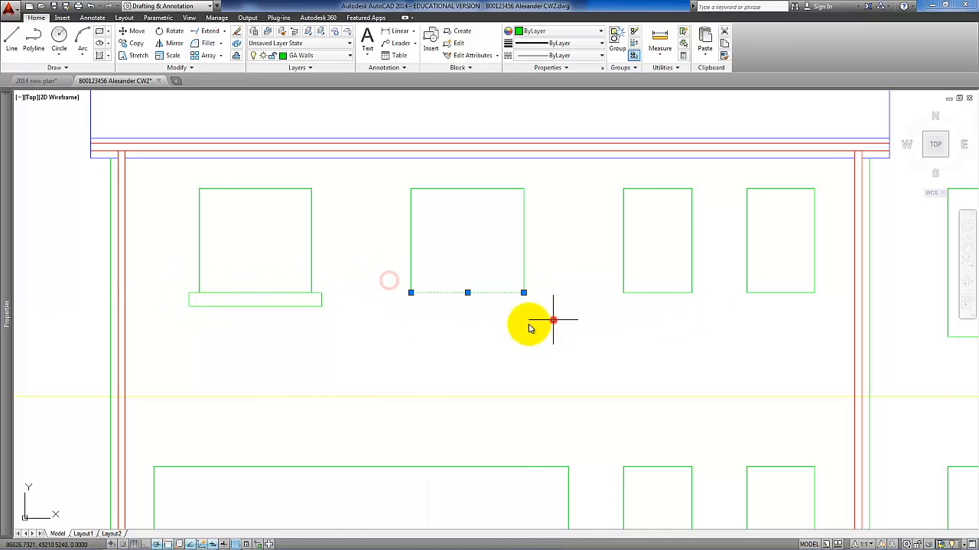
key("Delete")
Copy the first window's complete sill to the second upper window, aligning it by the windows' lower-left corners.
left_click(173, 280)
left_click(341, 331)
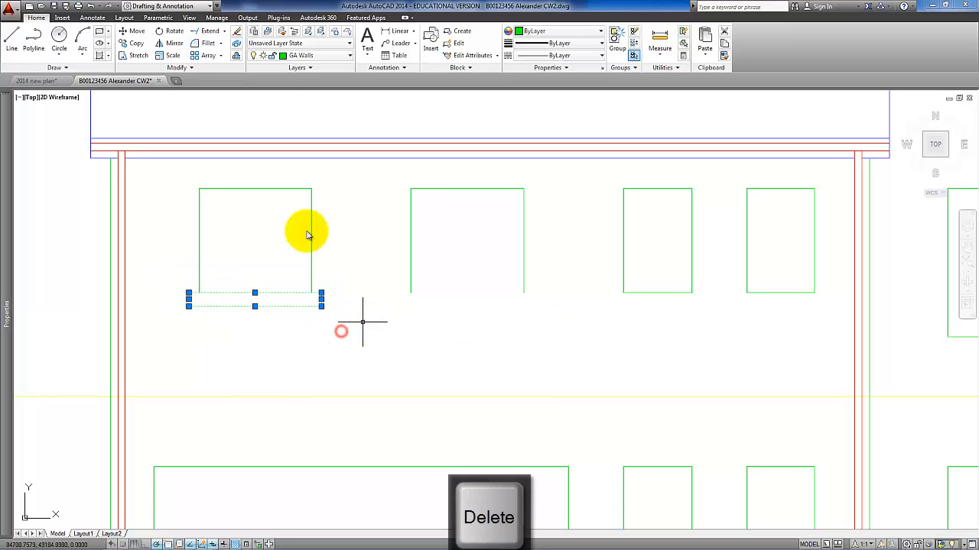
left_click(136, 45)
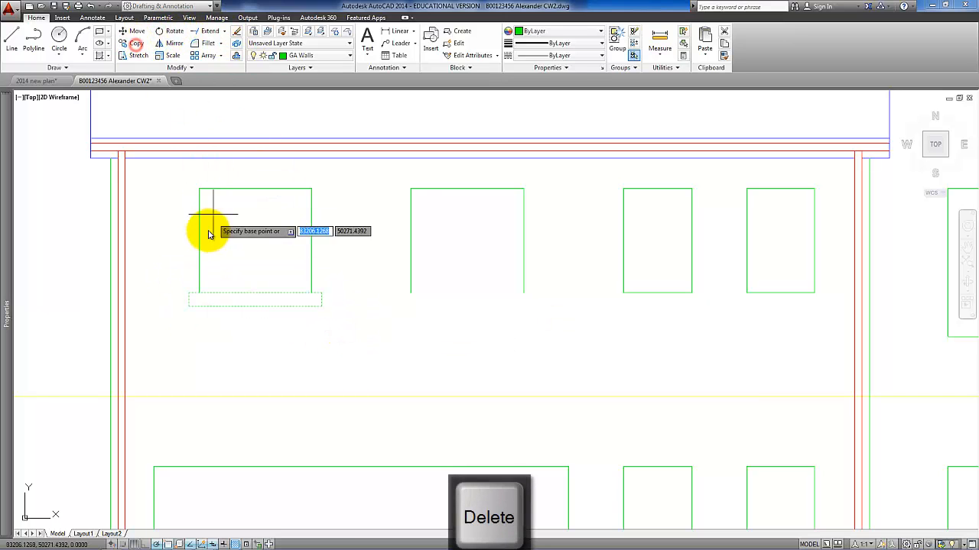
left_click(200, 293)
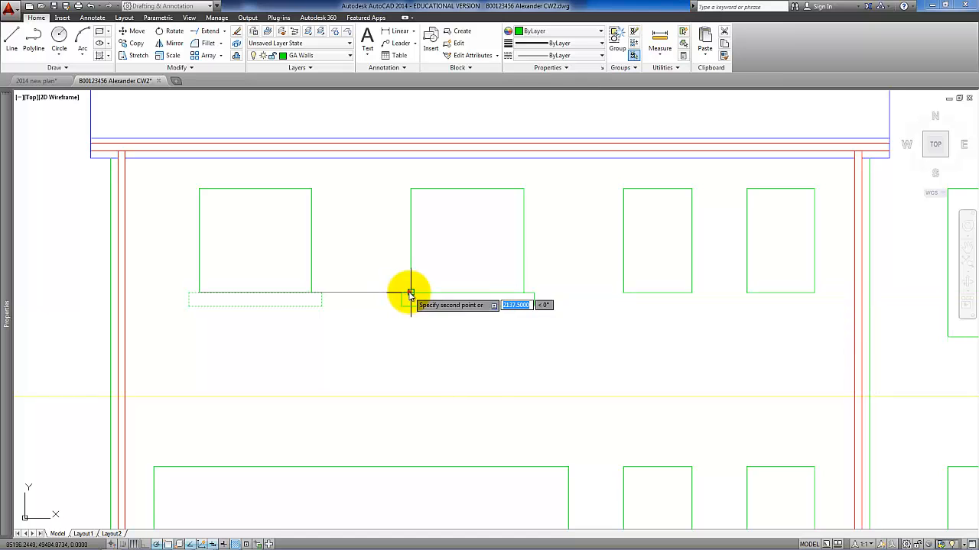
left_click(411, 293)
key("Return")
Explode the two narrow upper windows and delete their bottom lines.
left_click(789, 332)
left_click(673, 276)
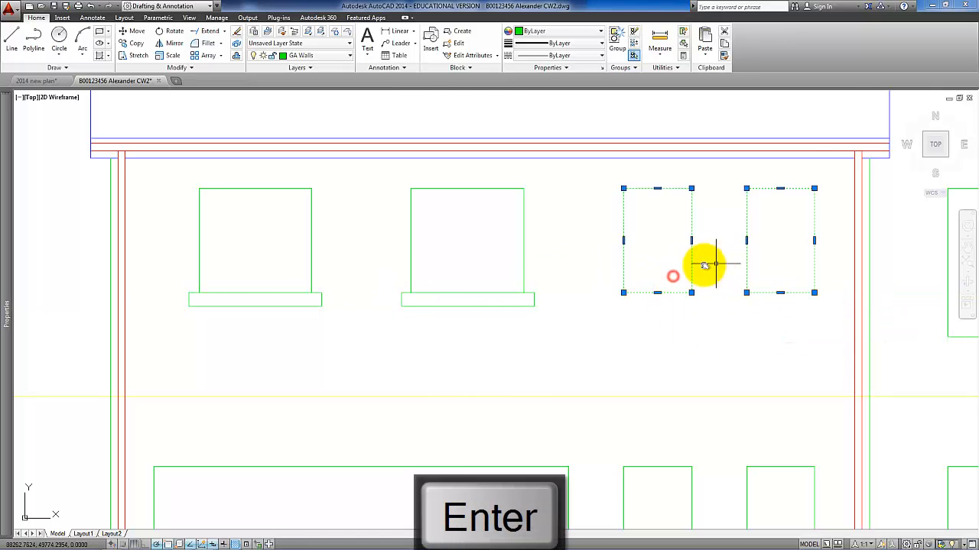
middle_click_drag(704, 265, 630, 278)
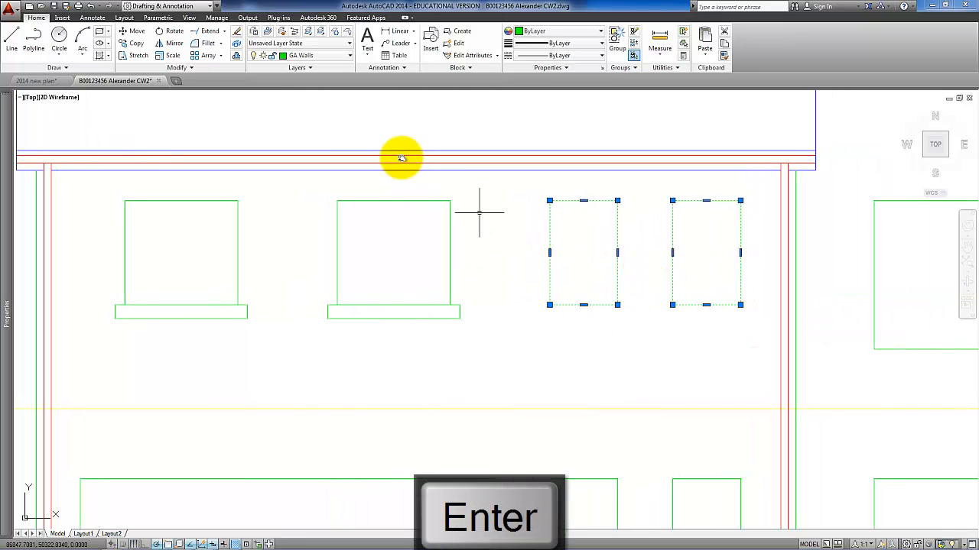
left_click(237, 48)
left_click(526, 298)
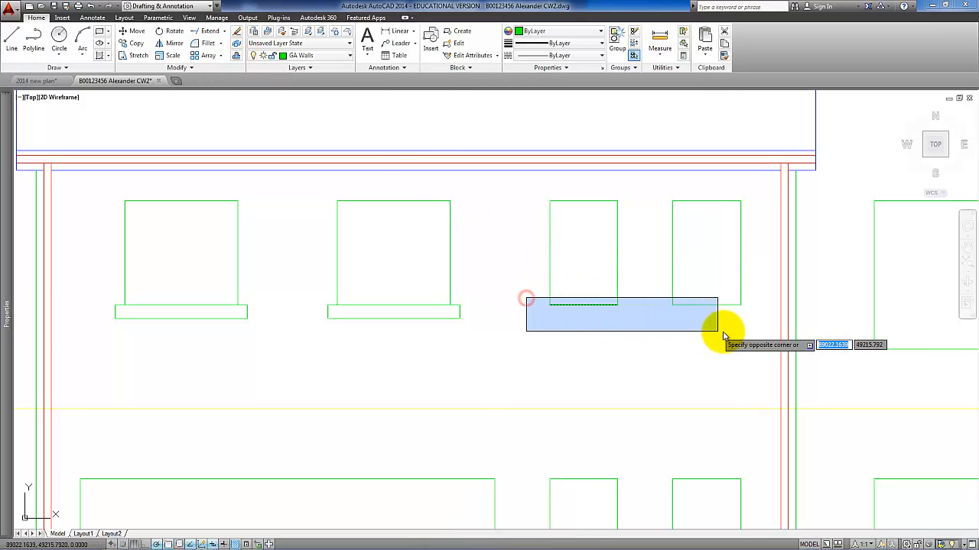
left_click(747, 330)
key("Delete")
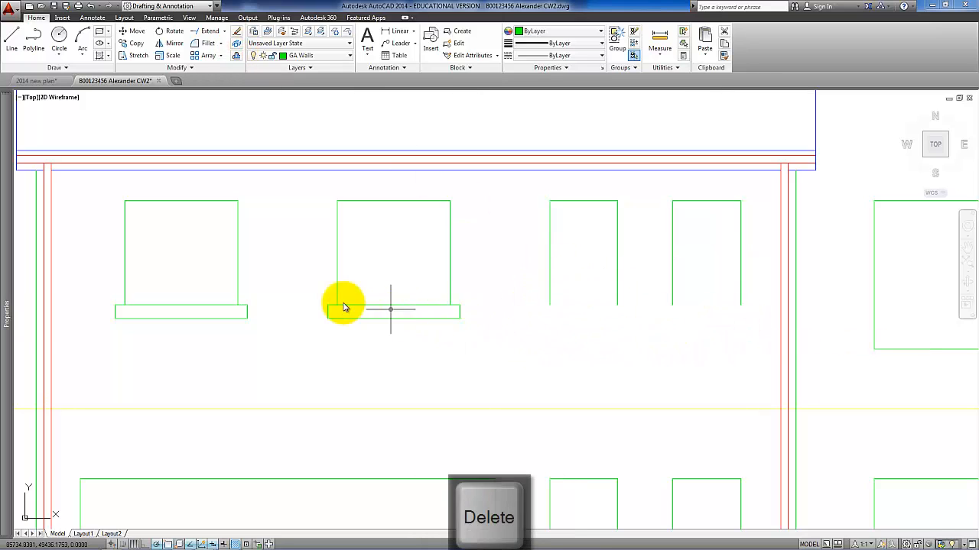
Copy the left end line of the second window's sill to the first narrow upper window, using the lower-left window corners.
left_click(309, 291)
left_click(345, 336)
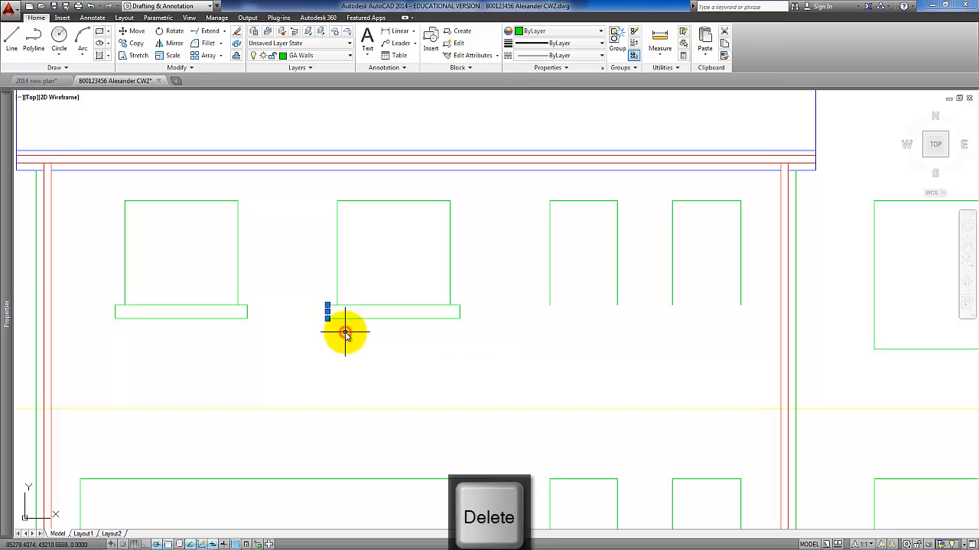
left_click(130, 43)
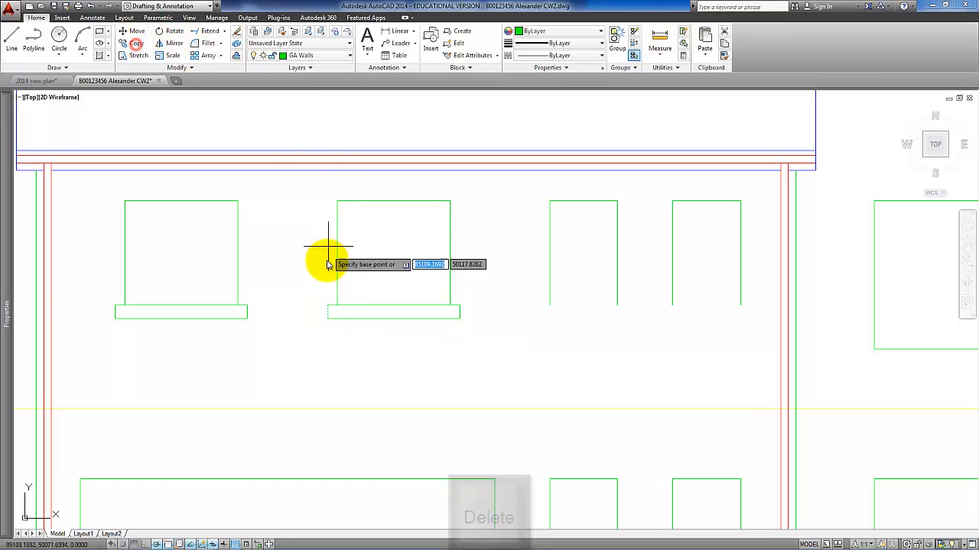
left_click(337, 306)
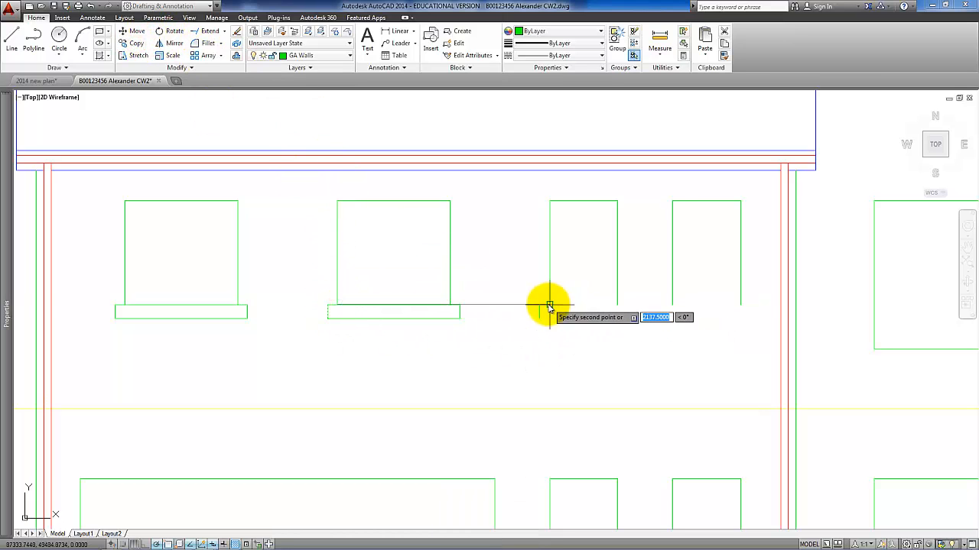
key("Return")
Copy the second sill's horizontal lines and right end line to the first narrow upper window, using the lower-right window corners.
left_click(484, 345)
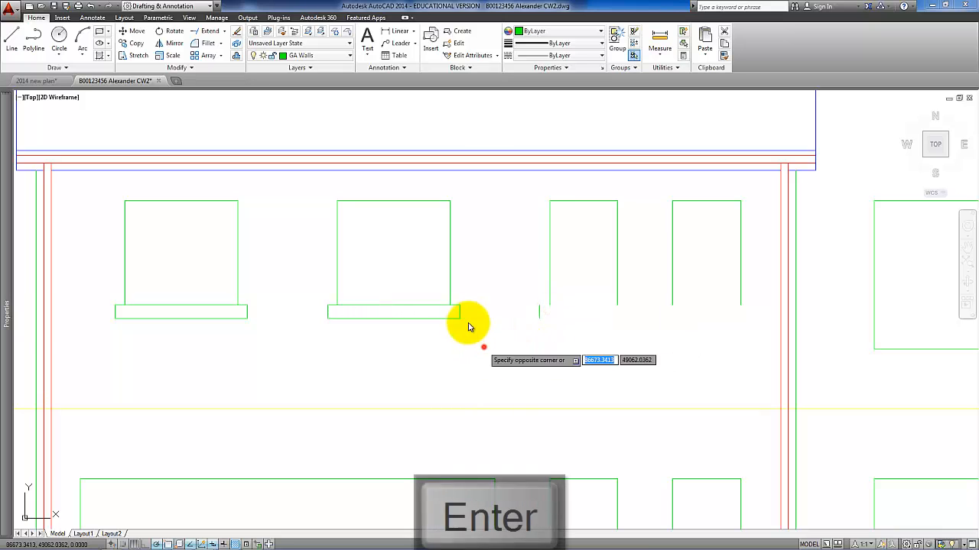
left_click(456, 301)
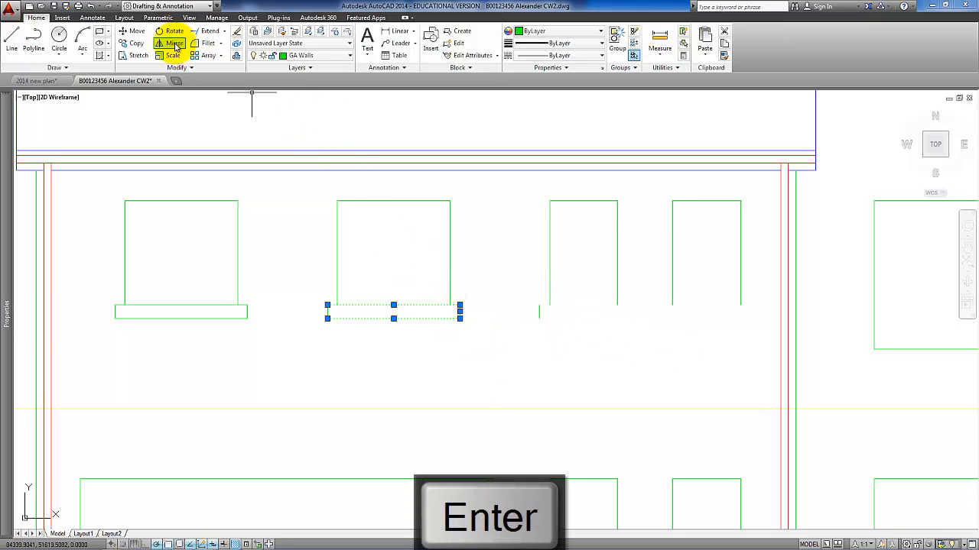
left_click(136, 43)
left_click(450, 302)
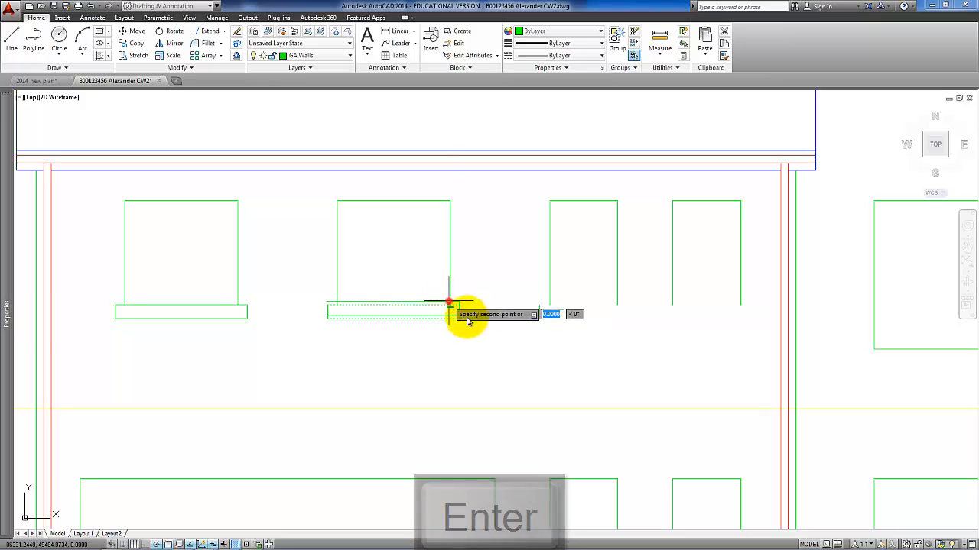
left_click(617, 310)
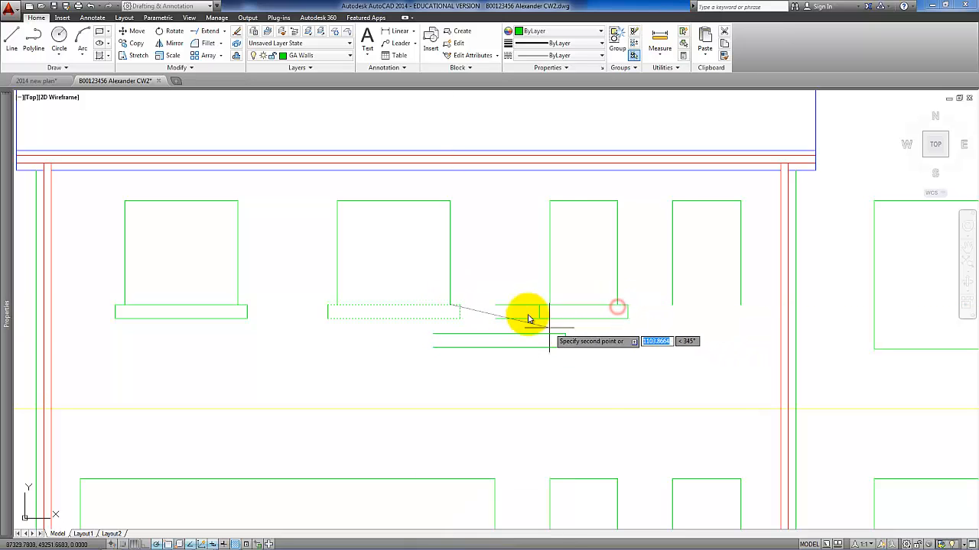
key("Return")
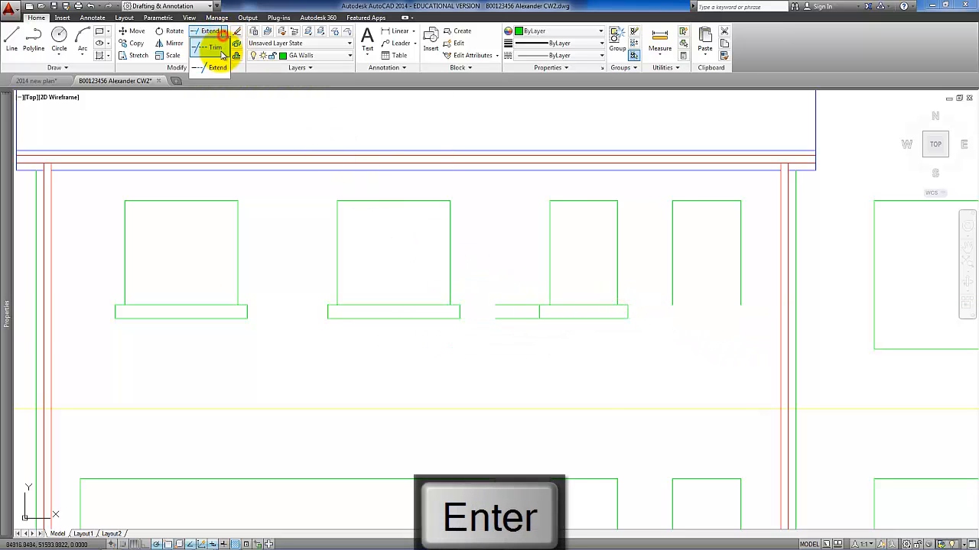
Trim the copied horizontal sill lines that overshoot the left end line beneath the first narrow upper window.
left_click(562, 339)
left_click(527, 289)
key("Return")
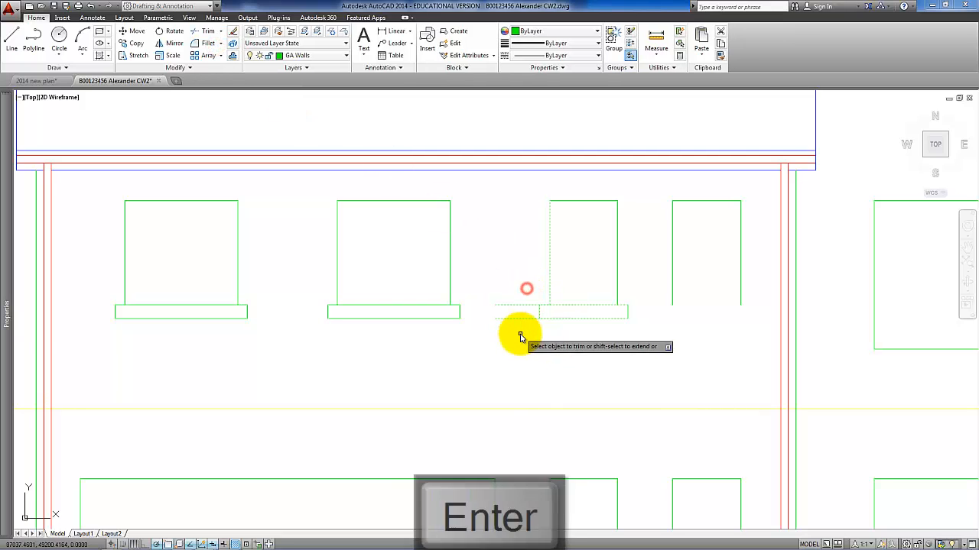
left_click(520, 334)
left_click(514, 288)
key("Return")
Copy the finished narrow sill to the other narrow upper window and the two narrow ground-floor windows, using the lower-left window corners.
left_click(520, 290)
left_click(645, 344)
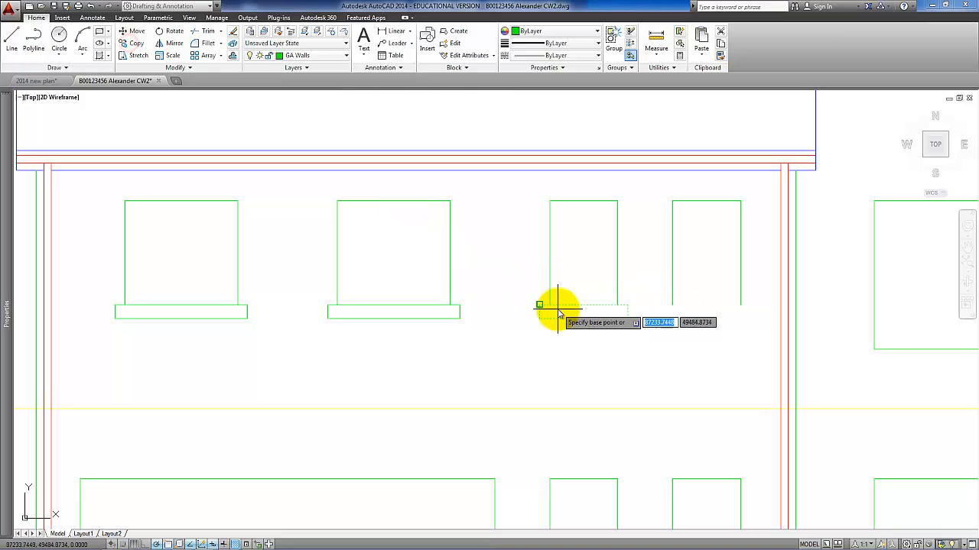
left_click(549, 305)
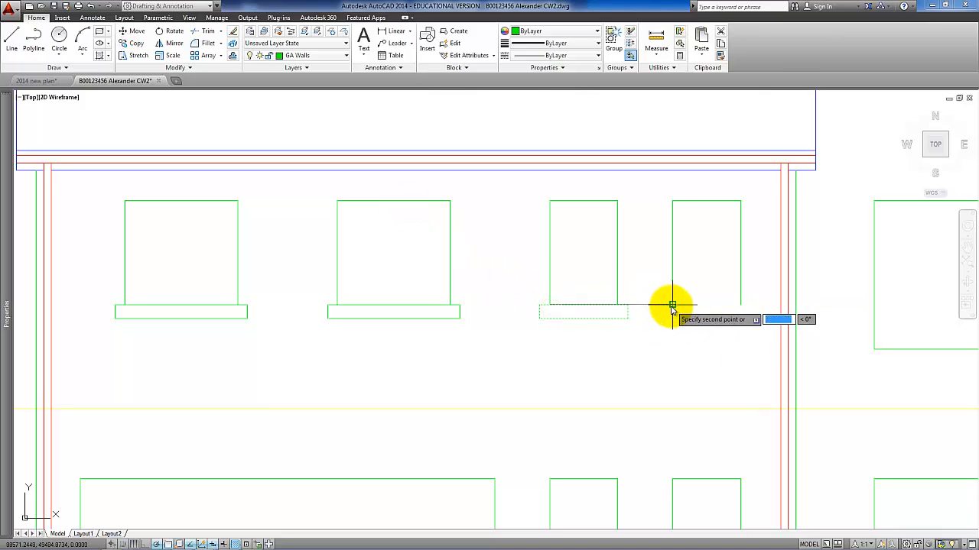
middle_click_drag(668, 403, 586, 273)
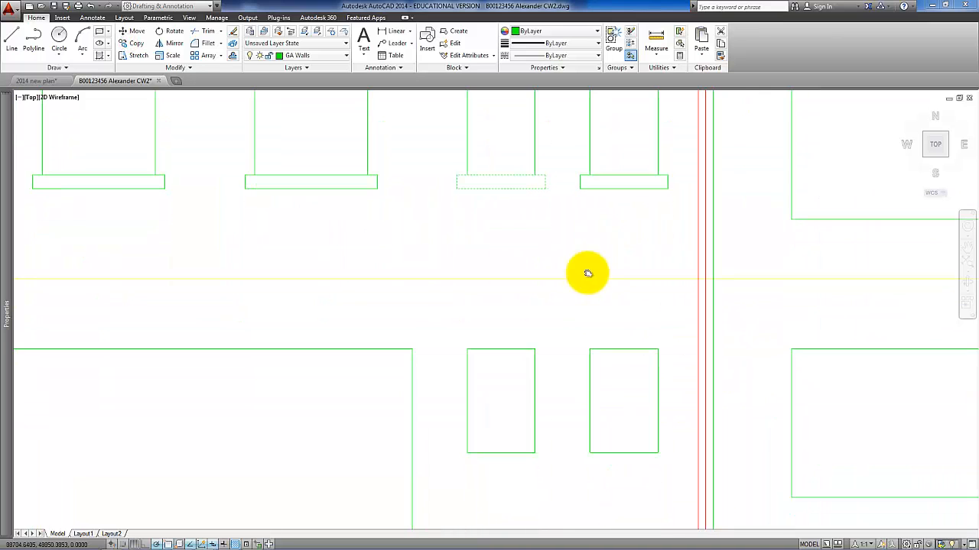
left_click(466, 456)
left_click(589, 451)
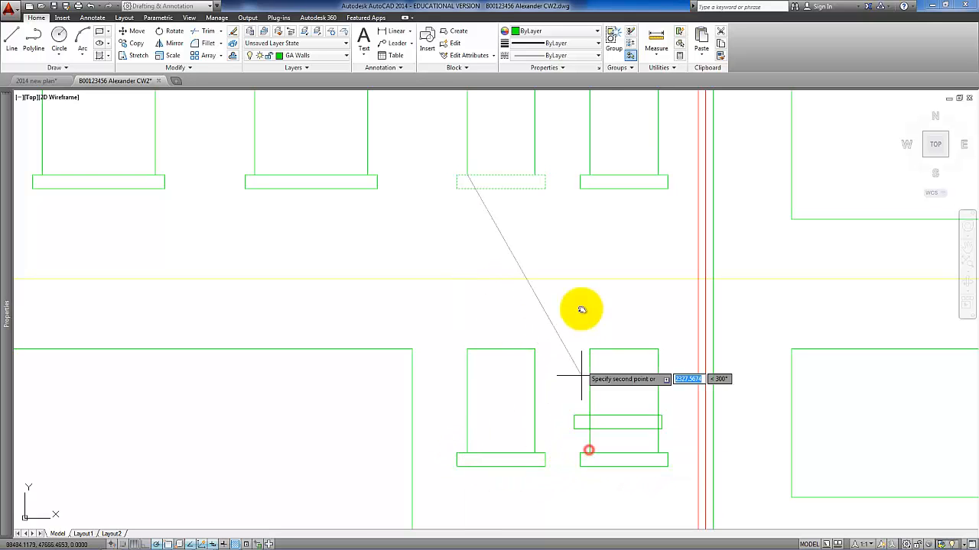
key("Return")
Explode the upper and lower wide window rectangles on the right-hand section of the elevation.
scroll(531, 343, "down", 3)
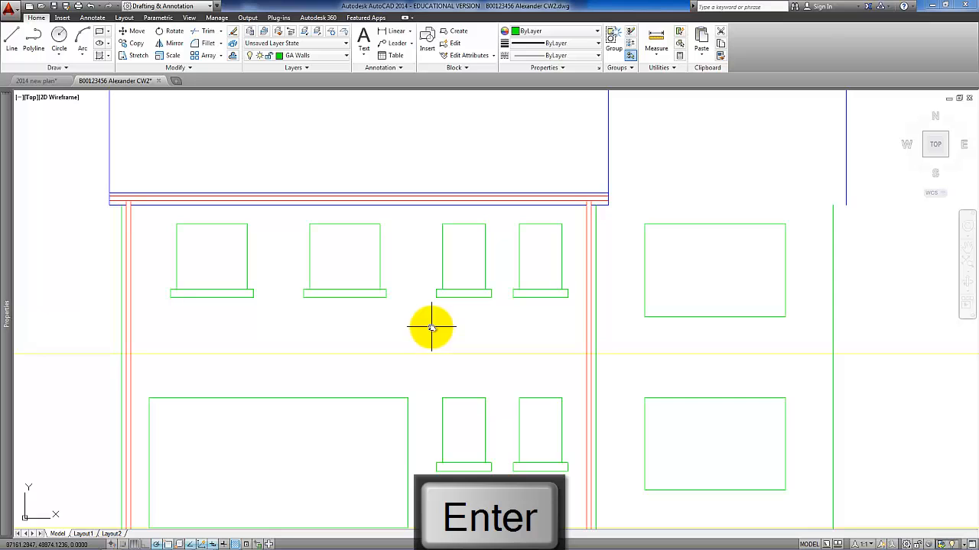
scroll(431, 327, "up", 2)
scroll(774, 337, "down", 2)
middle_click_drag(774, 336, 685, 319)
left_click(757, 397)
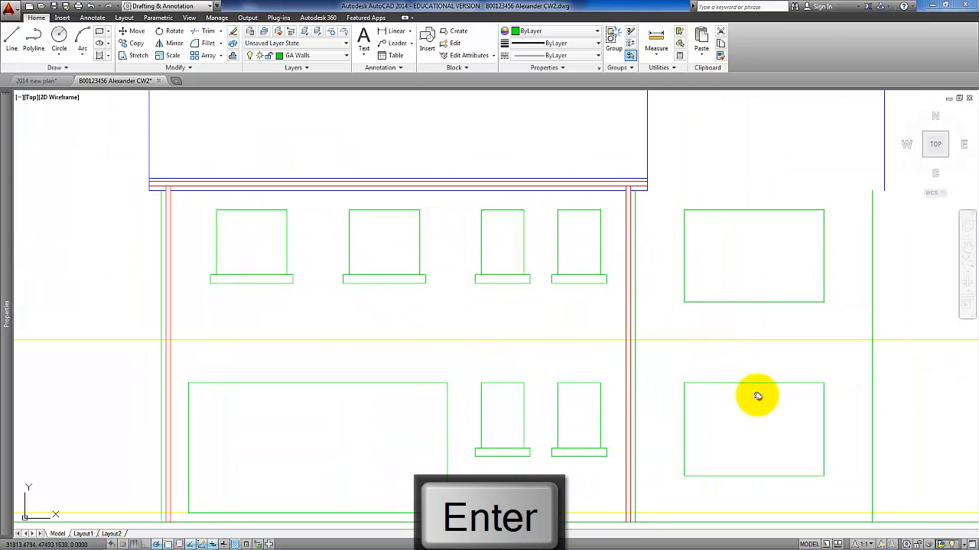
left_click(742, 367)
left_click(769, 309)
left_click(755, 280)
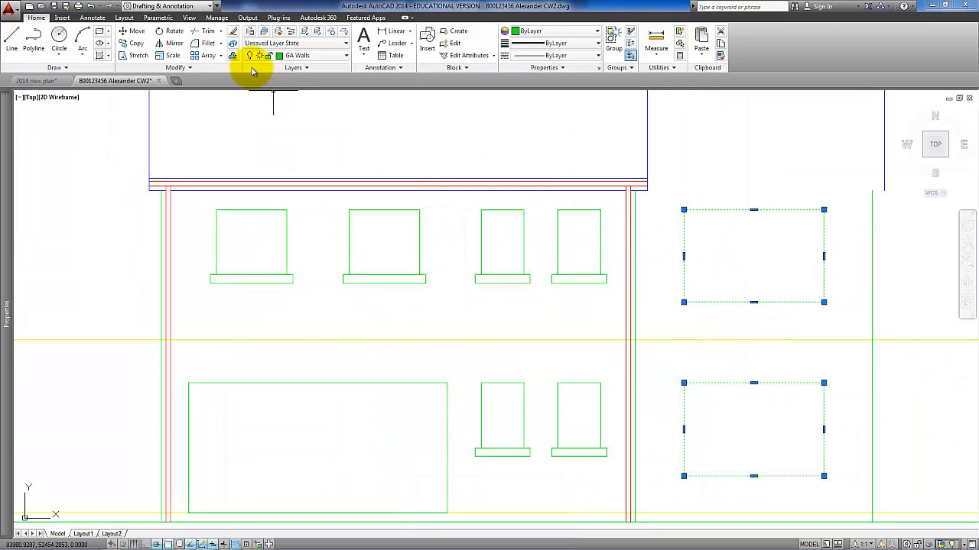
left_click(234, 44)
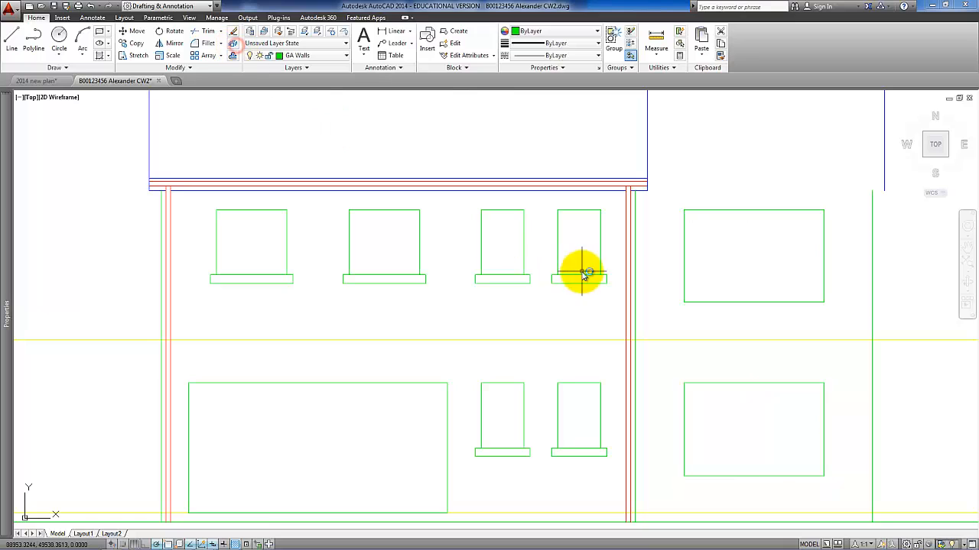
Delete the bottom line of the upper wide window on the right-hand section.
left_click(673, 302)
left_click(826, 323)
key("Delete")
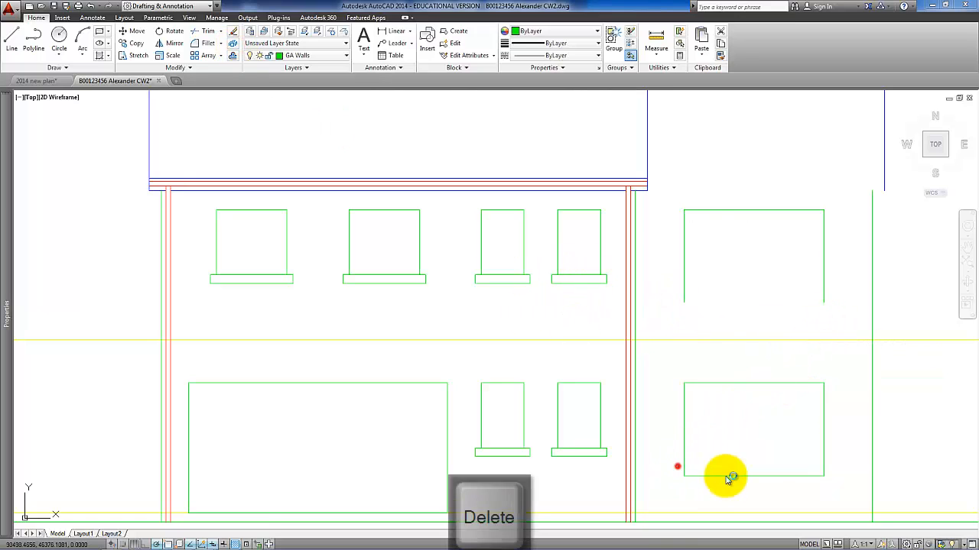
Delete the lower wide window's bottom line and copy a narrow sill's left end line to the upper wide window's lower-left corner.
left_click(826, 487)
key("Delete")
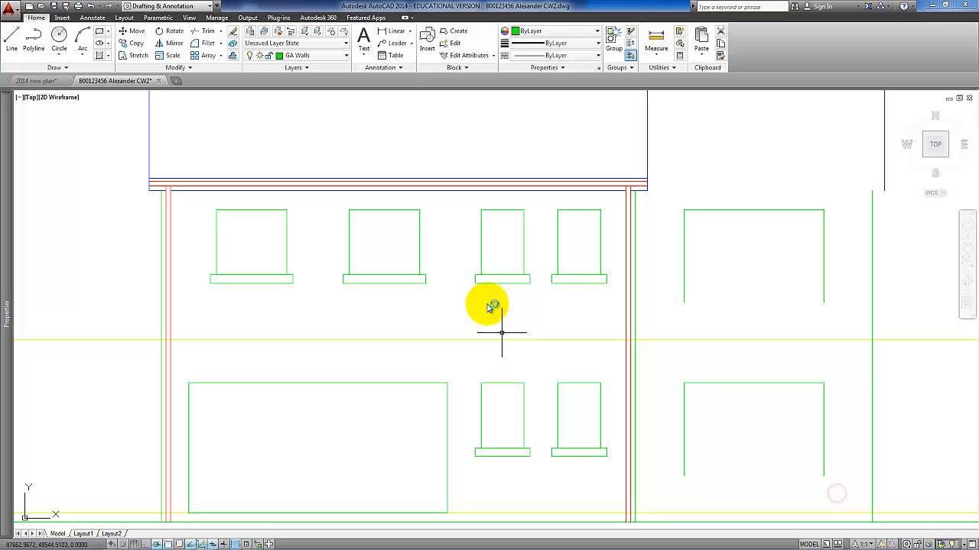
left_click(464, 268)
left_click(483, 294)
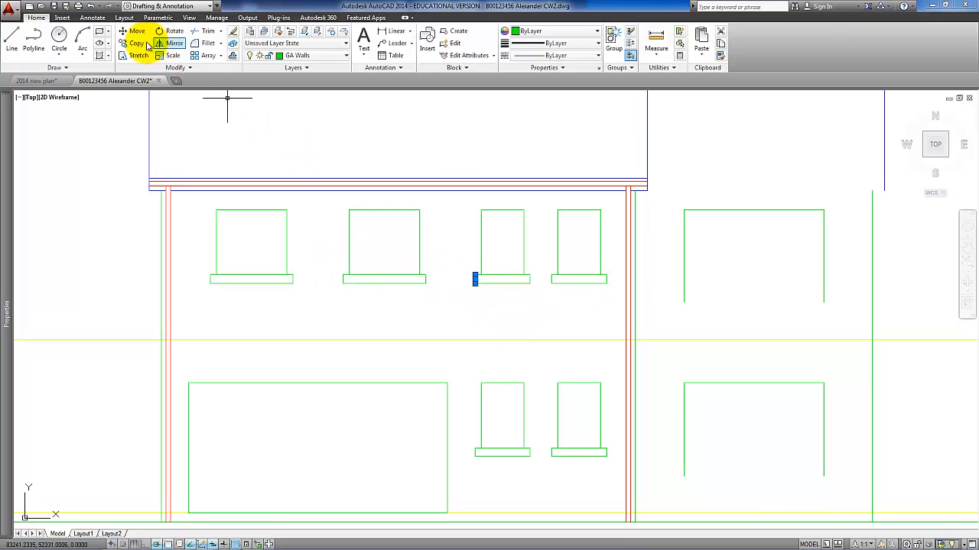
left_click(146, 44)
left_click(481, 275)
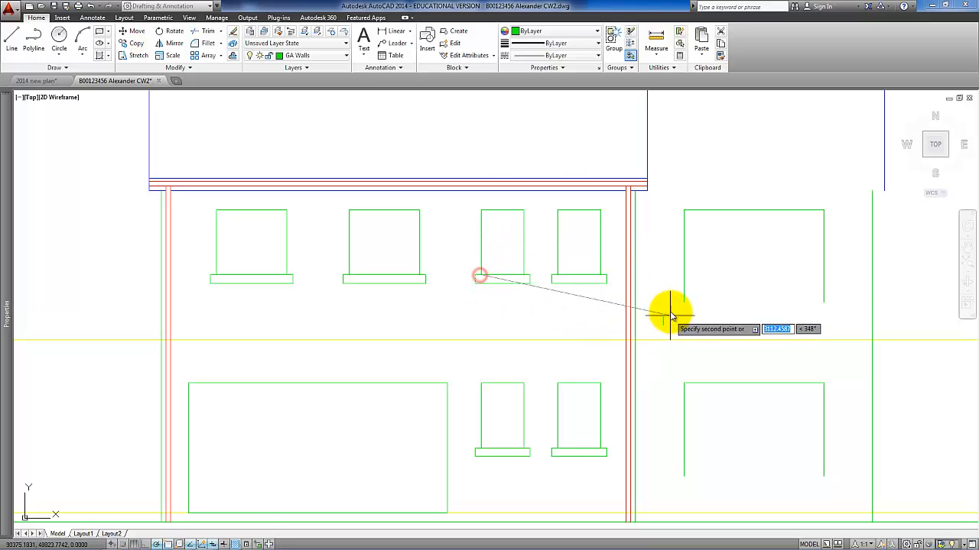
left_click(682, 304)
key("Return")
Copy the narrow sill's horizontal lines and right end line from its window's lower-right corner to the upper wide window's lower-right corner.
left_click(536, 293)
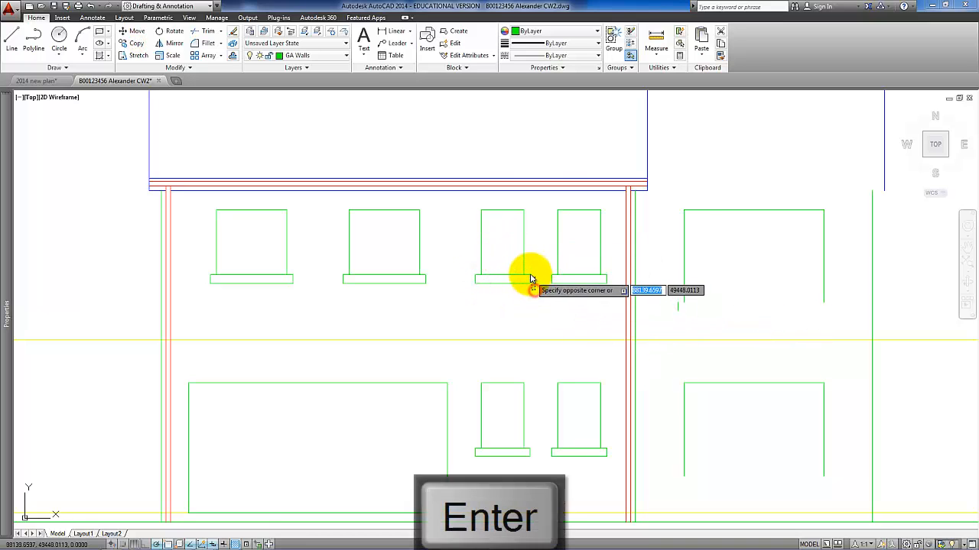
left_click(493, 272)
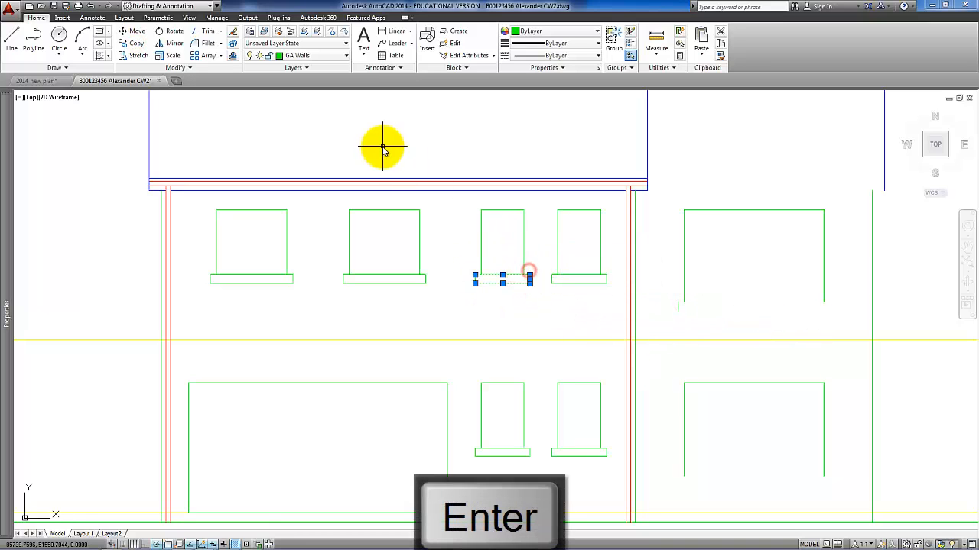
left_click(155, 45)
left_click(522, 276)
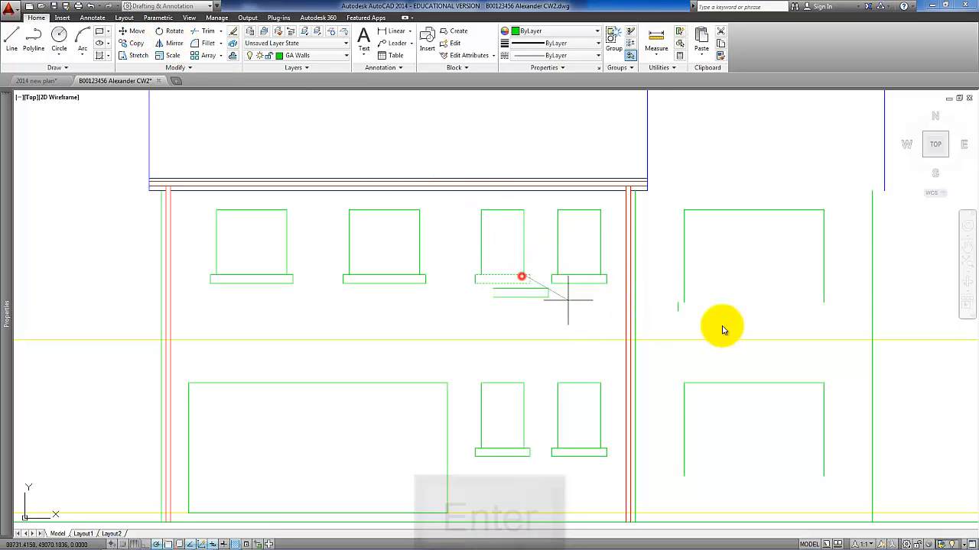
left_click(822, 305)
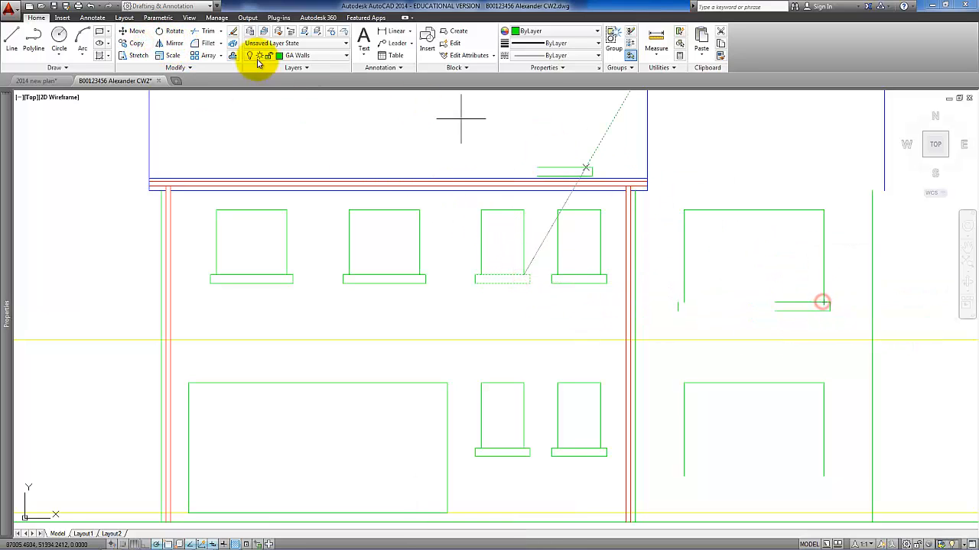
key("Return")
Extend both horizontal sill lines beneath the upper wide window to the sill's left end line.
left_click(220, 31)
left_click(209, 71)
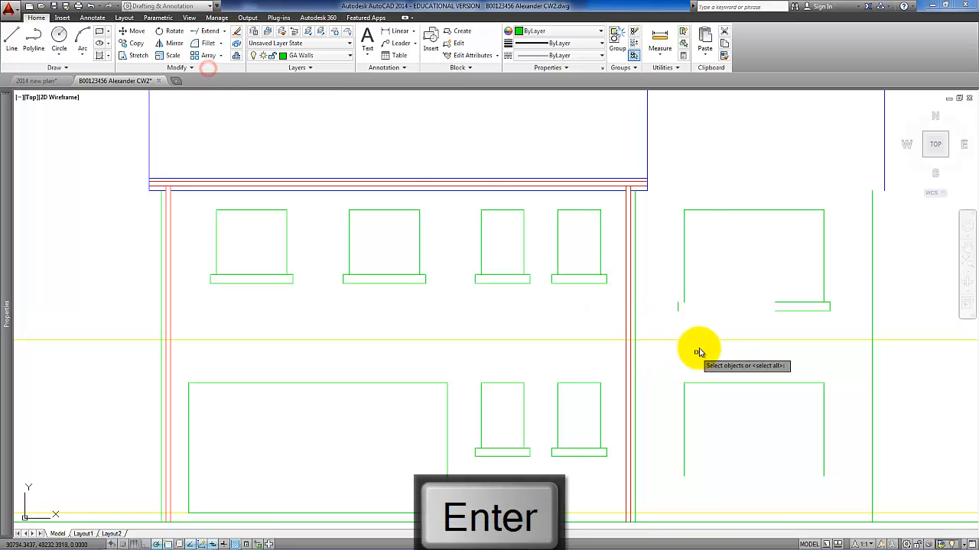
left_click(676, 306)
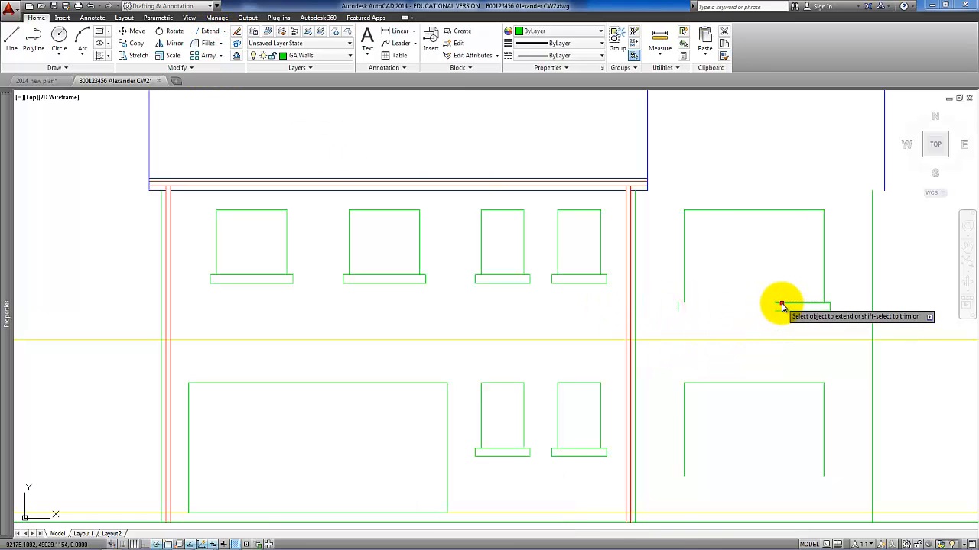
left_click(779, 311)
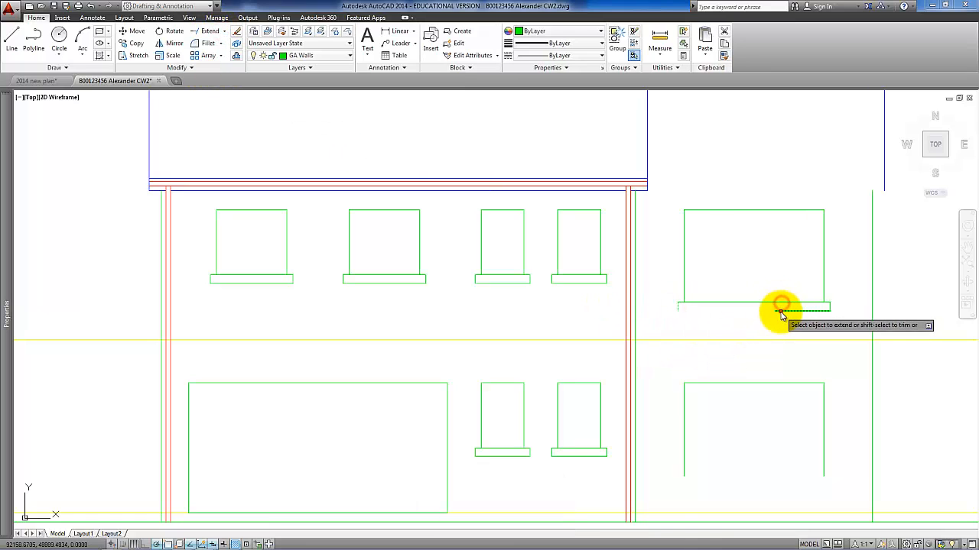
Copy the completed wide sill to the lower wide window, using the windows' lower-left corners as reference points.
left_click(842, 327)
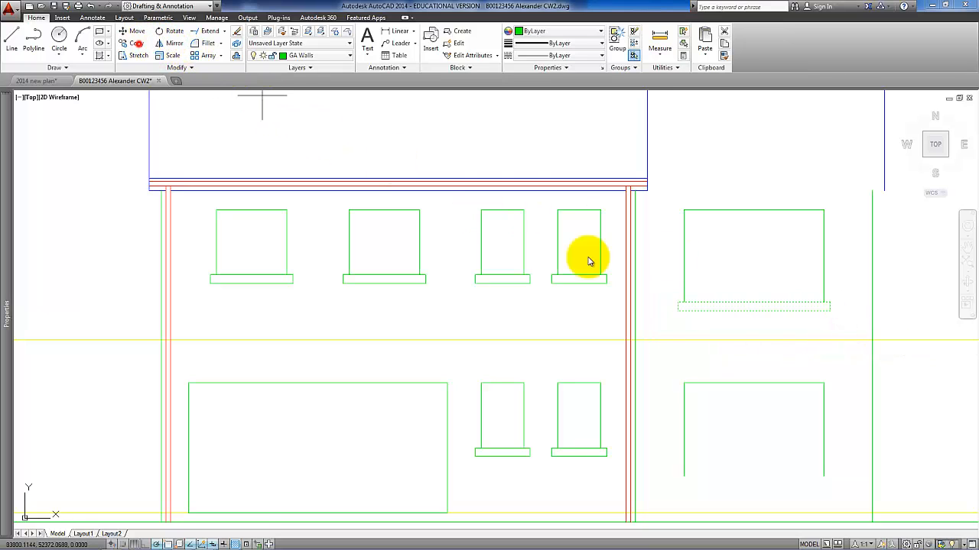
left_click(684, 303)
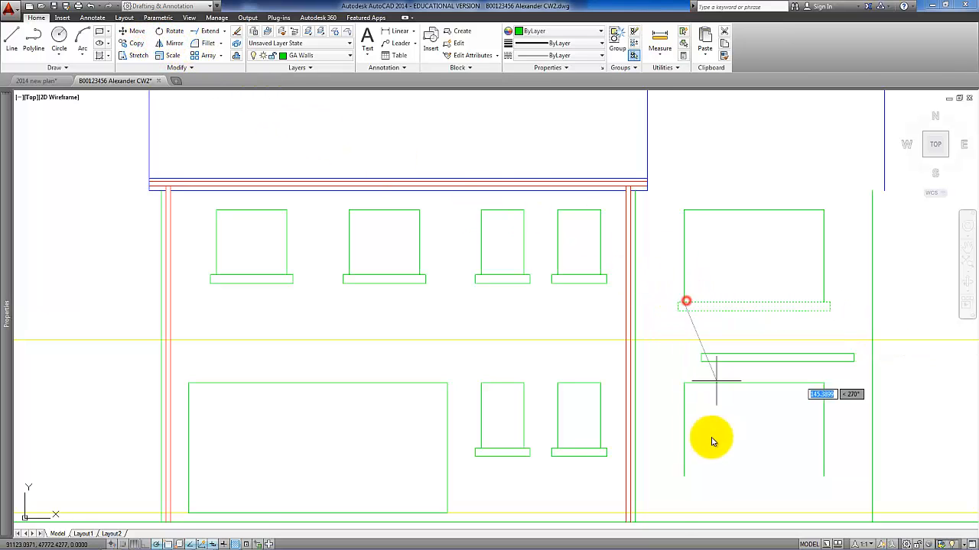
left_click(681, 474)
key("Return")
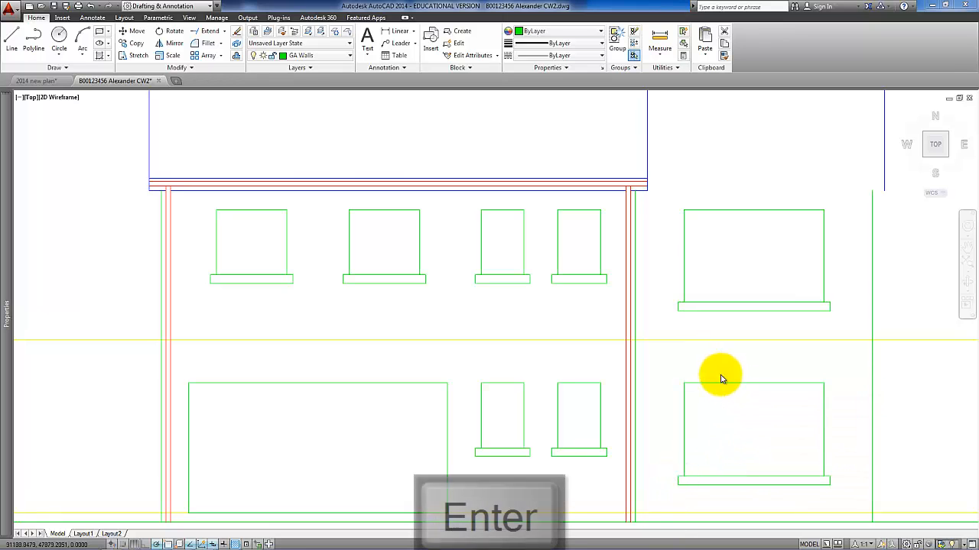
Rotate the top view a quarter turn so the front elevation lies beside the floor plans.
scroll(721, 378, "down", 3)
middle_click_drag(613, 380, 606, 381)
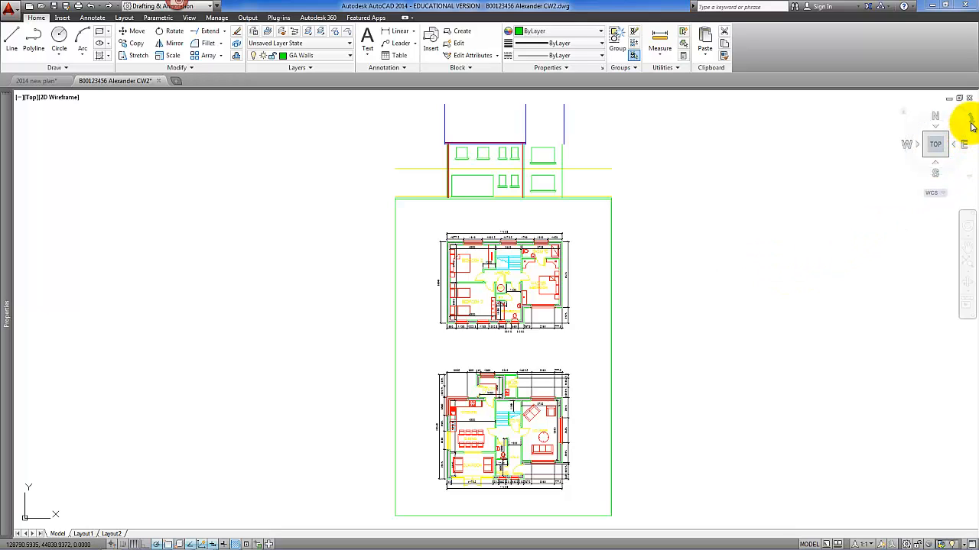
left_click(971, 122)
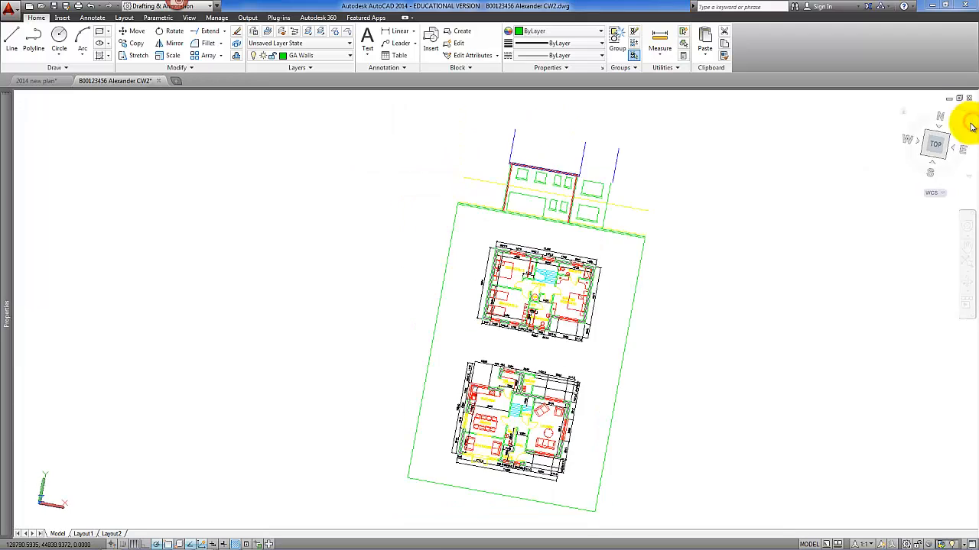
scroll(463, 451, "up", 4)
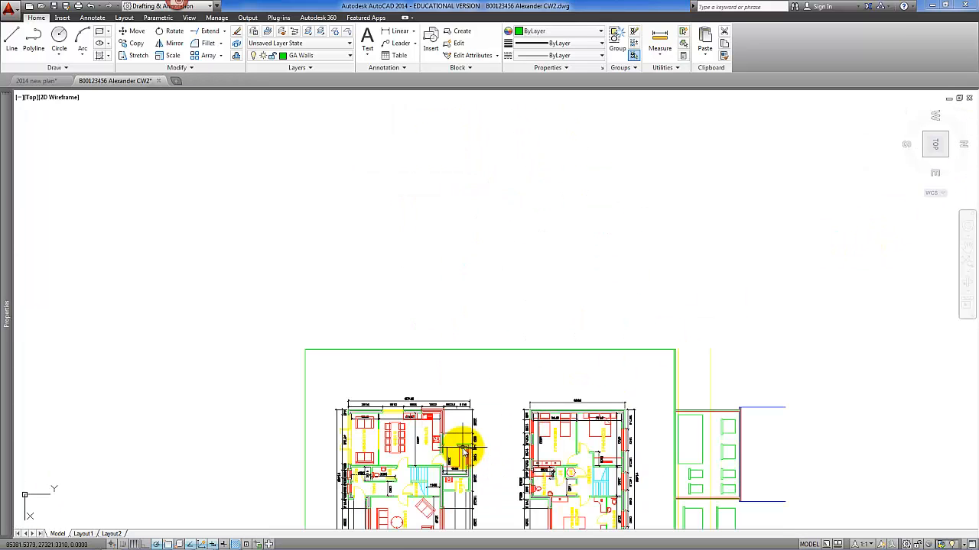
middle_click_drag(487, 411, 445, 374)
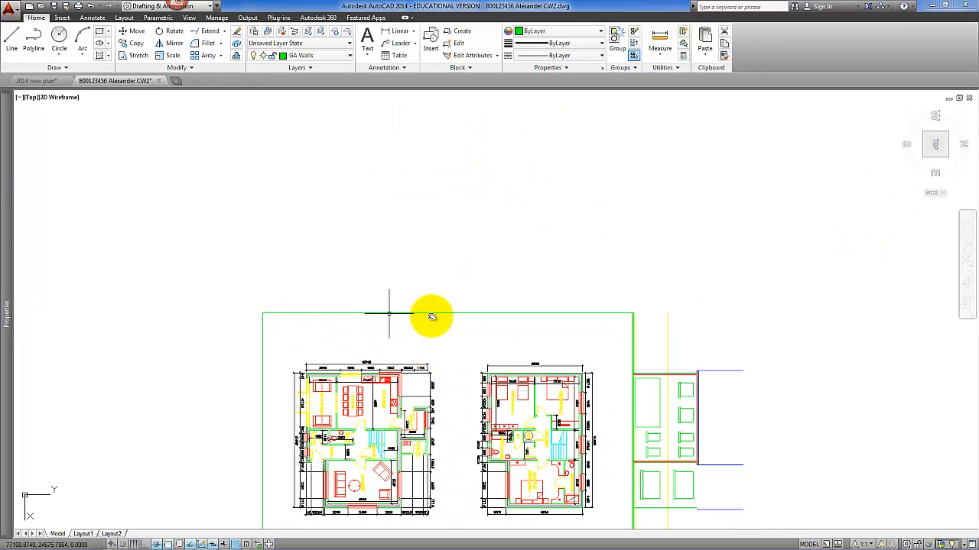
Offset the upper edge of the frame around the plans outward by 100 twice, making two parallel lines.
left_click(584, 315)
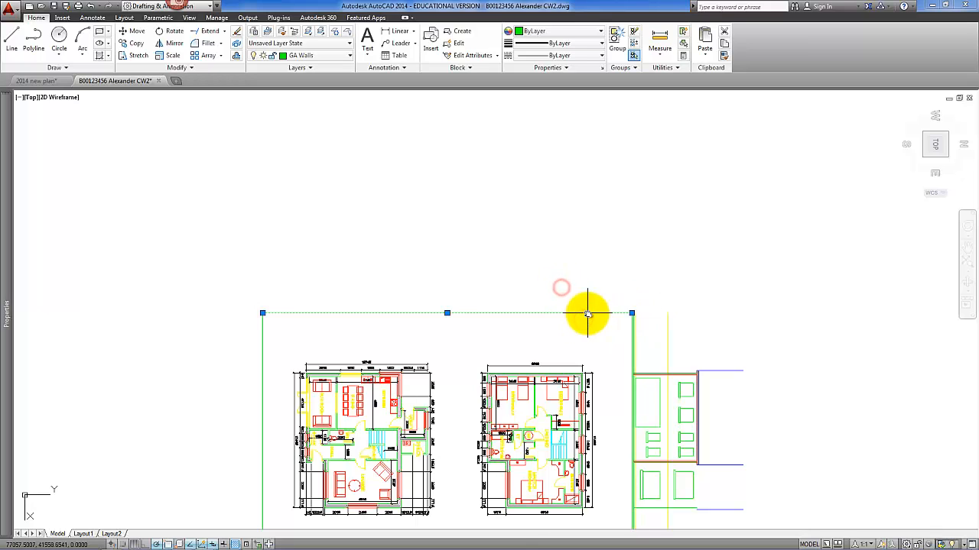
key("Escape")
scroll(601, 328, "up", 2)
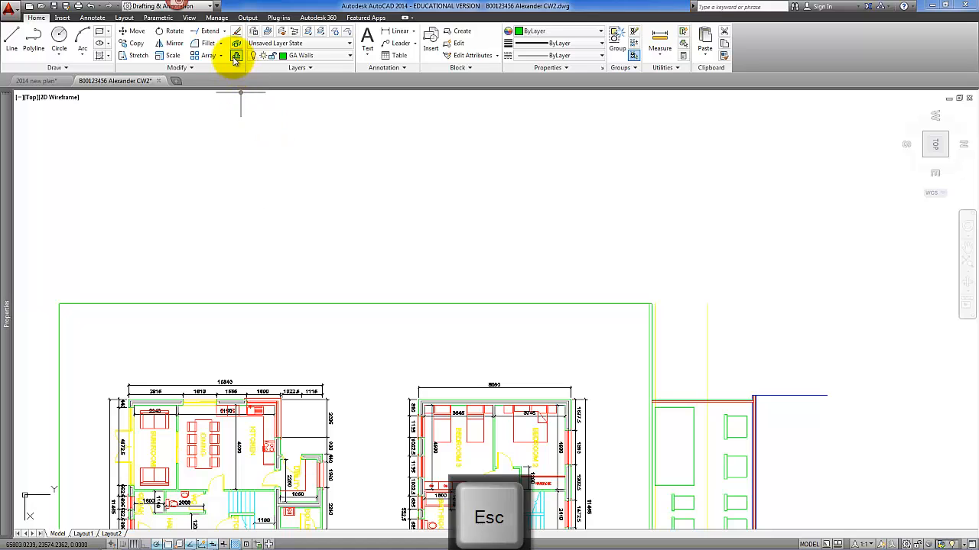
left_click(234, 55)
type("100")
key("Return")
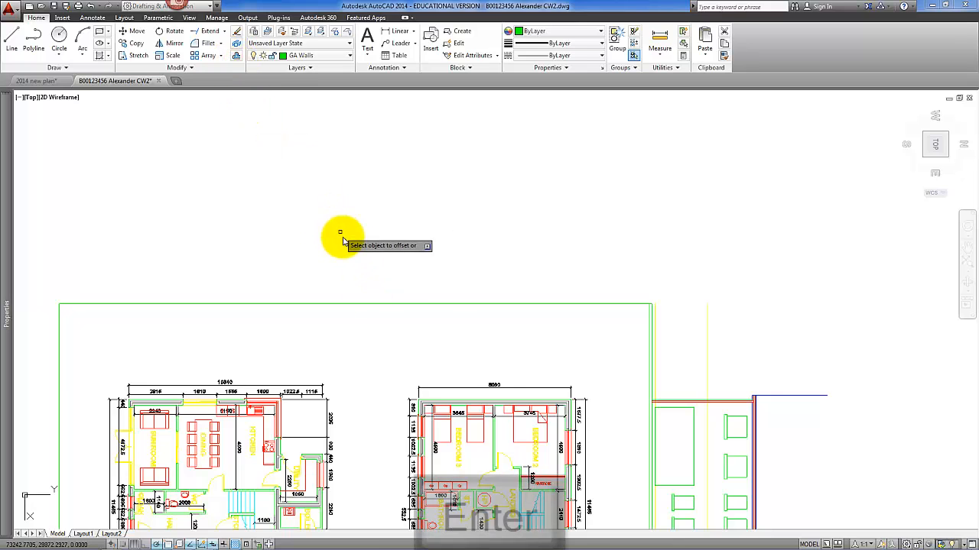
left_click(365, 304)
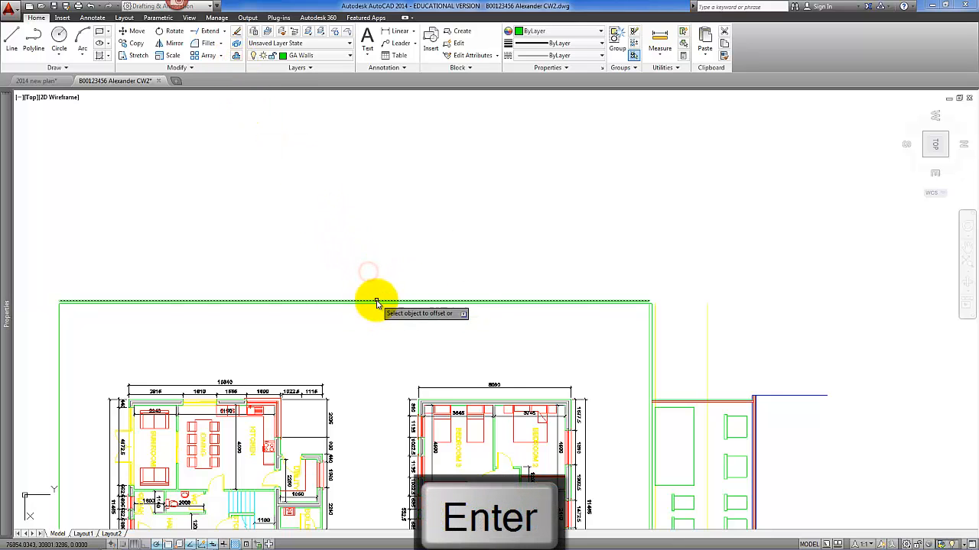
left_click(380, 261)
key("Return")
Match the properties of the yellow level line beside the frame corner onto the outermost offset line.
scroll(657, 302, "up", 5)
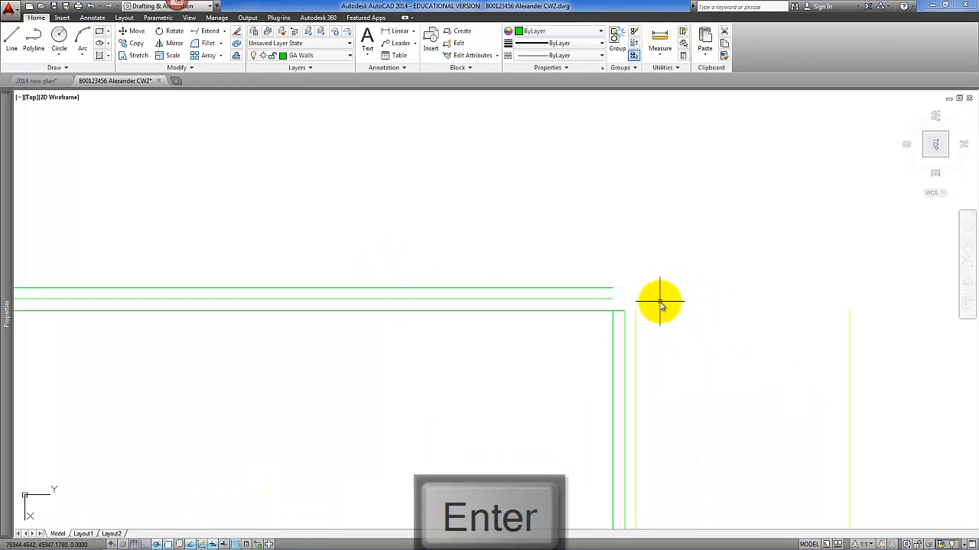
left_click(636, 328)
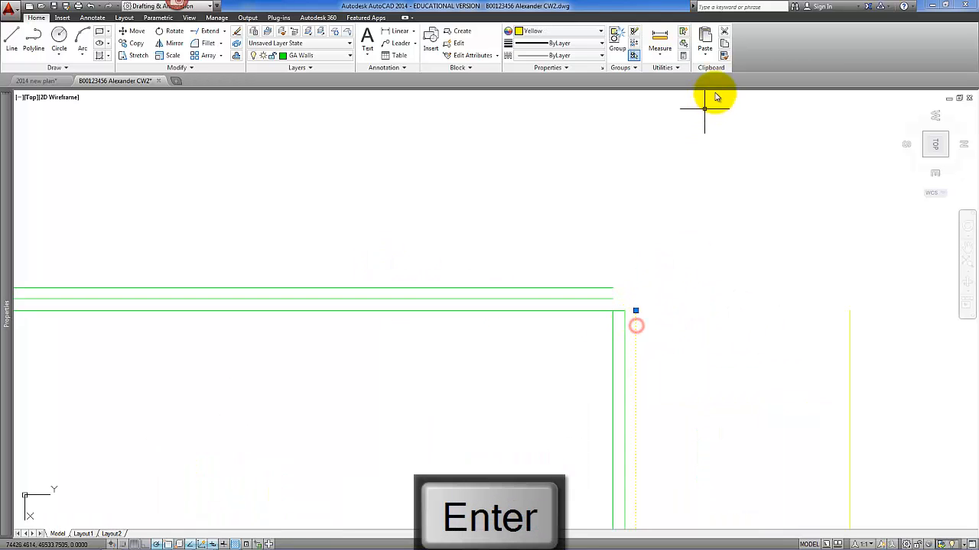
left_click(723, 56)
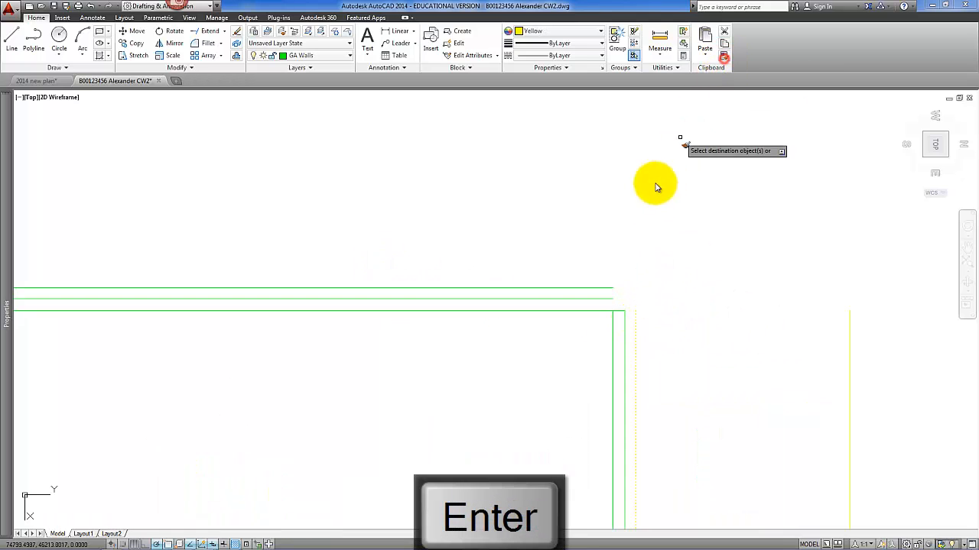
left_click(606, 288)
key("Return")
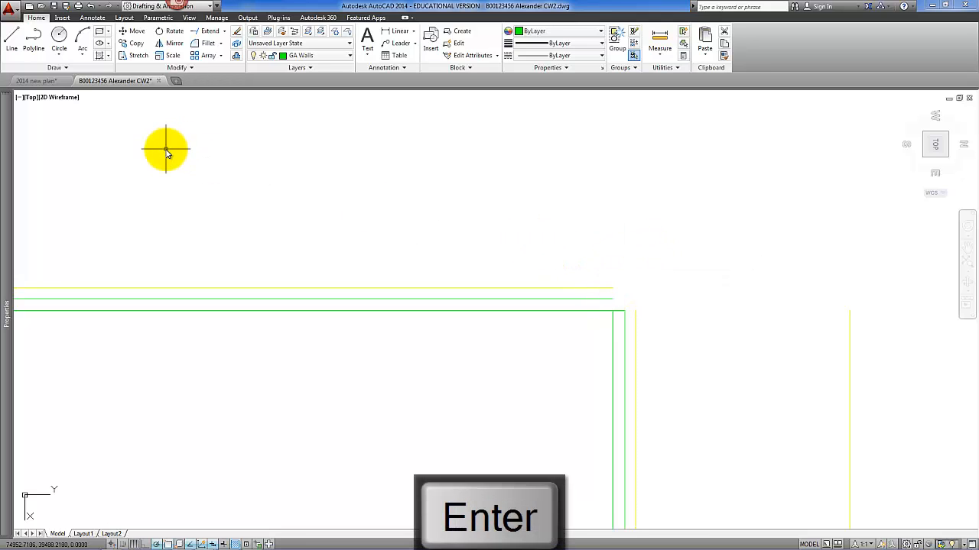
Set the polar tracking angle to 45° and draw a diagonal line about 13915 long outward from the frame corner at 135°.
left_click(12, 49)
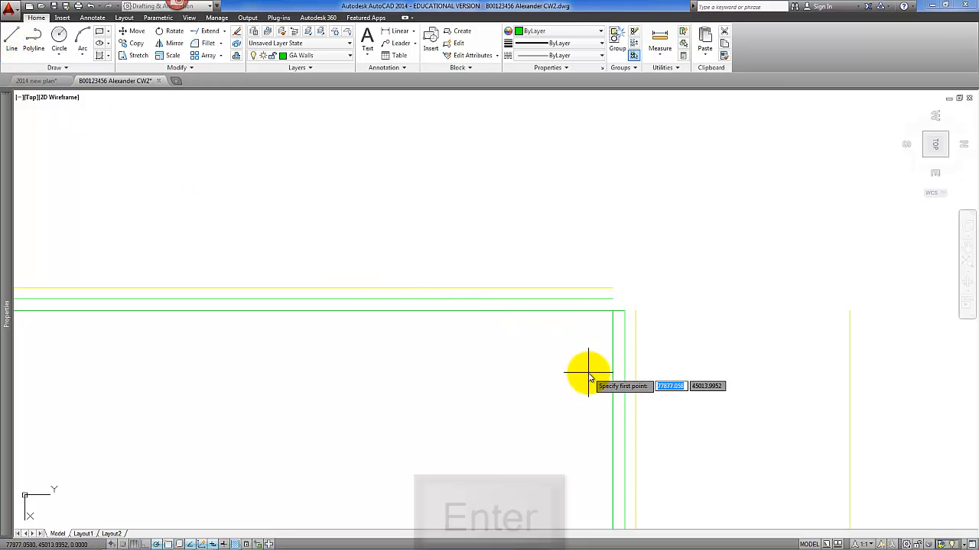
left_click(612, 312)
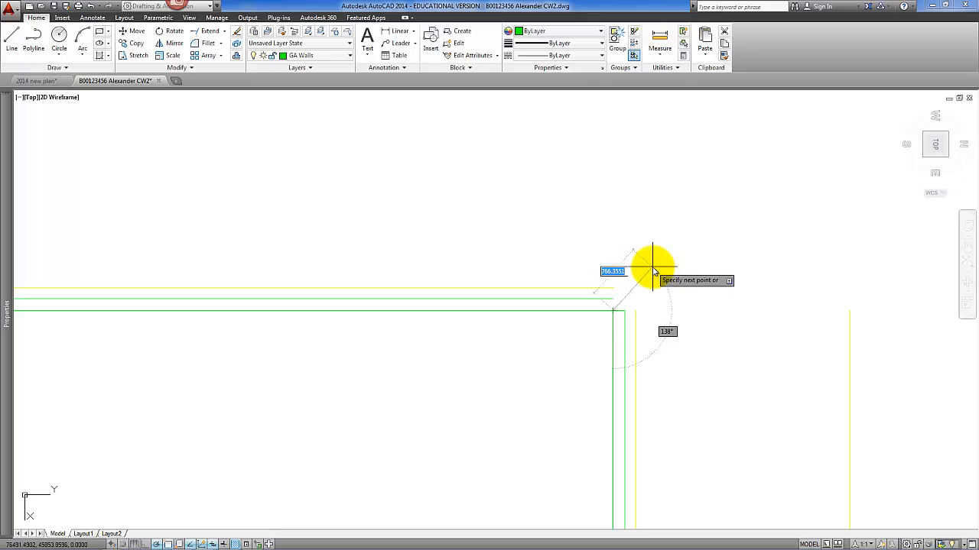
scroll(654, 265, "down", 1)
middle_click_drag(656, 262, 534, 316)
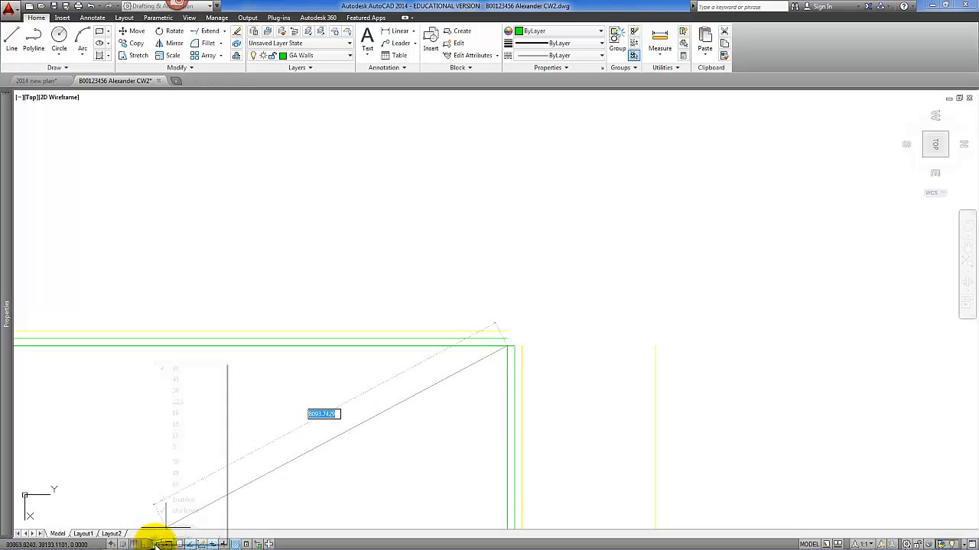
left_click(184, 380)
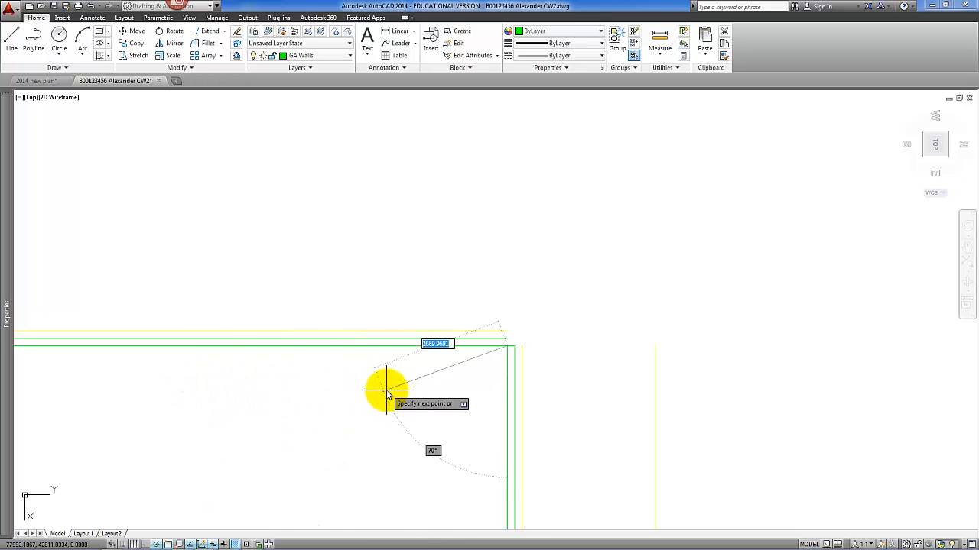
scroll(385, 389, "down", 4)
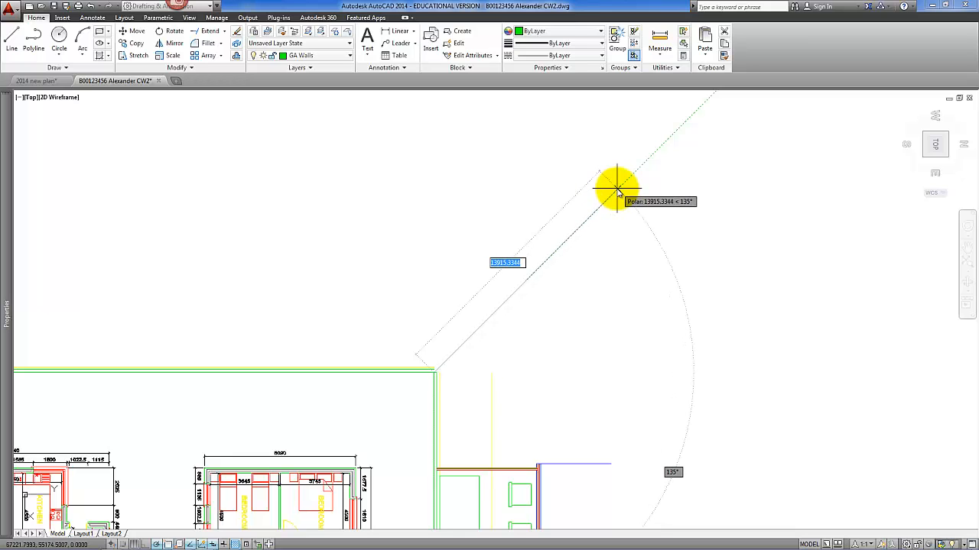
left_click(618, 191)
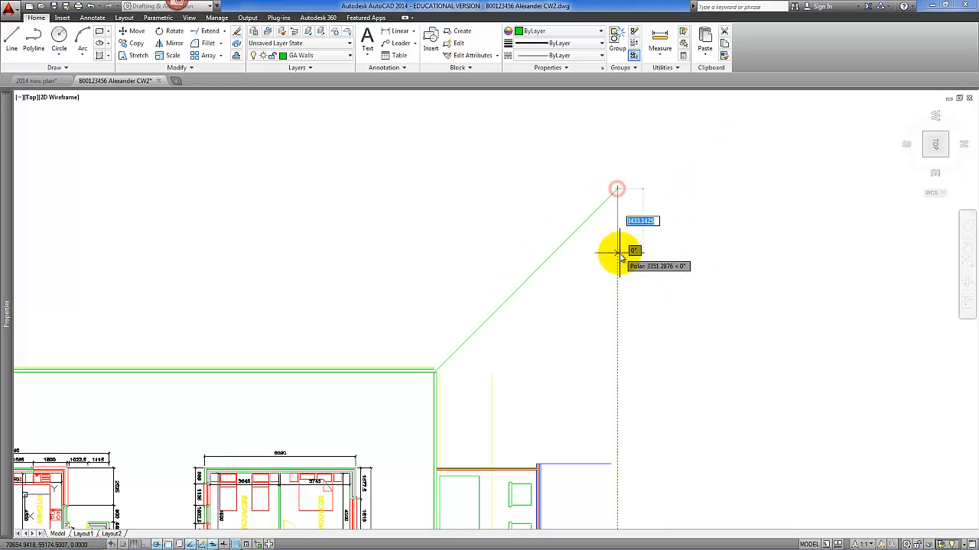
key("Return")
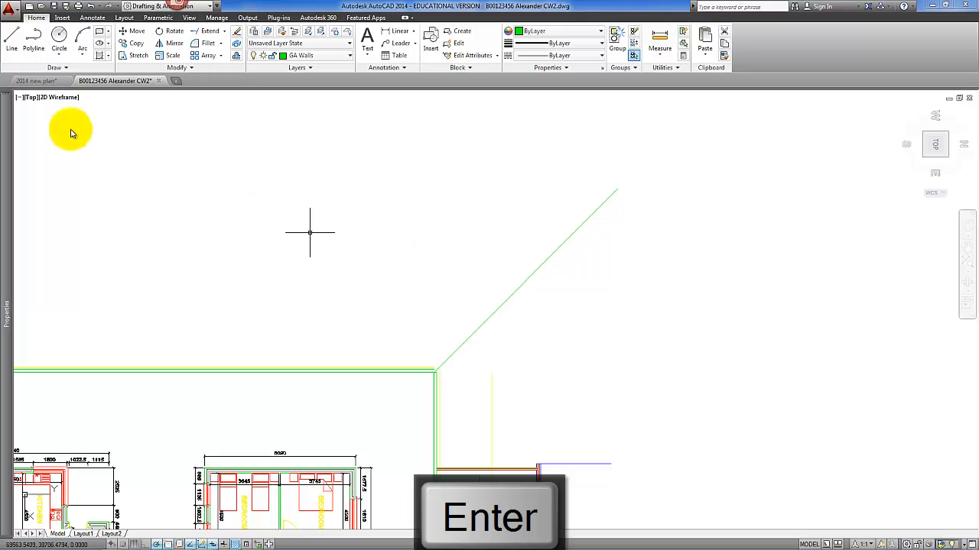
Draw a line from the end of the yellow level line to the 45° diagonal, then on across above both floor plans.
key("Return")
scroll(505, 413, "up", 2)
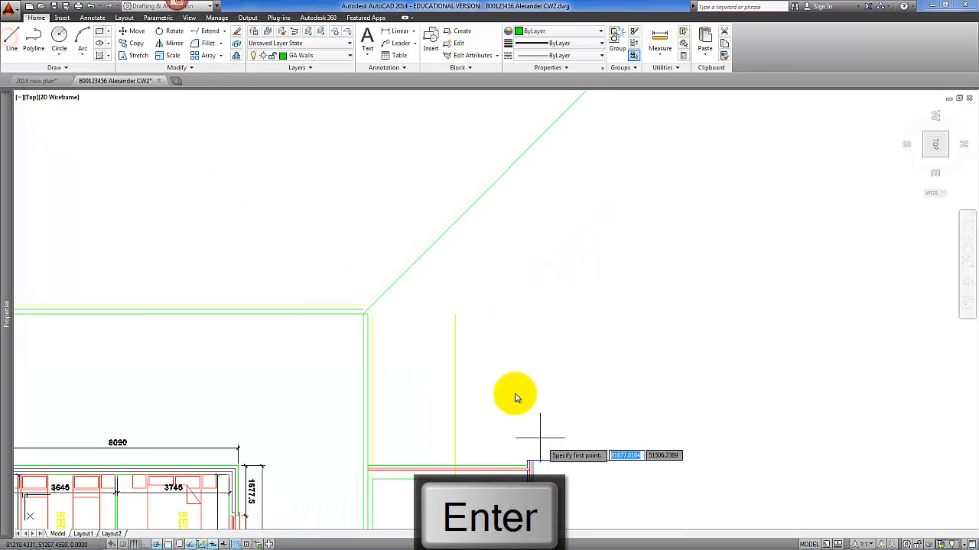
left_click(455, 313)
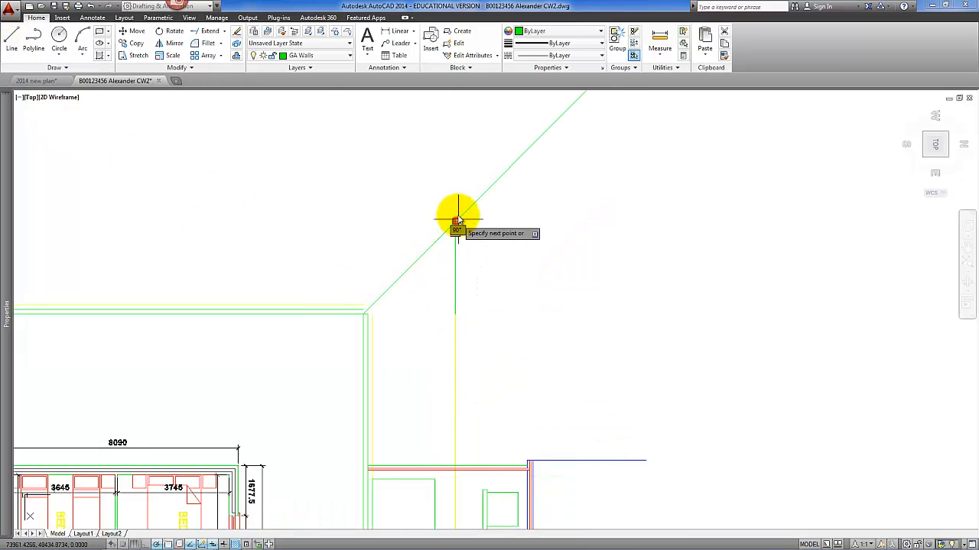
left_click(456, 221)
scroll(338, 234, "down", 4)
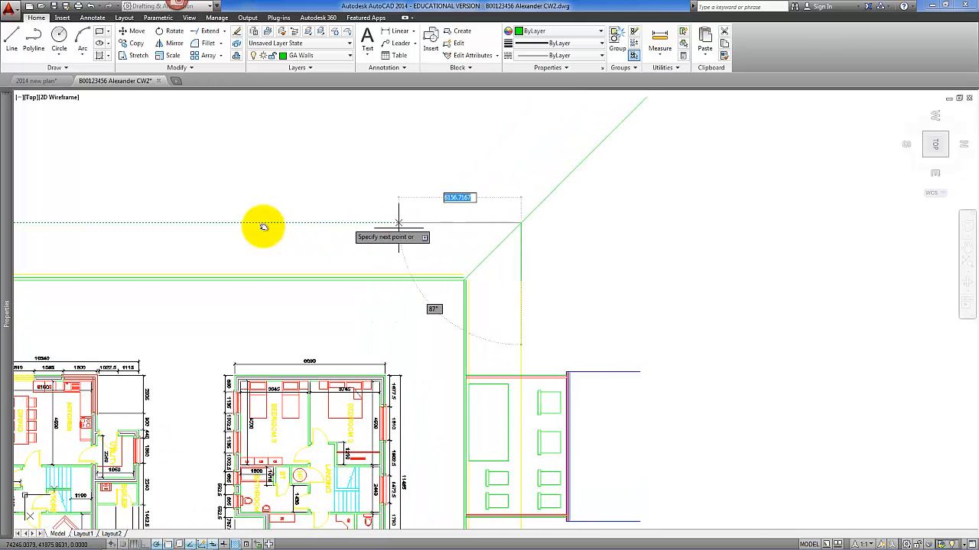
middle_click_drag(205, 233, 387, 234)
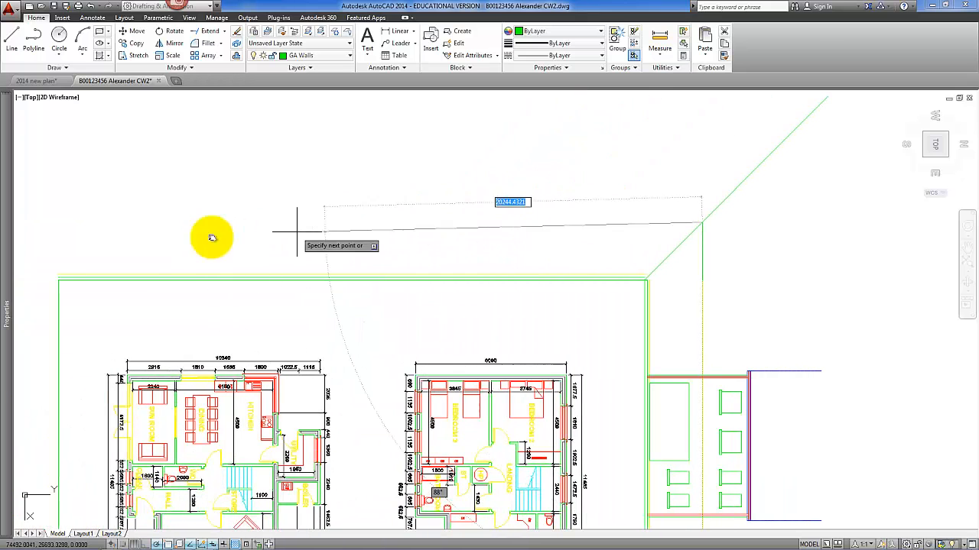
left_click(78, 222)
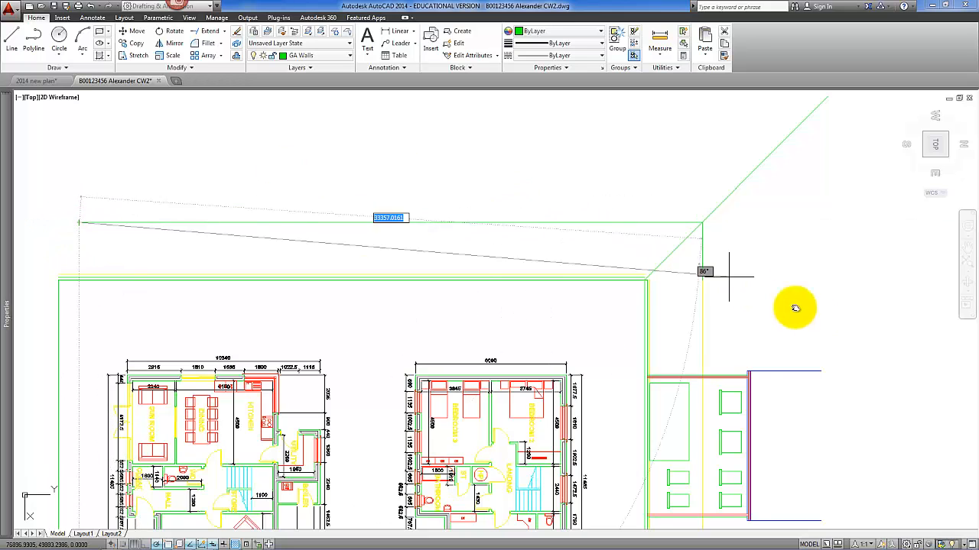
key("Return")
Draw a projection line from the outer corner of the blue roof edge on the front elevation straight to the 45° diagonal.
key("Return")
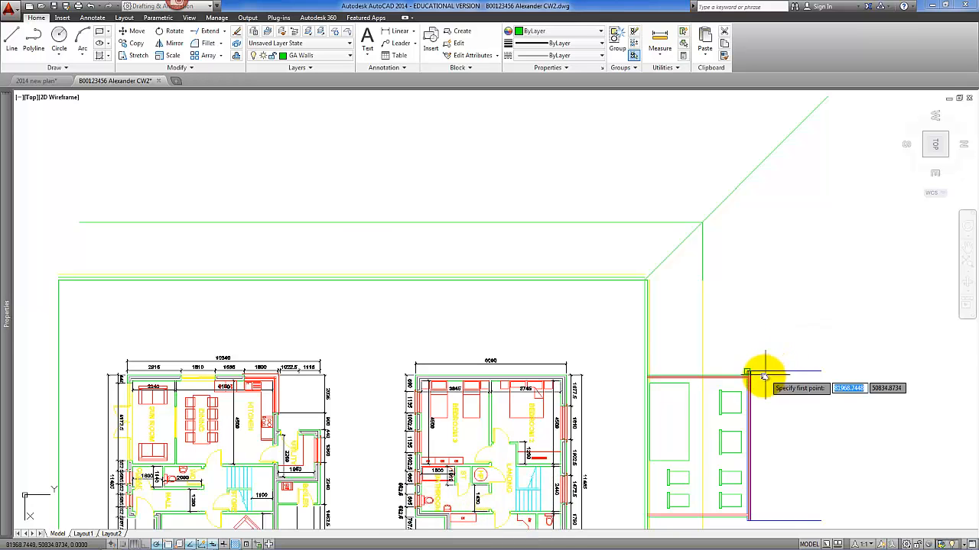
scroll(763, 377, "up", 3)
scroll(707, 353, "up", 2)
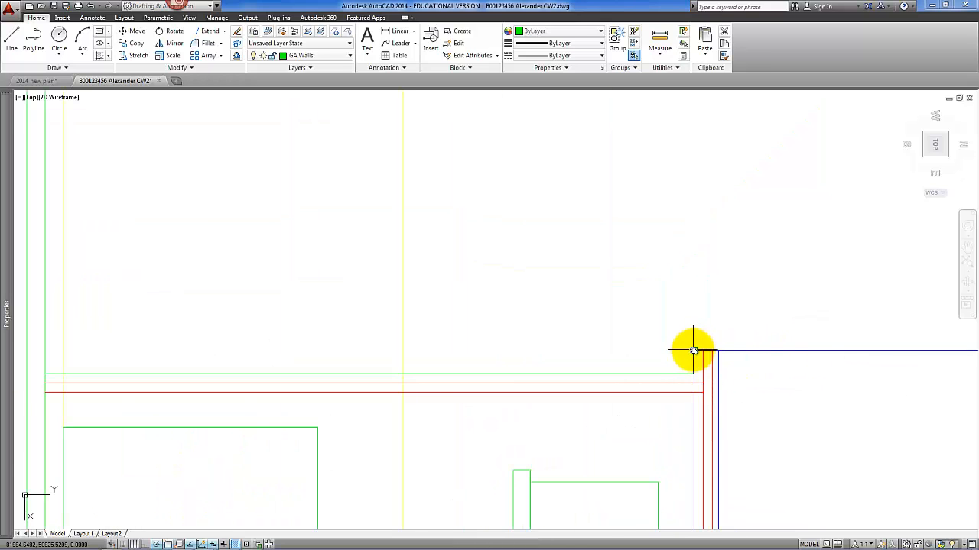
left_click(693, 351)
scroll(692, 354, "down", 5)
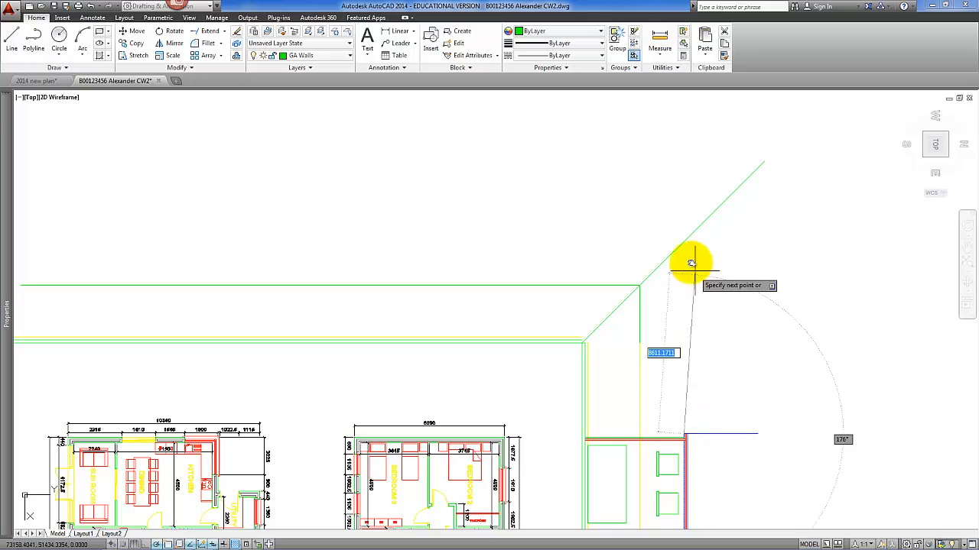
left_click(685, 245)
key("Return")
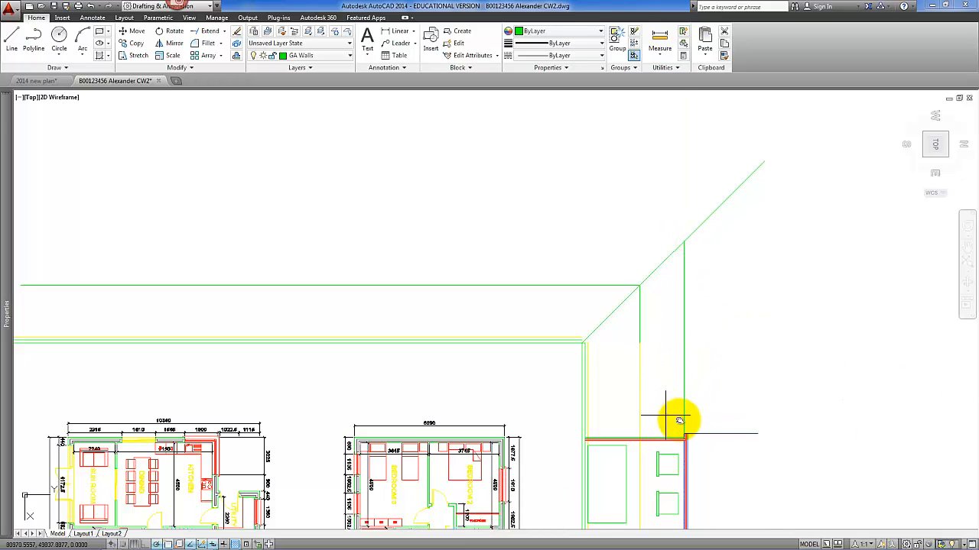
Draw a second parallel projection line from the other edge of the roof band on the front elevation to the diagonal.
key("Return")
scroll(689, 426, "up", 4)
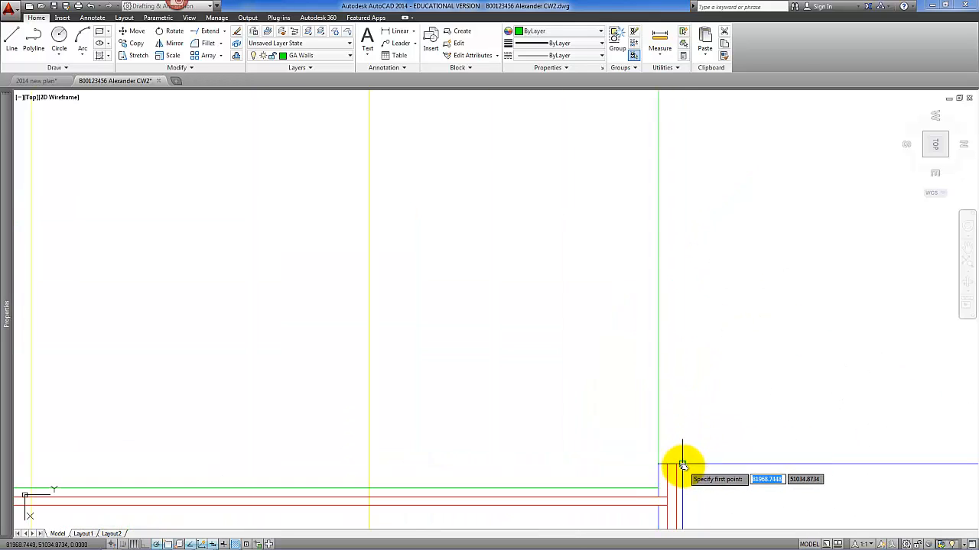
scroll(682, 466, "down", 4)
left_click(683, 465)
scroll(677, 273, "up", 3)
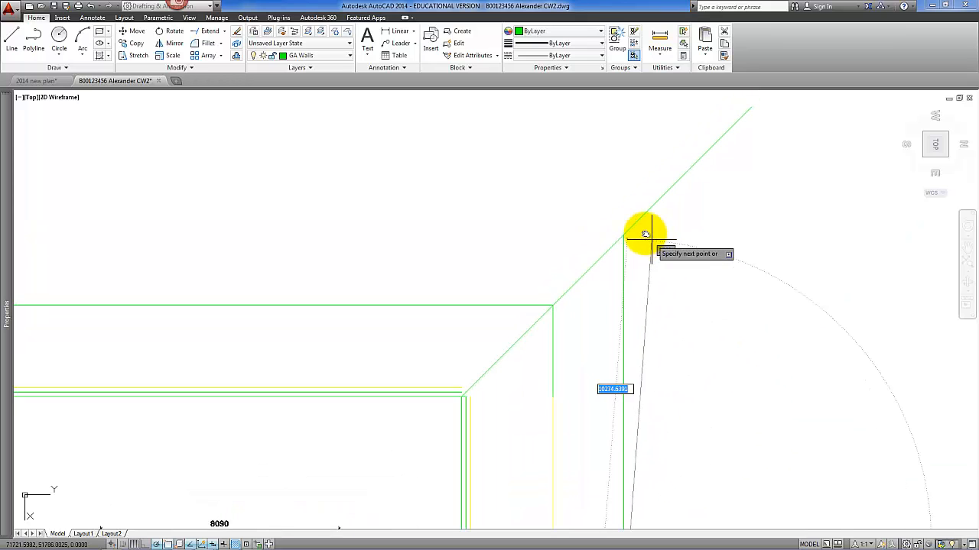
scroll(631, 227, "up", 4)
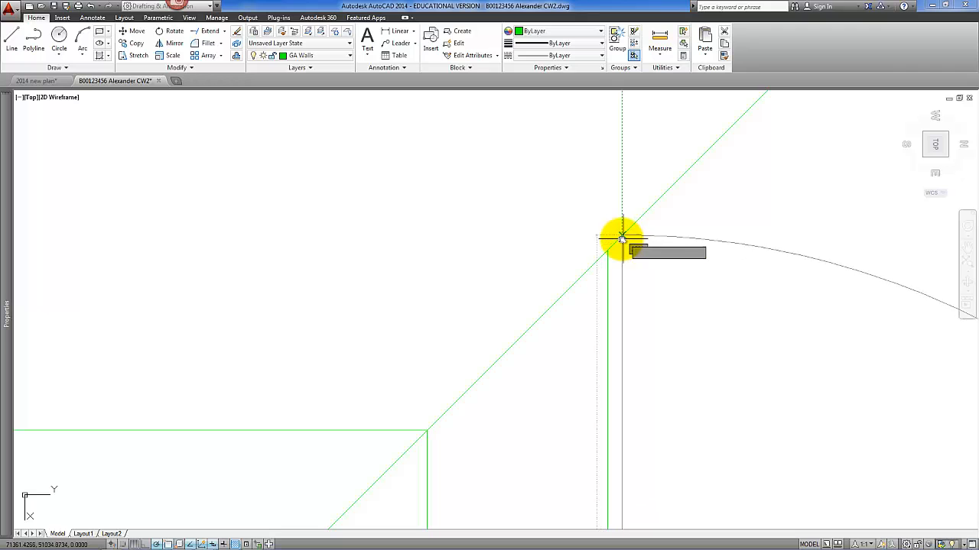
left_click(622, 236)
key("Return")
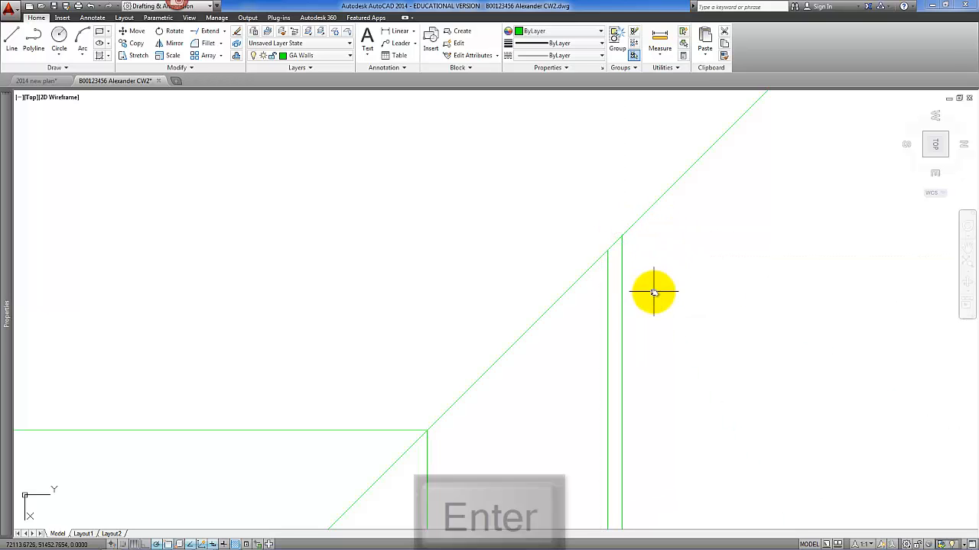
Mirror the two roof projection lines about the 45° diagonal, keeping the source lines.
left_click(653, 290)
left_click(597, 315)
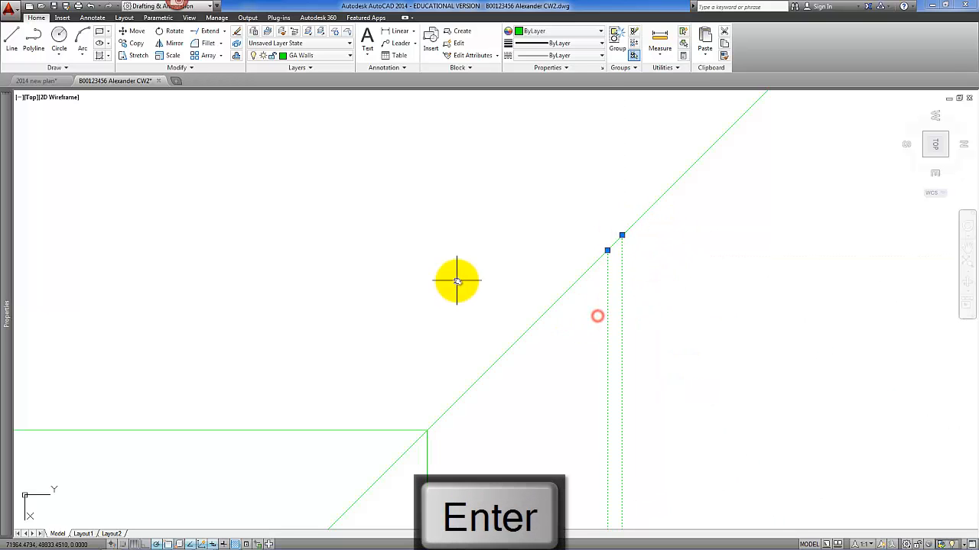
left_click(181, 48)
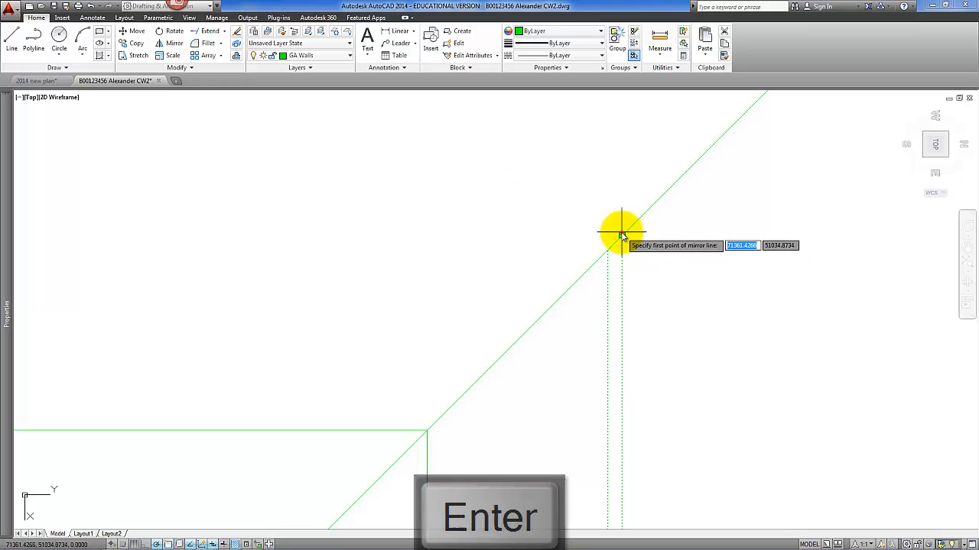
left_click(621, 236)
left_click(428, 434)
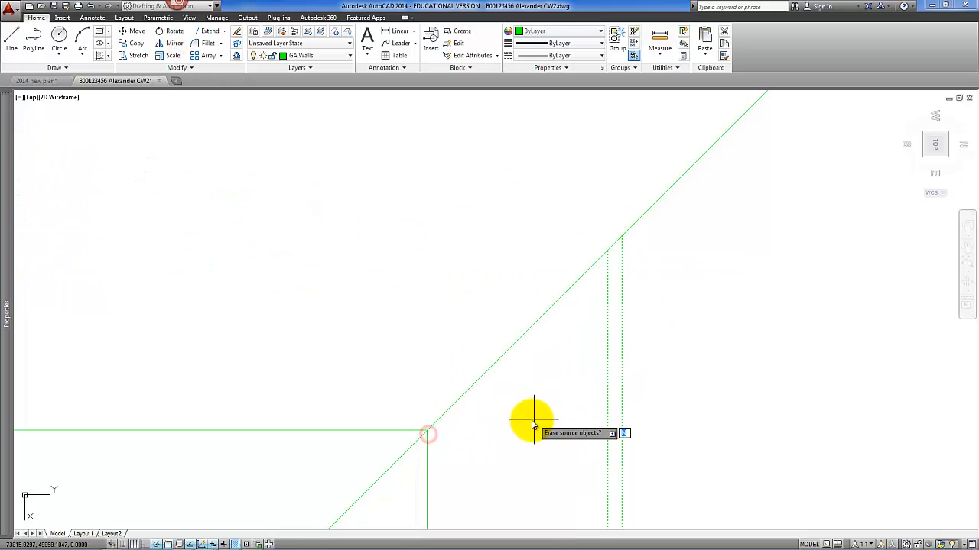
key("Return")
scroll(531, 419, "down", 4)
middle_click_drag(527, 425, 539, 265)
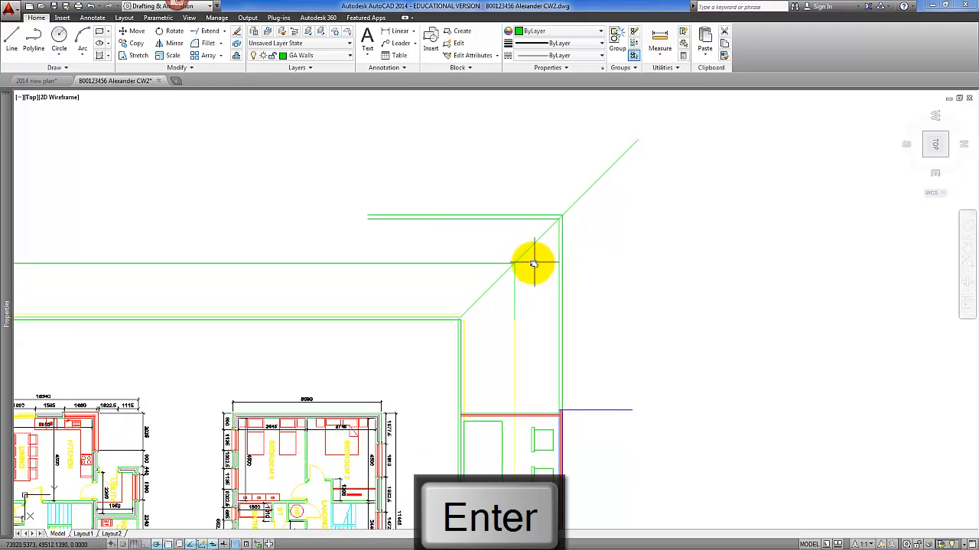
Match the properties of the blue roof line on the front elevation onto the two mirrored lines.
scroll(592, 420, "up", 2)
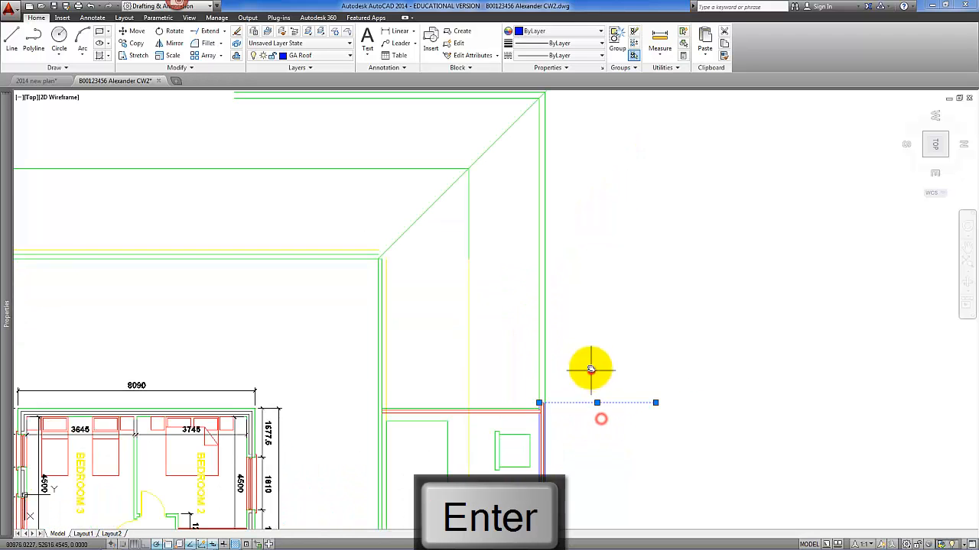
left_click(721, 60)
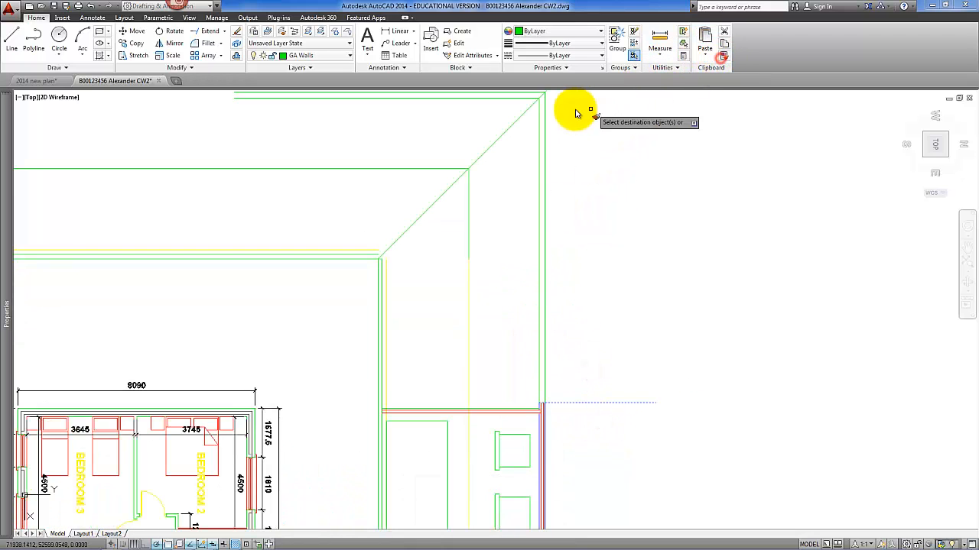
middle_click_drag(541, 136, 564, 181)
left_click(505, 171)
left_click(488, 115)
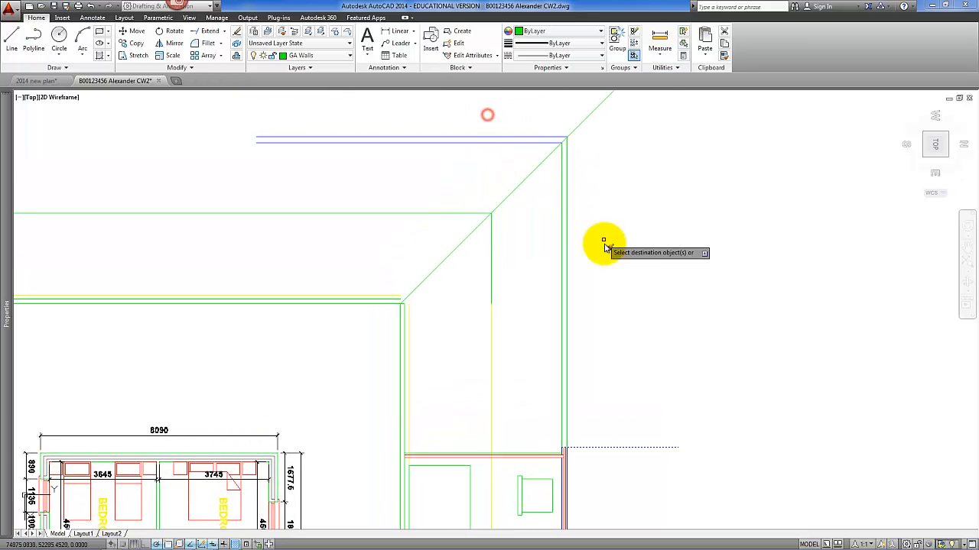
key("Return")
Delete the two green source projection lines between the front elevation's roof and the diagonal.
left_click(601, 263)
left_click(548, 241)
key("Delete")
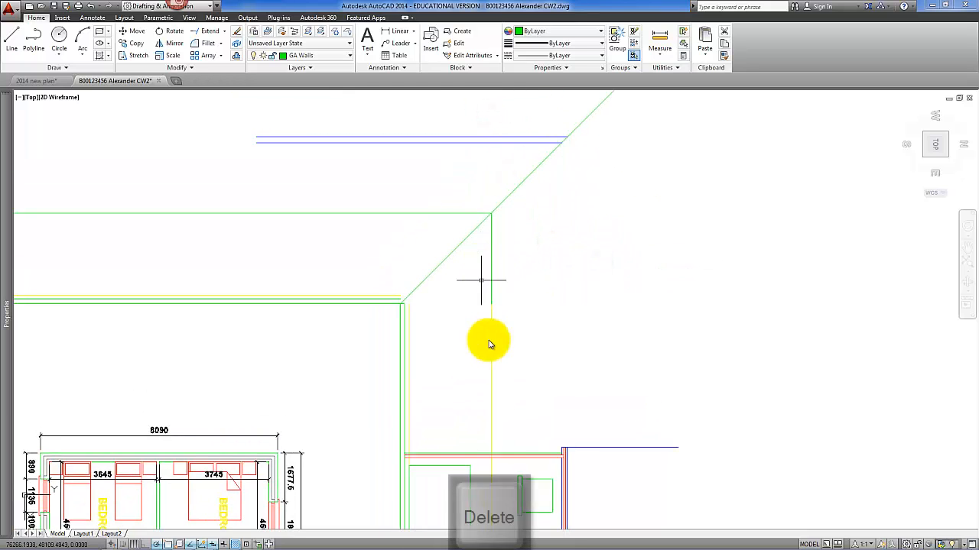
Match the properties of the yellow level line on the front elevation onto the long green line above the floor plans.
left_click(503, 354)
left_click(477, 344)
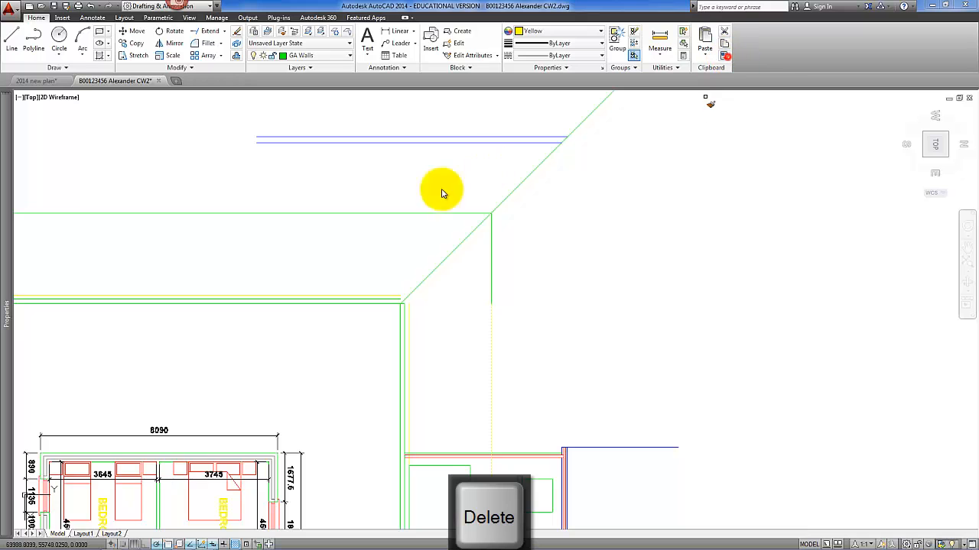
left_click(393, 236)
left_click(377, 206)
key("Return")
Delete the short green segment between the yellow level line and the diagonal.
left_click(521, 293)
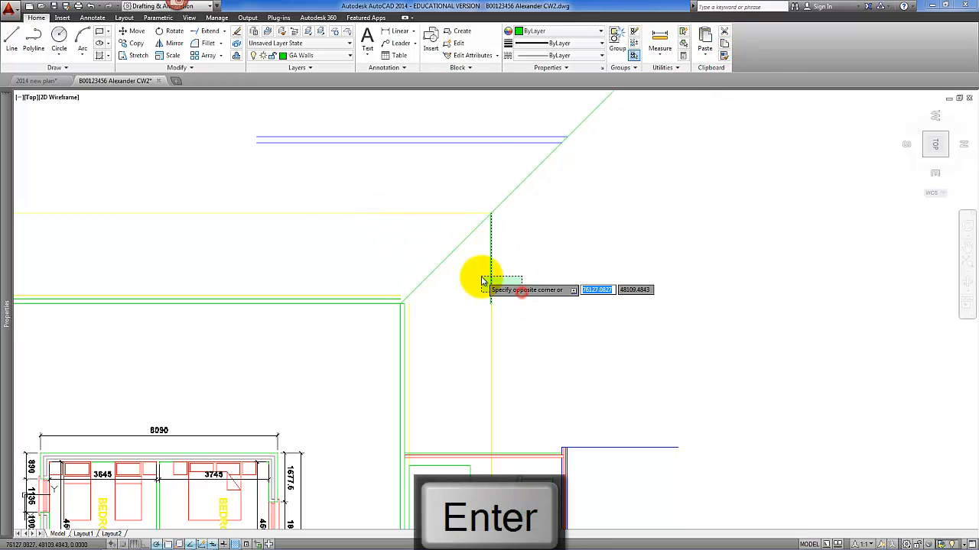
left_click(481, 281)
key("Delete")
Stretch the free ends of the two blue roof lines about 23274 at 270° so they span the floor plans.
middle_click_drag(463, 269, 585, 316)
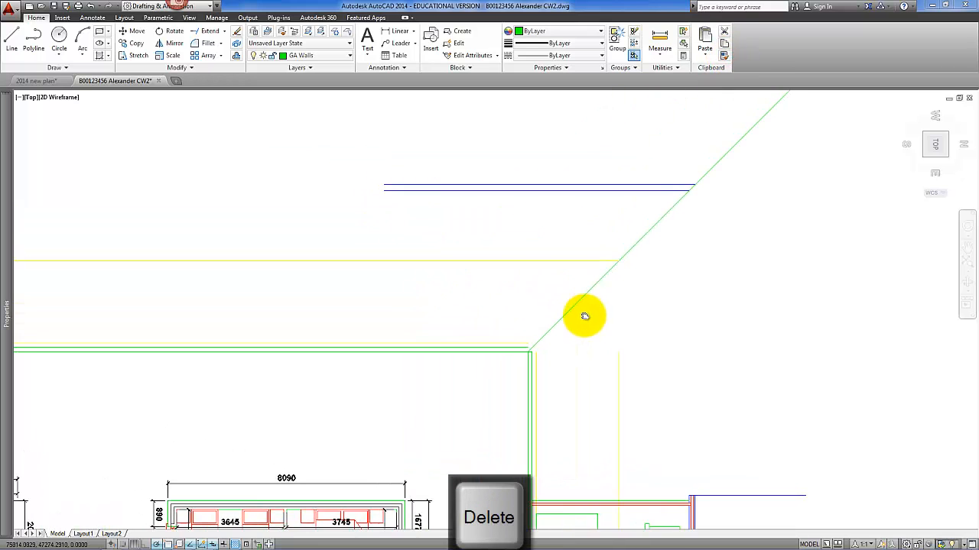
middle_click_drag(480, 269, 609, 325)
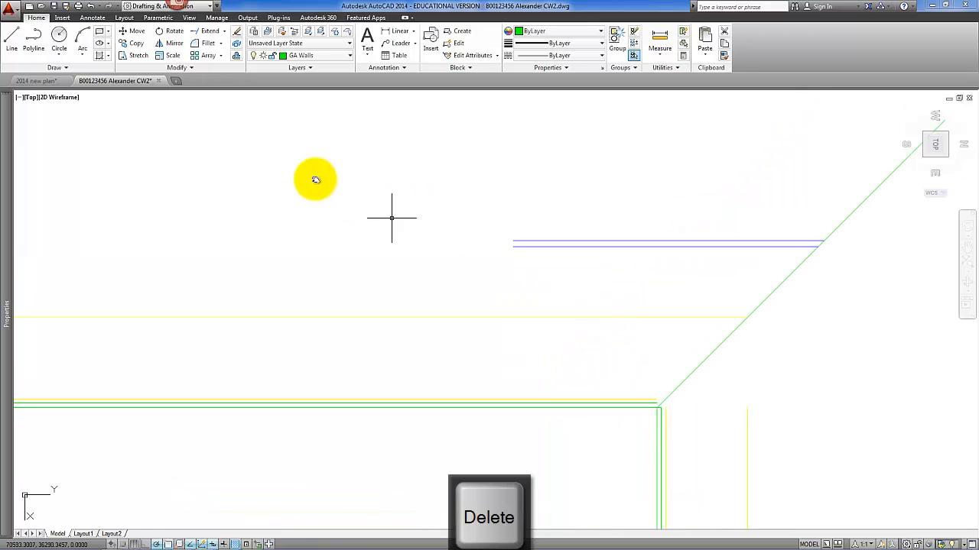
left_click(139, 58)
left_click(524, 280)
left_click(491, 205)
key("Return")
scroll(537, 218, "down", 2)
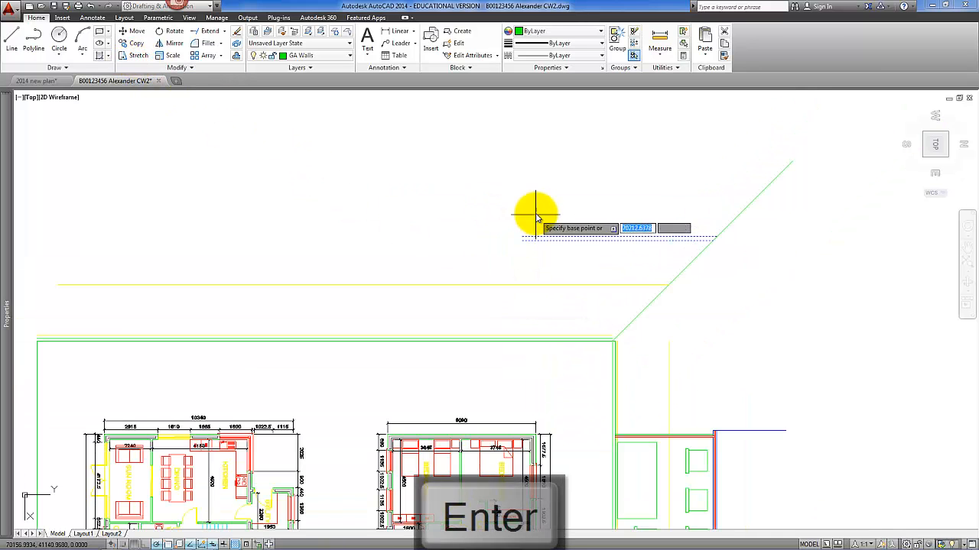
left_click(536, 217)
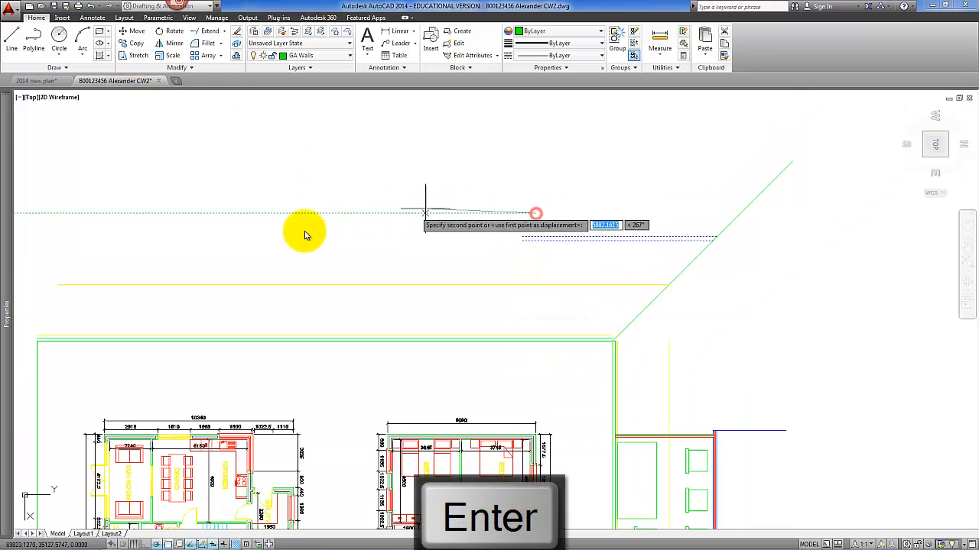
left_click(109, 214)
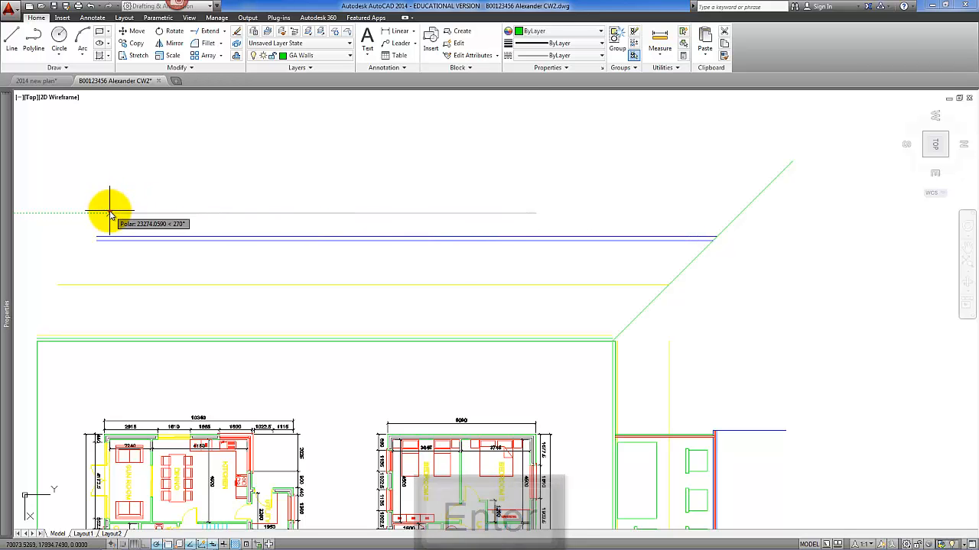
Draw a vertical projection line from the ground floor plan's outer wall corner beside the front door up to the blue roof lines.
scroll(388, 294, "down", 2)
middle_click_drag(388, 295, 590, 186)
scroll(494, 327, "up", 2)
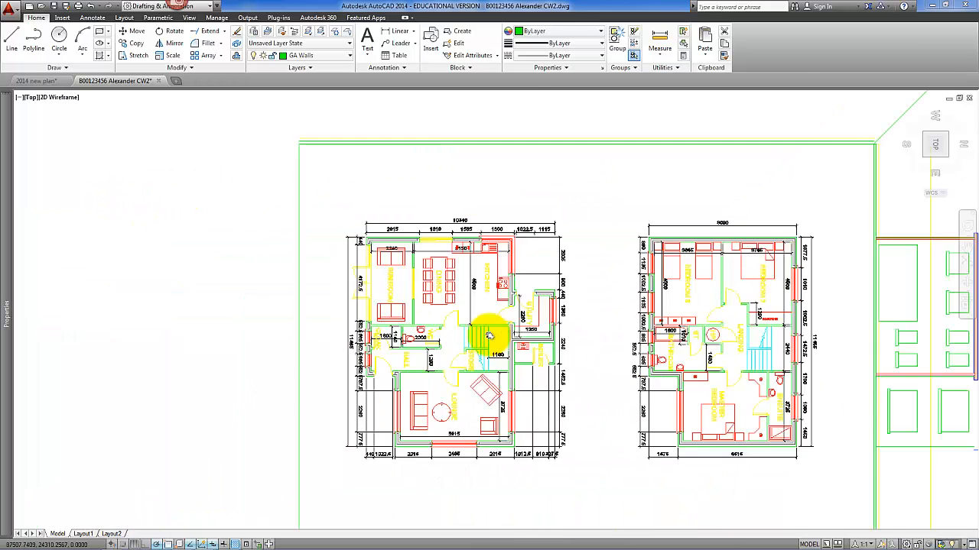
scroll(489, 334, "up", 2)
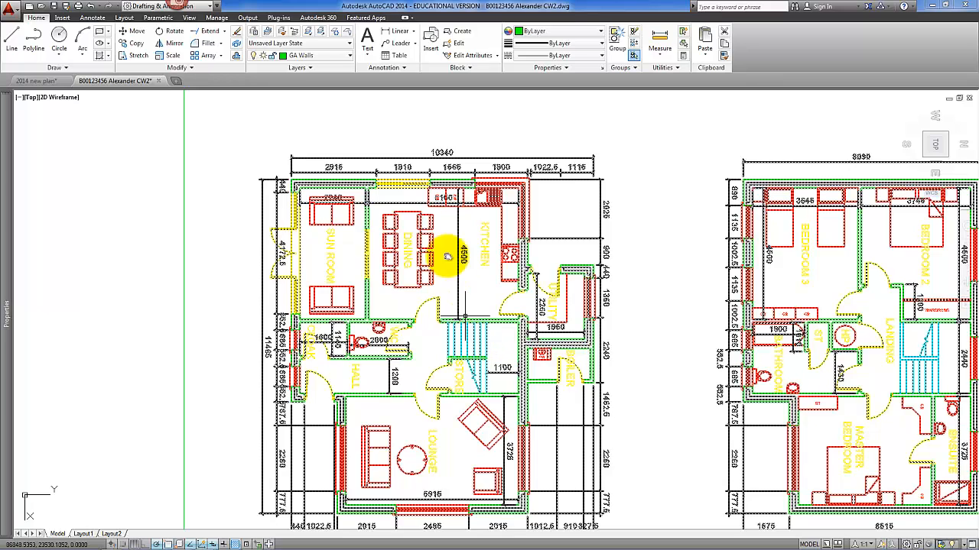
middle_click_drag(447, 251, 413, 308)
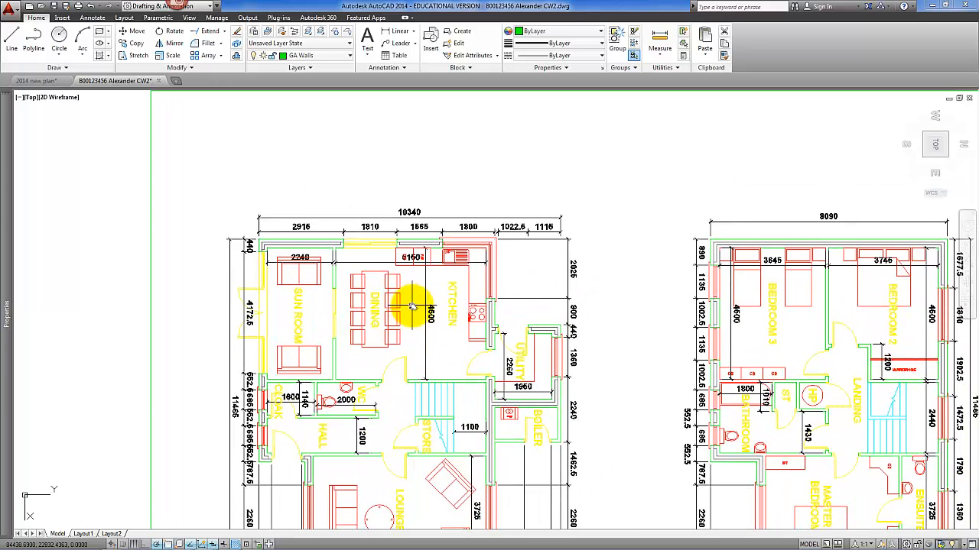
left_click(13, 38)
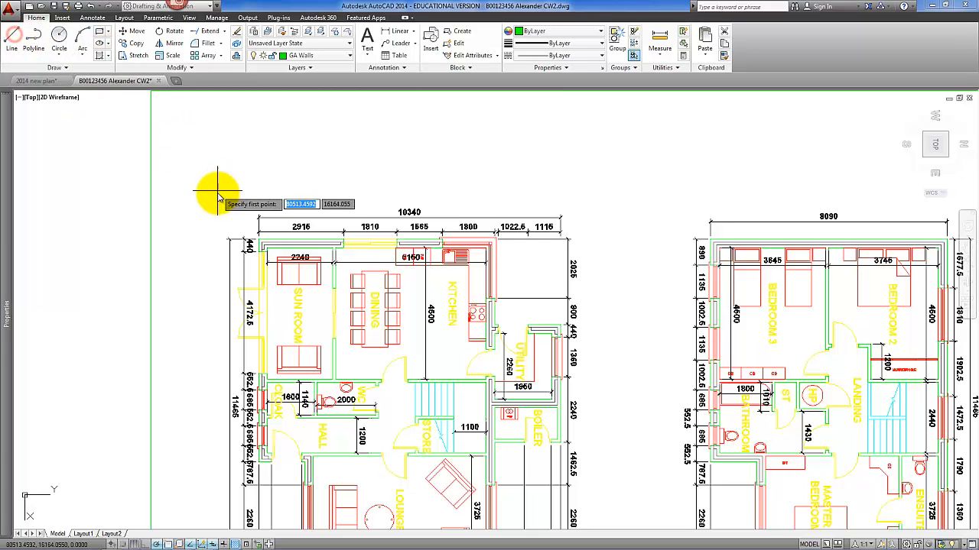
scroll(218, 197, "up", 2)
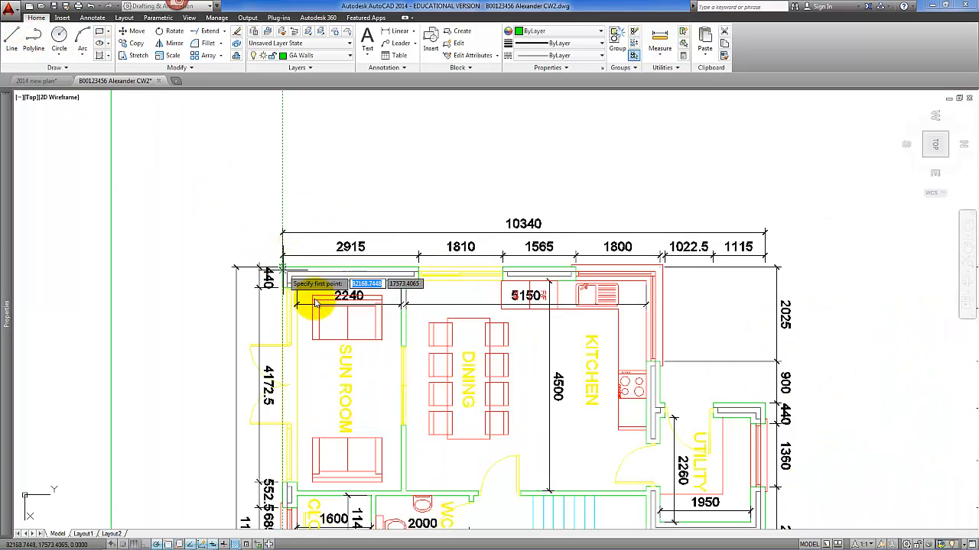
scroll(350, 362, "down", 2)
middle_click_drag(347, 362, 344, 130)
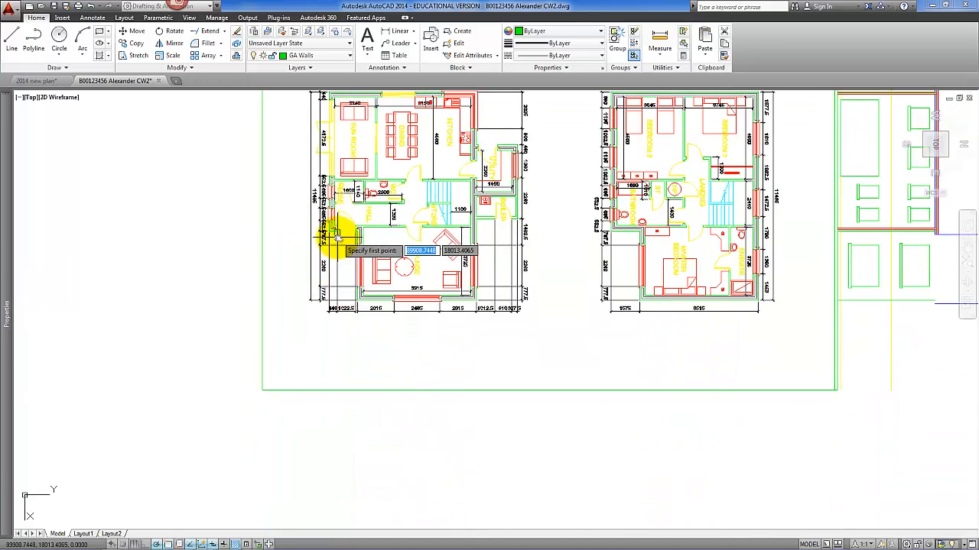
scroll(332, 236, "up", 4)
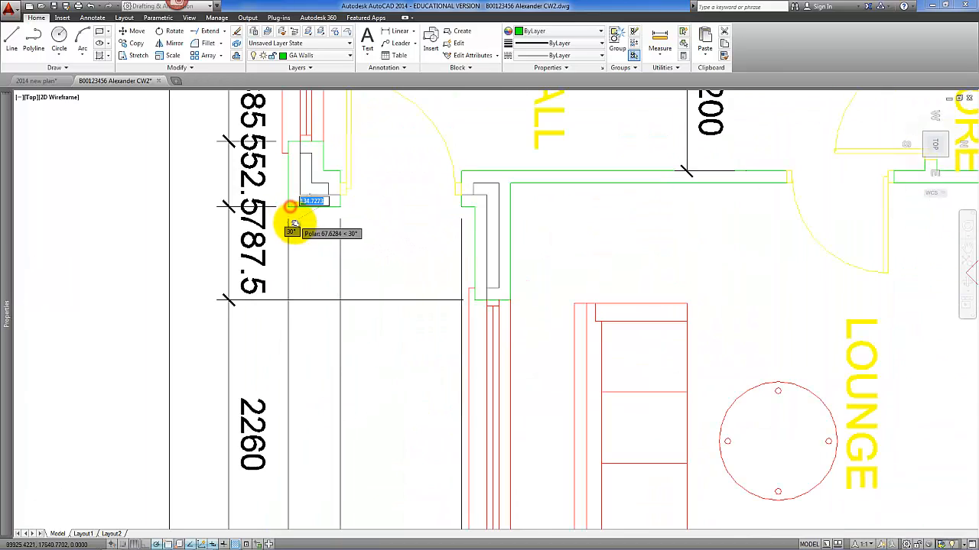
scroll(294, 224, "down", 5)
middle_click_drag(312, 269, 298, 381)
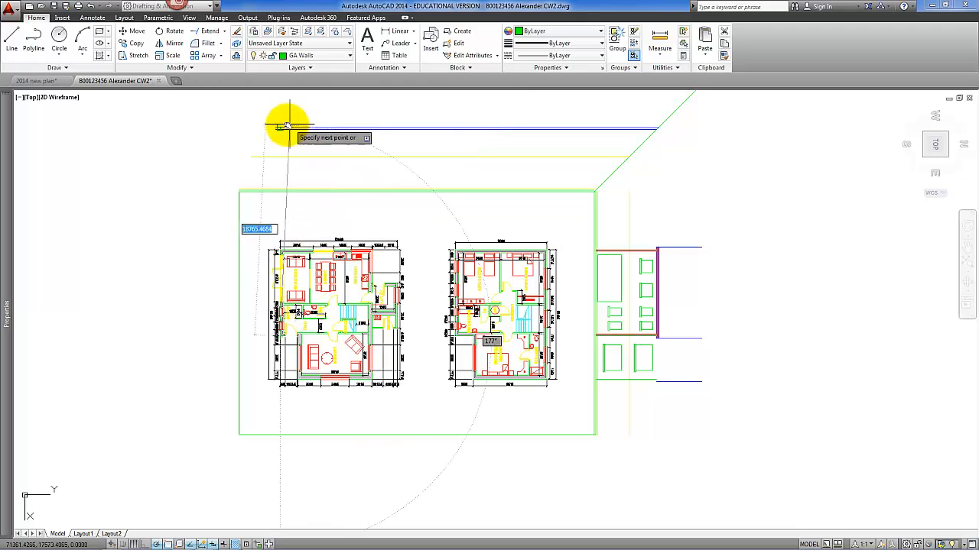
middle_click_drag(282, 104, 279, 130)
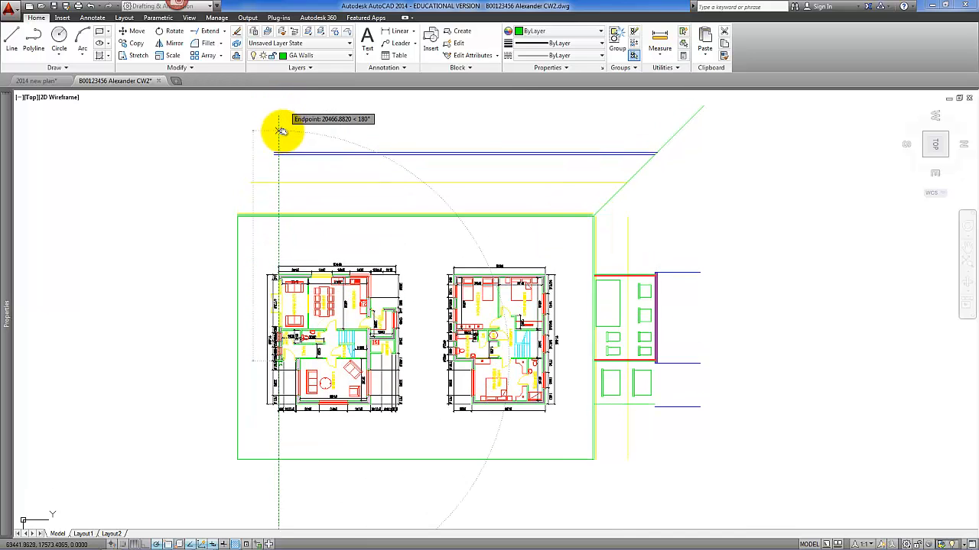
scroll(280, 149, "up", 4)
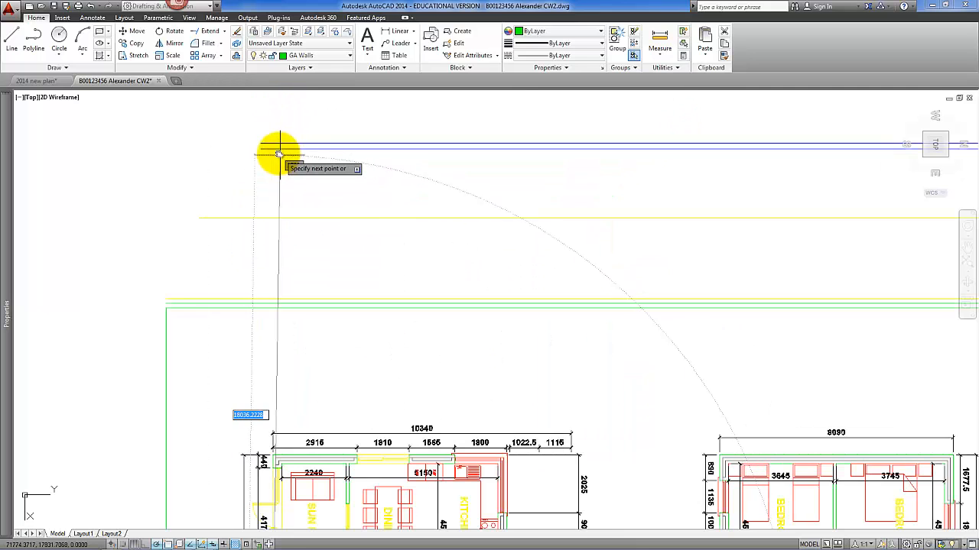
left_click(273, 151)
key("Return")
scroll(349, 196, "down", 3)
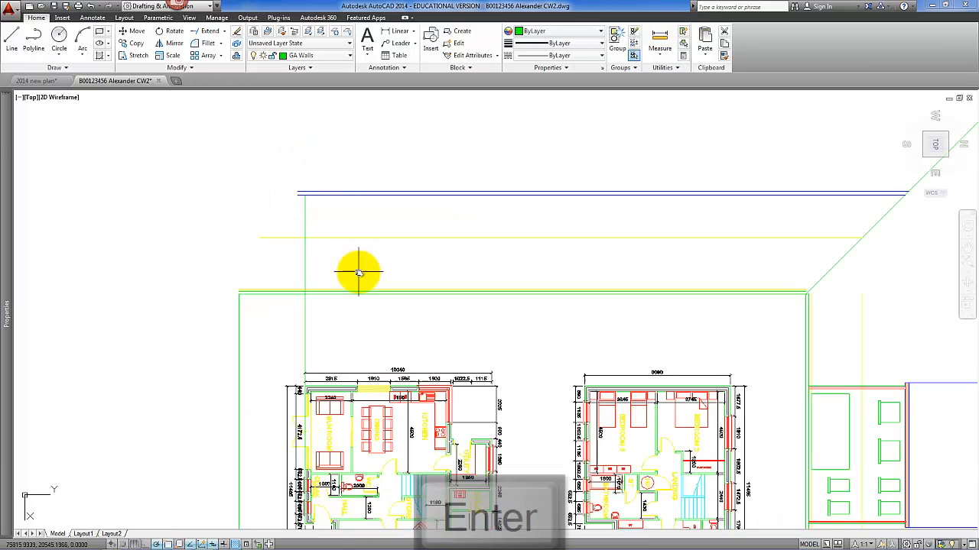
Copy the wall projection line from the outer corner beside the front door to the lounge's near outer corner.
left_click(135, 52)
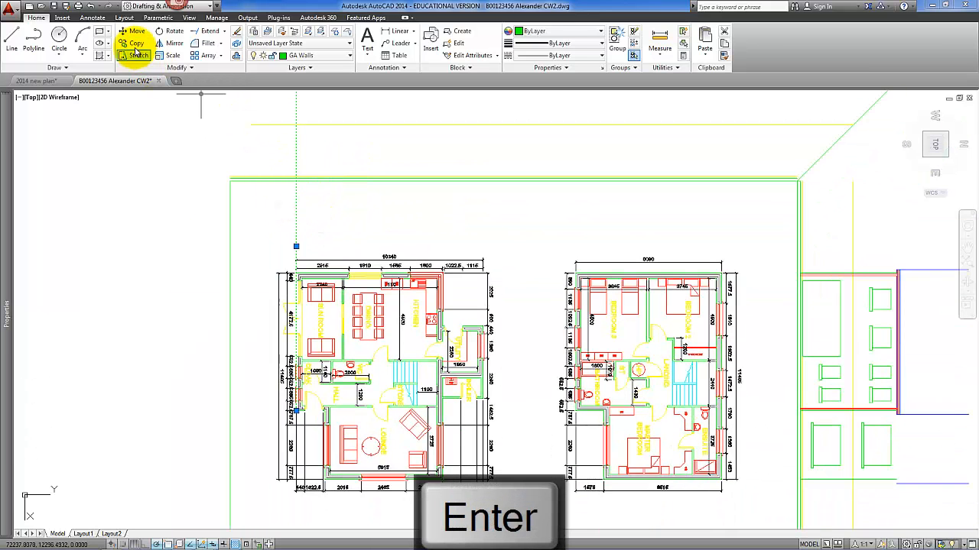
scroll(328, 349, "up", 5)
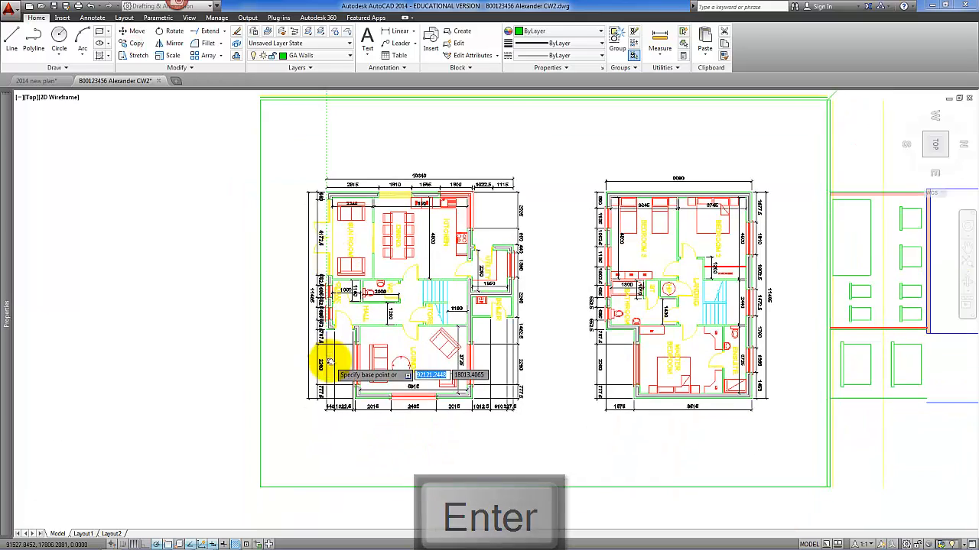
scroll(323, 296, "up", 2)
left_click(317, 279)
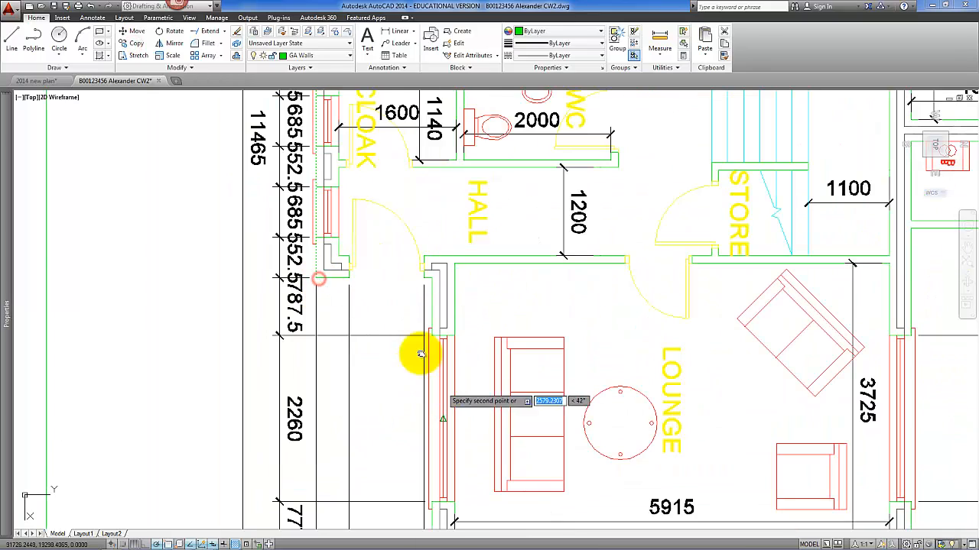
middle_click_drag(461, 460, 382, 332)
left_click(352, 430)
key("Return")
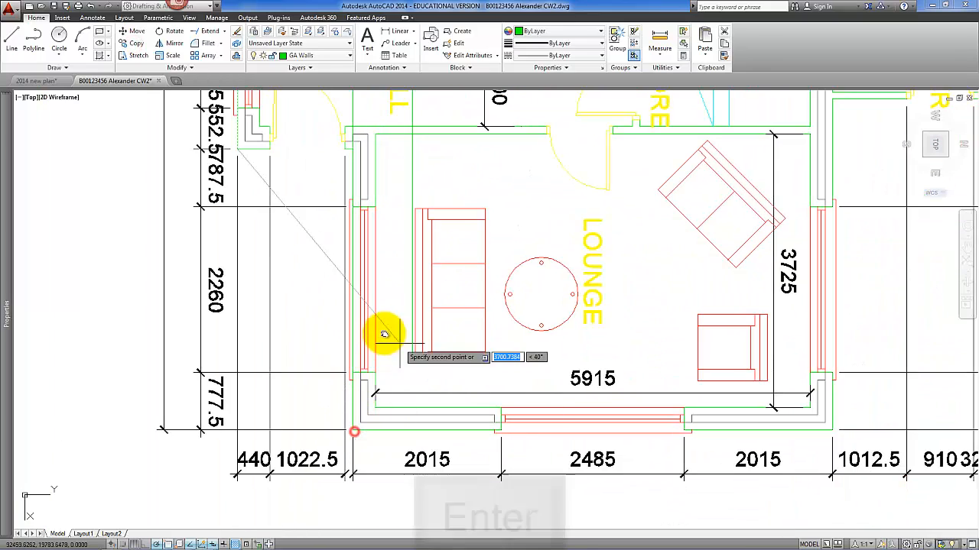
Stretch the upper end of the copied lounge-corner line straight up, at 180°, past the blue roof lines.
scroll(384, 334, "down", 6)
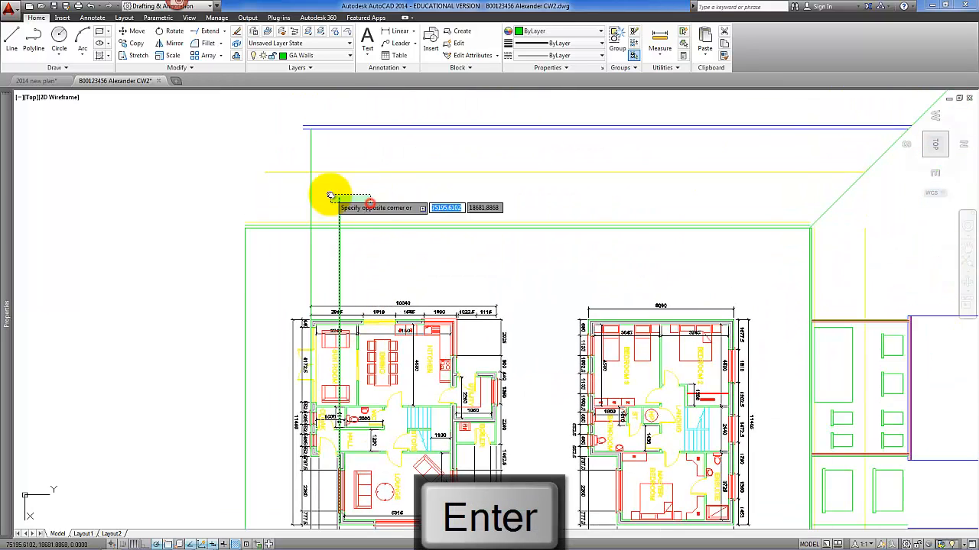
left_click(340, 196)
left_click(339, 198)
middle_click_drag(340, 199, 334, 279)
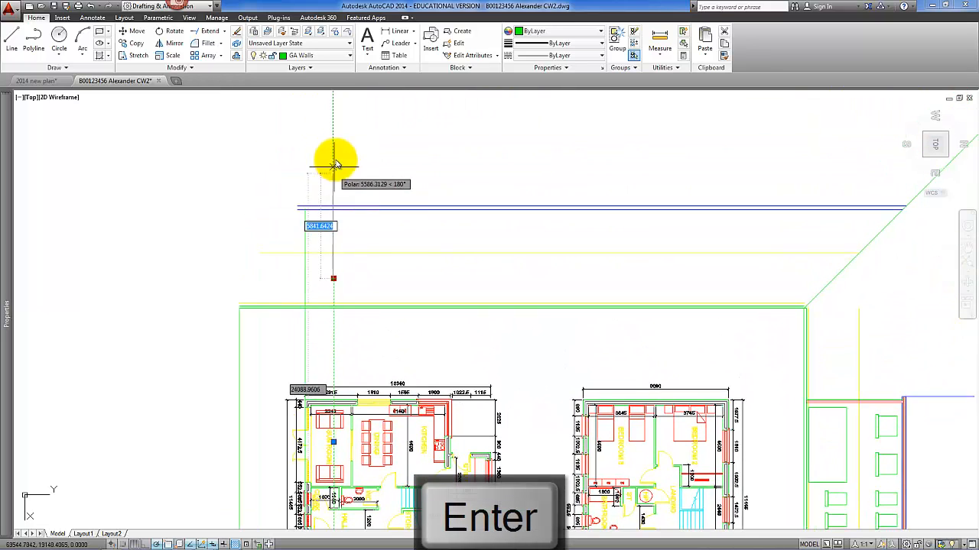
left_click(335, 149)
Copy the lengthened lounge-corner projection line to both sides of the front door opening.
scroll(350, 197, "down", 4)
scroll(339, 323, "up", 6)
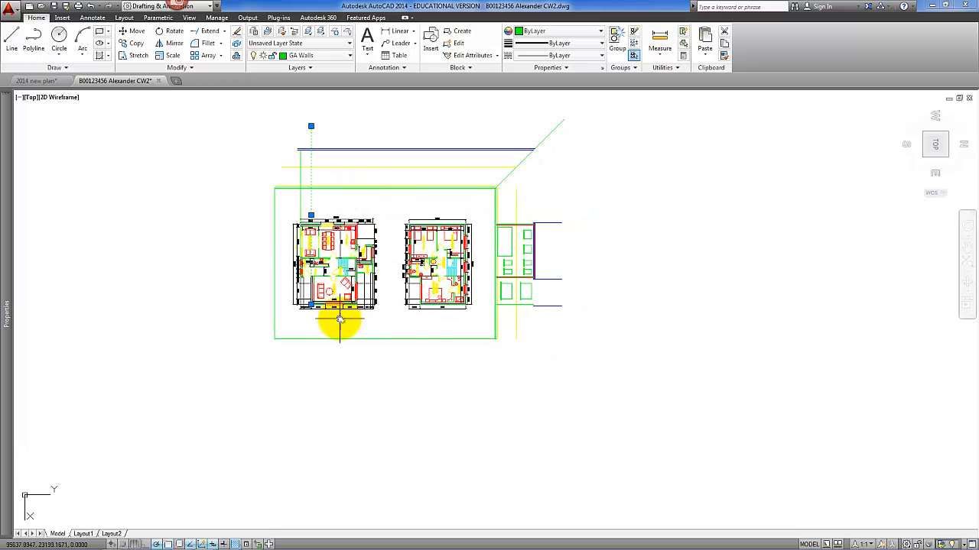
left_click(138, 44)
scroll(244, 258, "up", 2)
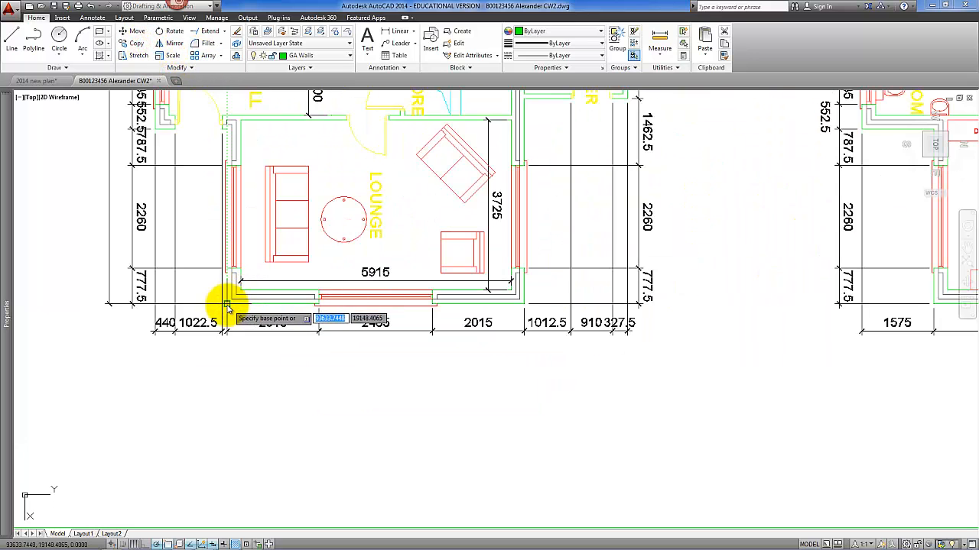
left_click(227, 304)
middle_click_drag(234, 207, 271, 280)
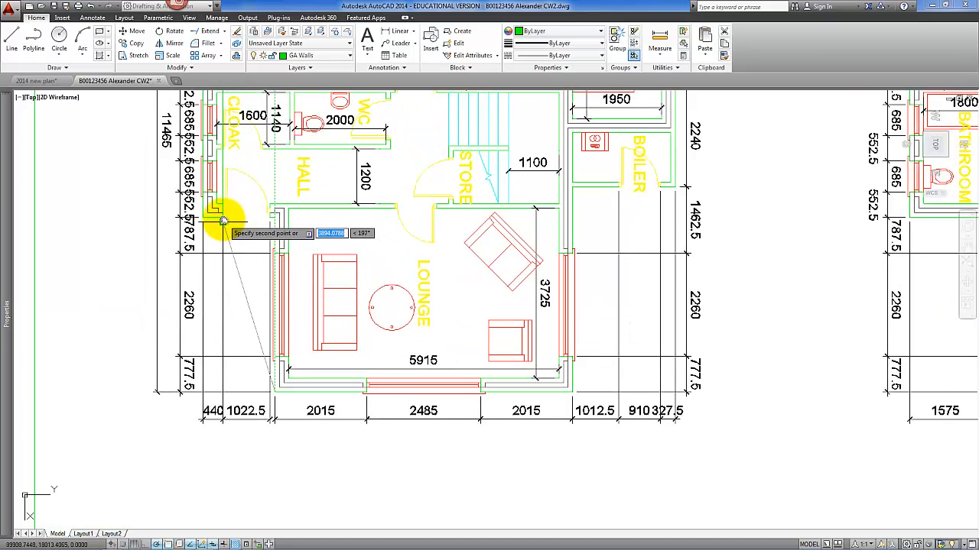
scroll(262, 219, "up", 4)
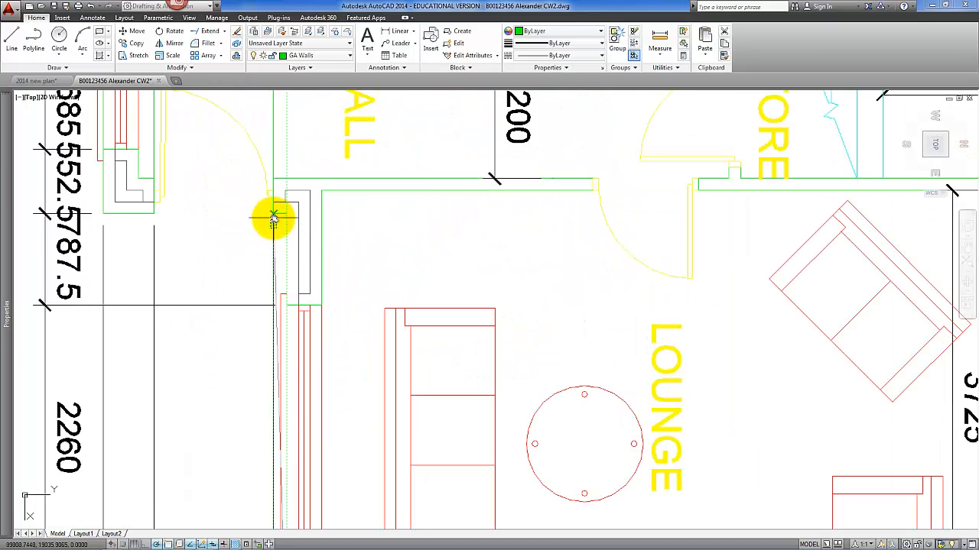
scroll(343, 295, "down", 5)
scroll(343, 334, "up", 5)
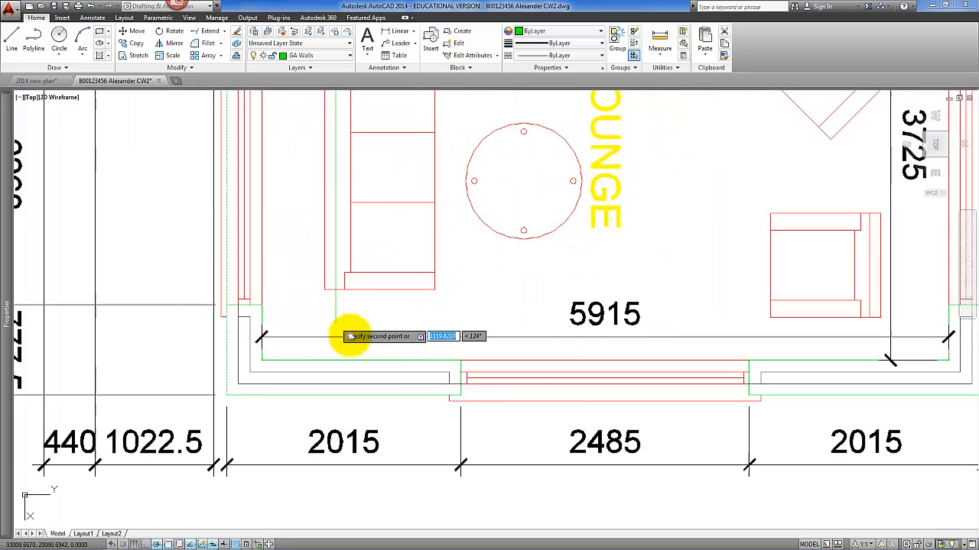
Place further copies of the projection line at both edges of the lounge window and at the lounge's far outer corner.
middle_click_drag(542, 430, 376, 405)
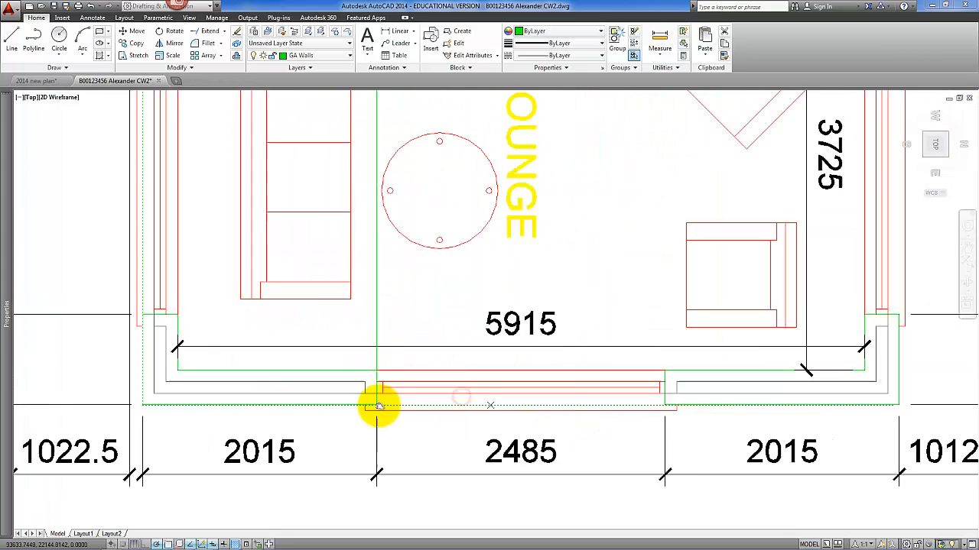
left_click(530, 396)
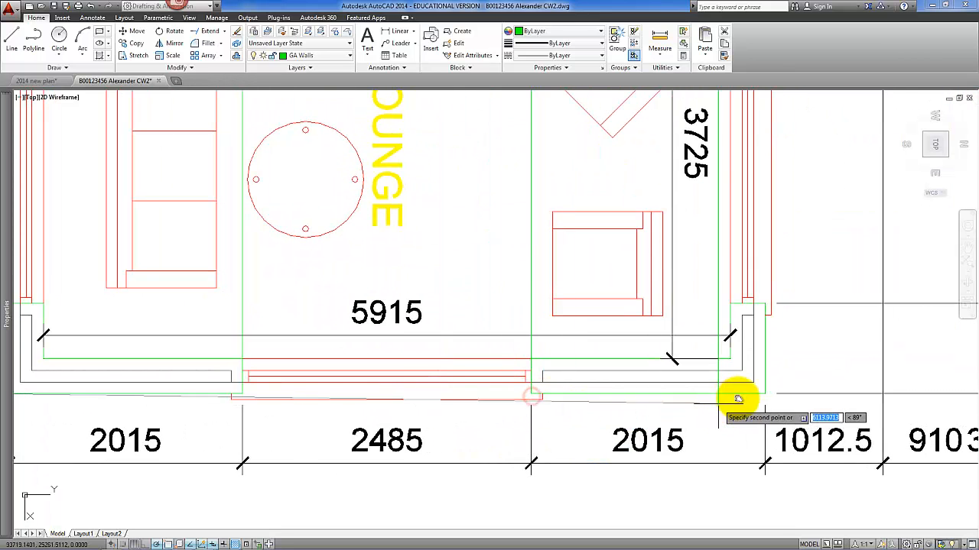
scroll(648, 312, "down", 5)
Place the last projection line copies at both sides of the boiler room door and at the boiler room's outer corner.
middle_click_drag(646, 312, 435, 415)
middle_click_drag(542, 310, 491, 338)
scroll(477, 284, "up", 4)
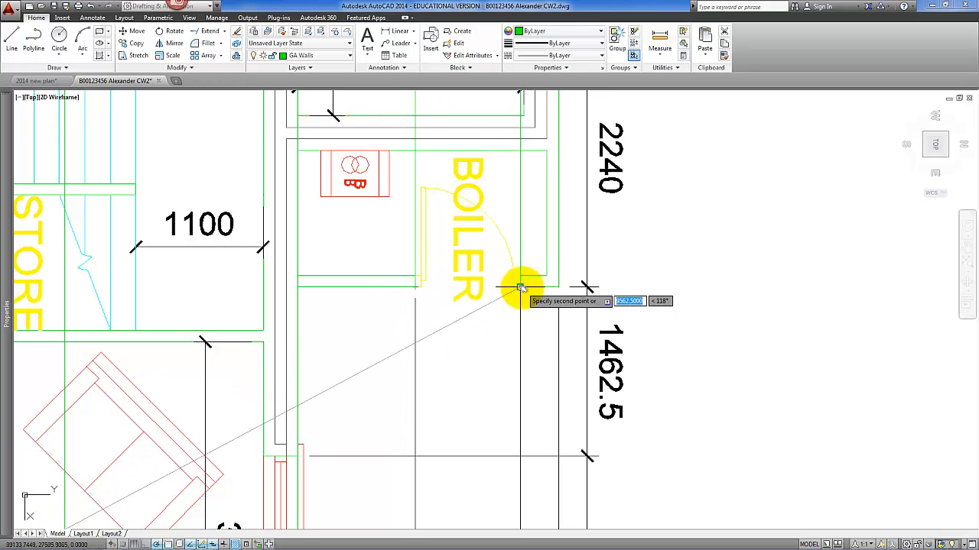
left_click(520, 287)
left_click(559, 288)
key("Return")
scroll(537, 330, "down", 2)
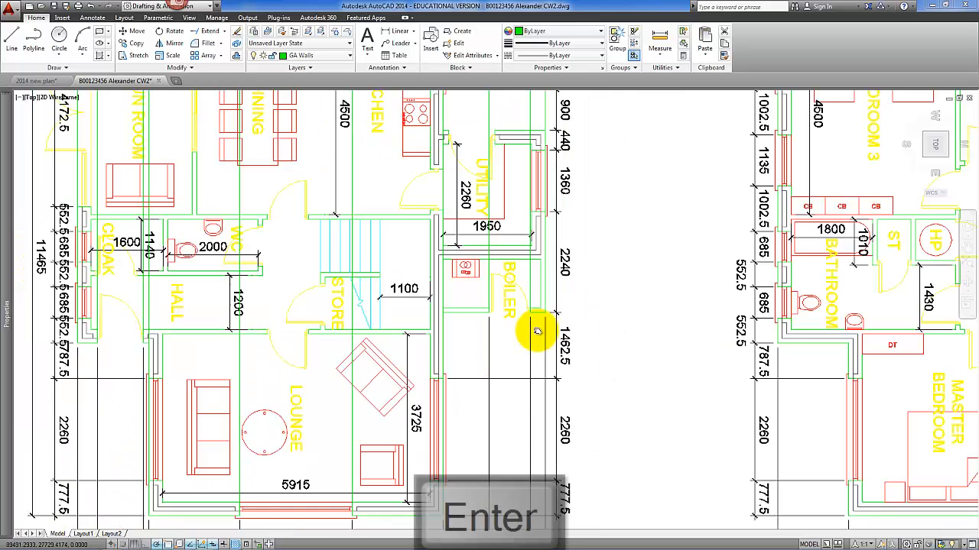
Change the colour of the four projection lines at the outer wall corners of the sun room, lounge and boiler room to Blue.
scroll(553, 299, "down", 6)
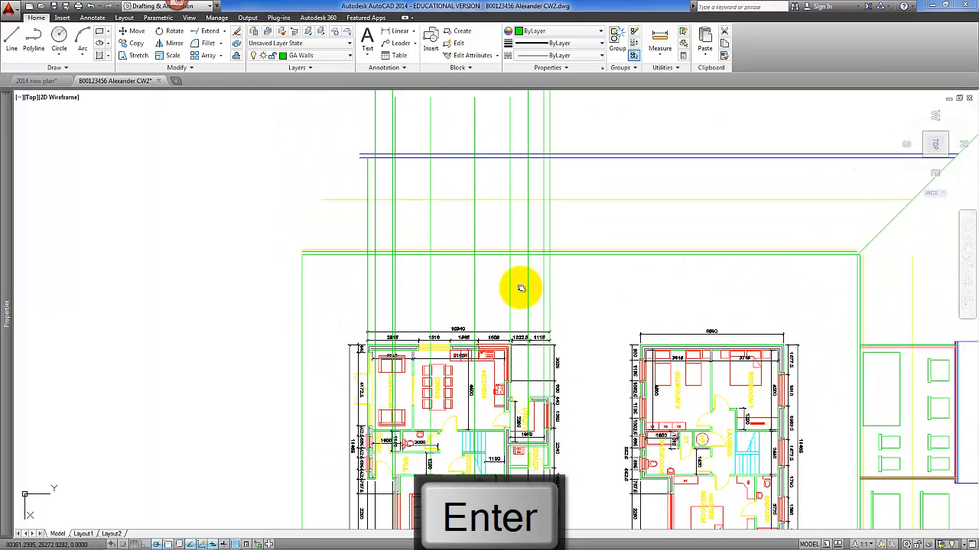
middle_click_drag(520, 287, 523, 242)
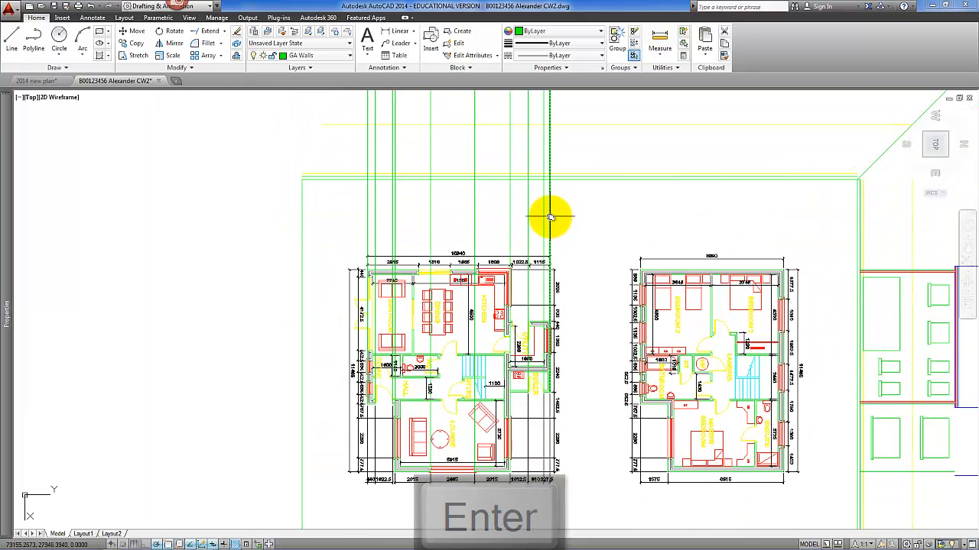
left_click(550, 217)
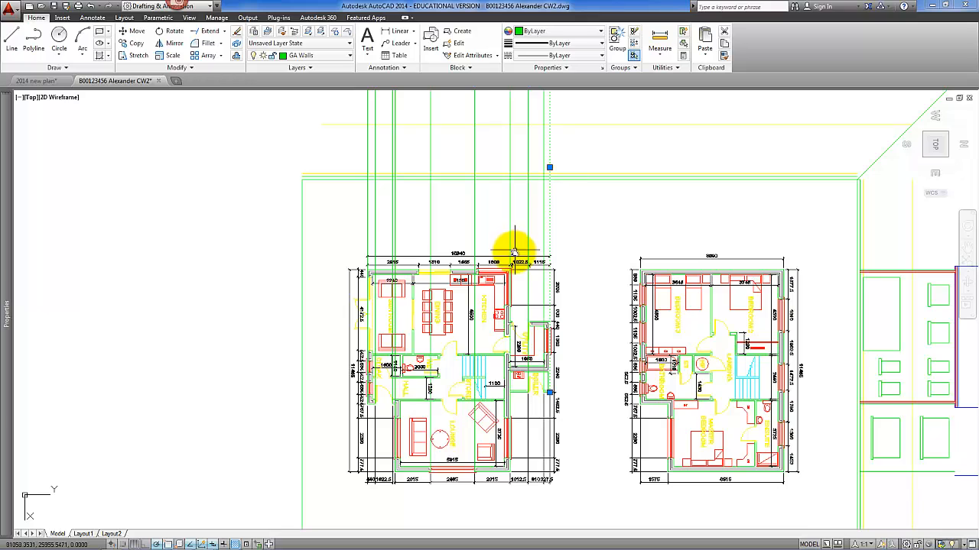
scroll(518, 365, "up", 4)
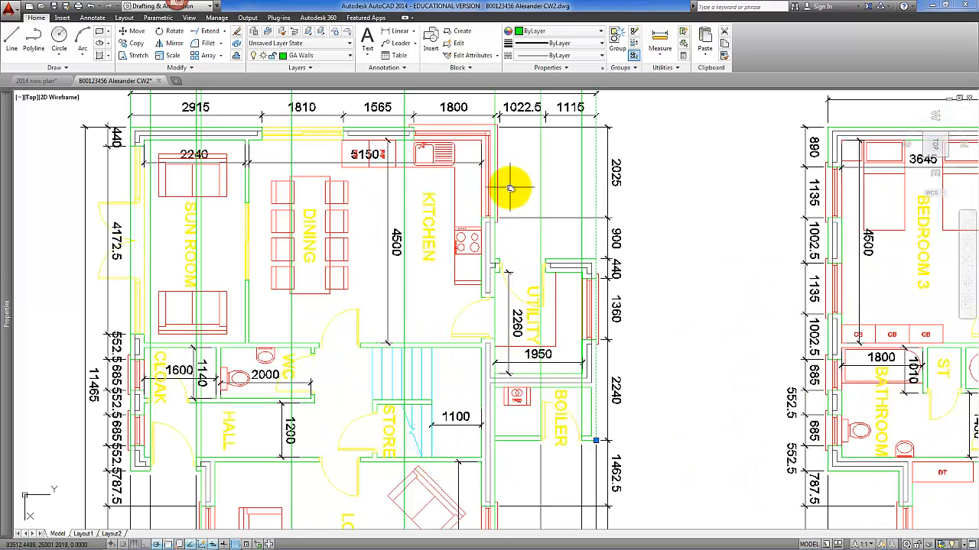
middle_click_drag(509, 185, 500, 289)
left_click(479, 137)
left_click(493, 141)
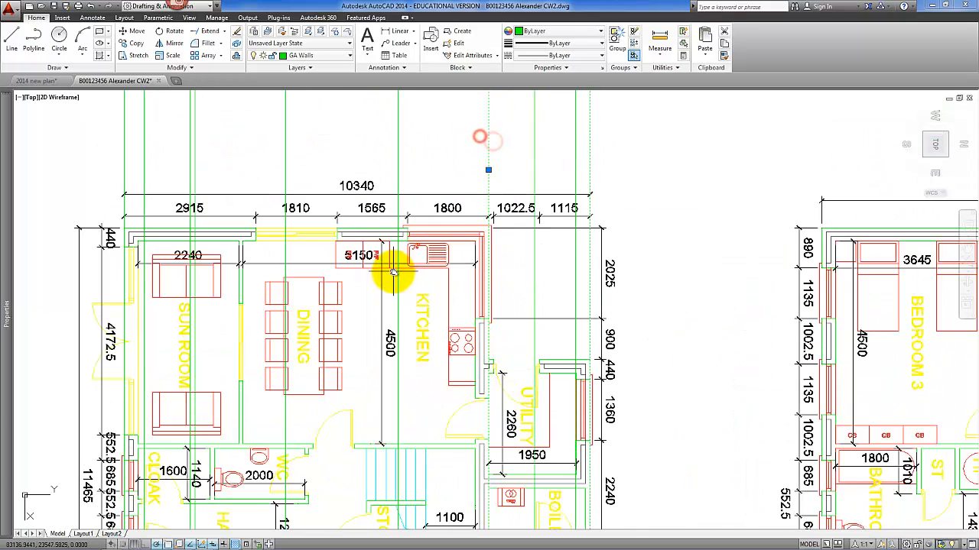
middle_click_drag(393, 271, 531, 217)
middle_click_drag(448, 238, 476, 117)
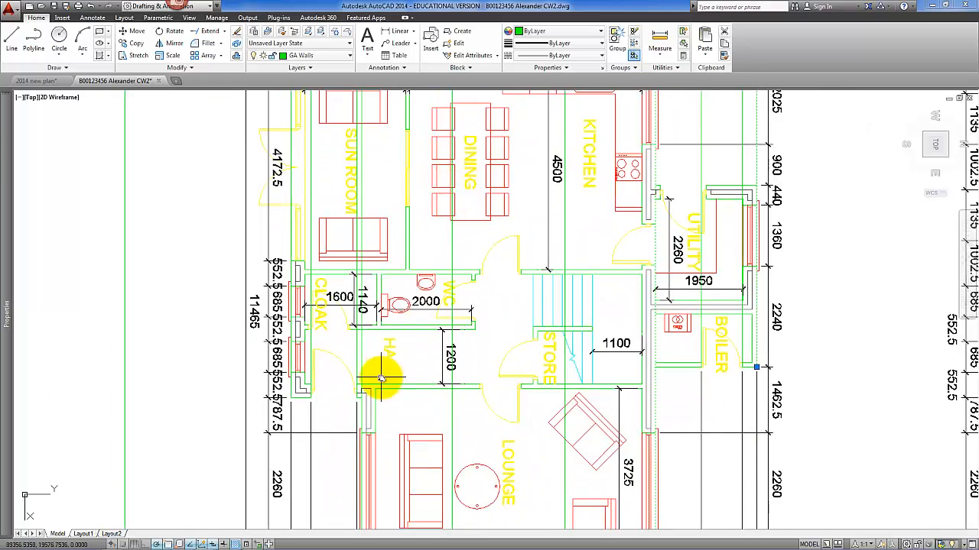
scroll(381, 377, "up", 2)
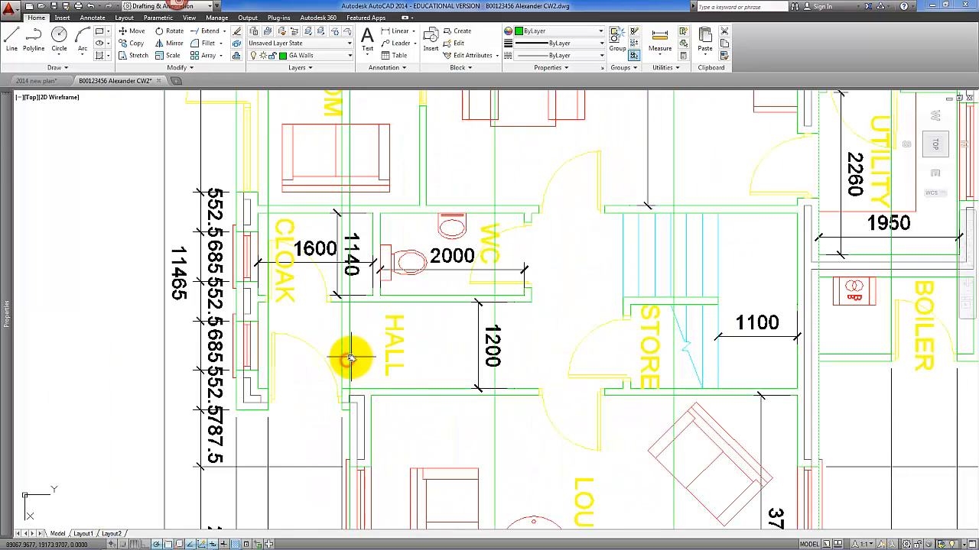
middle_click_drag(292, 147, 336, 227)
middle_click_drag(310, 125, 332, 325)
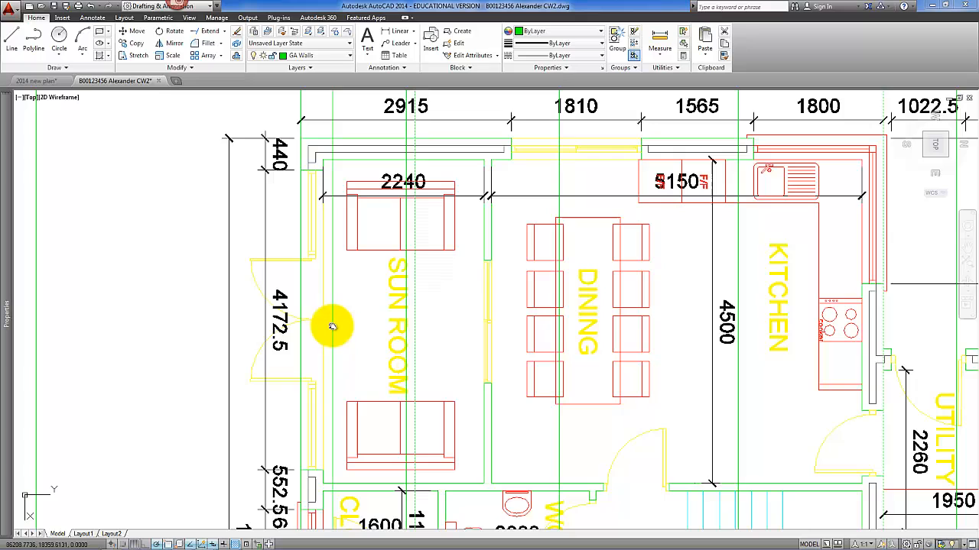
left_click(304, 282)
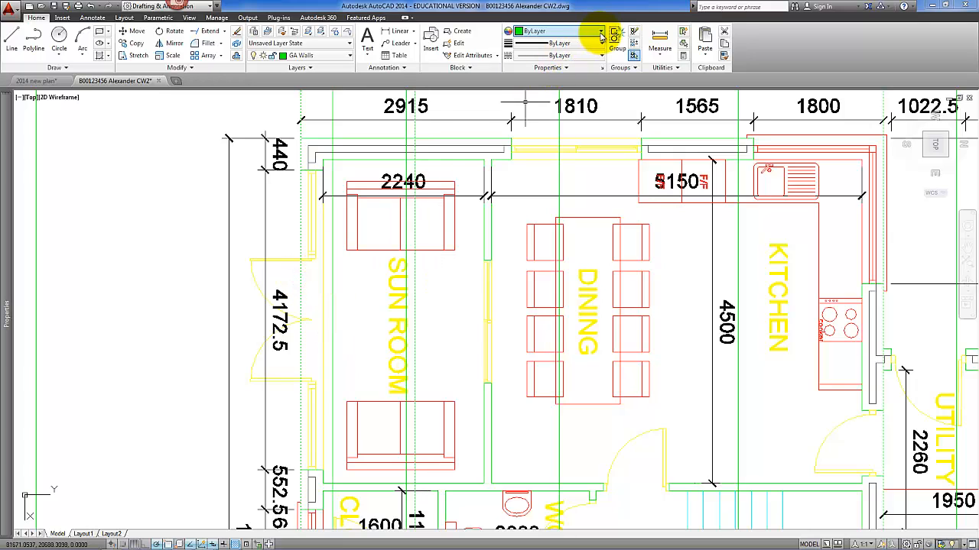
left_click(597, 35)
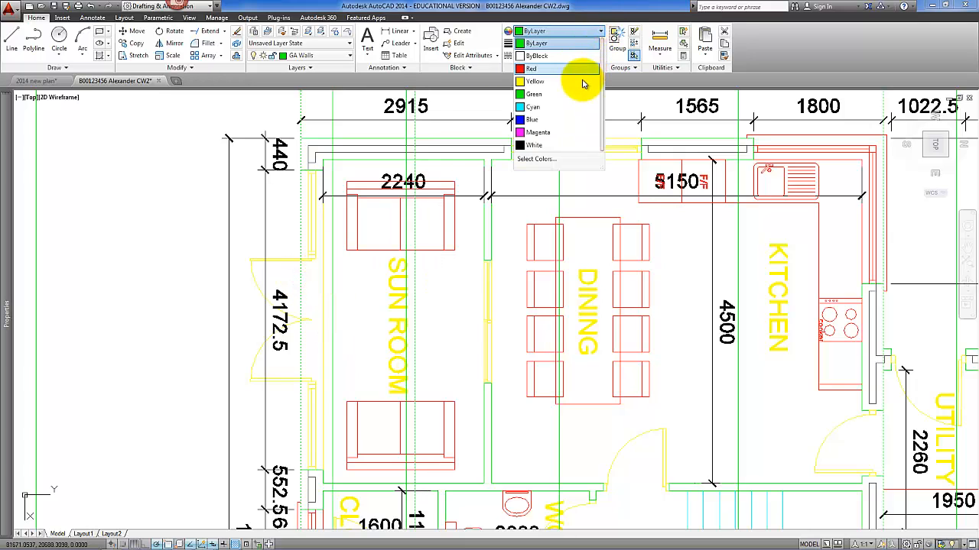
left_click(576, 119)
scroll(590, 201, "down", 4)
middle_click_drag(574, 224, 528, 285)
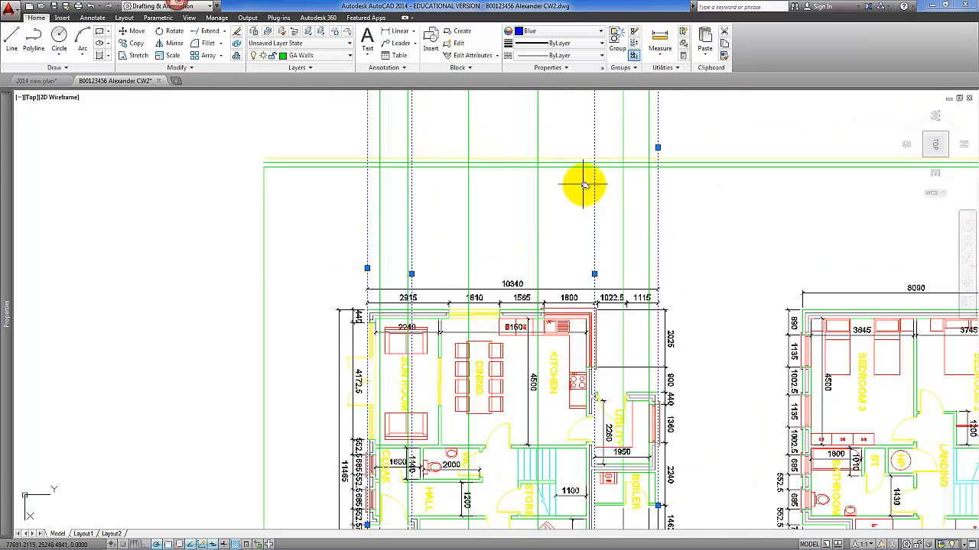
key("Escape")
Offset the yellow ground floor level line upward to mark the door and window head height.
middle_click_drag(584, 185, 505, 297)
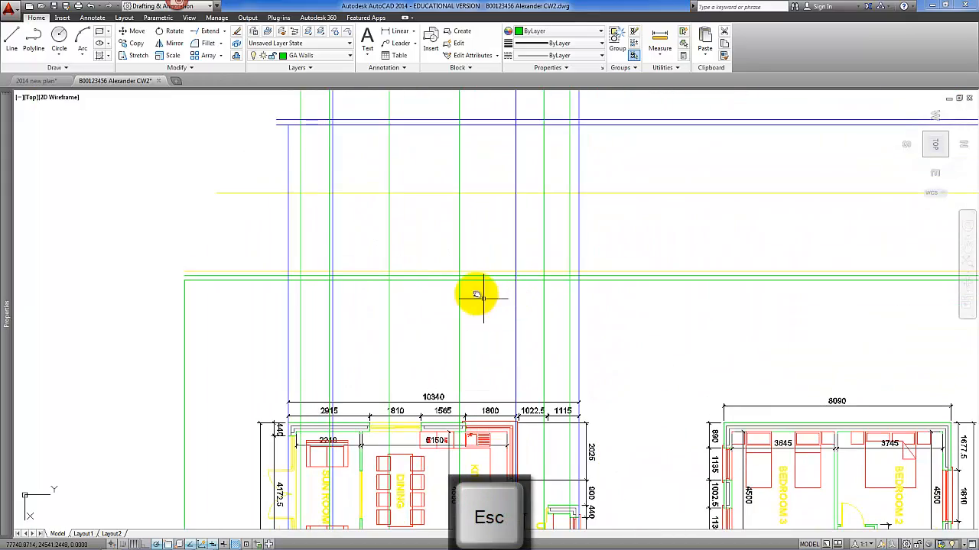
middle_click_drag(468, 336, 477, 160)
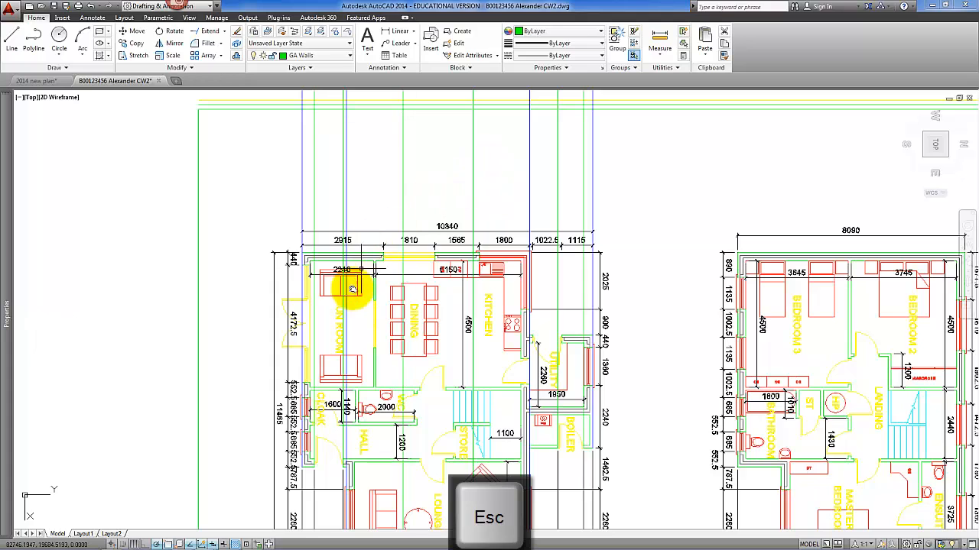
scroll(349, 182, "up", 1)
middle_click_drag(349, 182, 343, 333)
middle_click_drag(348, 238, 326, 408)
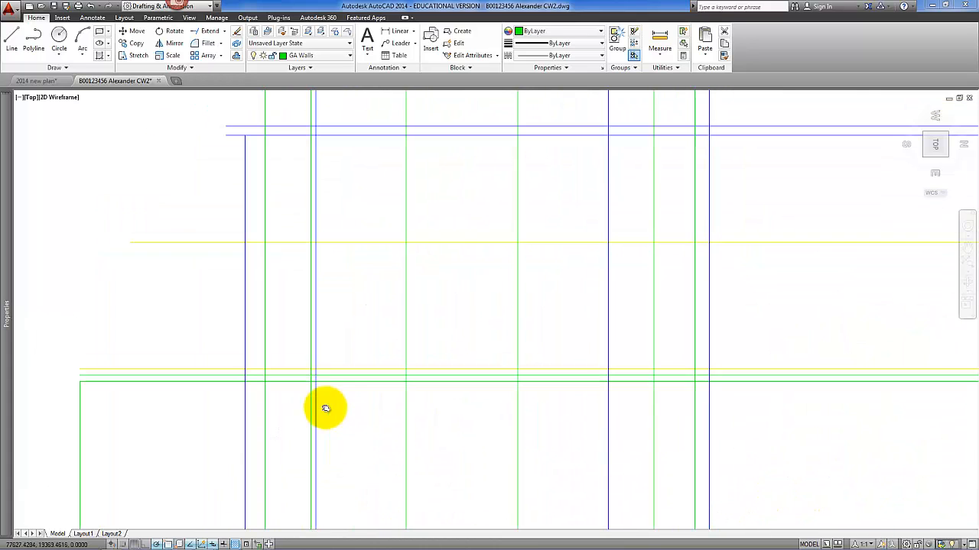
left_click(693, 99)
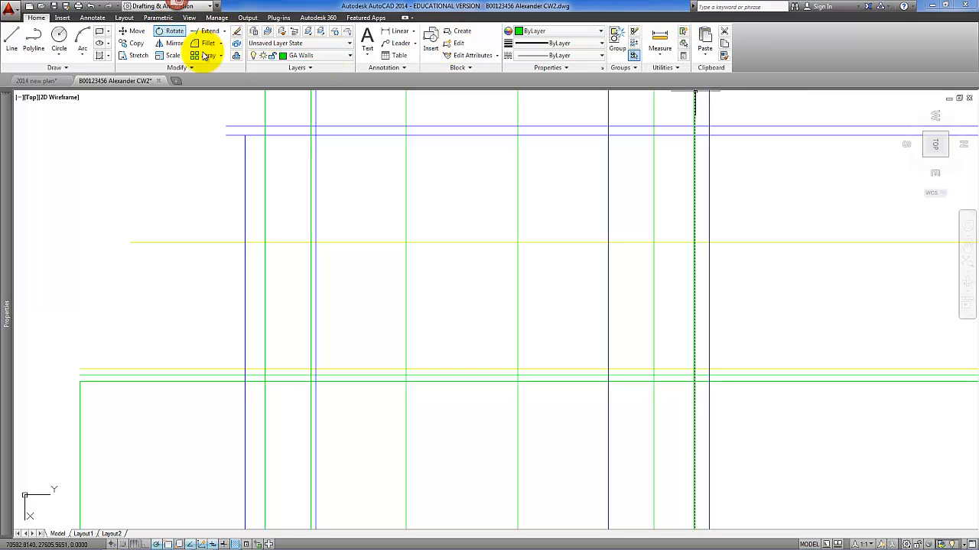
left_click(236, 56)
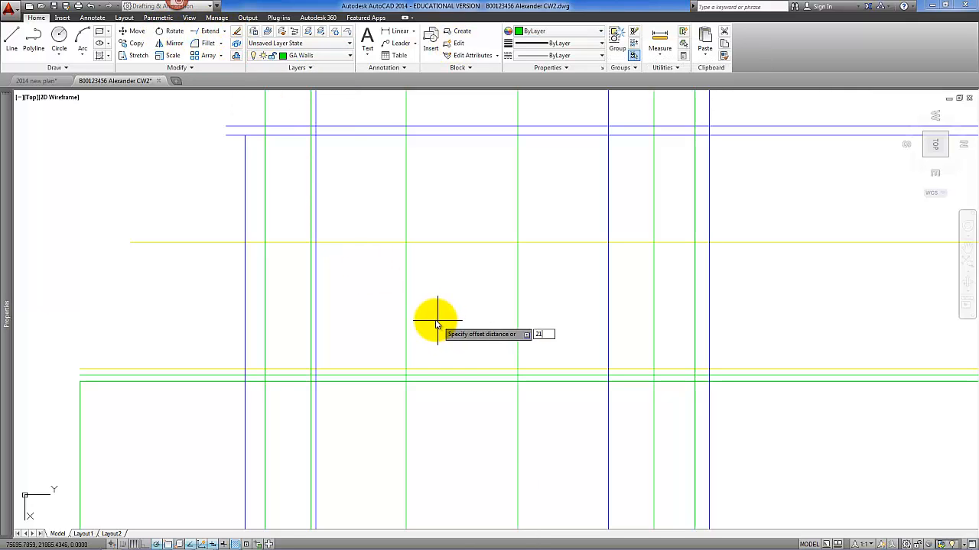
key("Return")
left_click(406, 310)
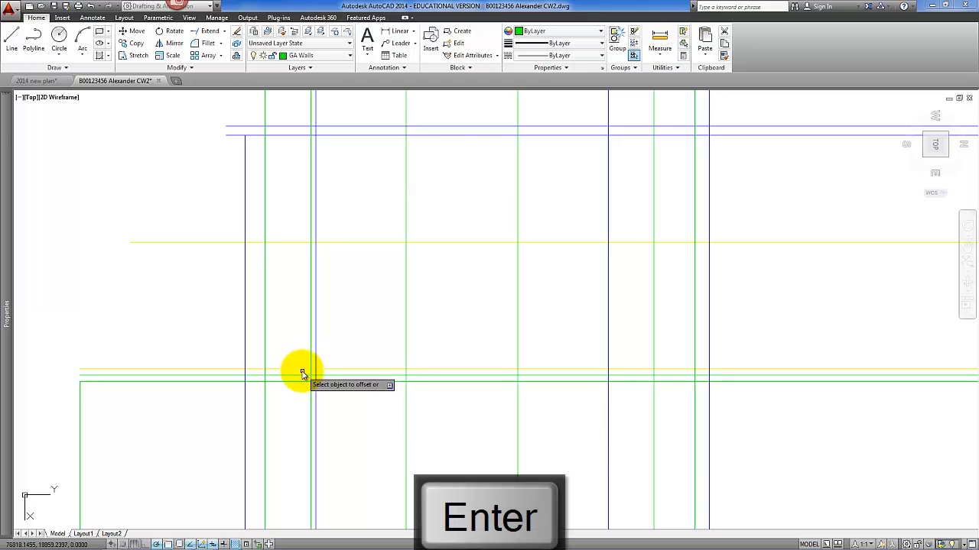
left_click(298, 370)
left_click(298, 321)
Draw the front door rectangle between its projection lines from the head line to ground floor level, and delete those two projection lines.
scroll(298, 314, "up", 4)
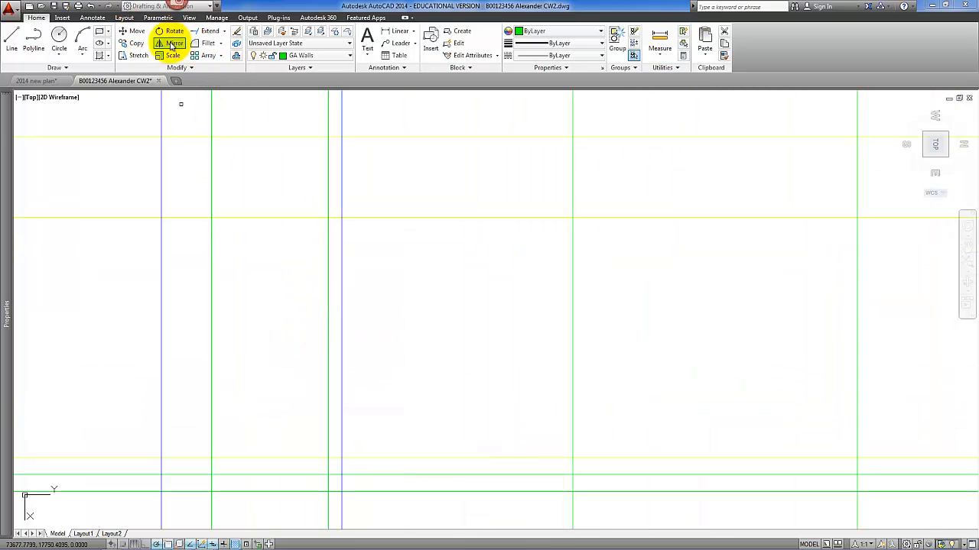
left_click(99, 31)
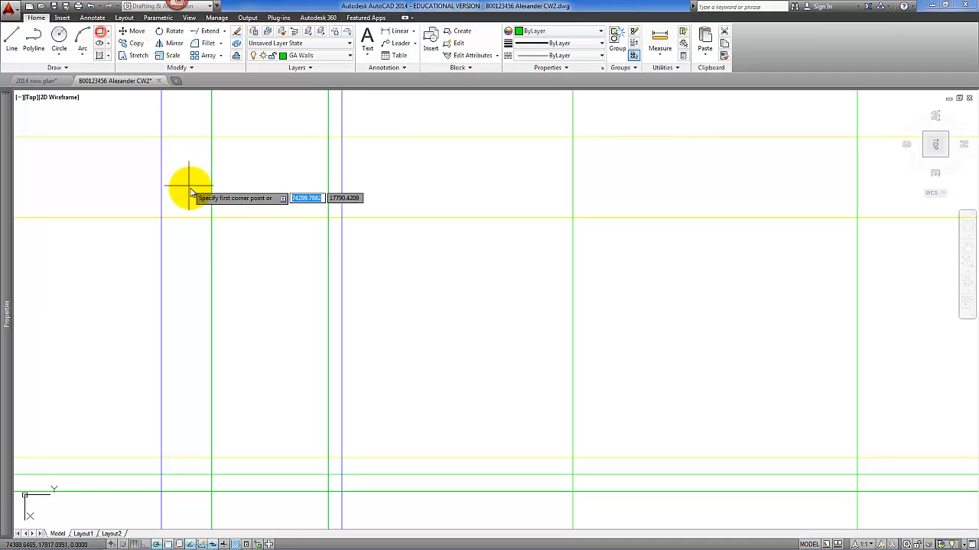
left_click(212, 218)
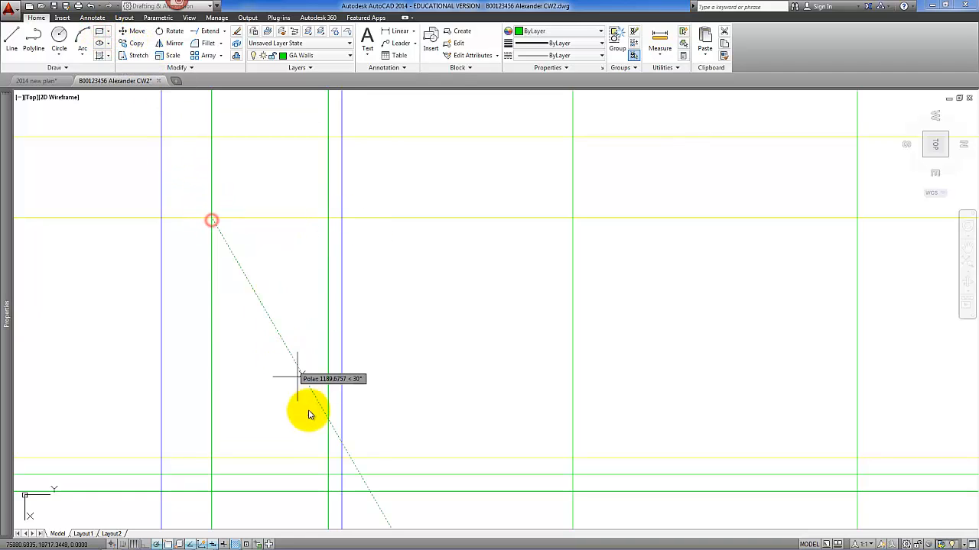
left_click(329, 457)
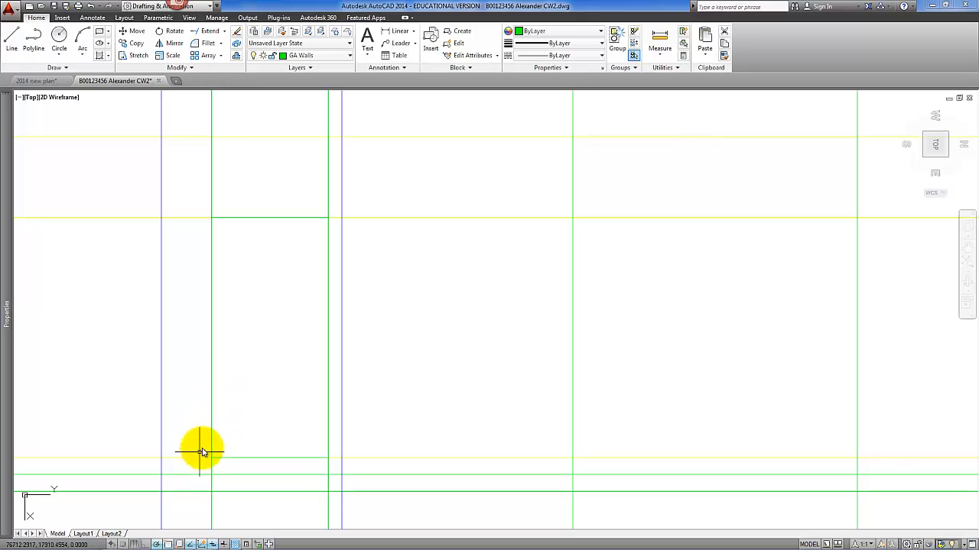
left_click(334, 466)
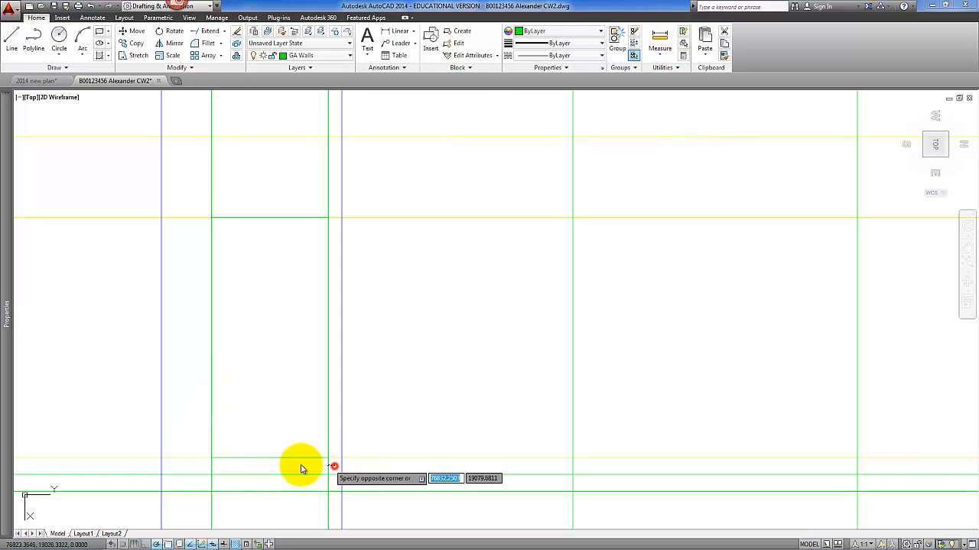
left_click(197, 461)
key("Delete")
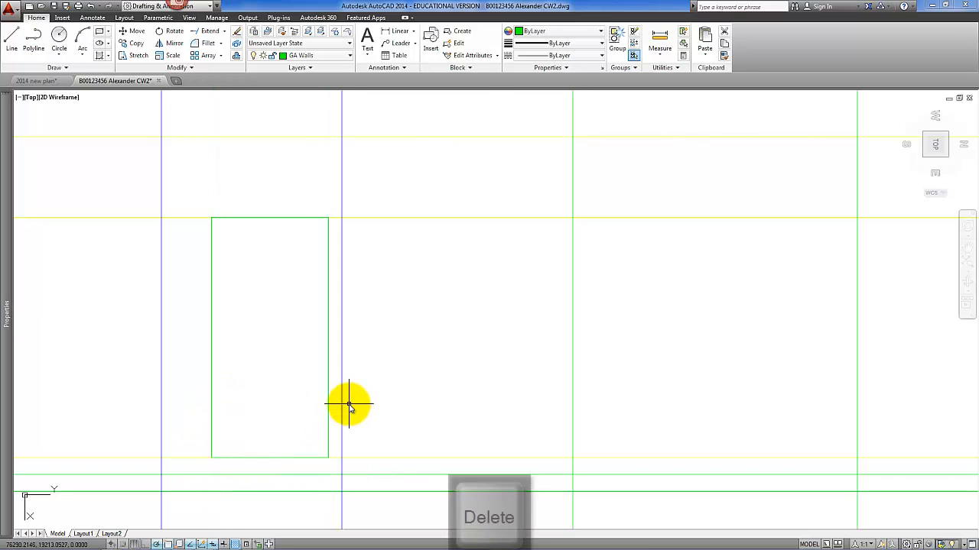
Trace the lounge window's two projection lines between the floor plan and the elevation.
scroll(350, 404, "down", 2)
middle_click_drag(349, 404, 260, 352)
scroll(260, 352, "down", 1)
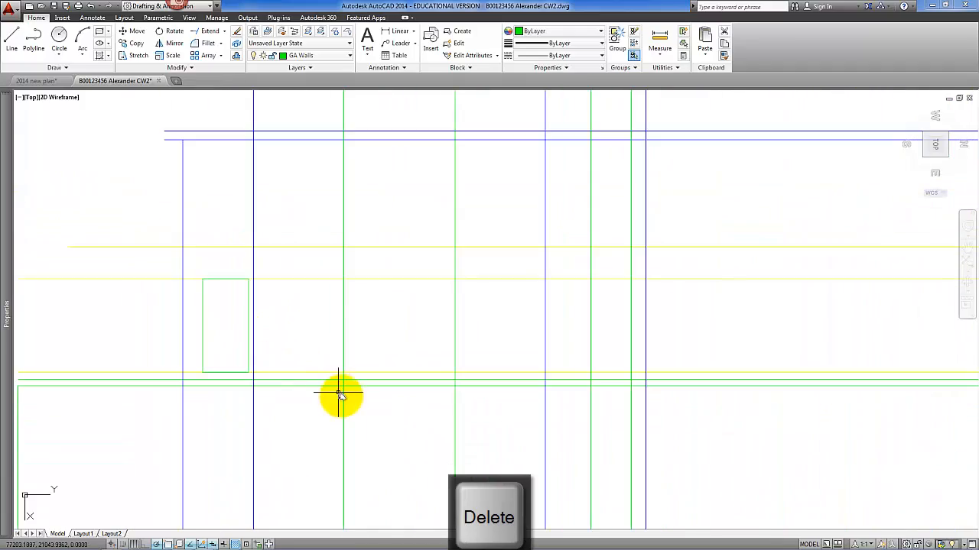
scroll(339, 395, "down", 2)
mouse_move(335, 384)
middle_mouse_down()
mouse_move(317, 280)
mouse_move(316, 164)
middle_mouse_up()
scroll(340, 457, "up", 2)
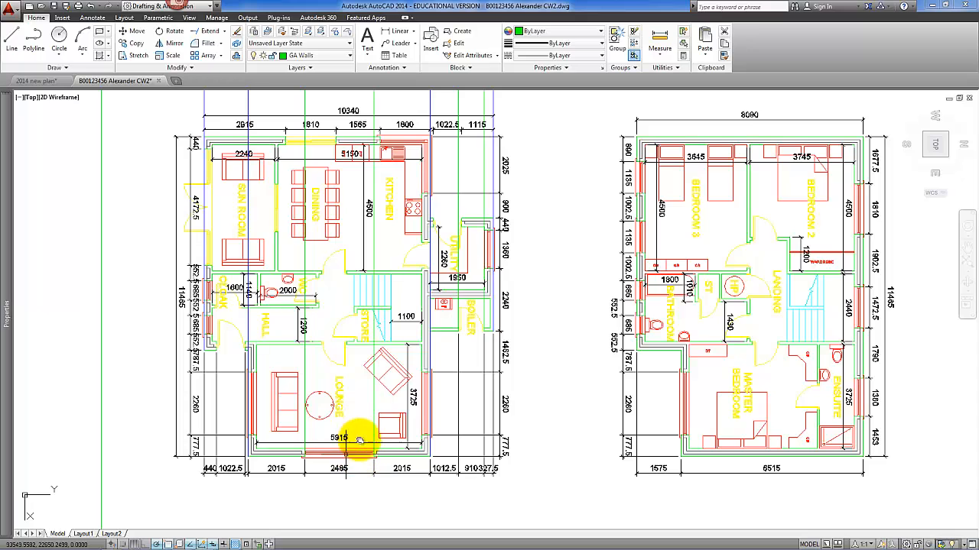
middle_click_drag(348, 282, 340, 452)
middle_click_drag(348, 289, 342, 425)
scroll(334, 269, "up", 2)
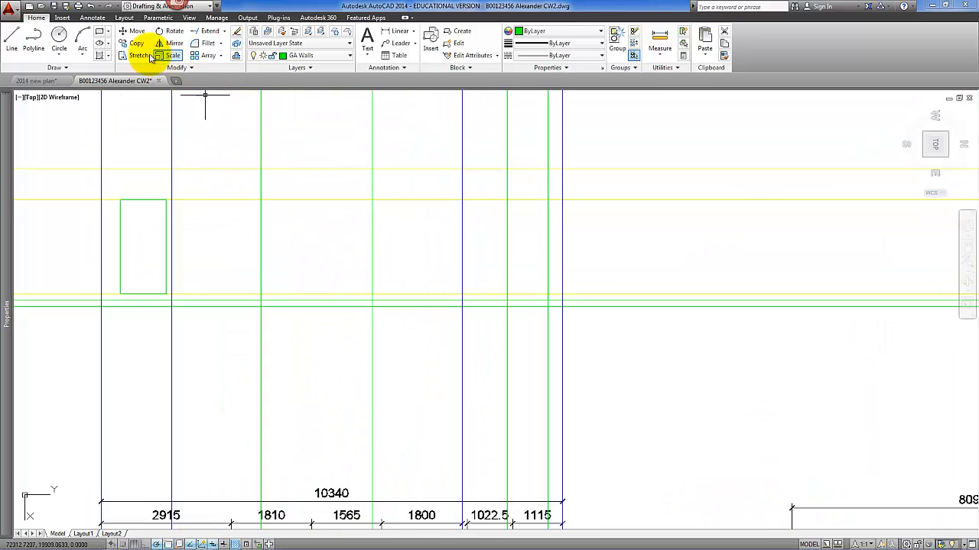
Switch to the 2014 new plan drawing and measure from the top of the side elevation's window sill to the ground floor level line.
left_click(50, 81)
scroll(386, 264, "down", 4)
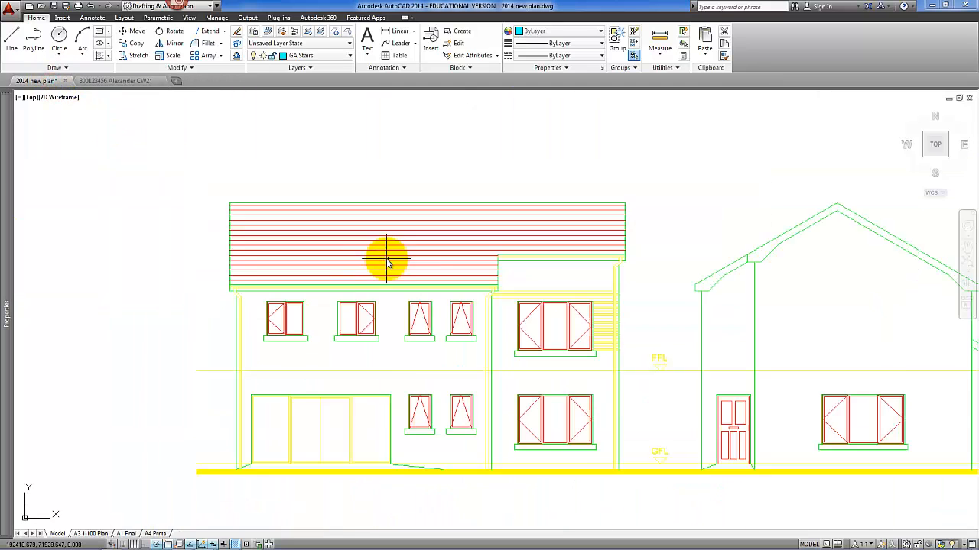
scroll(502, 348, "up", 7)
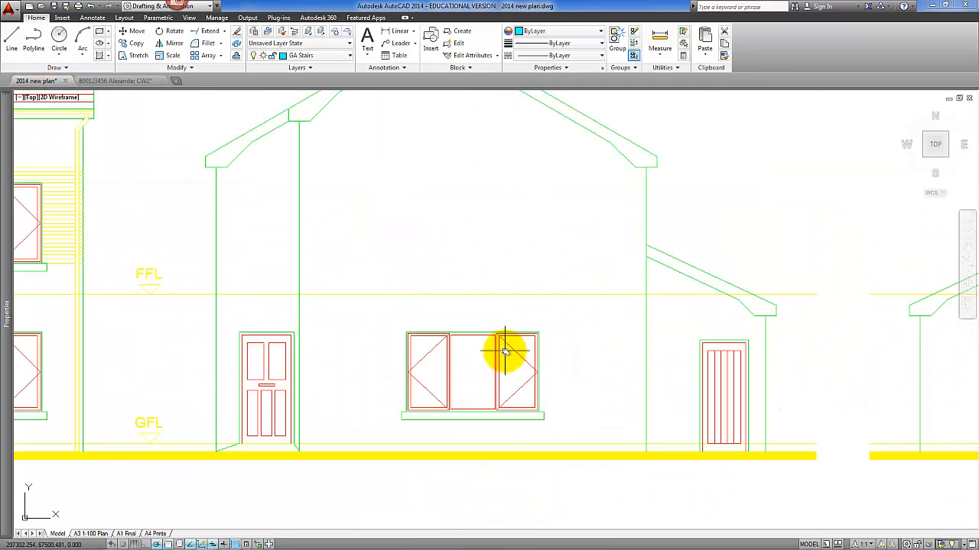
type("di")
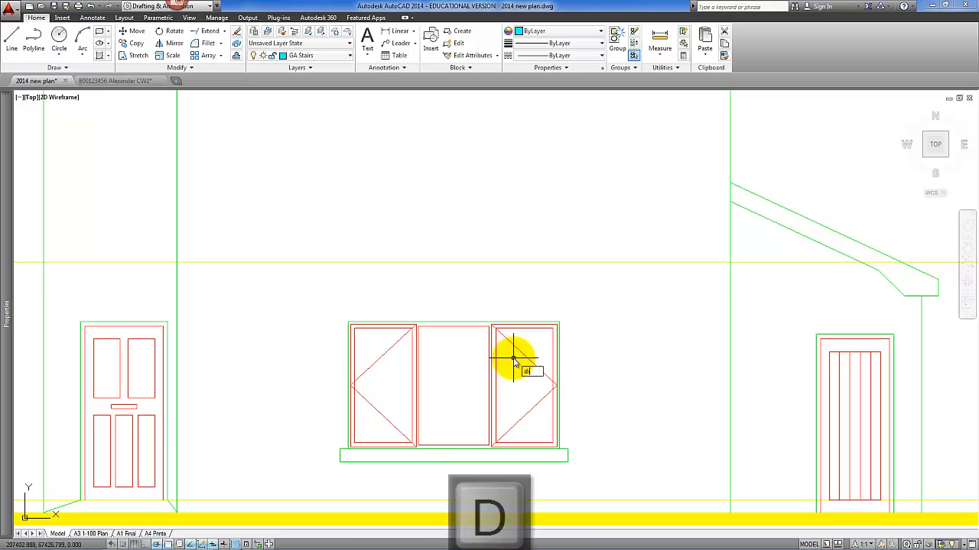
key("Return")
left_click(567, 450)
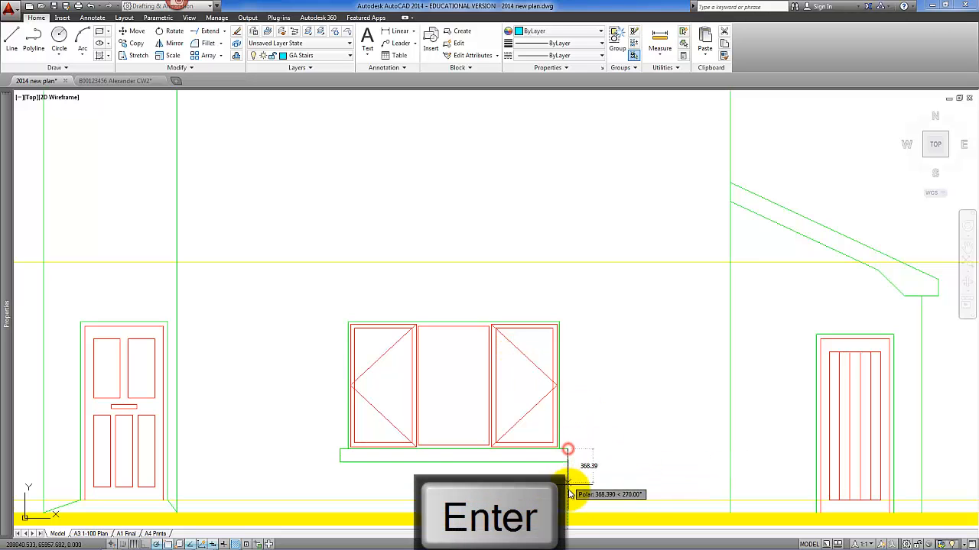
left_click(569, 503)
Return to the elevation under construction and offset the yellow ground floor level line upward to mark the window sill height.
left_click(115, 80)
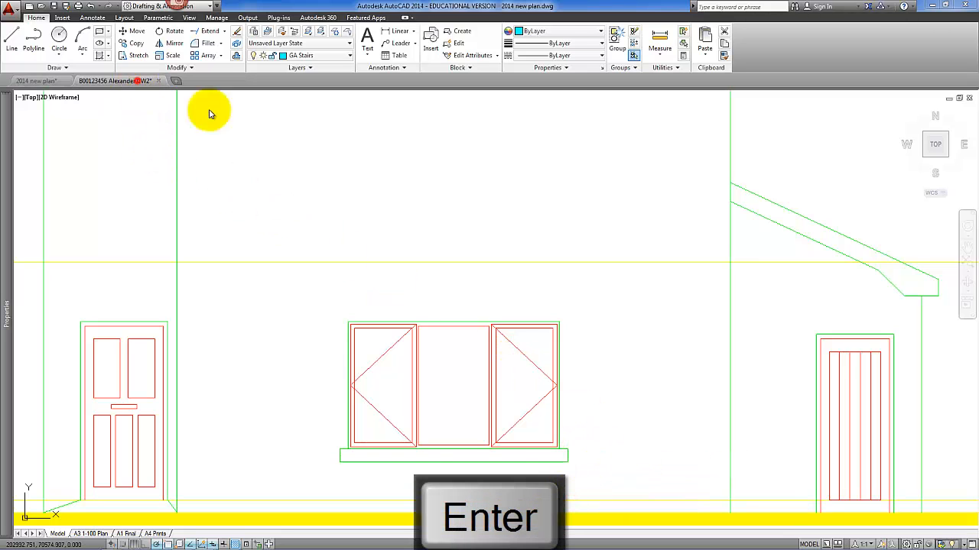
left_click(236, 56)
type("100")
key("Return")
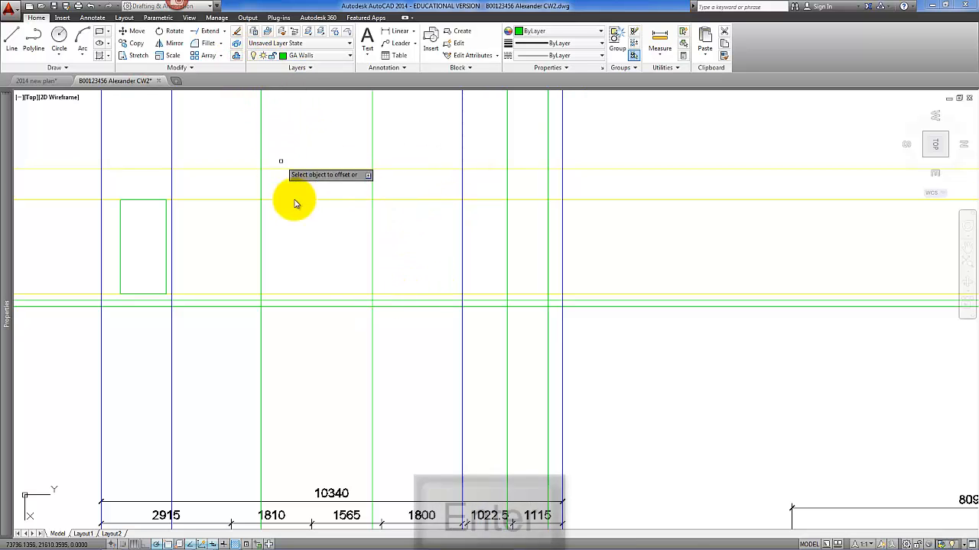
left_click(328, 295)
left_click(332, 274)
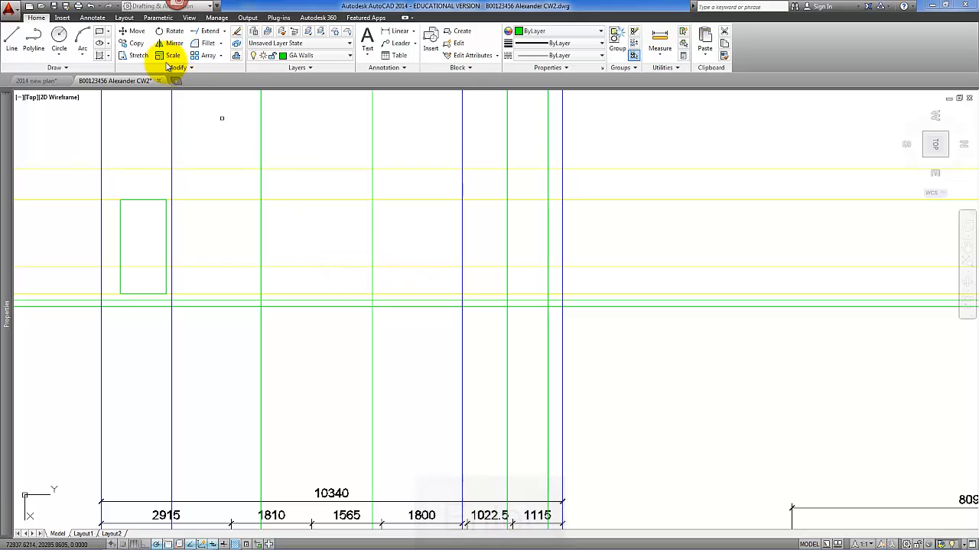
key("Escape")
Draw the lounge window rectangle between its projection lines from the head line to the sill line, and delete those projection and sill lines.
left_click(99, 32)
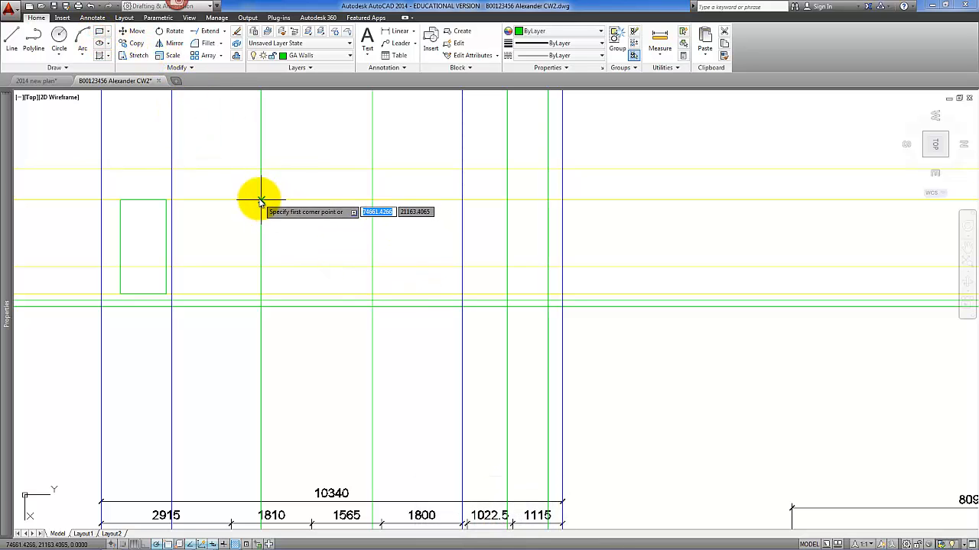
left_click(262, 201)
left_click(373, 266)
left_click(382, 281)
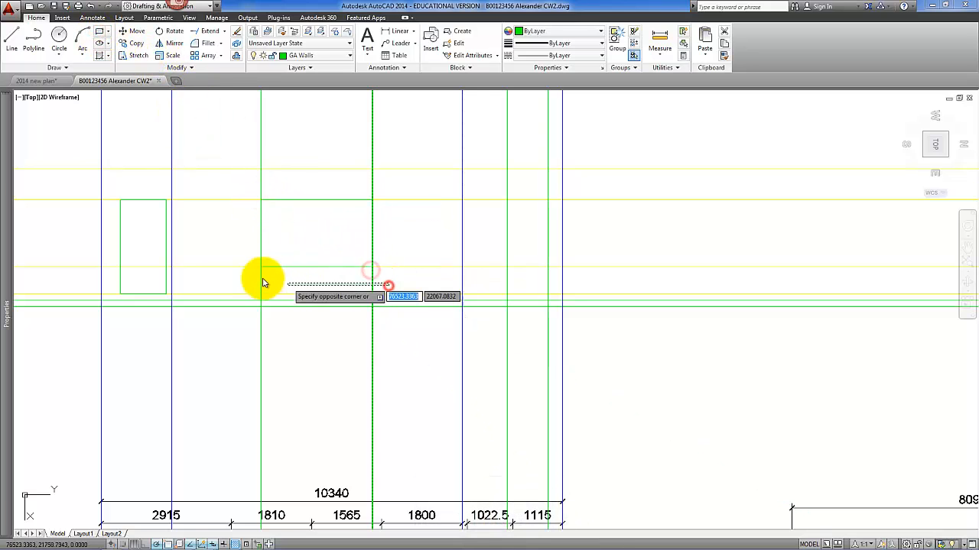
left_click(241, 274)
key("Delete")
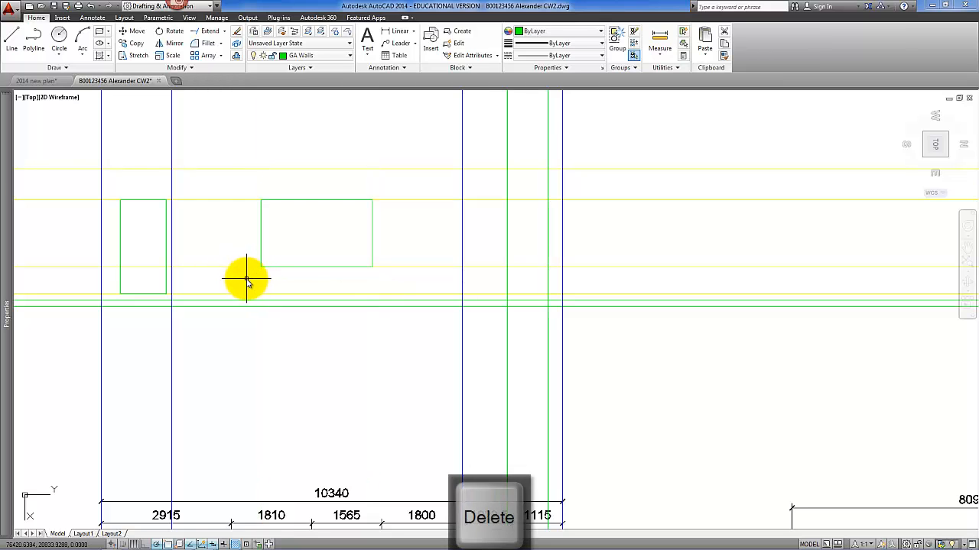
left_click(233, 261)
Draw the boiler store door rectangle between its projection lines from the head line to ground floor level, and delete those two projection lines.
scroll(539, 257, "up", 2)
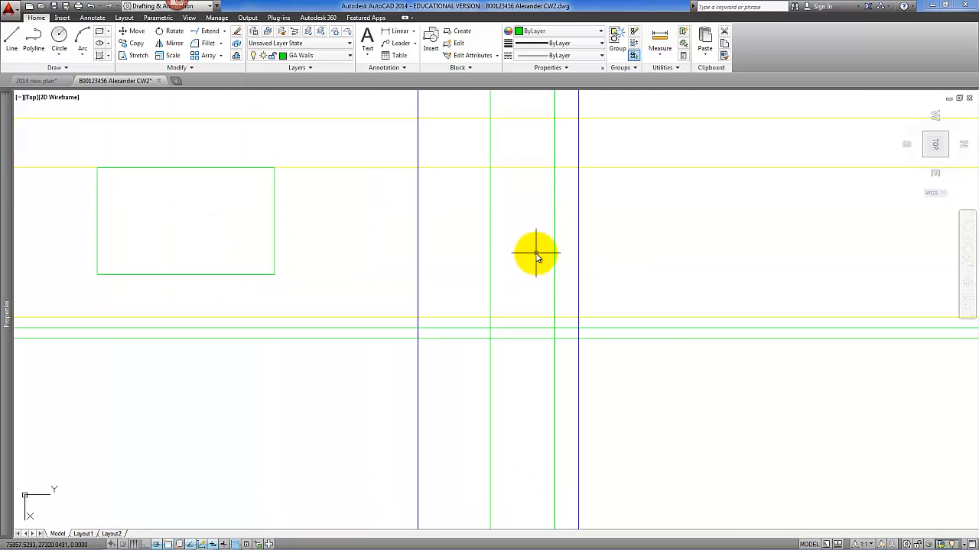
mouse_move(539, 264)
middle_mouse_down()
mouse_move(466, 319)
mouse_move(467, 337)
middle_mouse_up()
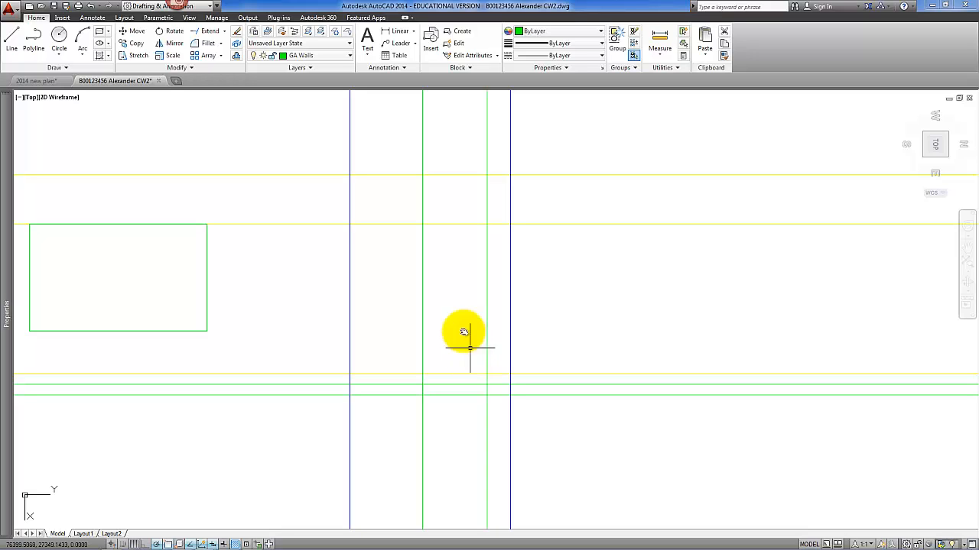
middle_click_drag(461, 223, 405, 225)
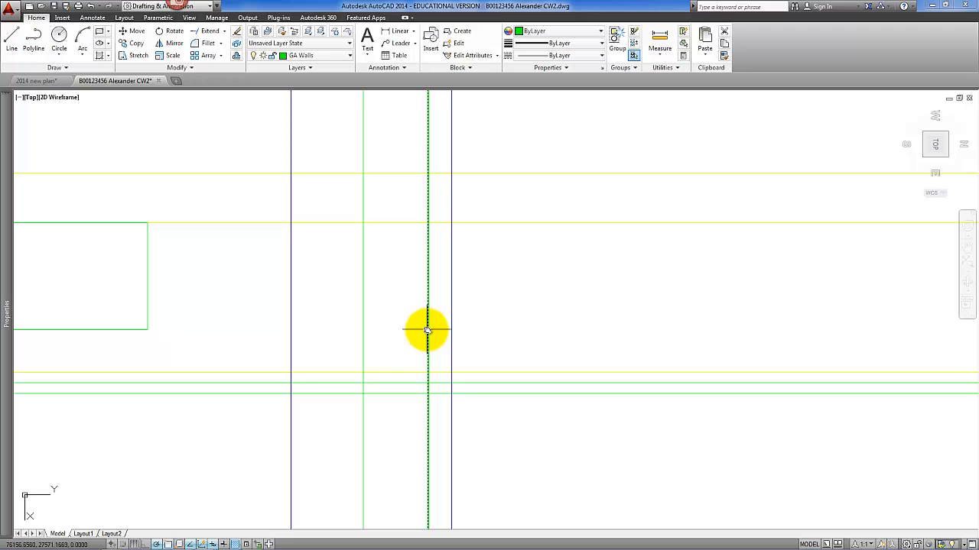
left_click(100, 36)
left_click(363, 223)
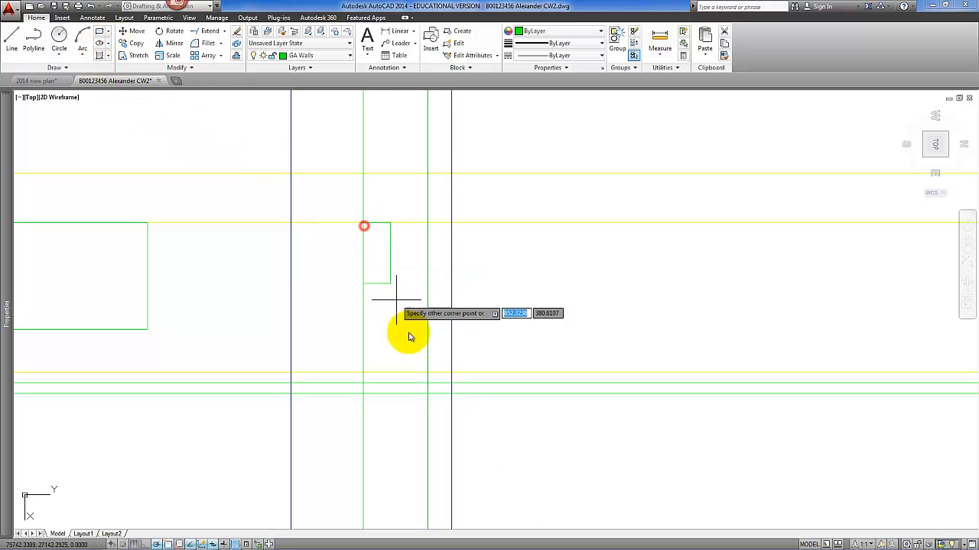
left_click(438, 413)
left_click(345, 408)
key("Delete")
Delete the yellow door and window head line and the yellow ground floor level line from the elevation.
left_click(348, 375)
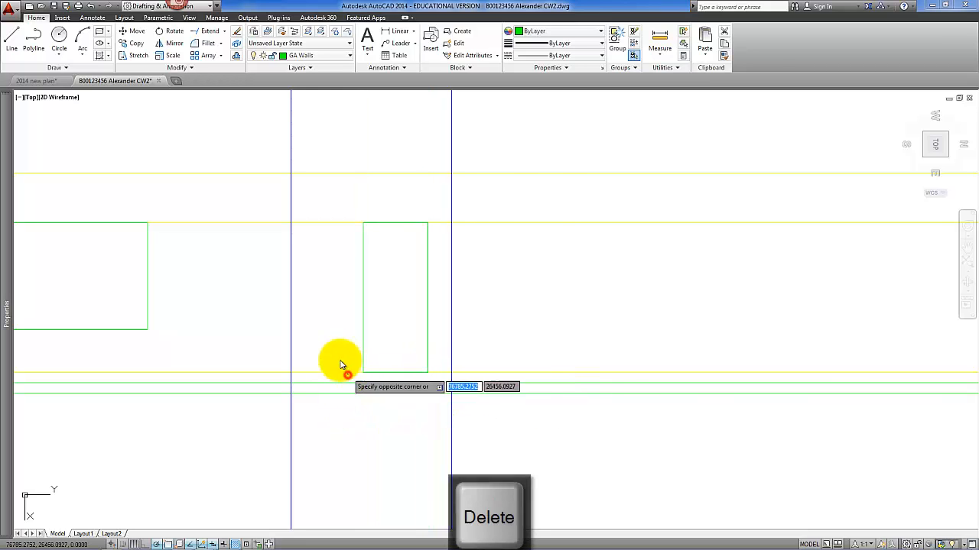
left_click(328, 213)
key("Delete")
Examine the first floor plan and the elevation for upper-storey openings on the lounge gable side.
scroll(317, 286, "down", 3)
middle_click_drag(317, 286, 488, 355)
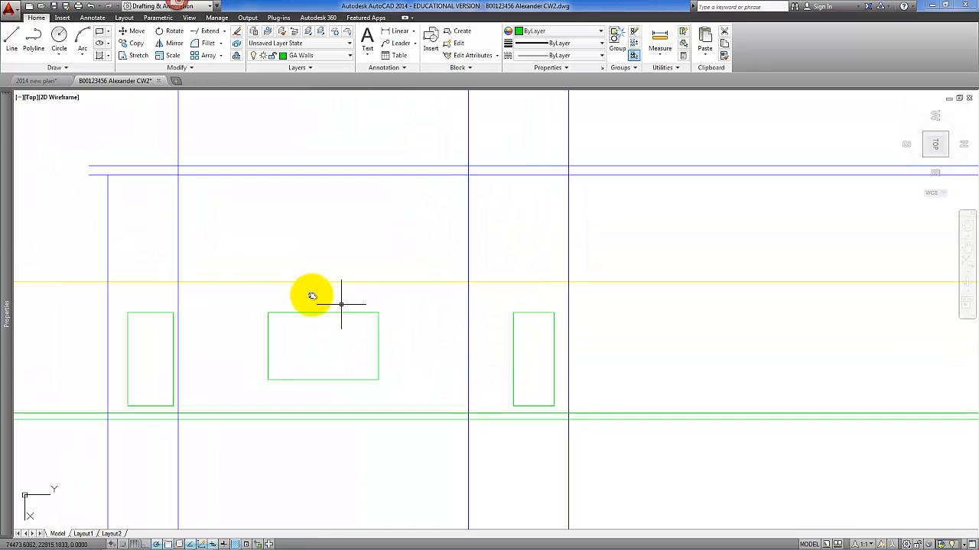
scroll(352, 229, "down", 3)
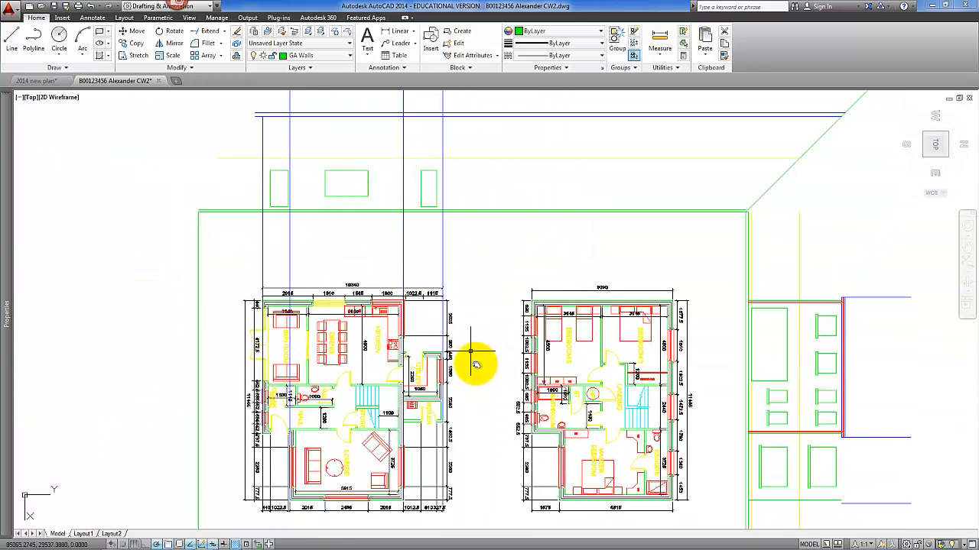
scroll(451, 336, "up", 1)
middle_click_drag(440, 313, 417, 286)
left_click(522, 378)
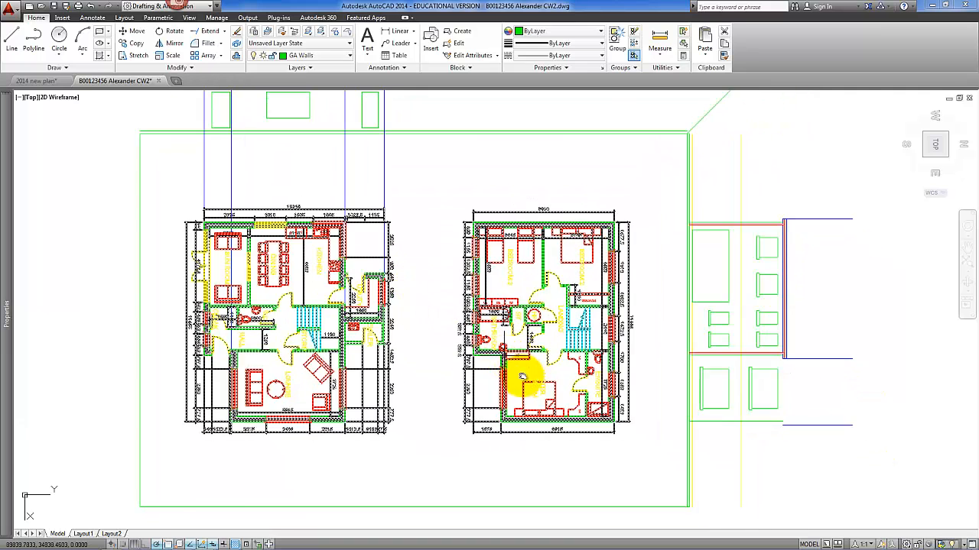
scroll(564, 413, "up", 2)
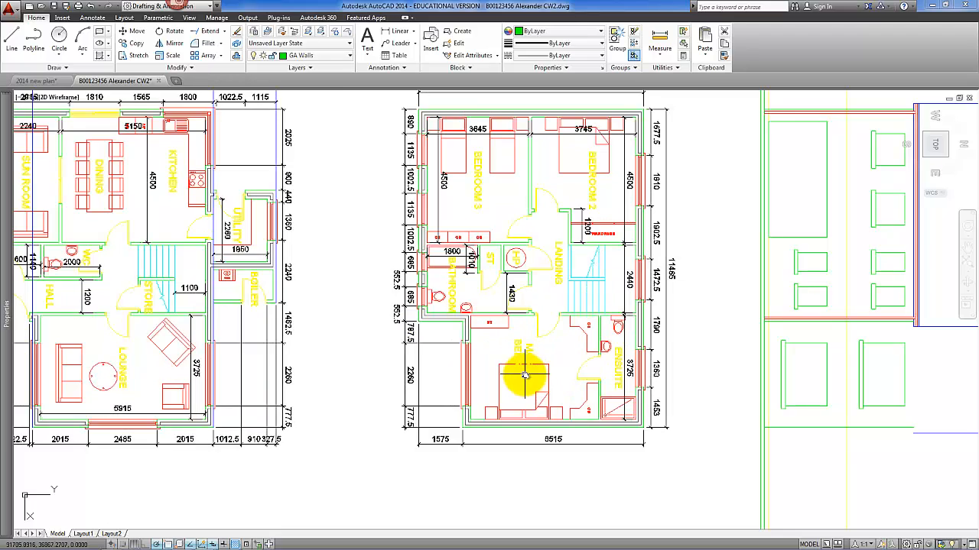
scroll(523, 373, "down", 2)
middle_click_drag(524, 374, 518, 489)
middle_click_drag(349, 240, 406, 319)
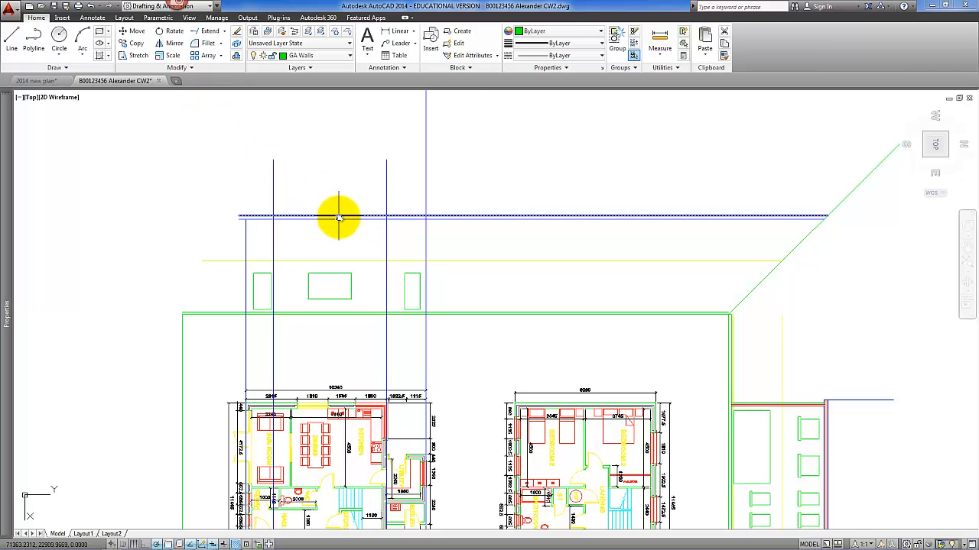
scroll(338, 218, "up", 2)
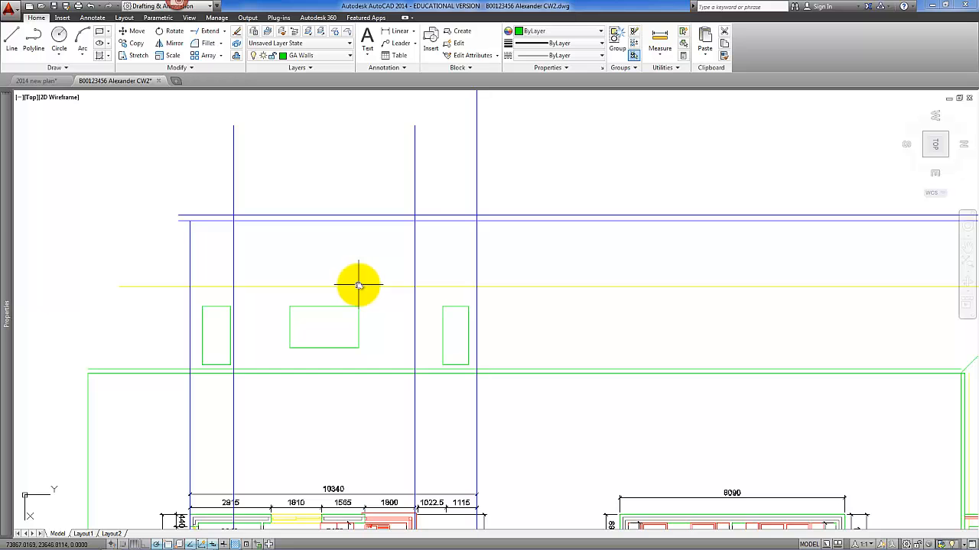
mouse_move(359, 285)
middle_mouse_down()
mouse_move(387, 138)
mouse_move(386, 314)
middle_mouse_up()
scroll(387, 284, "up", 2)
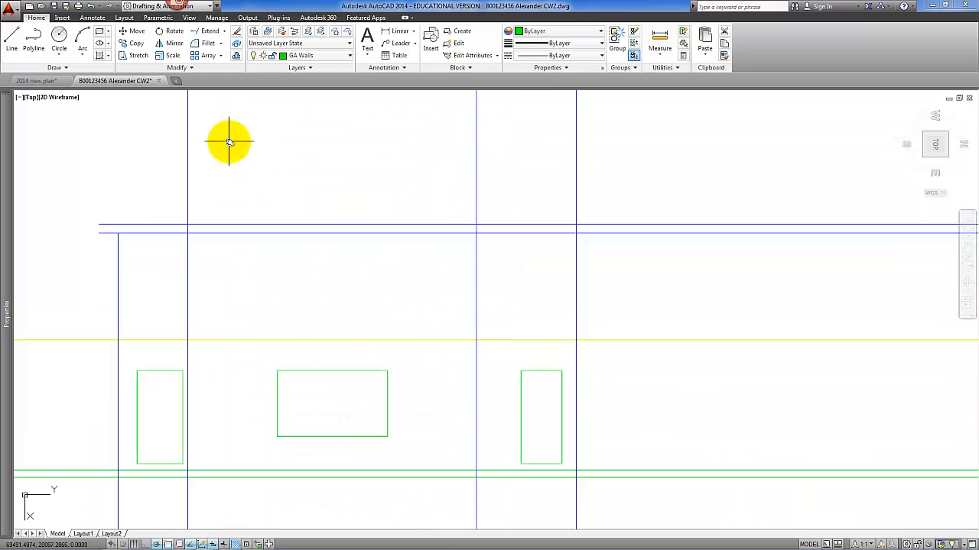
Offset the outermost front wall line and the main rear wall line outward to mark the eaves overhangs.
left_click(236, 56)
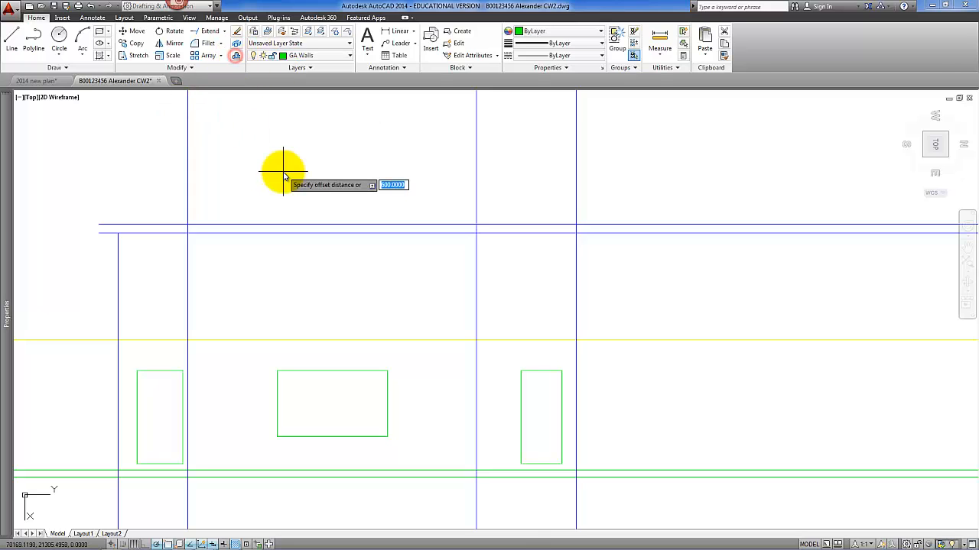
type("00")
key("Return")
key("Return")
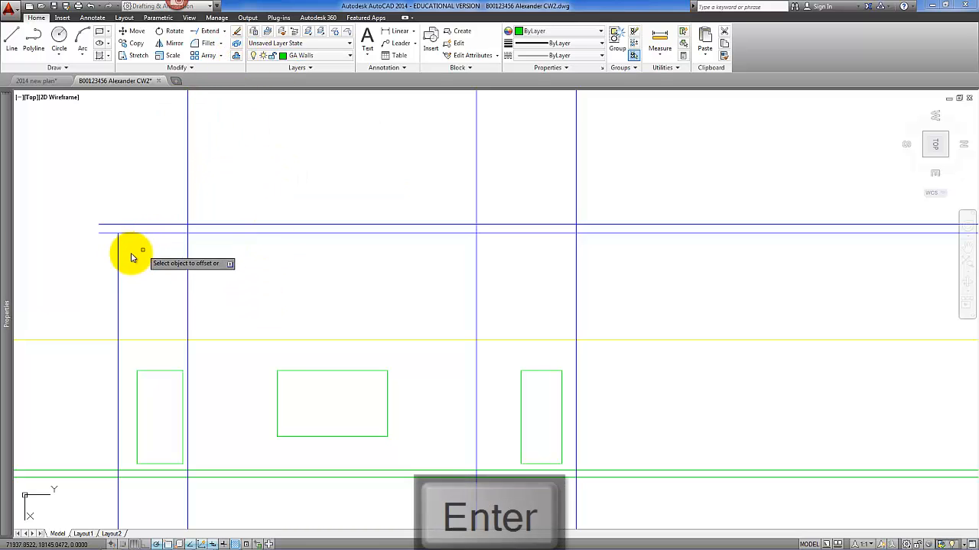
left_click(105, 262)
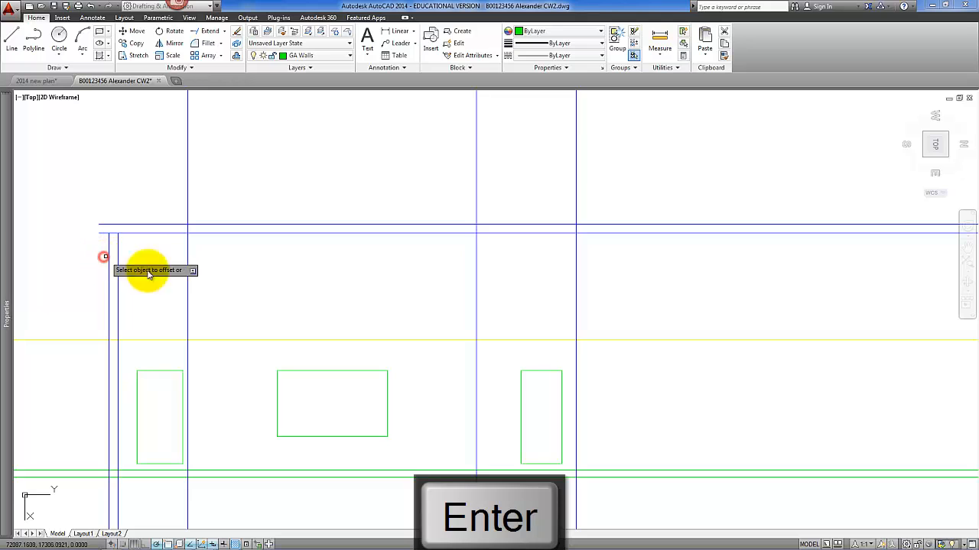
left_click(476, 249)
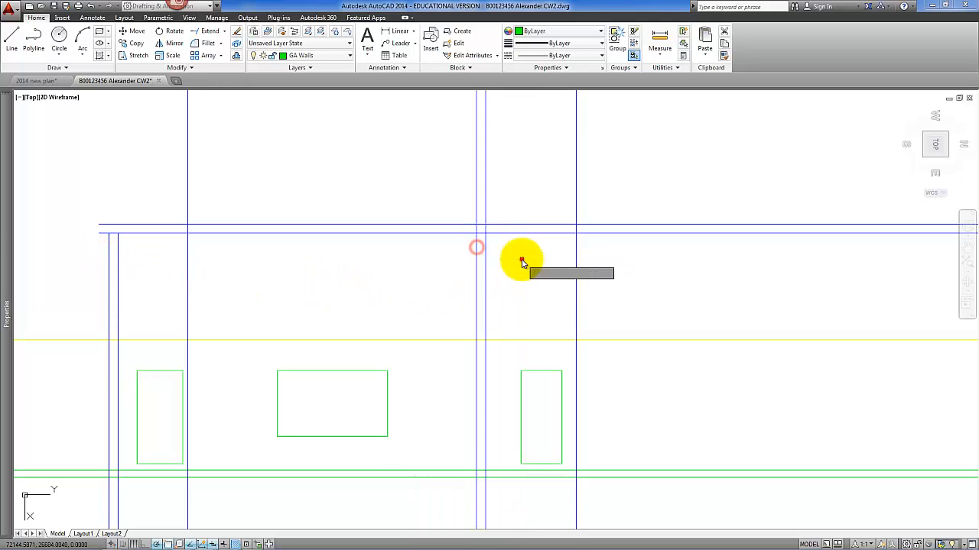
key("Return")
Switch to the 2014 new plan drawing and examine the eaves and roof profile of its side elevation.
scroll(515, 264, "down", 5)
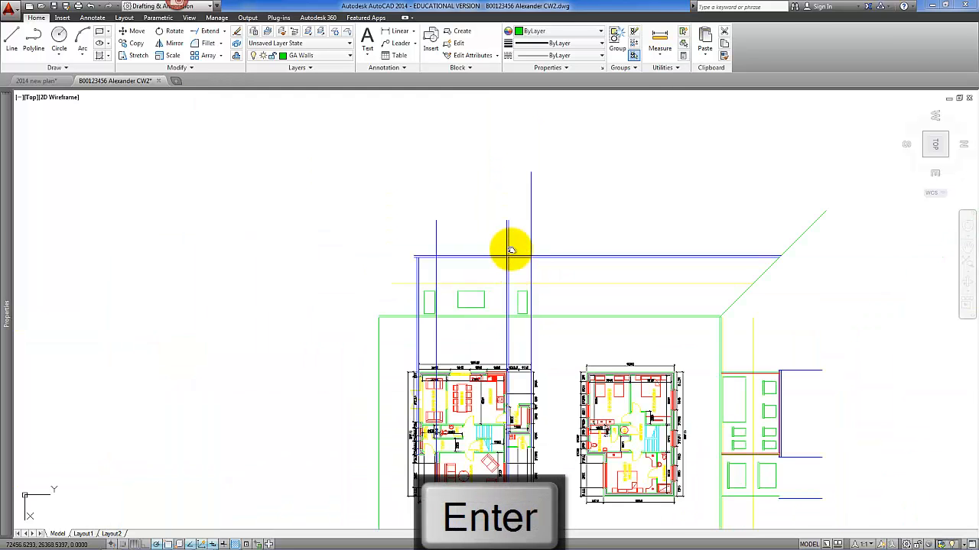
scroll(510, 393, "up", 4)
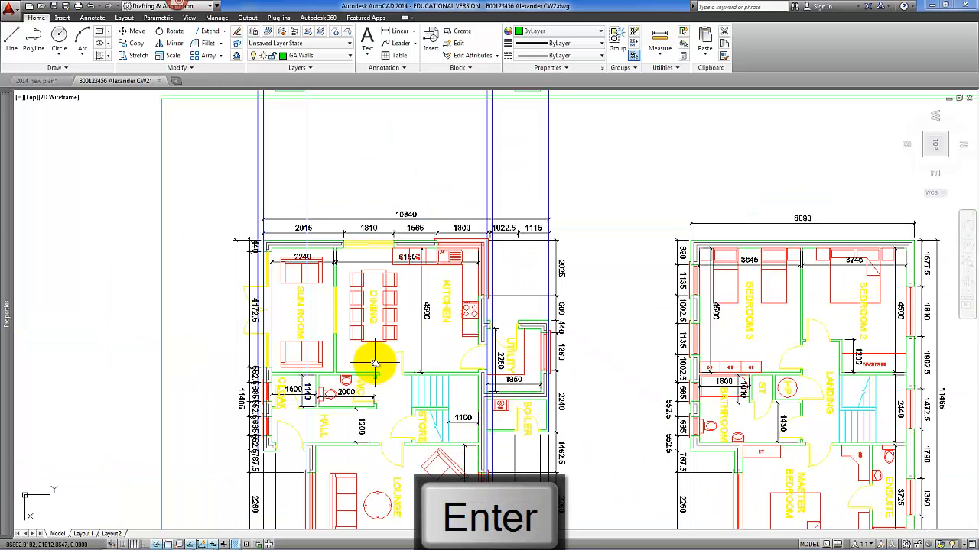
left_click(36, 81)
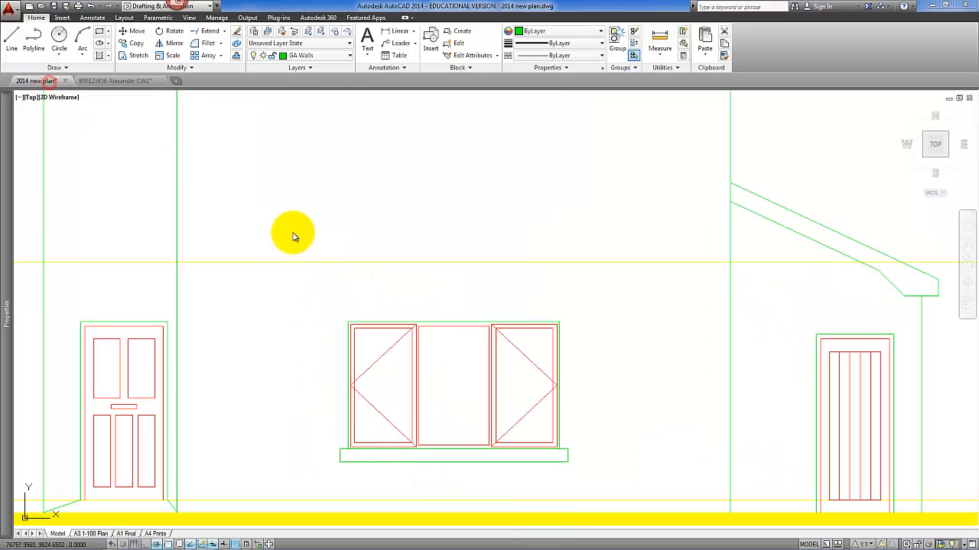
scroll(341, 237, "down", 1)
middle_click_drag(341, 237, 367, 300)
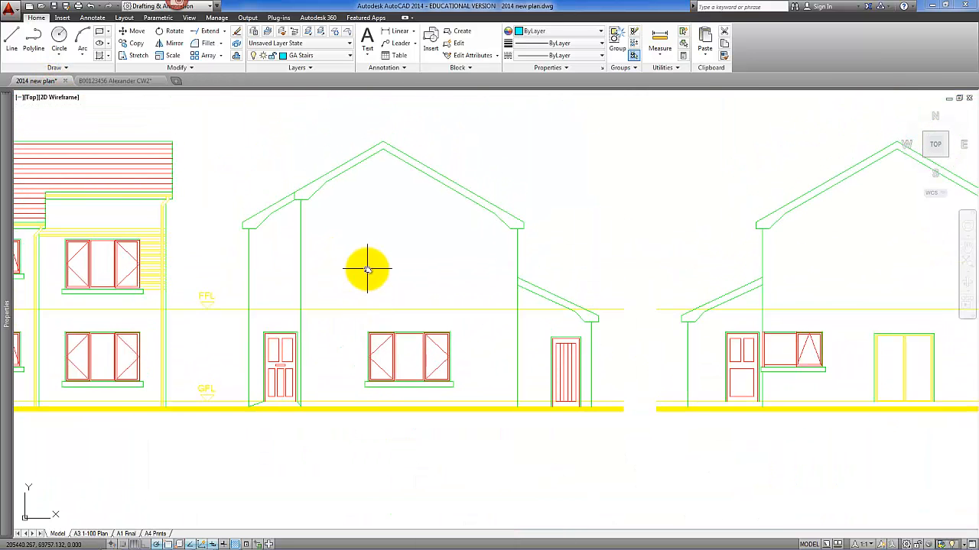
scroll(377, 262, "up", 1)
middle_click_drag(380, 261, 352, 284)
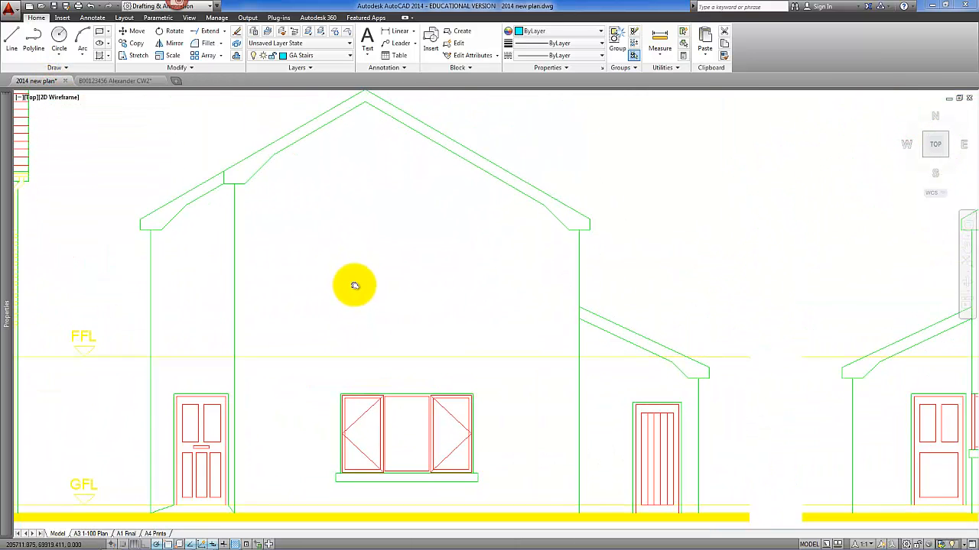
Return to the elevation under construction and draw a short vertical fascia line between the two roof lines at the front overhang.
left_click(134, 82)
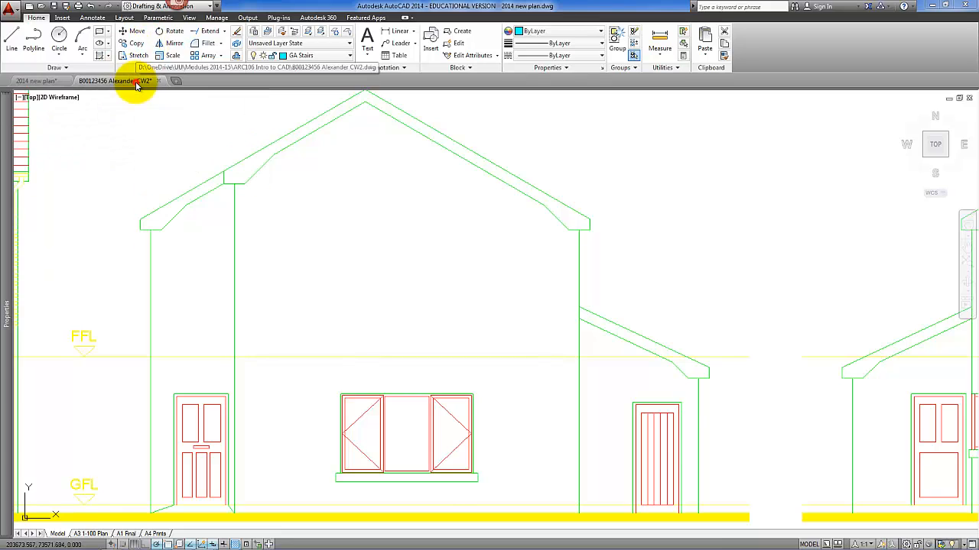
scroll(321, 345, "down", 2)
scroll(247, 146, "up", 3)
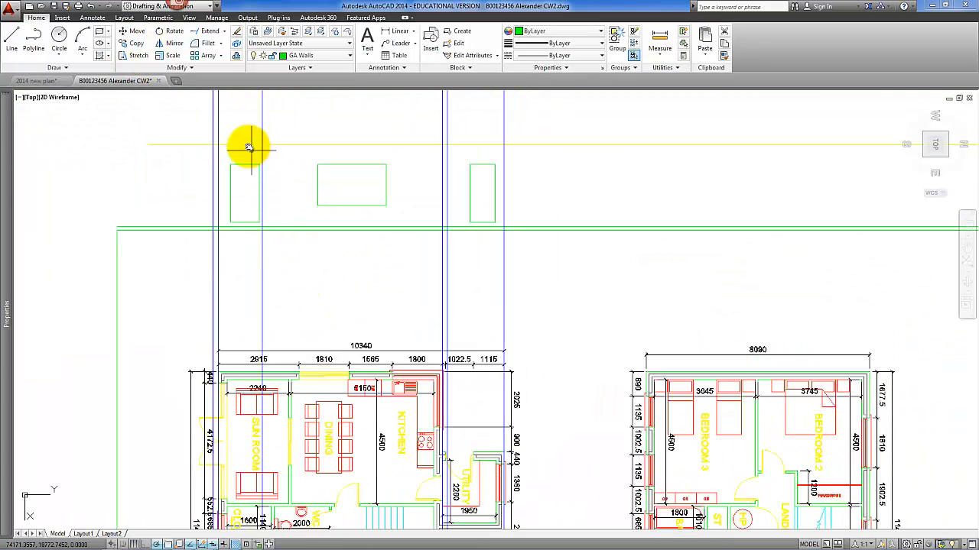
scroll(201, 196, "up", 2)
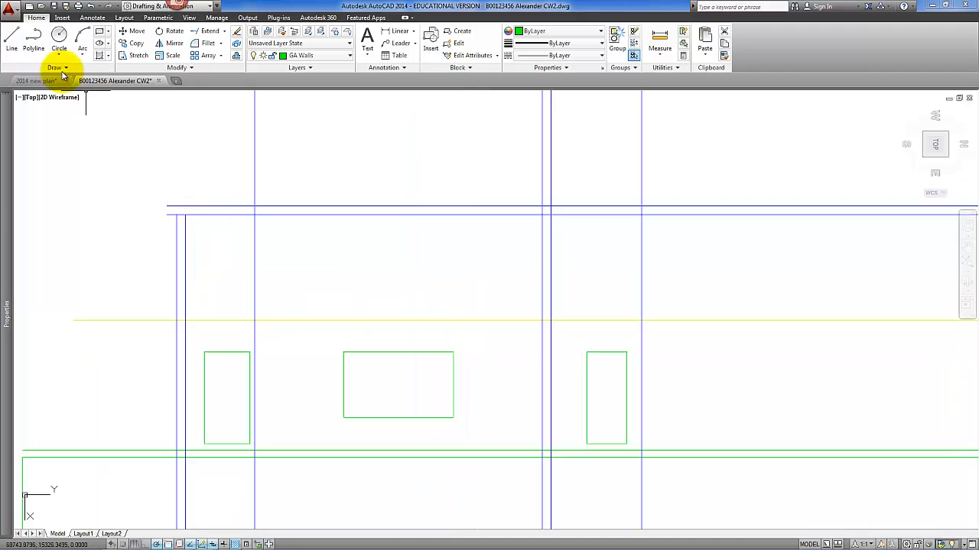
left_click(12, 45)
scroll(124, 170, "up", 2)
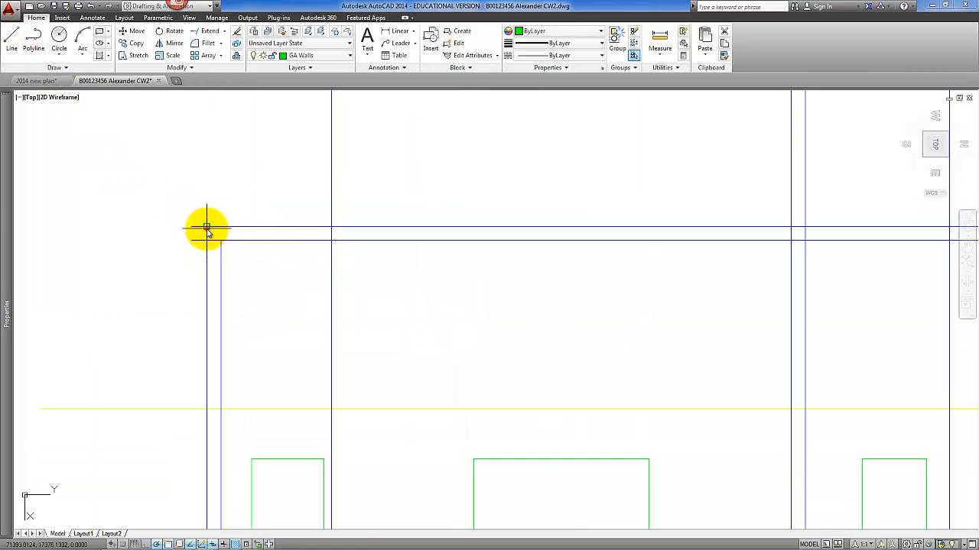
key("Return")
Match the properties of the short fascia line to those of the upper horizontal roof line.
left_click(229, 226)
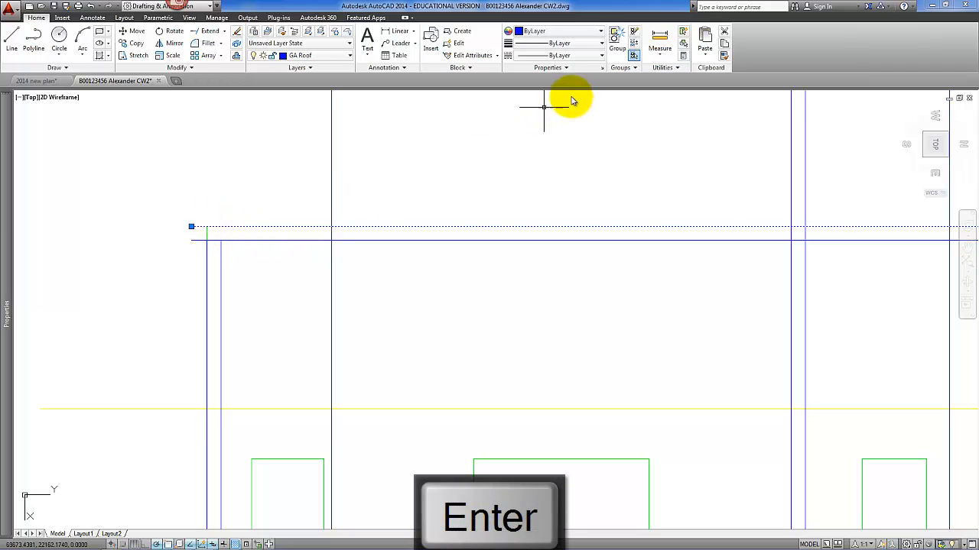
left_click(724, 55)
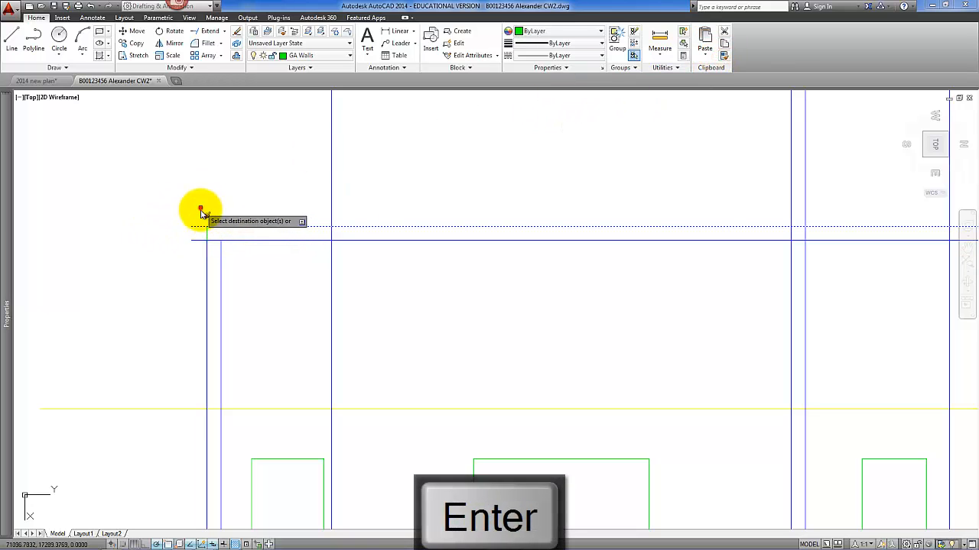
left_click(201, 209)
left_click(209, 246)
key("Return")
Delete the offset overhang line below the front fascia.
left_click(213, 266)
left_click(194, 261)
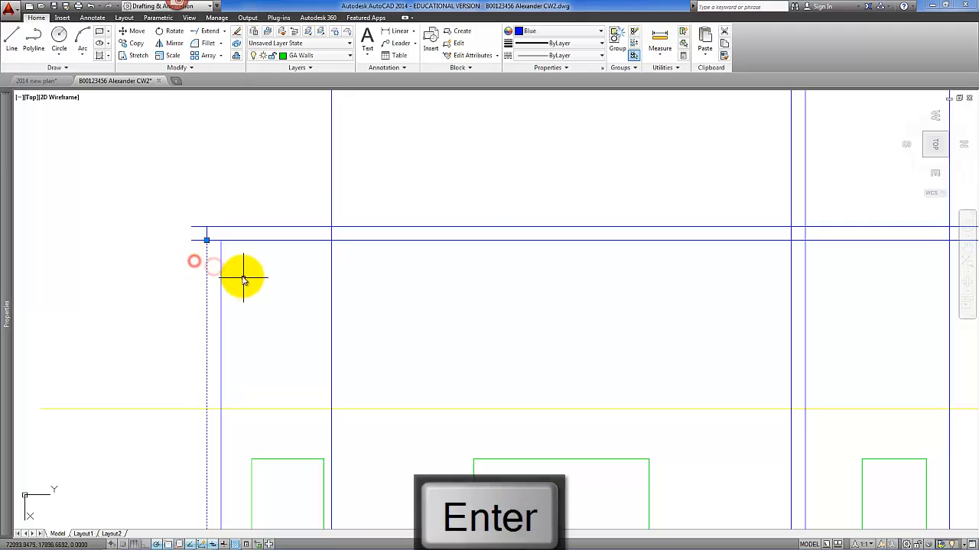
key("Delete")
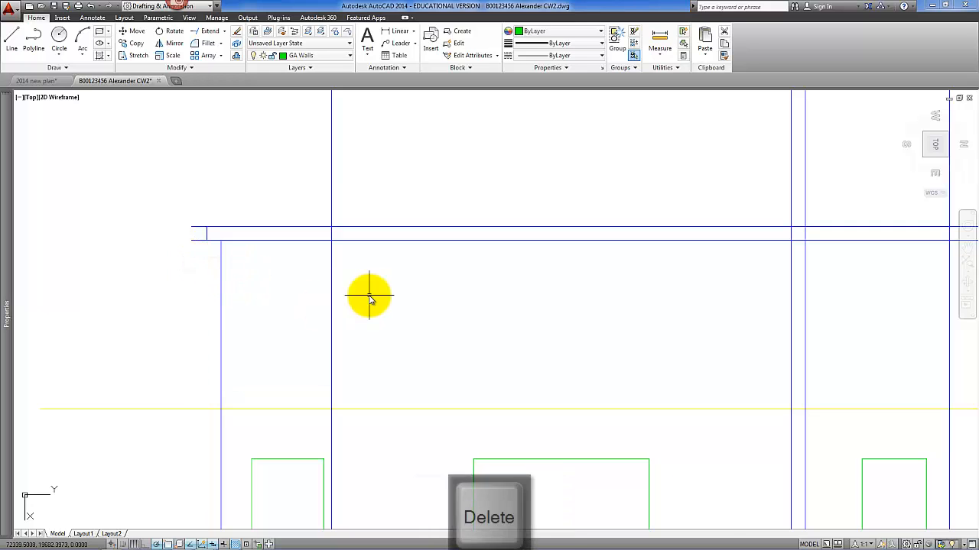
scroll(312, 303, "down", 2)
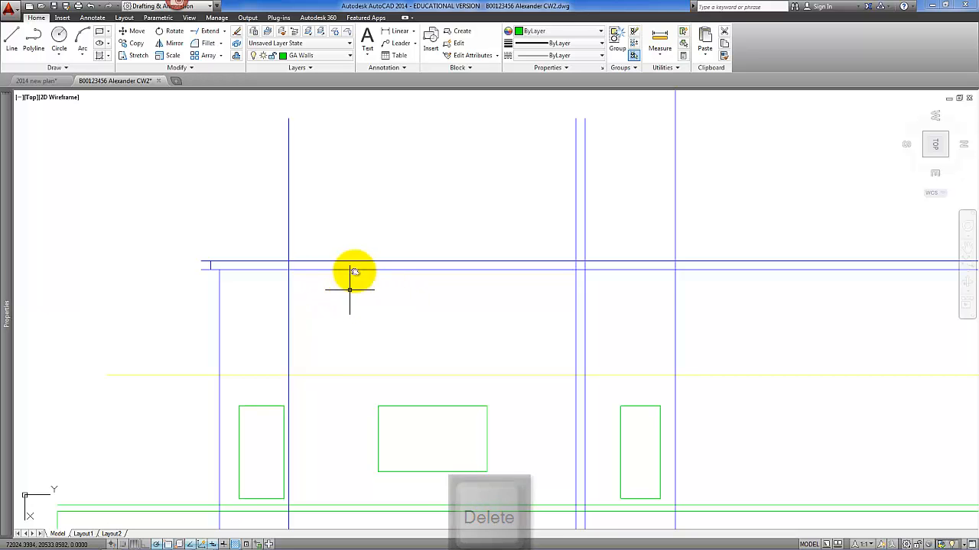
scroll(574, 327, "down", 5)
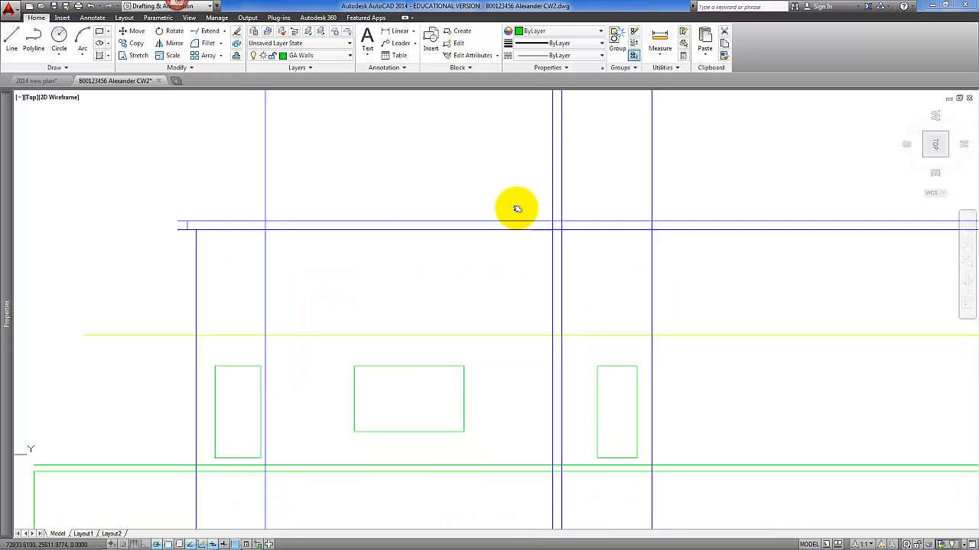
scroll(541, 413, "up", 5)
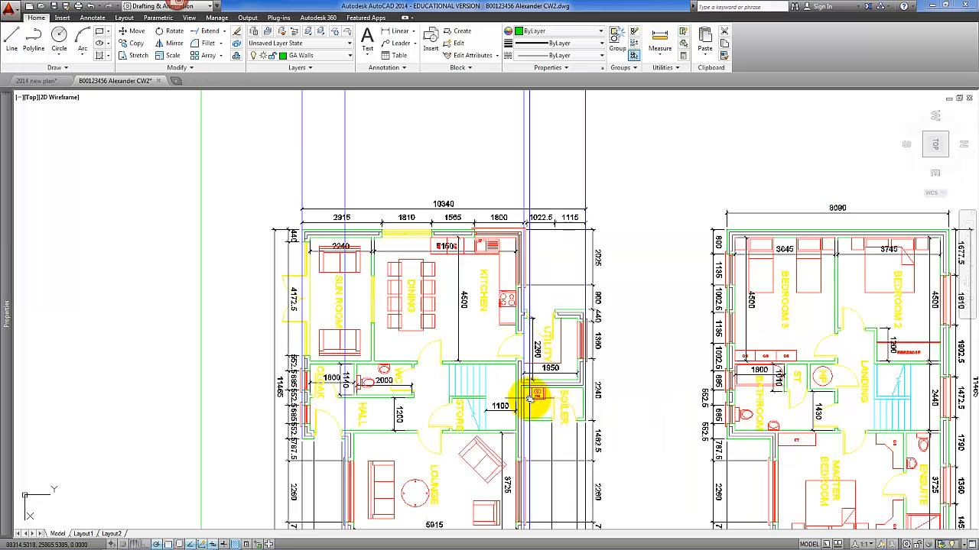
Trim the rear overhang projection line above and below the two horizontal roof lines, leaving a short rear fascia between them.
left_click(529, 403)
middle_click_drag(555, 190, 540, 386)
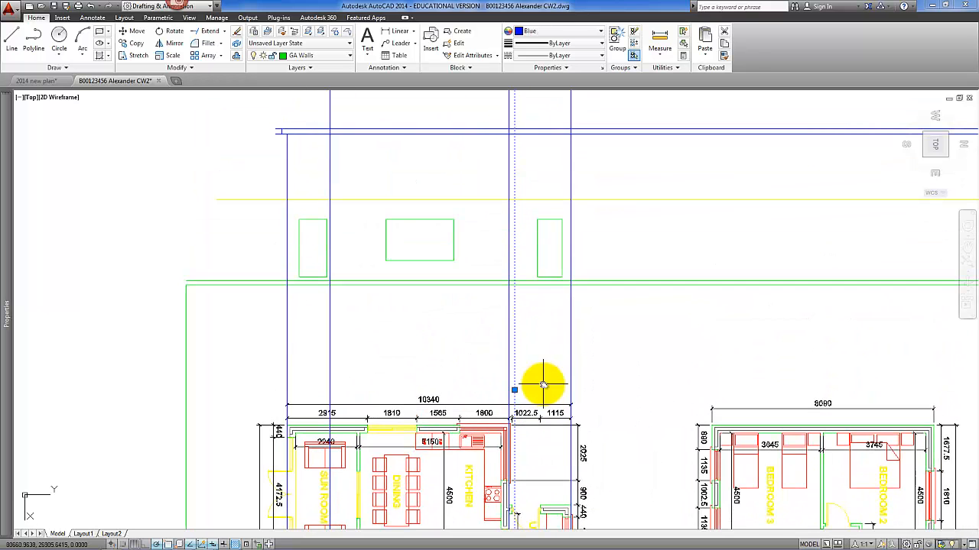
middle_click_drag(537, 301, 535, 371)
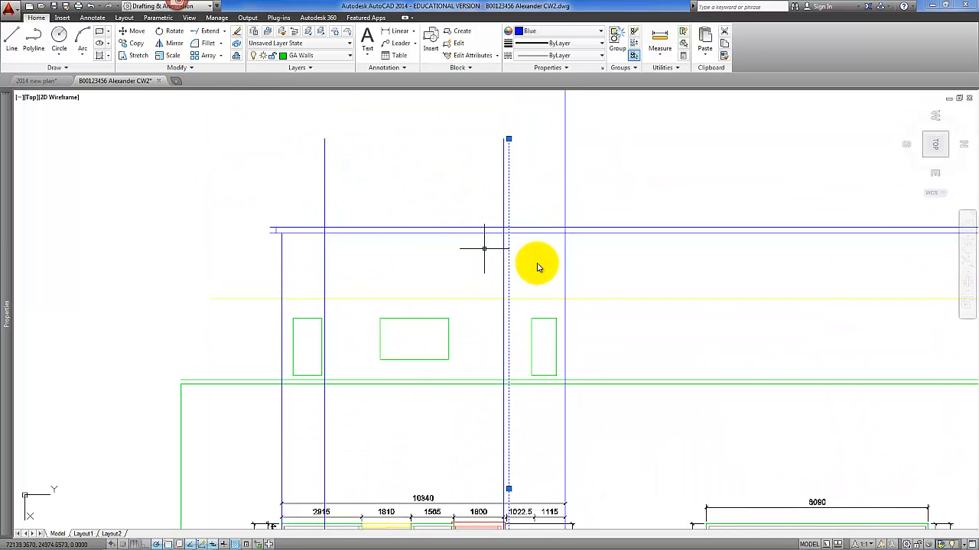
key("Escape")
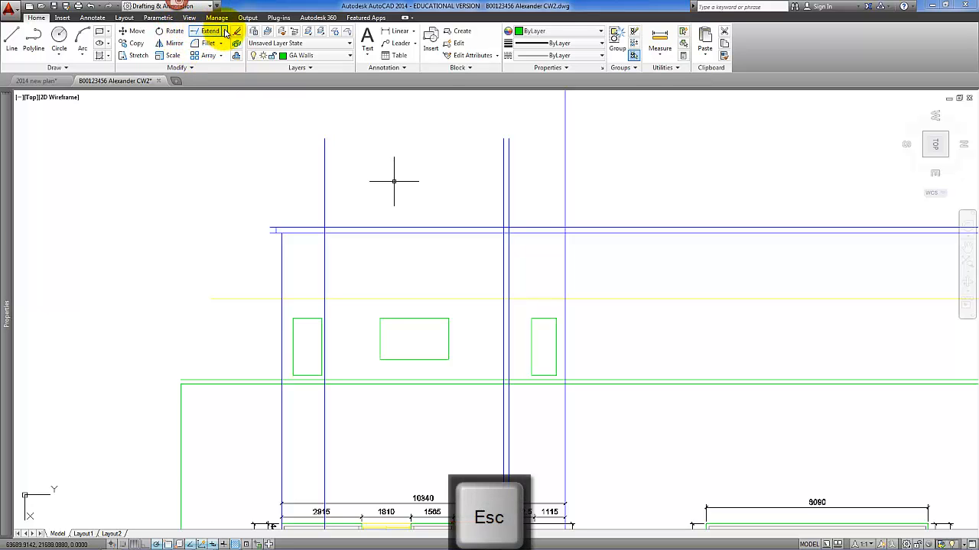
left_click(215, 48)
scroll(496, 254, "up", 2)
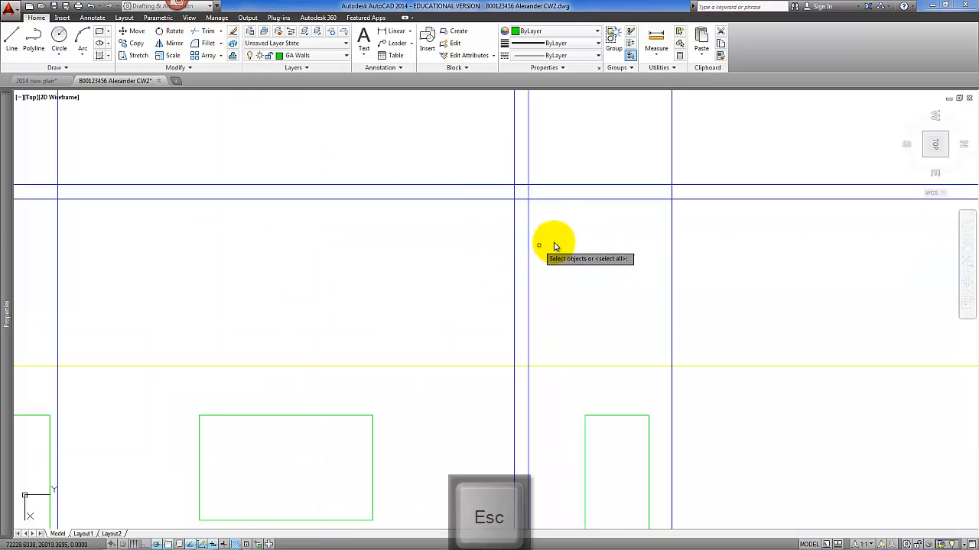
left_click(570, 227)
left_click(549, 164)
key("Return")
left_click(543, 223)
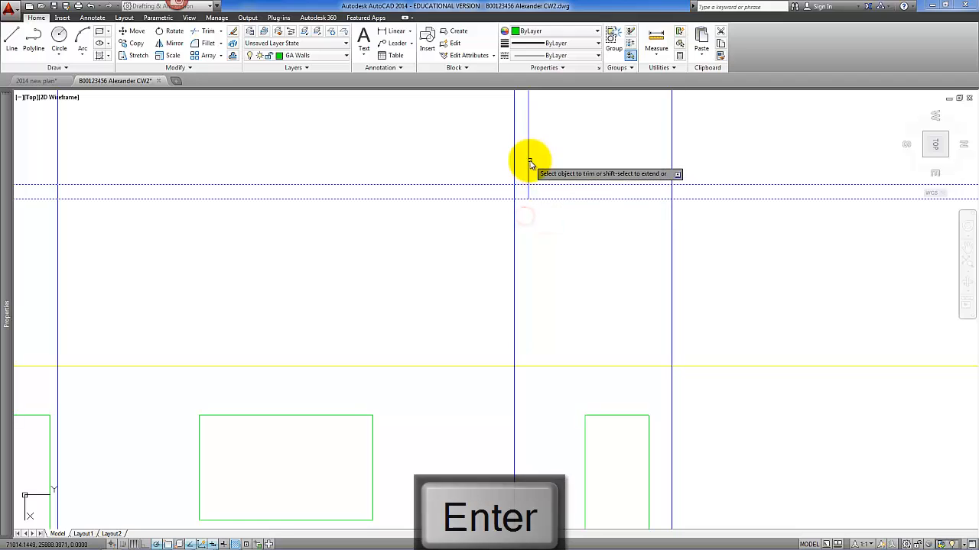
left_click(527, 159)
middle_click_drag(571, 279, 601, 327)
scroll(601, 327, "down", 4)
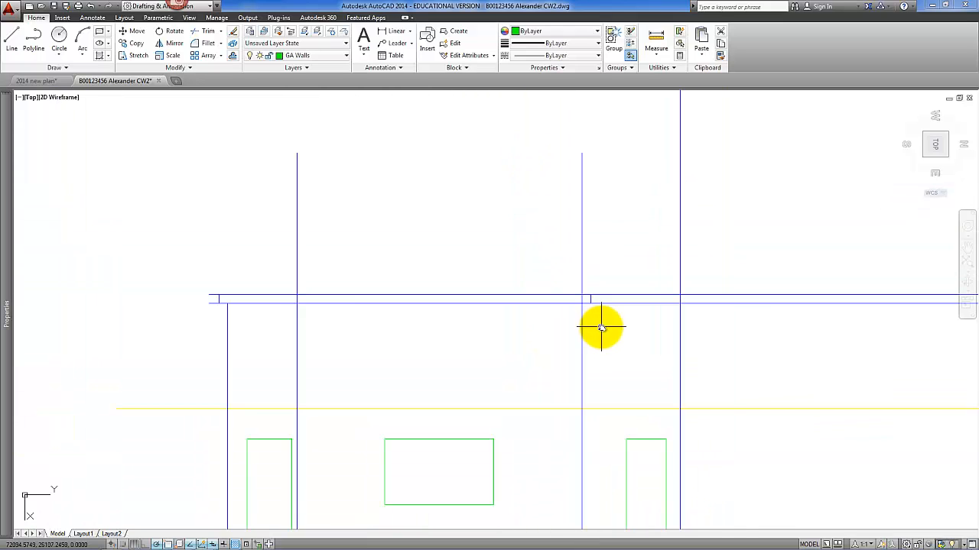
scroll(502, 276, "up", 2)
Trim the overrunning ends of the two horizontal roof lines back to the front and rear fascia lines.
key("Return")
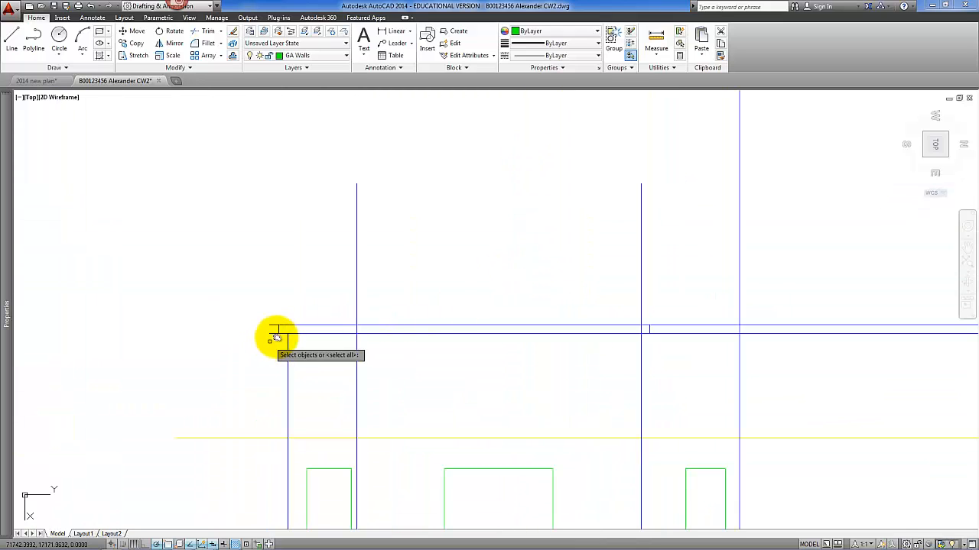
key("Return")
left_click(273, 343)
left_click(267, 297)
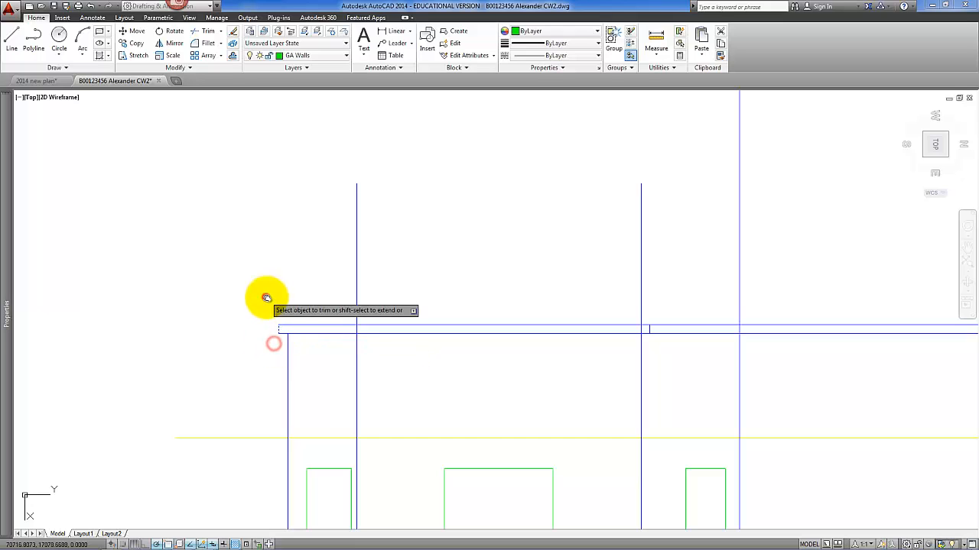
key("Return")
key("Return")
left_click(646, 327)
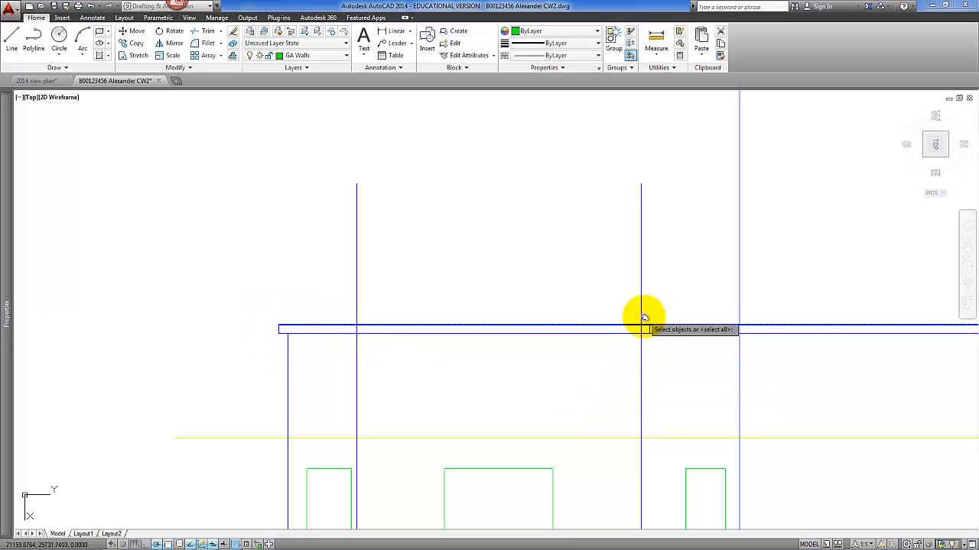
left_click(647, 314)
left_click(684, 327)
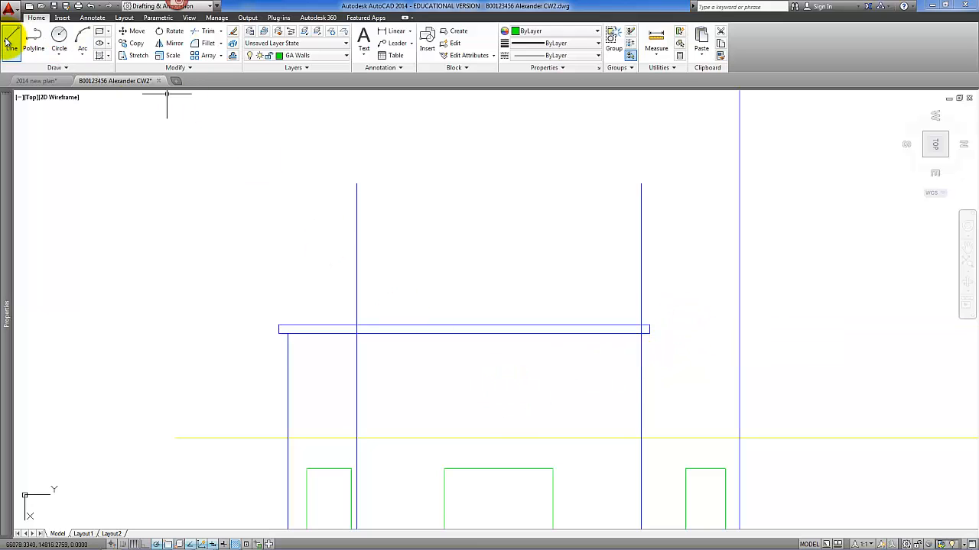
Measure the roof pitch in the 2014 new plan drawing with a temporary angular dimension from the gable slope to the FFL line.
left_click(38, 81)
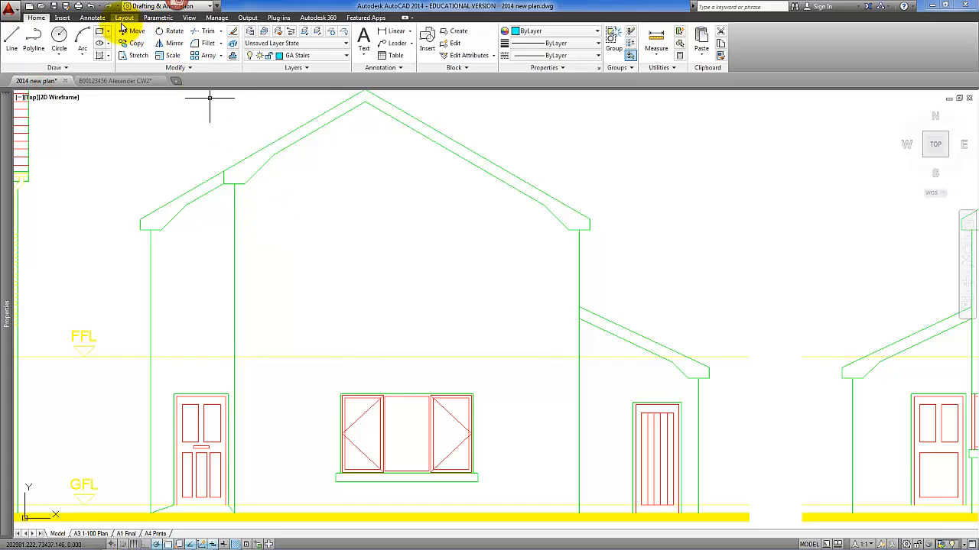
left_click(95, 20)
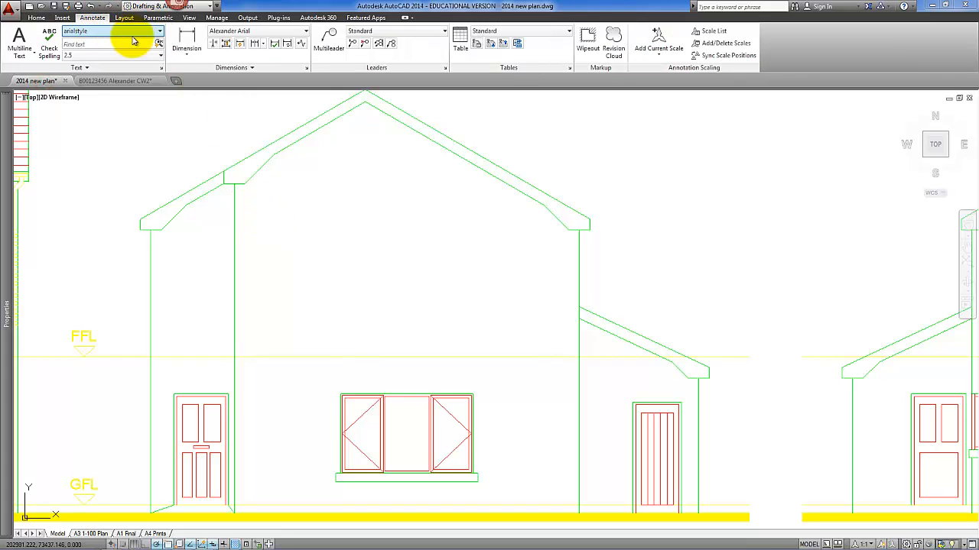
left_click(195, 53)
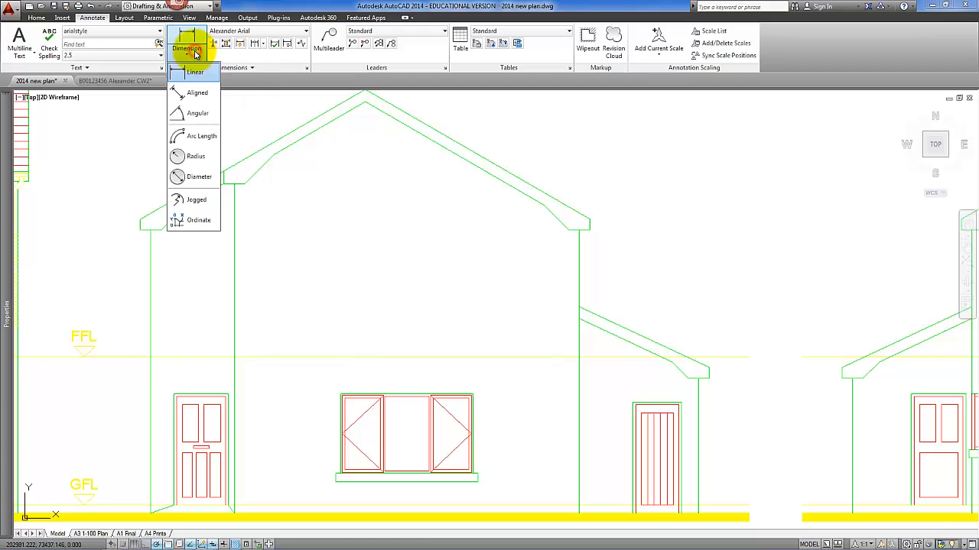
left_click(193, 115)
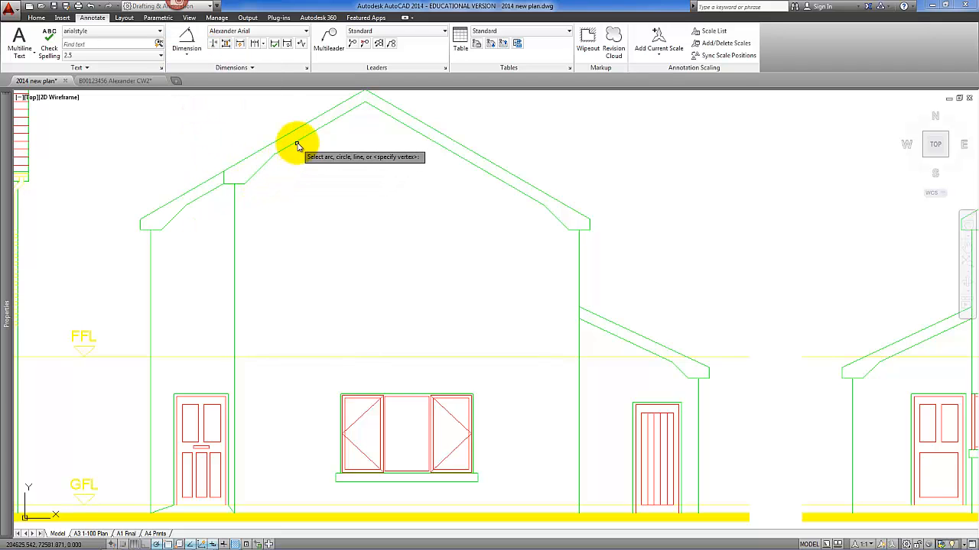
left_click(297, 143)
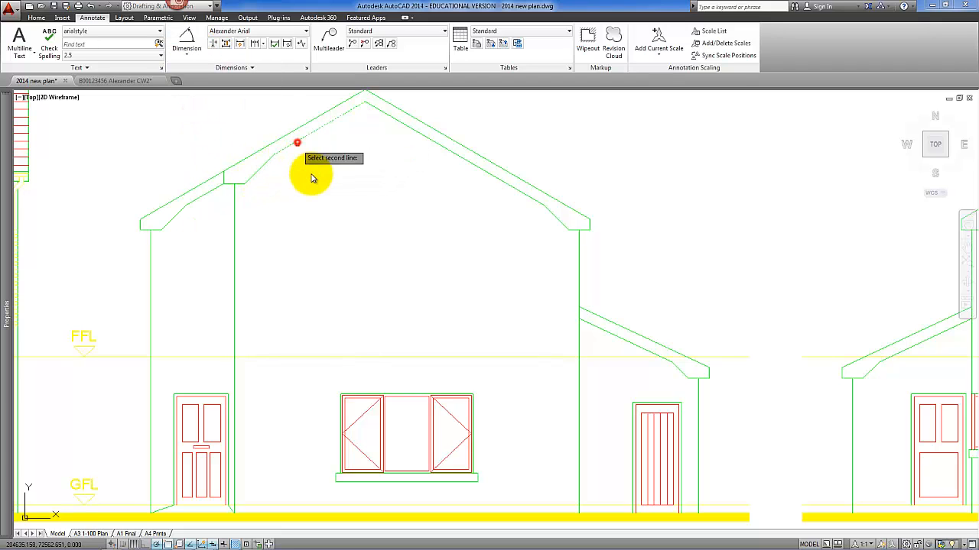
left_click(299, 359)
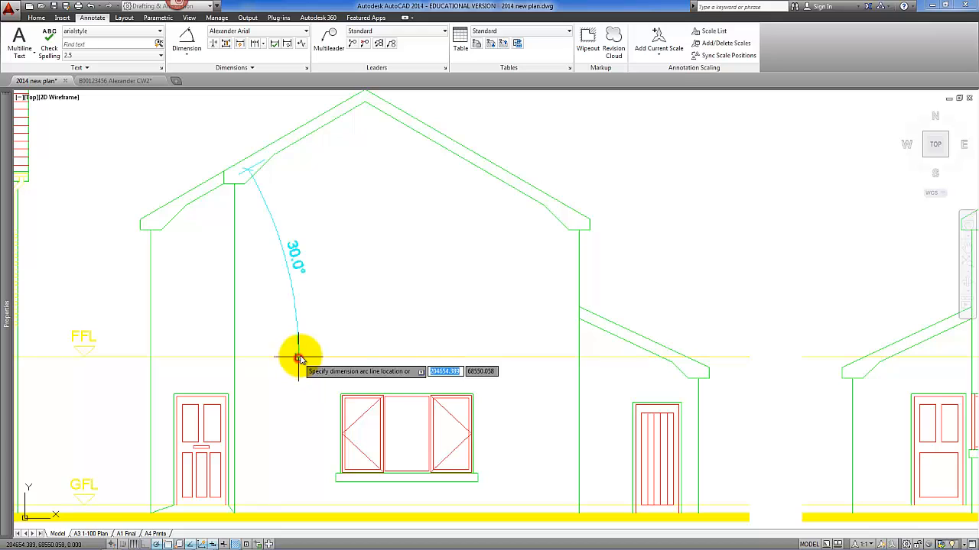
left_click(339, 309)
left_click(358, 280)
key("Delete")
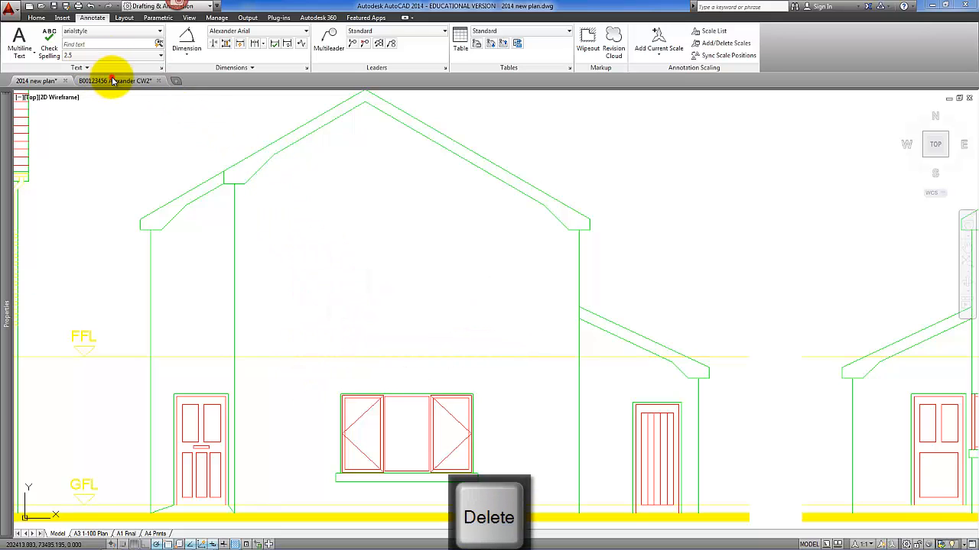
Return to the elevation under construction and make GA Roof the current layer.
left_click(113, 81)
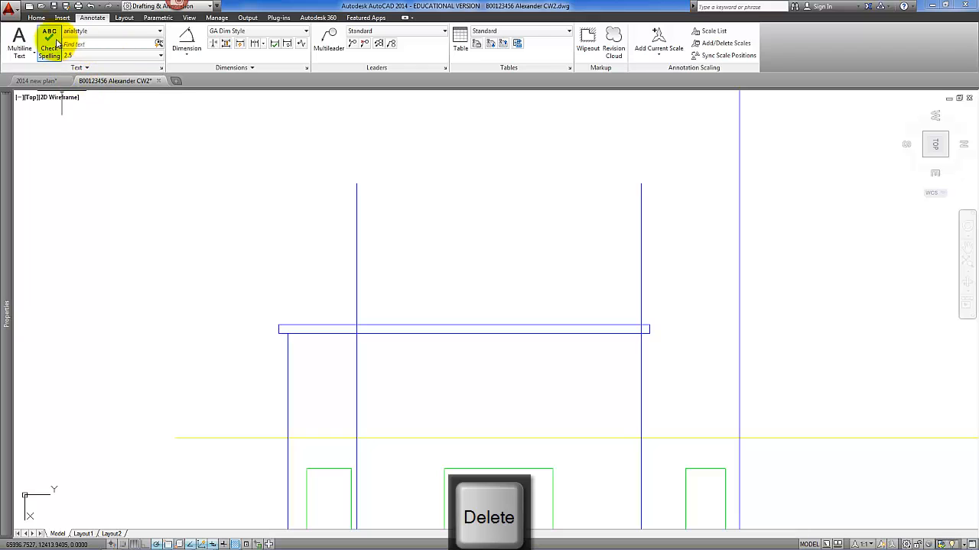
left_click(37, 17)
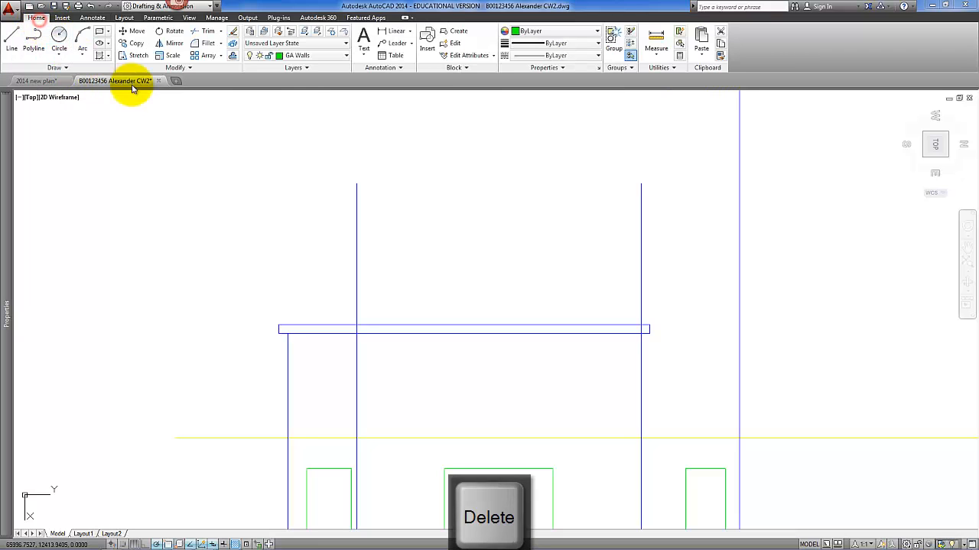
left_click(346, 55)
left_click(313, 142)
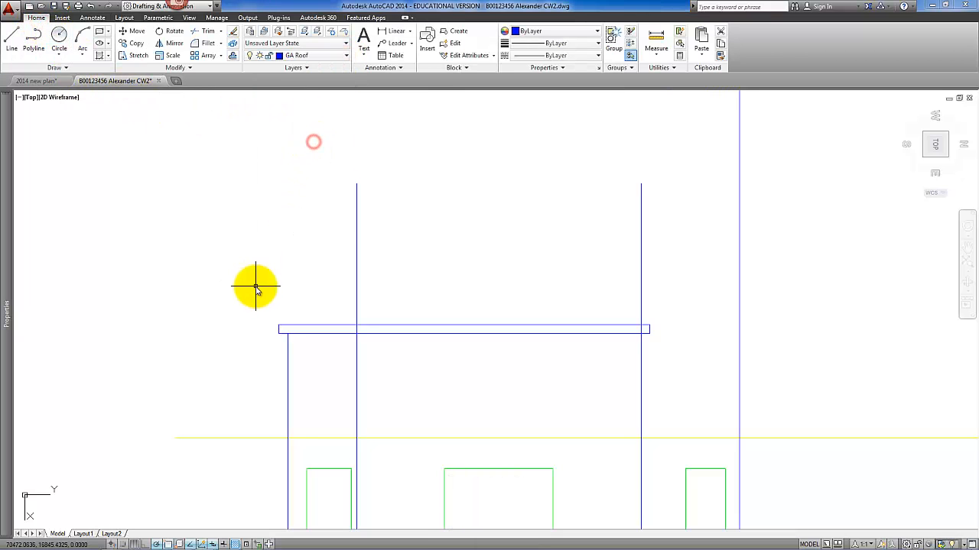
Set the polar tracking increment to 30 degrees and draw a roof slope rising at 30° from the front fascia's upper corner.
left_click(13, 42)
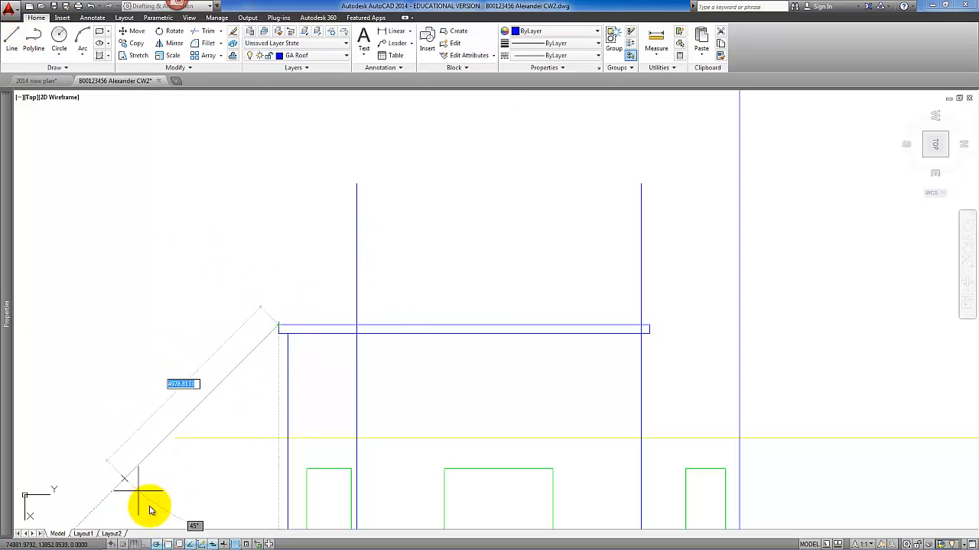
right_click(157, 543)
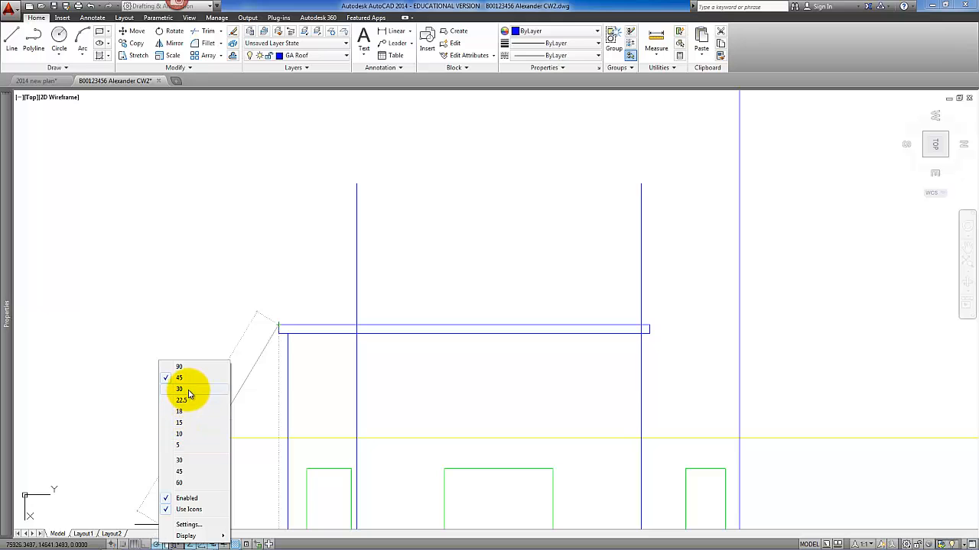
left_click(181, 389)
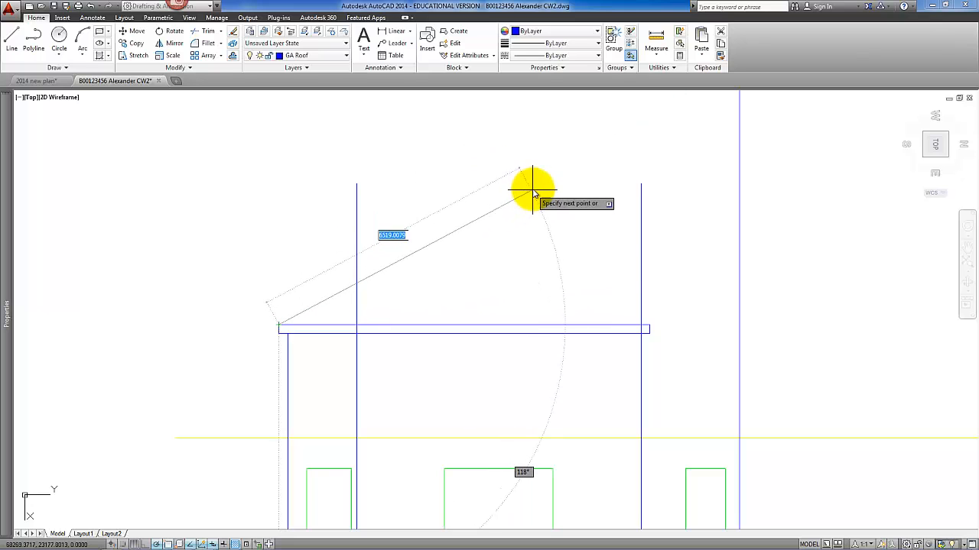
right_click(158, 543)
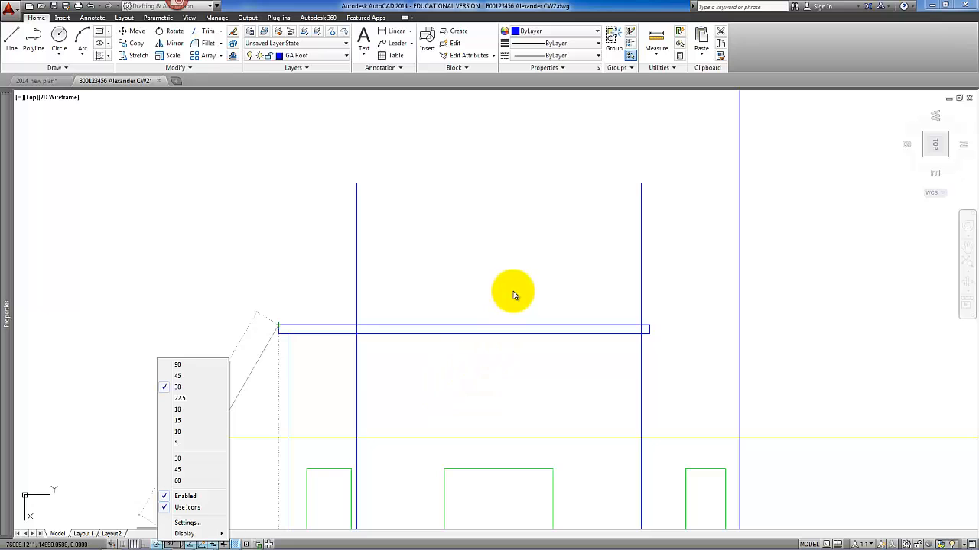
left_click(513, 292)
key("ctrl+z")
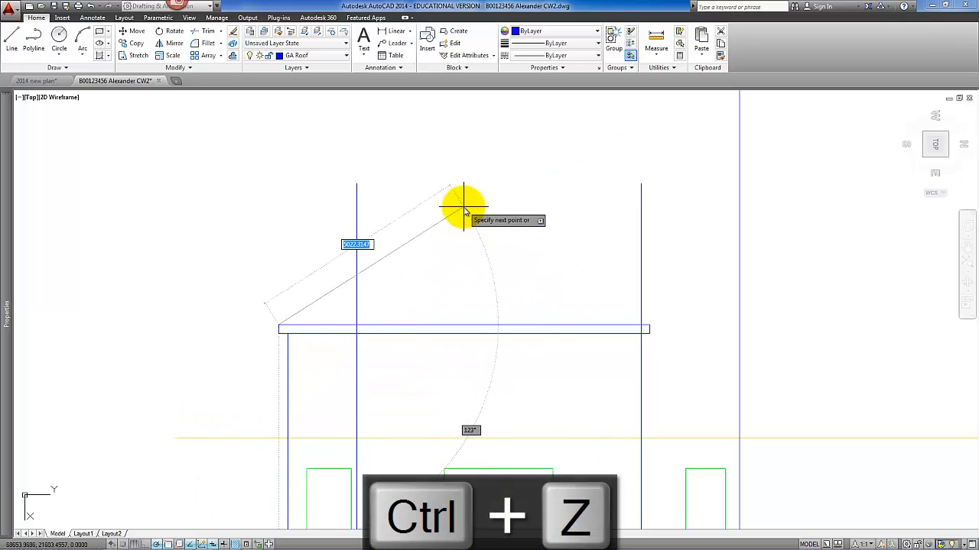
left_click(514, 190)
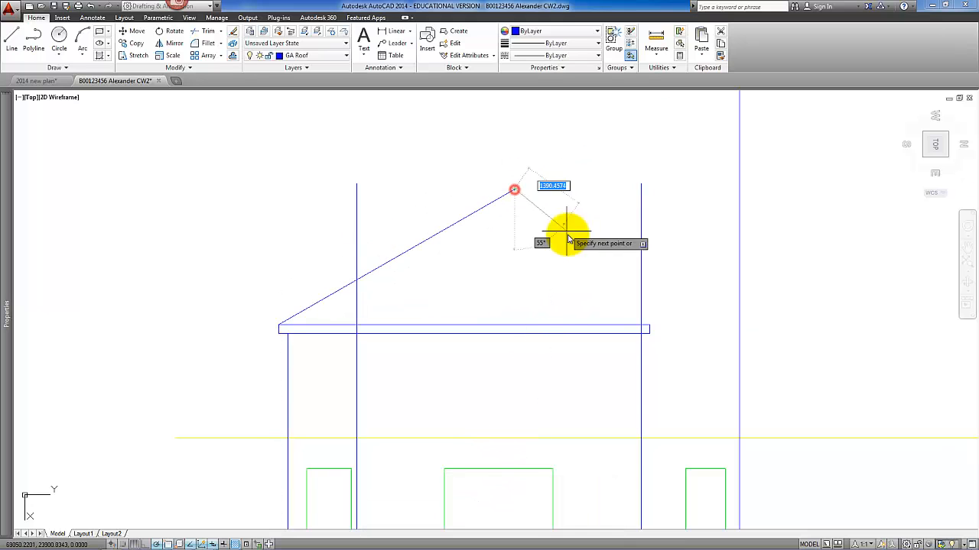
key("Return")
Draw the opposite roof slope at 30° from the rear fascia's upper corner so that it crosses the front slope.
key("Return")
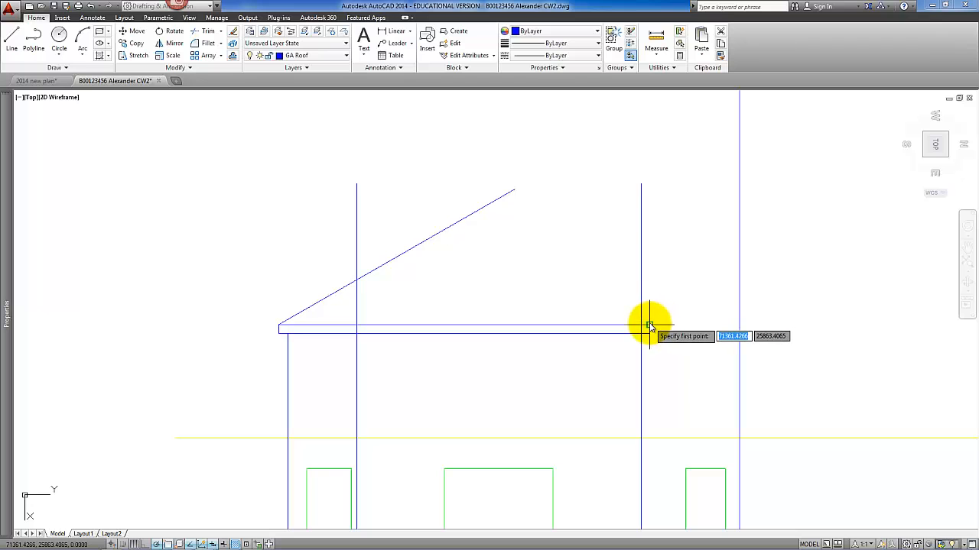
left_click(649, 328)
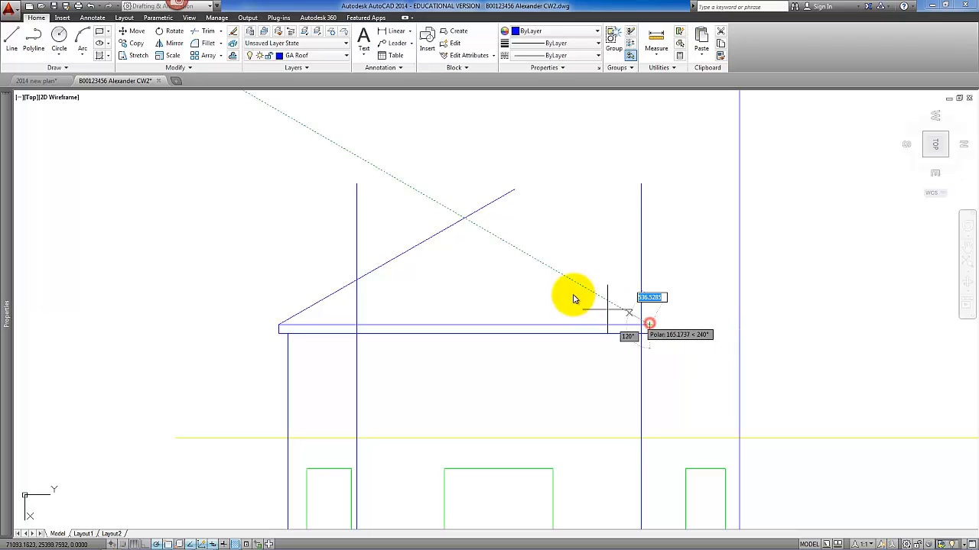
left_click(415, 190)
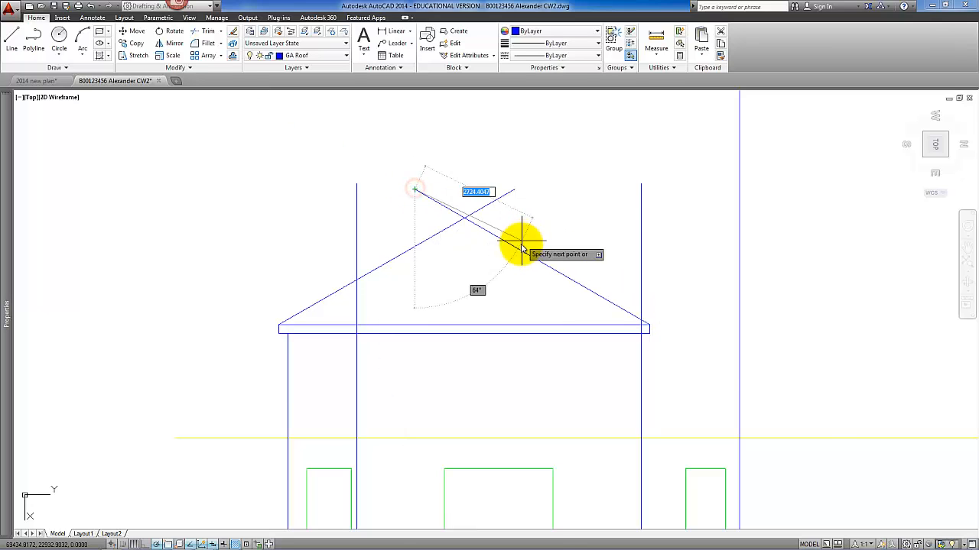
key("Return")
Fillet the two crossing roof slopes into a clean corner at the ridge.
left_click(209, 44)
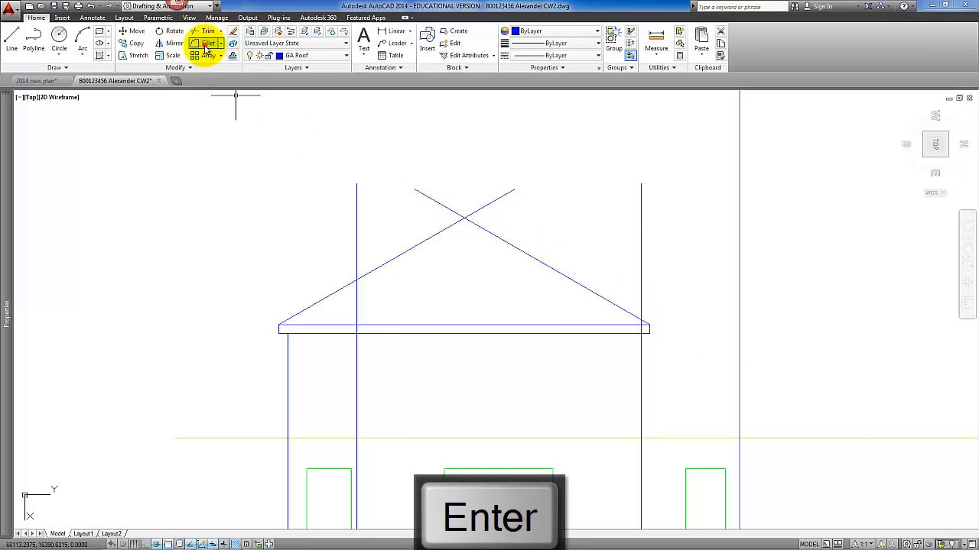
left_click(477, 228)
left_click(448, 226)
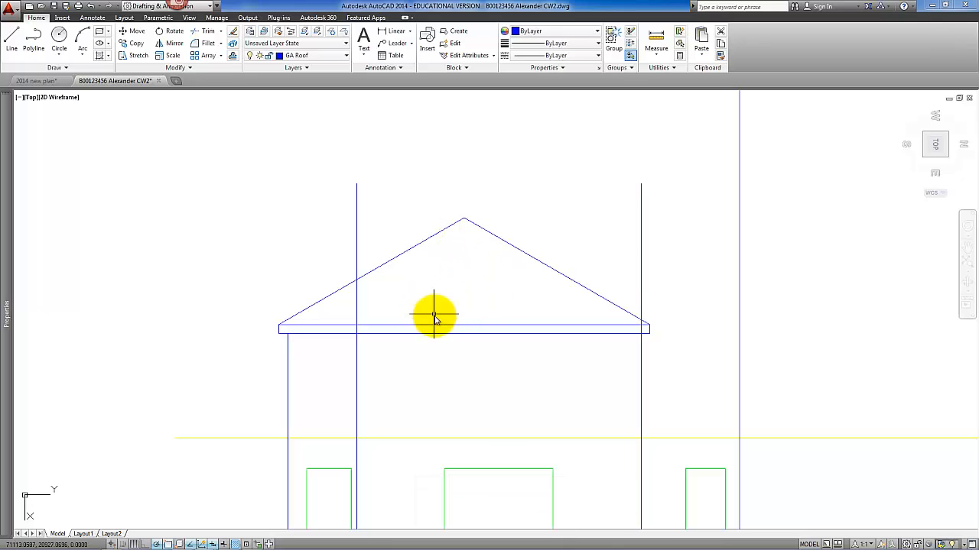
Offset both roof slopes 200 inward to give the roof edge its thickness.
scroll(465, 374, "down", 3)
middle_click_drag(464, 365, 463, 325)
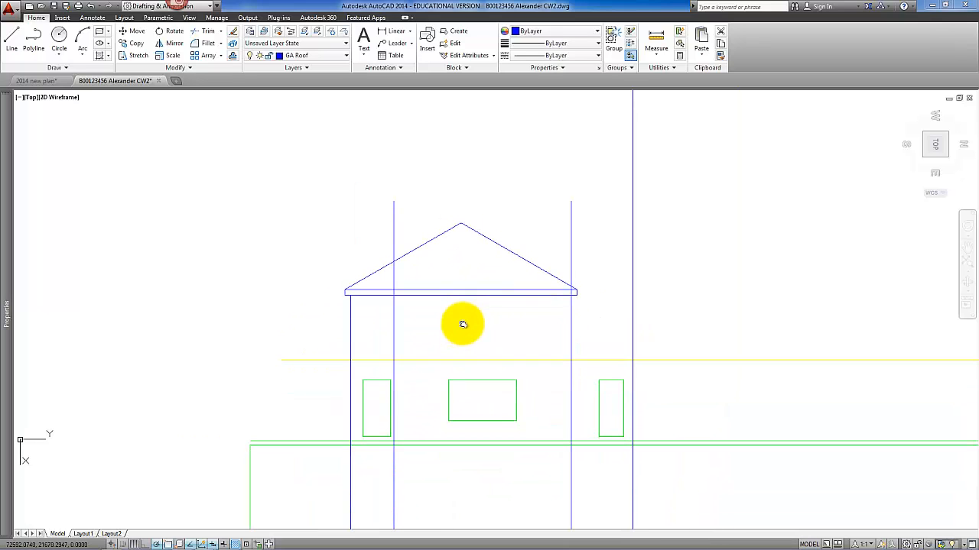
scroll(463, 325, "up", 2)
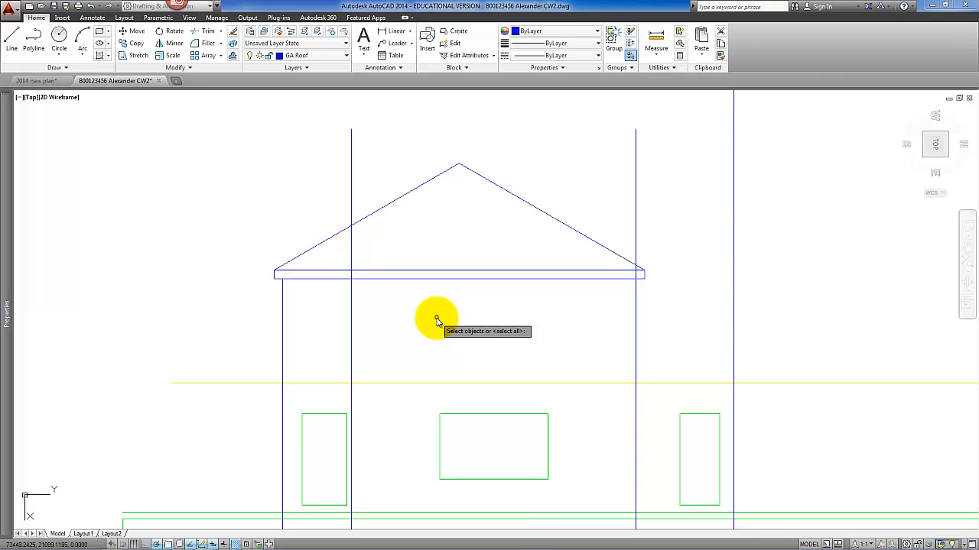
key("Escape")
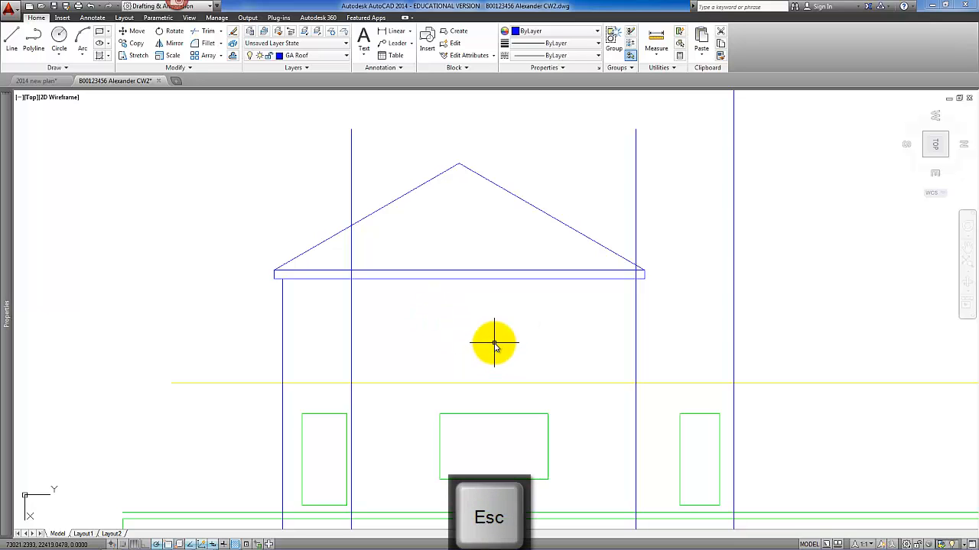
left_click(233, 57)
type("200")
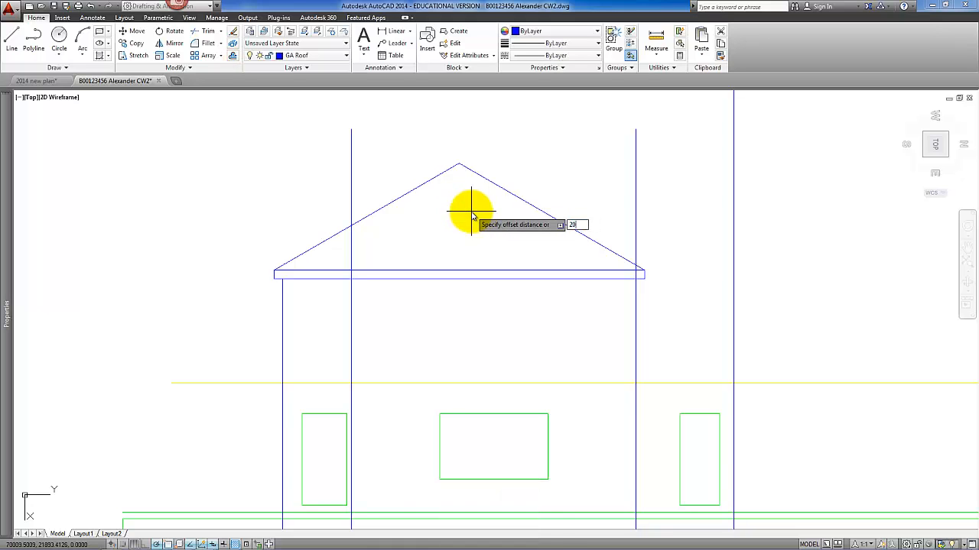
key("Return")
left_click(422, 184)
left_click(464, 218)
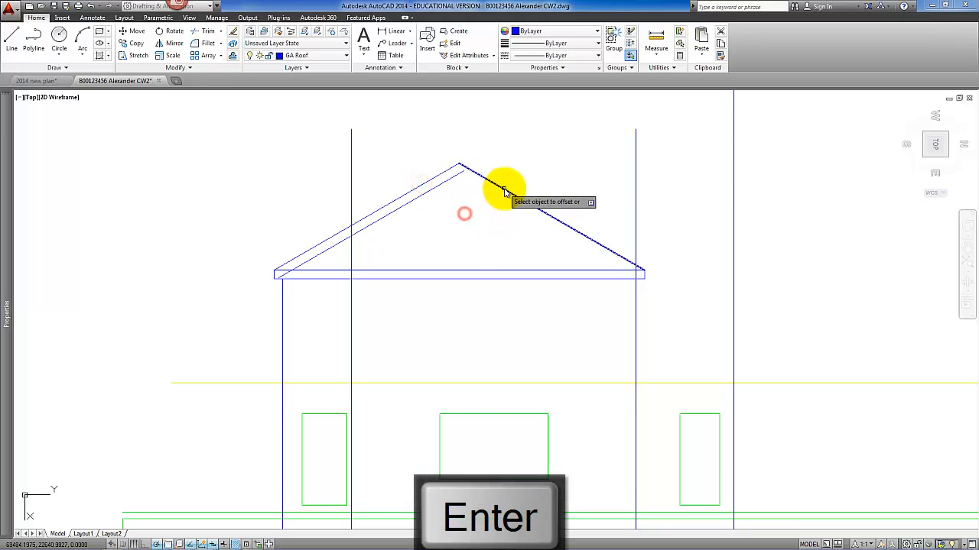
left_click(505, 191)
left_click(465, 212)
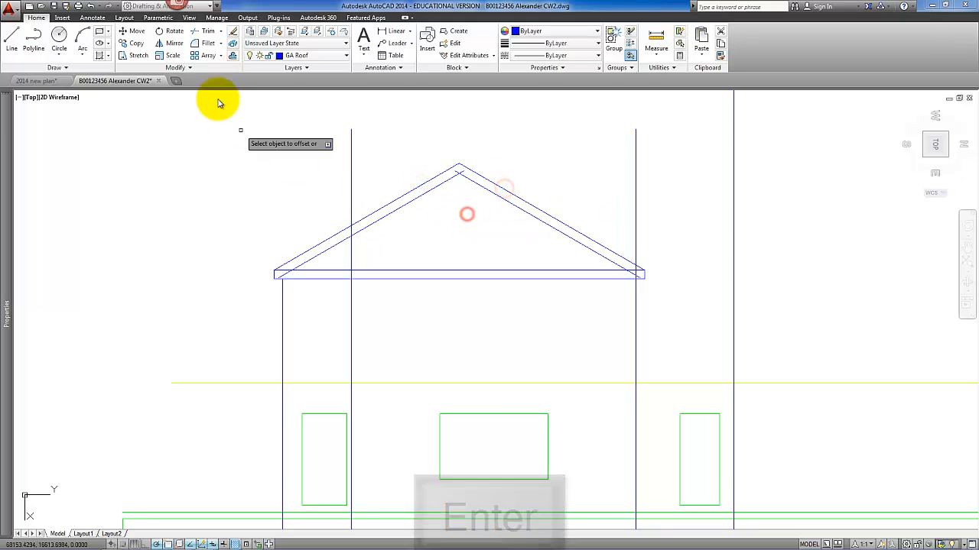
Fillet the two inner slope lines into a clean corner below the ridge.
left_click(207, 45)
left_click(473, 185)
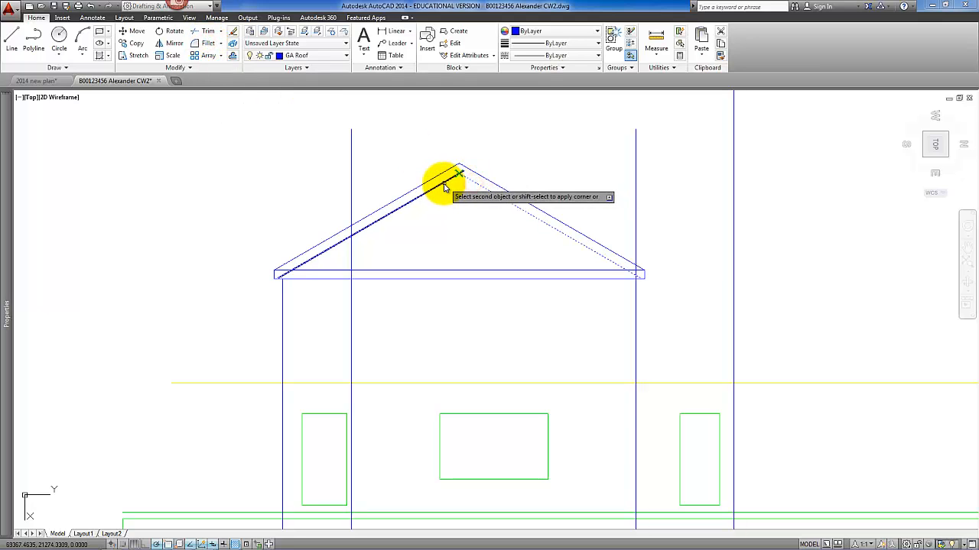
left_click(444, 186)
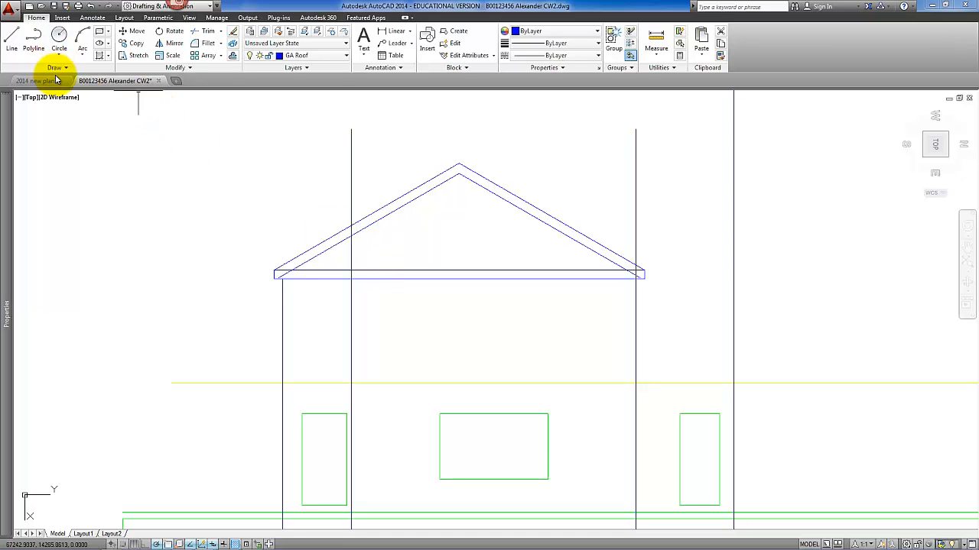
Check the stepped eaves detail on the gable elevation in the 2014 new plan drawing, and return to the elevation under construction.
left_click(72, 105)
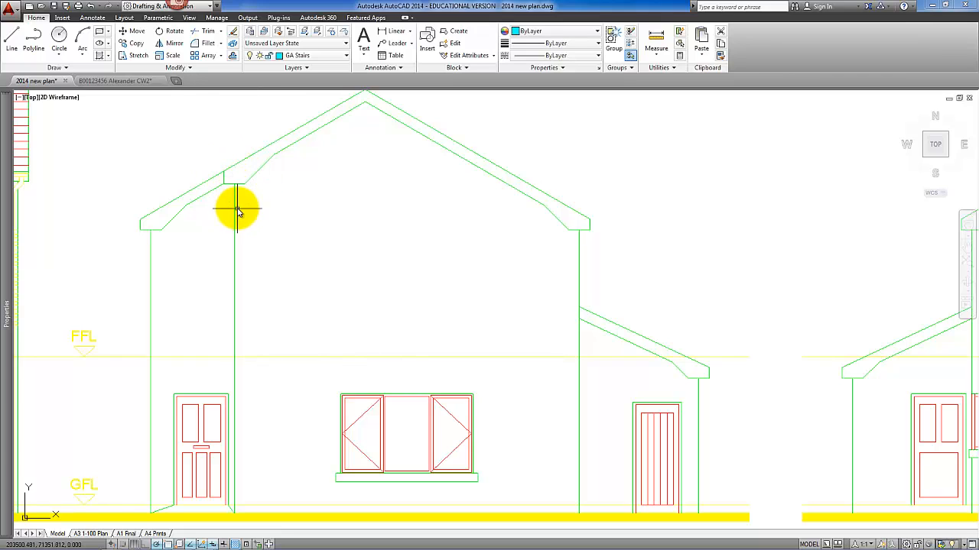
left_click(138, 82)
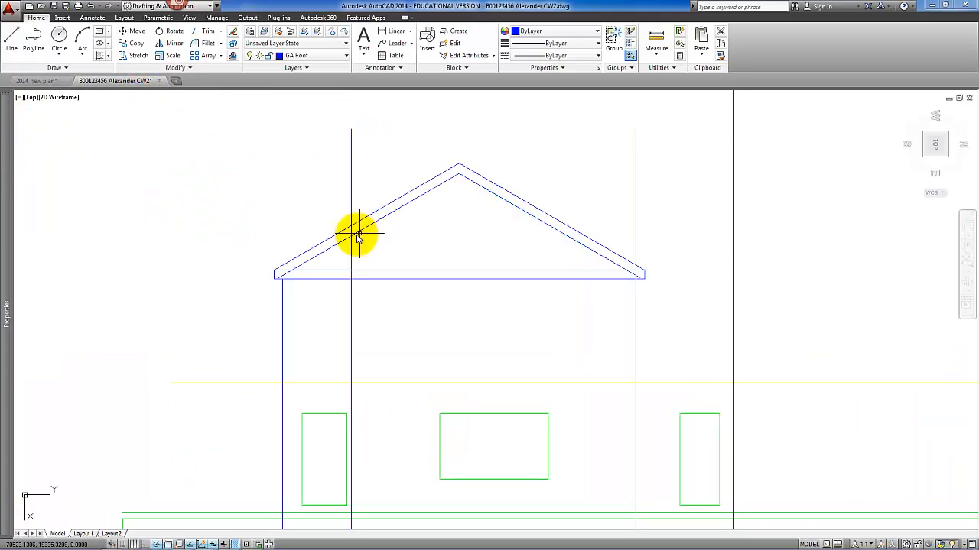
Offset the vertical line crossing the left roof slope 200 outward, and draw a short horizontal soffit line joining the pair at the inner slope.
scroll(354, 243, "up", 2)
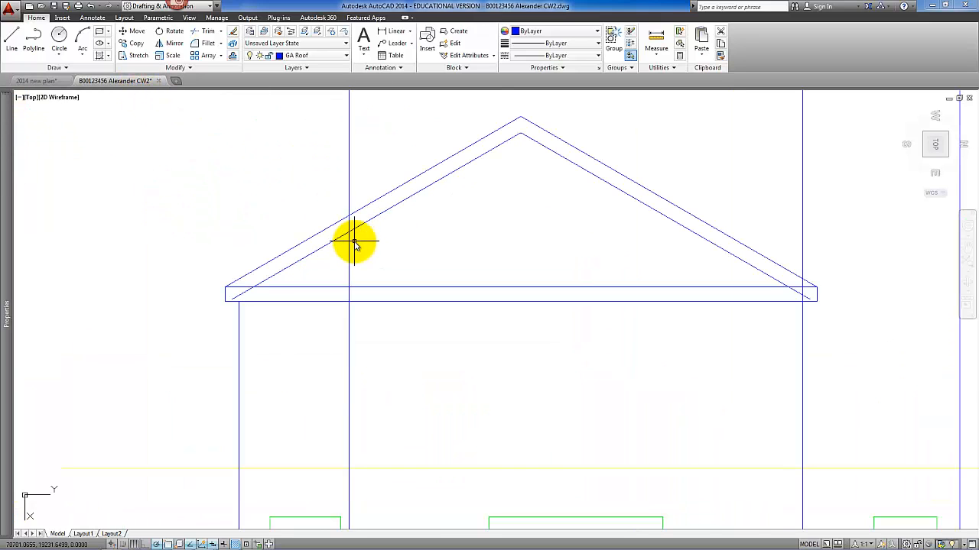
left_click(234, 58)
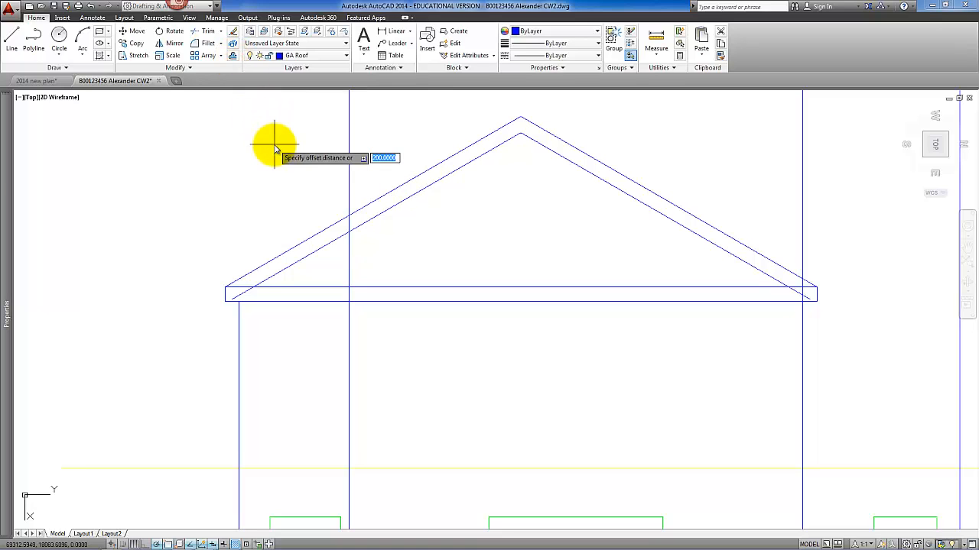
type("50")
key("Return")
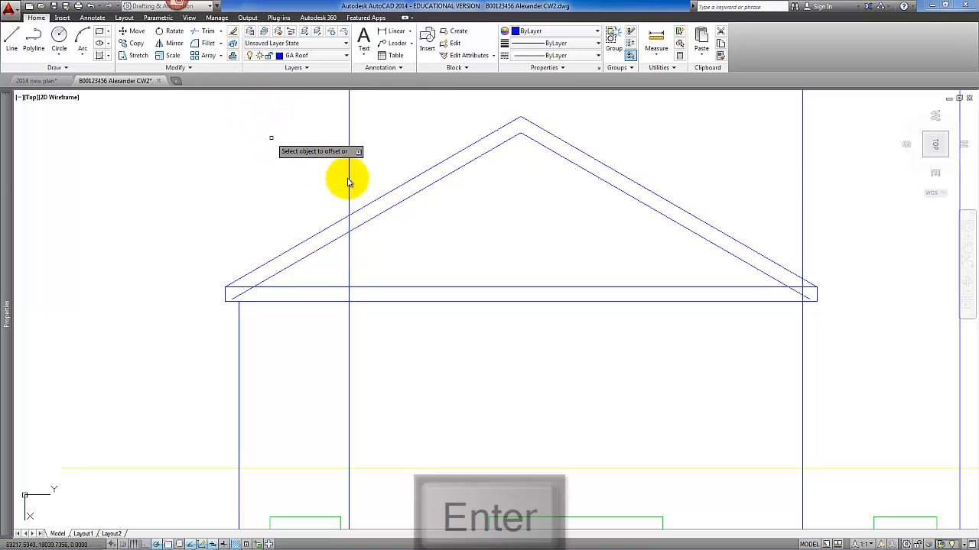
left_click(348, 177)
left_click(299, 177)
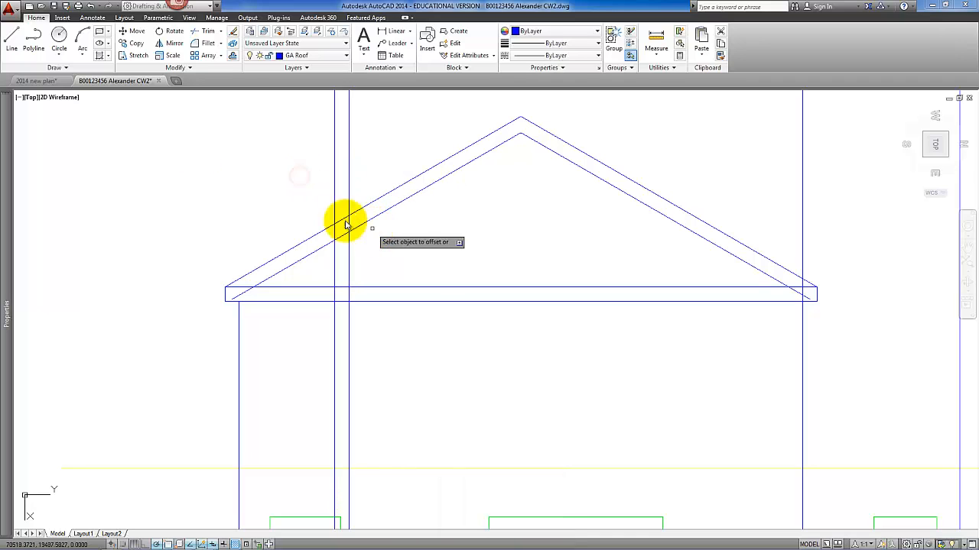
left_click(11, 42)
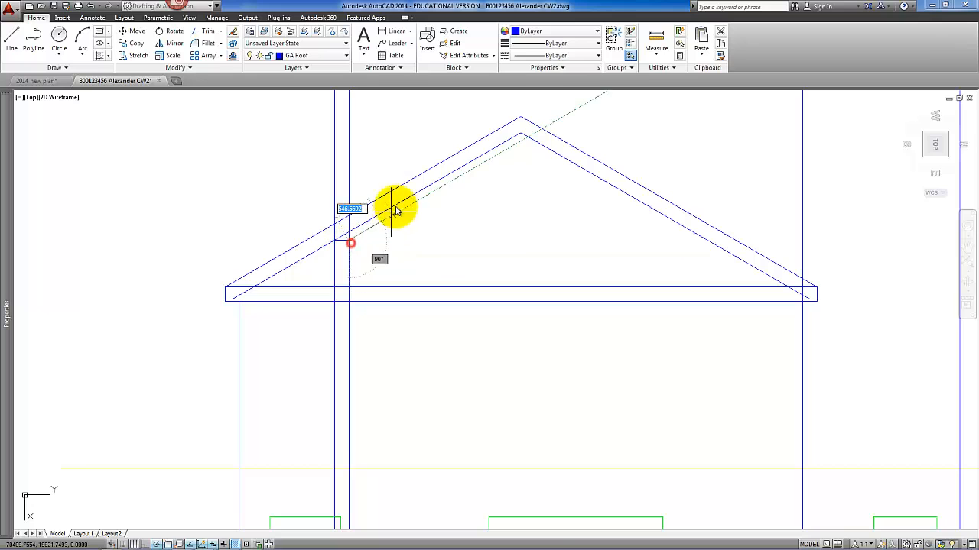
key("Return")
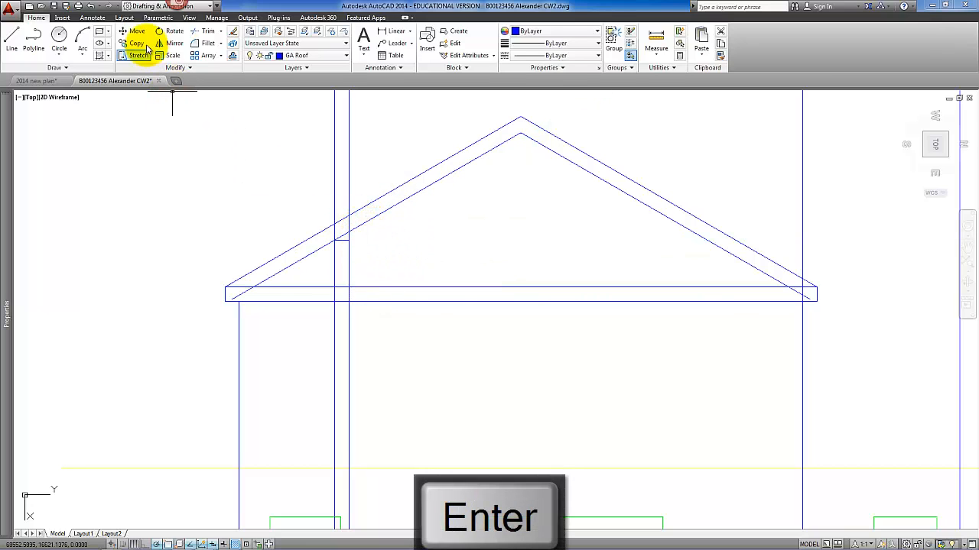
left_click(207, 34)
right_click(341, 238)
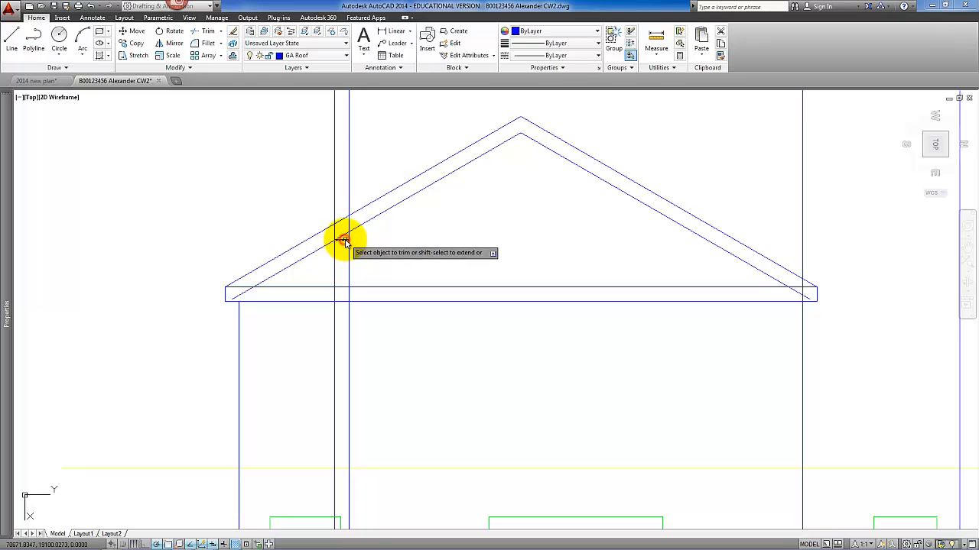
left_click(344, 242)
key("Return")
key("Return")
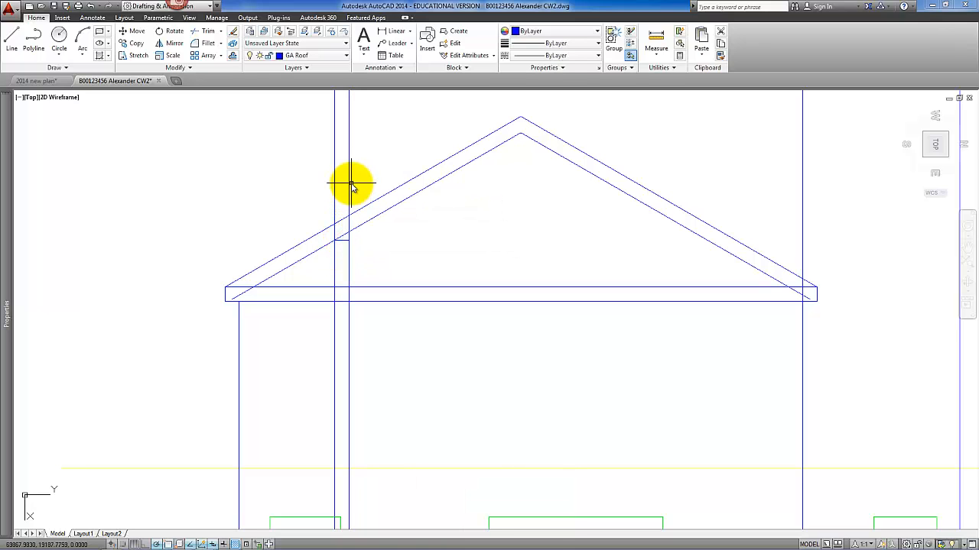
left_click(348, 193)
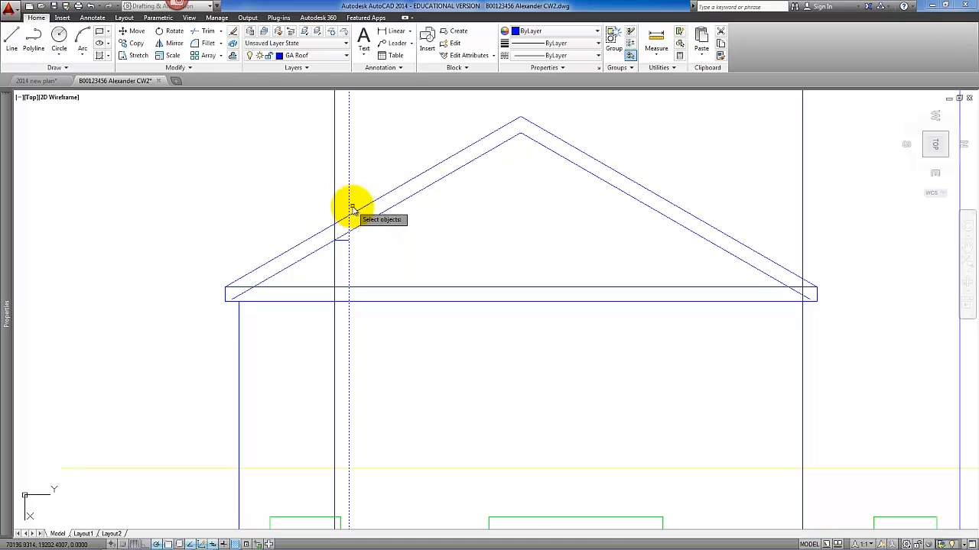
key("Escape")
Trim the wall line above the short soffit line and the offset fascia line below it.
left_click(200, 36)
scroll(346, 243, "up", 2)
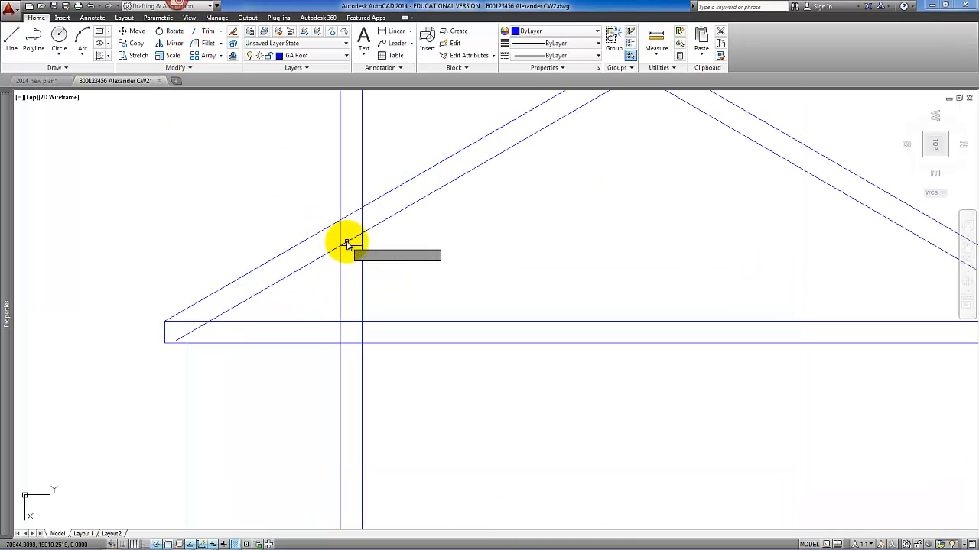
key("Return")
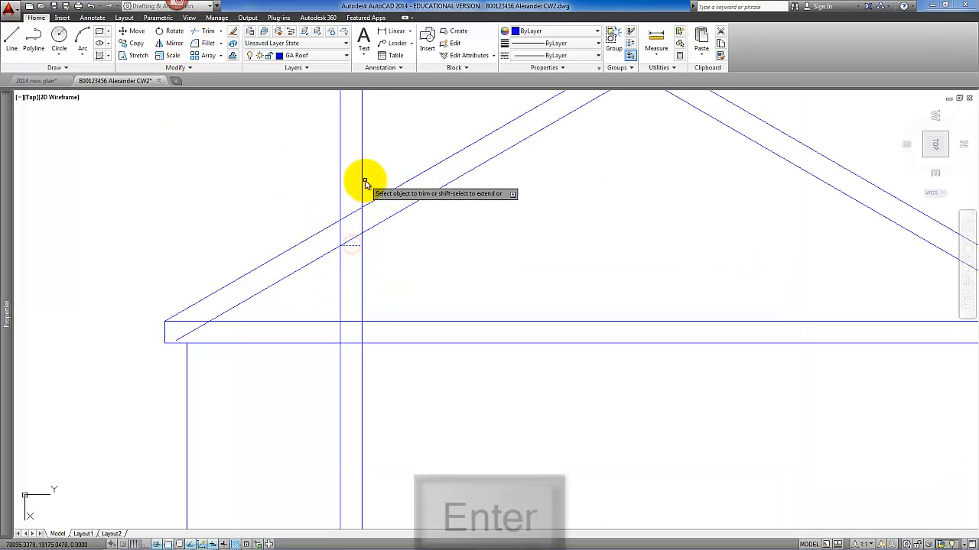
left_click(357, 175)
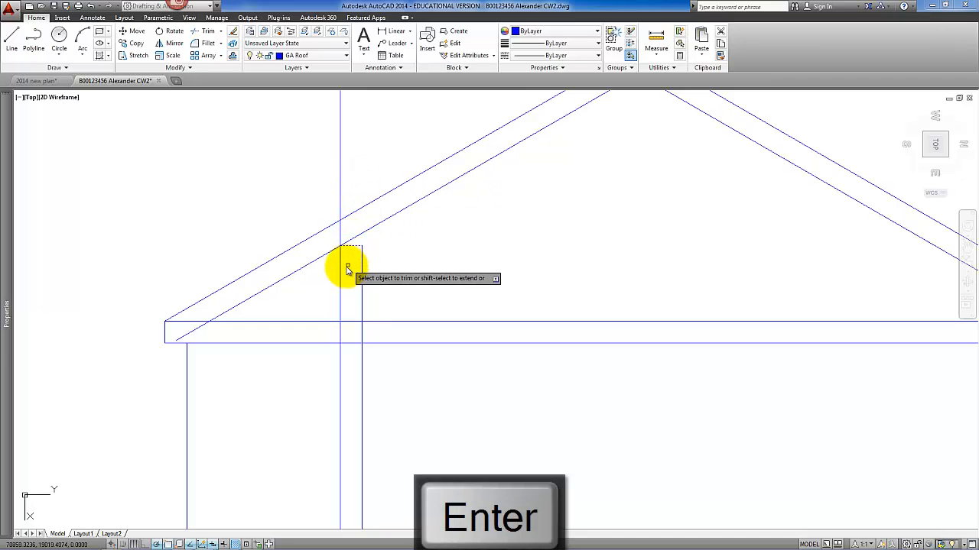
key("Return")
Trim the stepped fascia line where it rises above the outer roof slope.
key("Return")
left_click(358, 221)
key("Return")
left_click(334, 184)
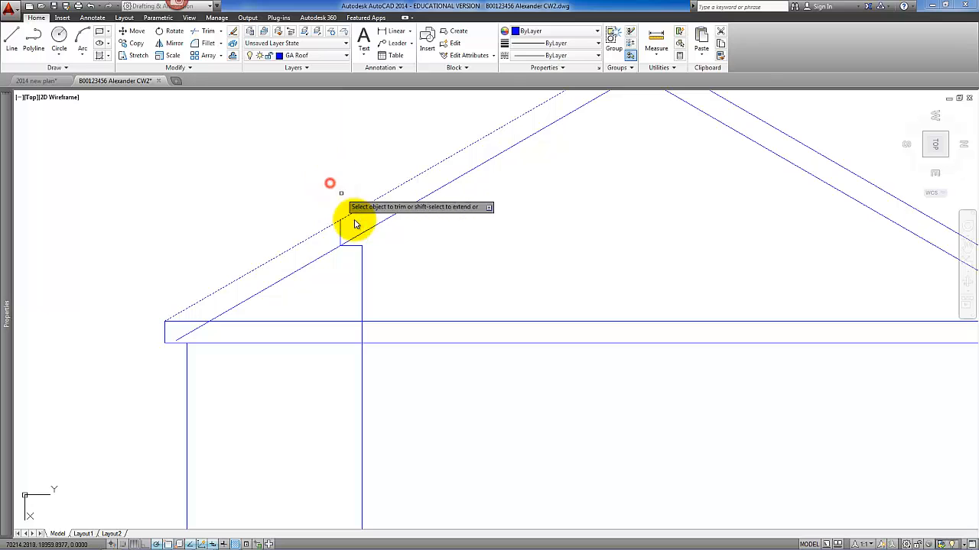
Offset the left outer wall line 200 inward.
scroll(374, 295, "down", 3)
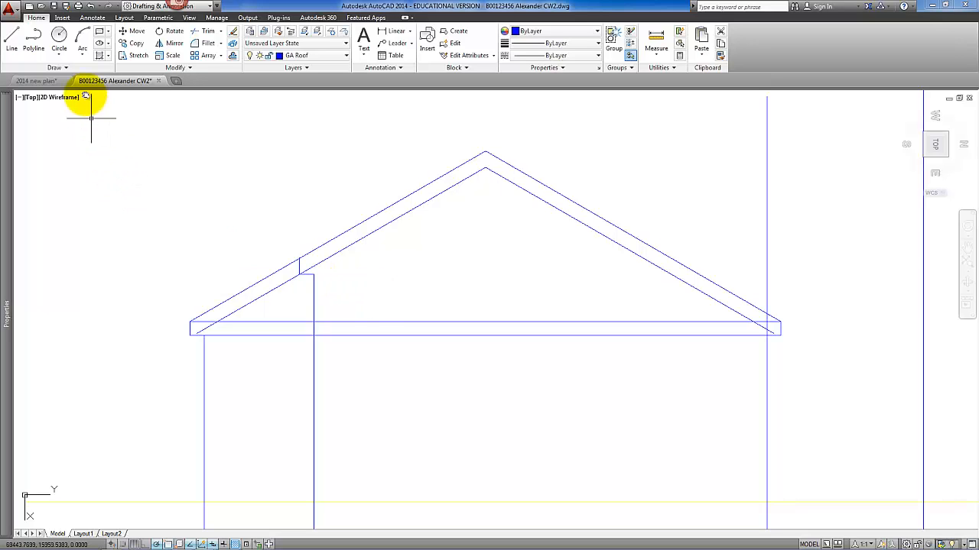
left_click(232, 56)
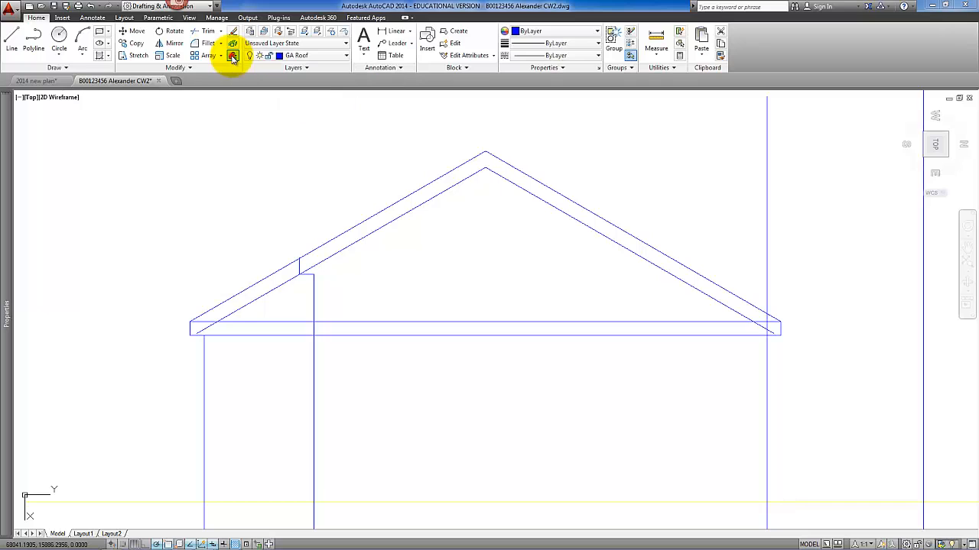
key("Return")
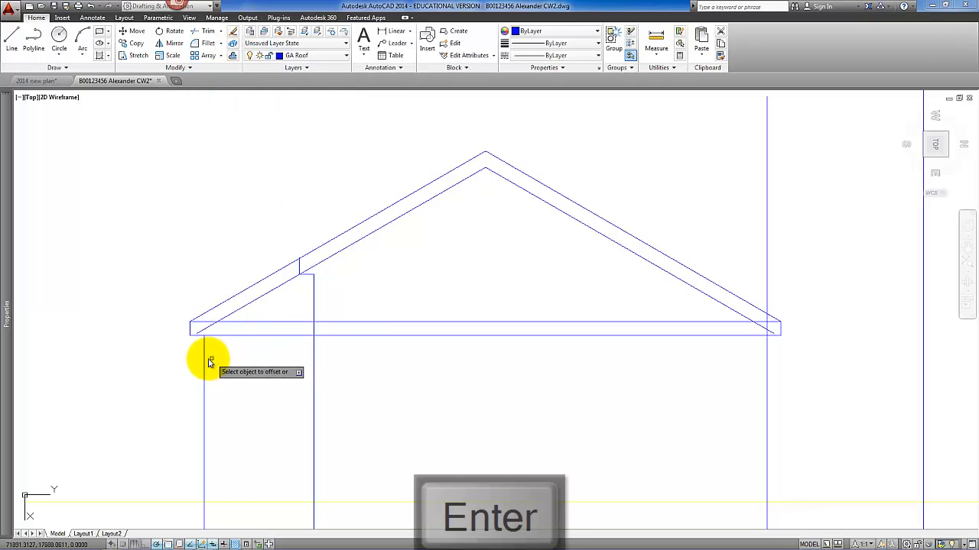
left_click(204, 359)
left_click(243, 361)
Stretch the offset wall line's upper end to where the inner slope meets the fascia's upper line.
scroll(219, 328, "up", 2)
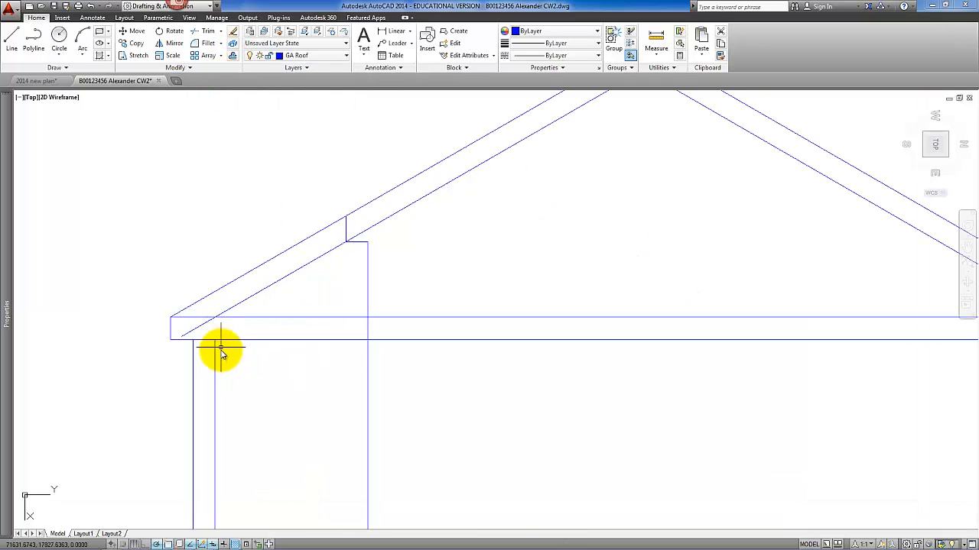
left_click(220, 344)
left_click(208, 353)
left_click(215, 340)
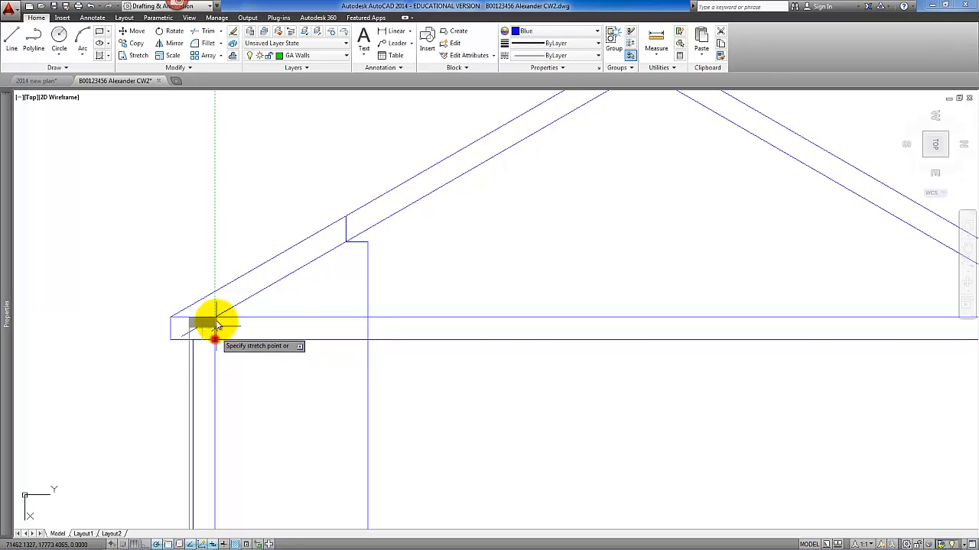
left_click(215, 317)
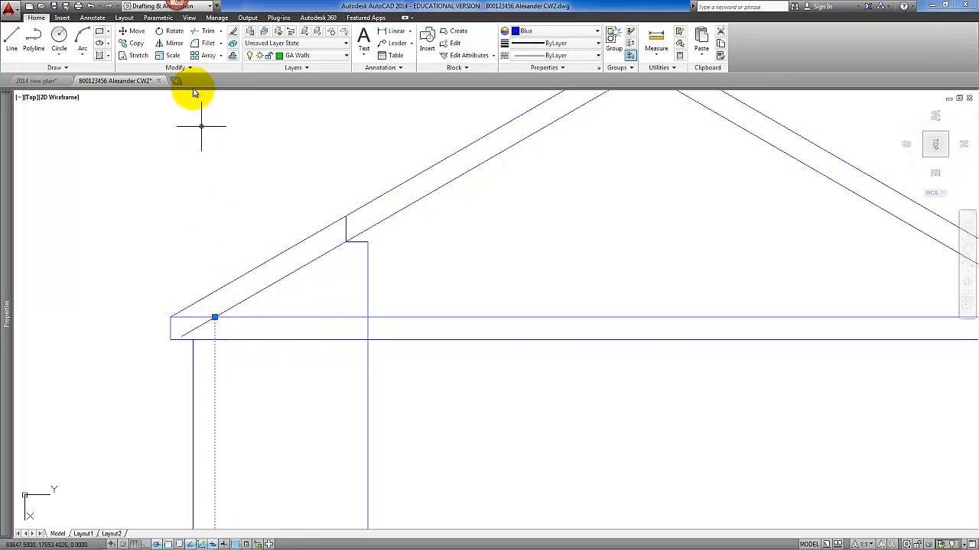
Mirror the inner wall line to the opposite eaves about a vertical axis through the ridge, keeping the original.
left_click(204, 46)
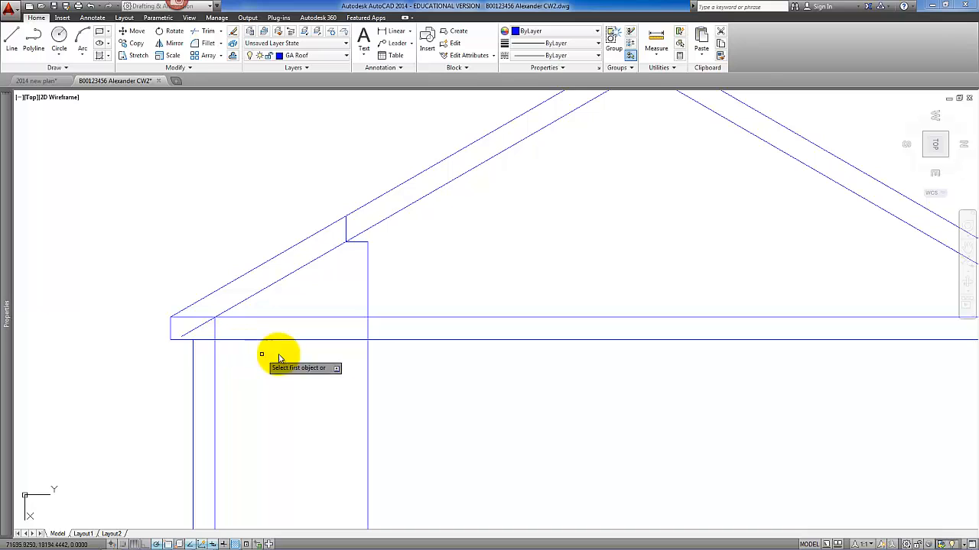
scroll(243, 370, "down", 1)
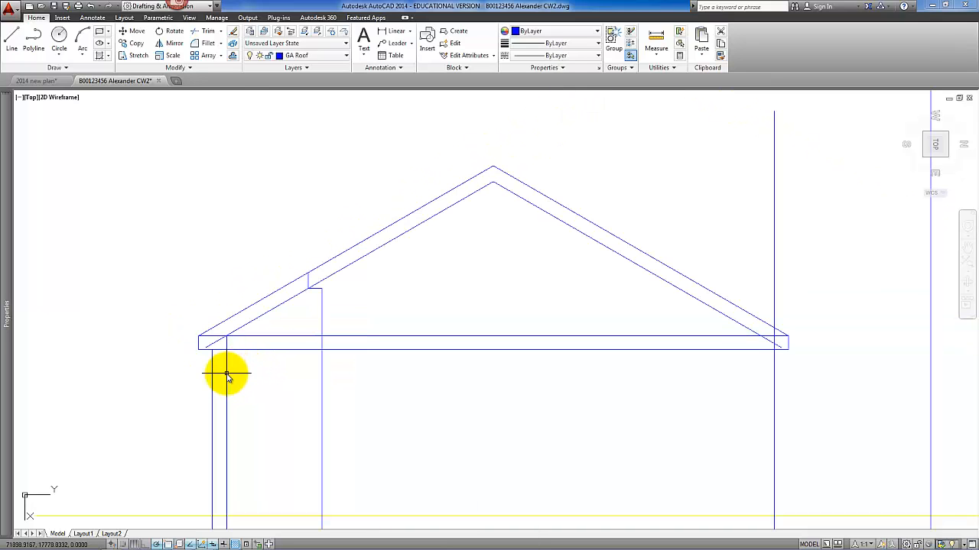
left_click(493, 167)
left_click(493, 233)
key("Return")
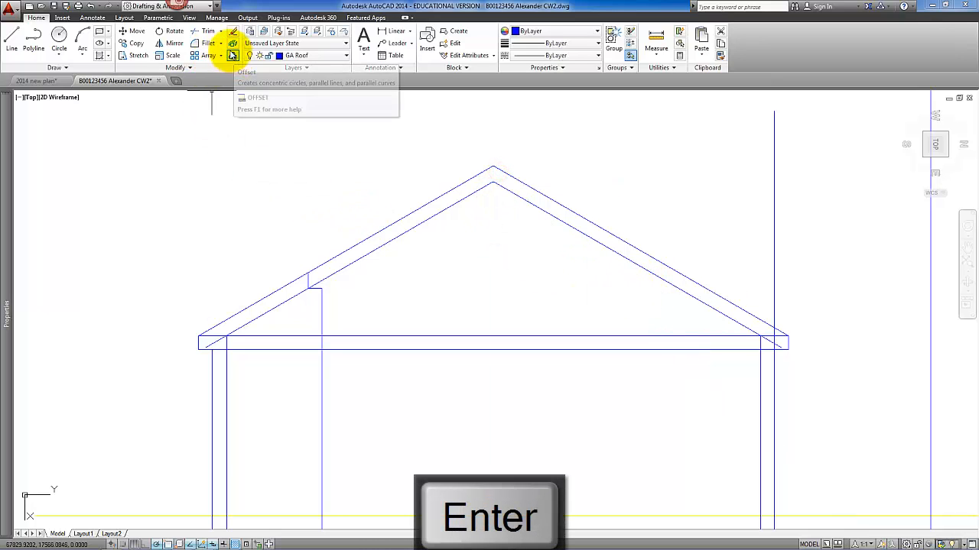
Trim the fascia and soffit lines between the two inner wall lines, and delete the remnant crossing the gable.
left_click(208, 31)
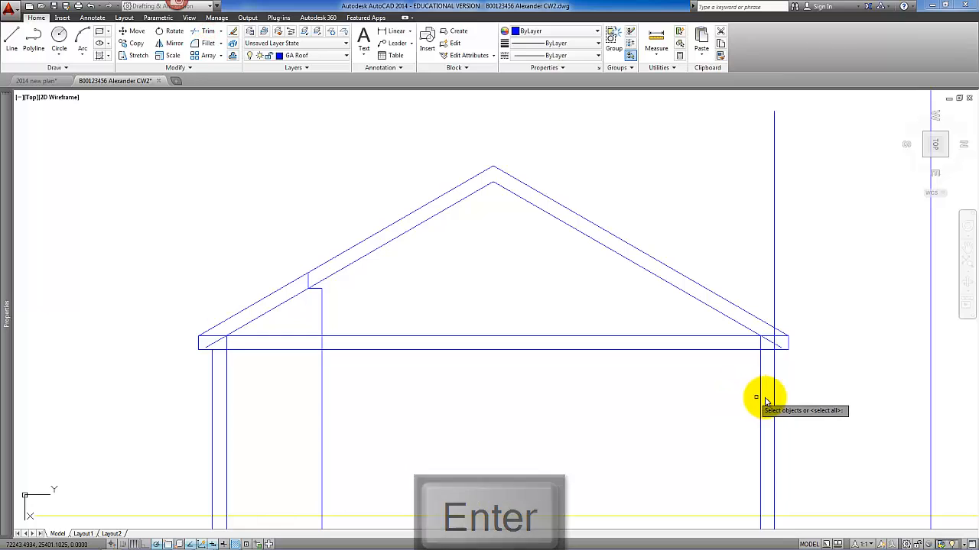
left_click(759, 394)
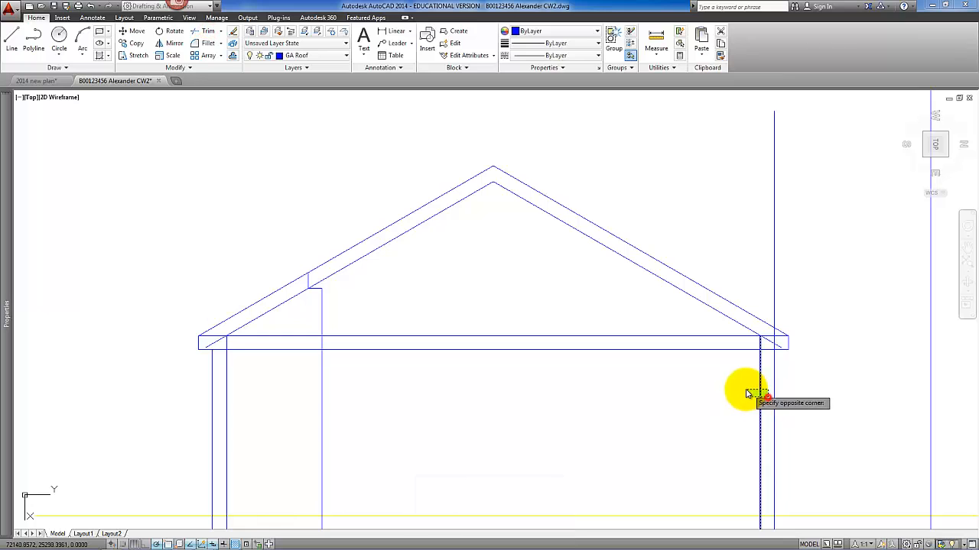
left_click(223, 373)
key("Return")
left_click(438, 374)
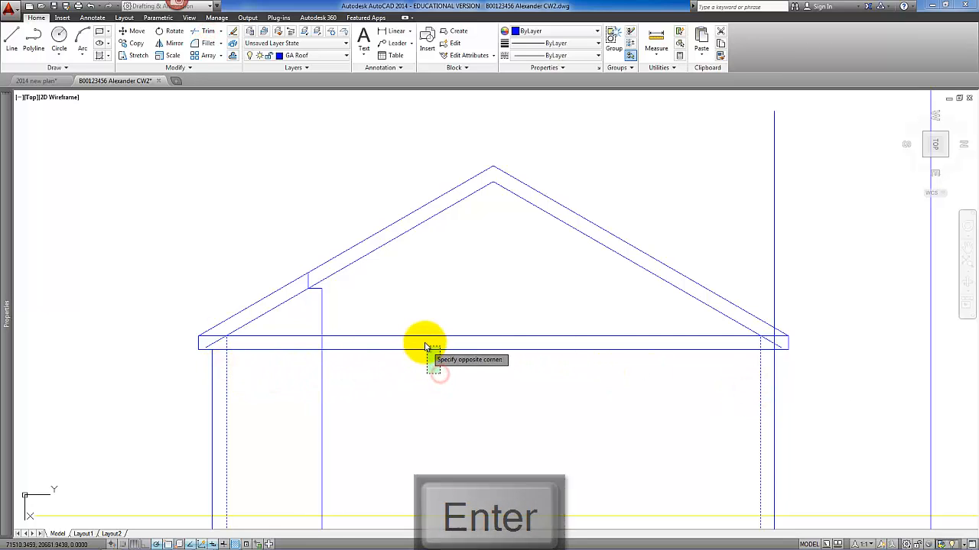
left_click(425, 344)
right_click(425, 343)
left_click(448, 350)
left_click(439, 313)
key("Delete")
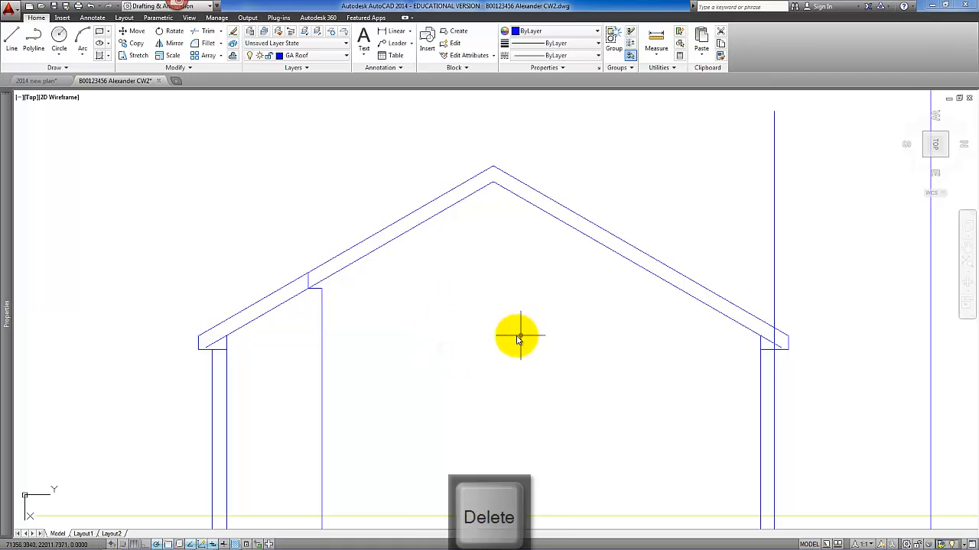
Trim the inner roof slope inside the lower eaves box on the stepped side and the inner wall line below its soffit.
left_click(207, 33)
left_click(246, 374)
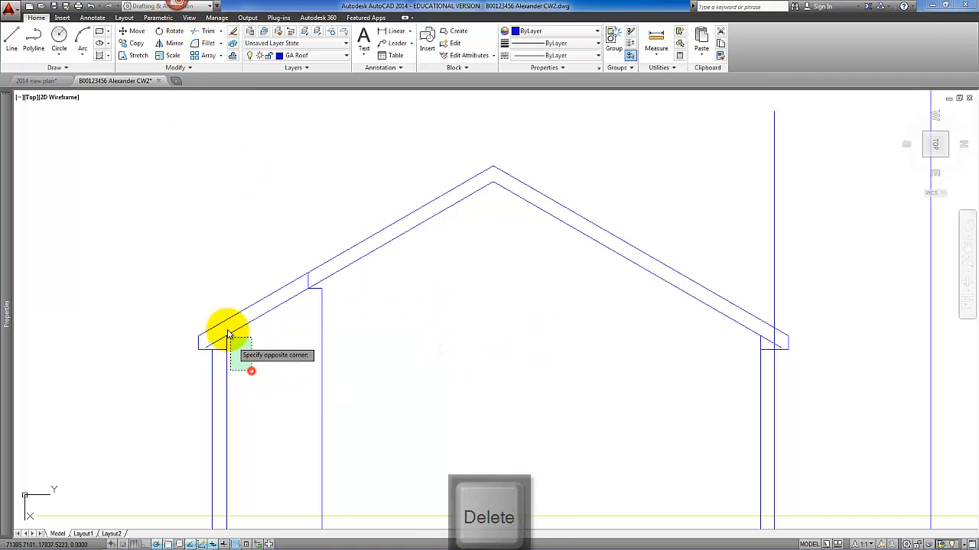
left_click(220, 329)
key("Return")
left_click(222, 339)
left_click(227, 363)
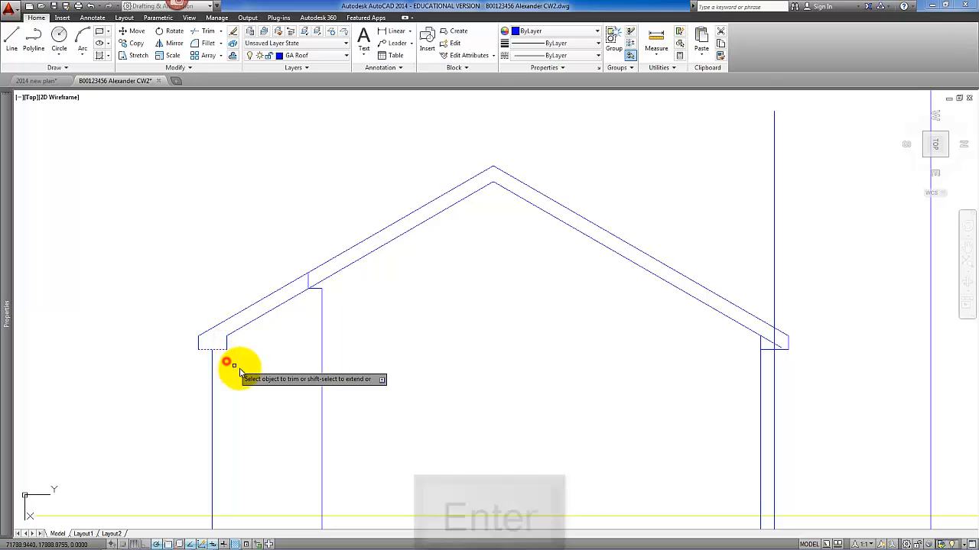
right_click(457, 405)
Trim the inner roof slope and the inner wall line back to the eaves box on the unstepped side.
right_click(723, 378)
left_click(786, 360)
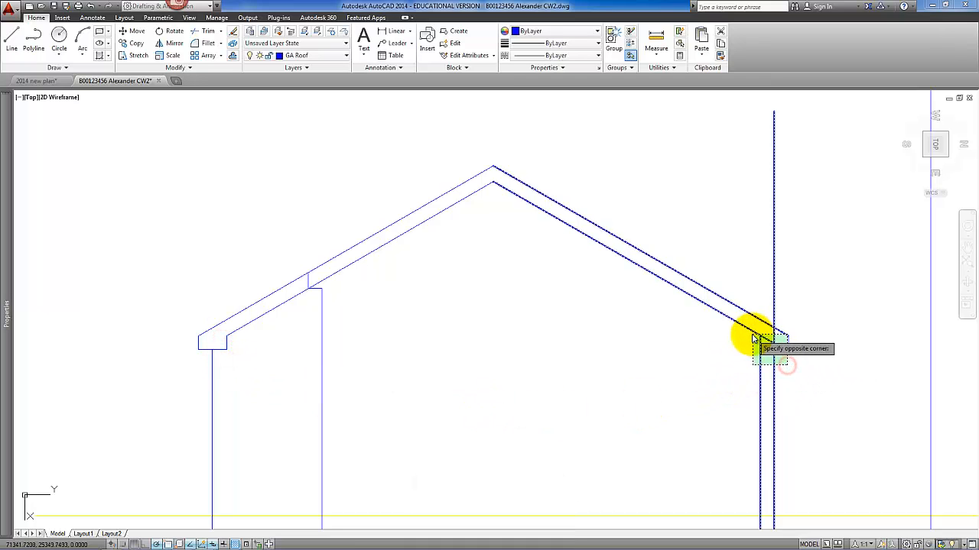
left_click(766, 338)
key("Return")
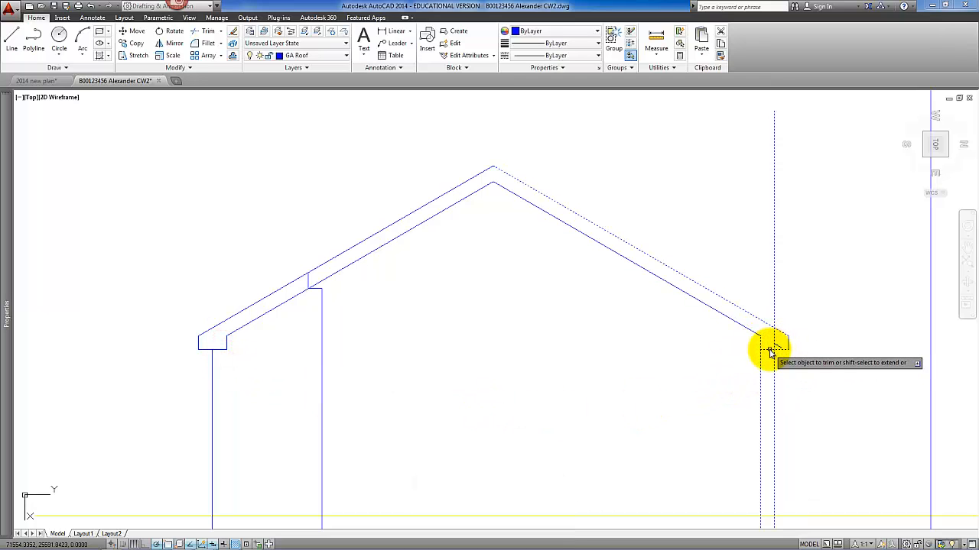
key("Return")
key("Return")
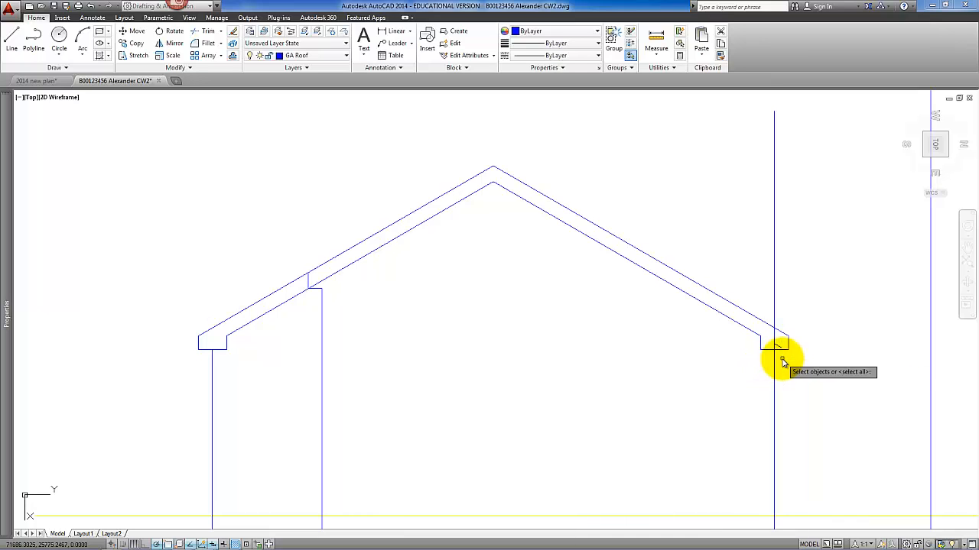
Trim the outer wall line above the unstepped side's soffit and delete the leftover slope stub inside the eaves box.
left_click(780, 348)
key("Return")
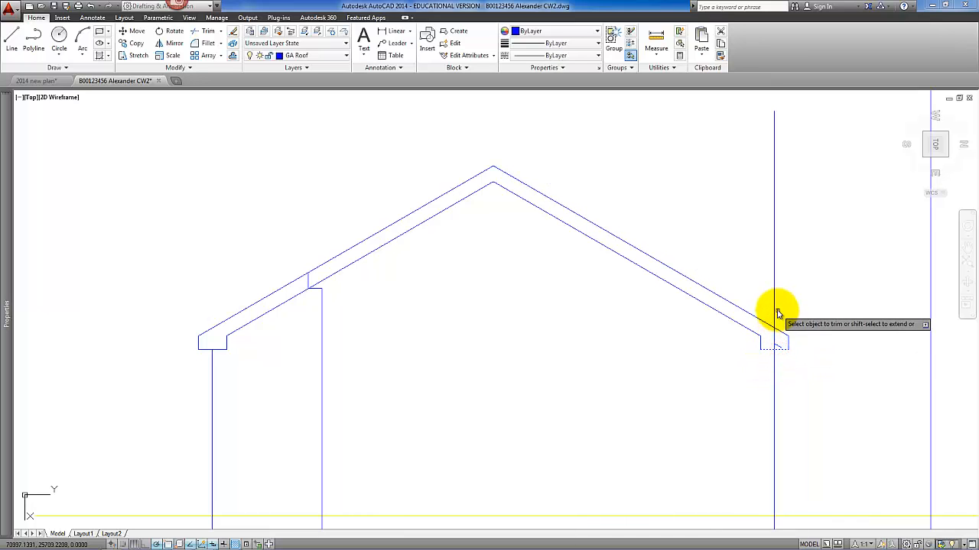
left_click(775, 307)
left_click(772, 338)
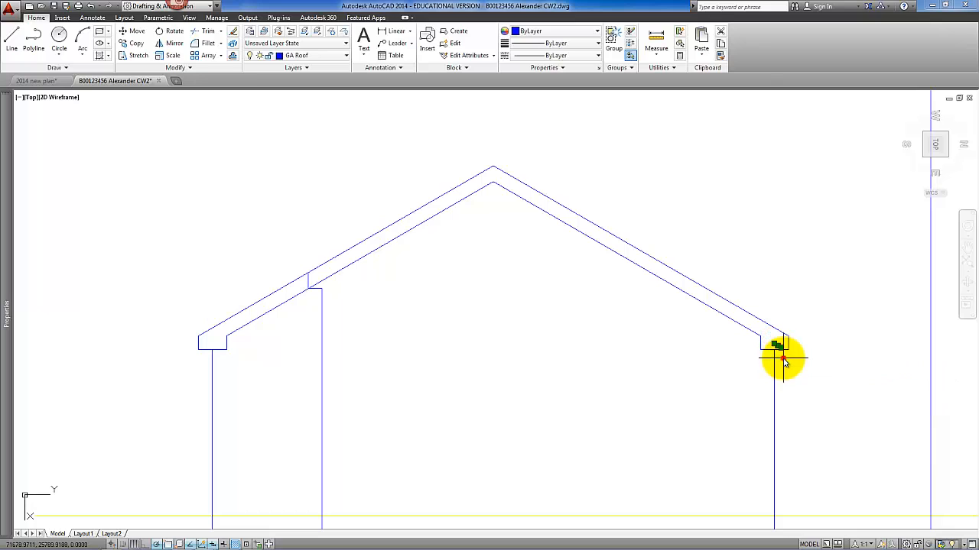
left_click(781, 357)
key("Delete")
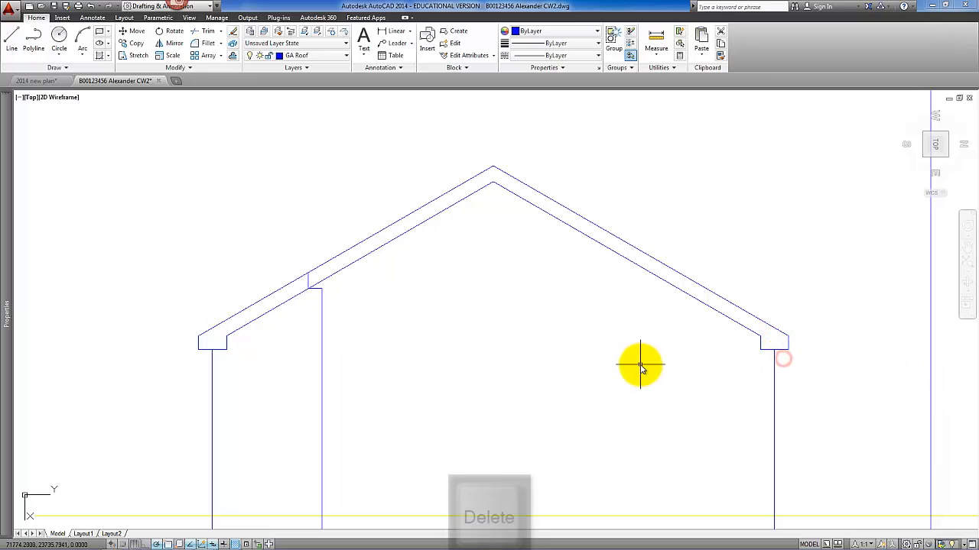
Copy the short inner vertical of the lower stepped-side eaves box from its soffit-wall junction to the upper step's wall top.
left_click(227, 346)
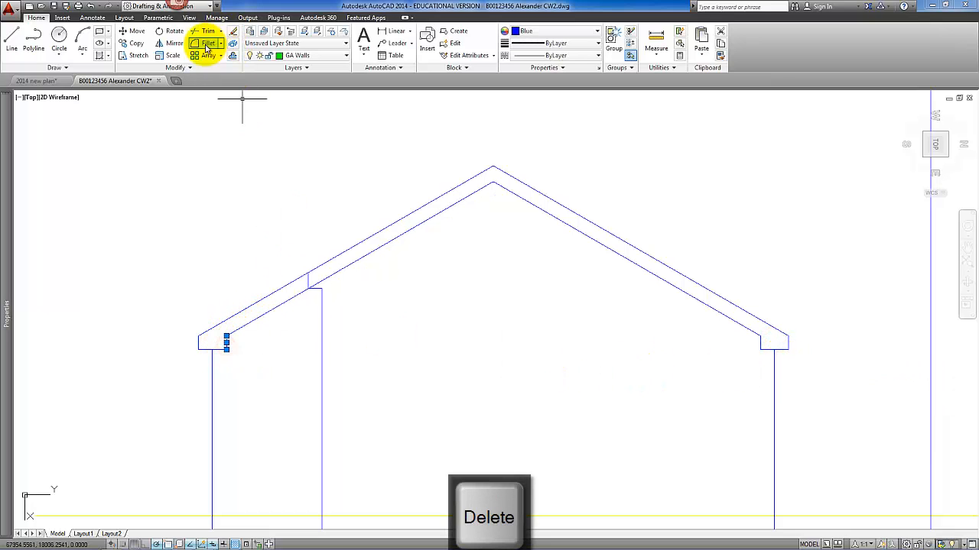
left_click(132, 44)
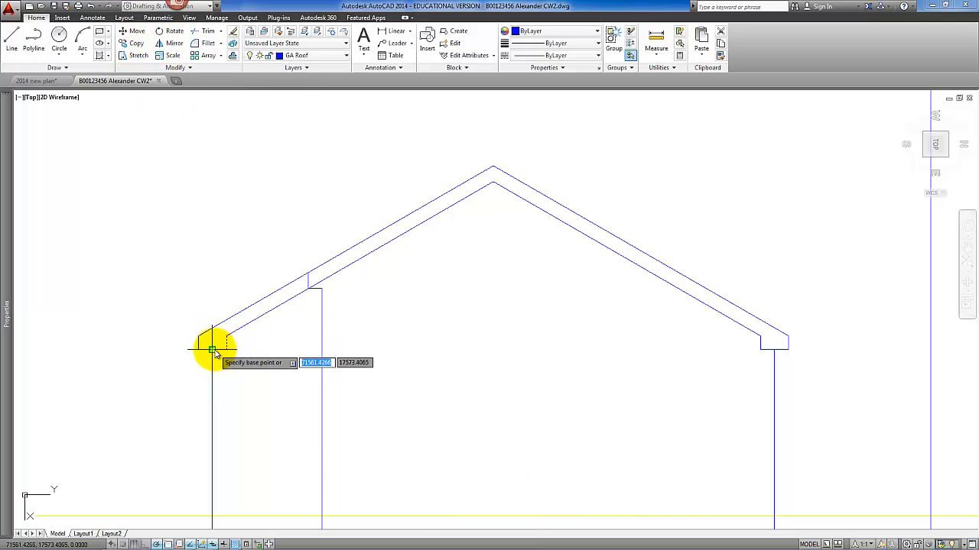
left_click(218, 344)
left_click(333, 301)
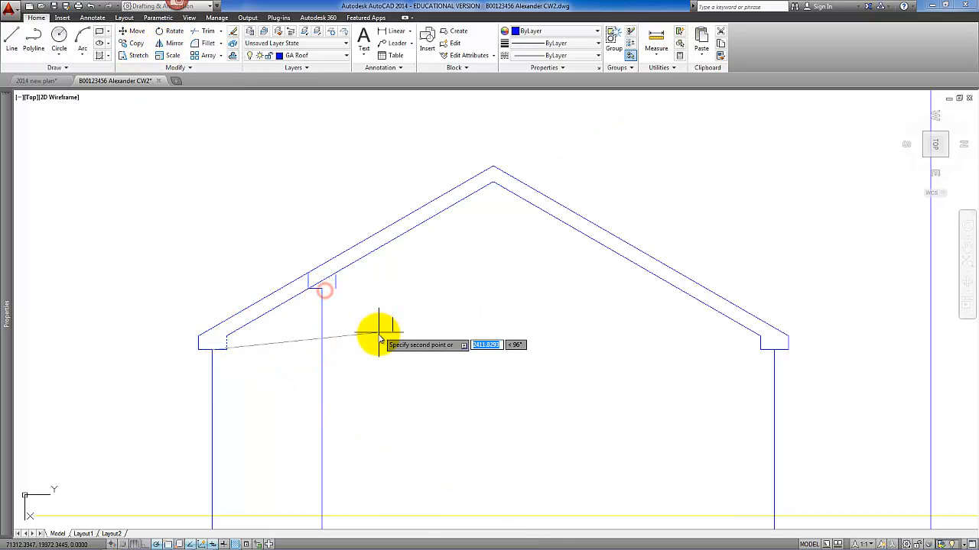
key("Return")
Fillet the upper step's soffit line to the copied vertical, and that vertical to the inner roof slope.
left_click(203, 45)
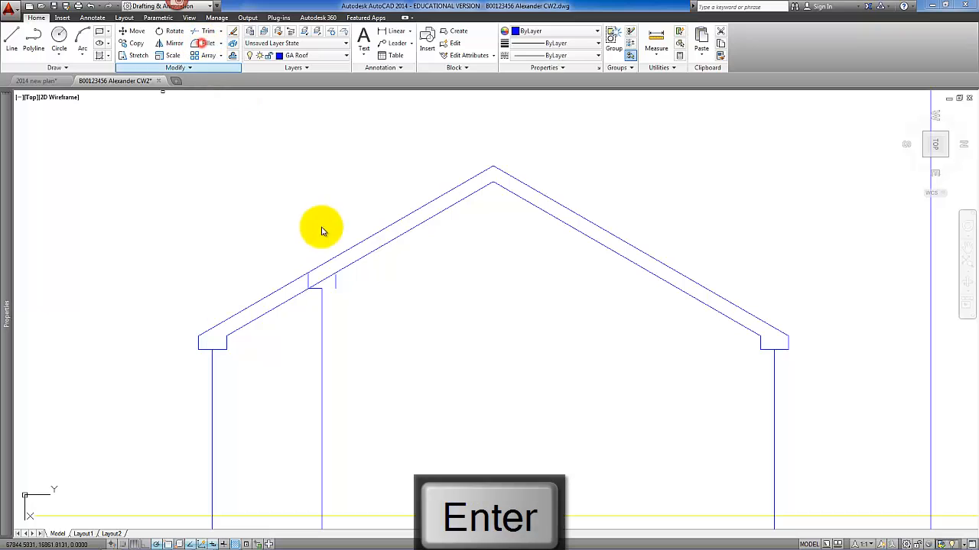
scroll(322, 273, "up", 2)
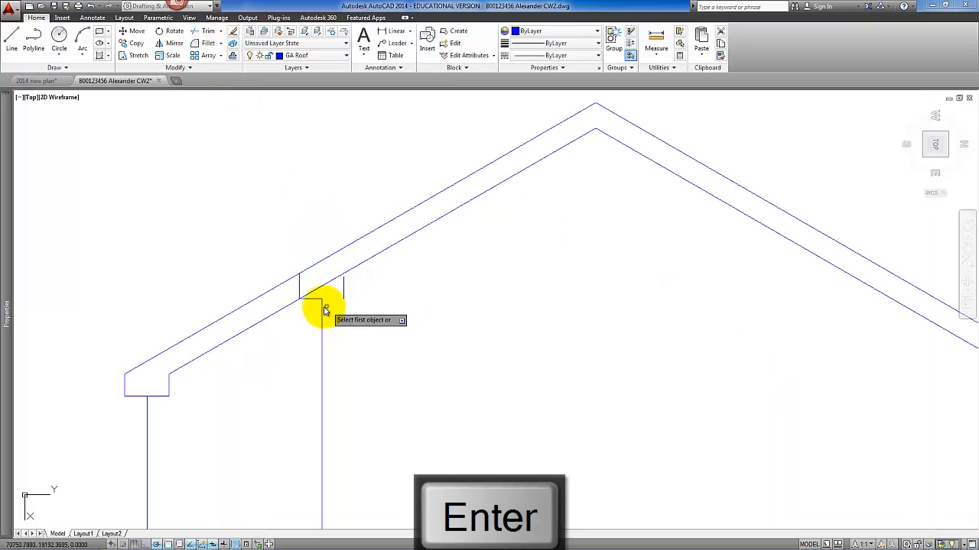
left_click(317, 302)
left_click(345, 290)
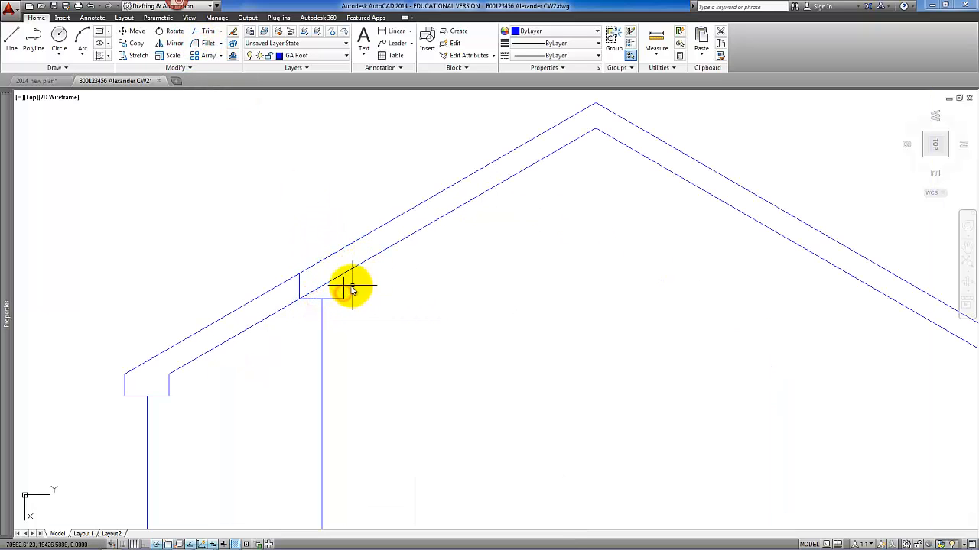
key("Return")
left_click(345, 289)
left_click(372, 260)
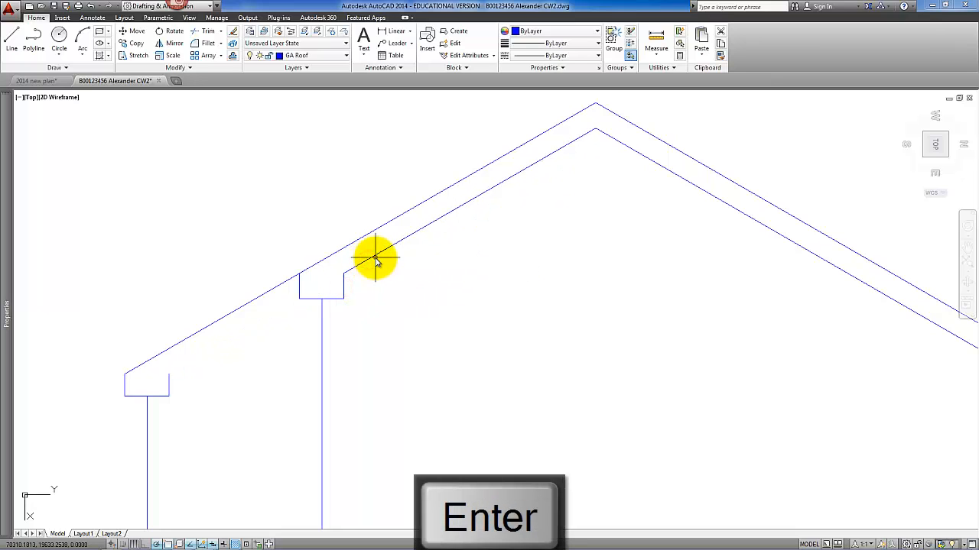
Copy the inner roof slope down along its own direction, from its ridge end to the upper eaves box's inner corner.
left_click(172, 46)
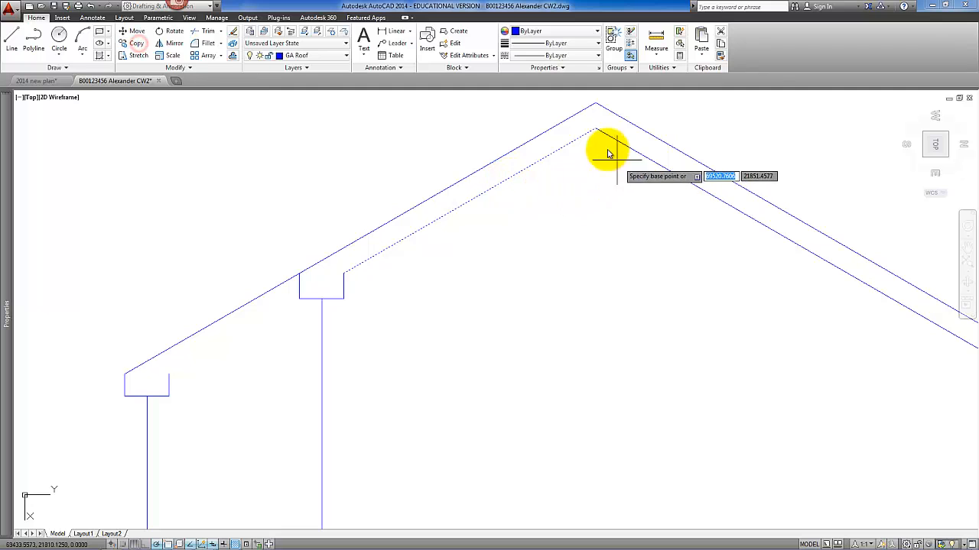
left_click(595, 129)
left_click(343, 273)
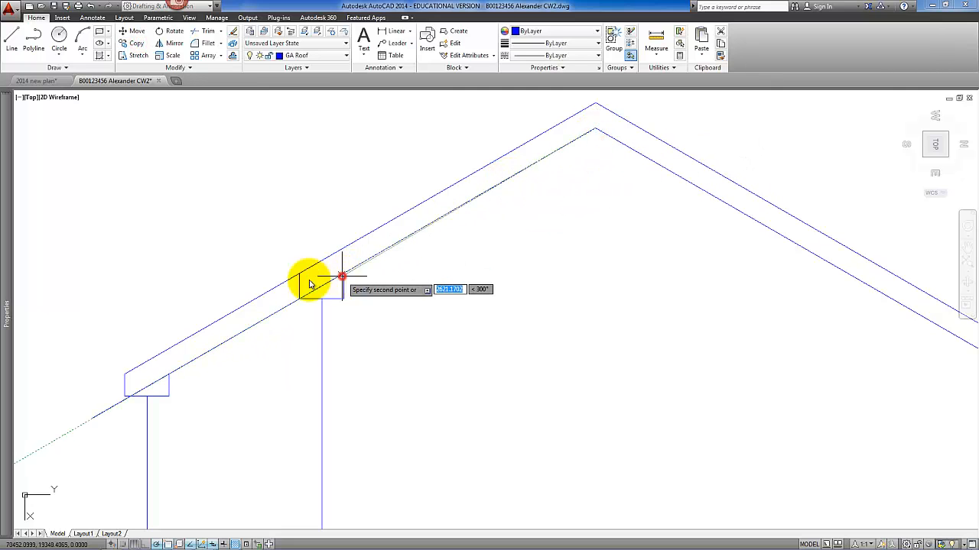
key("Return")
Trim the copied slope line inside the upper eaves box and beyond the lower eaves box's inner vertical.
left_click(211, 35)
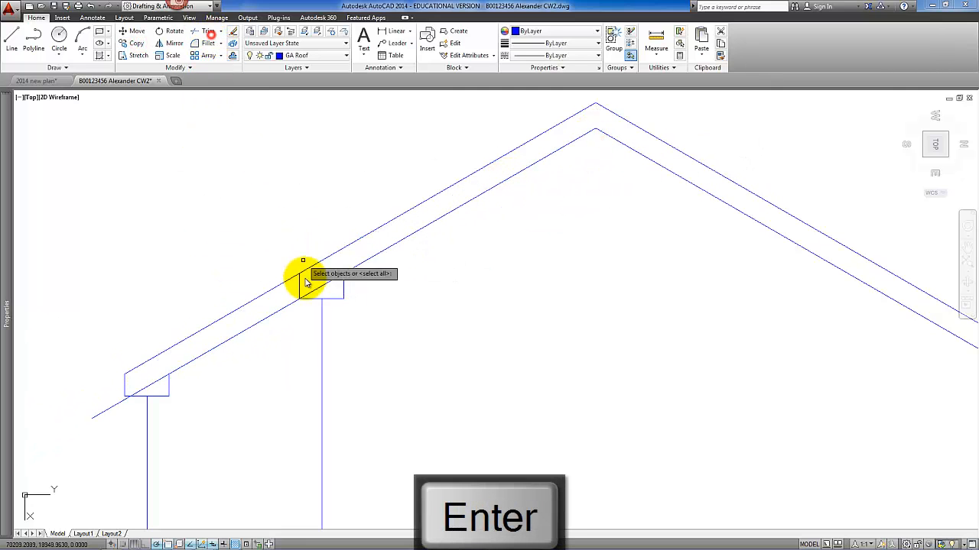
key("Return")
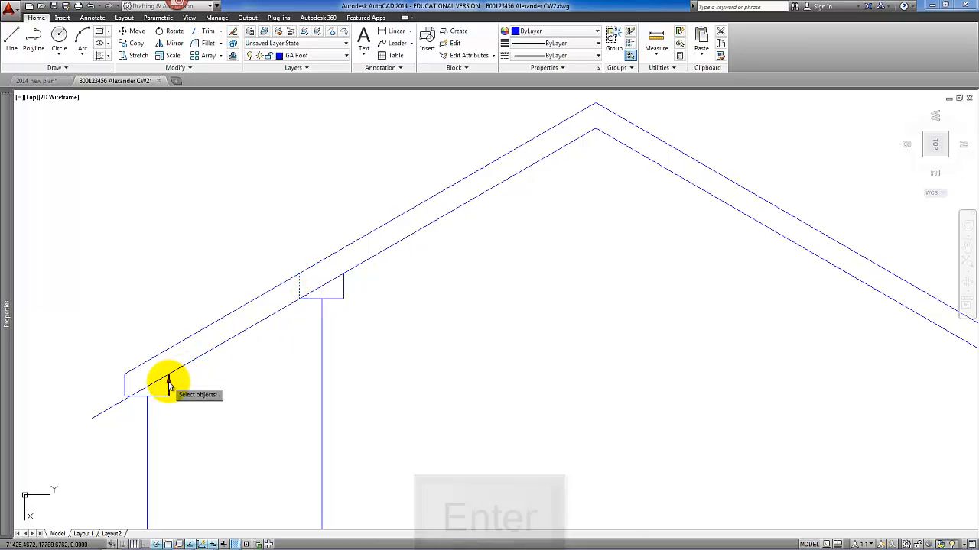
left_click(155, 382)
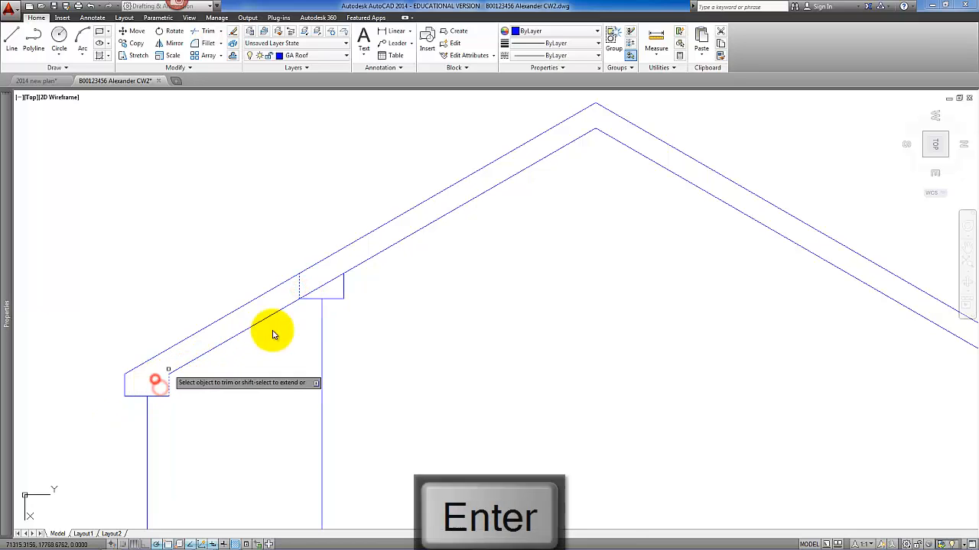
left_click(331, 287)
key("Return")
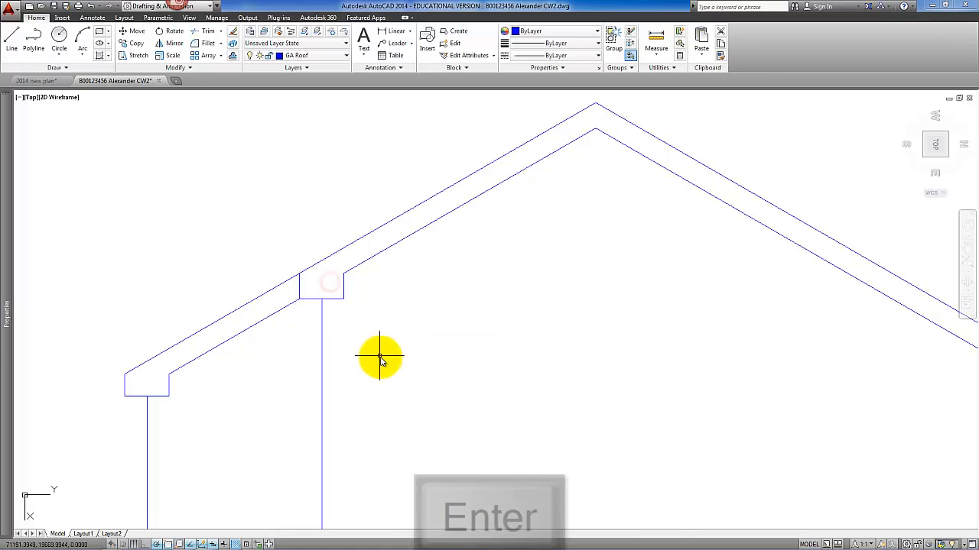
Draw a projection line from the gable ridge to the 45° mitre line, and on to the far roof edge of the adjoining elevation.
scroll(398, 356, "down", 4)
scroll(401, 360, "down", 4)
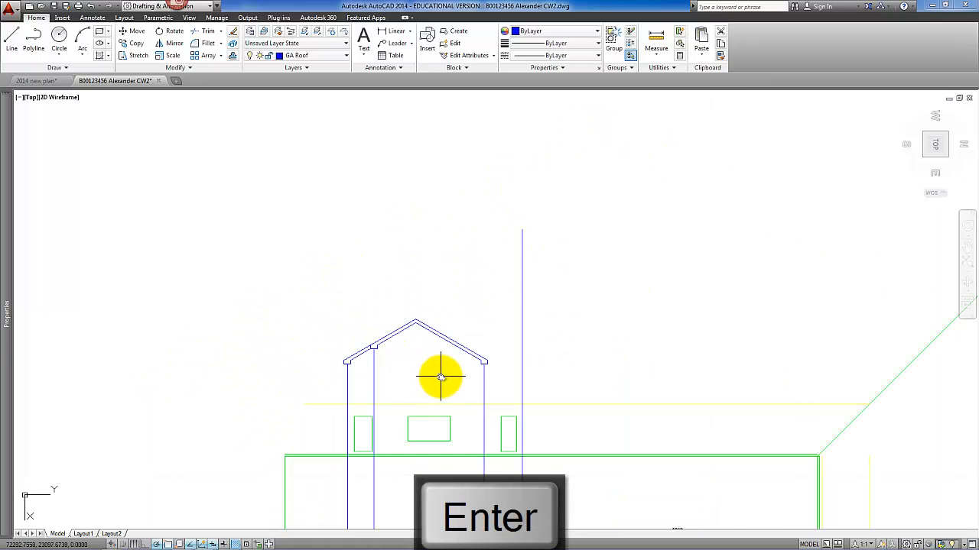
scroll(363, 308, "up", 2)
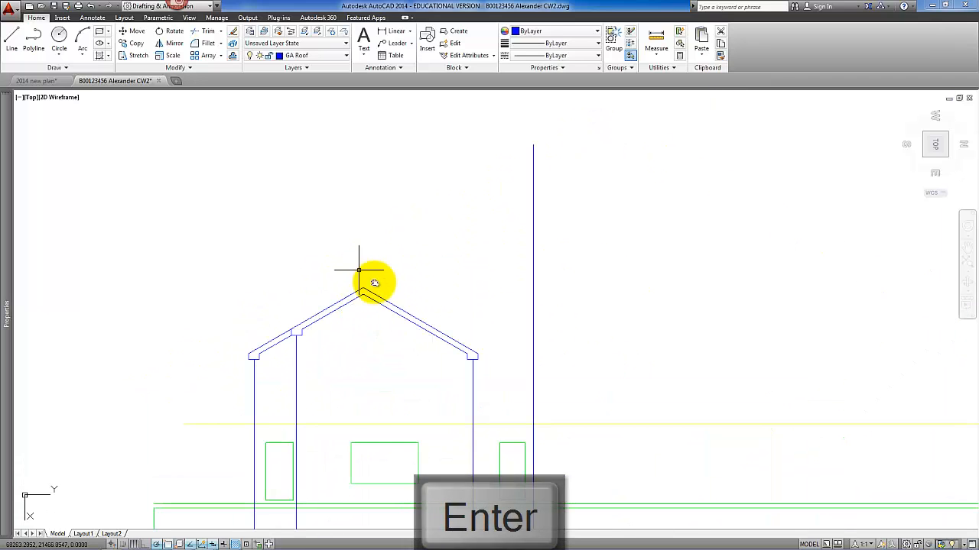
scroll(385, 348, "down", 3)
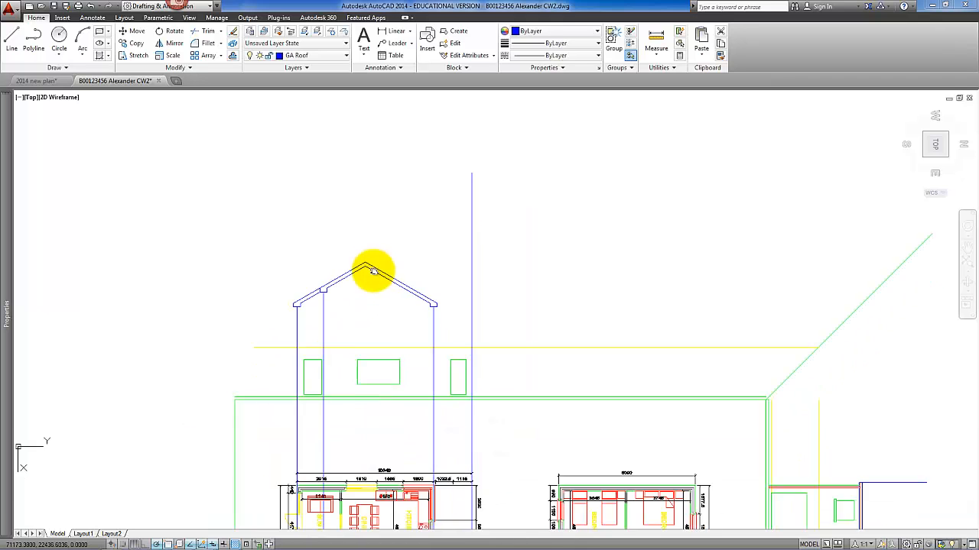
left_click(17, 36)
scroll(354, 230, "up", 2)
left_click(349, 230)
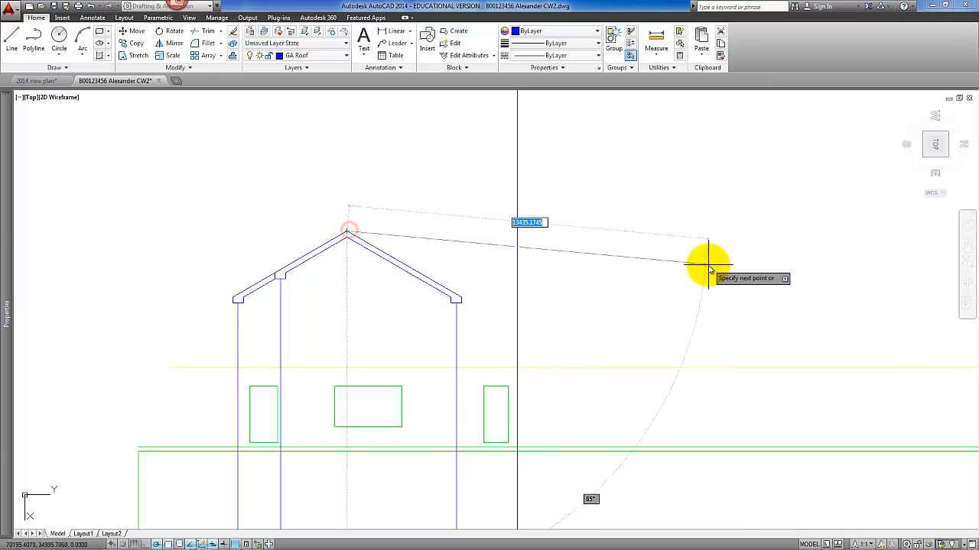
scroll(524, 267, "down", 2)
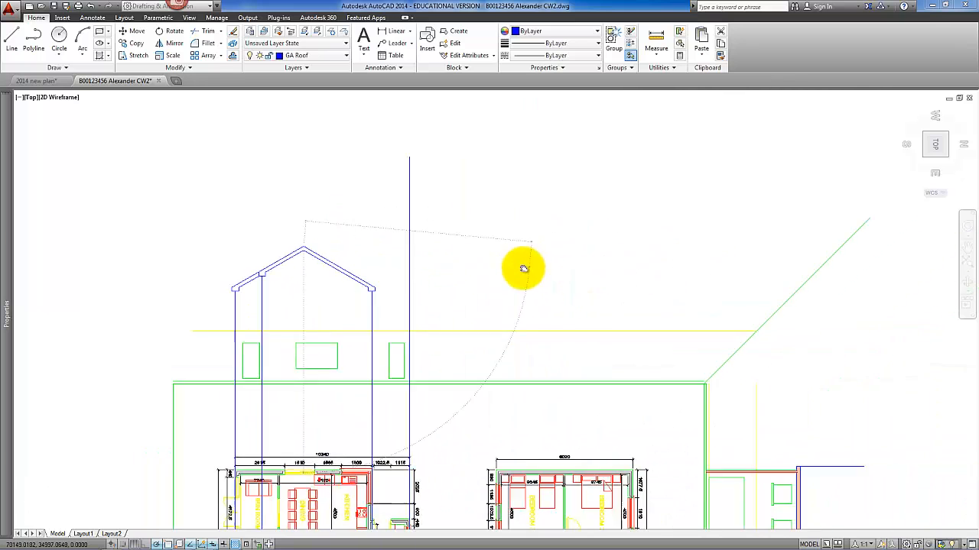
left_click(835, 246)
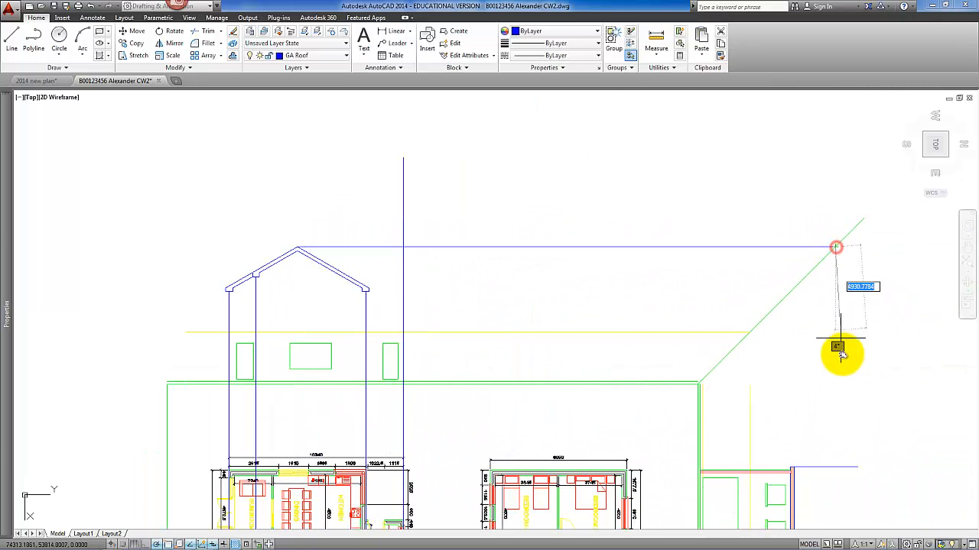
middle_click_drag(837, 349, 684, 301)
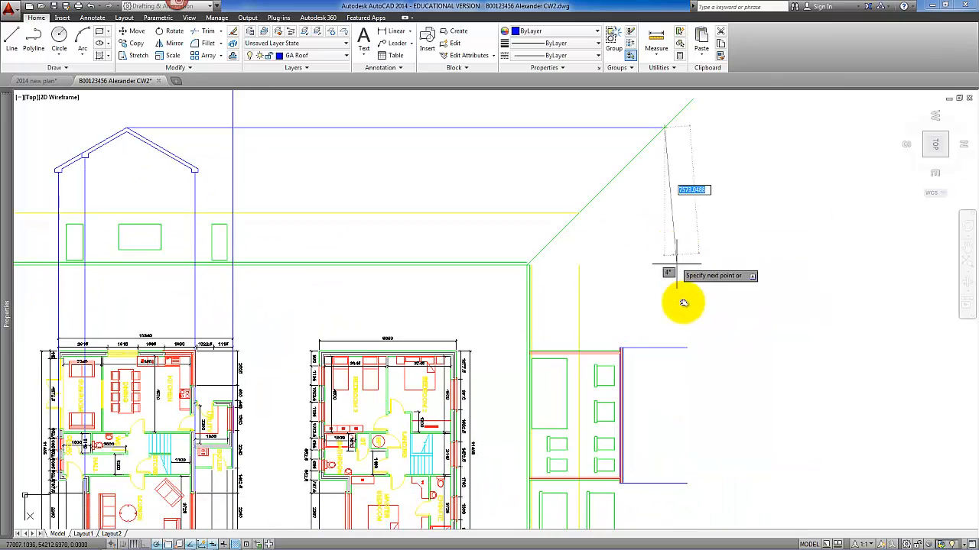
left_click(666, 481)
key("Return")
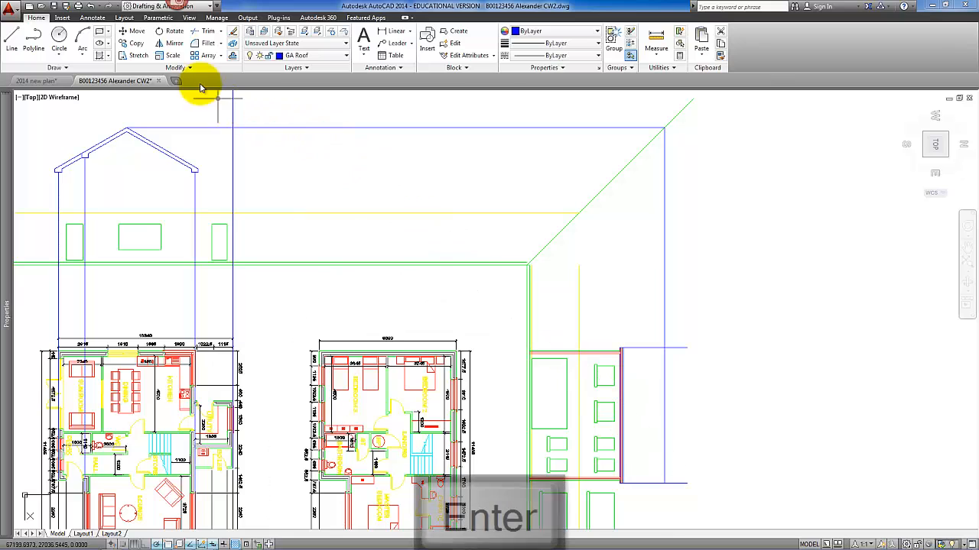
Trim the adjoining elevation's upper and lower roof edge lines where they extend beyond the projected ridge line.
left_click(201, 32)
key("Return")
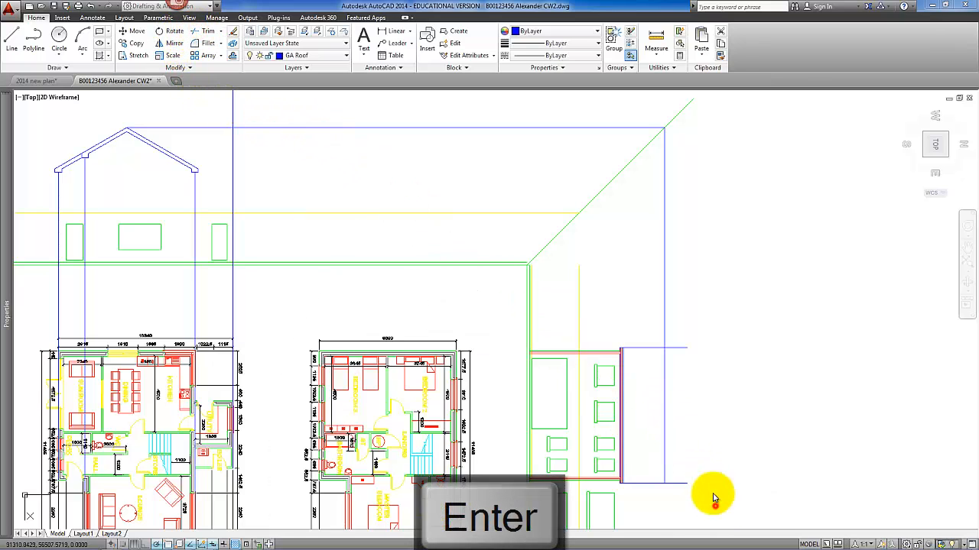
left_click(677, 323)
left_click(649, 304)
left_click(690, 354)
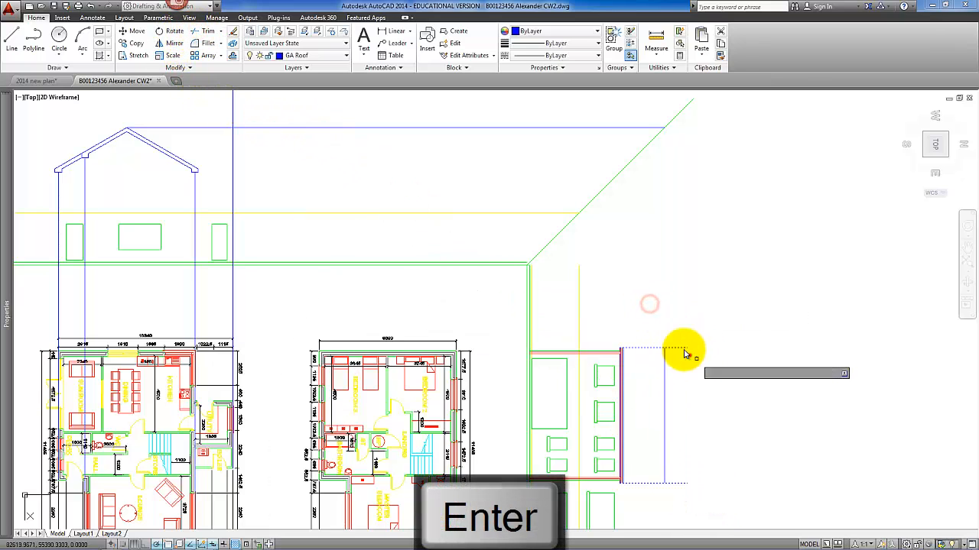
left_click(677, 337)
left_click(680, 483)
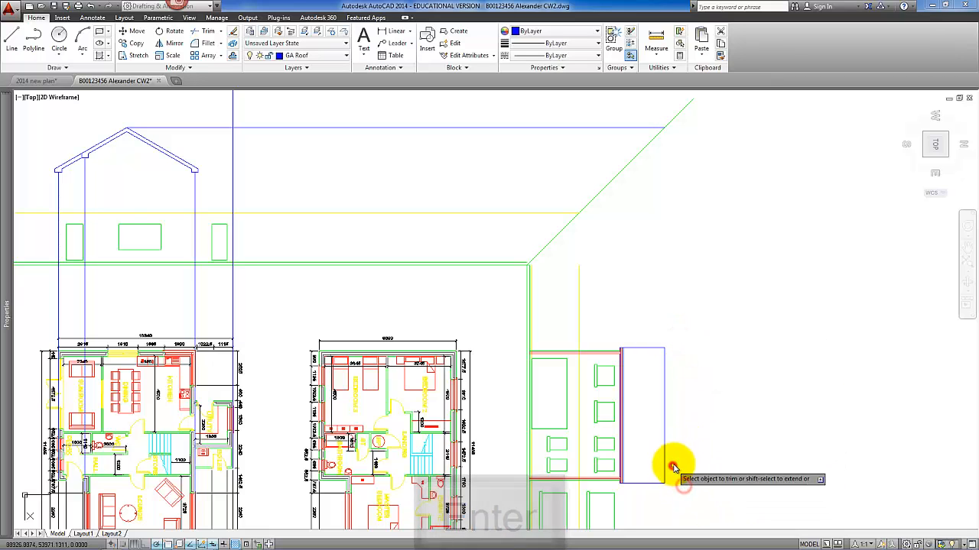
key("Return")
Delete the horizontal projection line running from the gable ridge to the 45° mitre line.
middle_click_drag(417, 169, 559, 284)
left_click(497, 242)
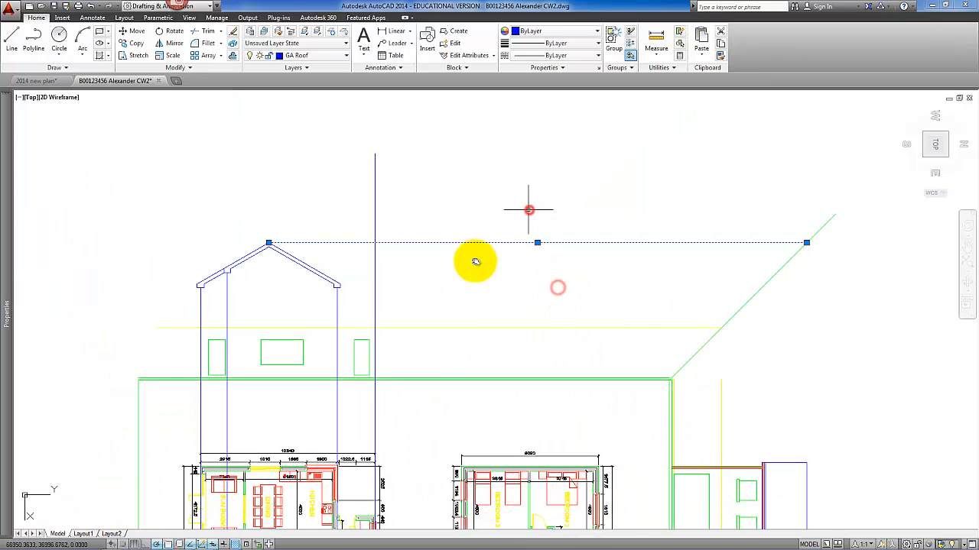
key("Delete")
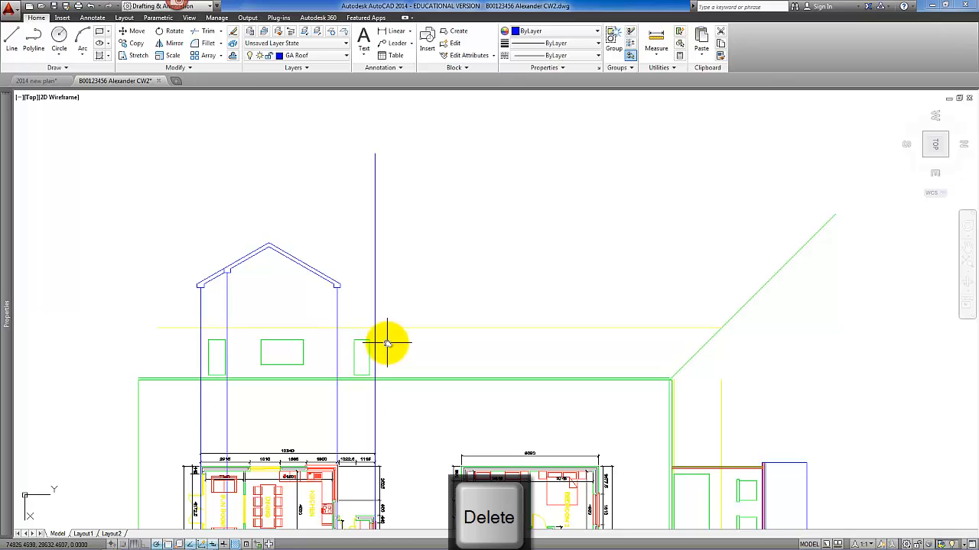
In the 2014 new plan drawing, measure the lean-to's outer wall height from its eaves soffit to the ground floor level line.
scroll(356, 330, "up", 3)
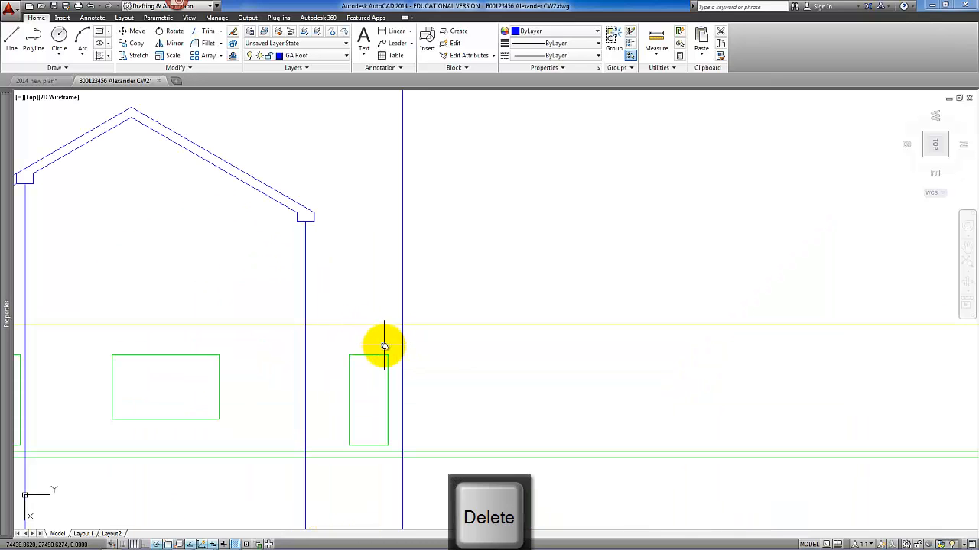
middle_click_drag(383, 345, 437, 335)
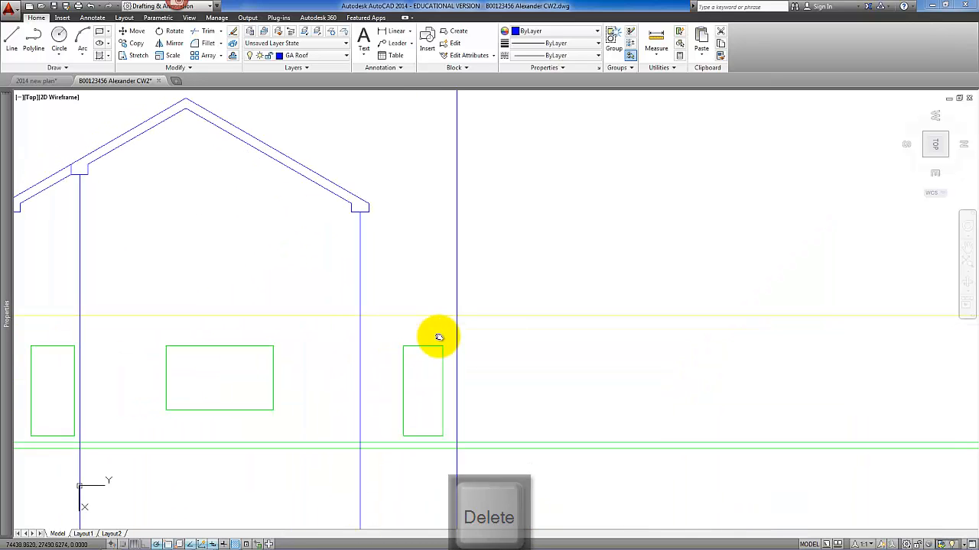
left_click(35, 81)
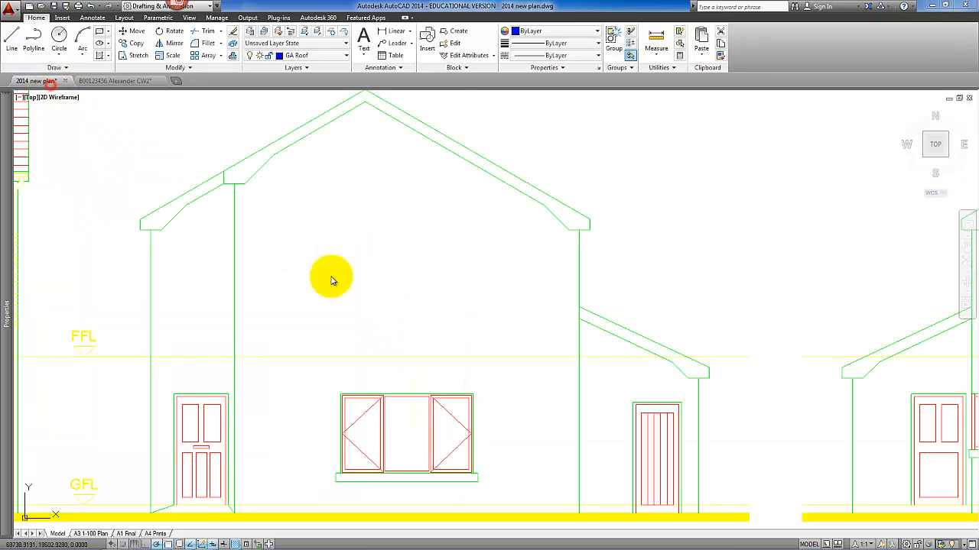
type("di")
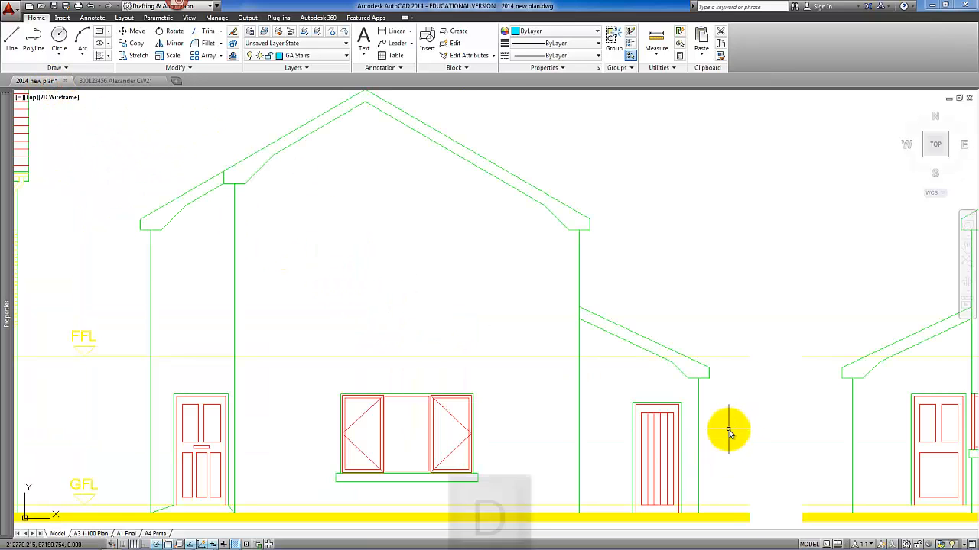
key("Return")
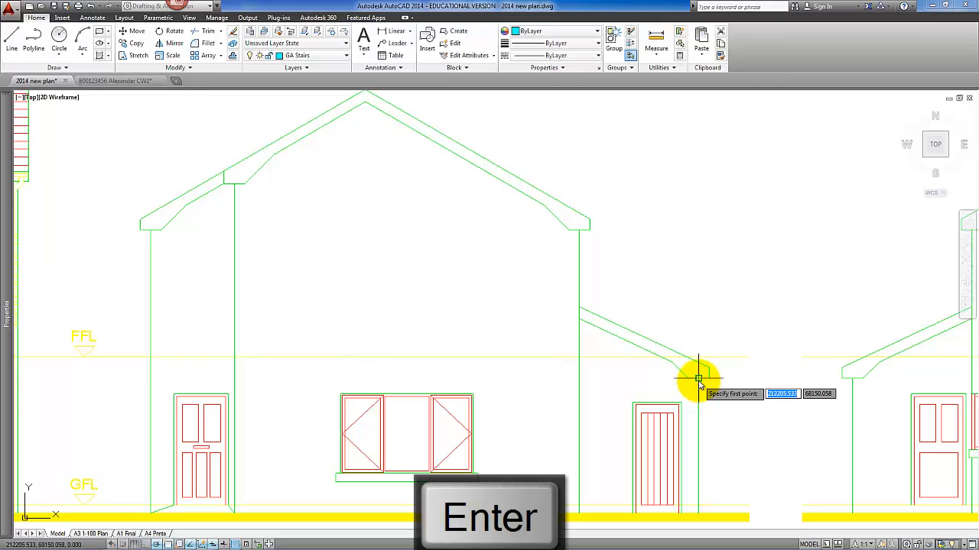
left_click(698, 380)
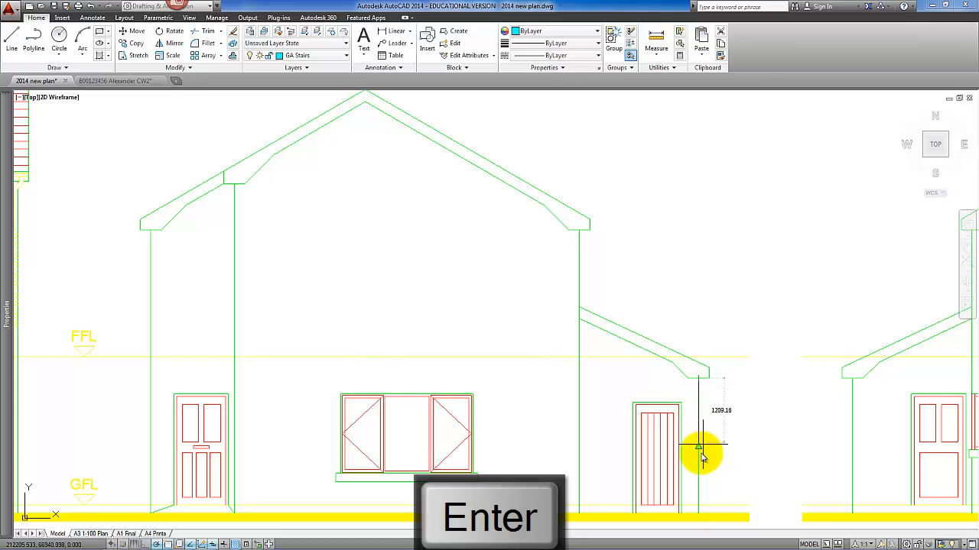
left_click(698, 506)
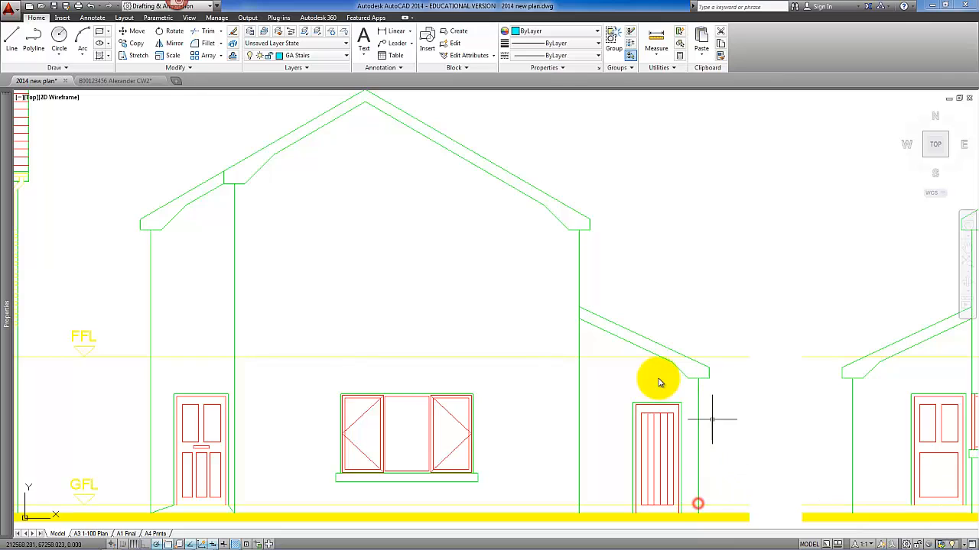
Back in the side elevation drawing, copy the yellow first floor level line 2800 mm down to mark the ground floor level.
left_click(111, 81)
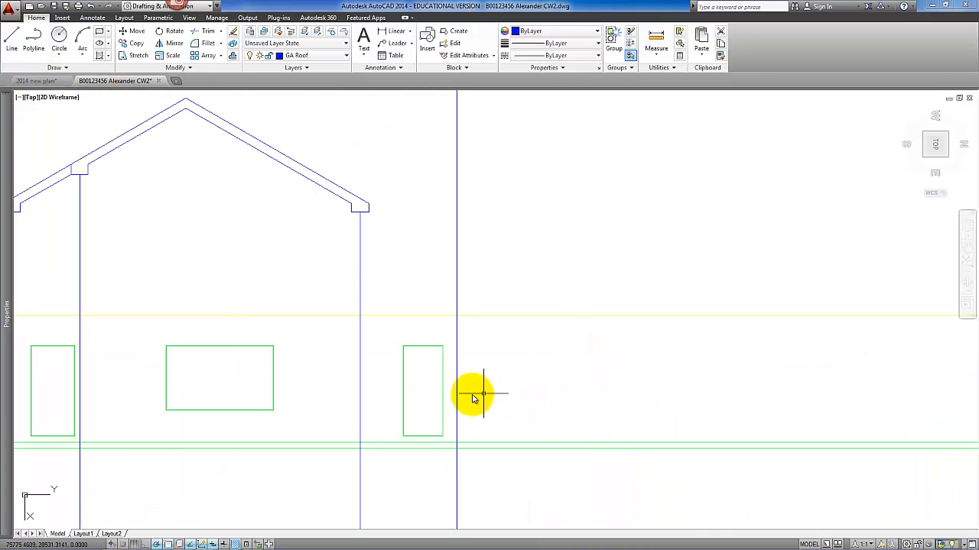
scroll(472, 398, "down", 3)
scroll(504, 413, "up", 2)
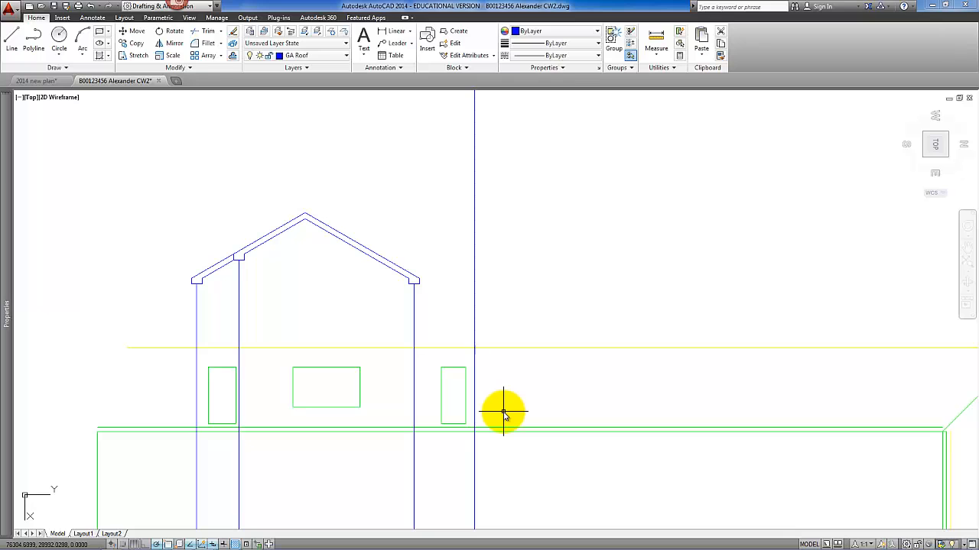
left_click(547, 345)
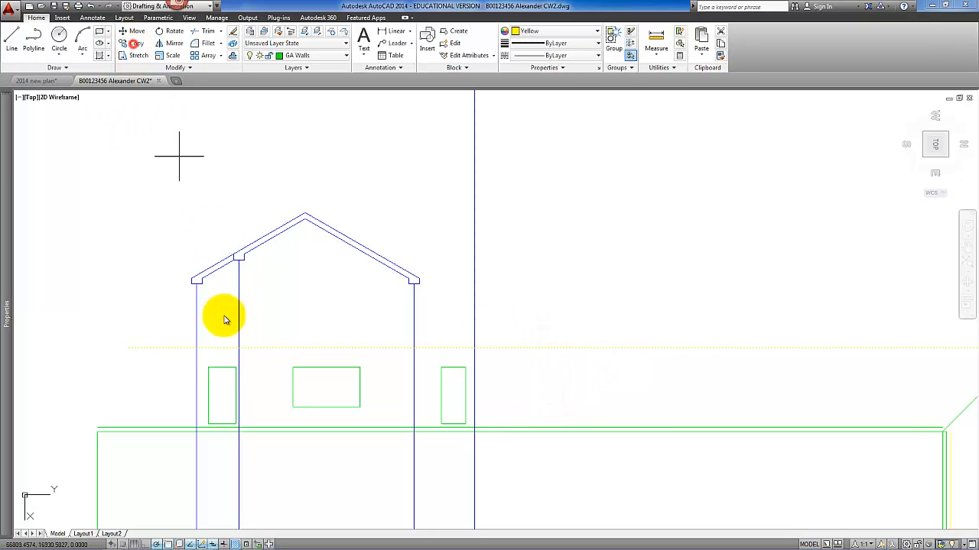
scroll(229, 374, "up", 4)
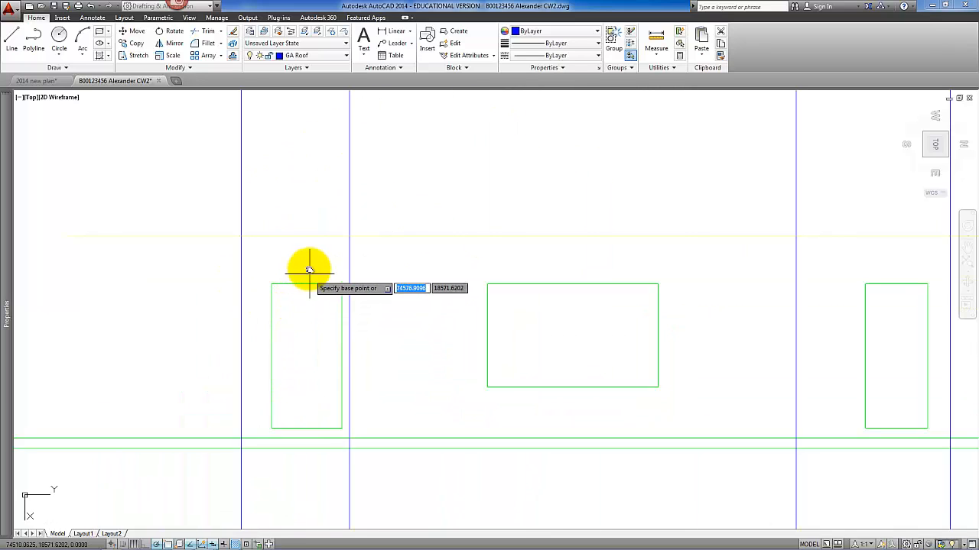
right_click(306, 268, "shift")
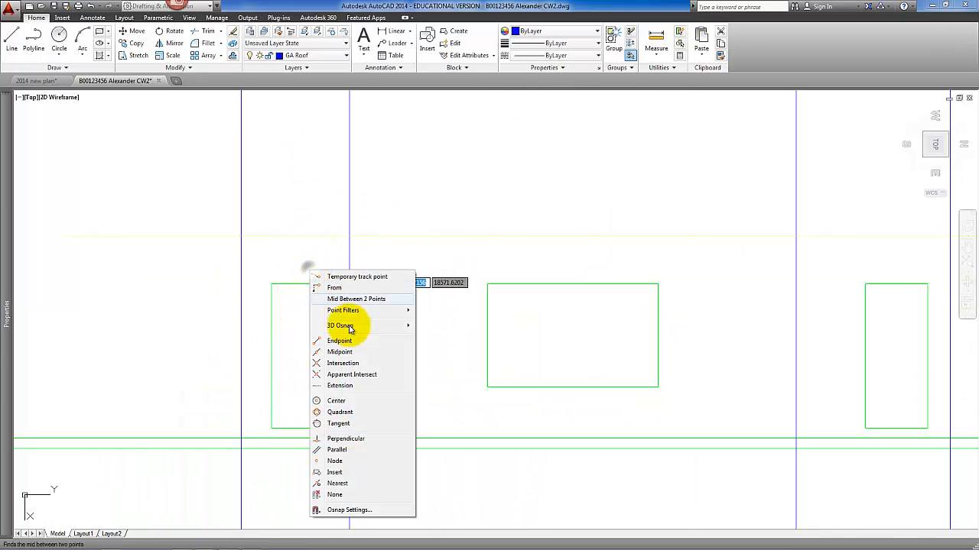
left_click(352, 477)
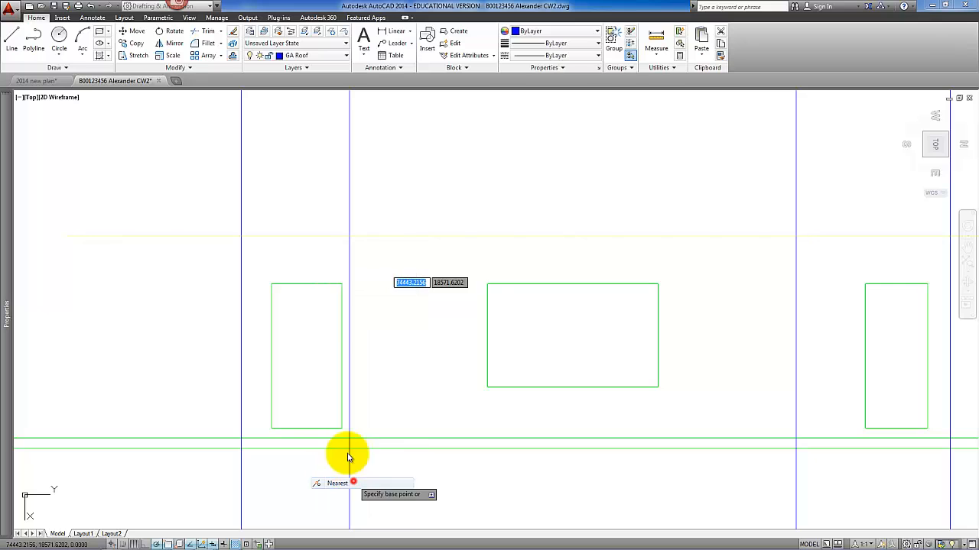
left_click(307, 422)
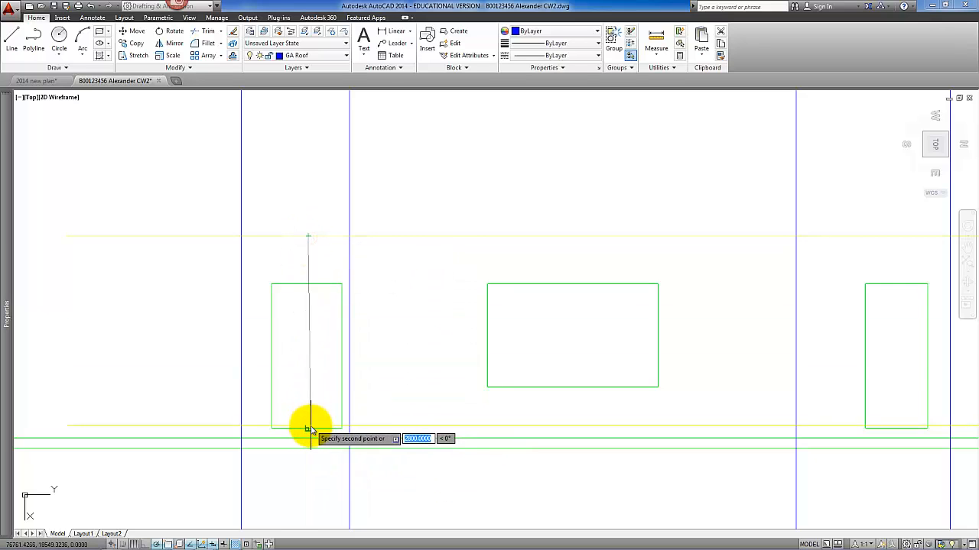
key("Return")
Offset the ground floor level line 2400 mm upwards to mark the lean-to's eaves height.
scroll(450, 408, "down", 3)
middle_click_drag(452, 409, 343, 399)
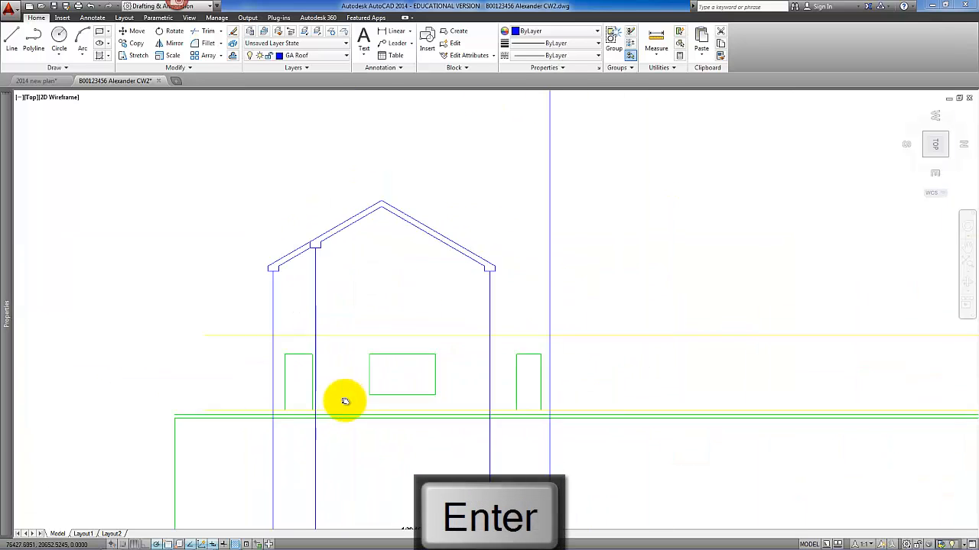
scroll(553, 397, "up", 3)
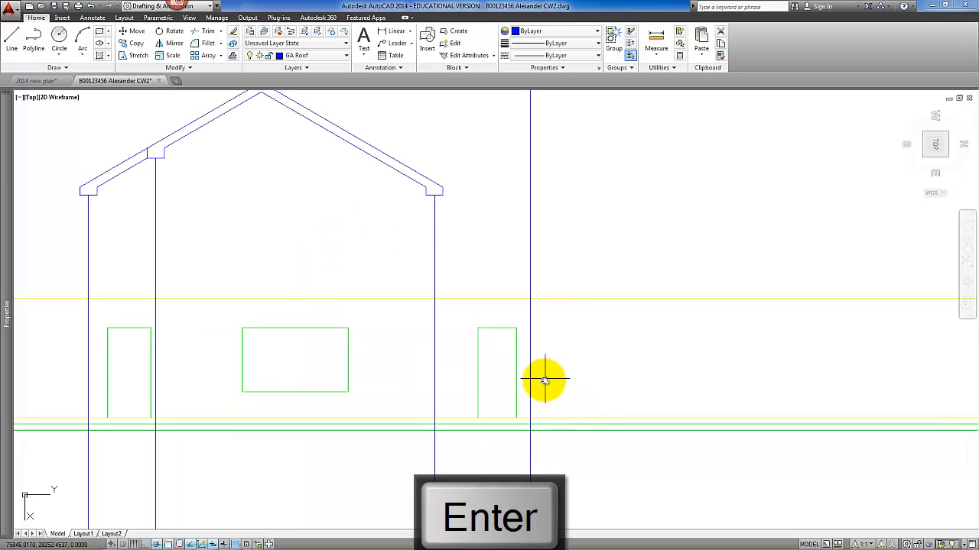
left_click(232, 55)
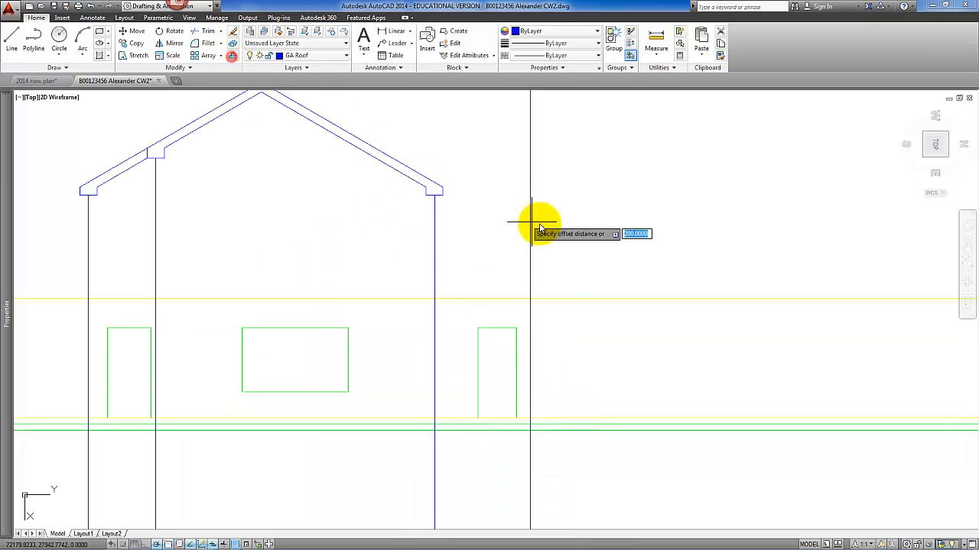
type("200")
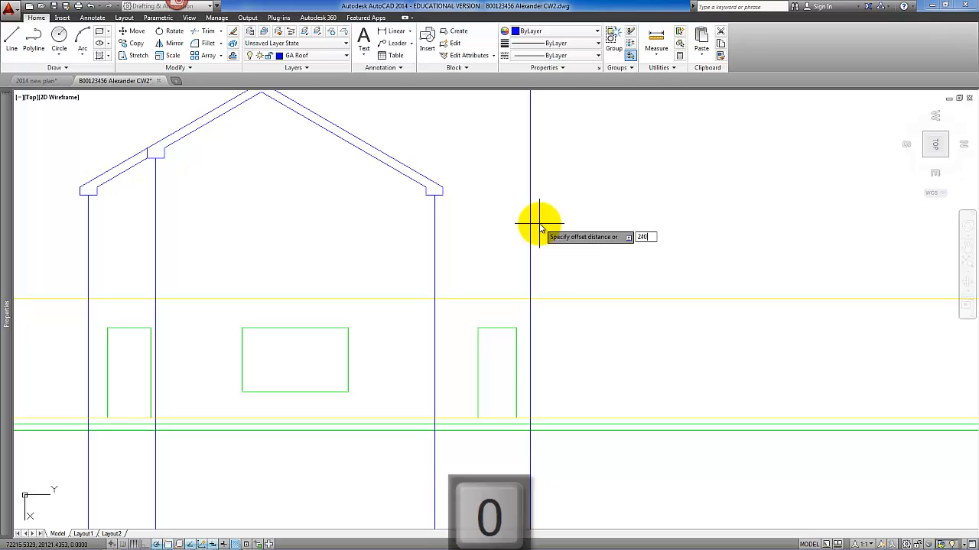
key("Return")
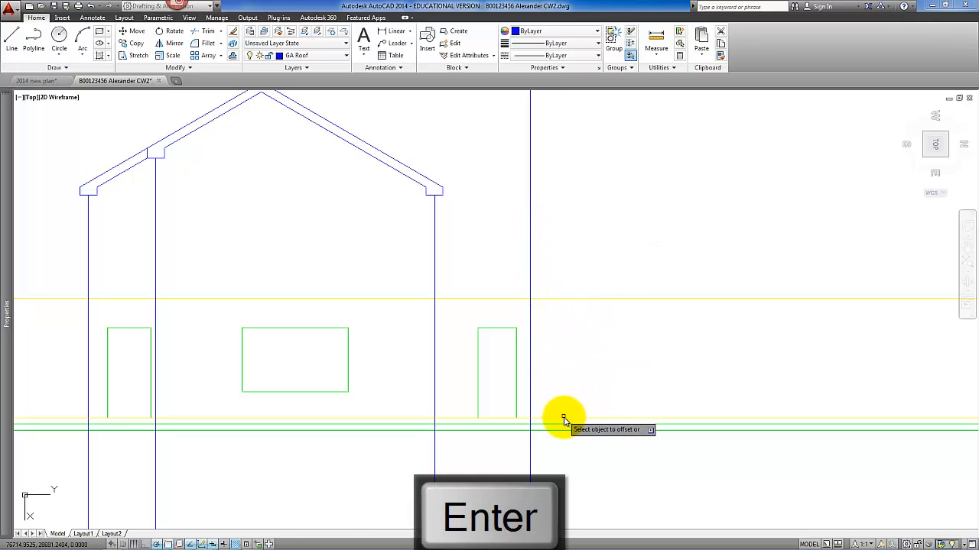
left_click(563, 419)
left_click(564, 380)
scroll(535, 346, "up", 3)
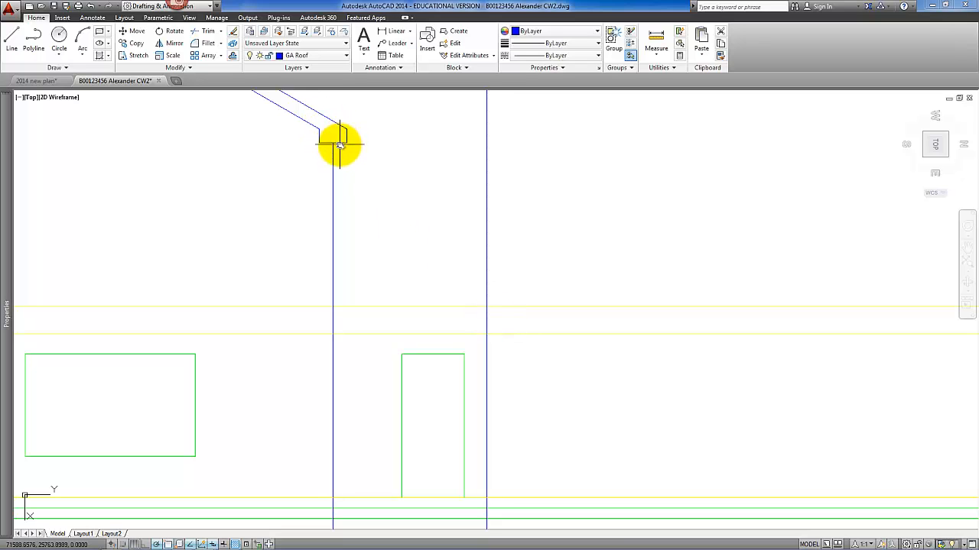
left_click(337, 141)
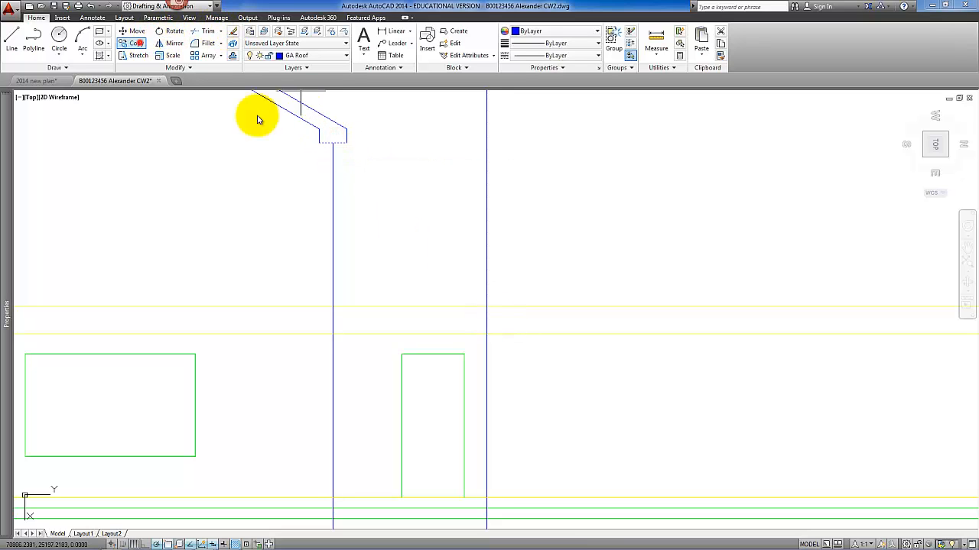
left_click(331, 144)
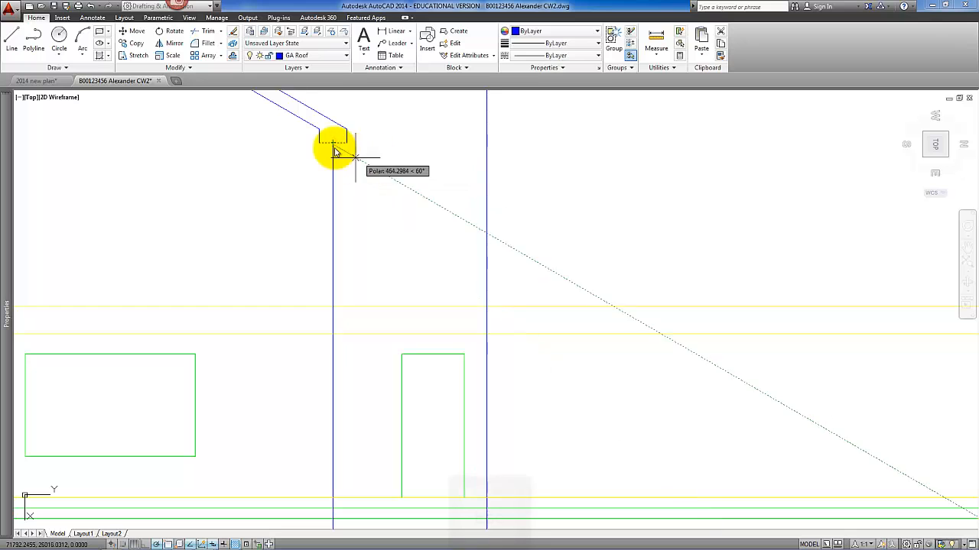
key("Escape")
Copy the main roof's eaves soffit and fascia lines from the wall top to where the lean-to's outer wall meets the eaves height line.
left_click(340, 145)
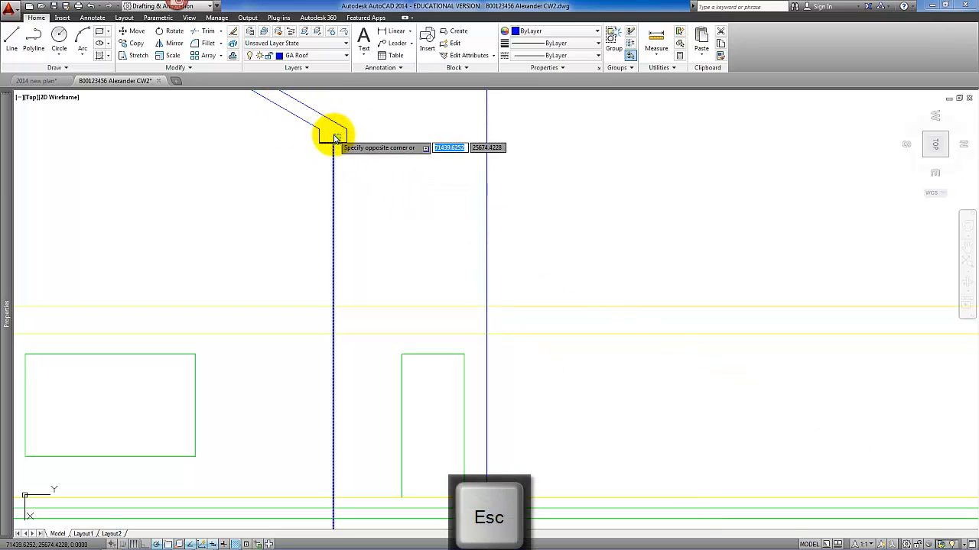
left_click(335, 138)
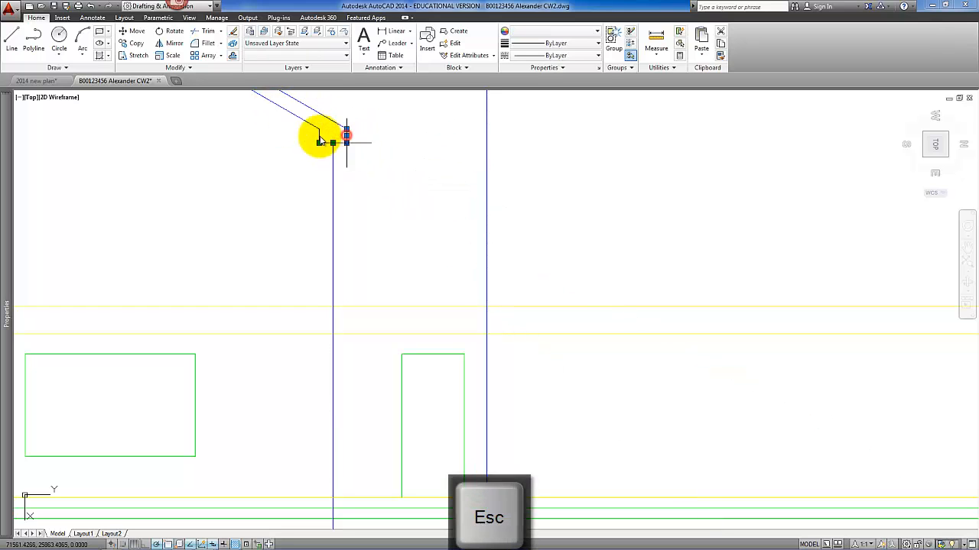
left_click(135, 43)
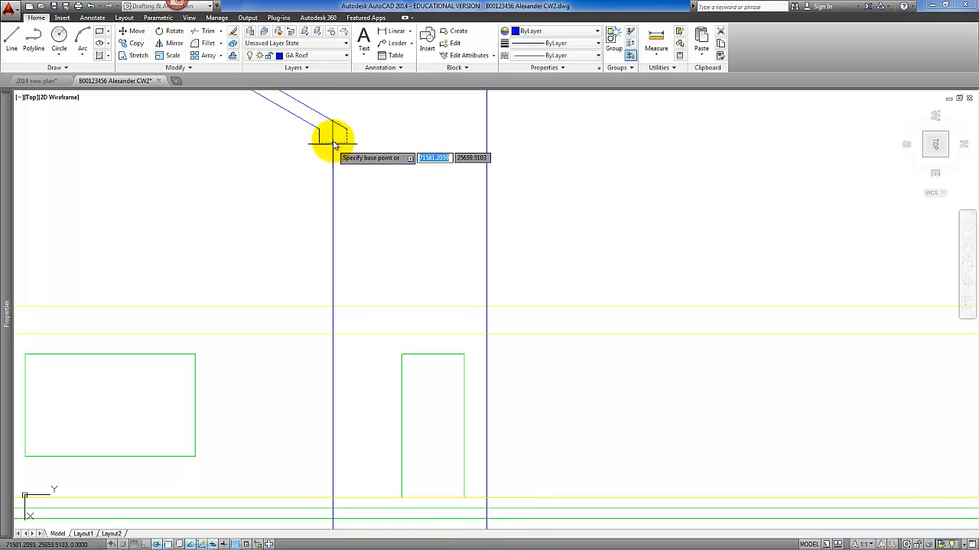
left_click(333, 143)
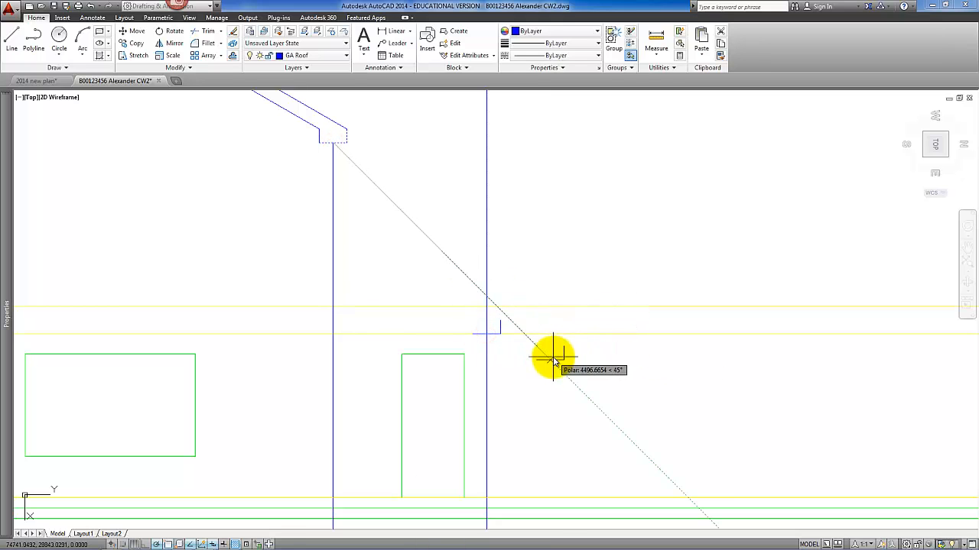
key("Return")
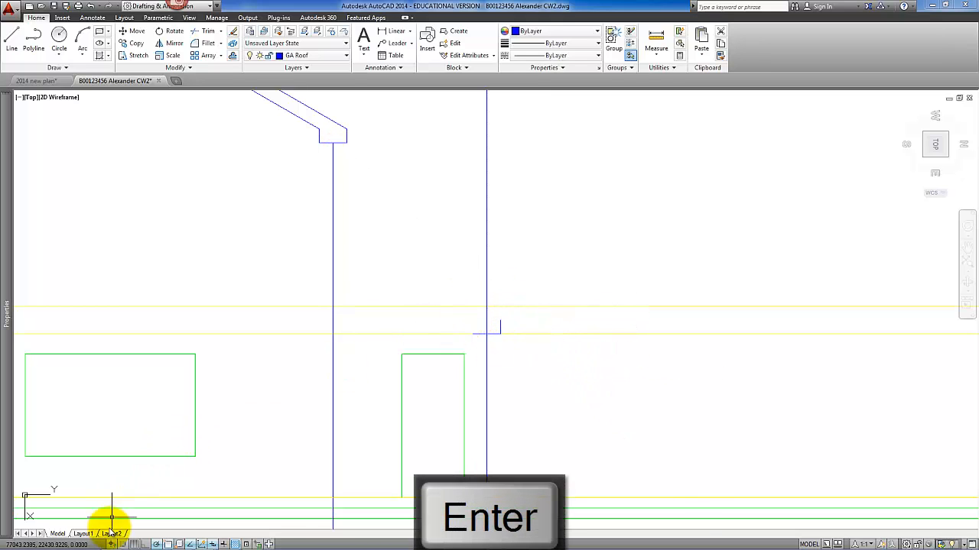
In the 2014 new plan drawing, measure the lean-to roof's pitch with a temporary angular dimension and delete that dimension.
left_click(46, 81)
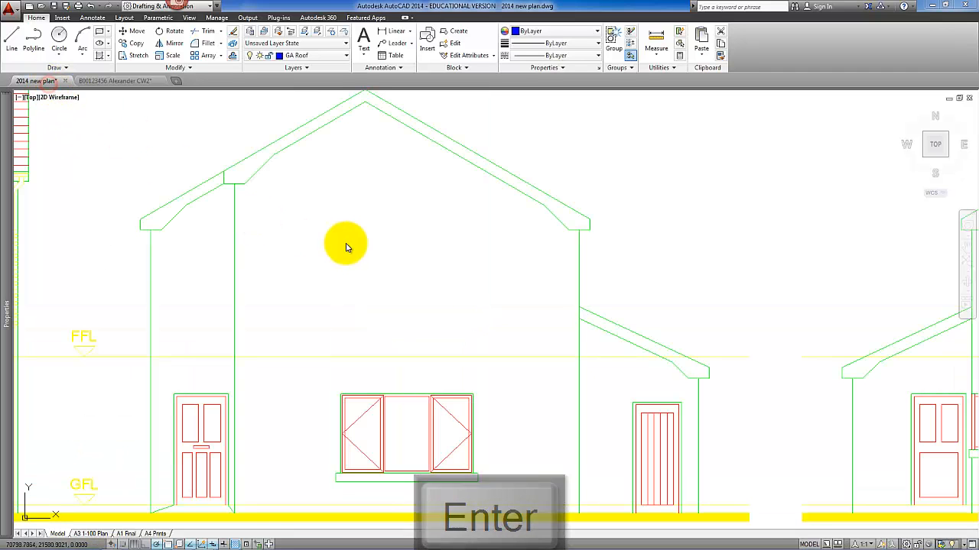
left_click(92, 18)
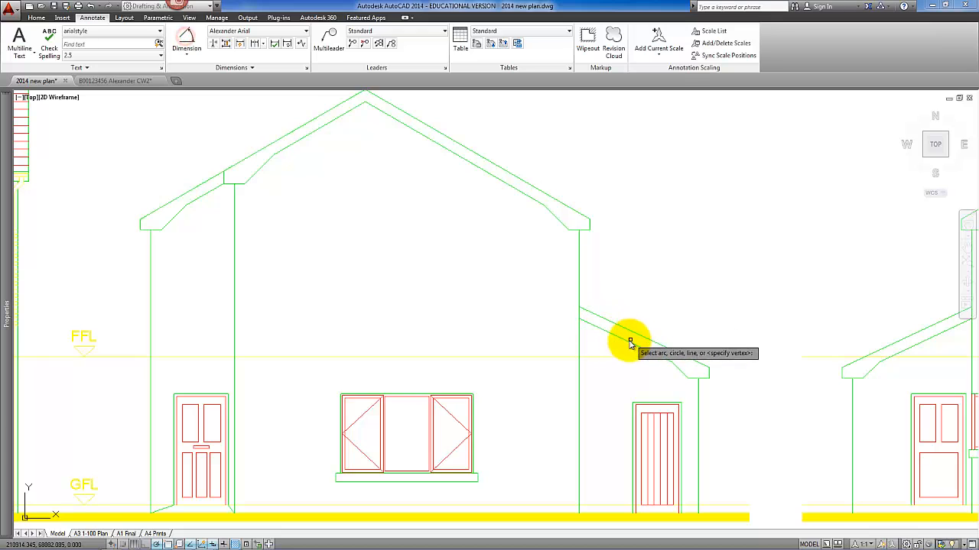
left_click(615, 357)
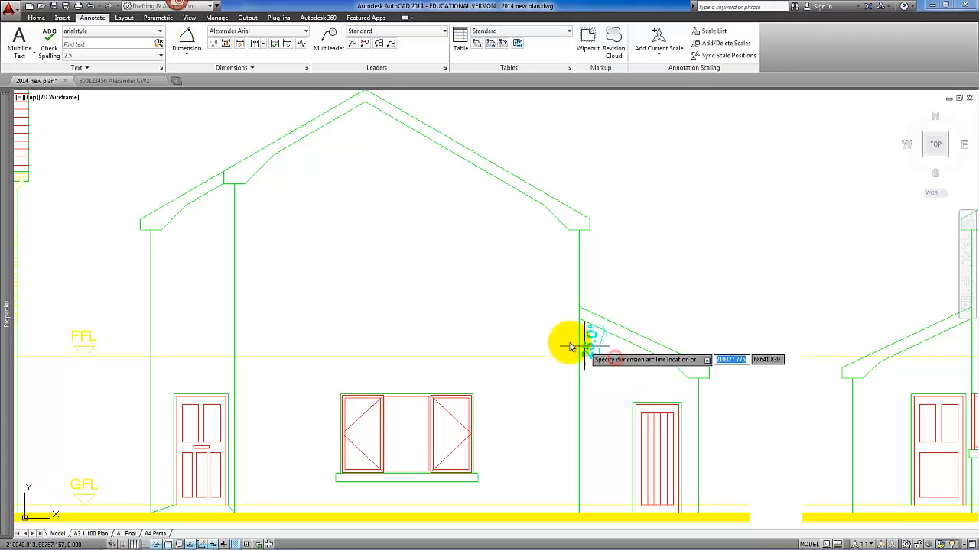
left_click(539, 335)
left_click(505, 320)
key("Delete")
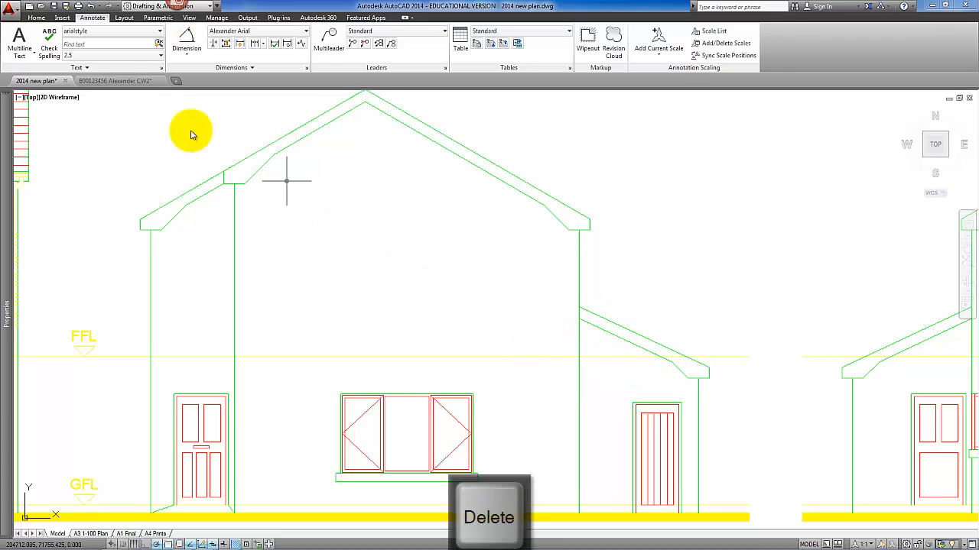
Switch to the coursework drawing and draw a horizontal line about 2080 long across the extension's outer wall line, above its eaves.
key("ctrl+Tab")
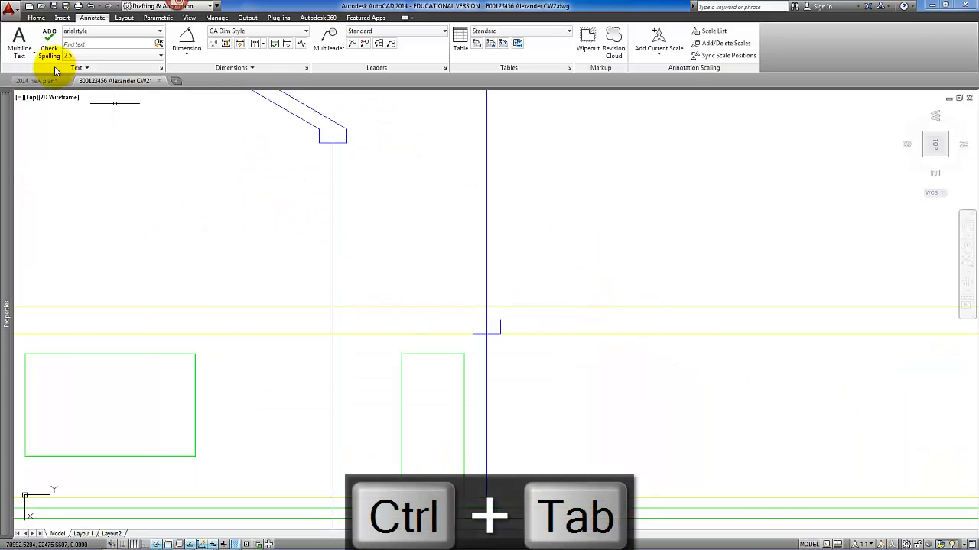
left_click(37, 17)
left_click(12, 37)
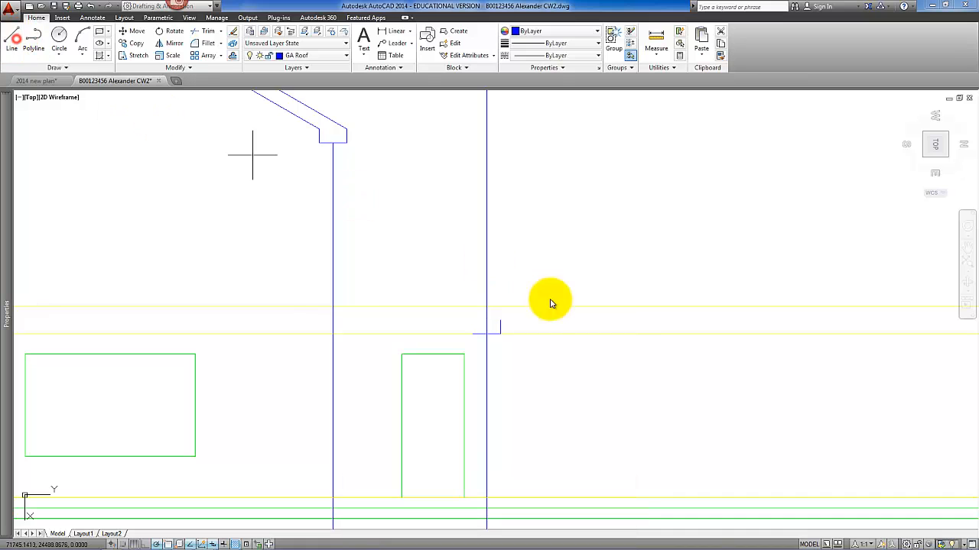
left_click(424, 263)
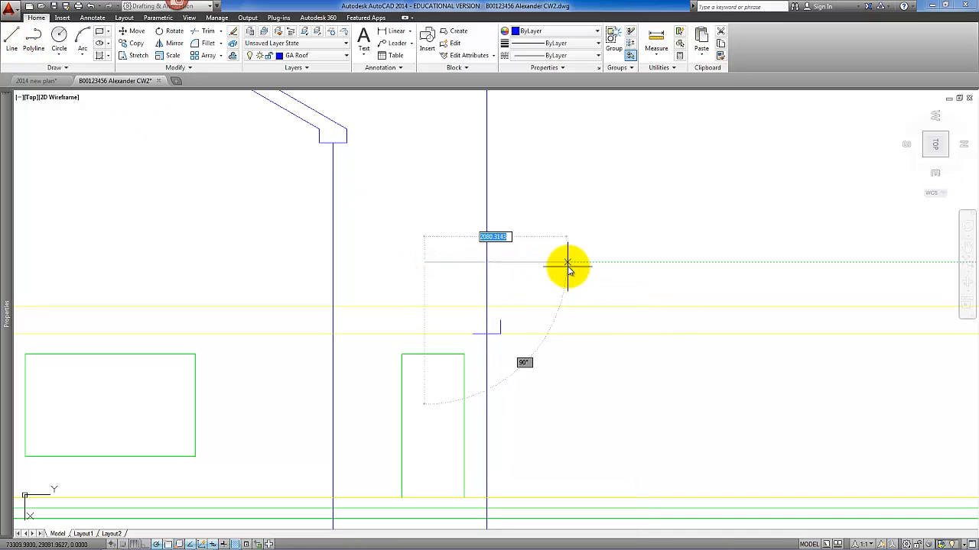
left_click(568, 262)
key("Return")
Rotate the horizontal line by 25 degrees to set the extension's roof pitch.
left_click(568, 262)
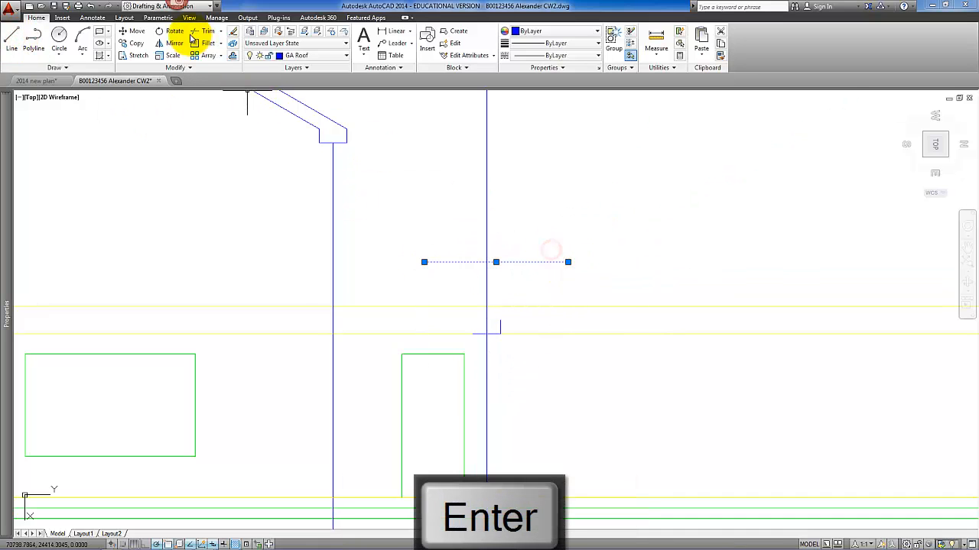
left_click(509, 234)
type("25")
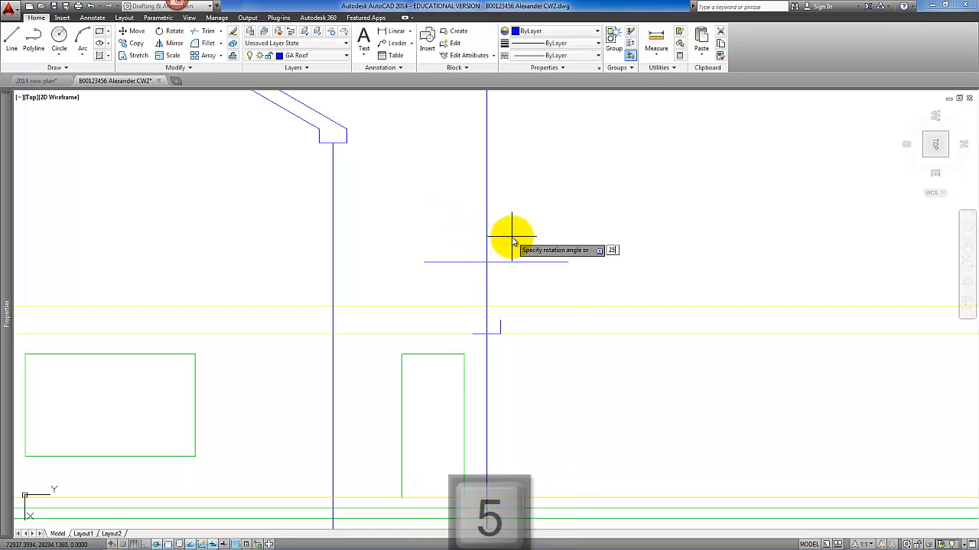
key("Return")
left_click(536, 253)
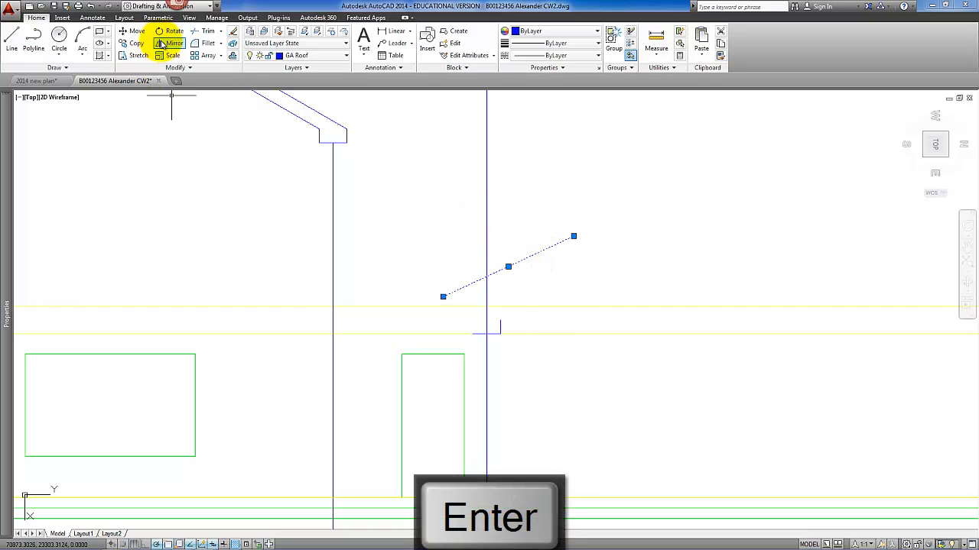
left_click(172, 32)
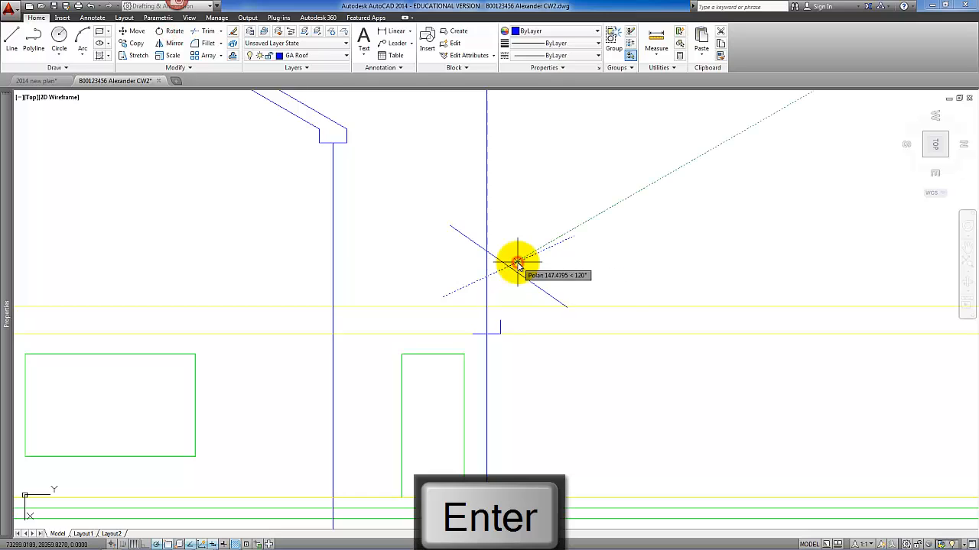
type("0")
key("Return")
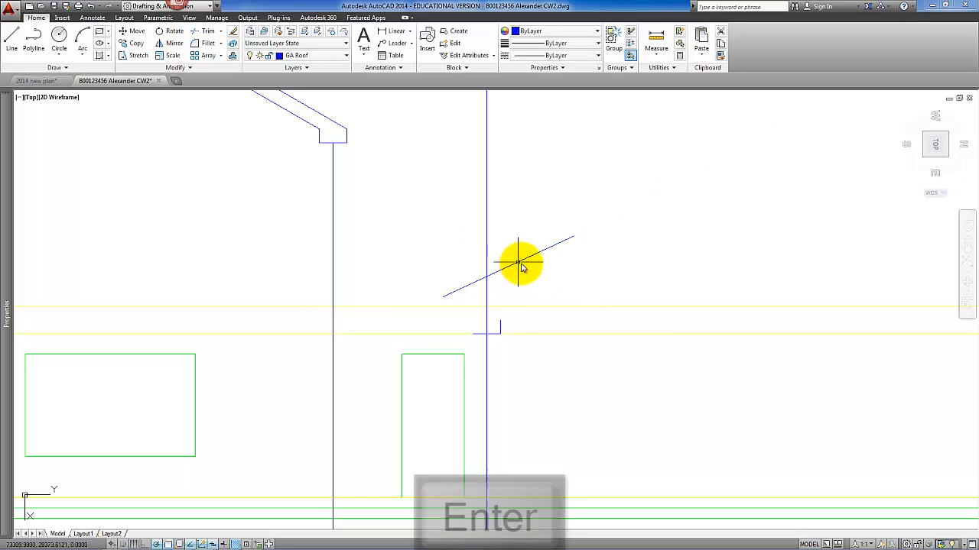
Mirror the sloping line about a vertical axis through its midpoint and delete the original line.
left_click(545, 284)
left_click(530, 246)
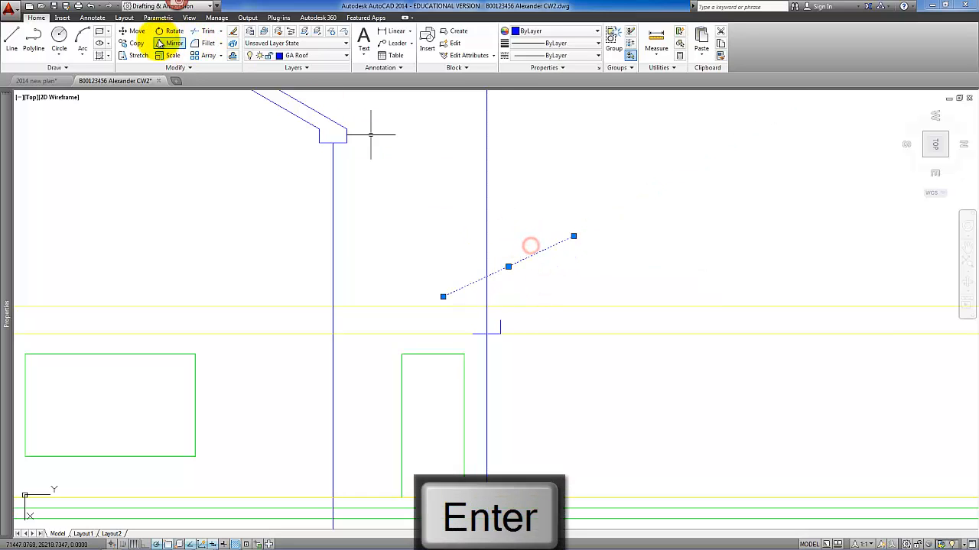
left_click(174, 43)
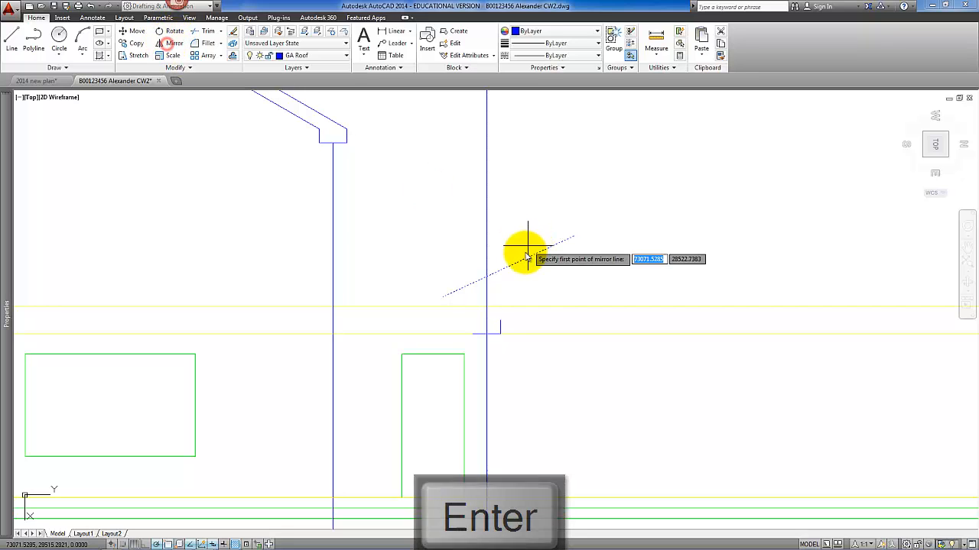
left_click(510, 267)
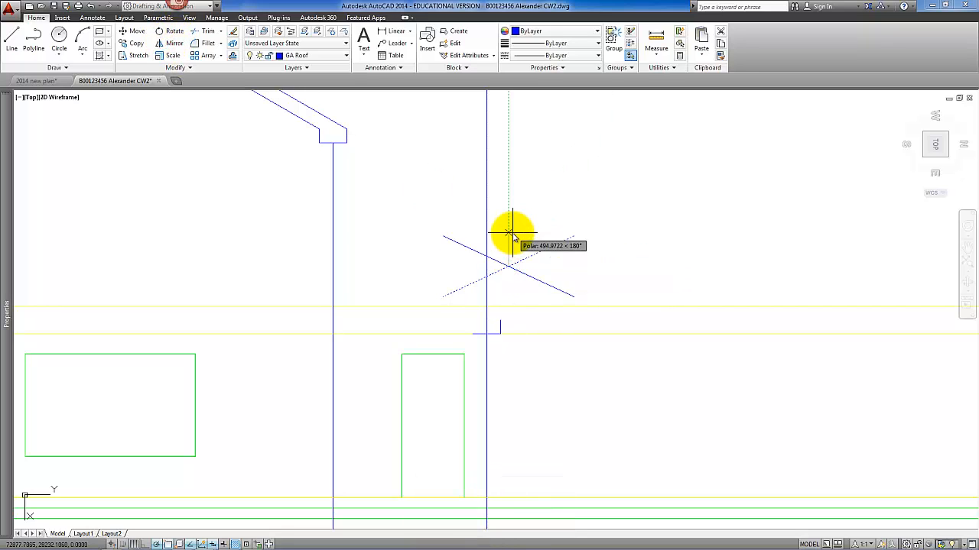
key("Return")
left_click(498, 271)
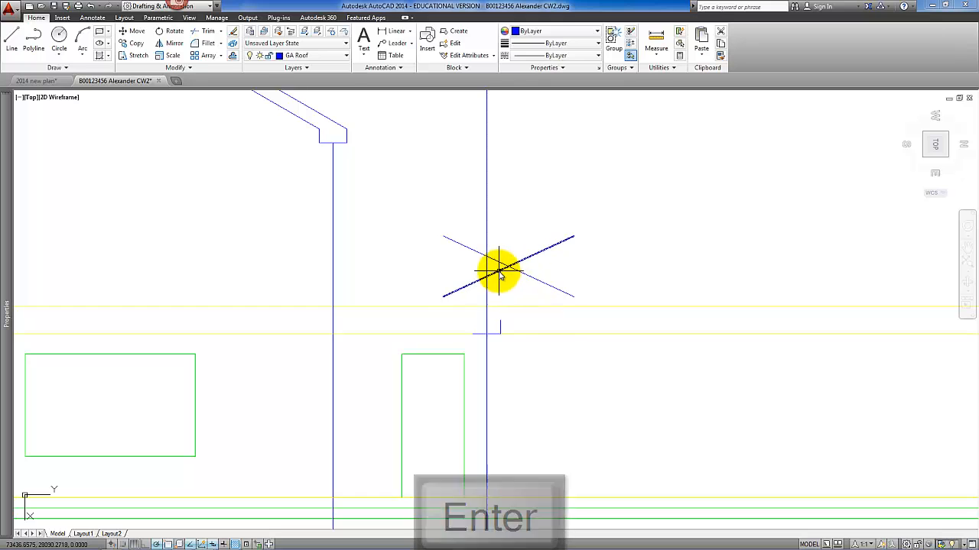
key("Delete")
Move the mirrored roof line by its lower endpoint onto the upper end of the extension's fascia line.
left_click(536, 277)
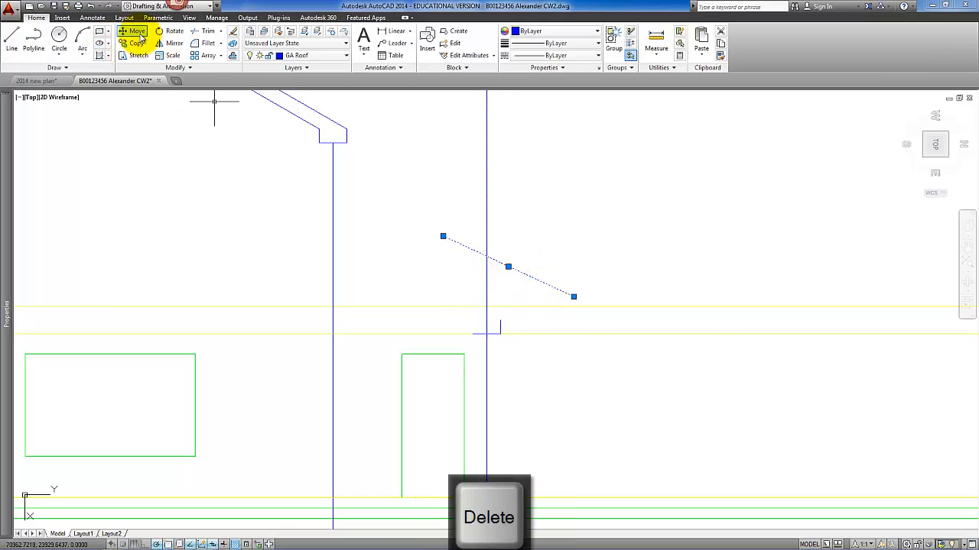
left_click(575, 297)
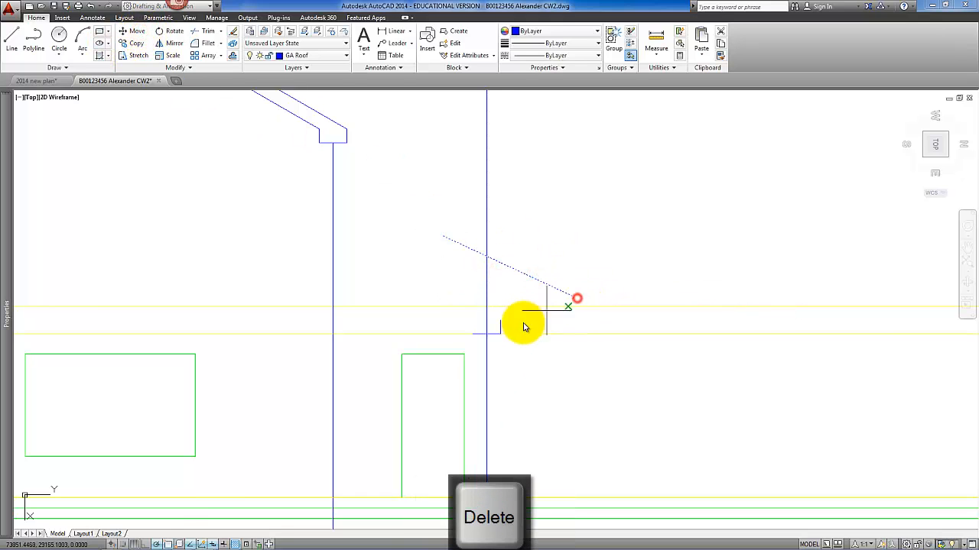
left_click(500, 323)
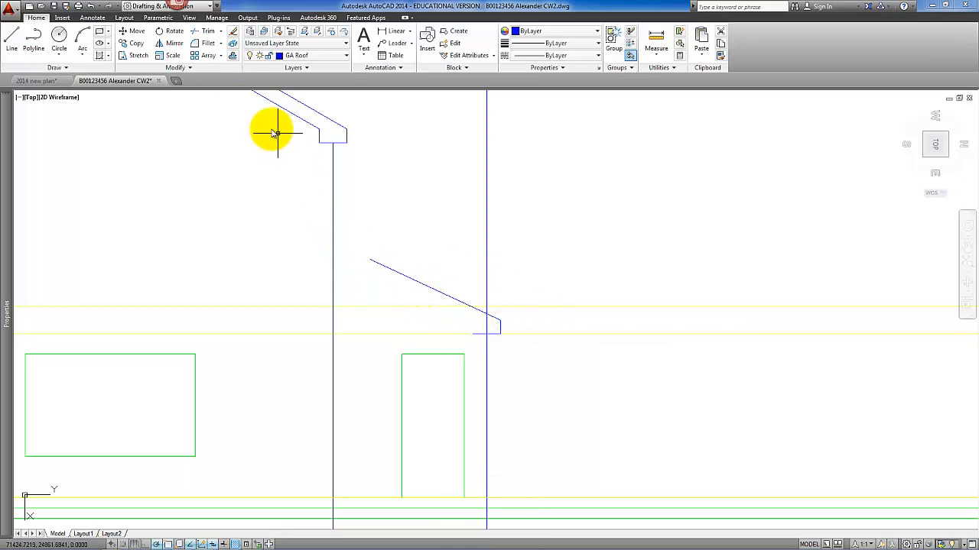
Extend the upper end of the extension's roof line to the main house wall line.
left_click(220, 32)
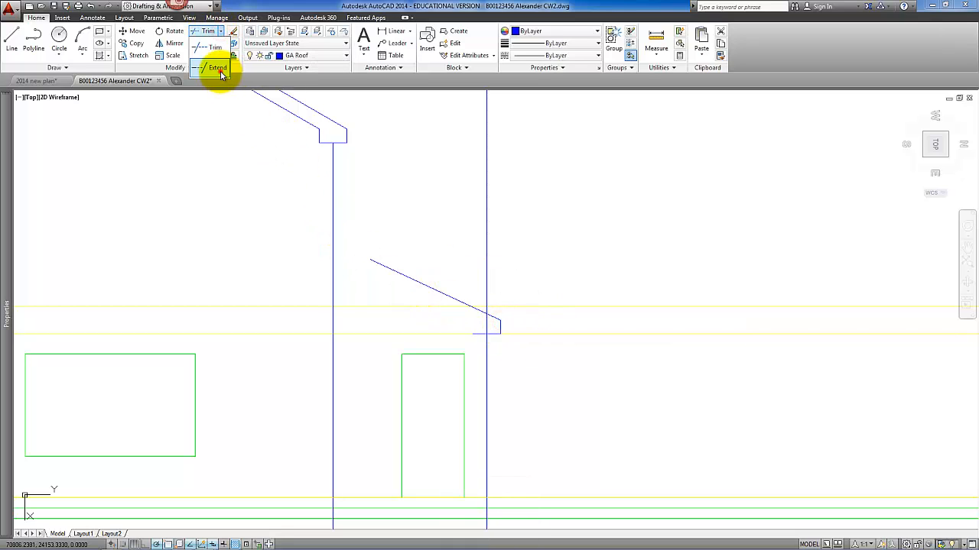
left_click(223, 72)
left_click(332, 214)
key("Return")
left_click(372, 259)
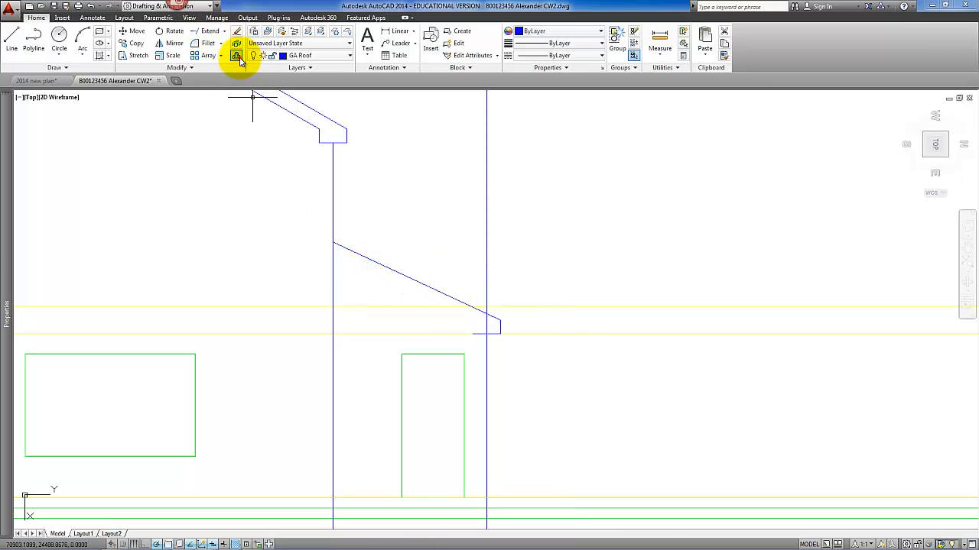
Offset the extension's roof line by 200 towards its underside.
type("200")
key("Return")
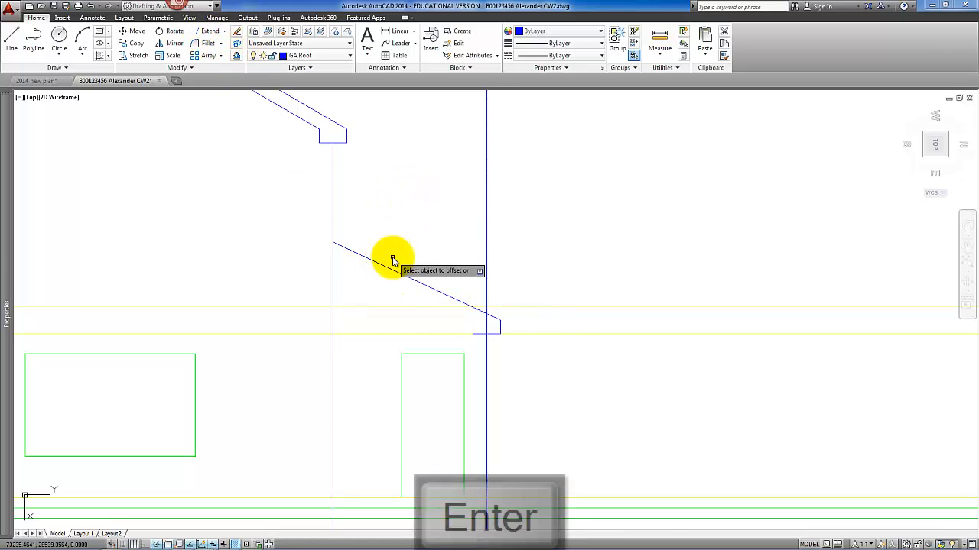
left_click(386, 270)
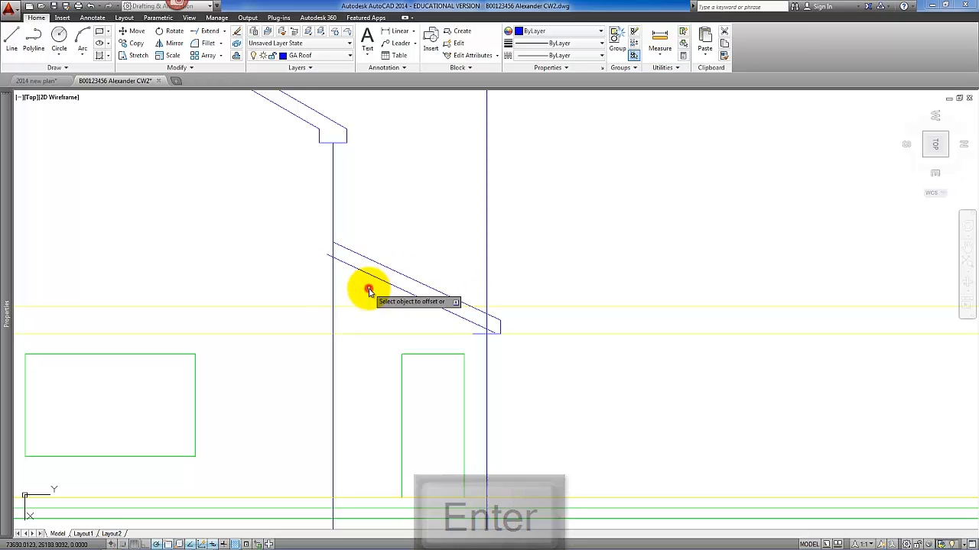
right_click(368, 289)
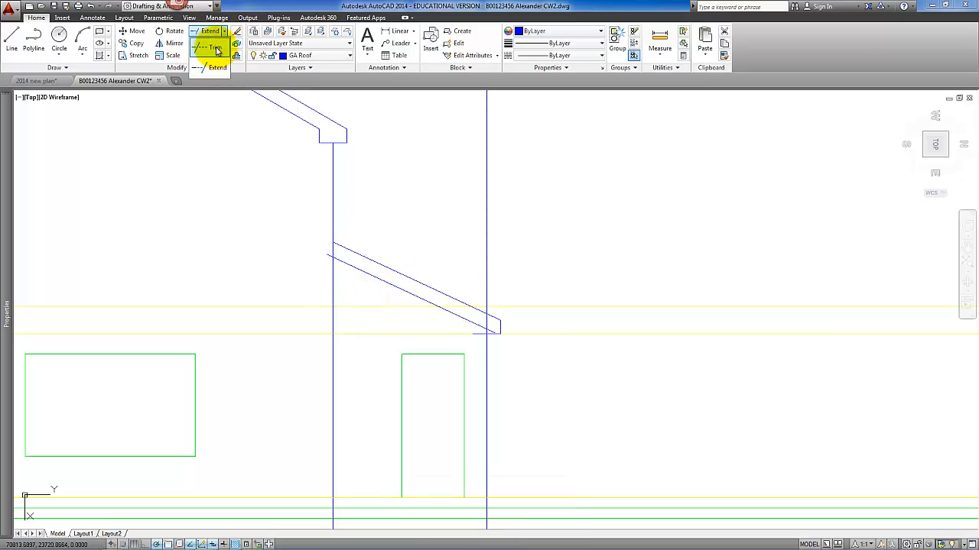
Trim the offset roof line where it overshoots the main house wall line.
left_click(217, 50)
left_click(328, 273)
right_click(328, 256)
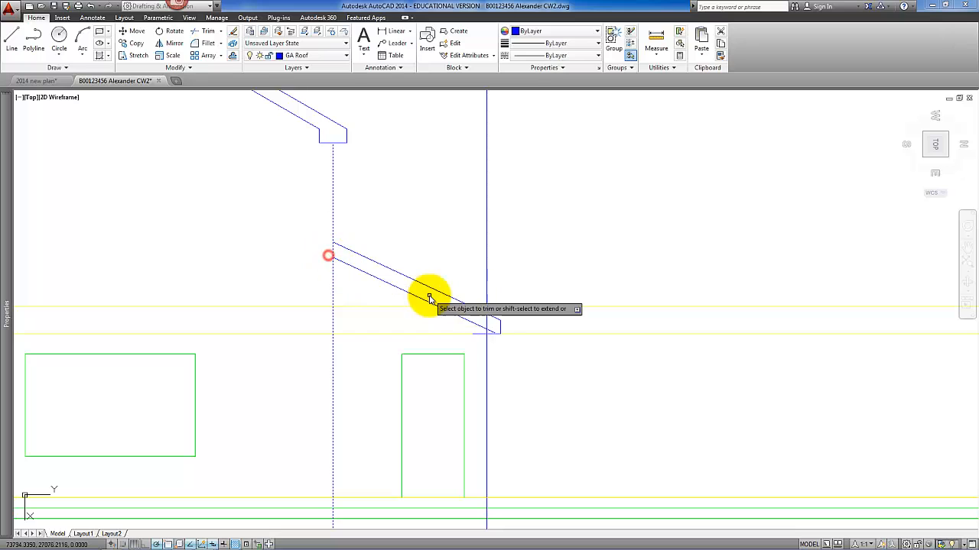
key("Escape")
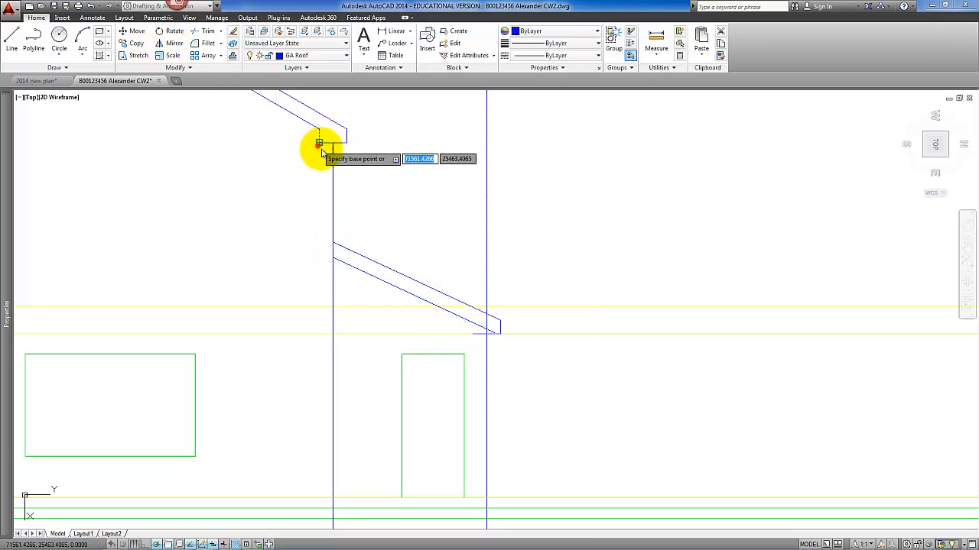
Copy the short inner vertical line of the main roof's eaves to the inner end of the extension's soffit.
left_click(320, 143)
left_click(472, 333)
key("Return")
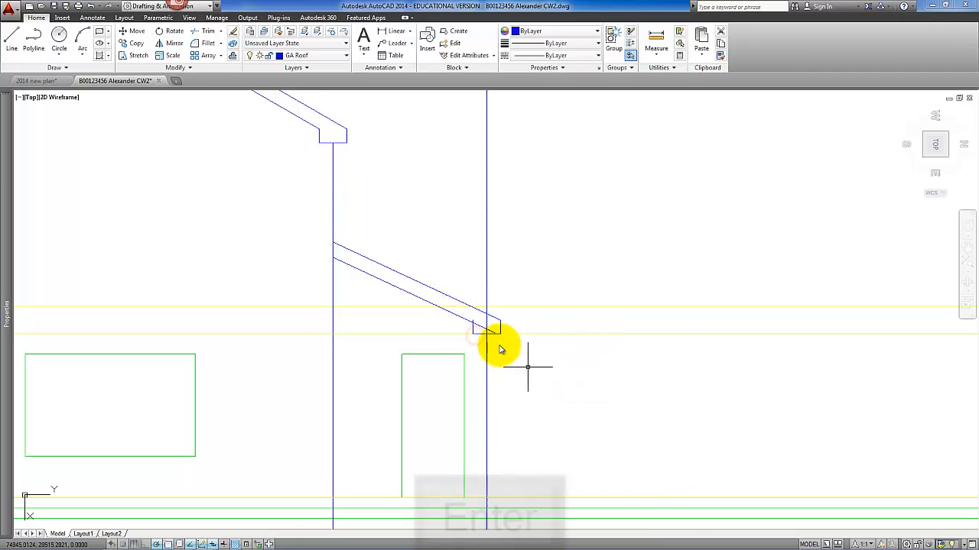
Fillet the extension's lower roof line with the copied vertical eaves line into a clean corner.
scroll(473, 329, "up", 4)
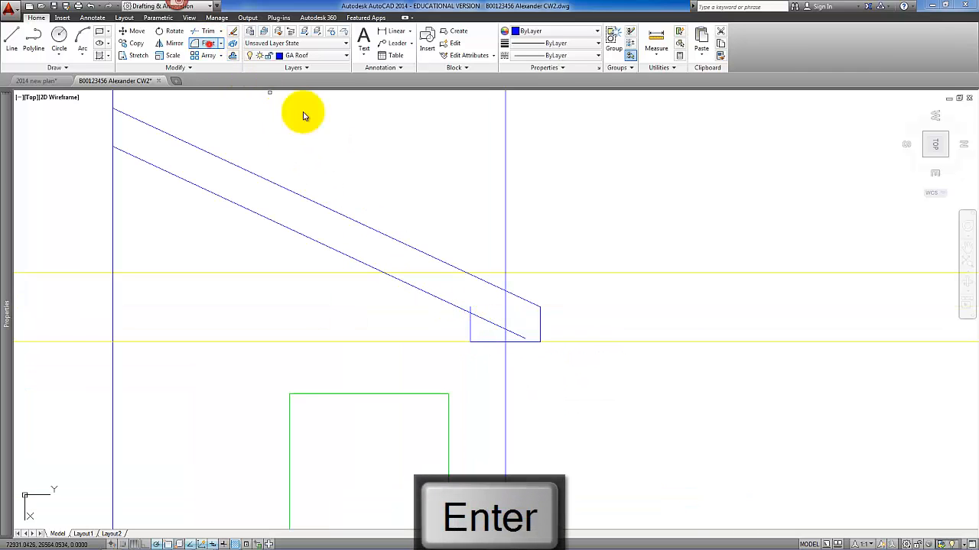
left_click(470, 327)
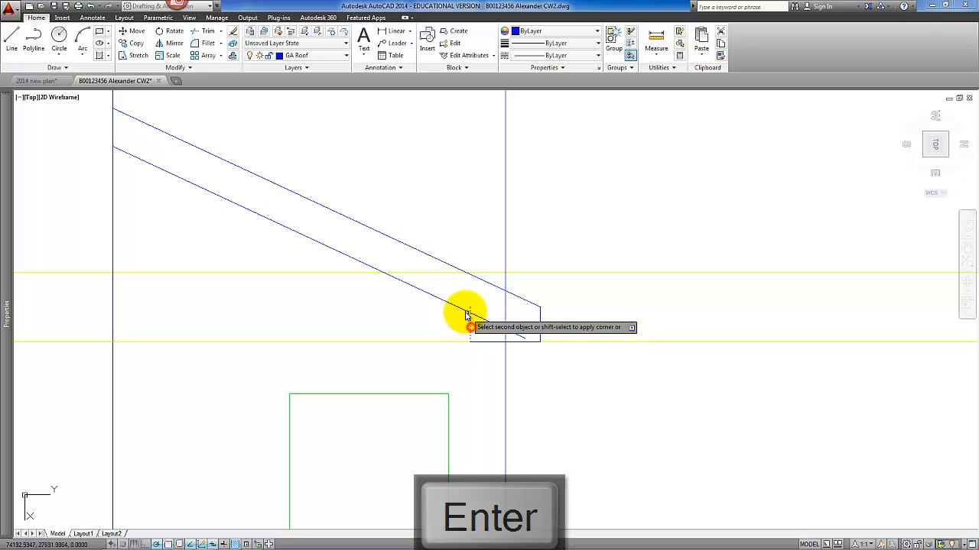
left_click(465, 311)
key("Return")
End the Fillet command and rotate the top view a quarter turn so that north is up.
scroll(509, 344, "down", 4)
scroll(509, 344, "down", 5)
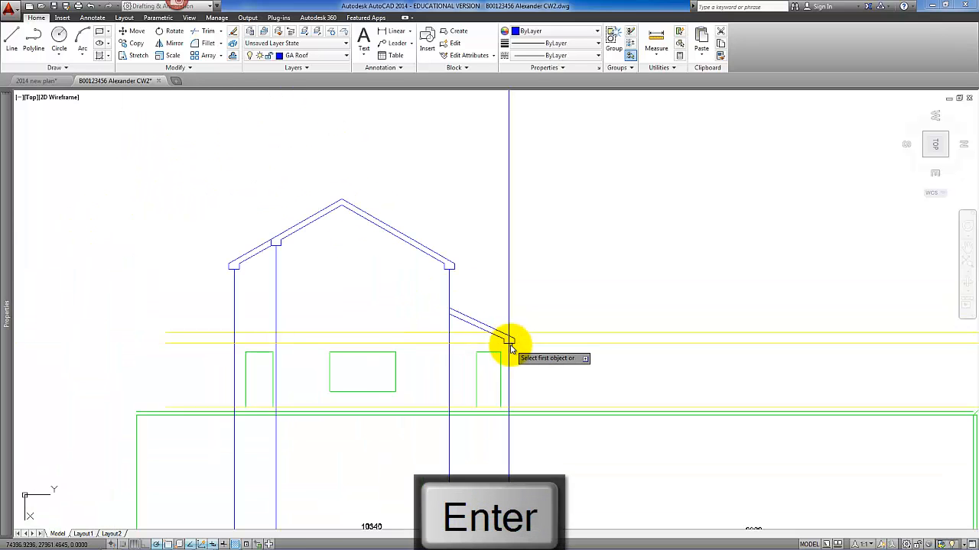
mouse_move(509, 367)
middle_mouse_down()
mouse_move(533, 320)
mouse_move(522, 311)
middle_mouse_up()
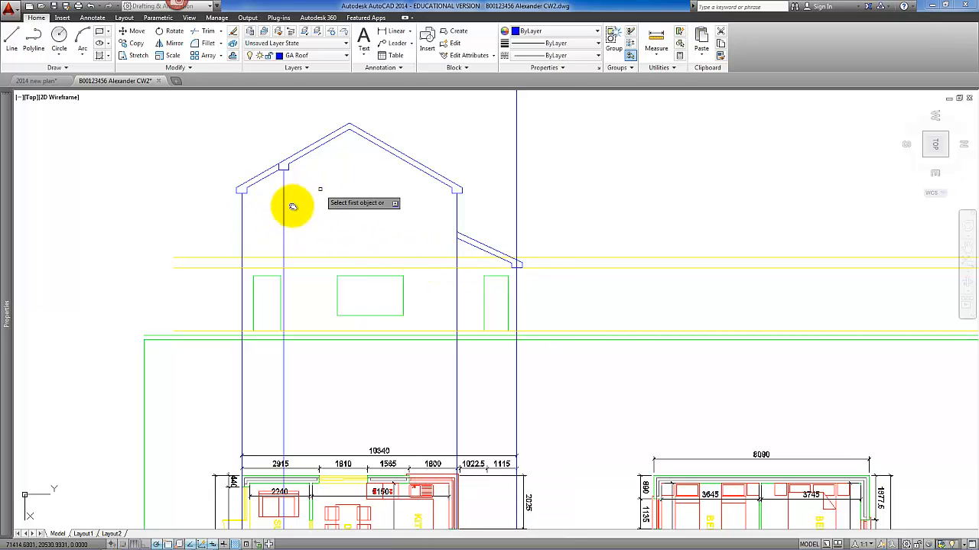
scroll(586, 301, "down", 4)
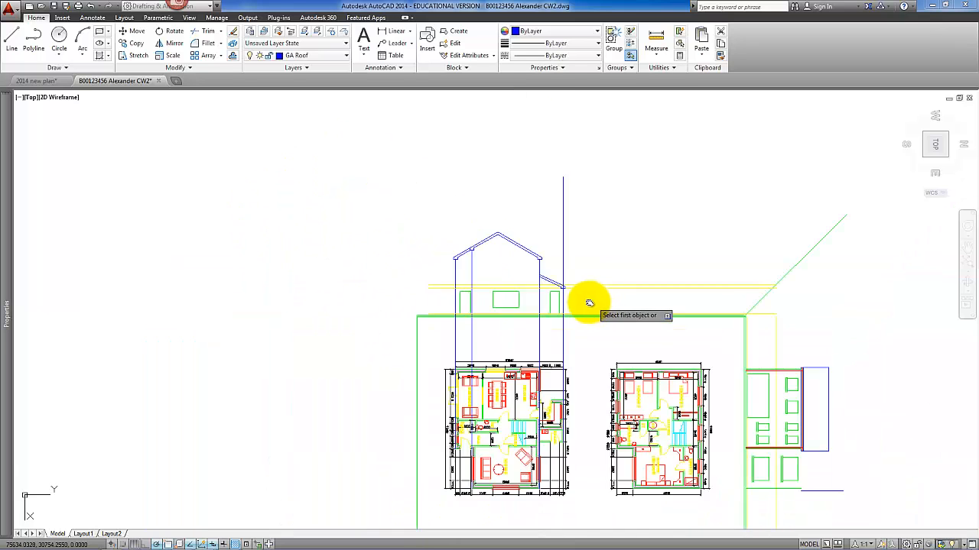
scroll(665, 345, "up", 2)
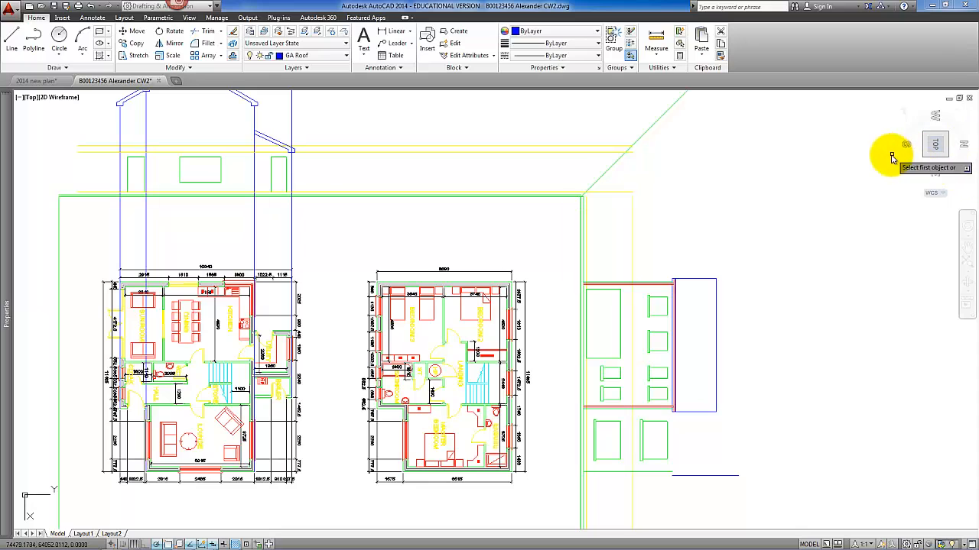
key("Escape")
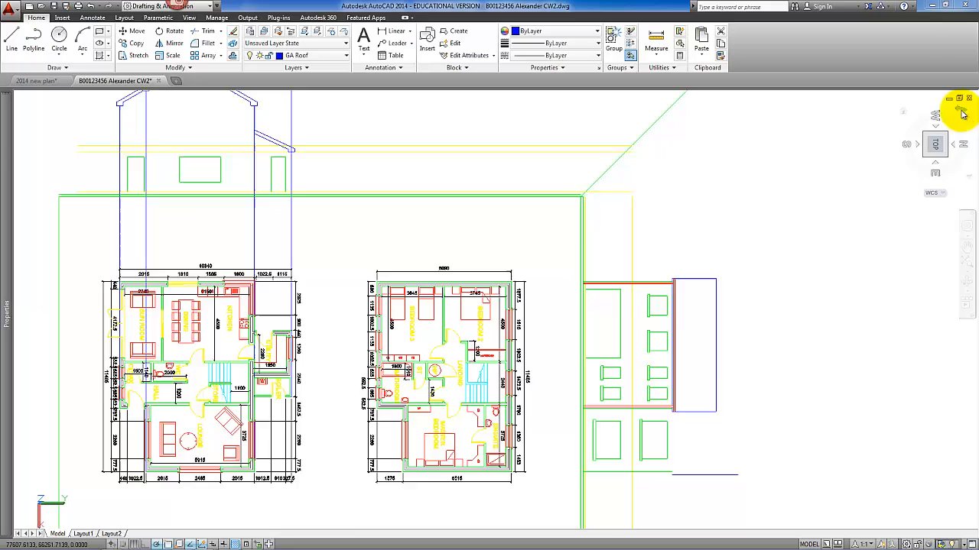
left_click(962, 107)
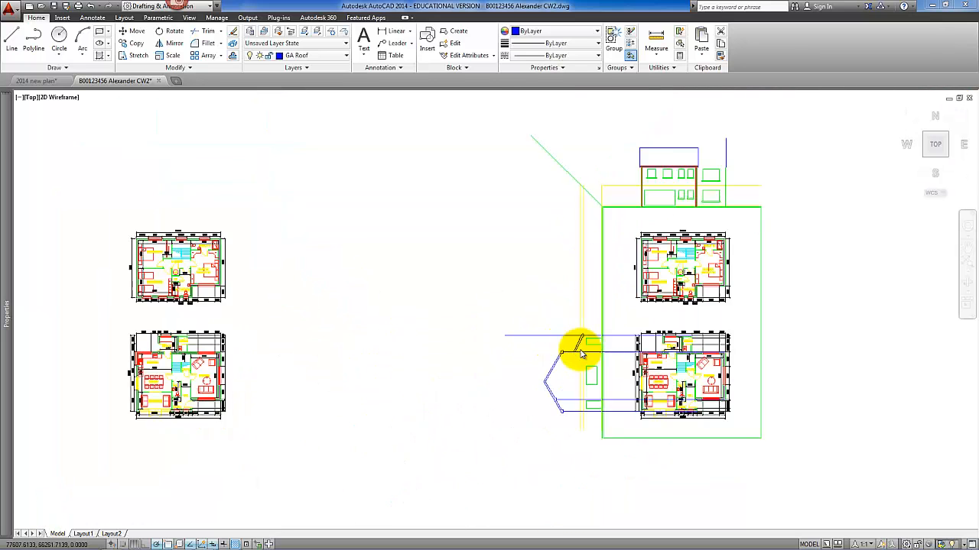
Draw a vertical projection line from the stepped eaves of the side elevation's roof up past the diagonal transfer line.
scroll(555, 420, "up", 8)
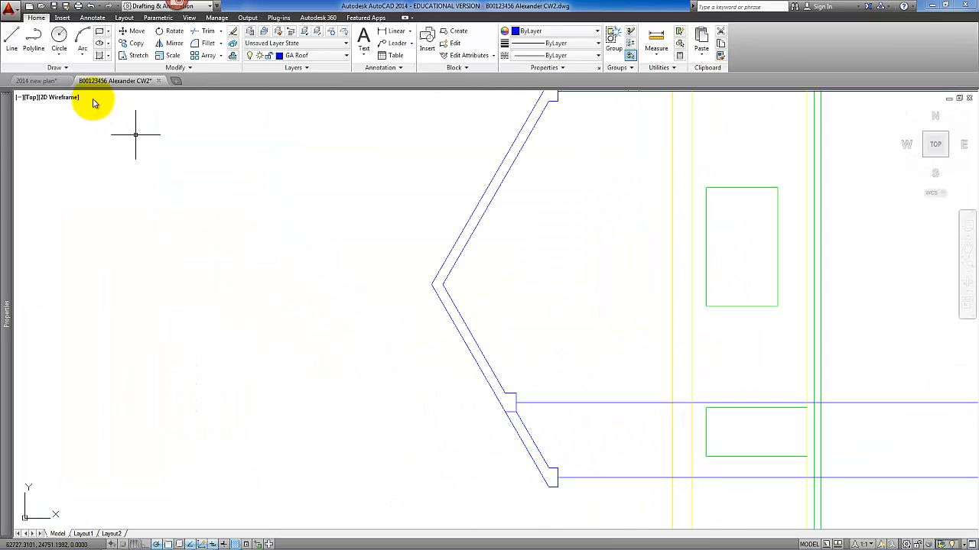
left_click(11, 38)
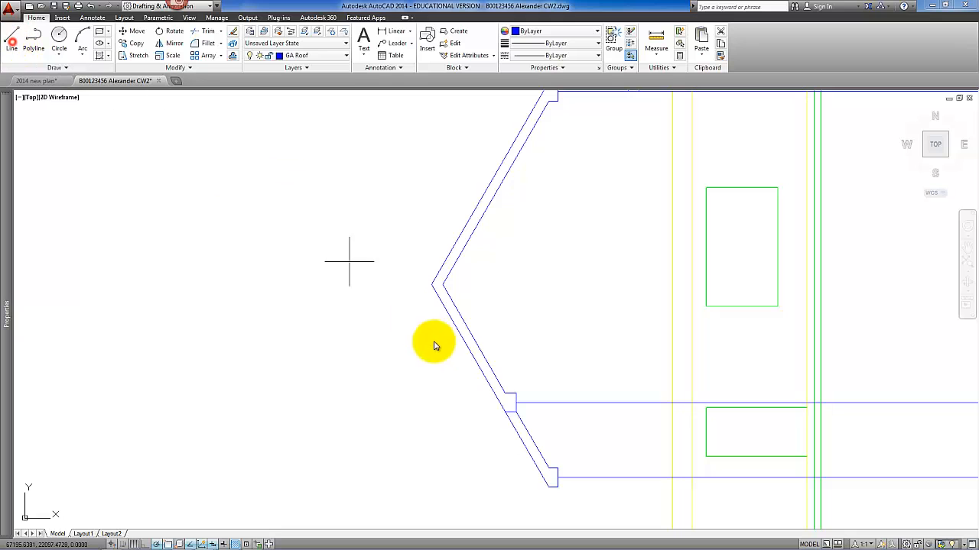
scroll(504, 416, "down", 7)
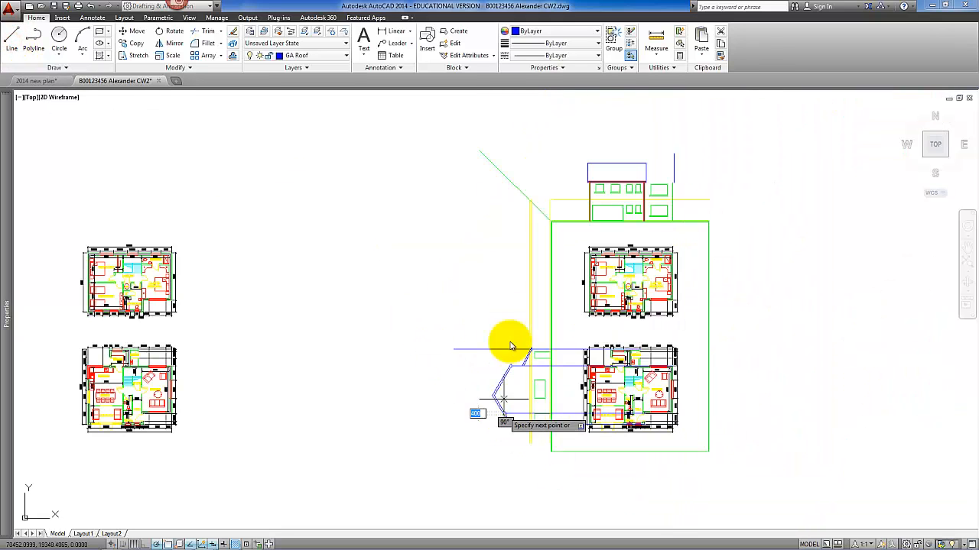
left_click(503, 157)
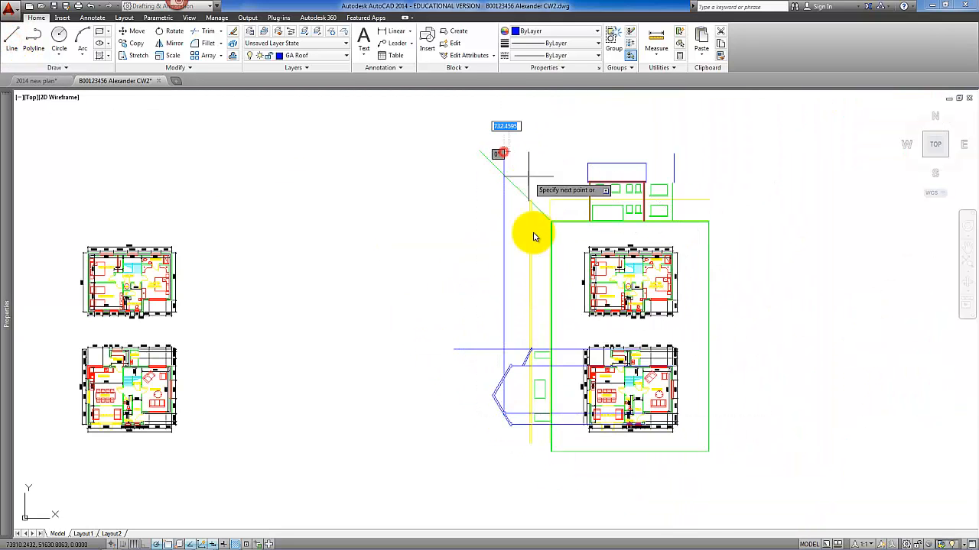
Copy the vertical projection line from the inner to the outer corner of the side elevation's stepped eaves.
key("Return")
scroll(505, 402, "up", 4)
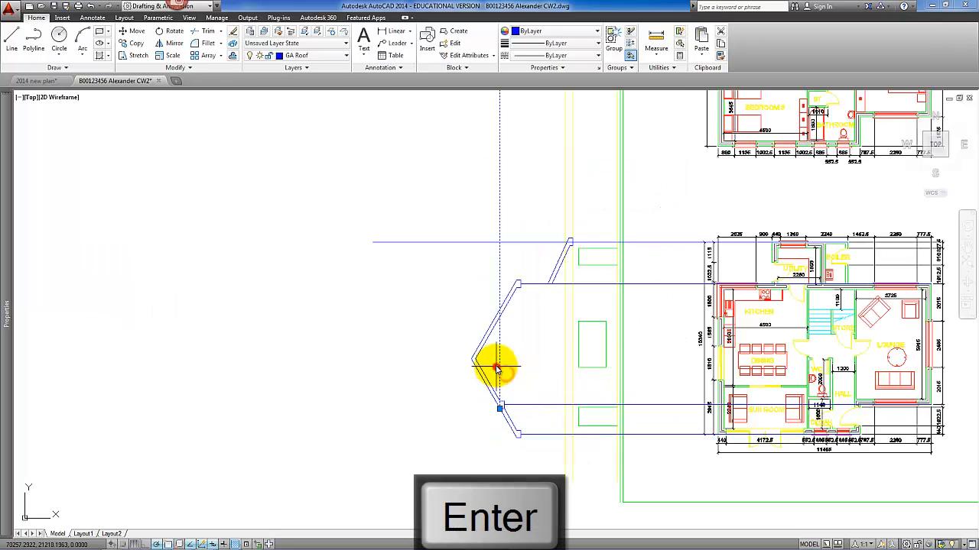
left_click(140, 44)
scroll(466, 435, "up", 5)
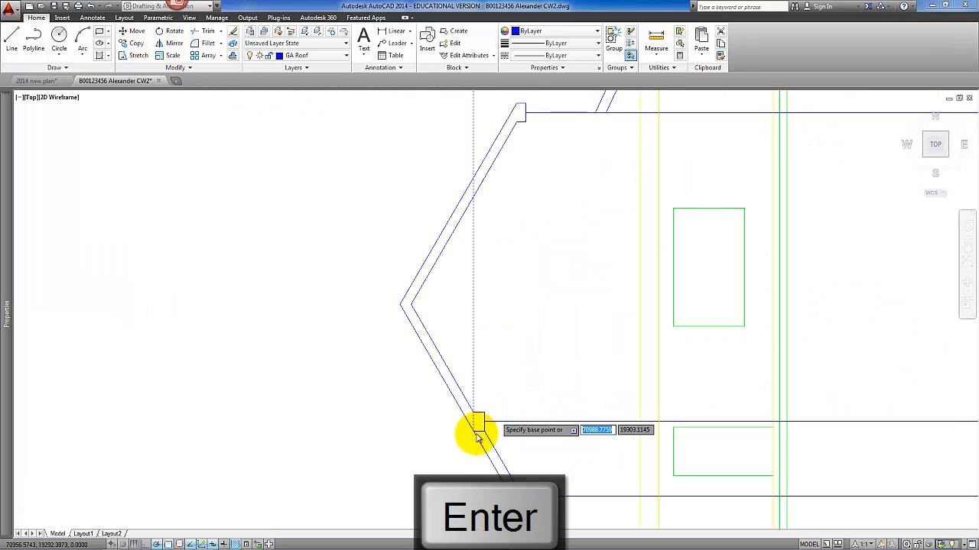
left_click(459, 440)
left_click(477, 440)
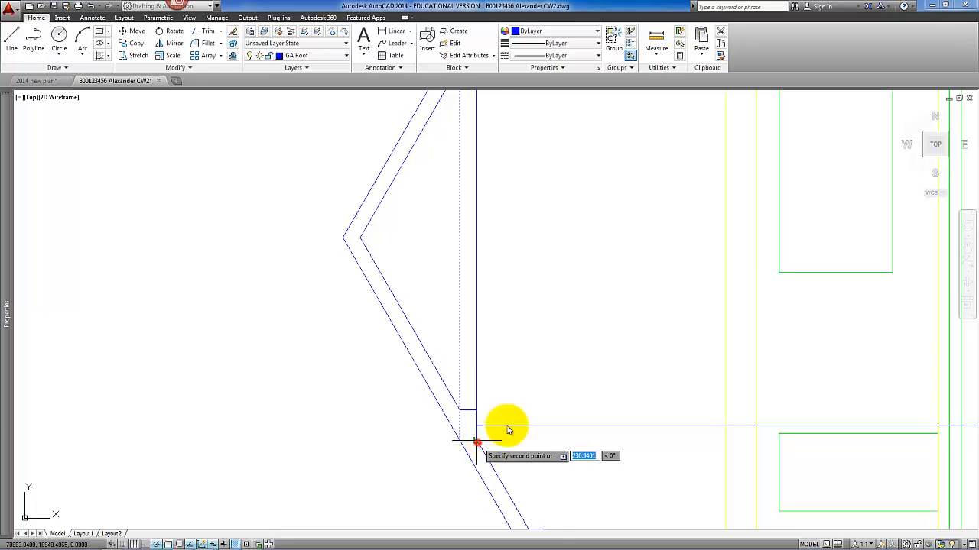
key("Return")
Mirror both vertical projection lines about the diagonal transfer line, keeping the source lines.
scroll(541, 381, "down", 4)
middle_click_drag(526, 391, 473, 471)
middle_click_drag(500, 223, 499, 389)
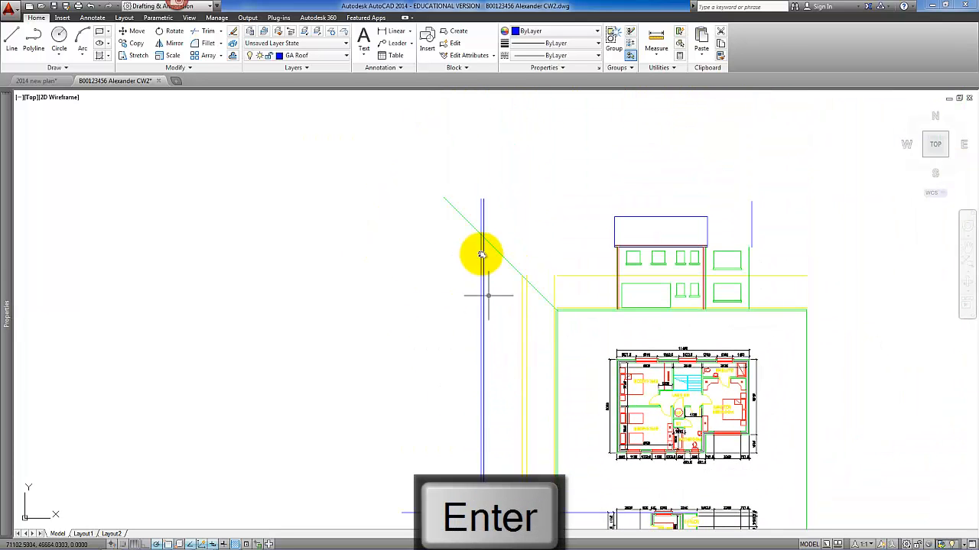
left_click(486, 280)
left_click(171, 44)
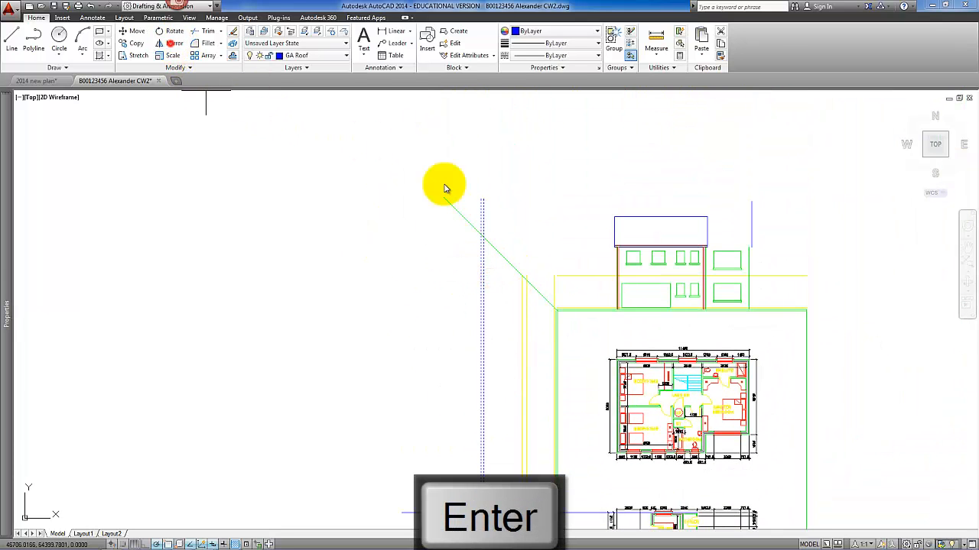
left_click(444, 199)
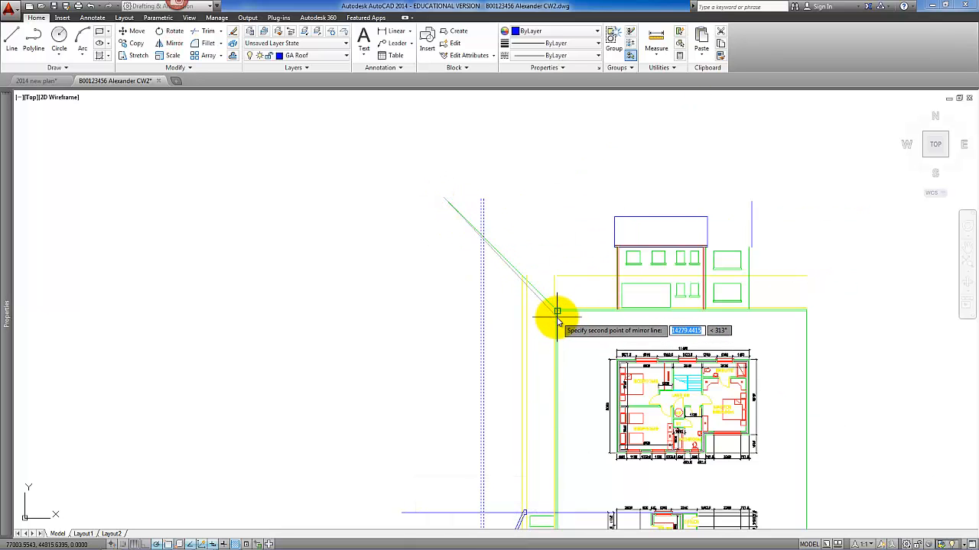
scroll(558, 315, "up", 4)
left_click(553, 312)
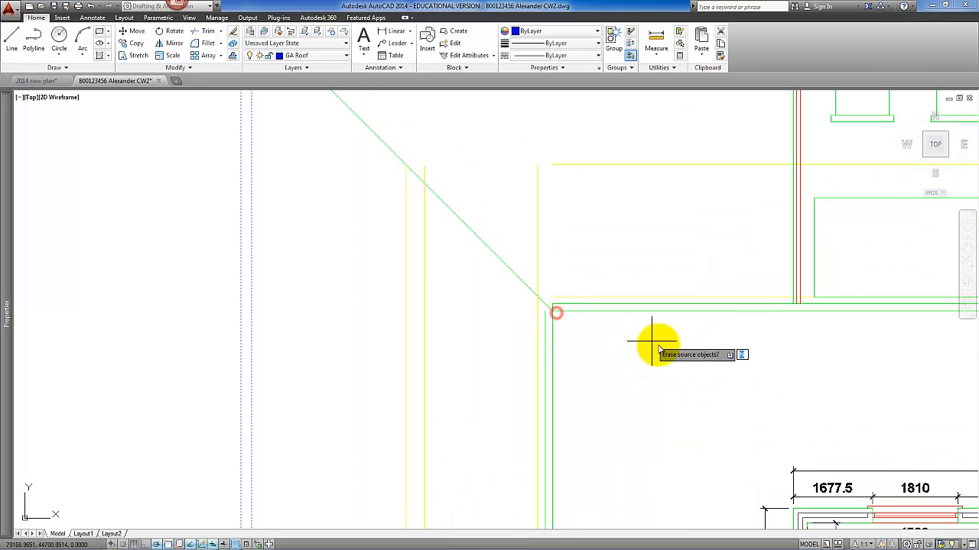
scroll(721, 367, "down", 5)
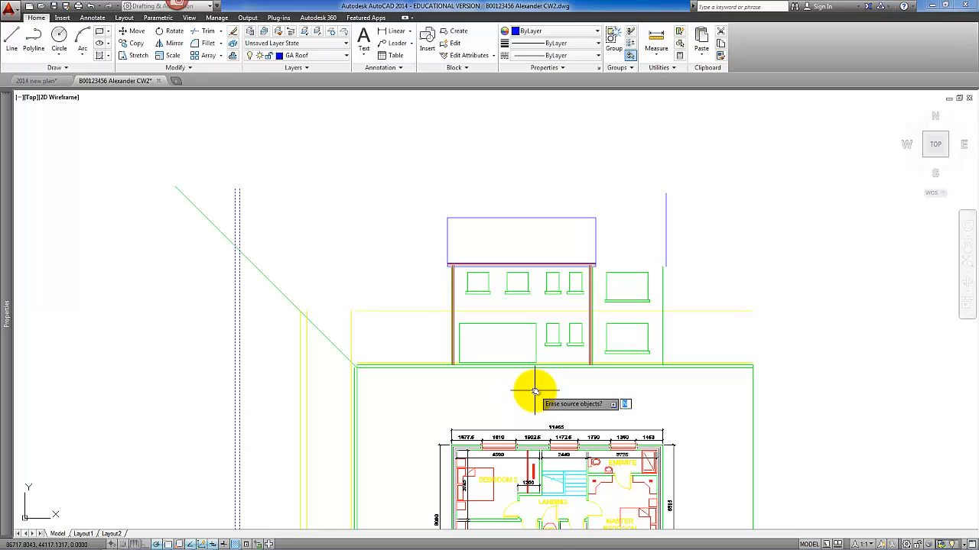
key("Return")
Trim the two projected eaves lines back to the main roof's end line so they no longer cross the main roof.
scroll(647, 234, "up", 4)
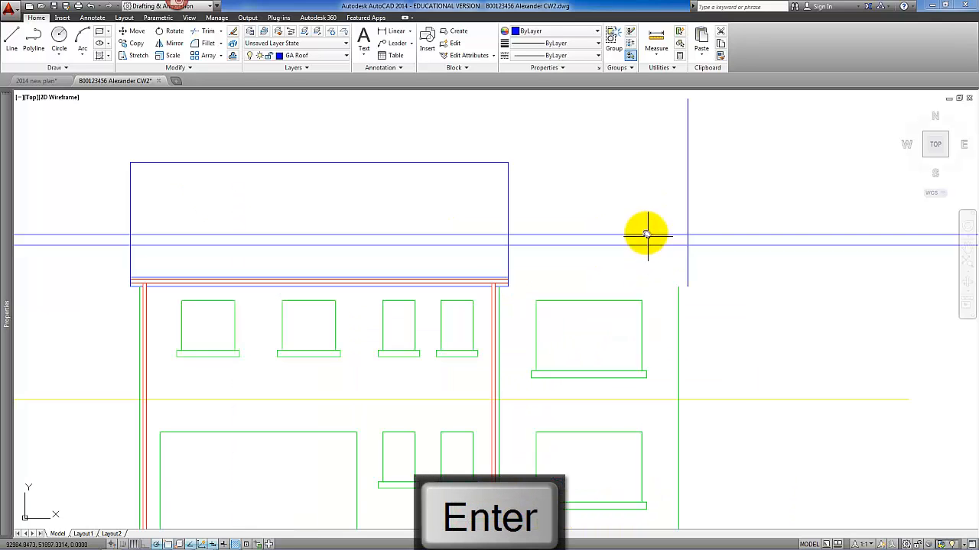
left_click(210, 36)
left_click(454, 278)
left_click(432, 271)
key("Return")
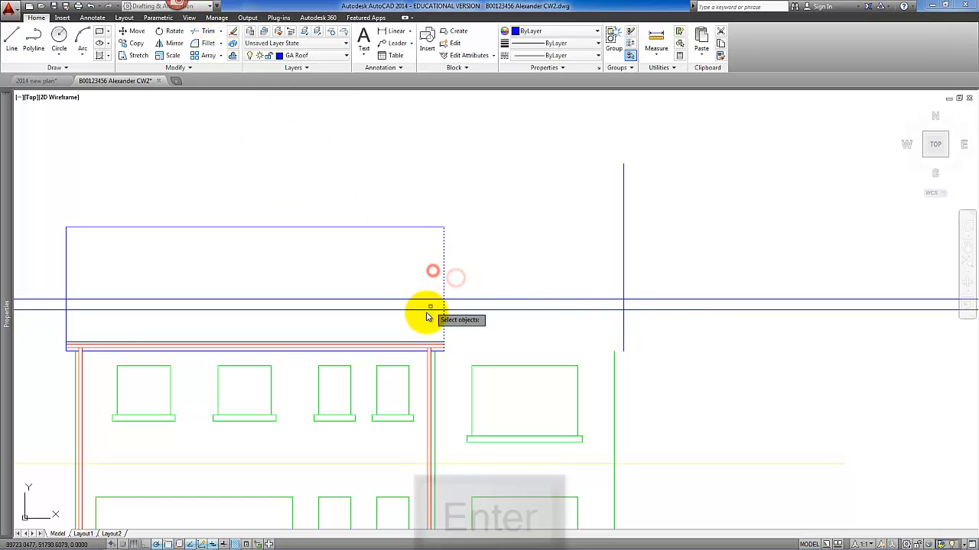
left_click(426, 315)
left_click(408, 285)
Trim the two projected eaves lines where they run past the extension roof's outer vertical edge.
left_click(645, 282)
left_click(602, 267)
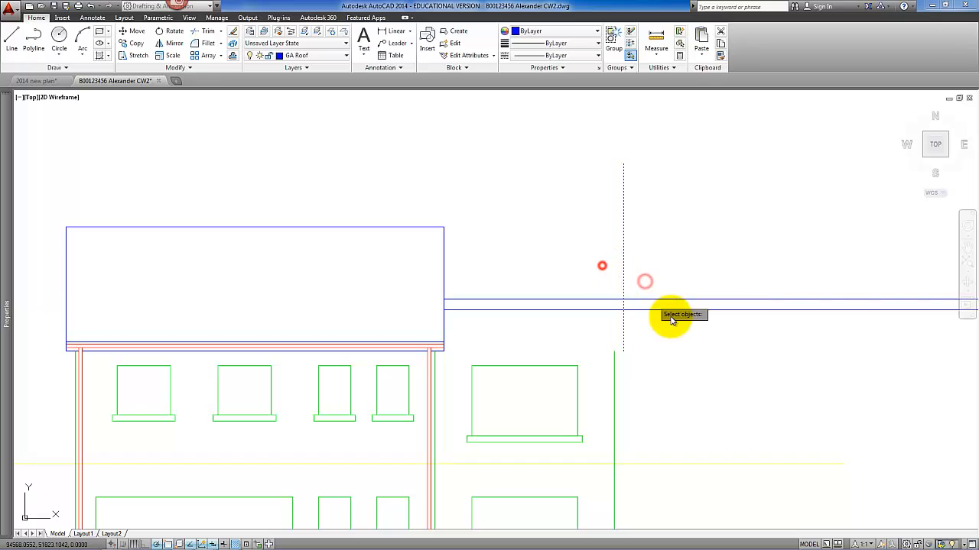
key("Return")
left_click(670, 317)
left_click(656, 279)
key("Return")
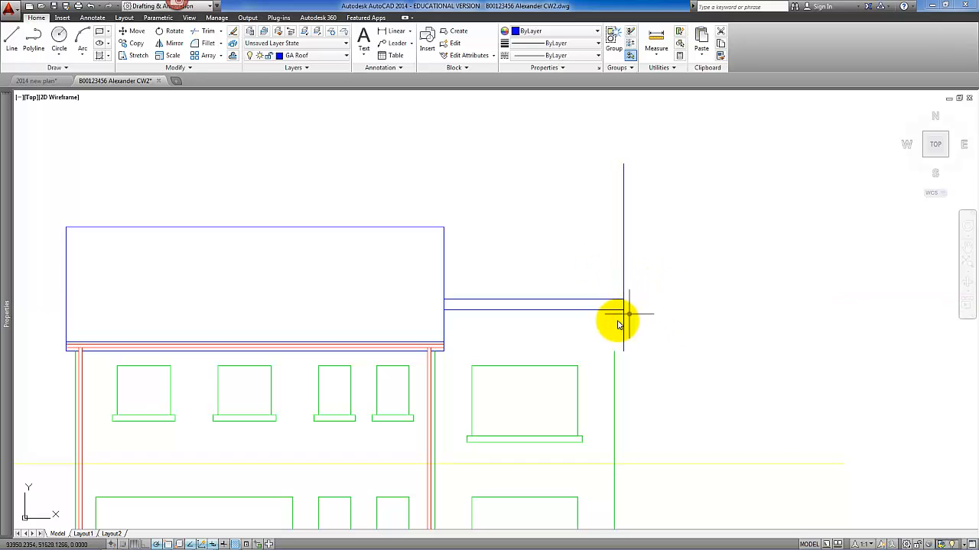
Trim the extension roof's outer vertical edge below the lower projected eaves line.
key("Return")
left_click(601, 305)
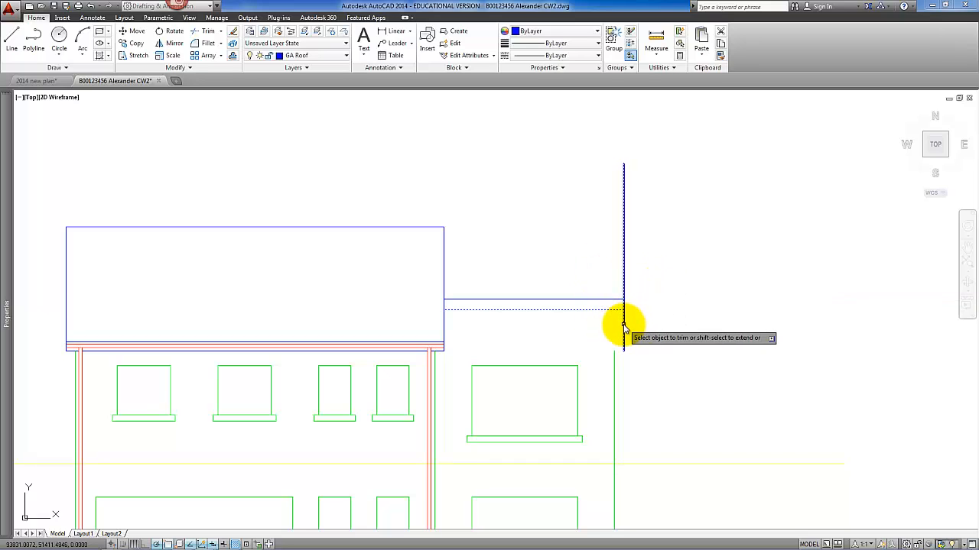
left_click(623, 326)
key("Return")
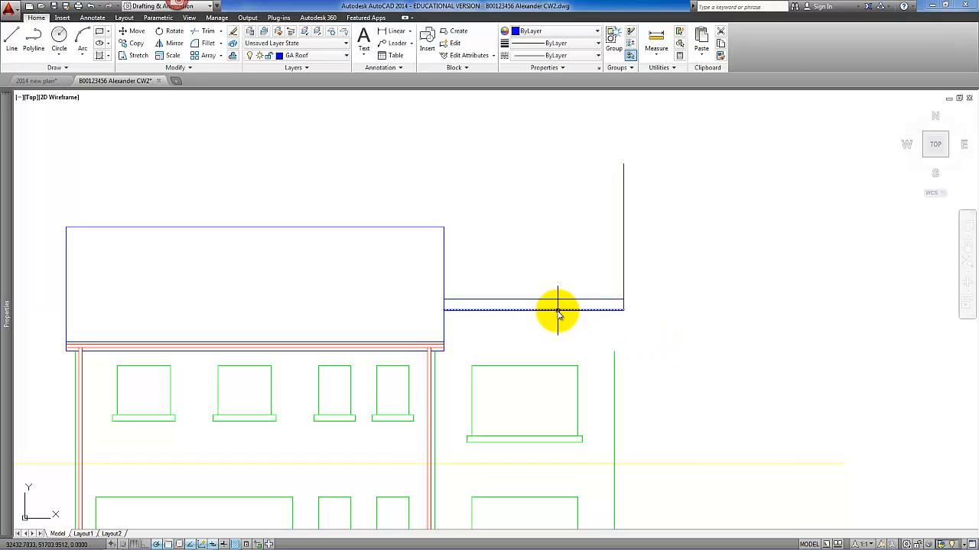
Fillet the upper projected eaves line with the main roof's end line, and the ridge line with the extension's outer roof edge.
left_click(205, 44)
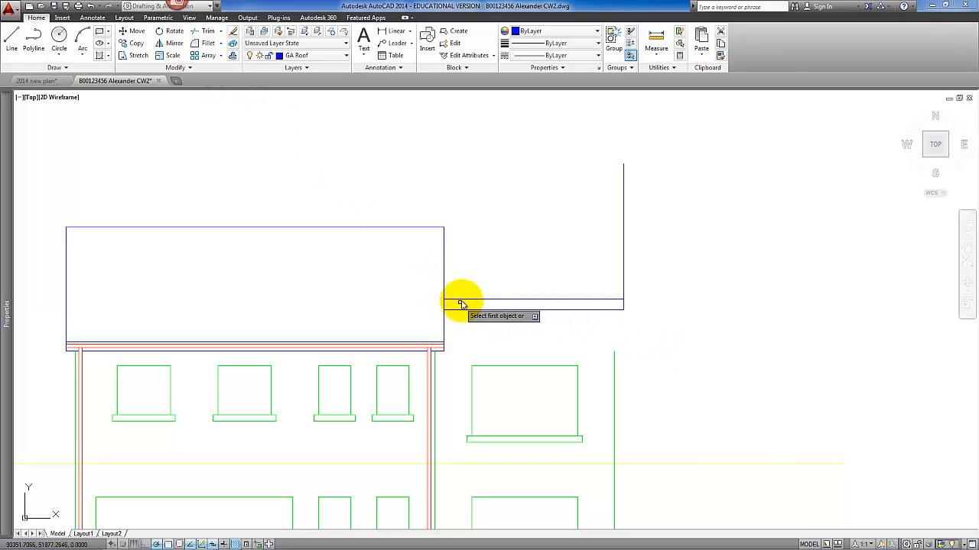
left_click(451, 304)
left_click(445, 306)
key("Return")
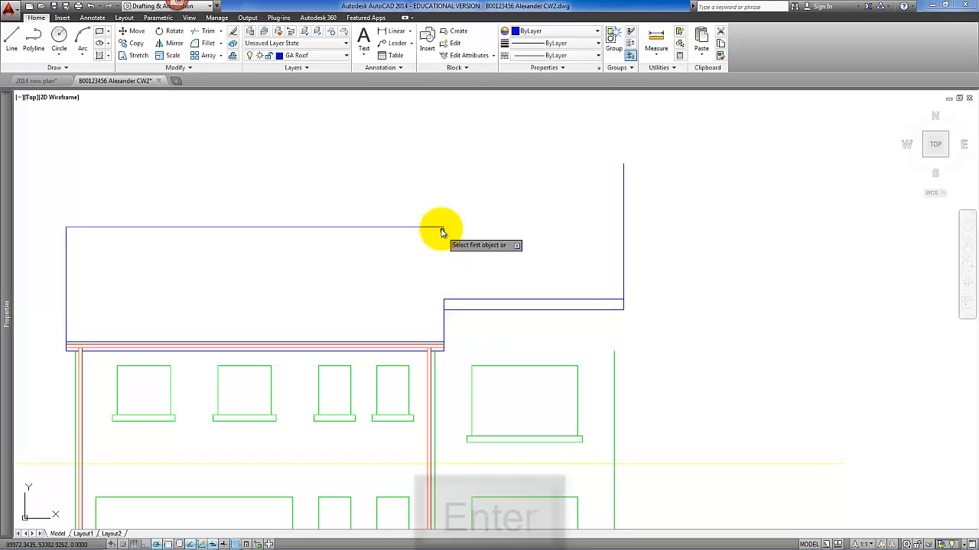
left_click(439, 227)
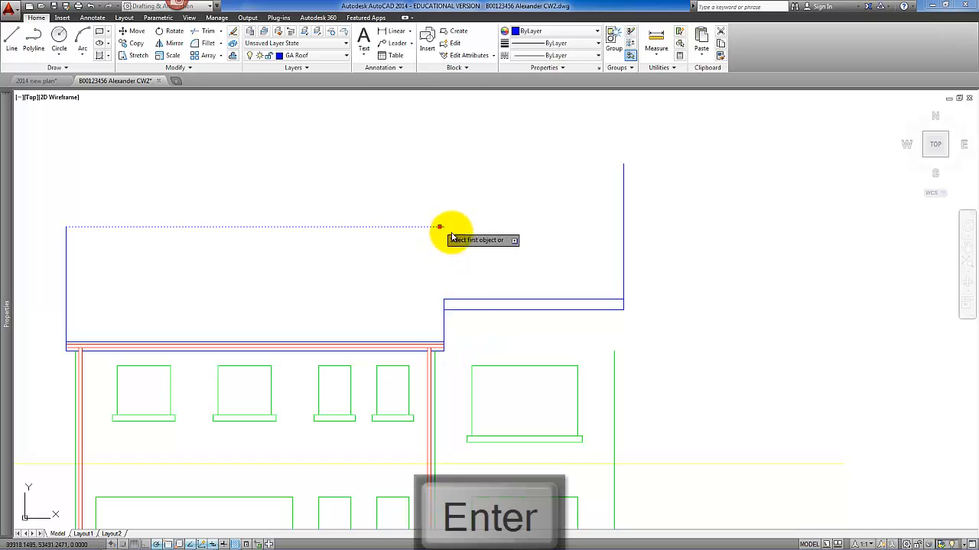
left_click(624, 277)
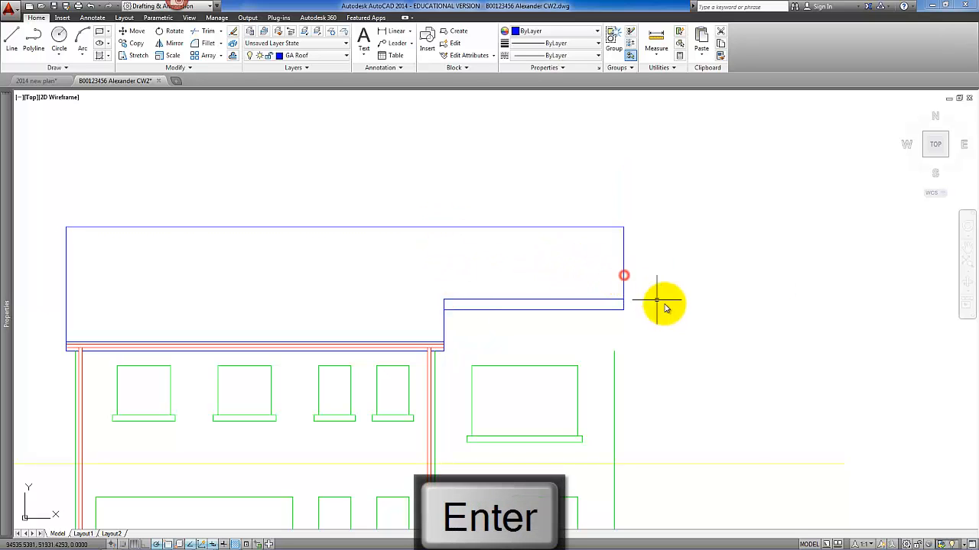
Extend the extension's outer wall line up to the underside of its eaves.
left_click(220, 31)
left_click(214, 60)
left_click(588, 310)
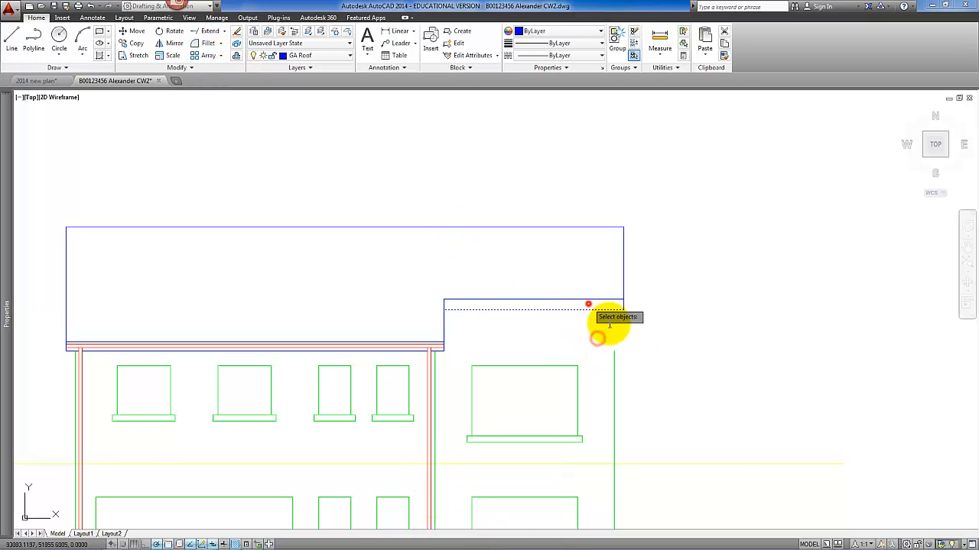
key("Return")
left_click(615, 353)
key("Return")
Try to copy the main roof's red gutter and downpipe lines to the extension's eaves, then undo and cancel the copy.
scroll(545, 294, "down", 5)
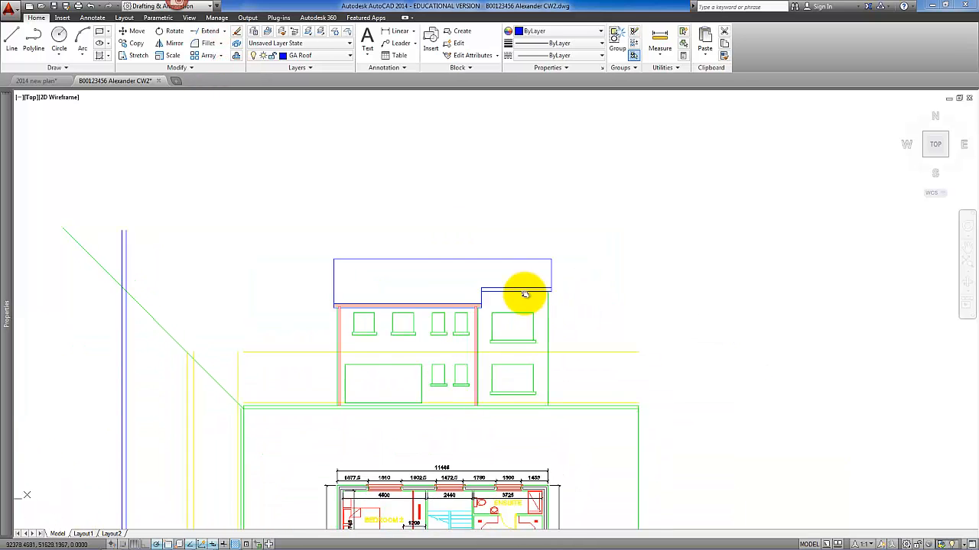
scroll(494, 308, "up", 5)
scroll(455, 315, "up", 2)
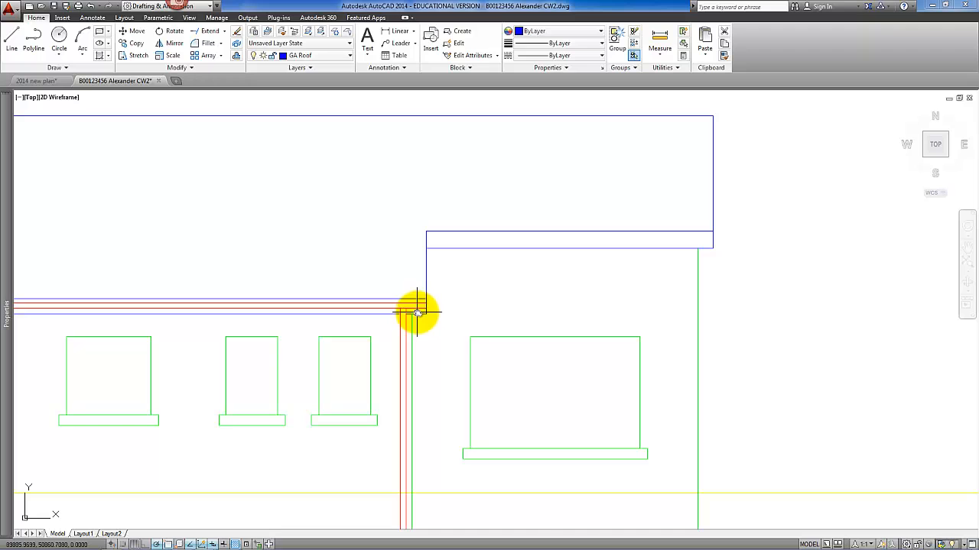
scroll(416, 312, "up", 2)
left_click(359, 286)
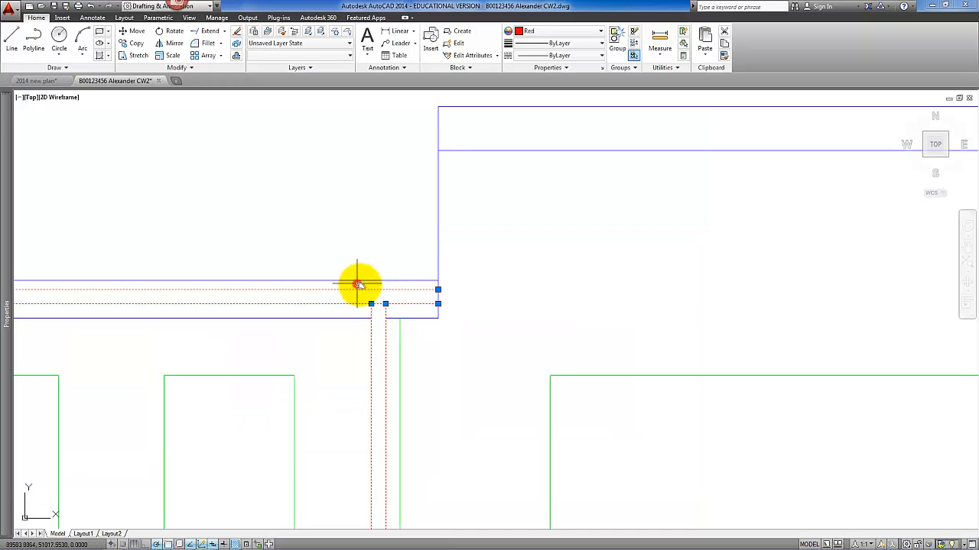
left_click(137, 45)
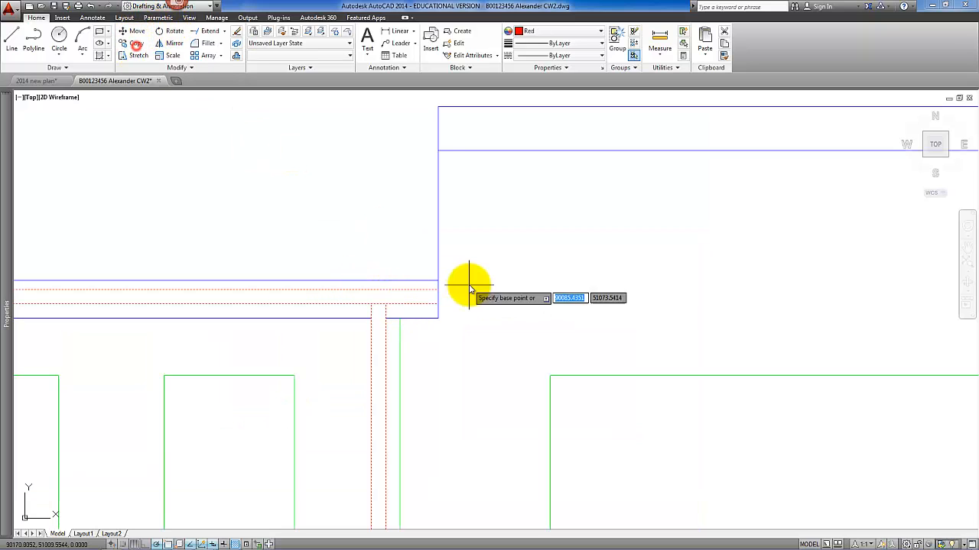
scroll(505, 274, "down", 2)
middle_click_drag(601, 278, 446, 317)
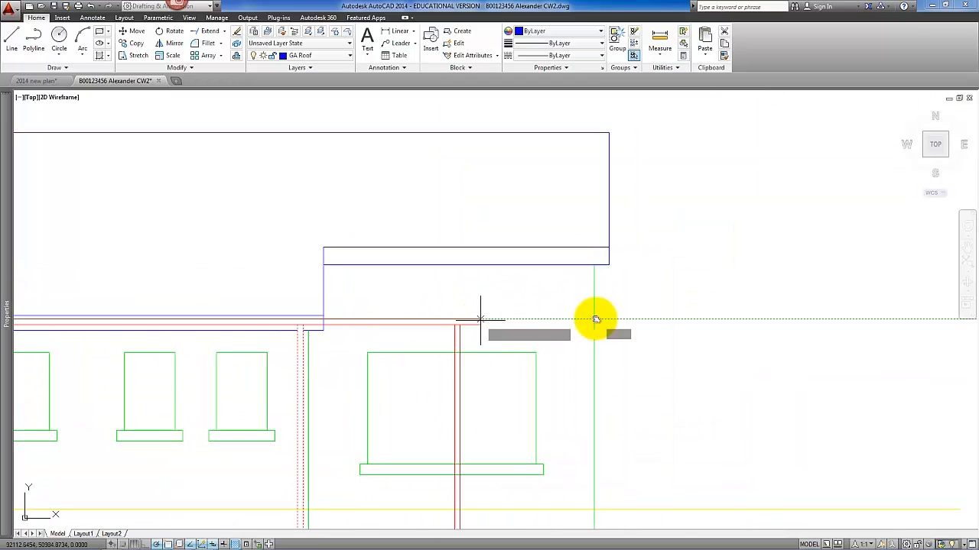
scroll(622, 255, "up", 1)
left_click(600, 245)
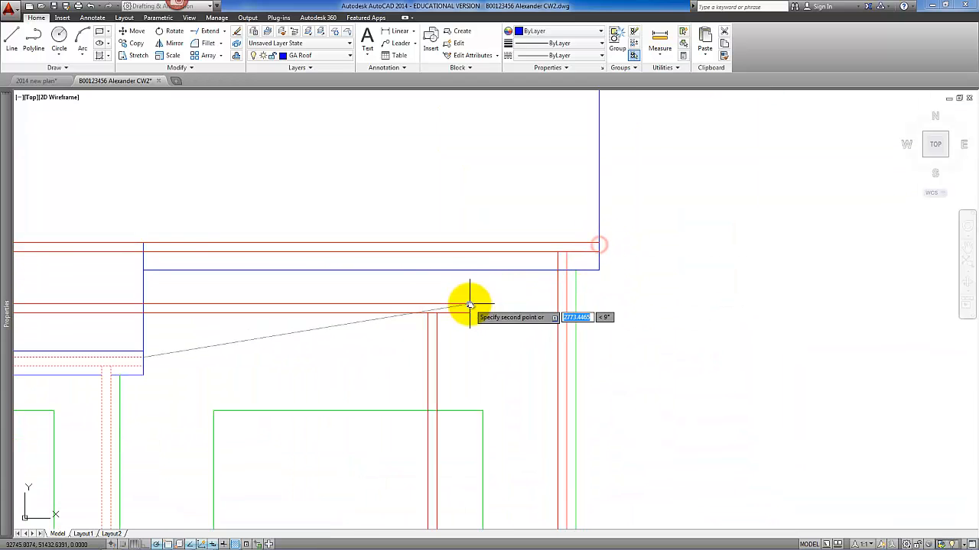
key("ctrl+z")
key("ctrl+z")
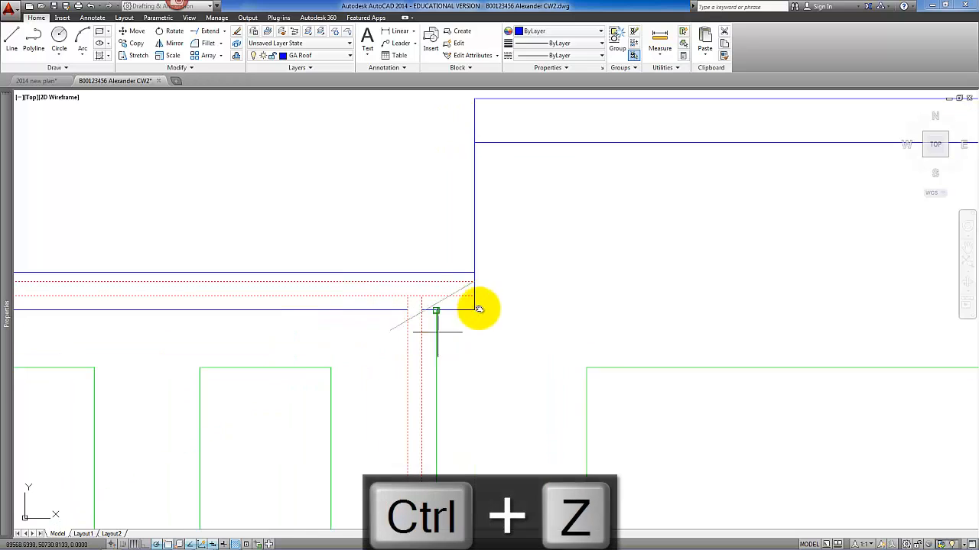
key("Escape")
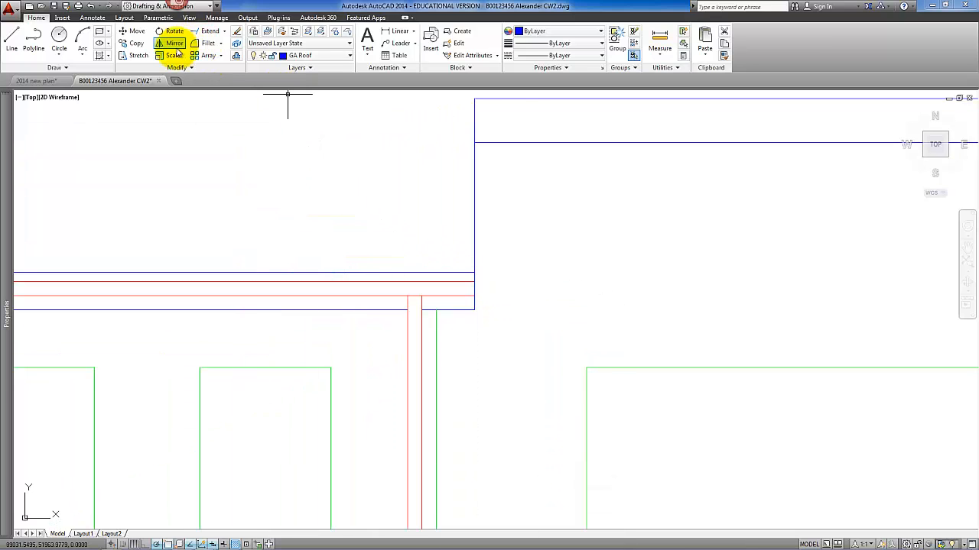
Copy the red gutter and downpipe lines from the main roof's lower eaves corner to the extension eaves' outer lower corner.
left_click(393, 277)
key("Return")
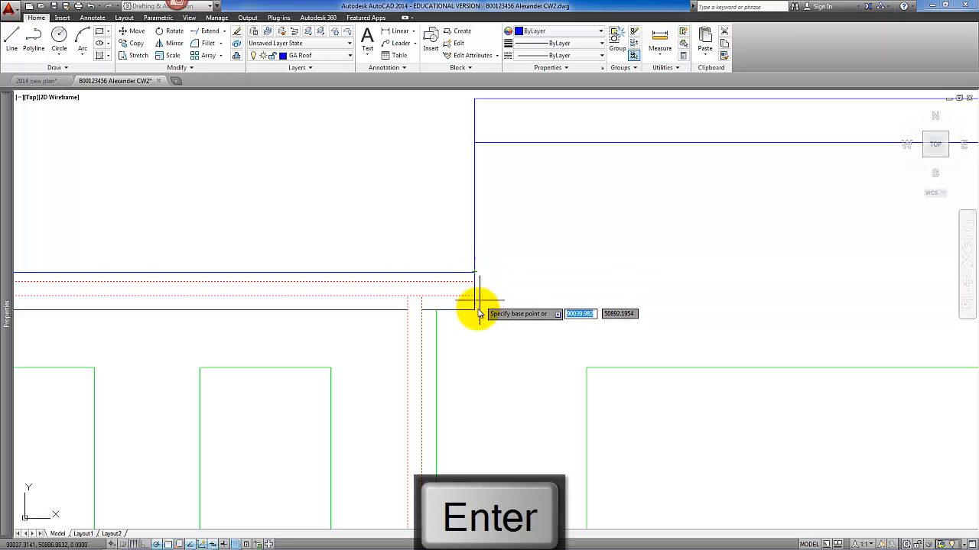
left_click(474, 311)
scroll(474, 312, "down", 2)
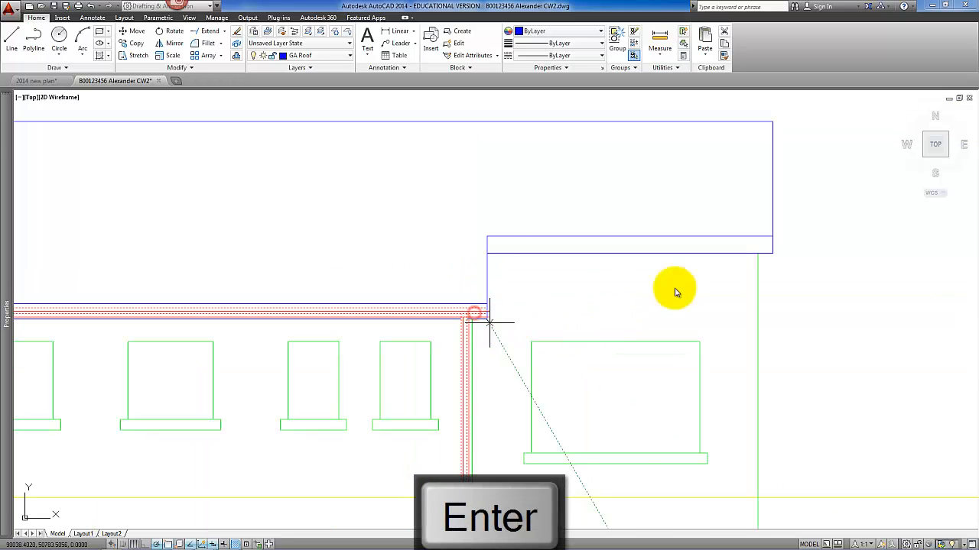
left_click(774, 254)
key("Return")
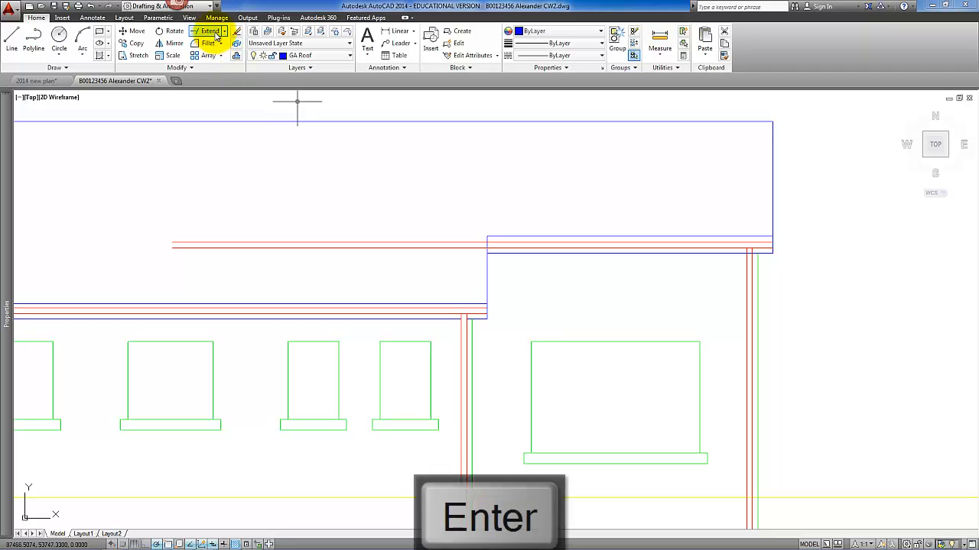
Trim the copied gutter lines where they run across the main roof, cutting at the eaves' vertical step line.
left_click(224, 31)
left_click(214, 49)
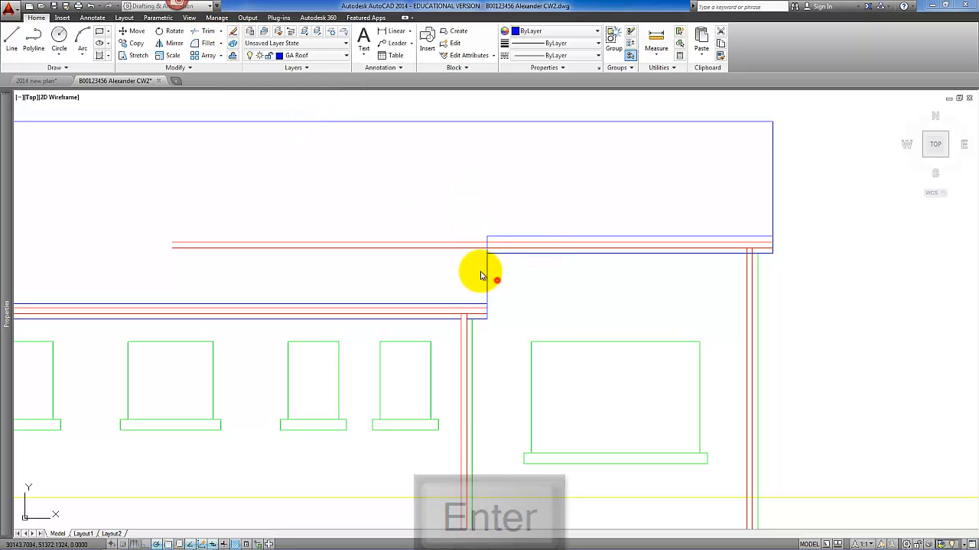
key("Return")
left_click(466, 270)
left_click(445, 235)
key("Return")
Trim the extension's lower eaves line between the two copied downpipe lines.
key("Return")
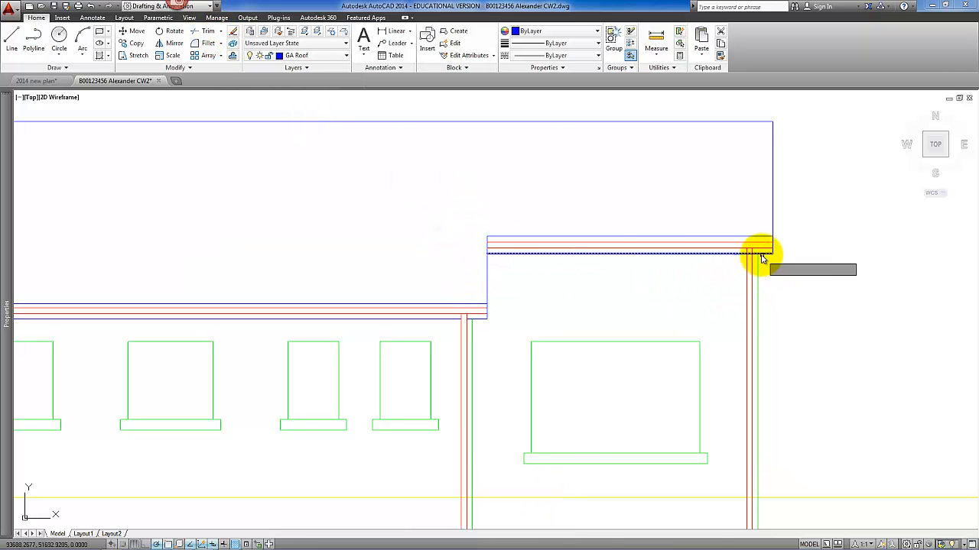
scroll(761, 255, "up", 3)
left_click(734, 259)
left_click(686, 242)
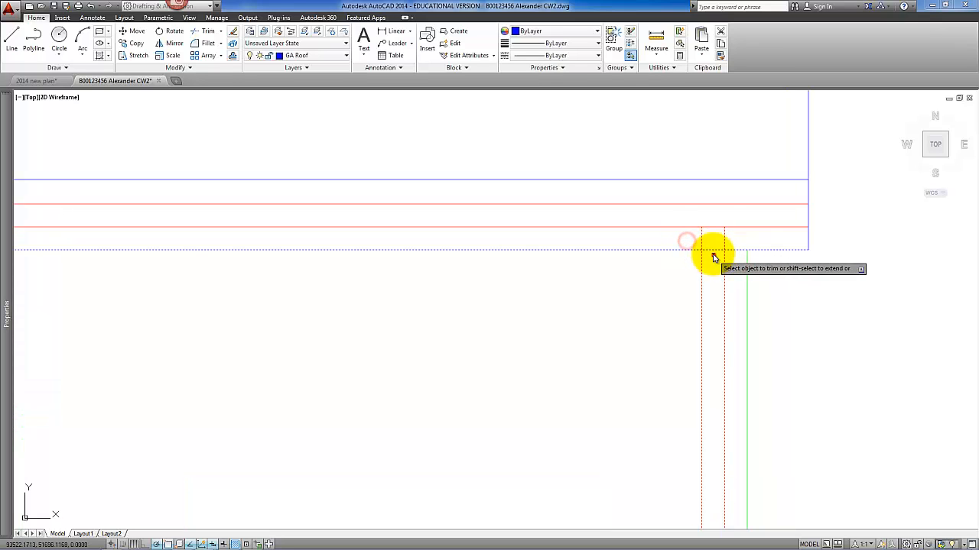
left_click(704, 242)
scroll(693, 262, "down", 6)
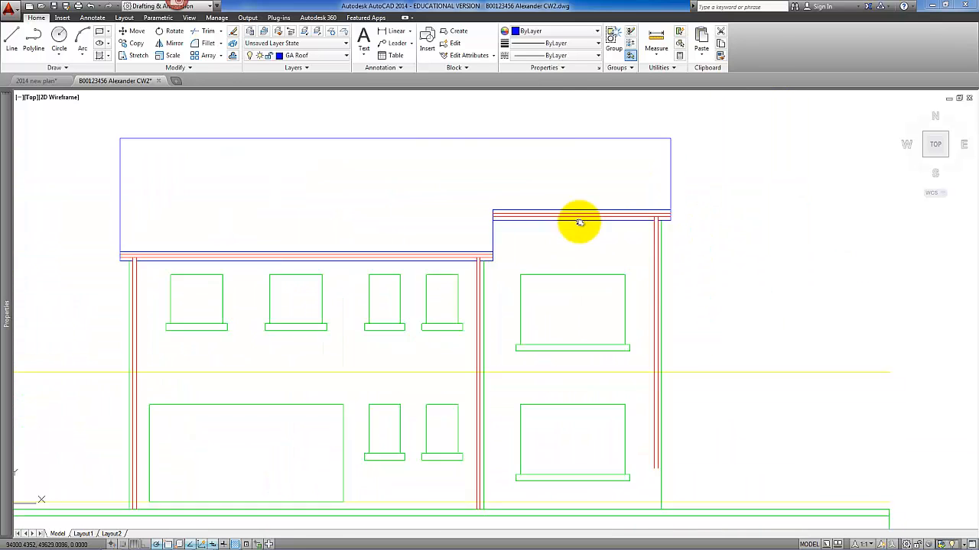
middle_click_drag(579, 223, 484, 129)
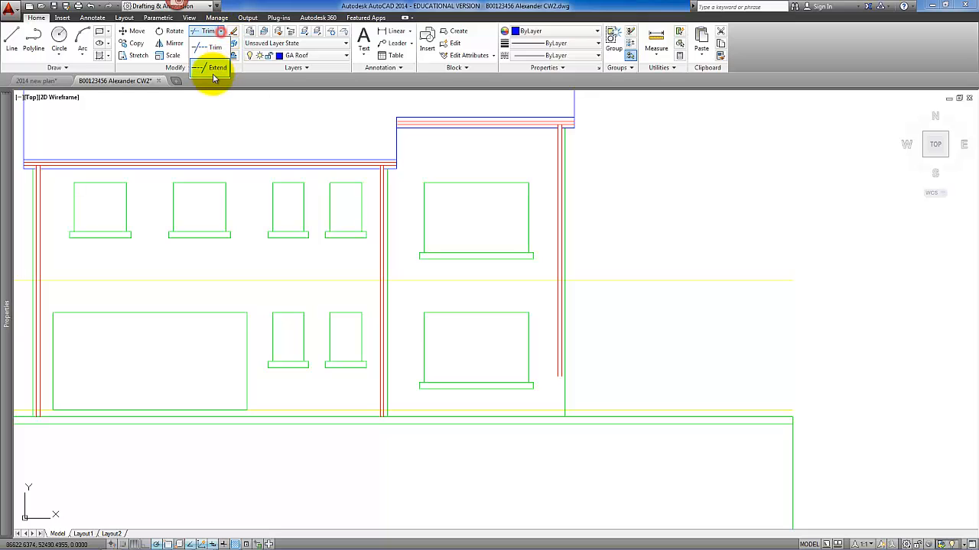
Extend the extension's two red downpipe lines down to the ground line.
left_click(213, 73)
scroll(578, 427, "up", 4)
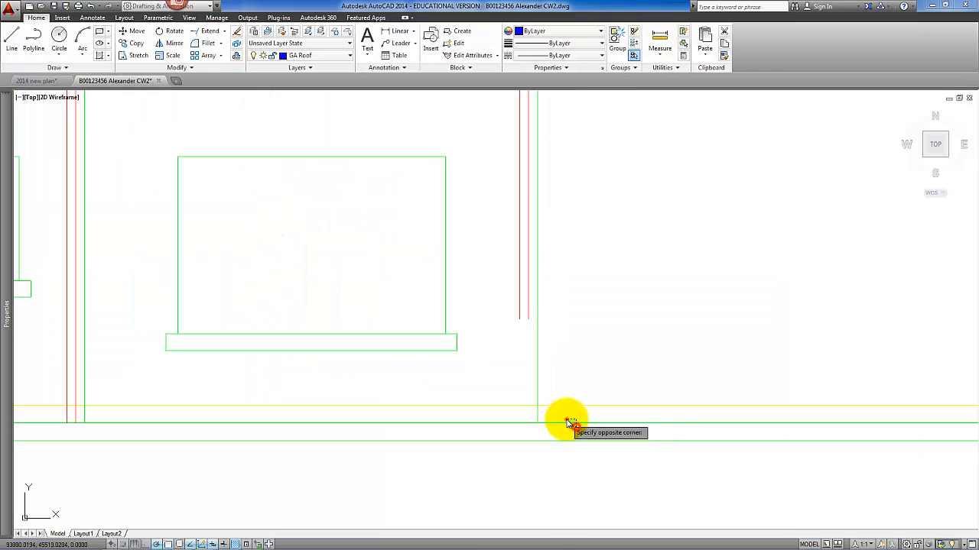
left_click(567, 420)
key("Return")
left_click(530, 327)
left_click(506, 305)
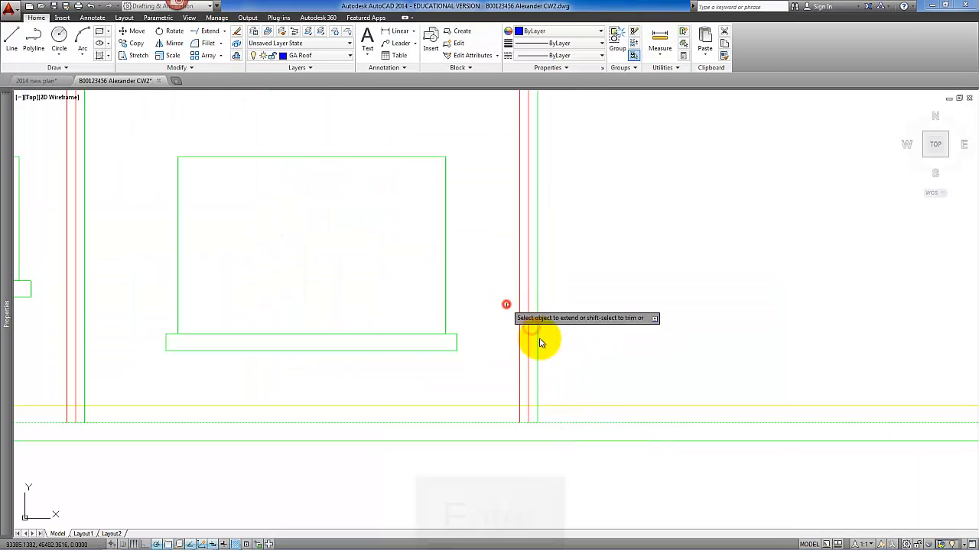
Look over the finished elevation together with the floor plans and the other projected elevations.
scroll(539, 341, "down", 5)
mouse_move(563, 350)
middle_mouse_down()
mouse_move(617, 420)
mouse_move(562, 388)
middle_mouse_up()
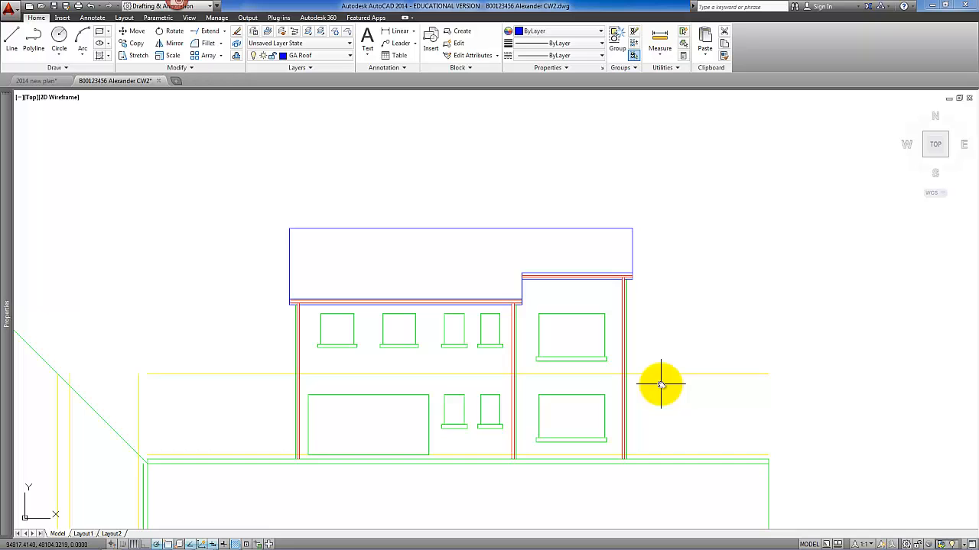
scroll(677, 399, "down", 2)
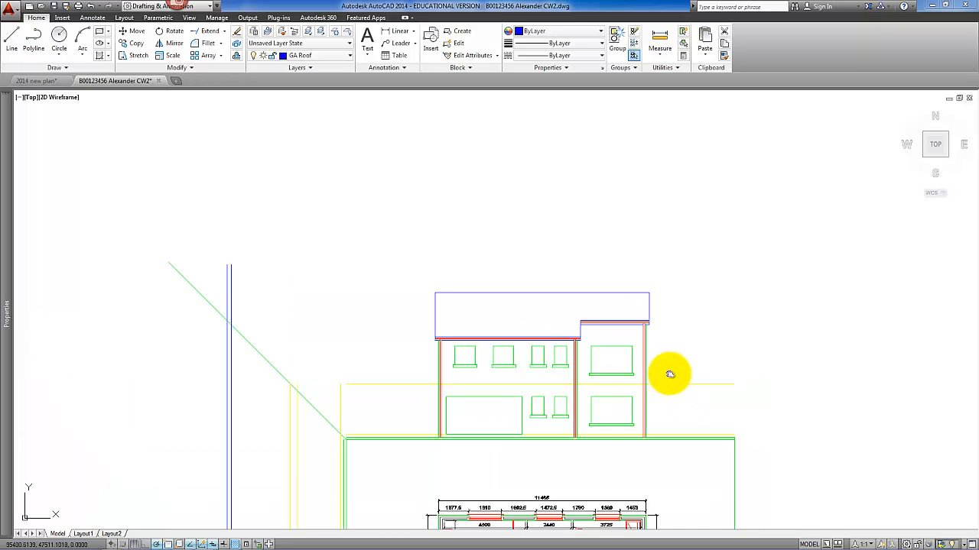
middle_click_drag(670, 374, 627, 223)
scroll(626, 231, "down", 3)
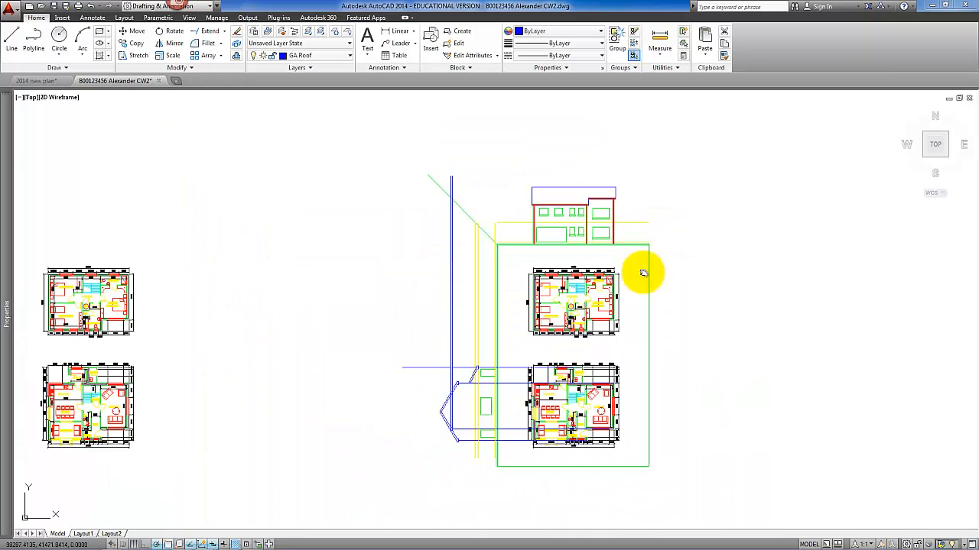
middle_click_drag(643, 273, 540, 258)
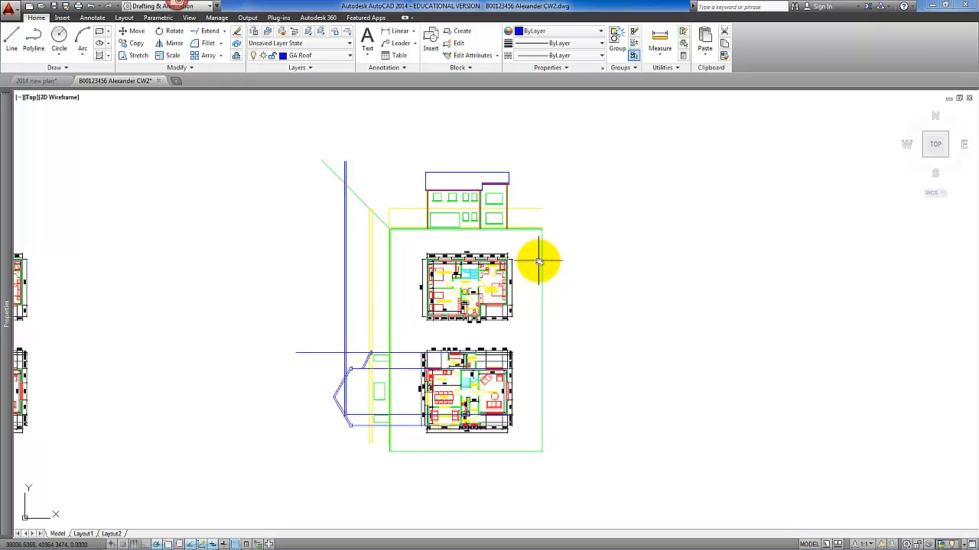
middle_click_drag(583, 290, 528, 268)
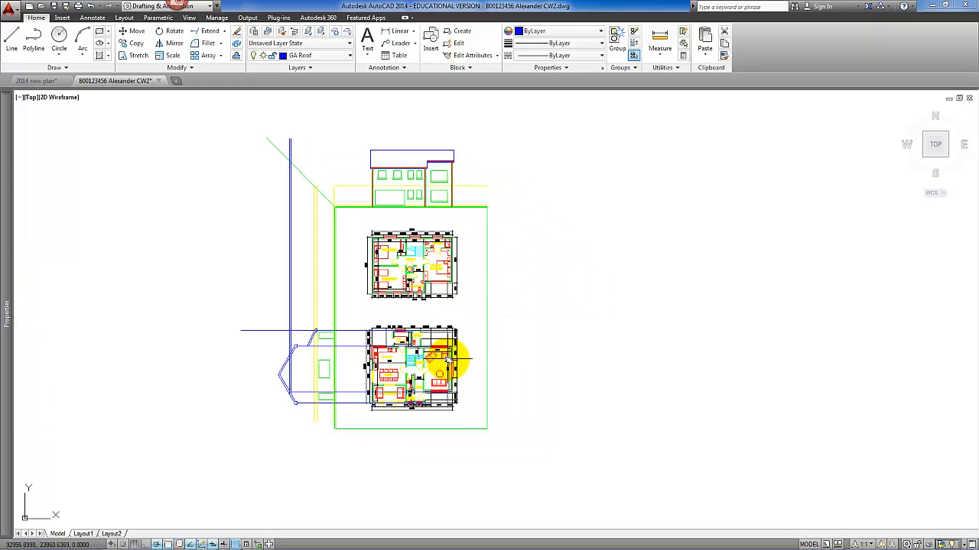
left_click(364, 386)
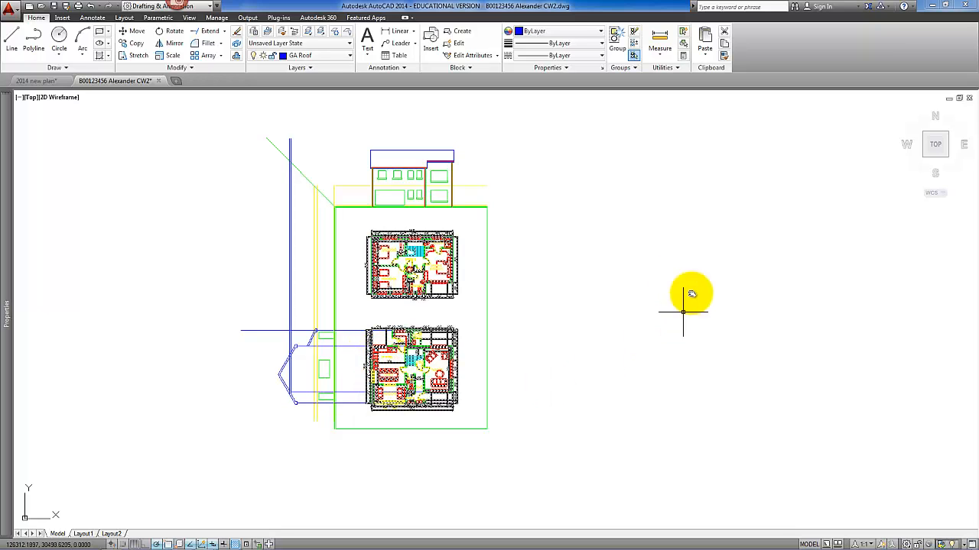
key("Escape")
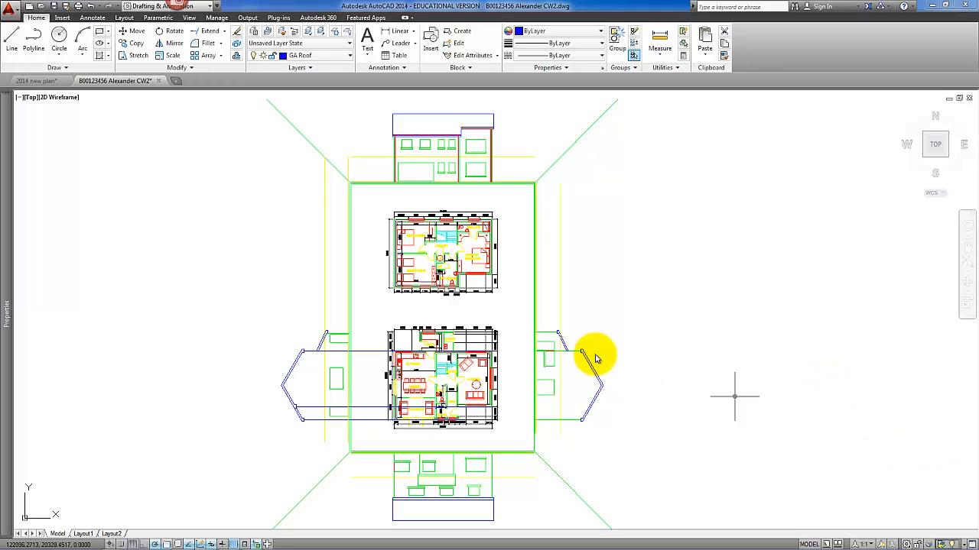
left_click(324, 328)
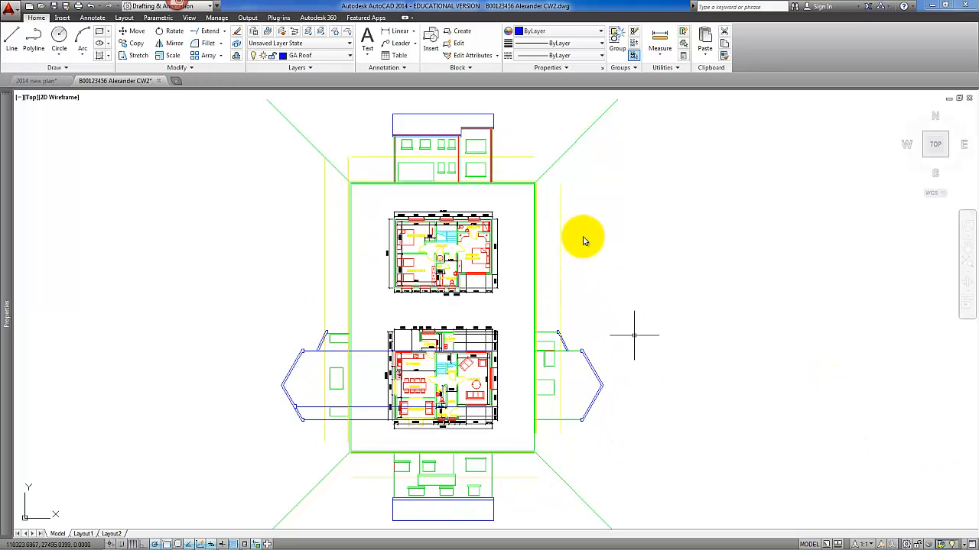
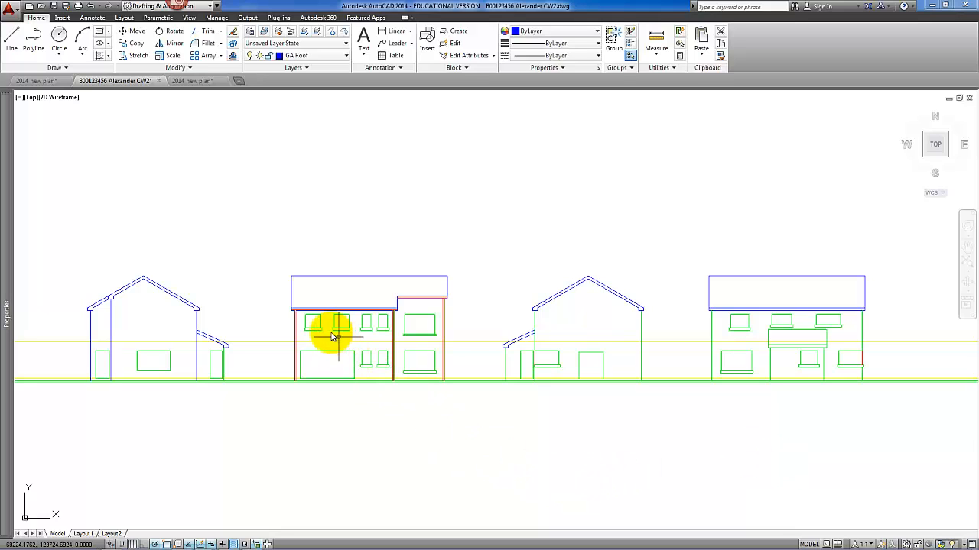
Make GA Windows the current layer for detailing the windows of the second elevation in the row.
scroll(321, 328, "up", 4)
scroll(304, 330, "up", 2)
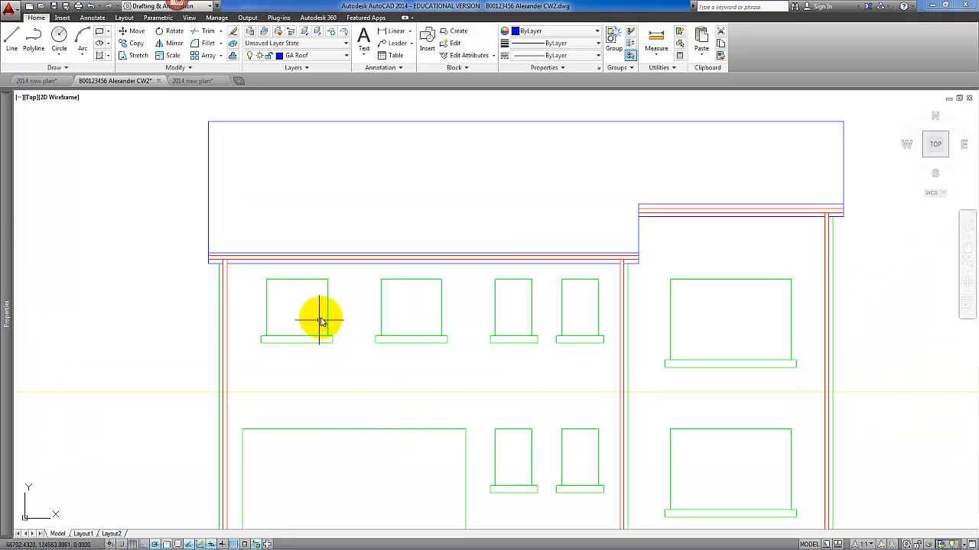
left_click(347, 57)
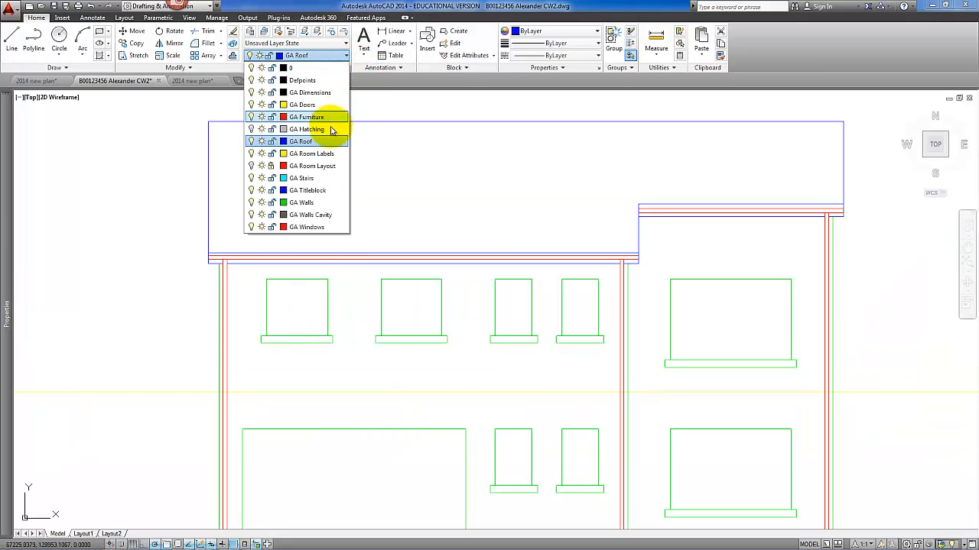
left_click(314, 227)
Offset the leftmost upper-floor window's two sides, head and sill line 50 mm inwards to outline its frame.
scroll(291, 308, "up", 2)
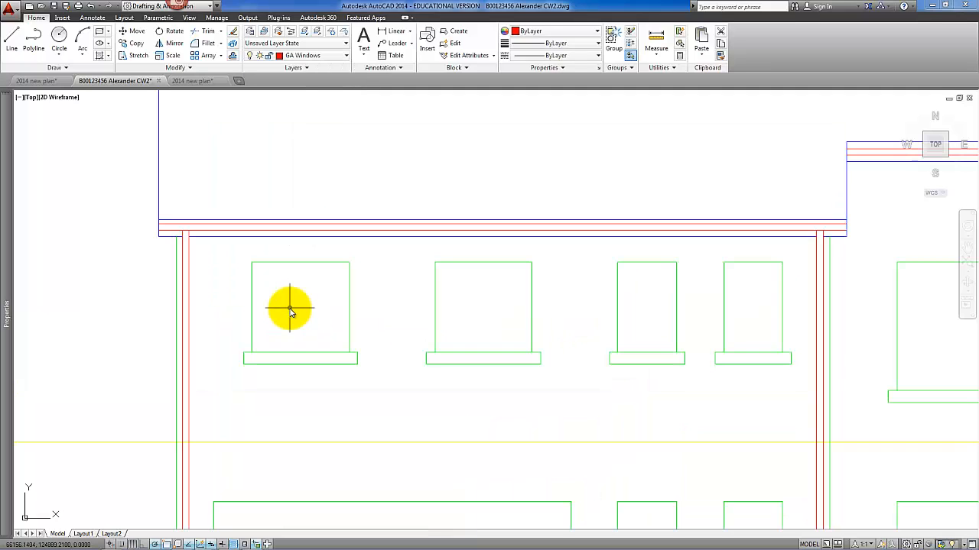
scroll(295, 314, "up", 2)
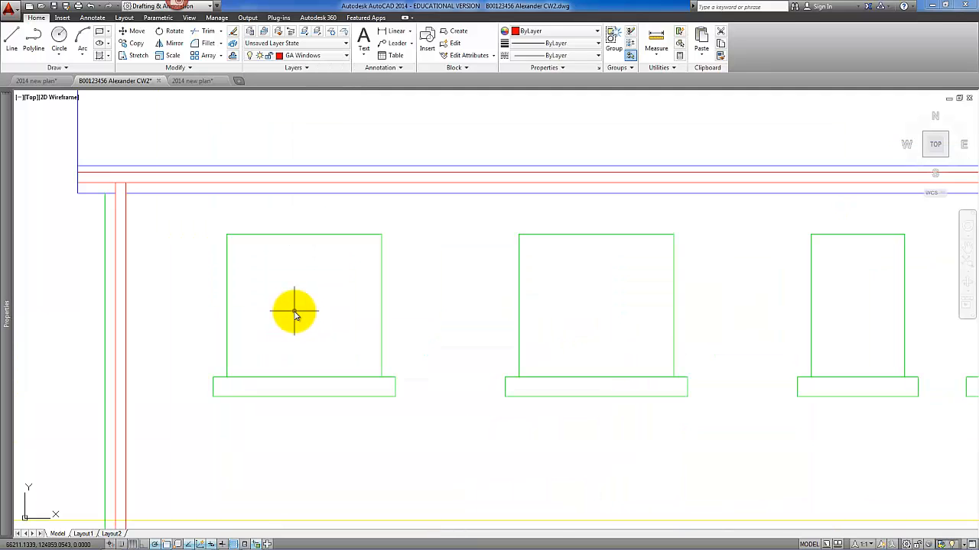
scroll(303, 310, "up", 2)
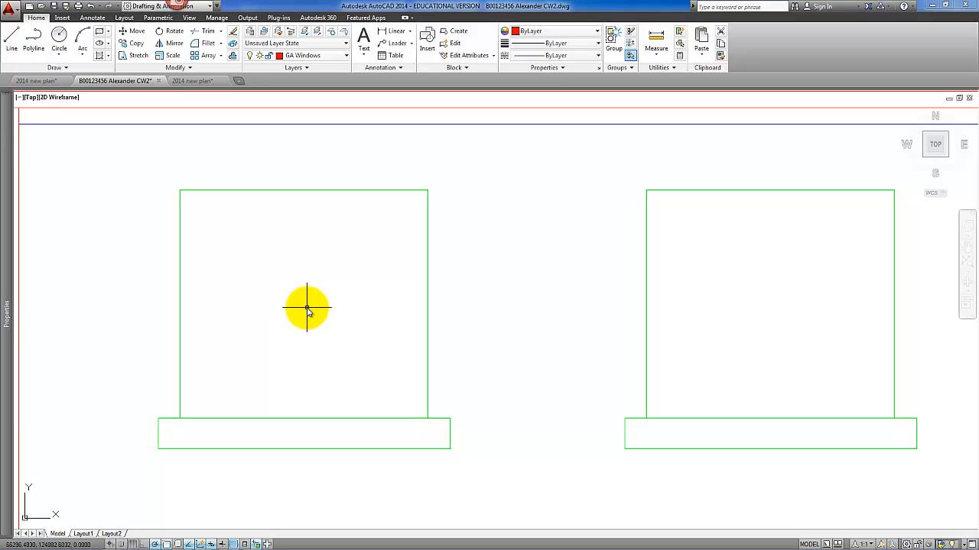
left_click(233, 57)
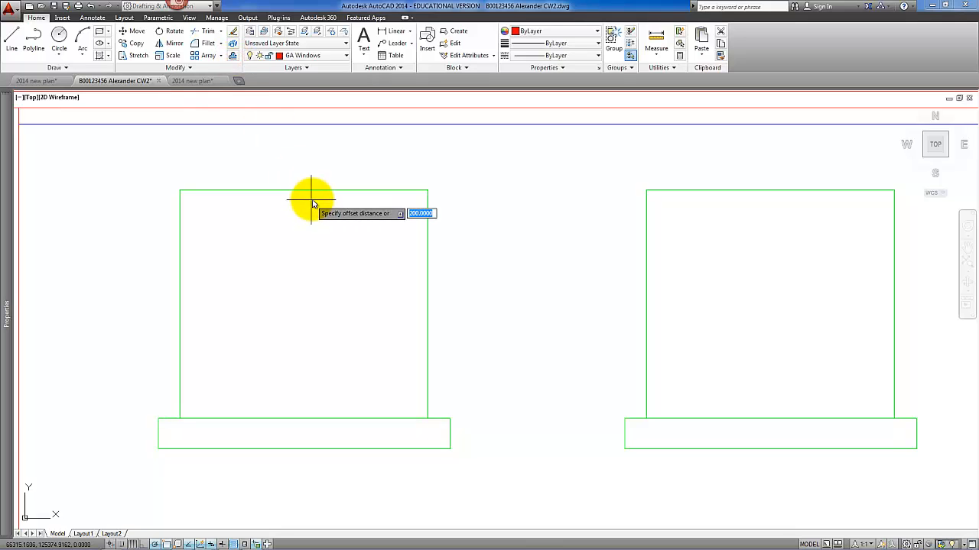
type("50")
key("Return")
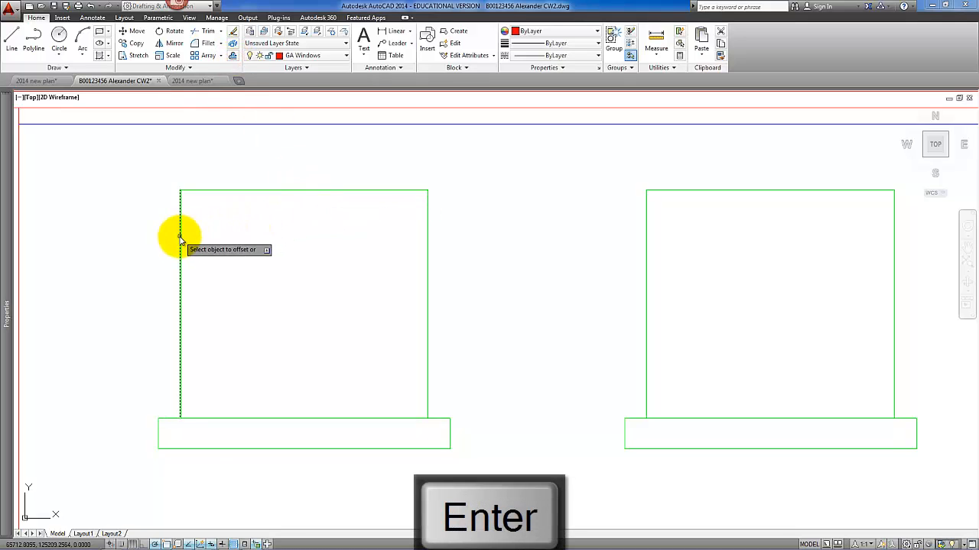
left_click(181, 239)
left_click(299, 242)
left_click(318, 190)
left_click(344, 253)
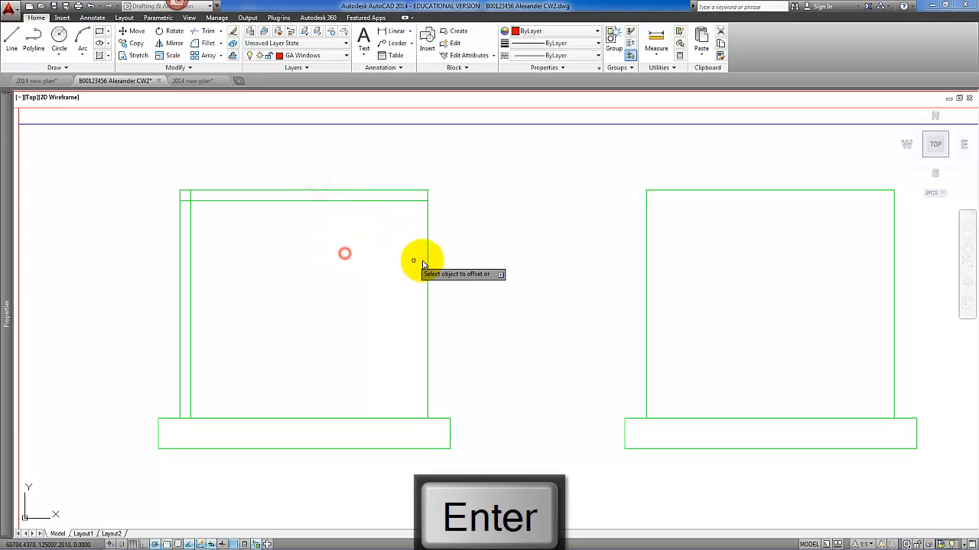
left_click(427, 261)
left_click(362, 260)
left_click(378, 420)
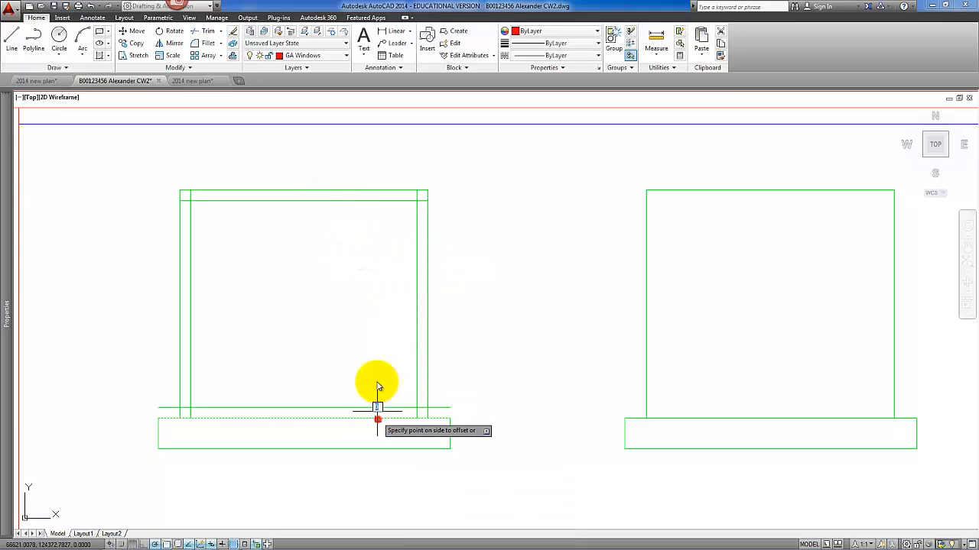
left_click(376, 371)
key("Return")
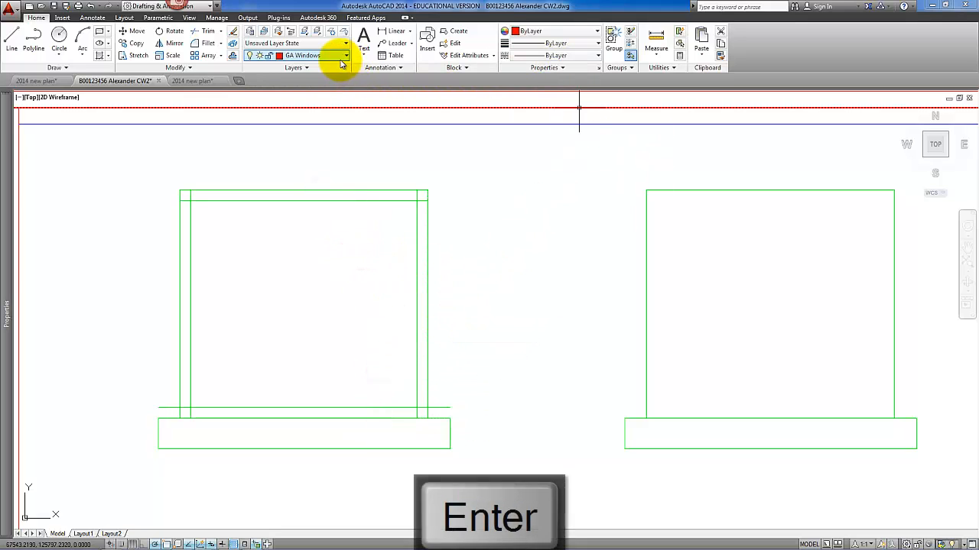
Move the window's inner right and top frame lines to the GA Windows layer.
left_click(419, 216)
left_click(411, 199)
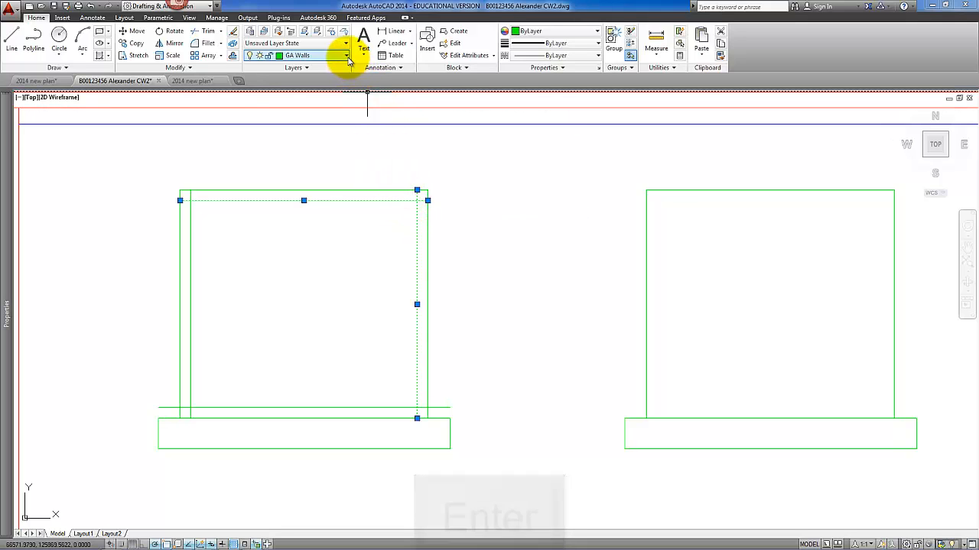
left_click(346, 56)
left_click(328, 227)
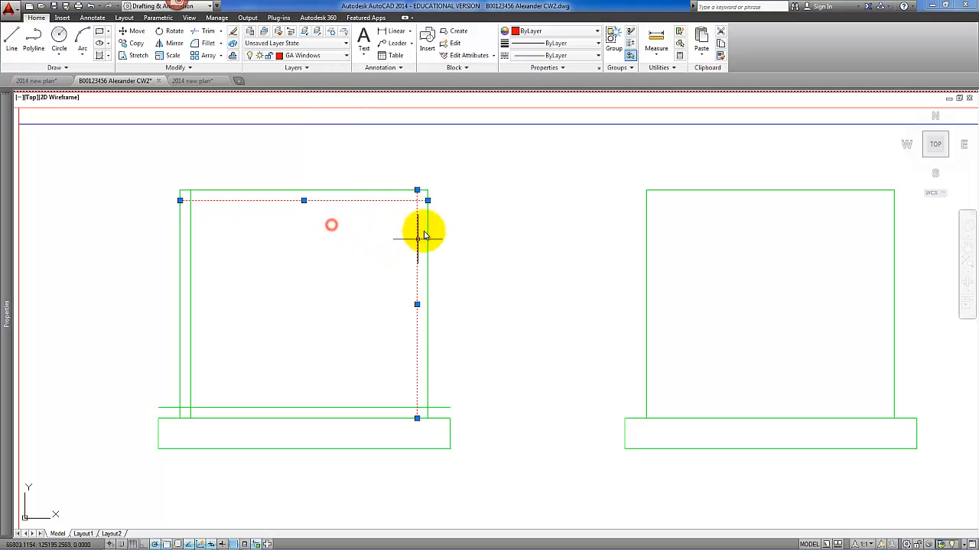
key("Escape")
Match the properties of the red right frame line onto the inner bottom and left frame lines.
left_click(419, 219)
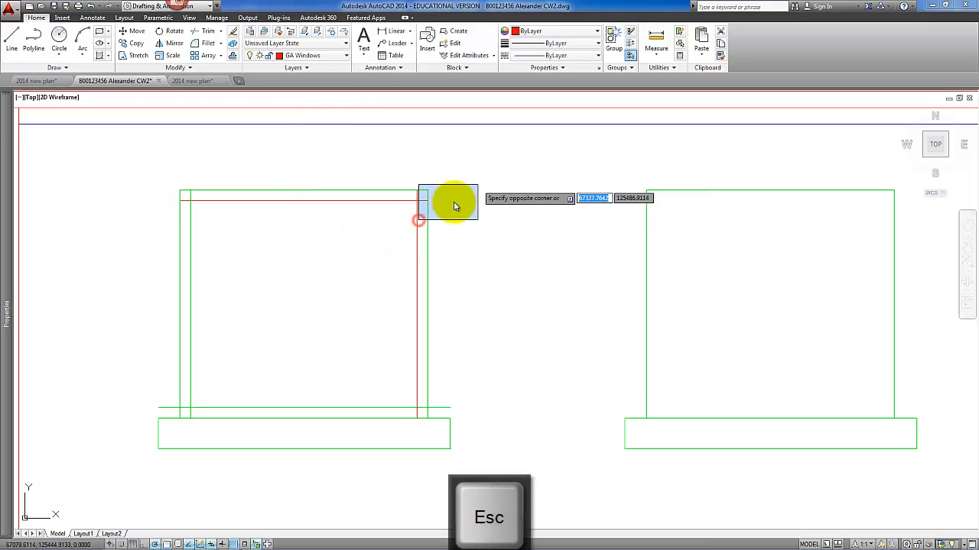
left_click(400, 223)
left_click(721, 60)
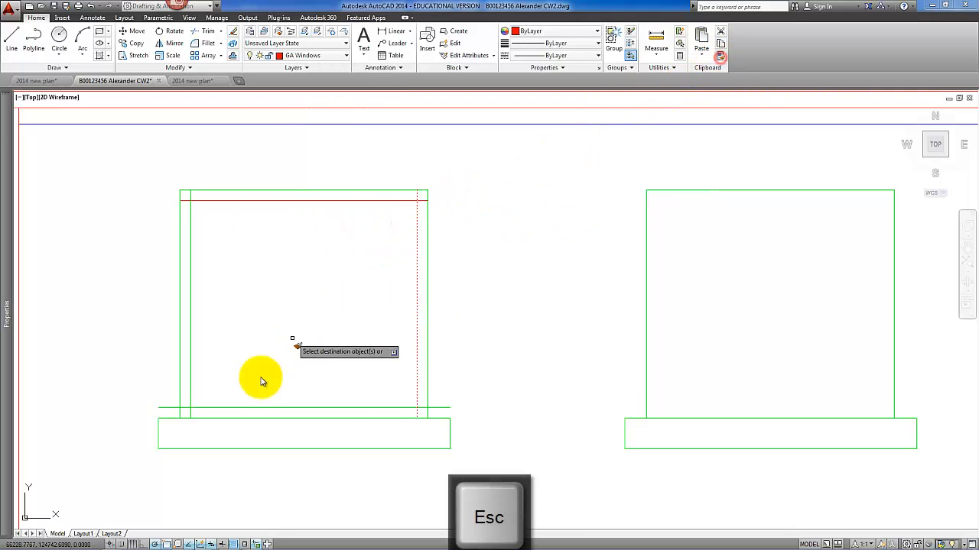
left_click(246, 395)
left_click(189, 398)
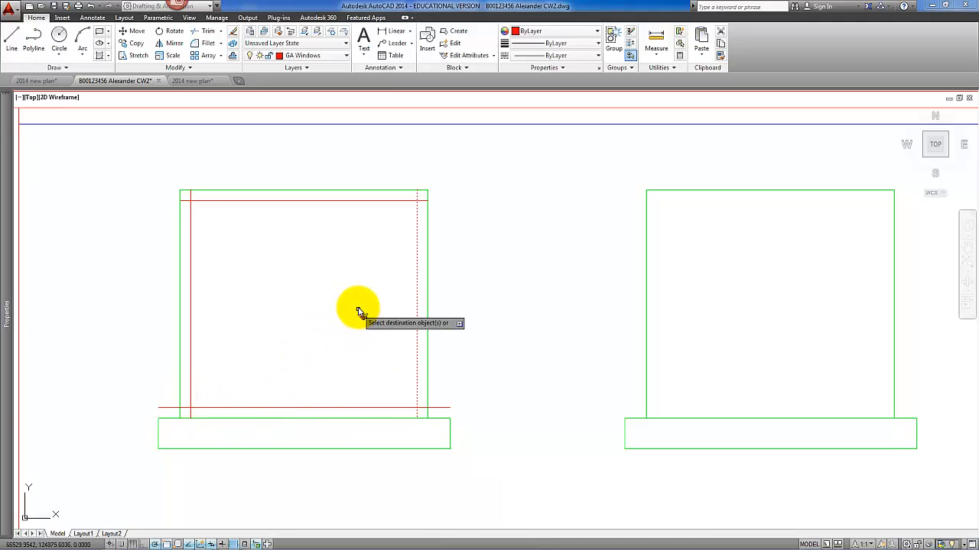
key("Return")
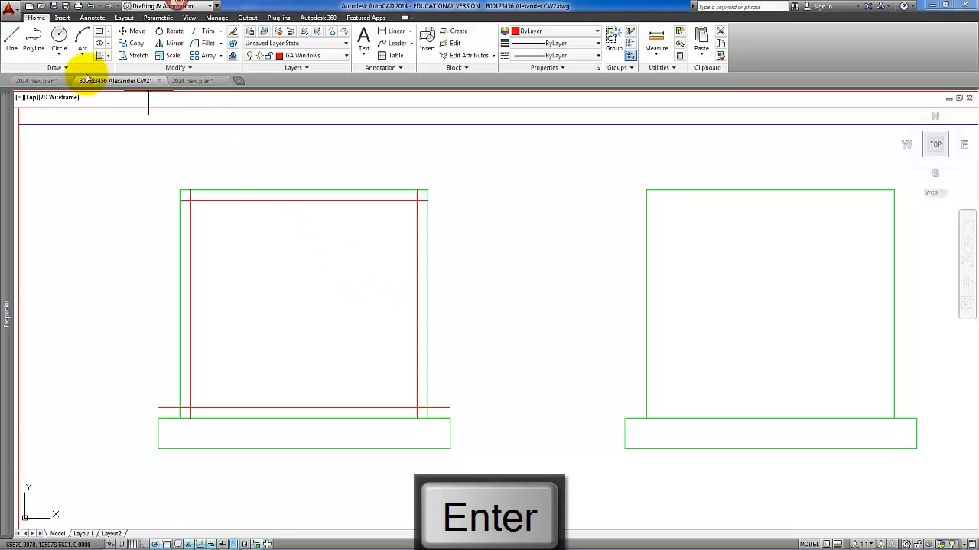
Draw a vertical centre line in the window from the head's midpoint to the sill line's midpoint.
left_click(13, 48)
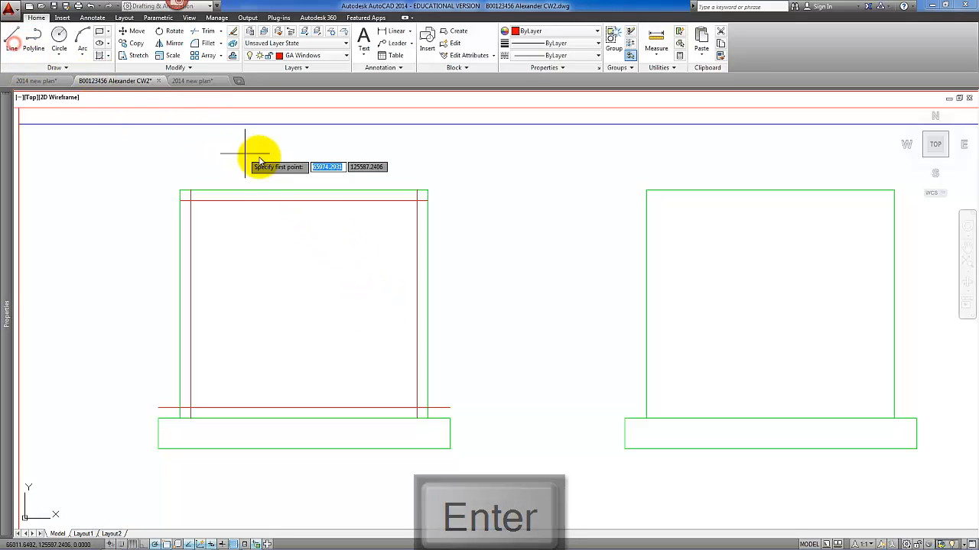
left_click(304, 191)
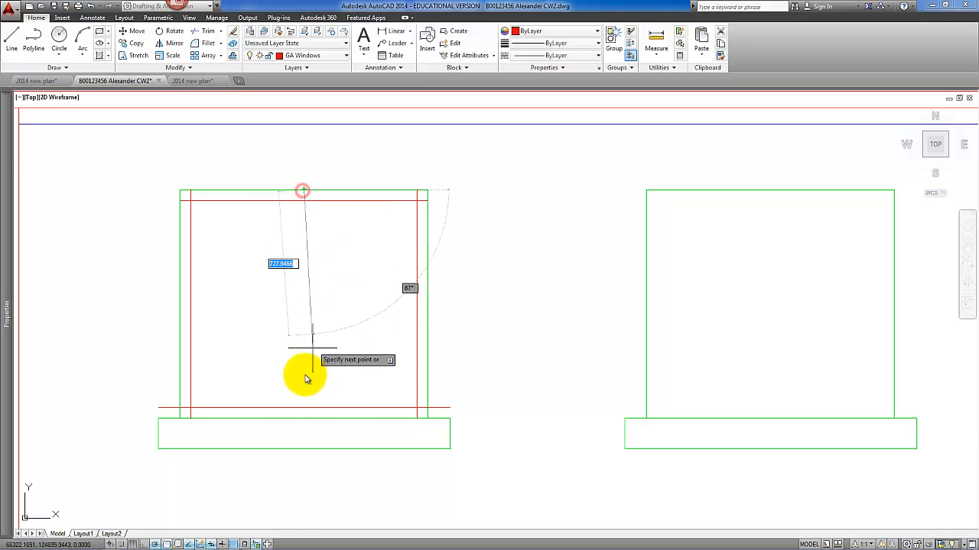
left_click(304, 418)
key("Return")
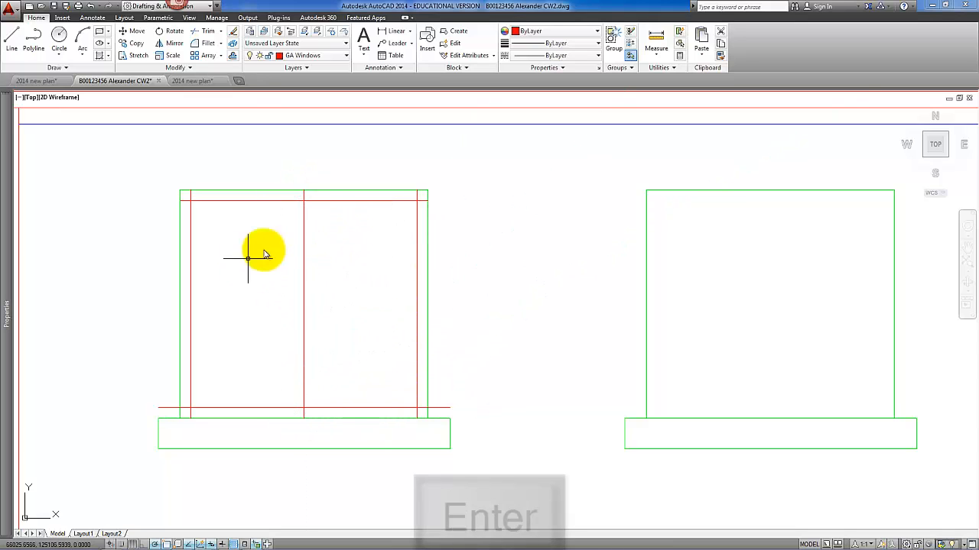
Offset the window's centre line to both sides by about half the frame width to form the central mullion.
left_click(233, 57)
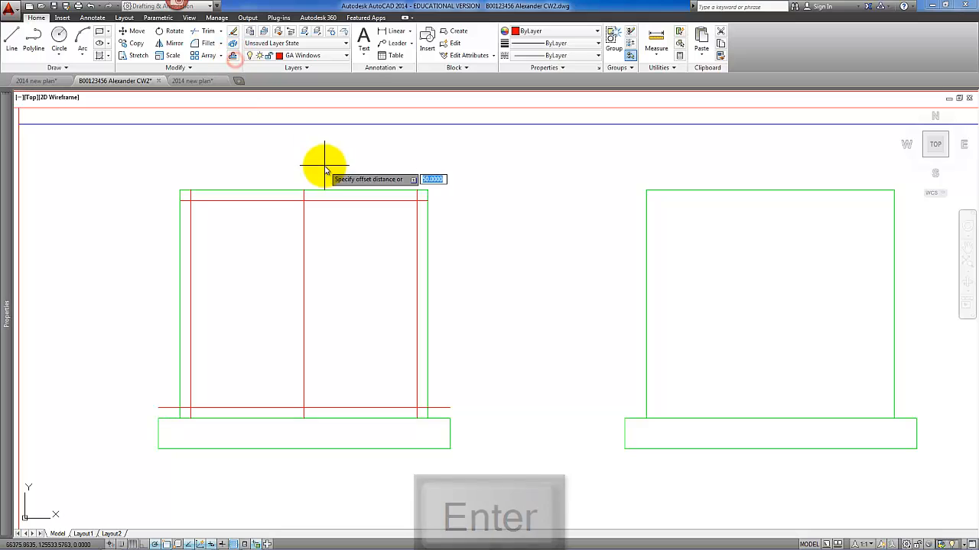
key("Return")
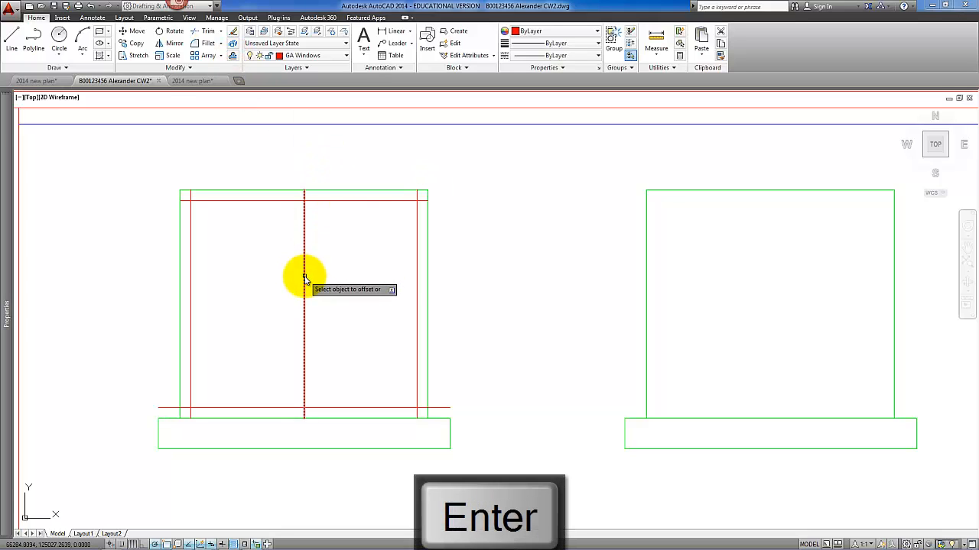
left_click(304, 277)
left_click(358, 282)
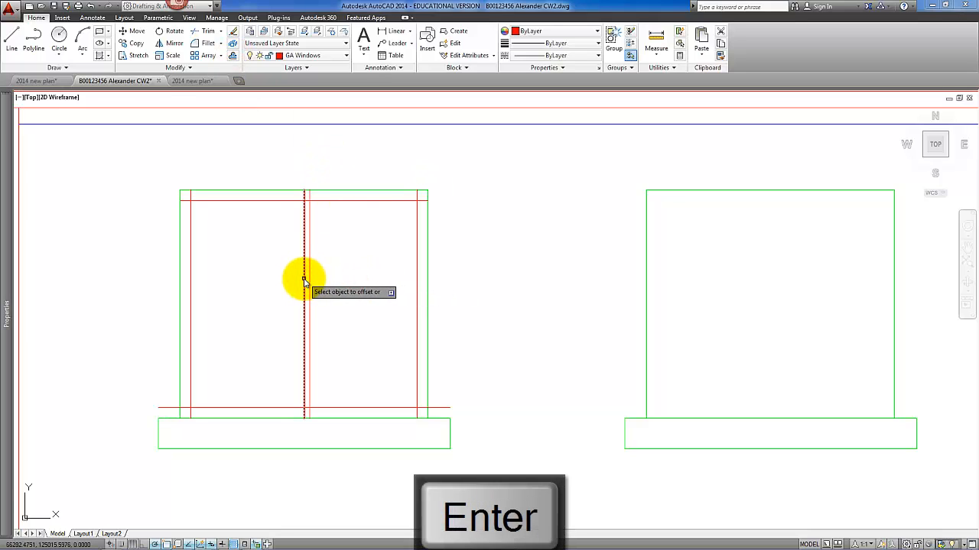
left_click(304, 282)
left_click(271, 279)
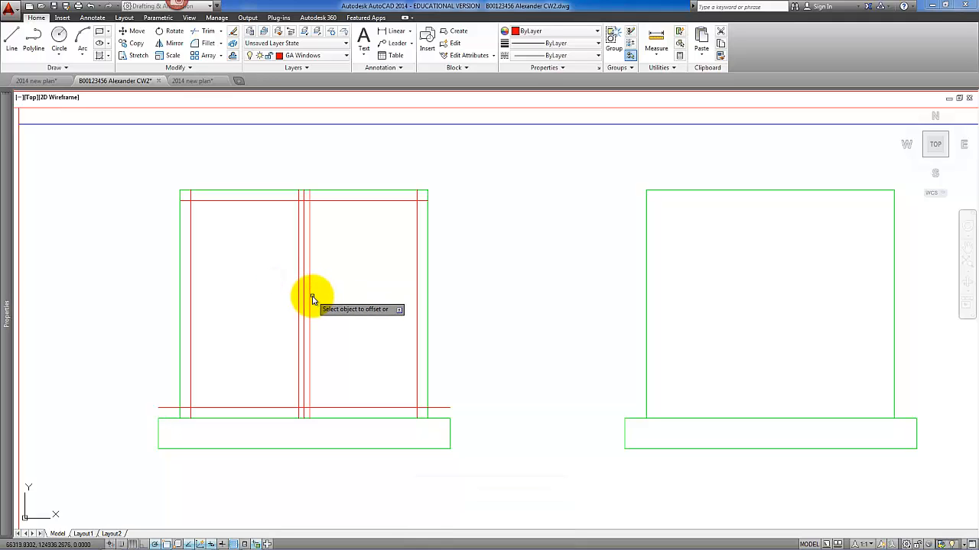
key("Return")
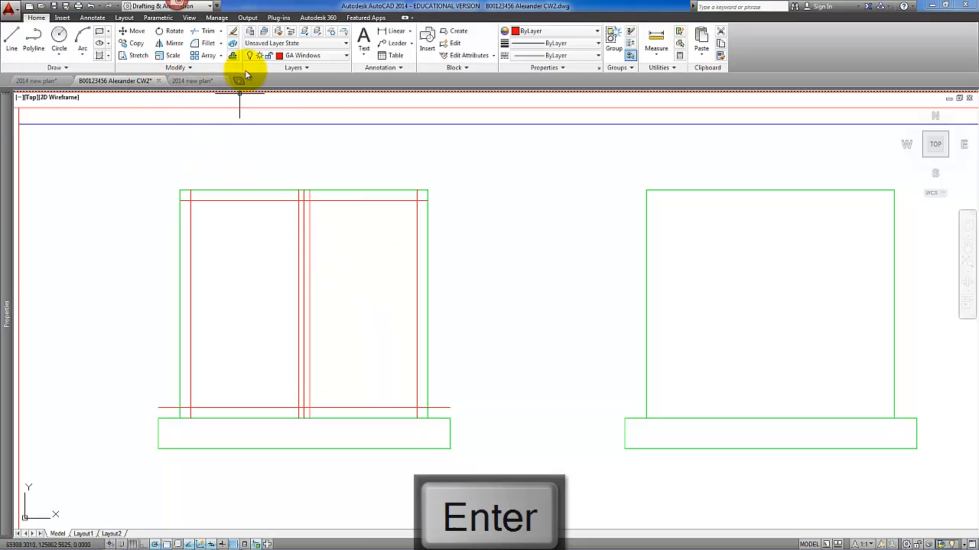
Draw a rectangle for the right-hand pane from the mullion's top inner corner to the frame's bottom-right inner corner.
left_click(99, 31)
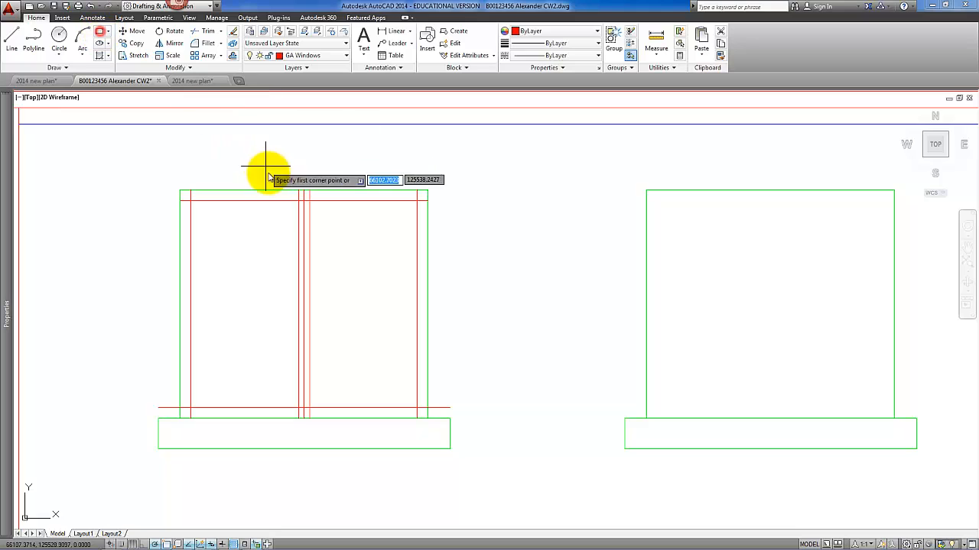
left_click(309, 201)
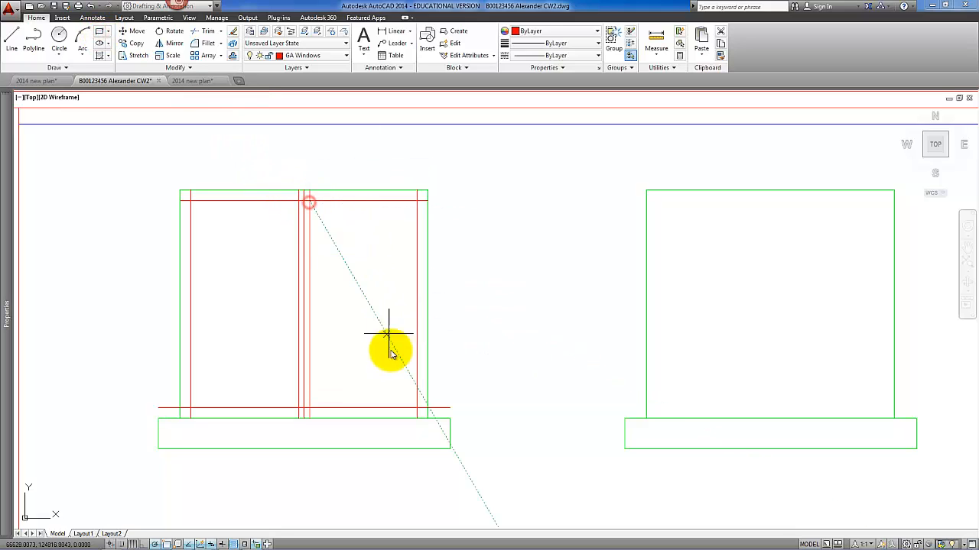
left_click(417, 407)
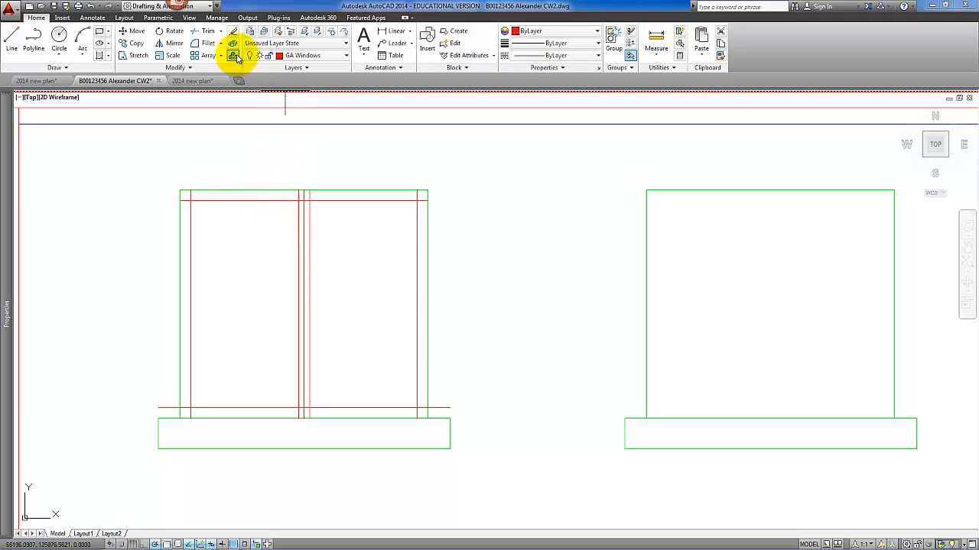
Offset the window's inner top, left and bottom frame lines outward by 25.
left_click(235, 59)
type("5")
key("Return")
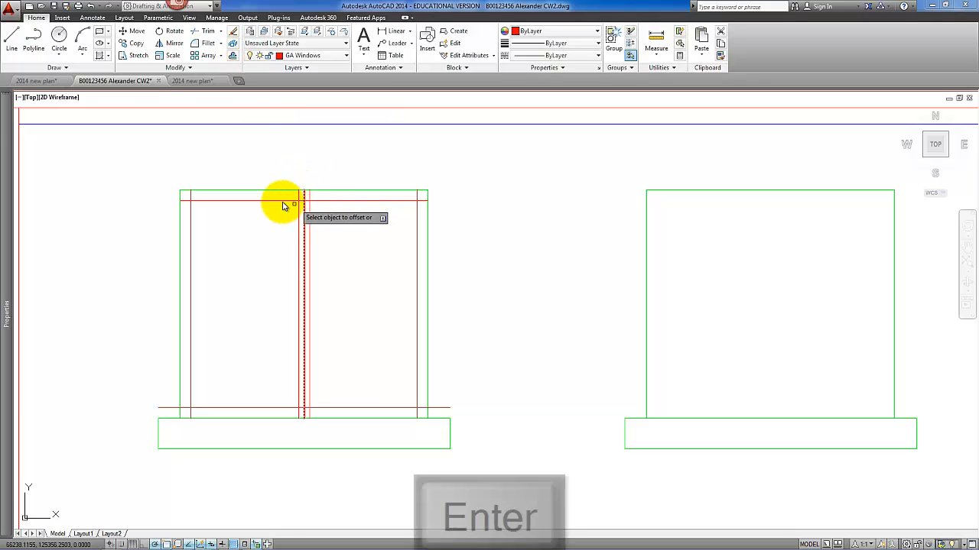
left_click(280, 201)
left_click(278, 168)
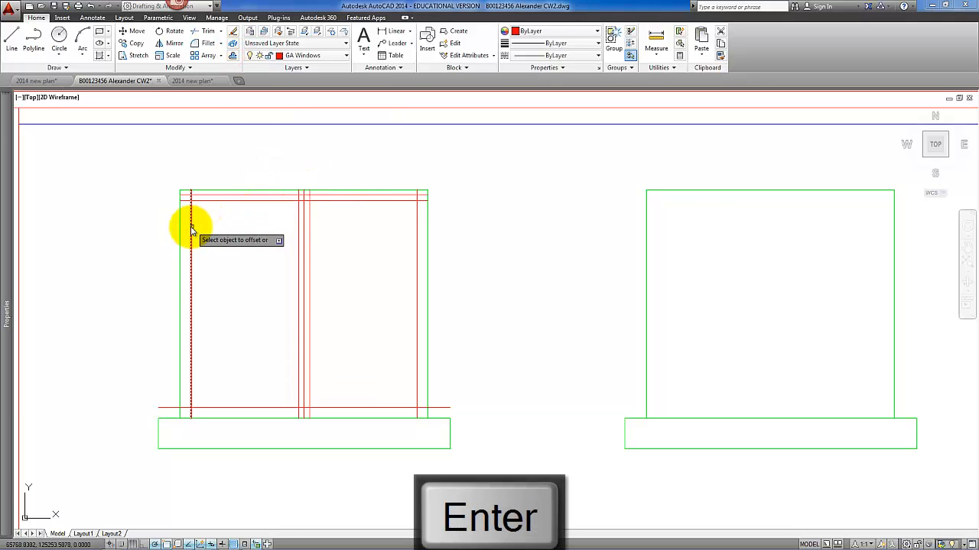
left_click(191, 229)
left_click(157, 226)
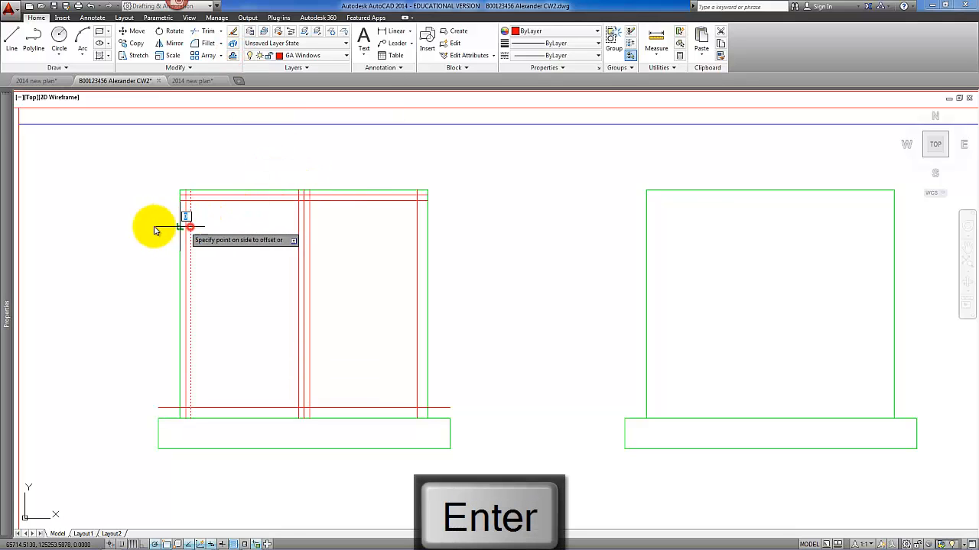
left_click(246, 409)
left_click(264, 474)
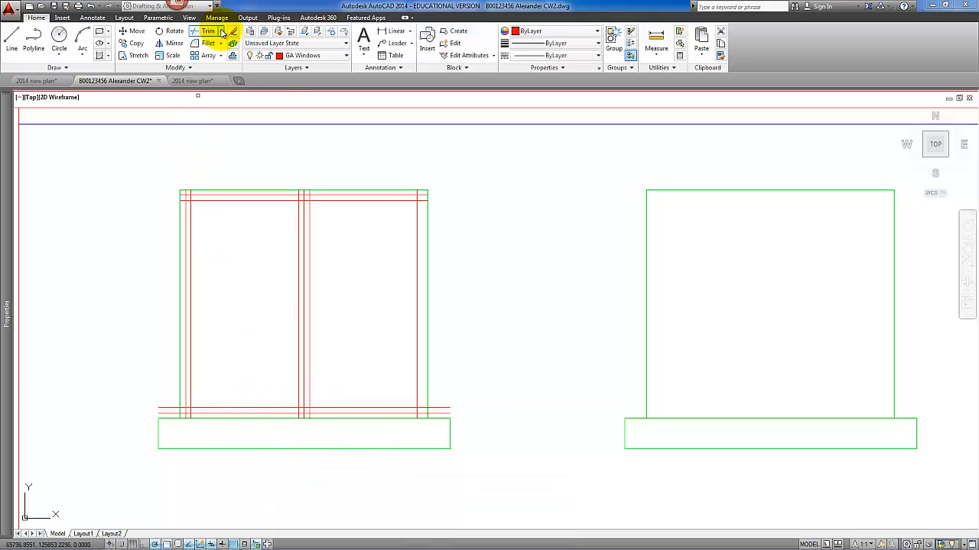
Draw a rectangle for the left-hand casement from the offset lines' top-left intersection to the centre line's intersection with the lower offset line.
scroll(267, 262, "up", 3)
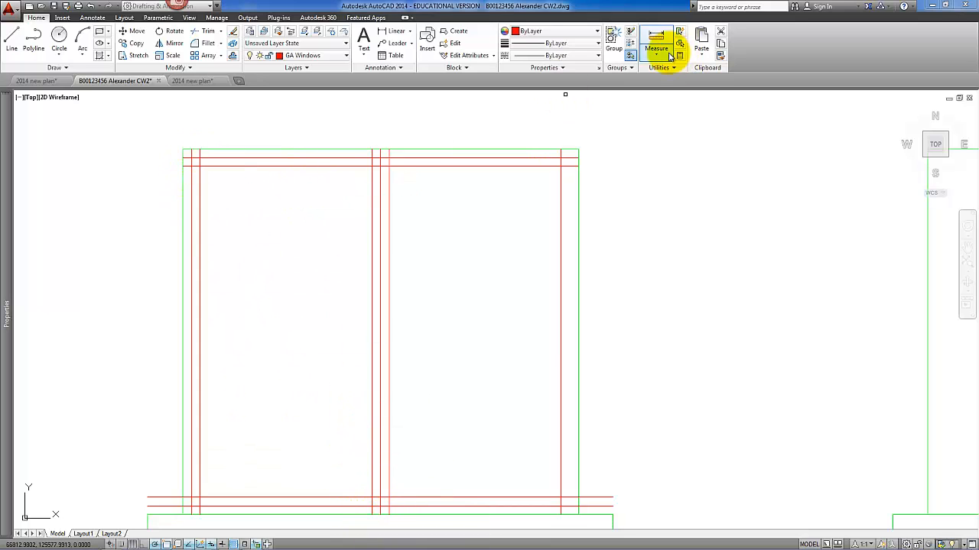
left_click(102, 32)
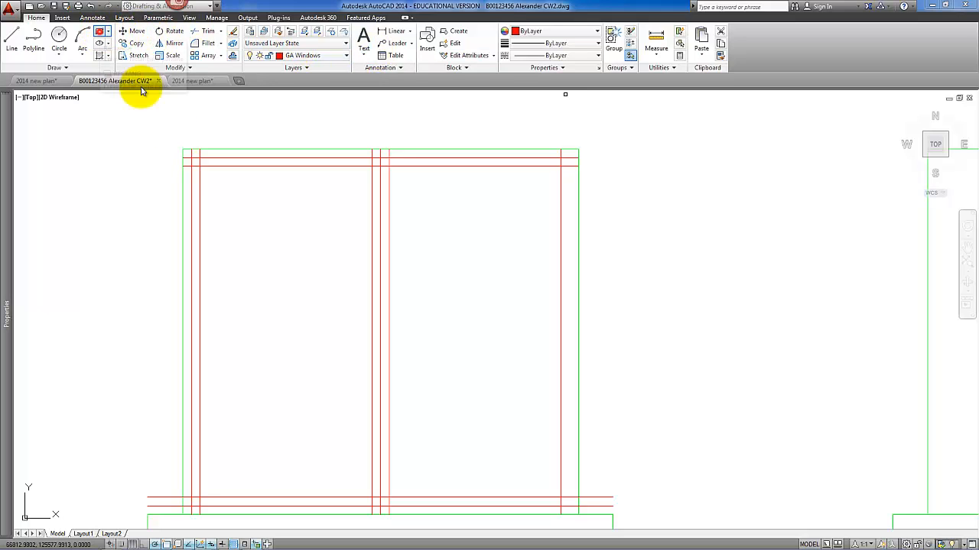
left_click(191, 156)
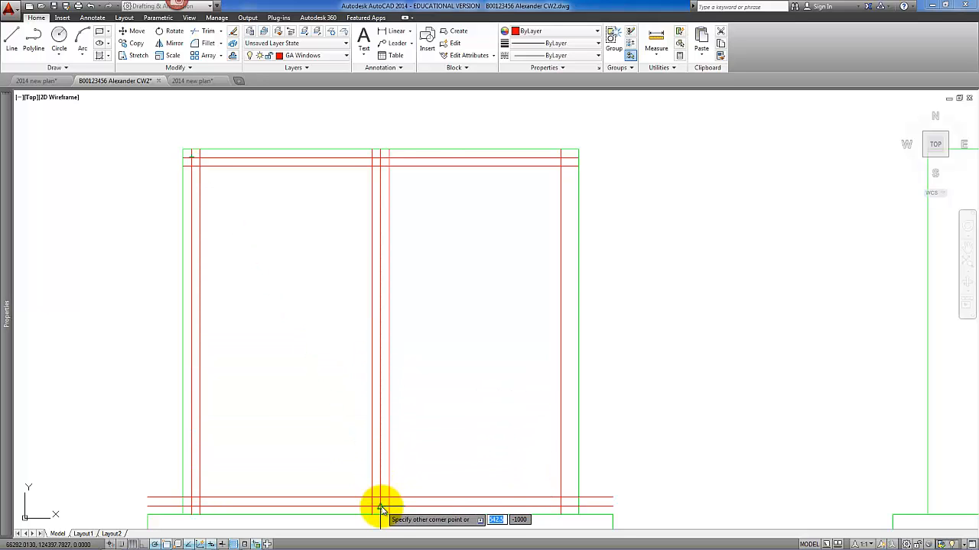
Delete the construction lines at the window's sill, head, sides and mullion, leaving the two pane rectangles.
left_click(614, 511)
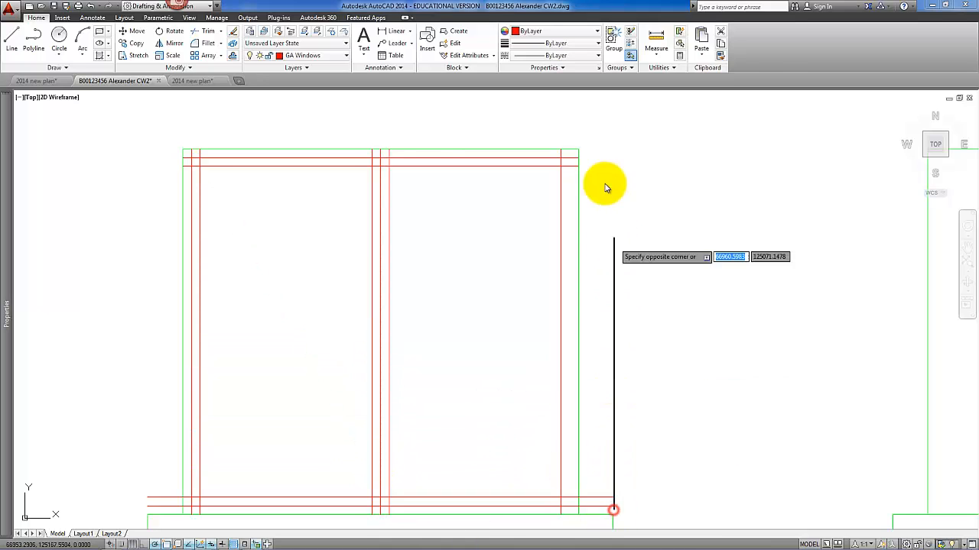
left_click(599, 173)
key("Delete")
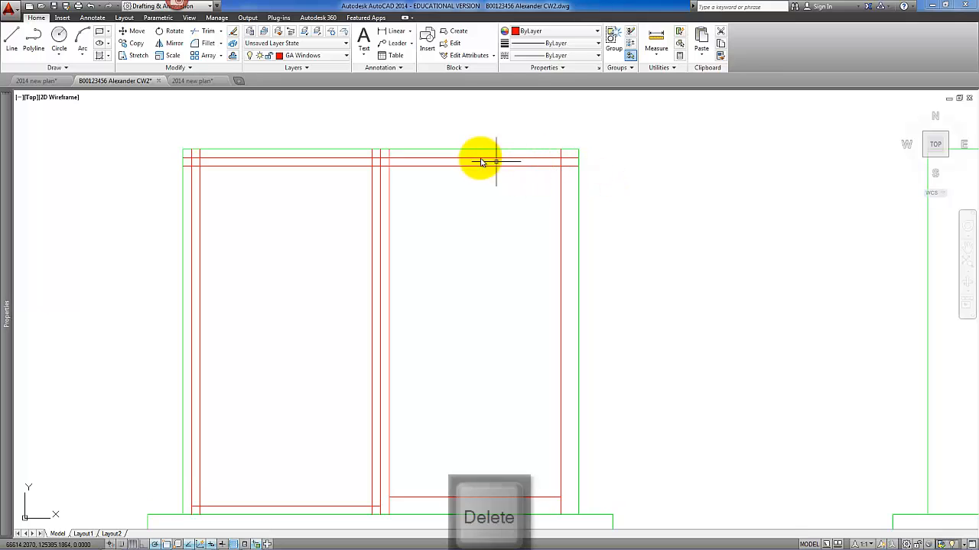
left_click(572, 172)
left_click(567, 157)
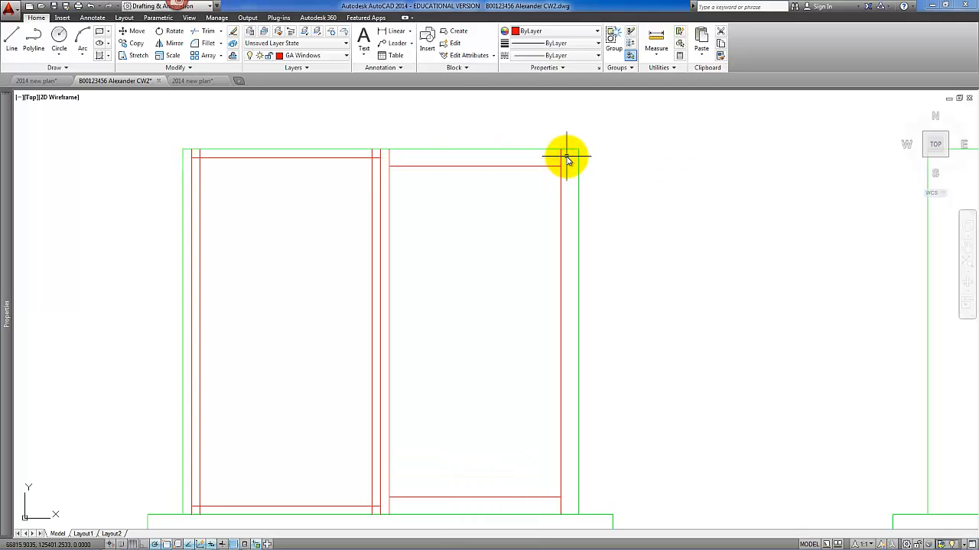
left_click(567, 156)
left_click(555, 157)
key("Delete")
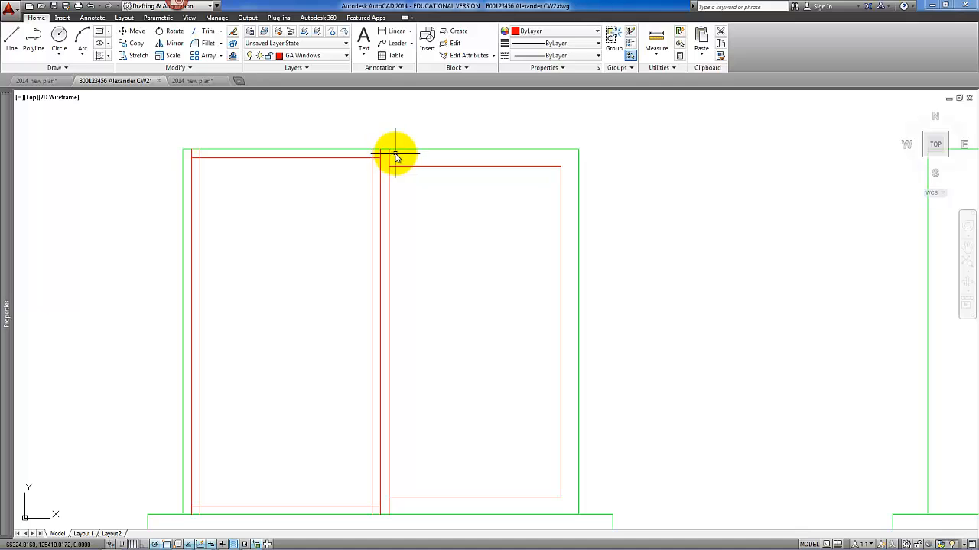
left_click(394, 154)
left_click(187, 153)
key("Delete")
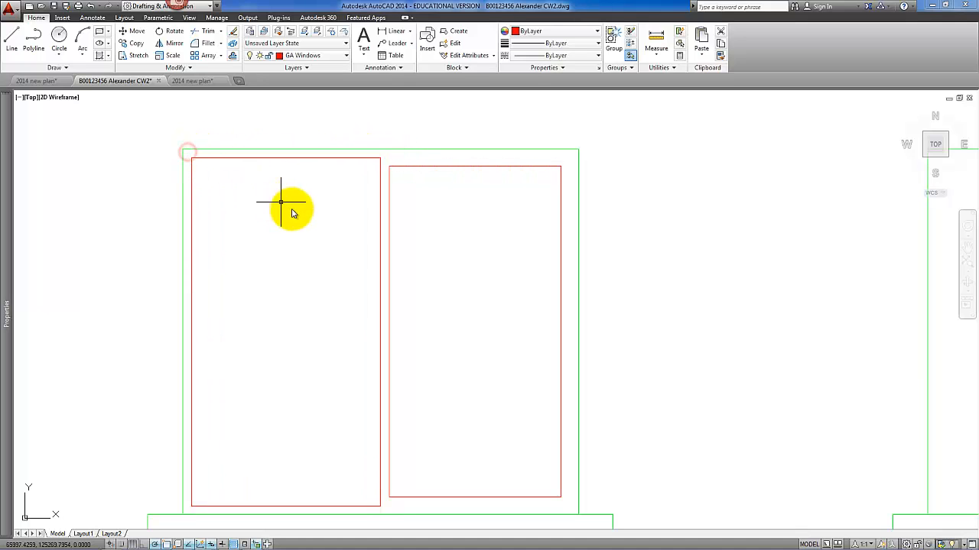
Offset the left-hand casement rectangle inward by the main frame's width to form the casement frame.
left_click(232, 55)
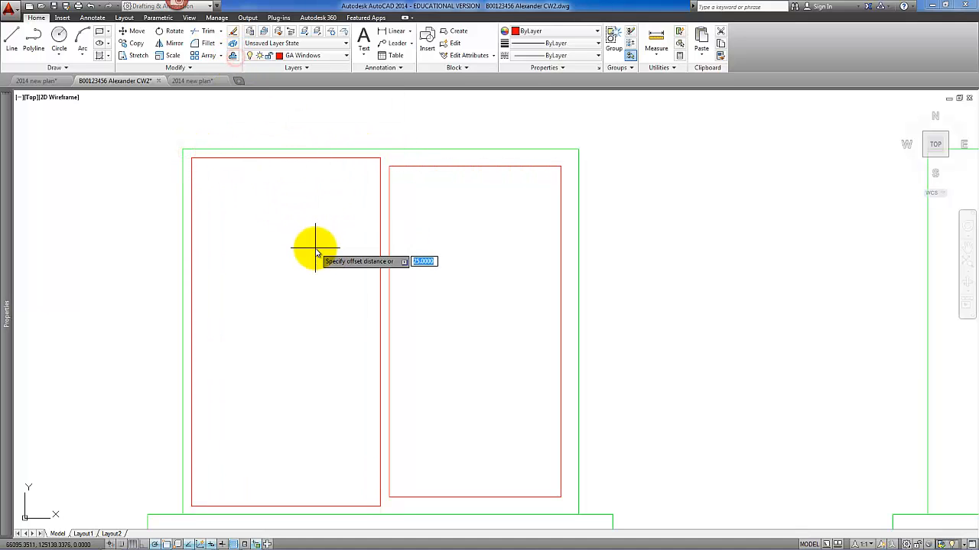
type("5")
key("Return")
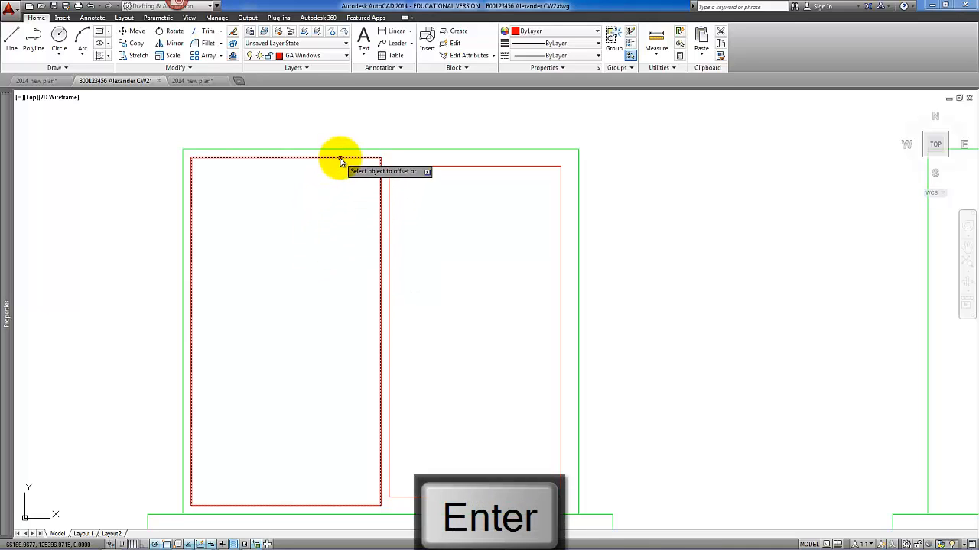
left_click(341, 160)
left_click(339, 233)
key("Return")
scroll(522, 299, "down", 2)
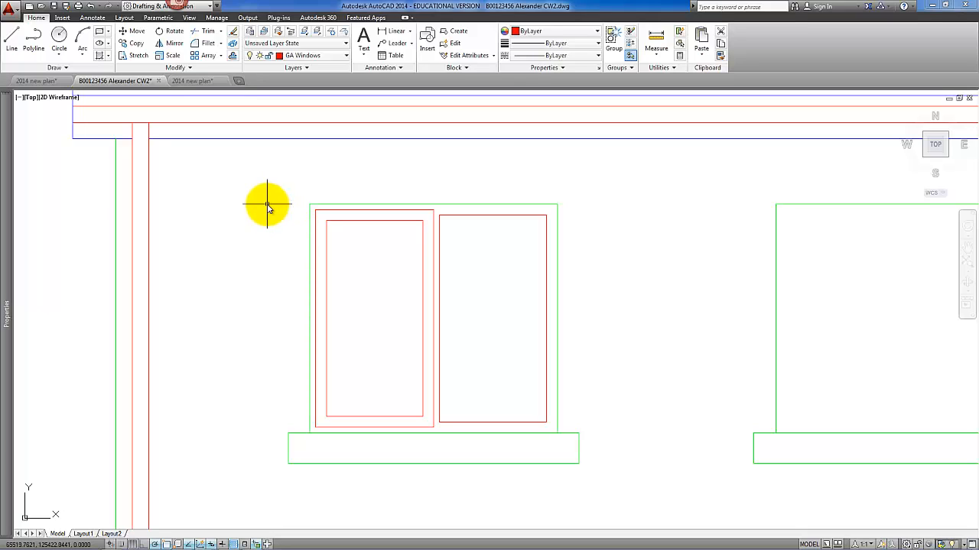
Draw the casement's opening lines from its top-right corner to the left side's midpoint and on to its bottom-right corner.
left_click(12, 43)
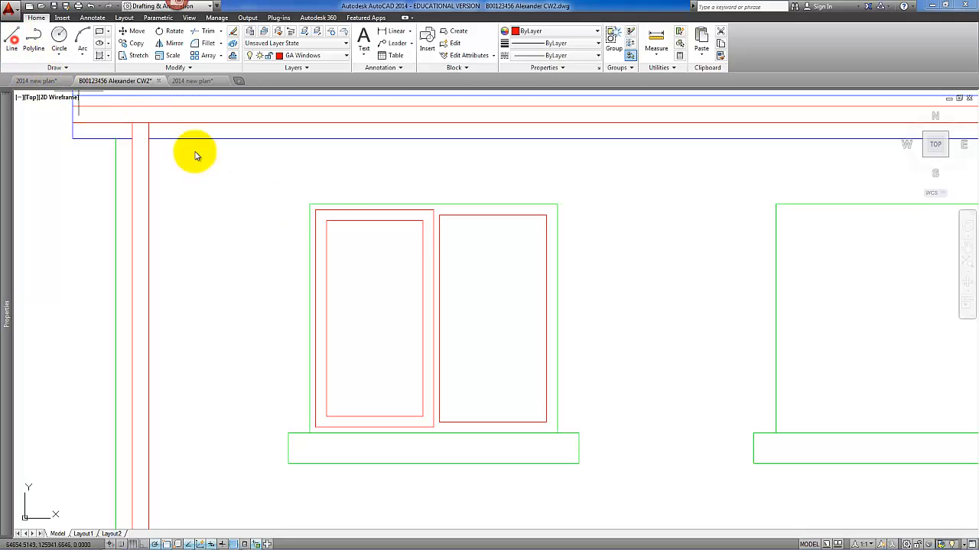
left_click(434, 210)
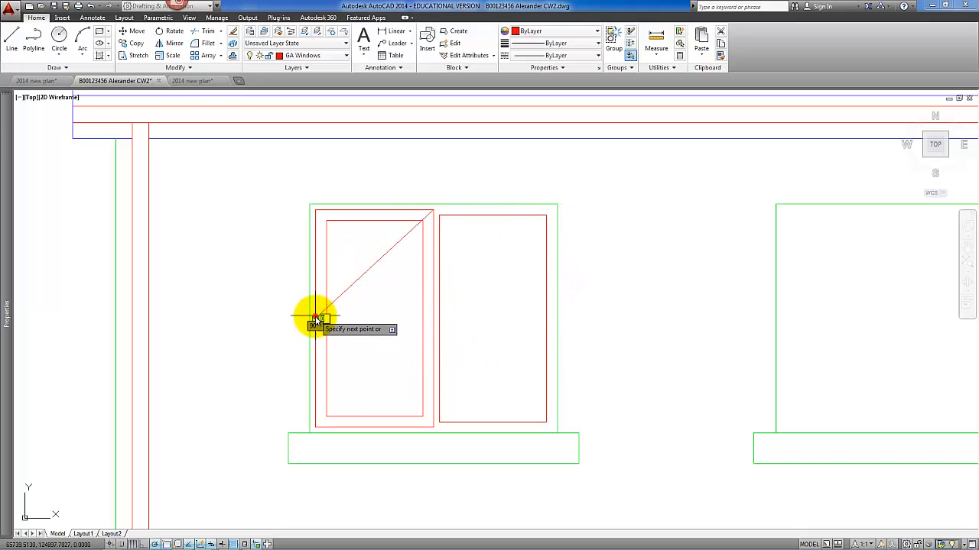
left_click(316, 316)
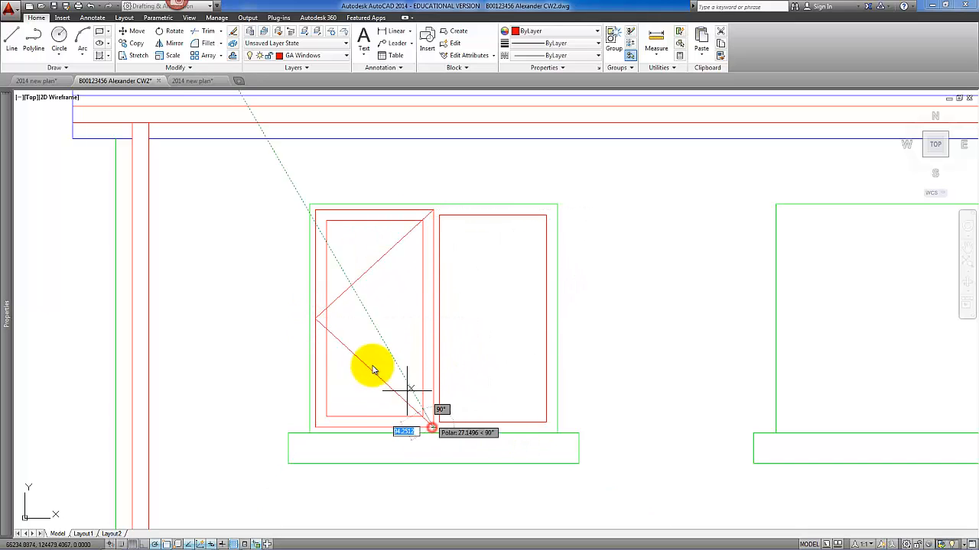
left_click(433, 426)
key("Return")
Set the linetype of the casement's two opening lines to ACAD_ISO02W100.
left_click(392, 371)
left_click(349, 260)
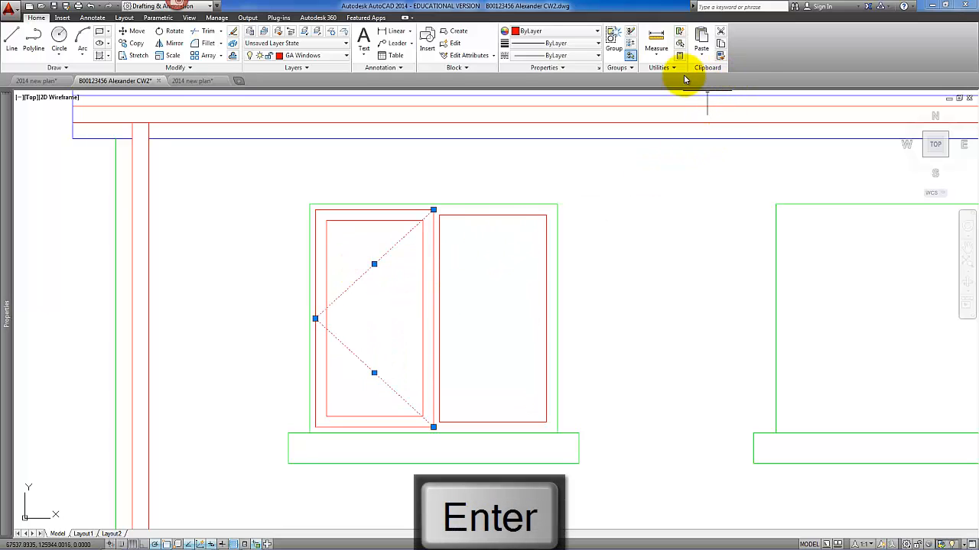
left_click(587, 56)
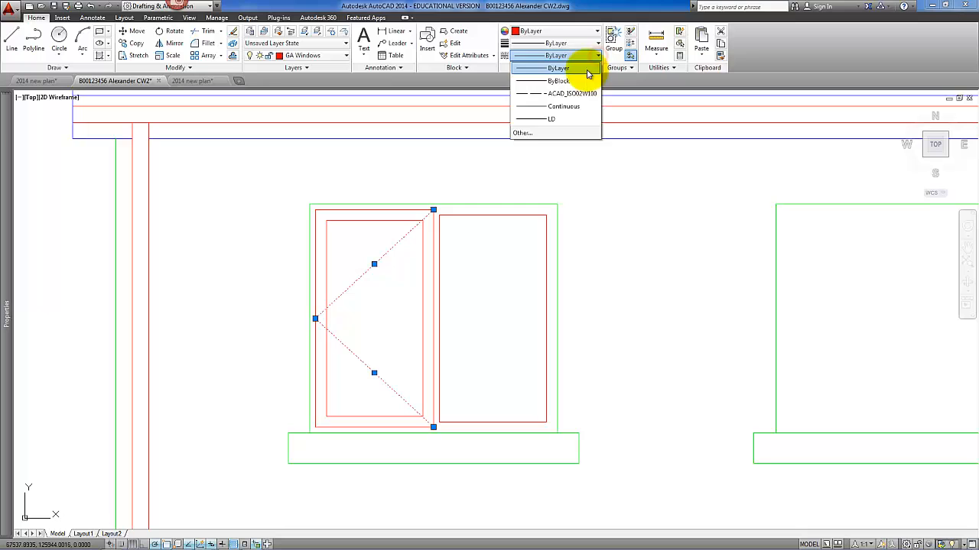
left_click(572, 94)
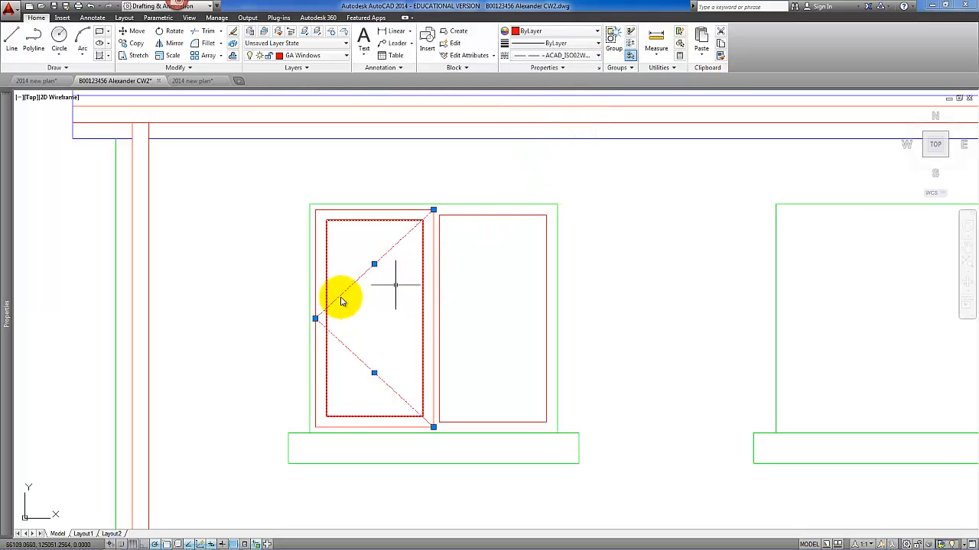
key("Escape")
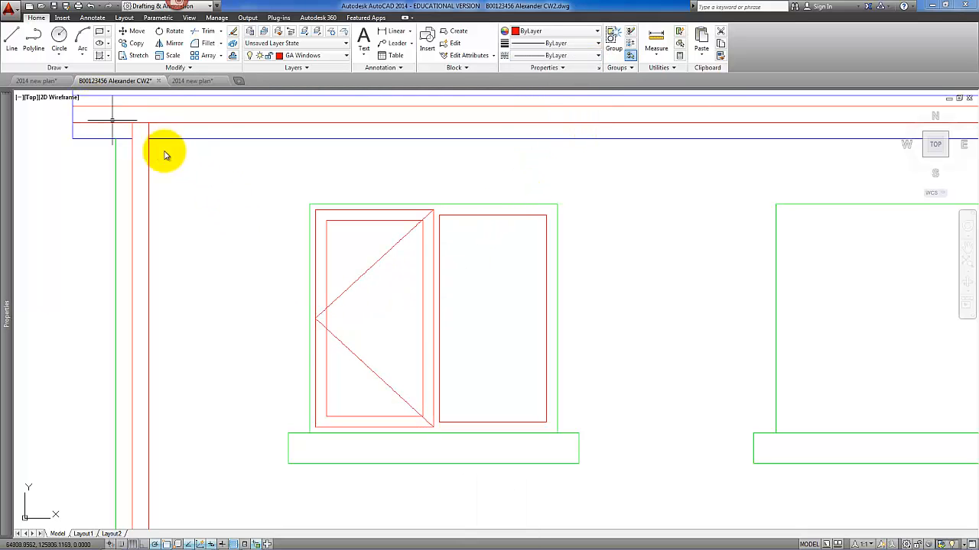
left_click(374, 359)
left_click(341, 269)
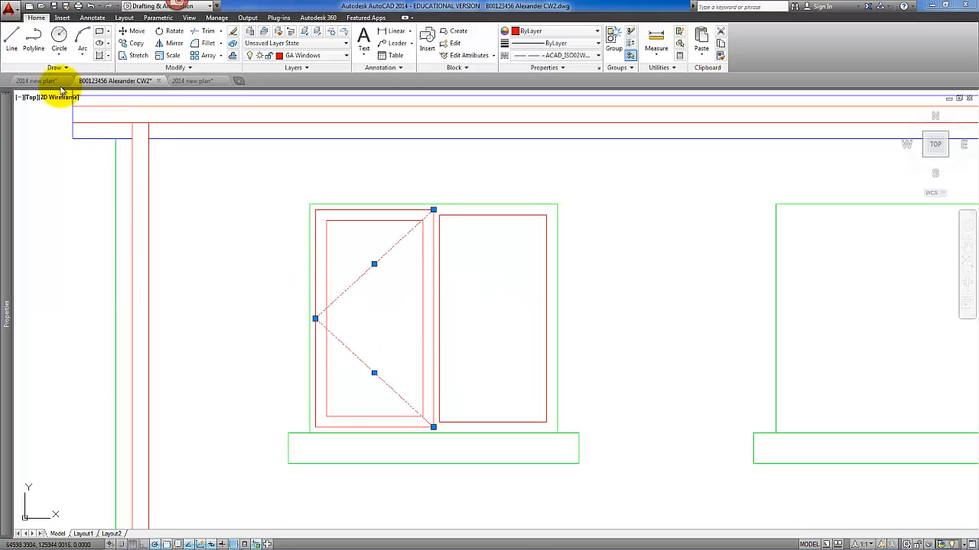
key("Escape")
Switch to the 2014 new plan drawing and examine the window opening symbols and frames across the finished elevations.
left_click(31, 80)
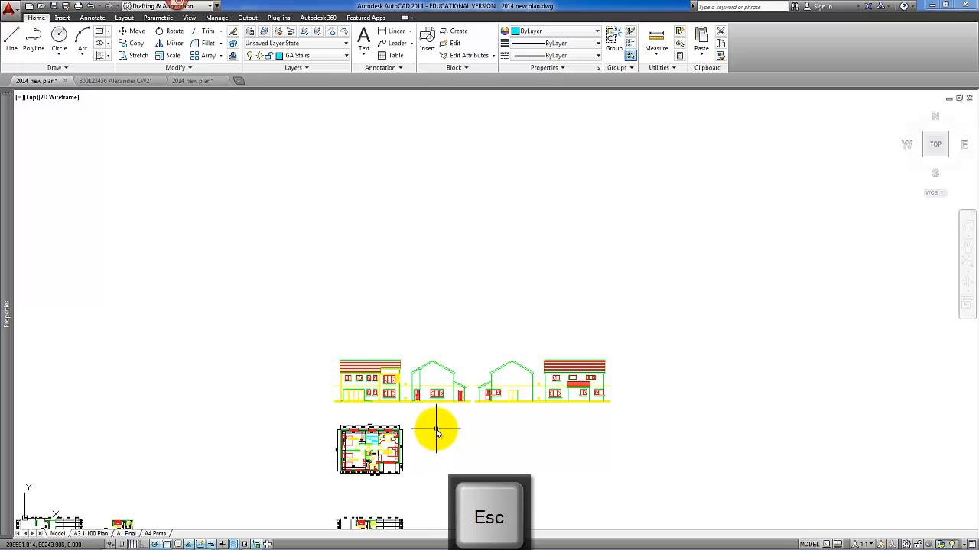
scroll(378, 391, "up", 8)
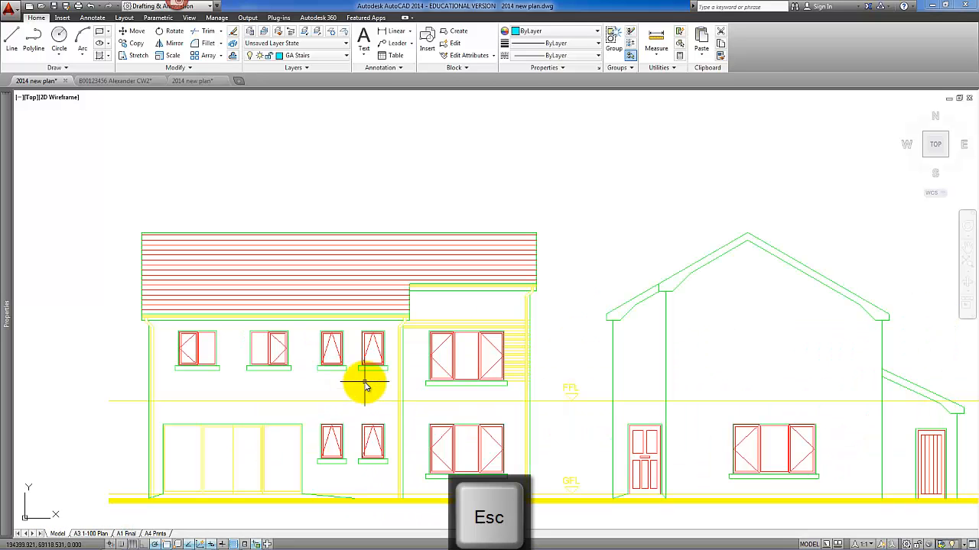
mouse_move(309, 390)
middle_mouse_down()
mouse_move(366, 367)
mouse_move(350, 364)
middle_mouse_up()
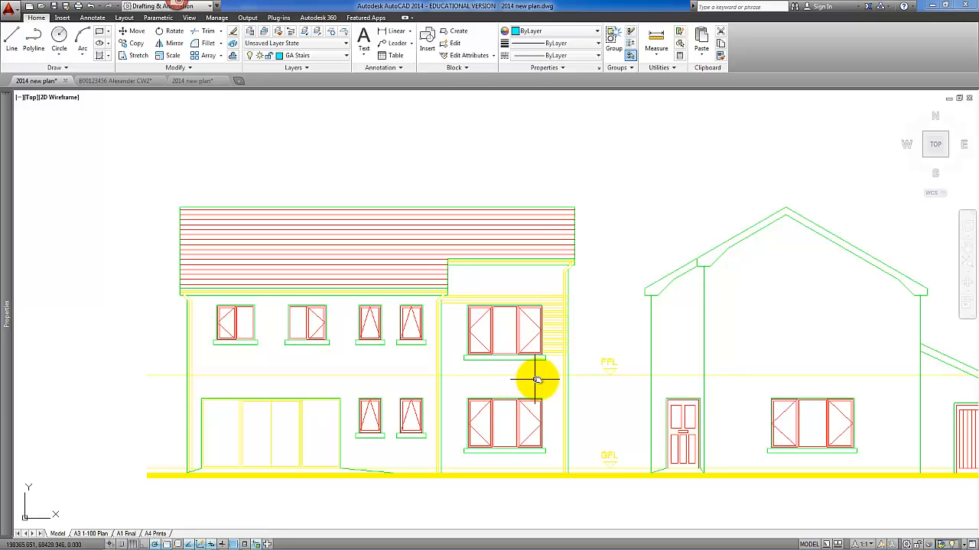
middle_click_drag(537, 380, 301, 377)
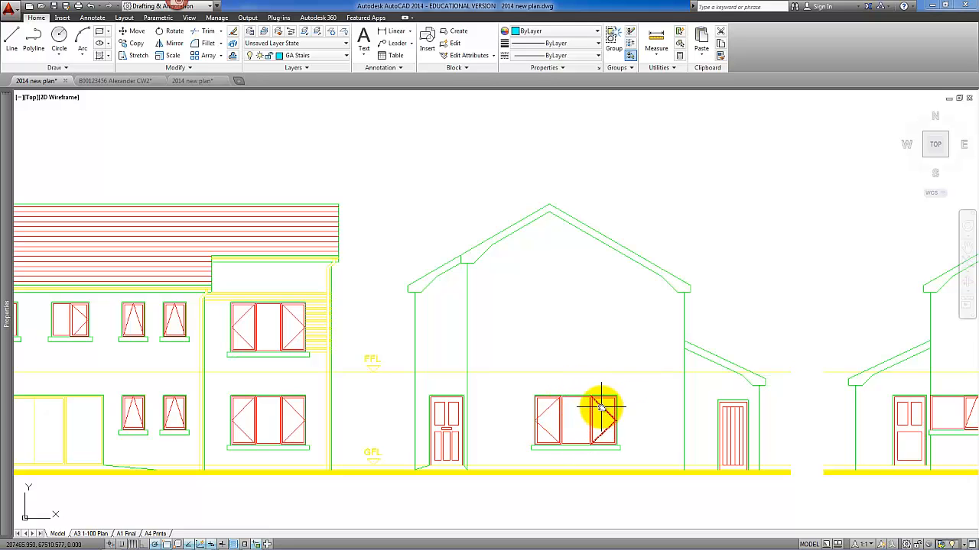
middle_click_drag(625, 415, 468, 416)
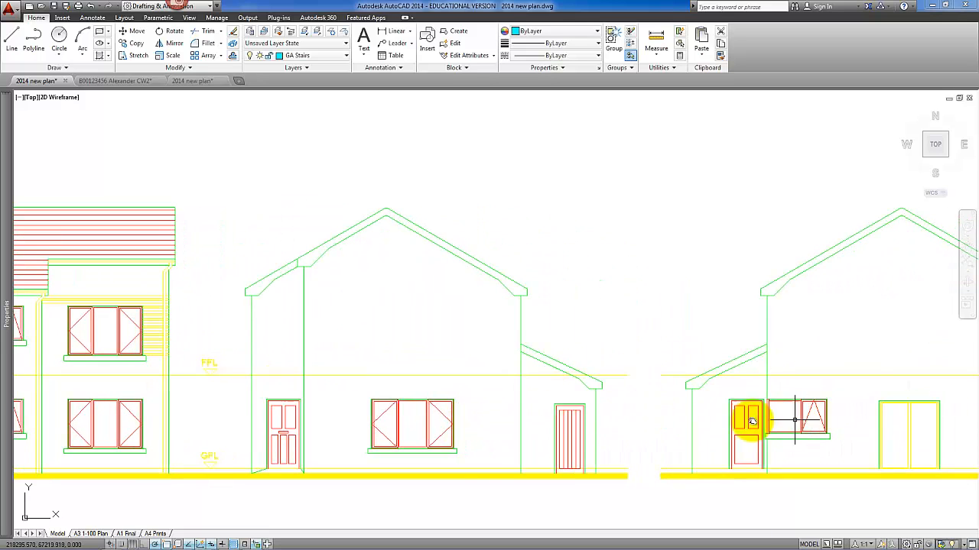
mouse_move(751, 422)
middle_mouse_down()
mouse_move(651, 407)
mouse_move(475, 340)
middle_mouse_up()
scroll(644, 416, "up", 4)
scroll(623, 417, "up", 2)
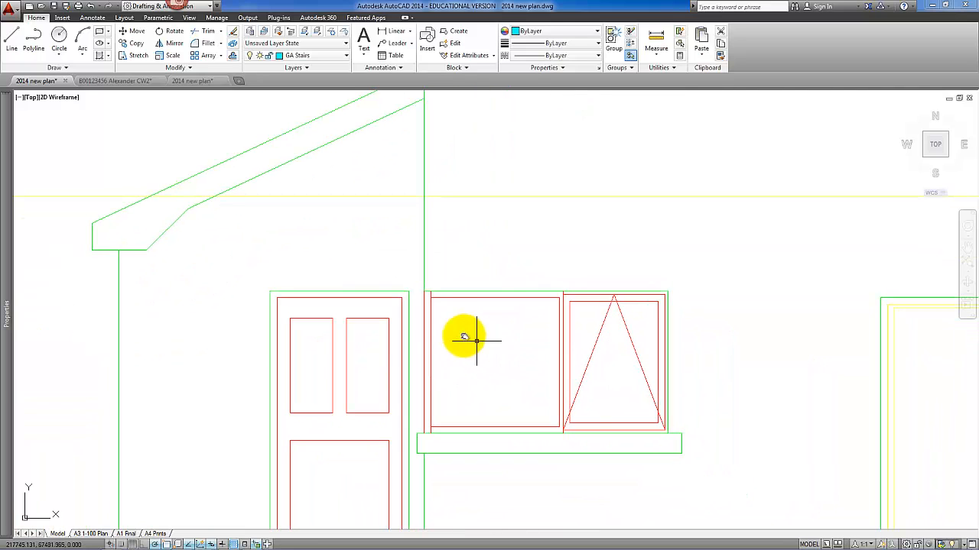
Fillet the left frame line into the top and bottom frame lines of the window beside the panelled door.
left_click(418, 323)
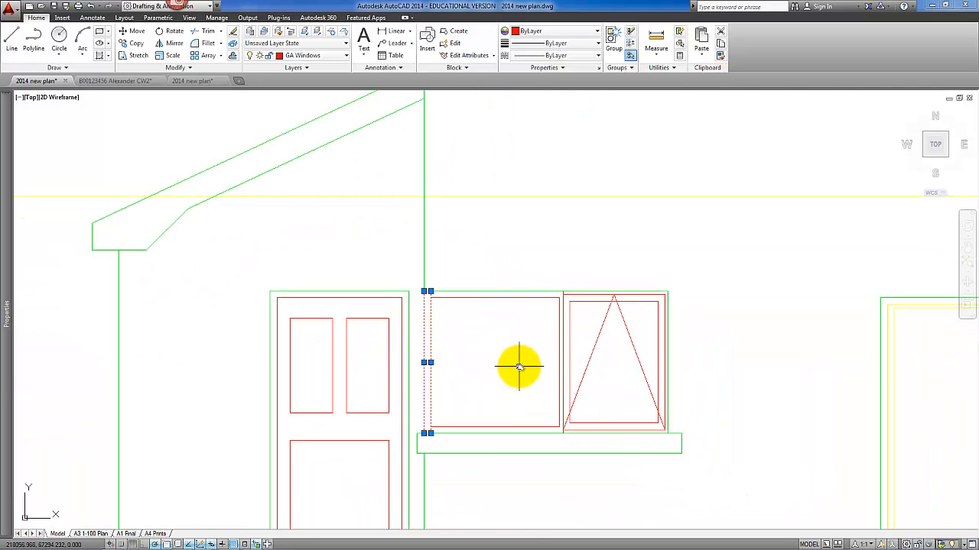
key("Escape")
scroll(518, 368, "down", 2)
scroll(481, 398, "up", 2)
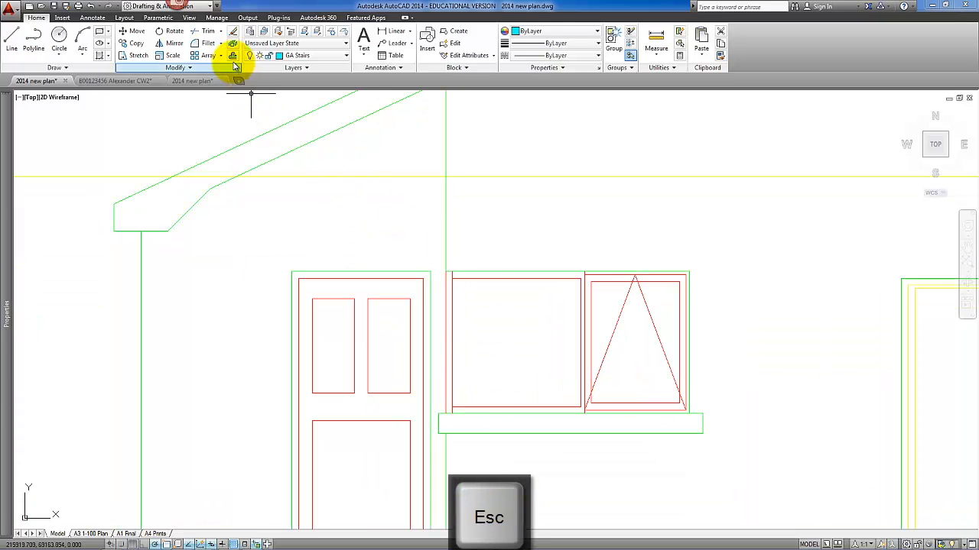
left_click(205, 43)
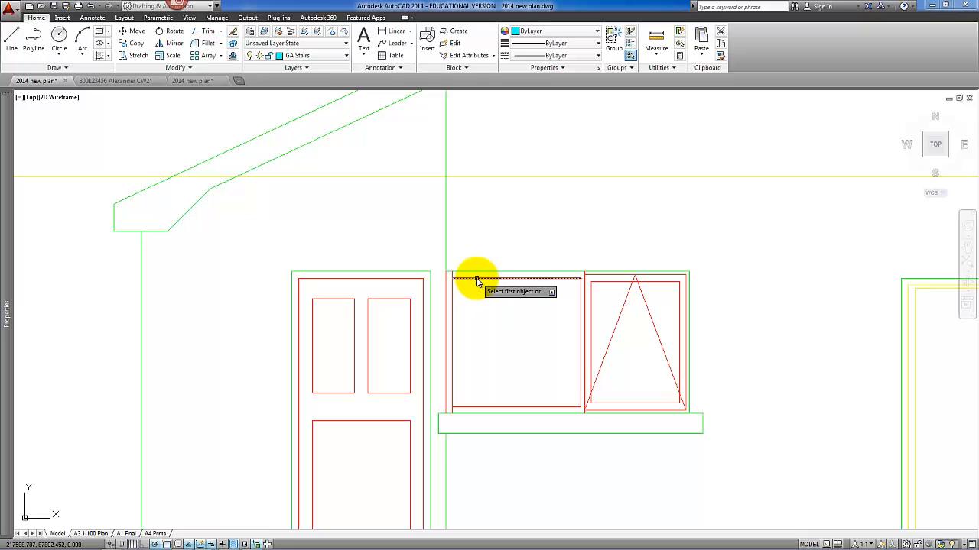
left_click(475, 280)
left_click(452, 294)
key("Return")
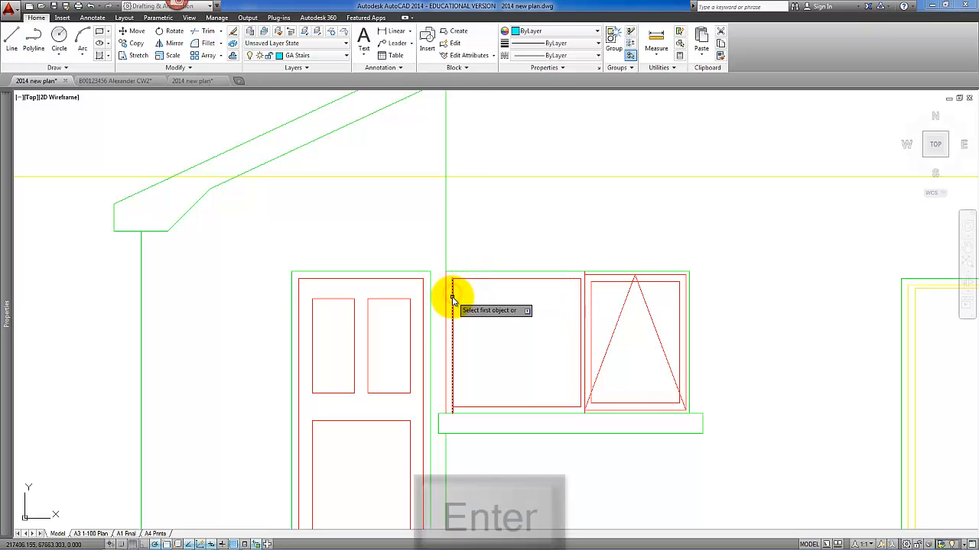
left_click(451, 300)
left_click(481, 407)
scroll(520, 369, "down", 2)
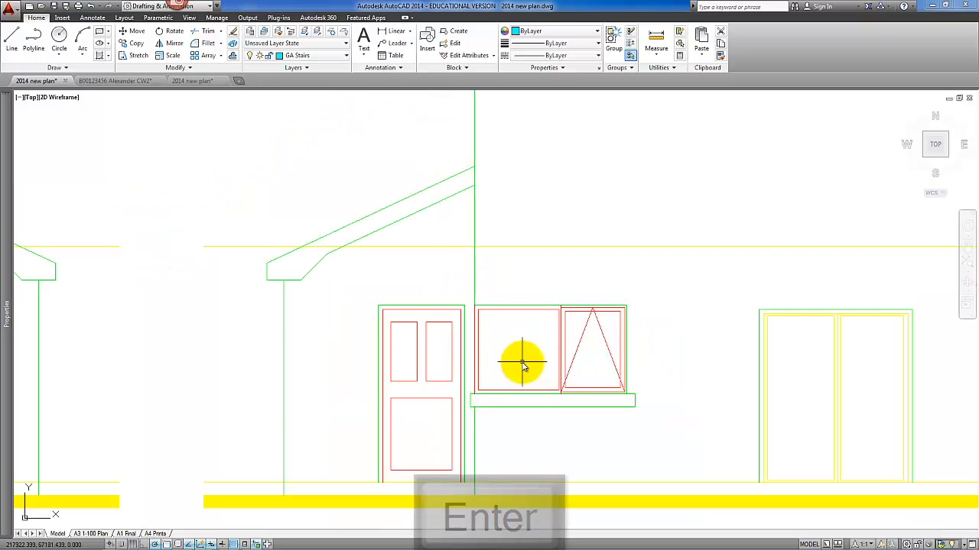
Fillet the right frame line into the top and bottom frame lines of the ground-floor window at the roofed elevation's right-hand wall.
scroll(596, 367, "down", 4)
scroll(612, 371, "up", 2)
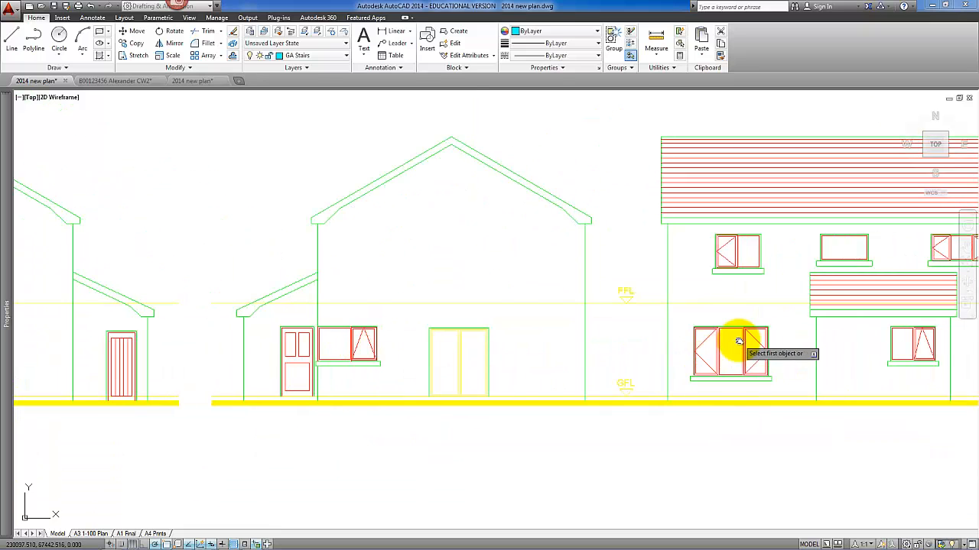
middle_click_drag(772, 359, 559, 377)
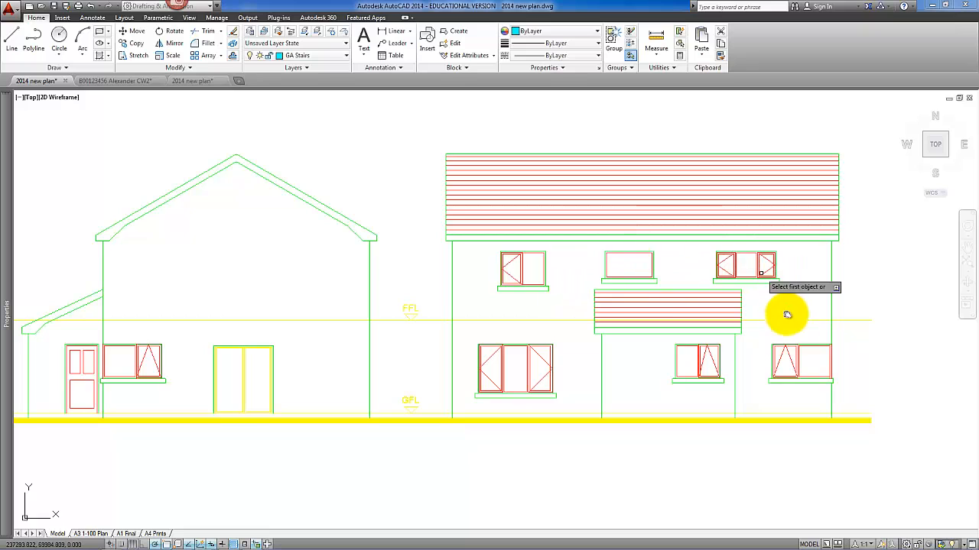
scroll(697, 339, "up", 2)
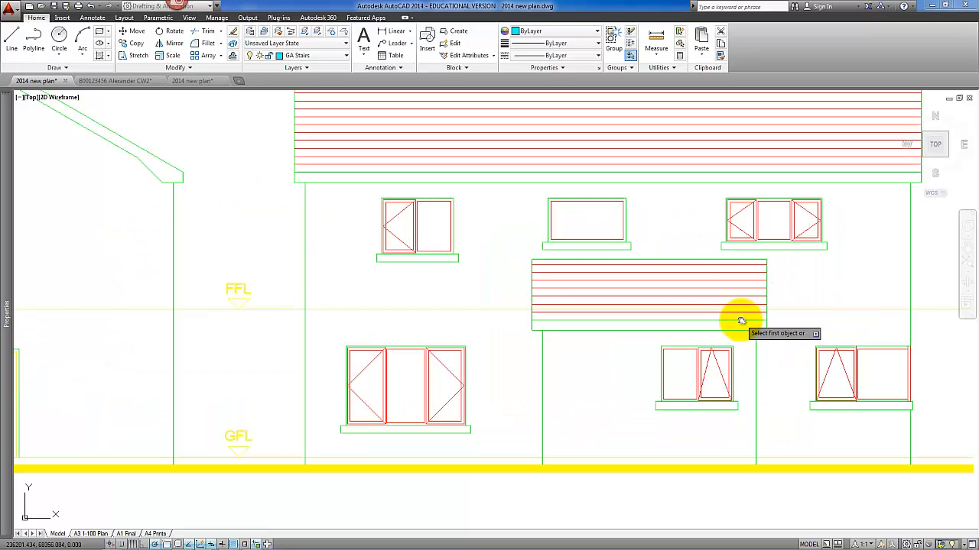
middle_click_drag(741, 320, 692, 322)
scroll(516, 234, "up", 2)
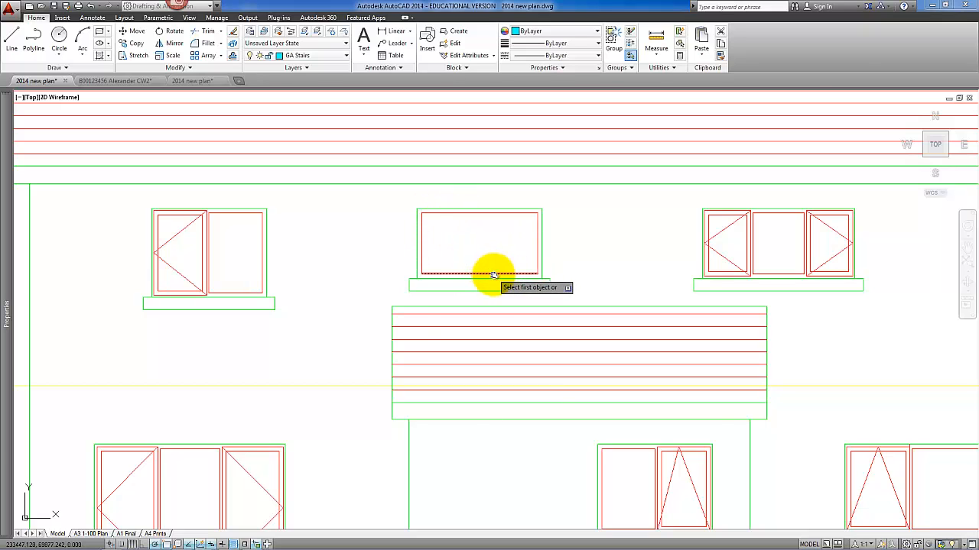
scroll(493, 276, "down", 4)
scroll(559, 361, "up", 4)
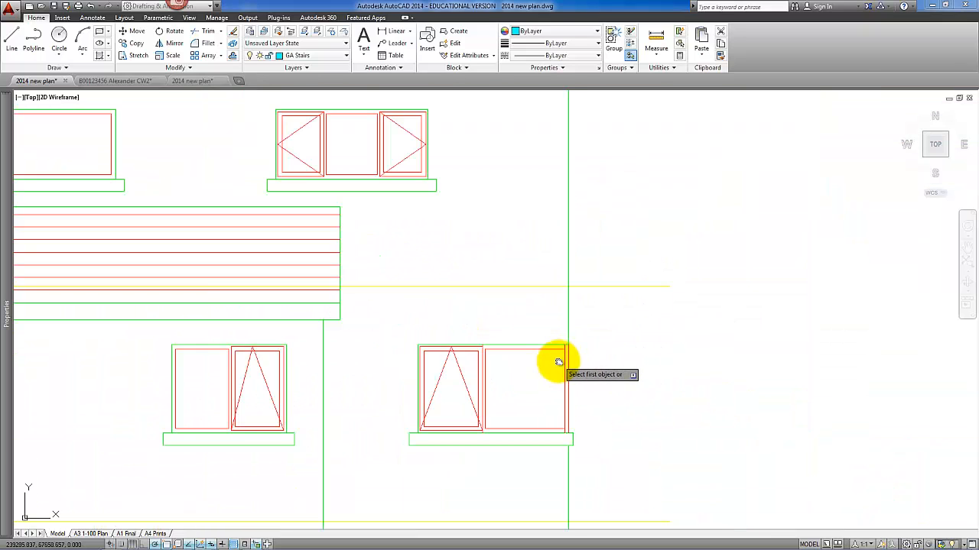
scroll(559, 362, "up", 2)
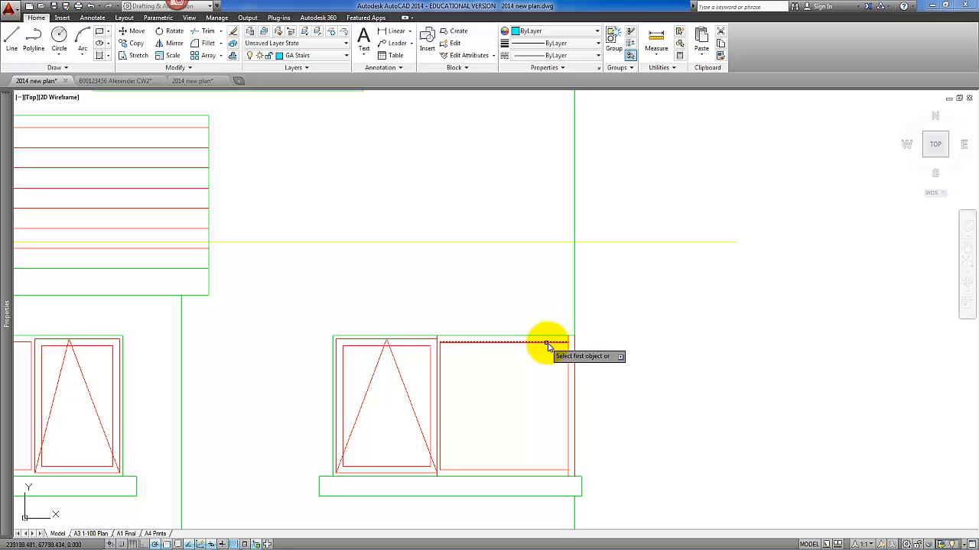
left_click(547, 344)
left_click(569, 364)
key("Return")
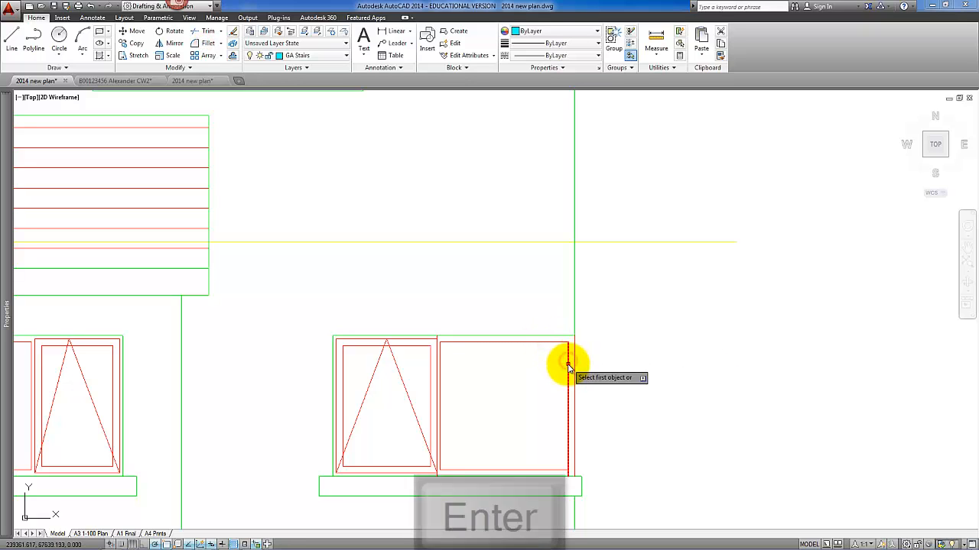
left_click(568, 367)
left_click(548, 471)
key("Return")
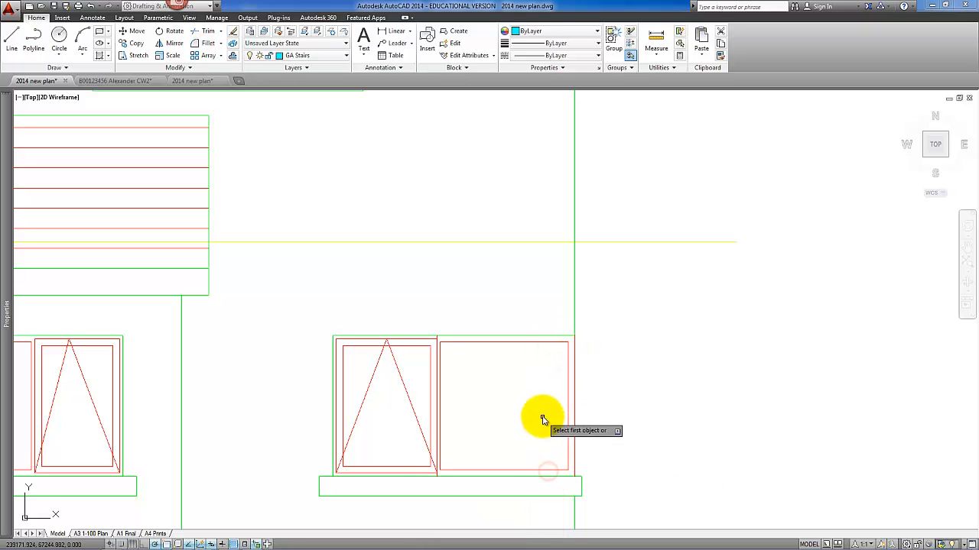
Examine the frame and two leaves of the glazed double door on the gable elevation.
scroll(542, 416, "down", 2)
scroll(543, 419, "down", 1)
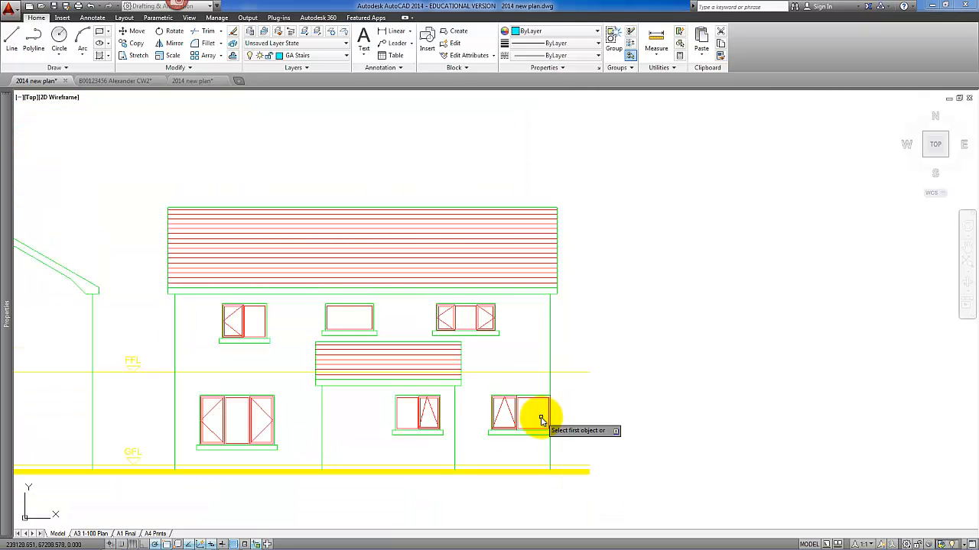
scroll(539, 418, "down", 2)
middle_click_drag(476, 406, 627, 402)
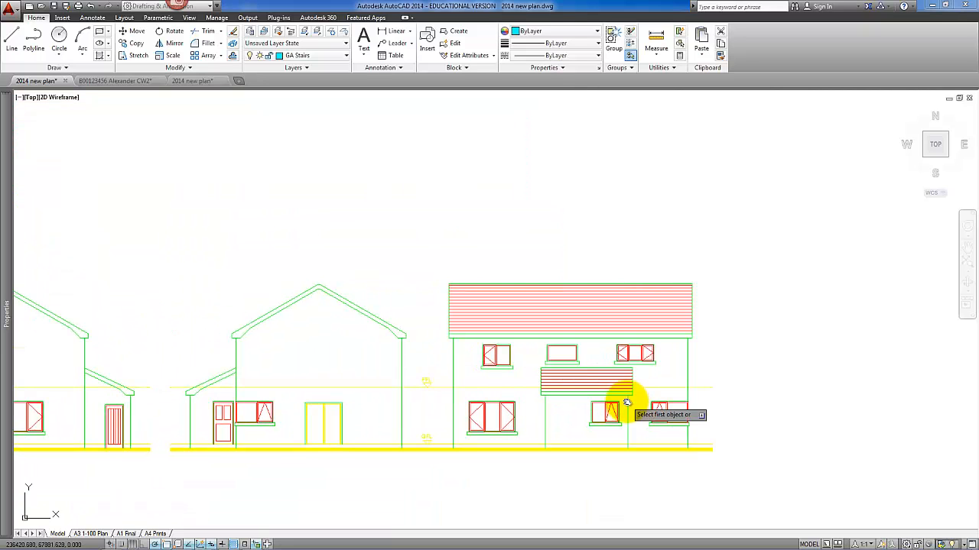
mouse_move(400, 403)
middle_mouse_down()
mouse_move(532, 390)
mouse_move(462, 384)
middle_mouse_up()
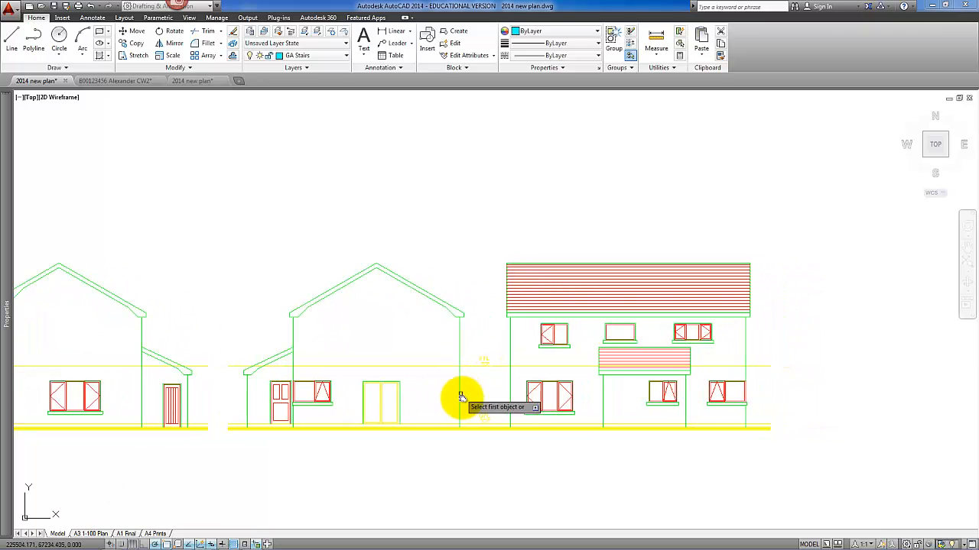
scroll(382, 397, "up", 5)
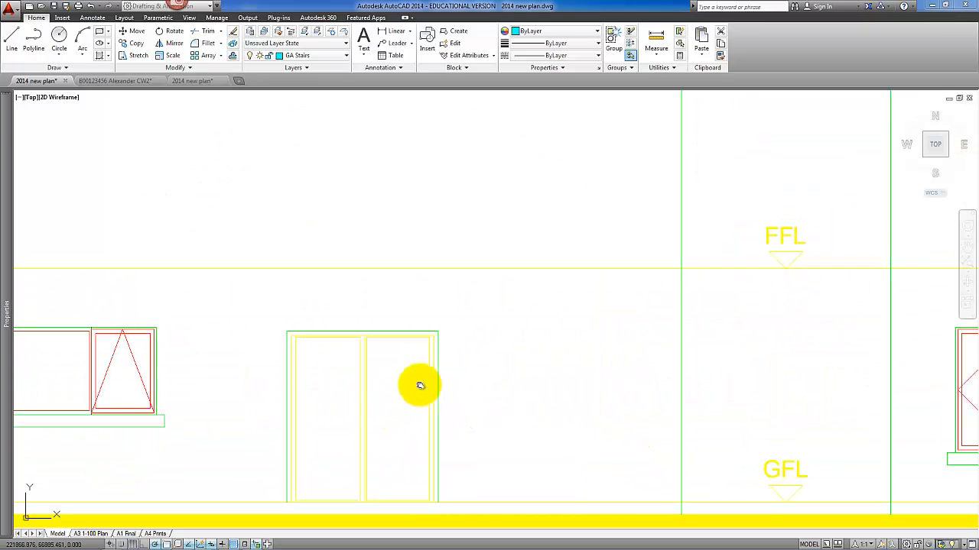
middle_click_drag(419, 385, 432, 369)
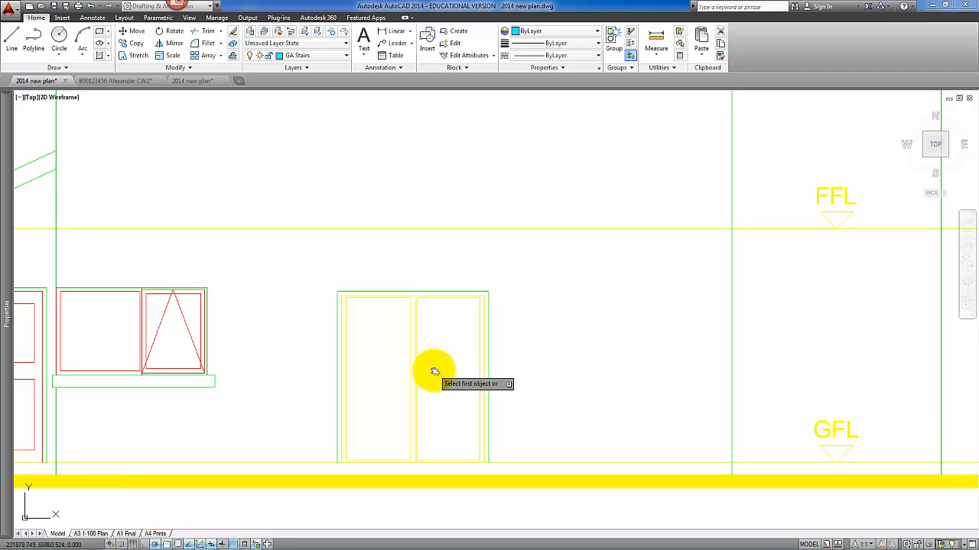
scroll(428, 380, "up", 2)
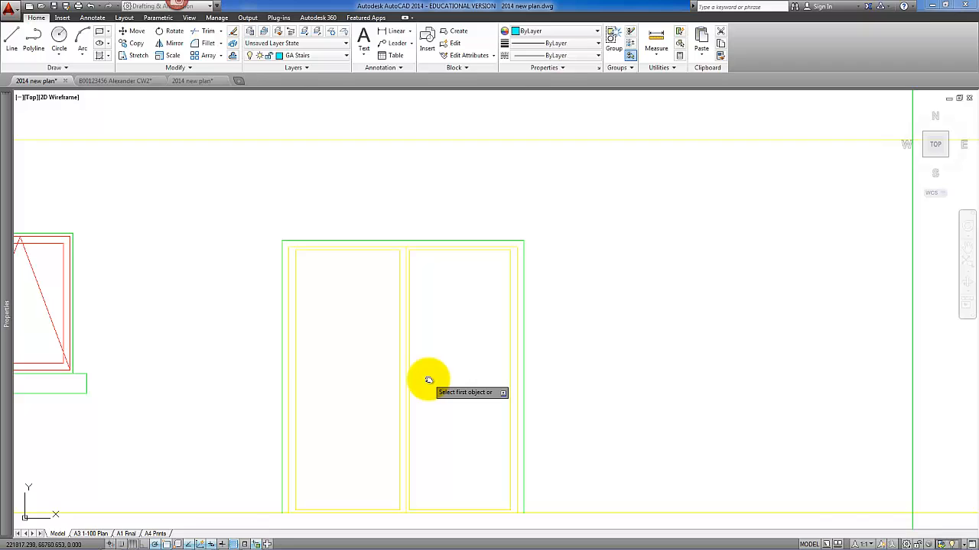
Examine how the dining area's external door is drawn in the ground floor plan.
scroll(429, 380, "down", 4)
scroll(444, 430, "down", 1)
middle_click_drag(444, 430, 437, 248)
mouse_move(299, 369)
middle_mouse_down()
mouse_move(461, 339)
mouse_move(454, 278)
mouse_move(472, 208)
middle_mouse_up()
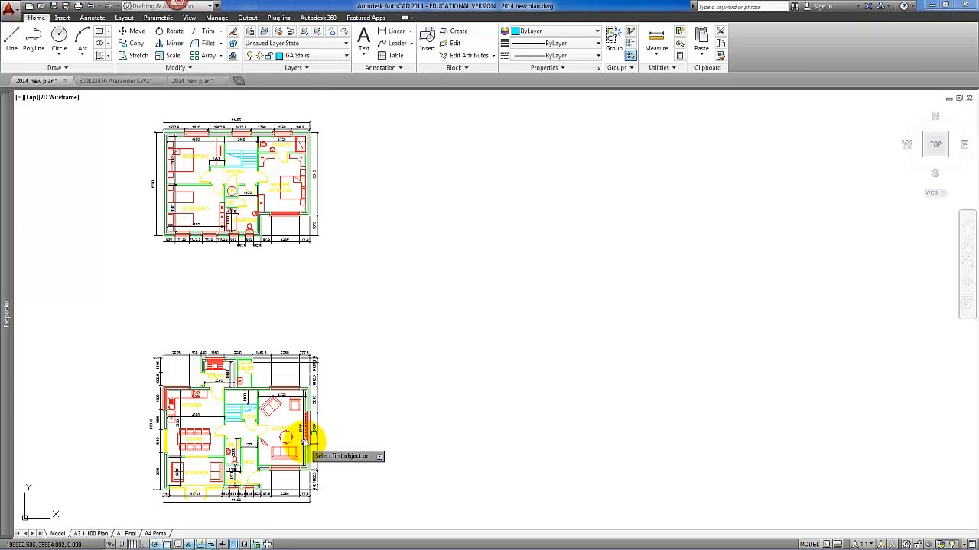
scroll(304, 442, "up", 4)
scroll(364, 459, "down", 2)
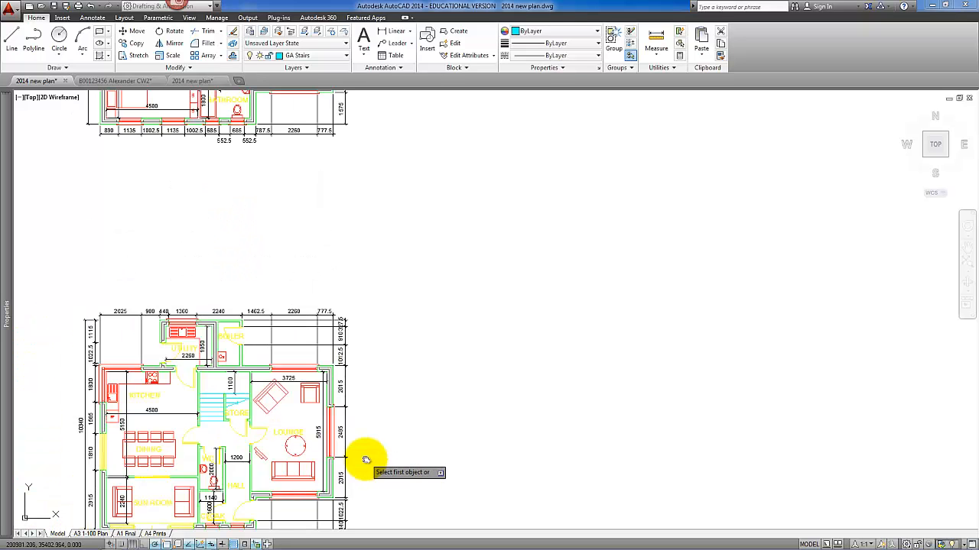
middle_click_drag(364, 458, 435, 379)
scroll(205, 391, "up", 10)
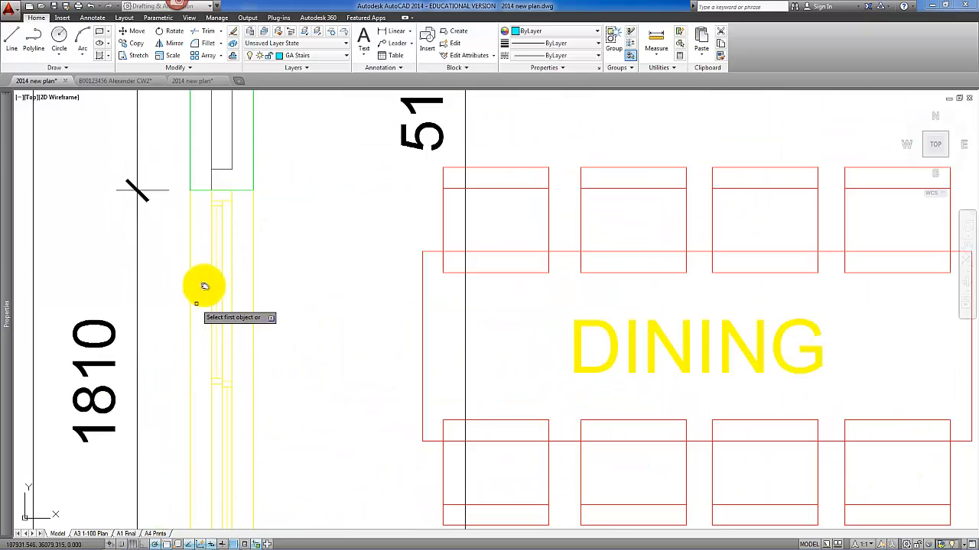
scroll(227, 423, "down", 10)
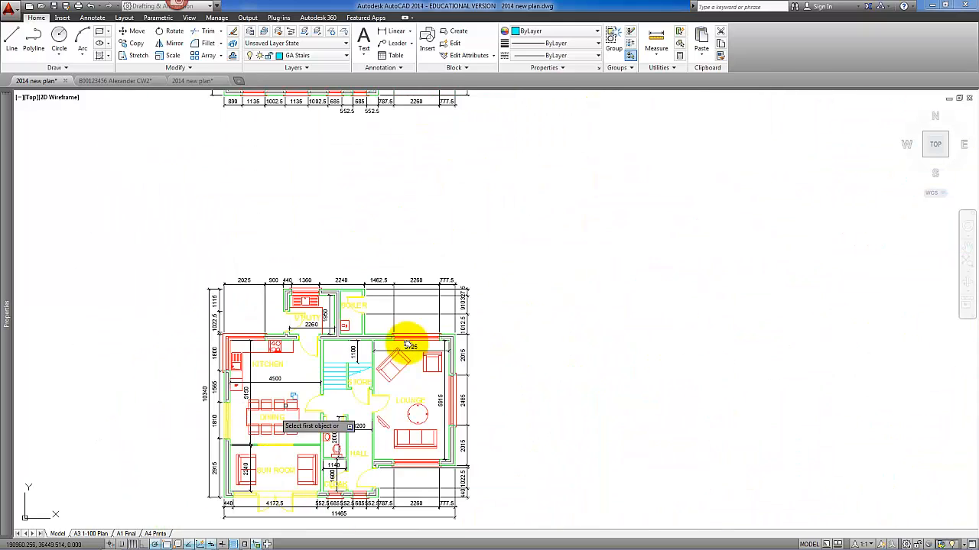
Move the panelled door's frame and panels on the gable elevation to the GA Doors layer.
middle_click_drag(408, 343, 245, 501)
middle_click_drag(444, 296, 300, 492)
middle_click_drag(444, 373, 273, 493)
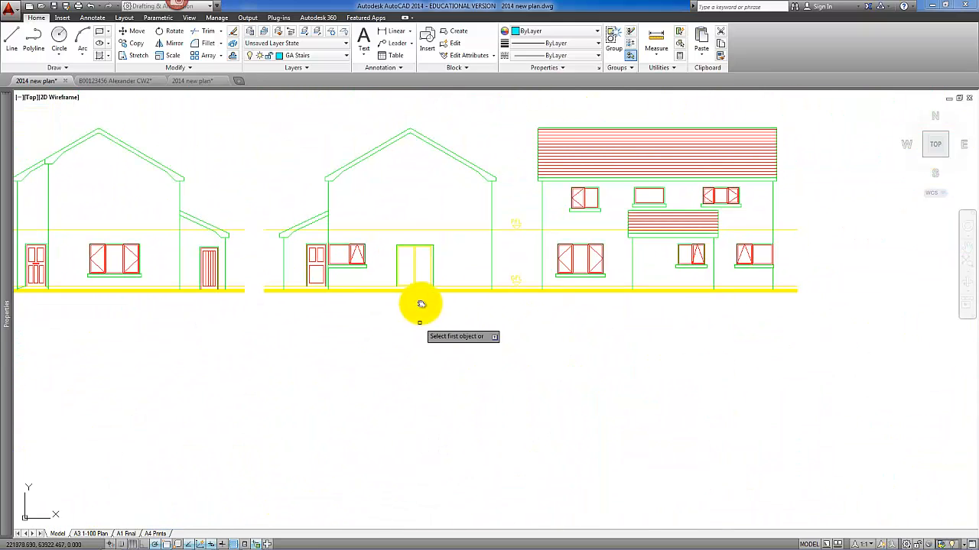
scroll(403, 274, "up", 2)
scroll(402, 269, "up", 1)
middle_click_drag(354, 295, 478, 372)
scroll(481, 369, "up", 1)
scroll(549, 357, "down", 1)
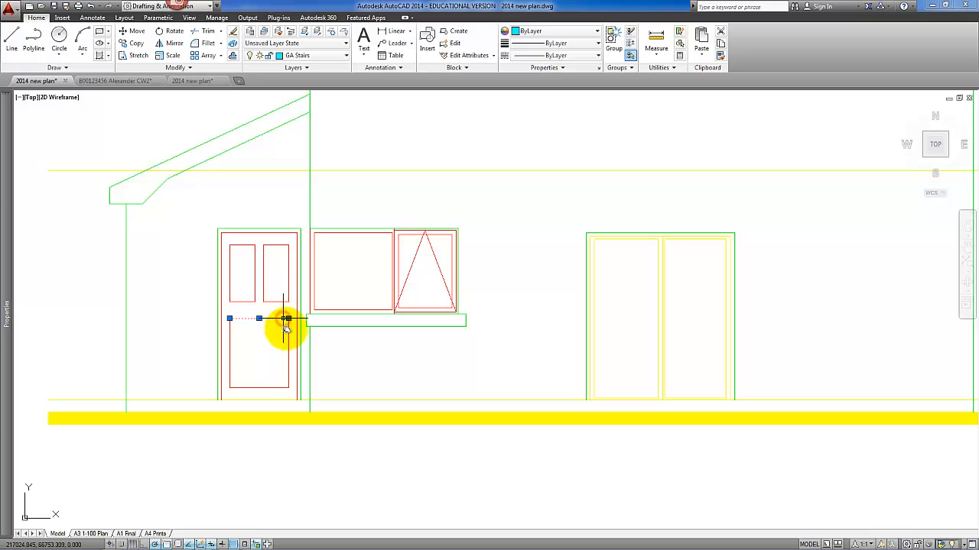
left_click(295, 392)
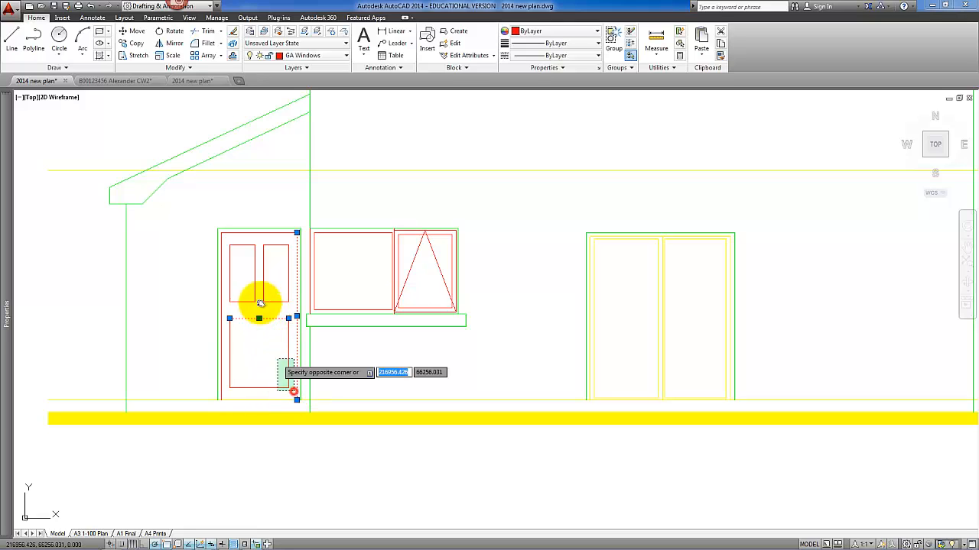
left_click(221, 232)
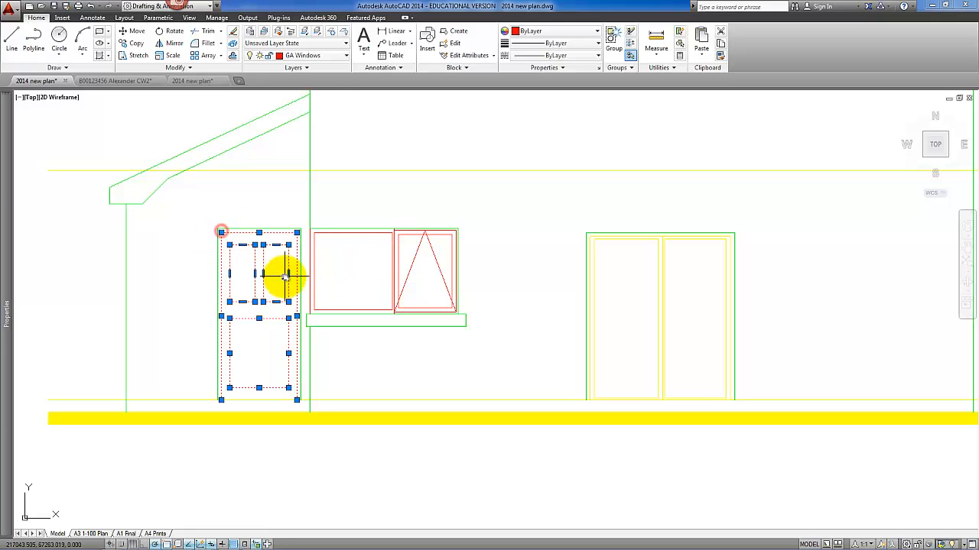
left_click(347, 59)
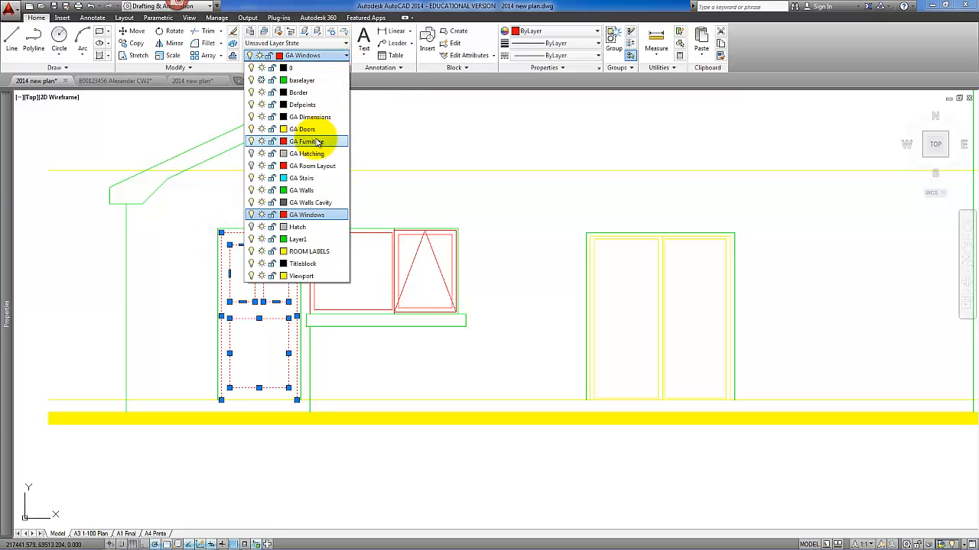
left_click(317, 130)
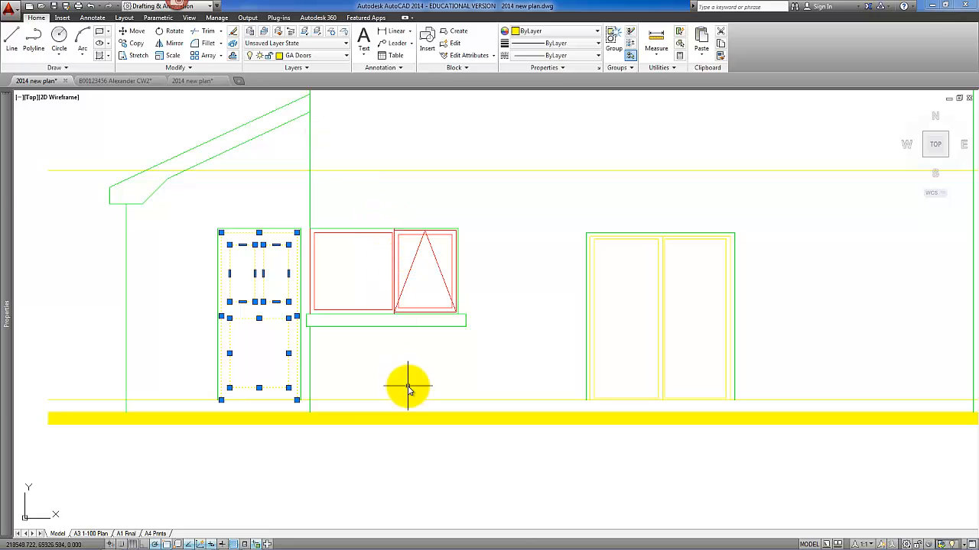
key("Escape")
Move the vertically boarded door's frame and boards beneath the lean-to roof to the GA Doors layer.
scroll(376, 416, "down", 4)
scroll(375, 417, "up", 4)
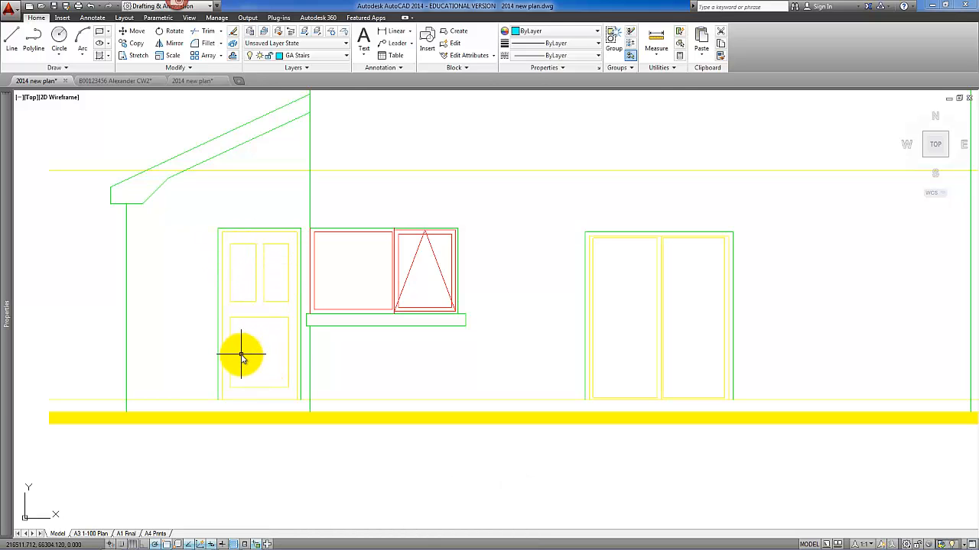
scroll(239, 353, "down", 2)
middle_click_drag(236, 349, 656, 365)
scroll(413, 371, "up", 3)
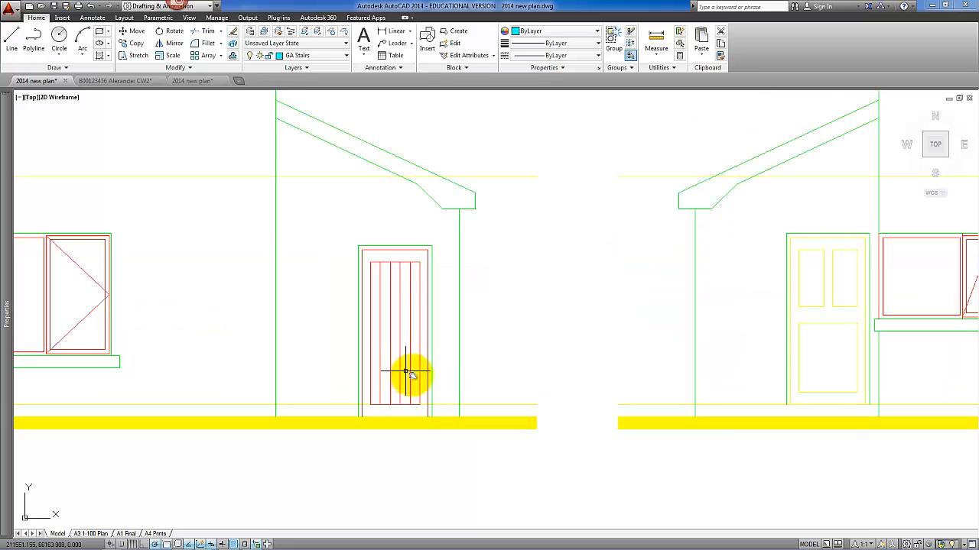
scroll(426, 387, "up", 2)
left_click(432, 405)
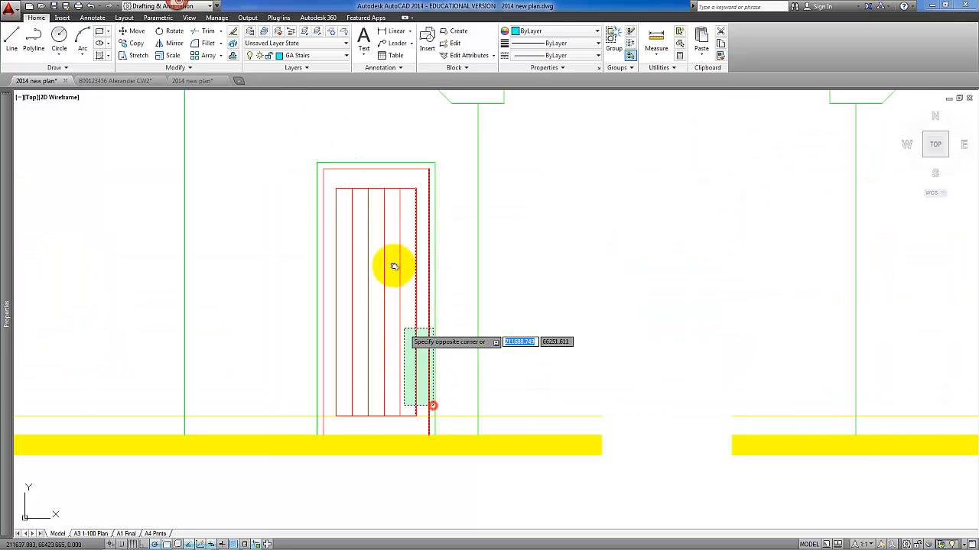
left_click(321, 165)
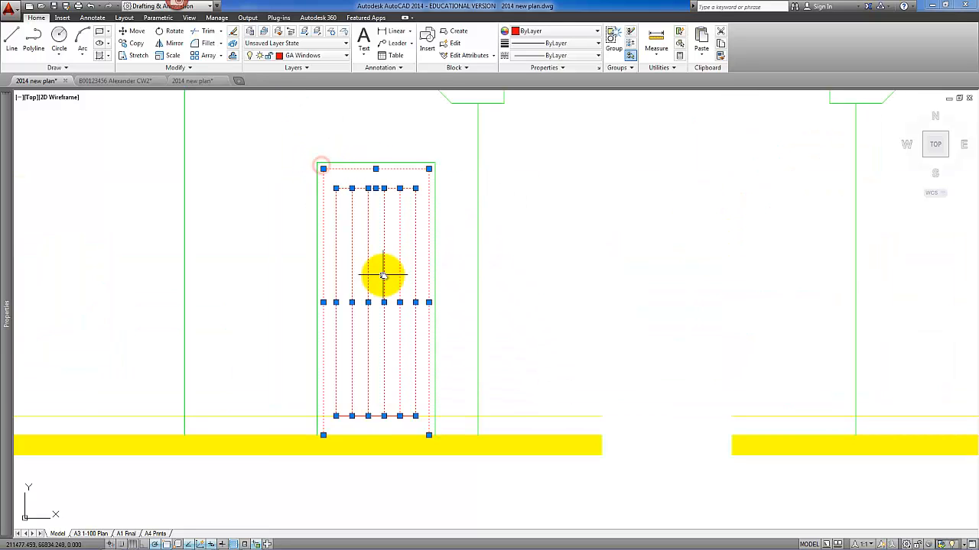
left_click(331, 399)
left_click(426, 430)
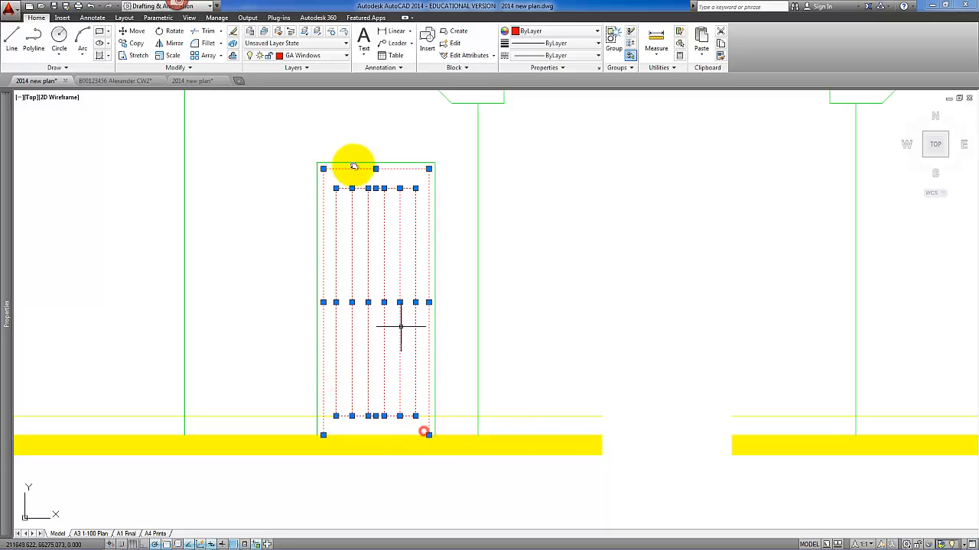
left_click(347, 61)
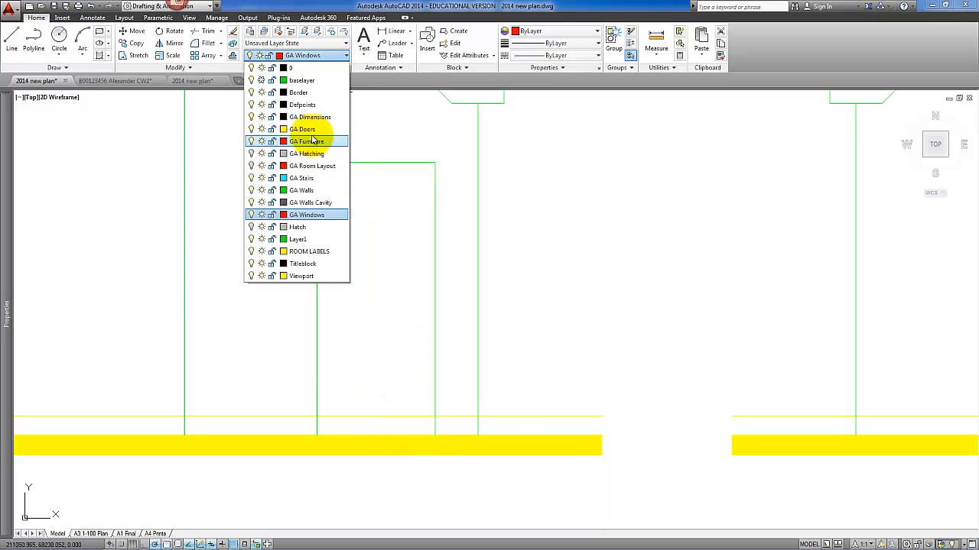
left_click(312, 131)
key("Escape")
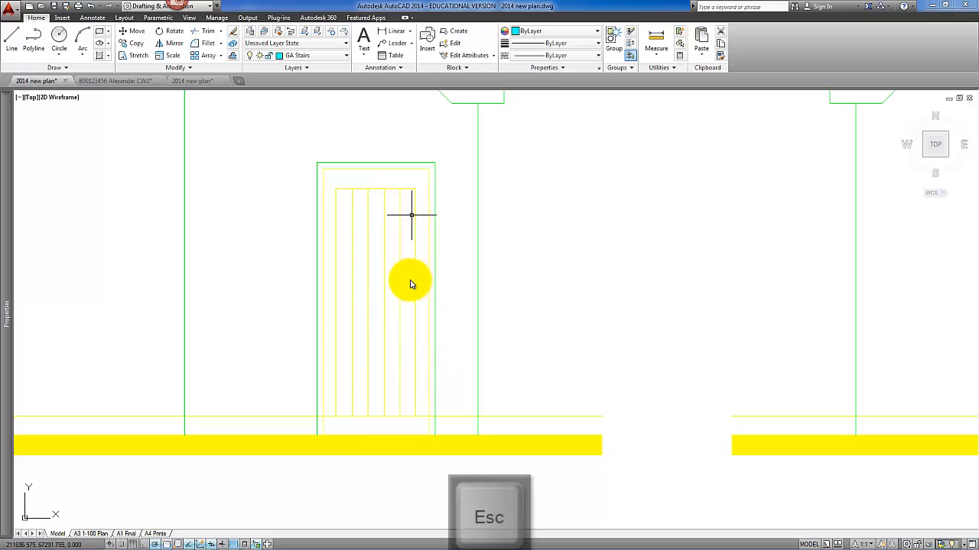
Move the panelled front door's frame, panels and letterbox on the gable elevation to the GA Doors layer.
scroll(399, 290, "down", 2)
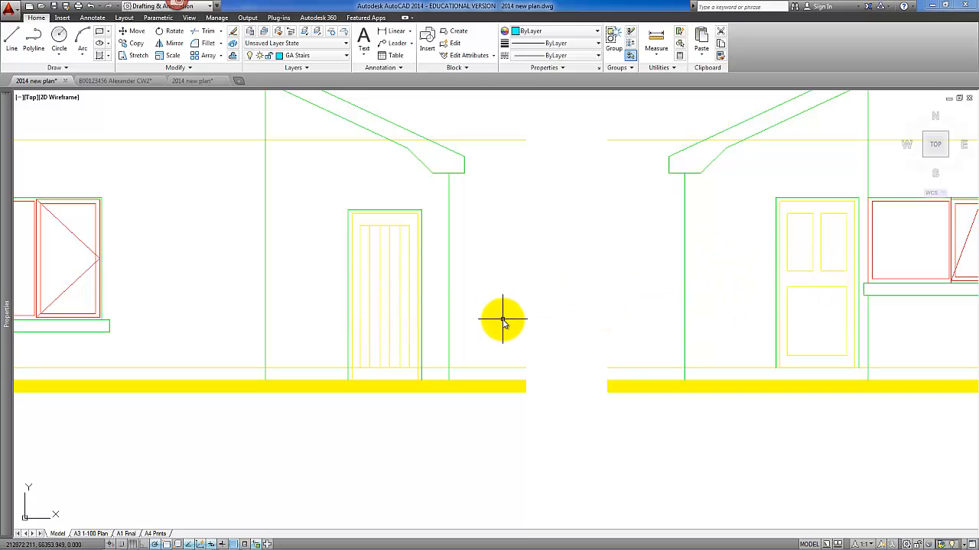
scroll(712, 328, "down", 2)
scroll(459, 299, "up", 3)
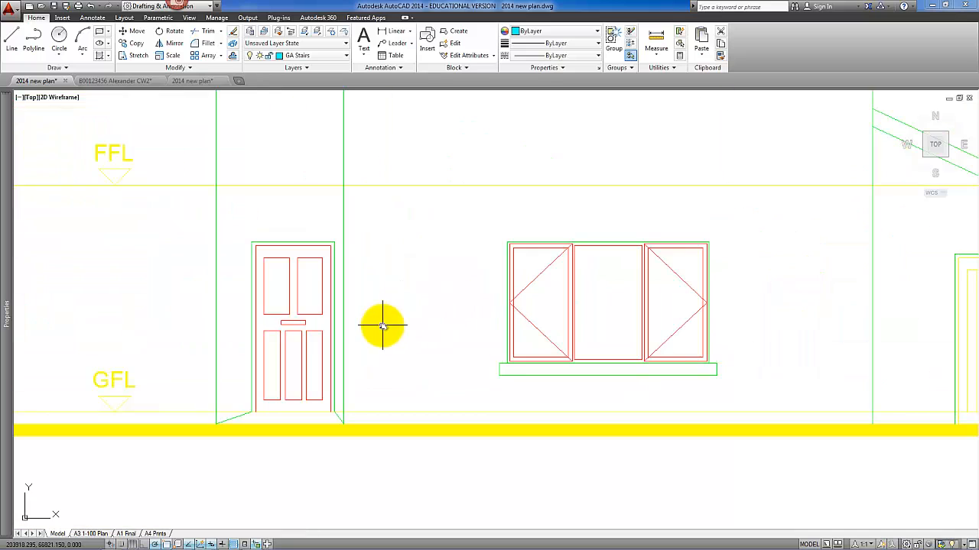
scroll(437, 296, "up", 1)
scroll(393, 284, "up", 2)
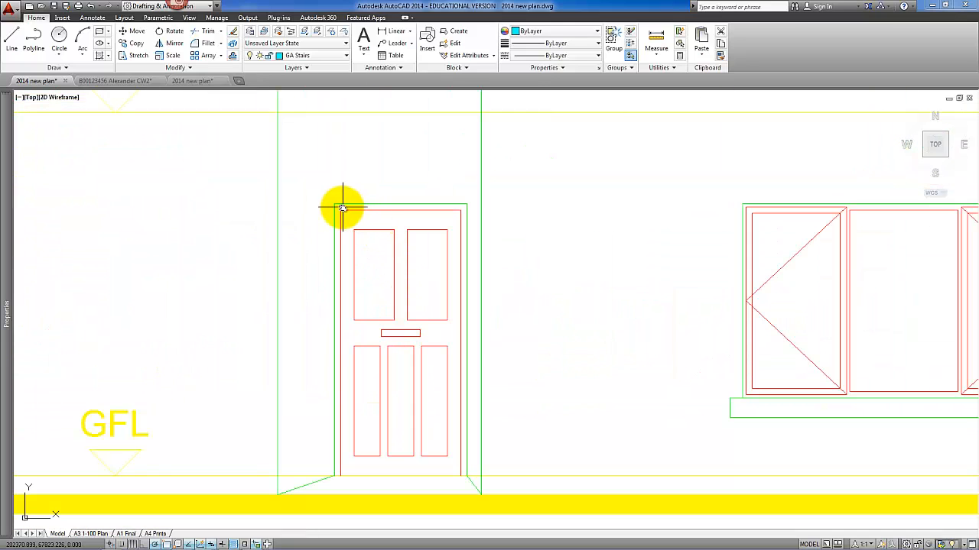
left_click(340, 209)
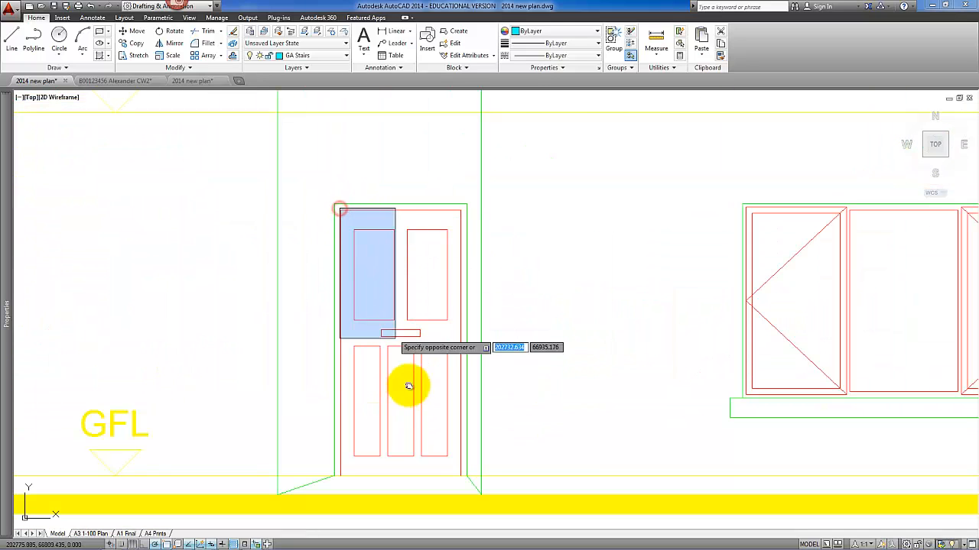
left_click(463, 485)
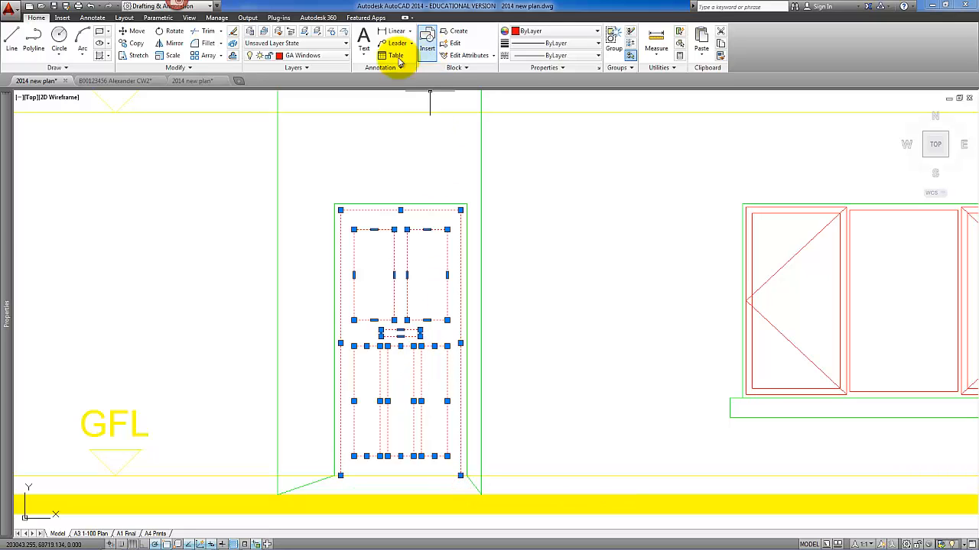
left_click(348, 57)
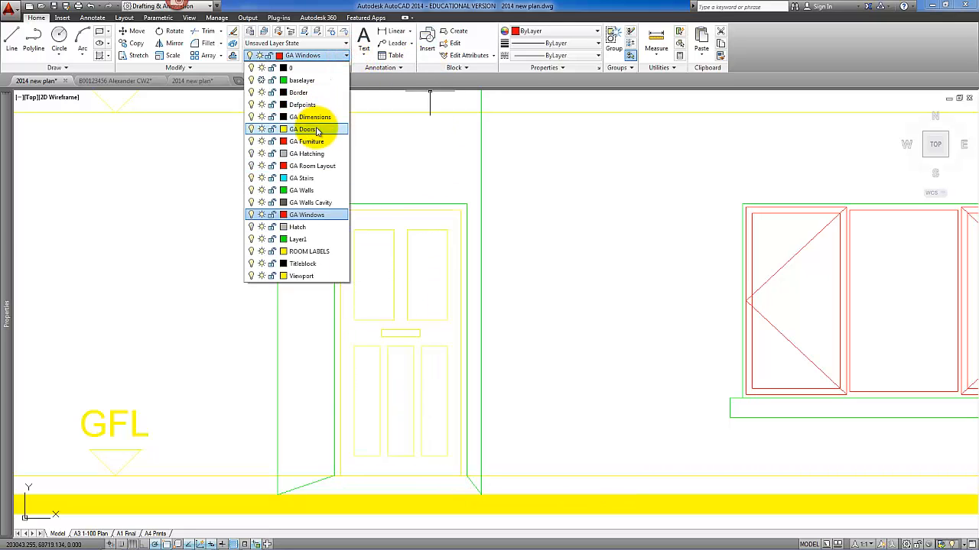
left_click(315, 127)
key("Escape")
scroll(481, 398, "down", 3)
middle_click_drag(491, 400, 376, 332)
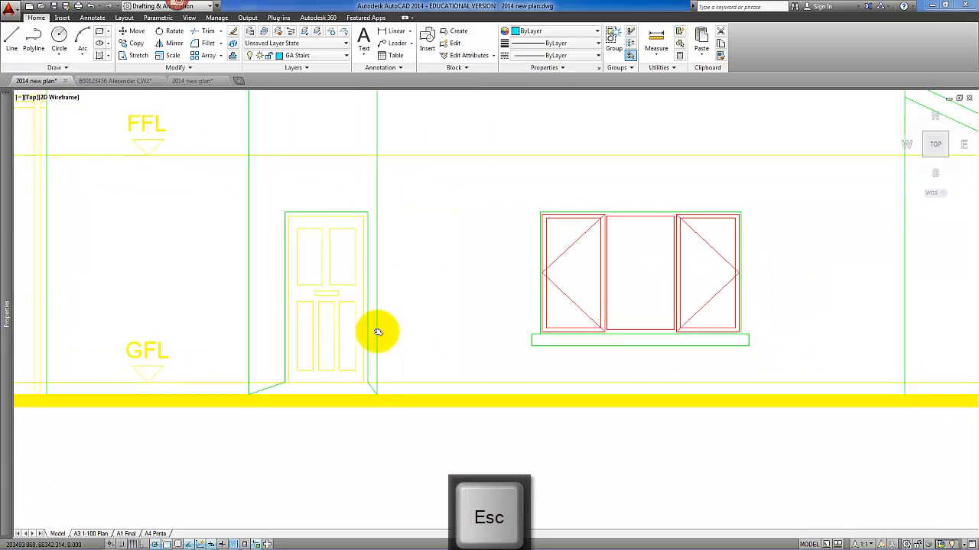
scroll(317, 391, "up", 1)
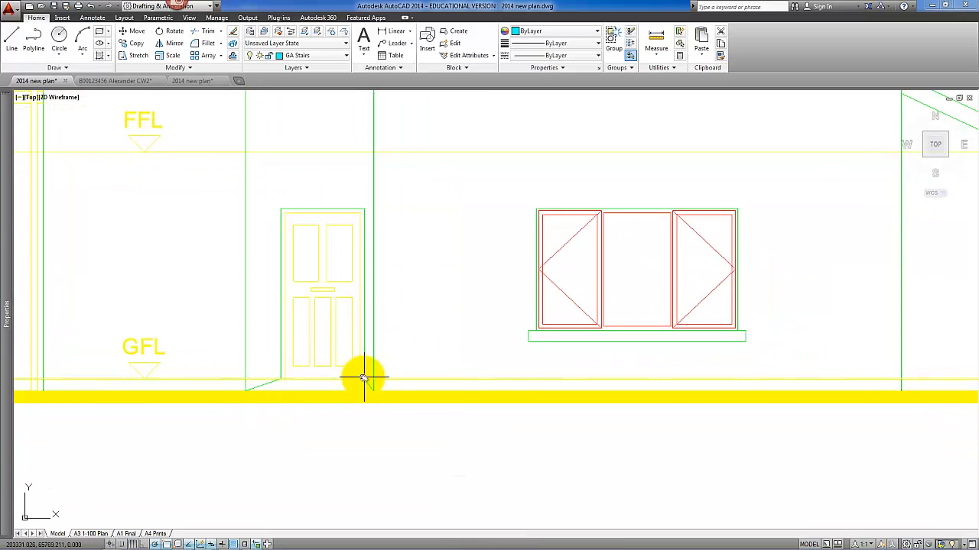
Offset the centre line of the glazed double doors by 50 to both sides on the roofed elevation.
left_click(288, 374)
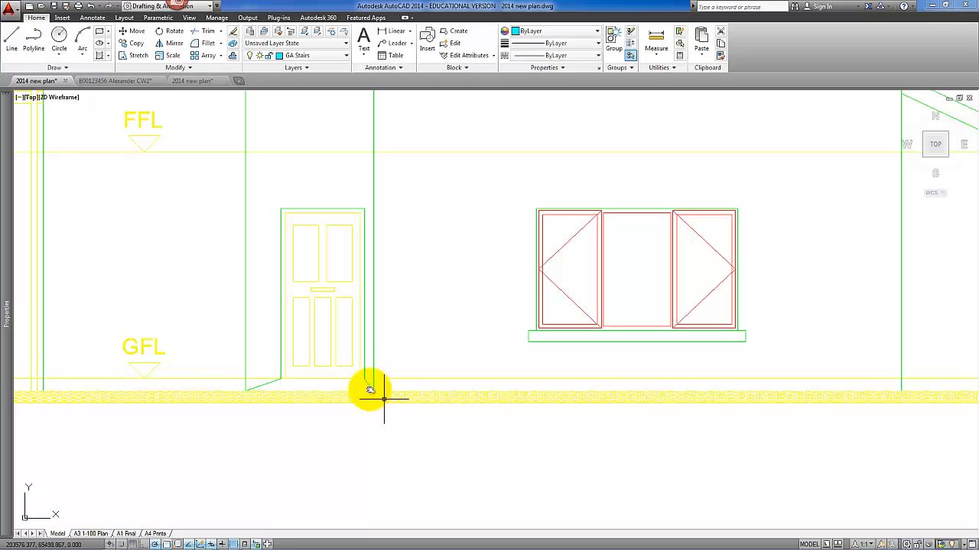
scroll(372, 390, "down", 2)
middle_click_drag(546, 395, 864, 396)
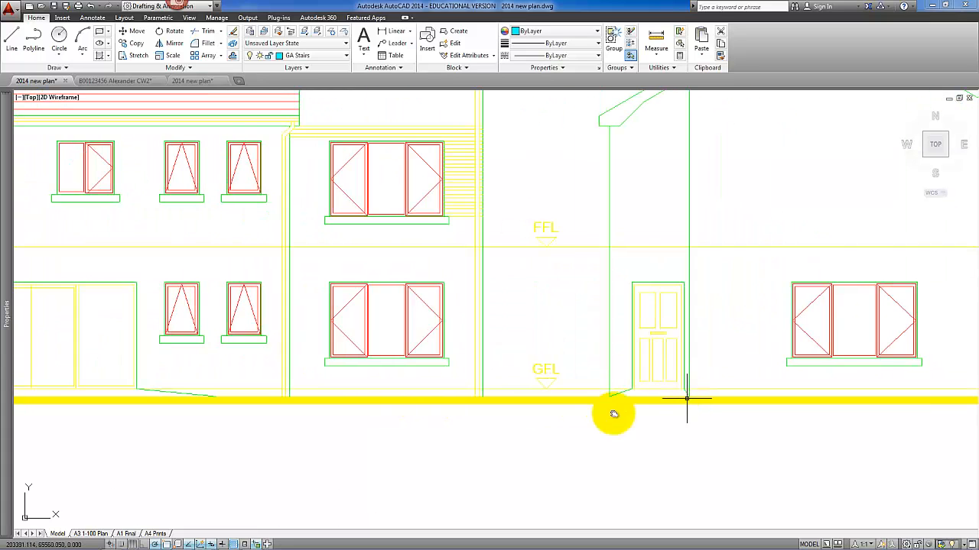
middle_click_drag(517, 442, 690, 419)
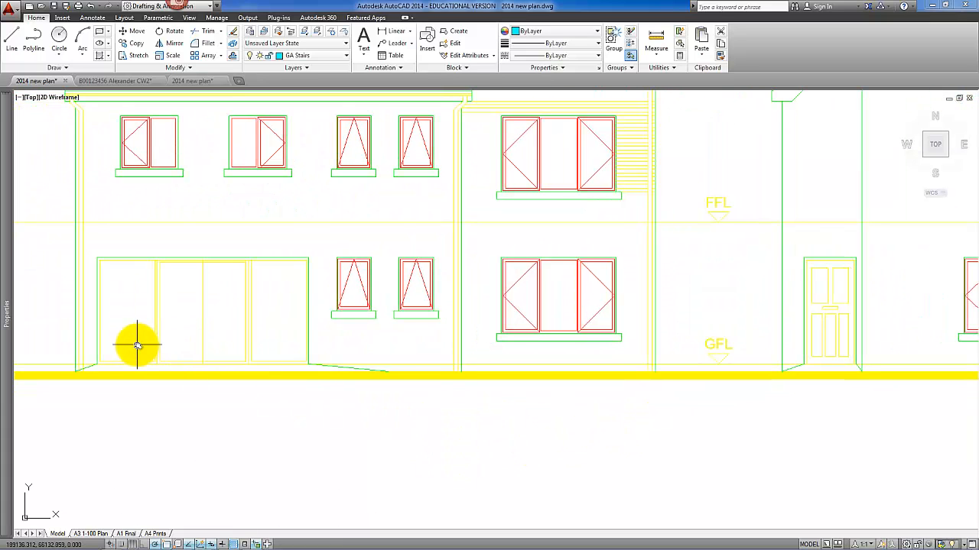
scroll(137, 345, "up", 2)
middle_click_drag(136, 343, 234, 356)
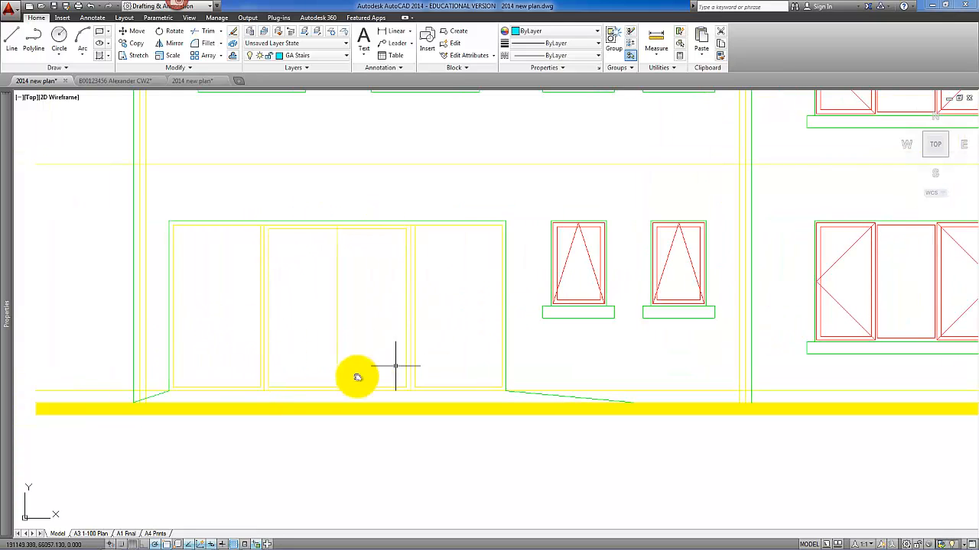
left_click(232, 54)
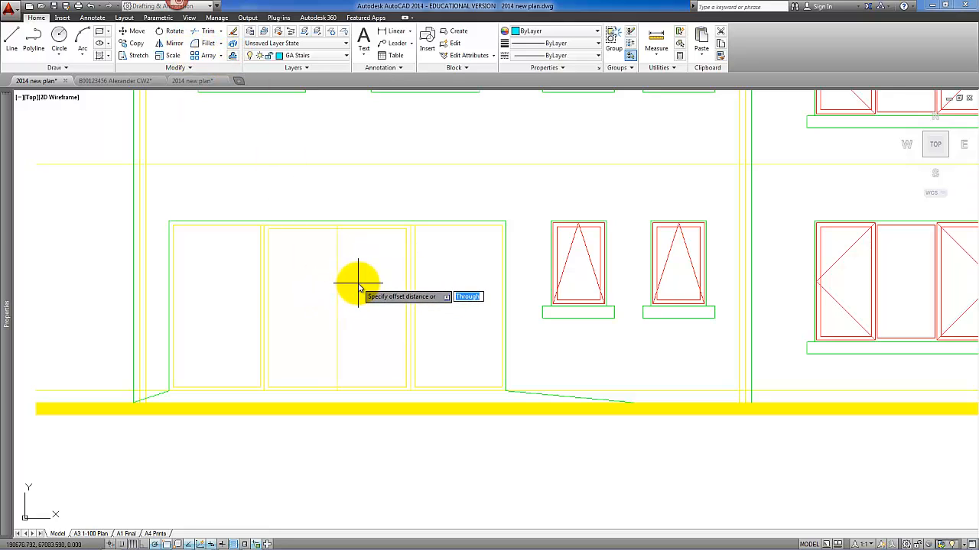
type("50")
key("Return")
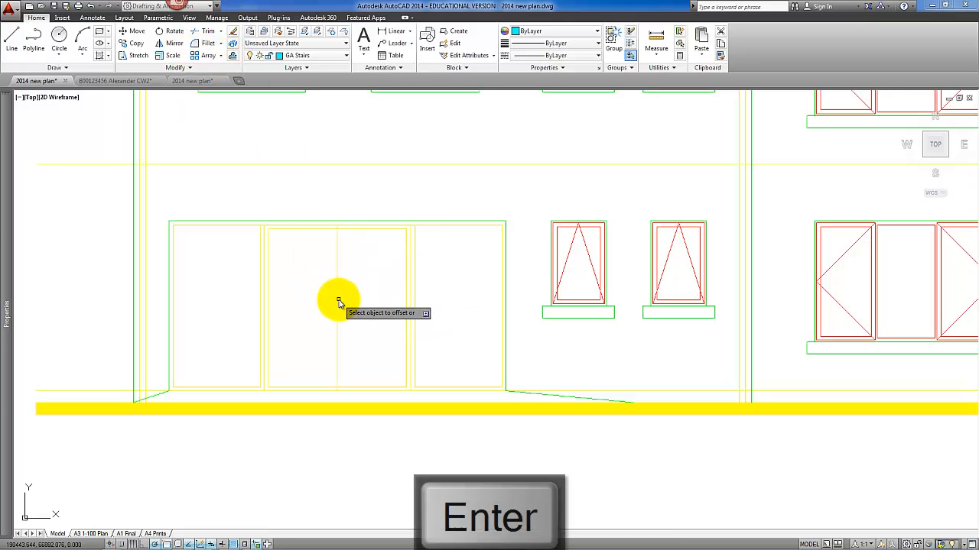
left_click(338, 300)
left_click(311, 300)
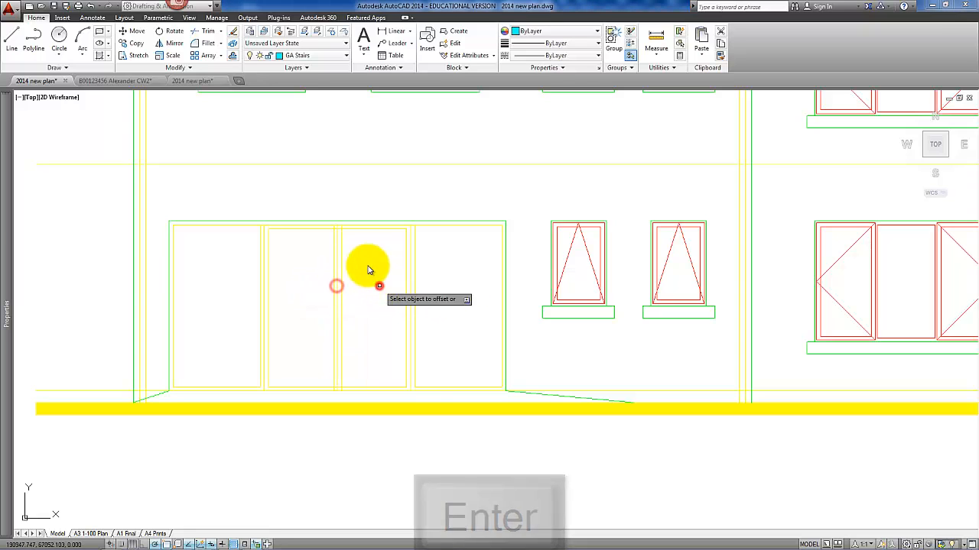
scroll(339, 233, "up", 5)
key("Return")
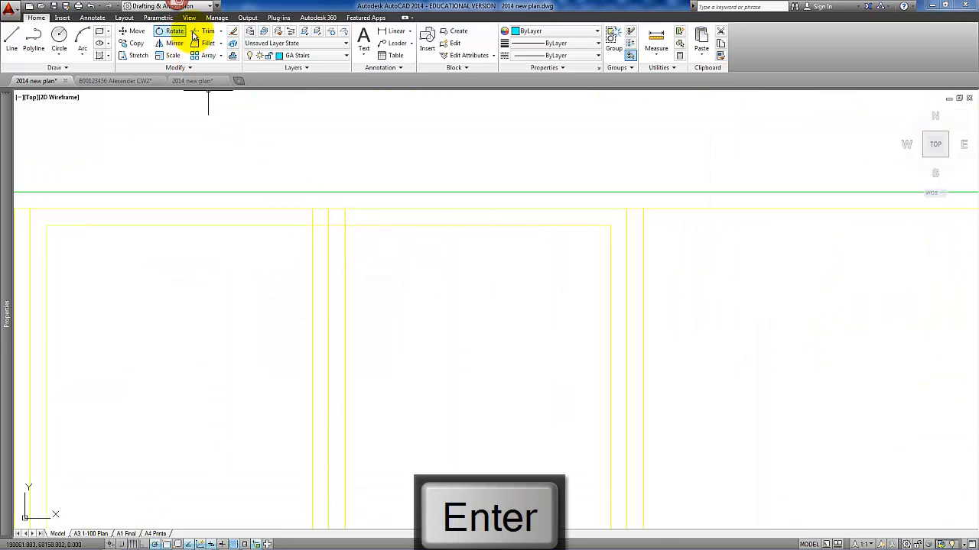
Trim the glazed double doors' top rail line between the two offset lines beside the centre line.
left_click(204, 32)
left_click(355, 248)
left_click(335, 241)
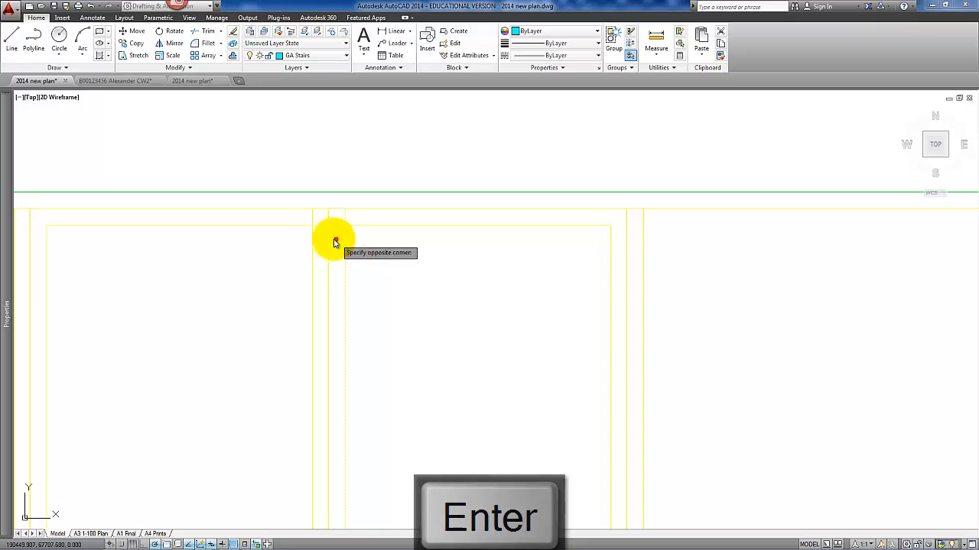
left_click(316, 245)
left_click(288, 236)
key("Return")
left_click(321, 225)
left_click(336, 226)
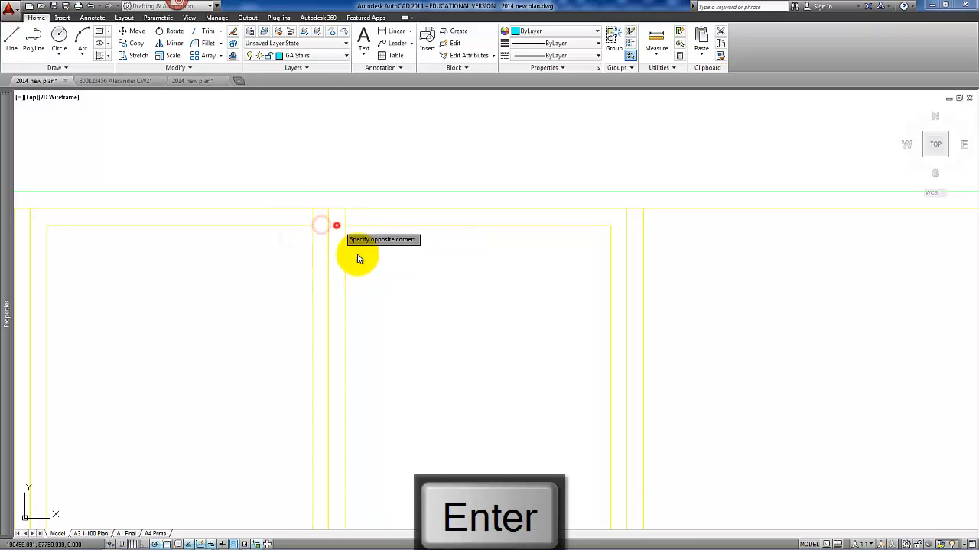
left_click(334, 240)
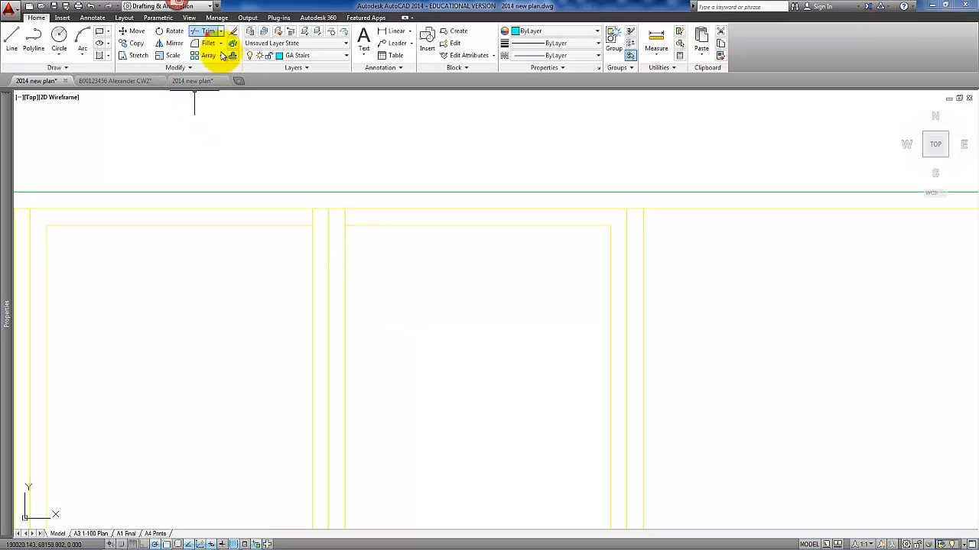
Trim the two offset lines above the top rail line so each glazed door leaf gets its own inner outline.
left_click(382, 273)
left_click(297, 213)
key("Return")
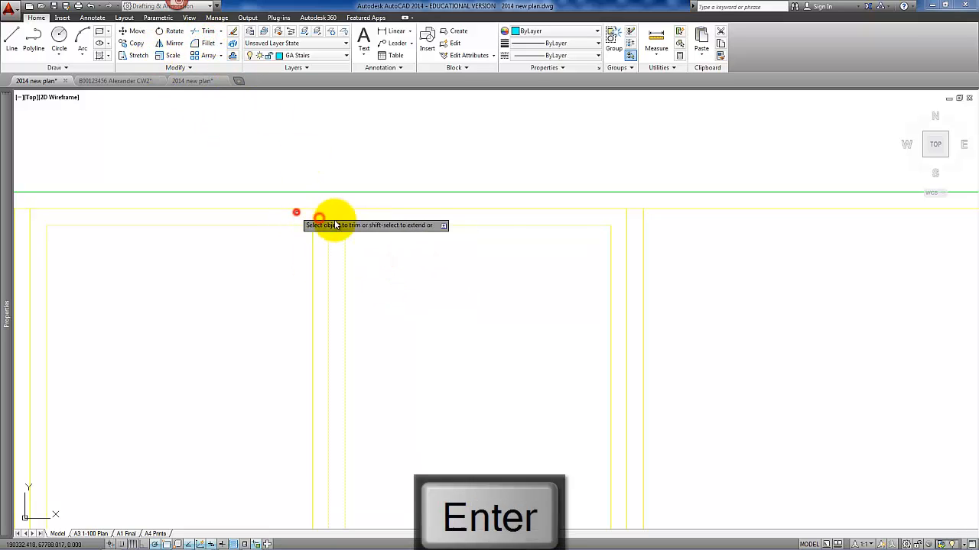
left_click(346, 215)
scroll(382, 306, "down", 4)
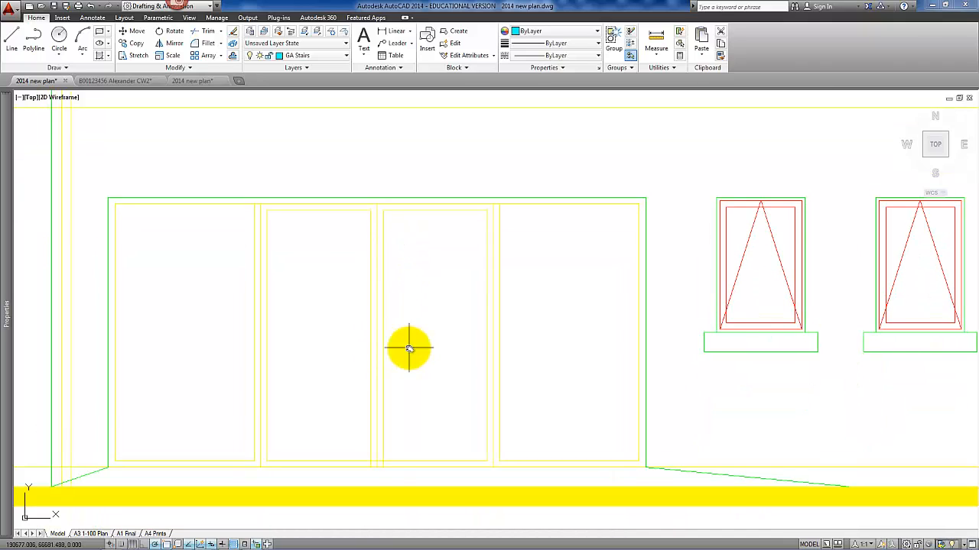
scroll(369, 243, "up", 2)
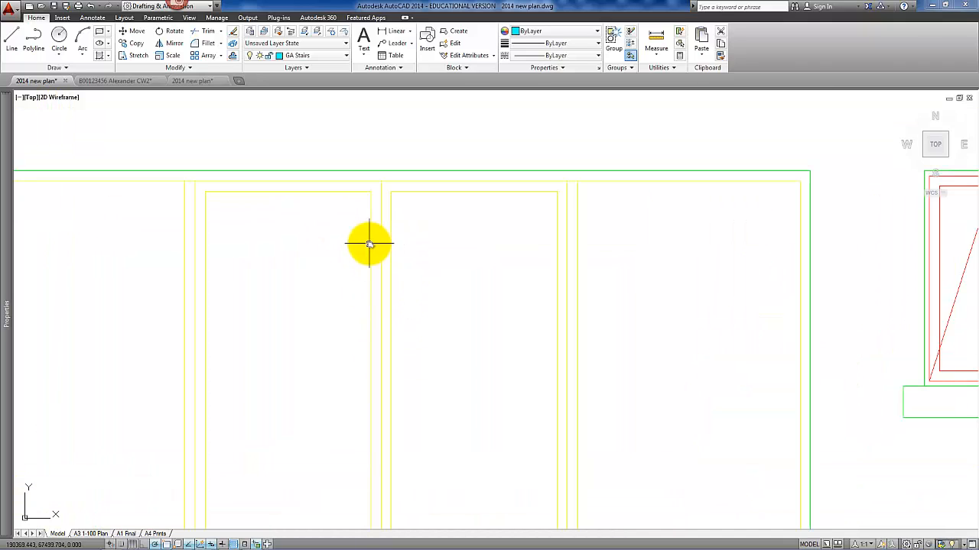
scroll(369, 244, "down", 3)
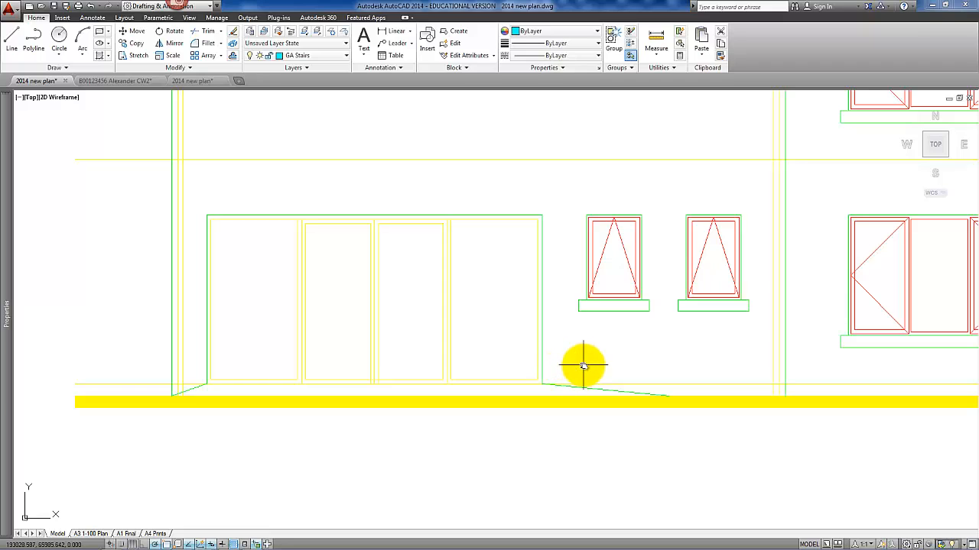
Examine the GFL and FFL level markers between the roofed elevation and the gable elevation.
scroll(583, 365, "down", 2)
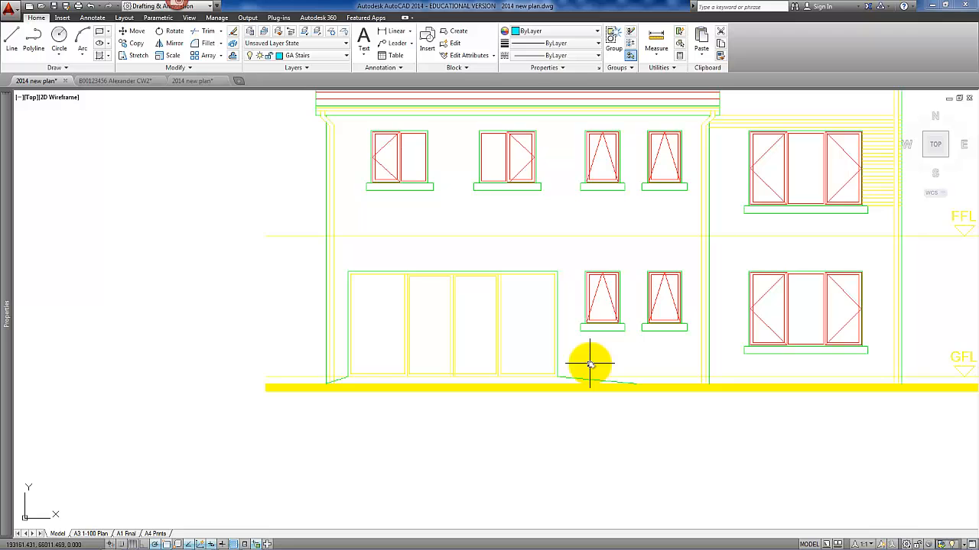
middle_click_drag(590, 364, 348, 424)
scroll(465, 393, "down", 2)
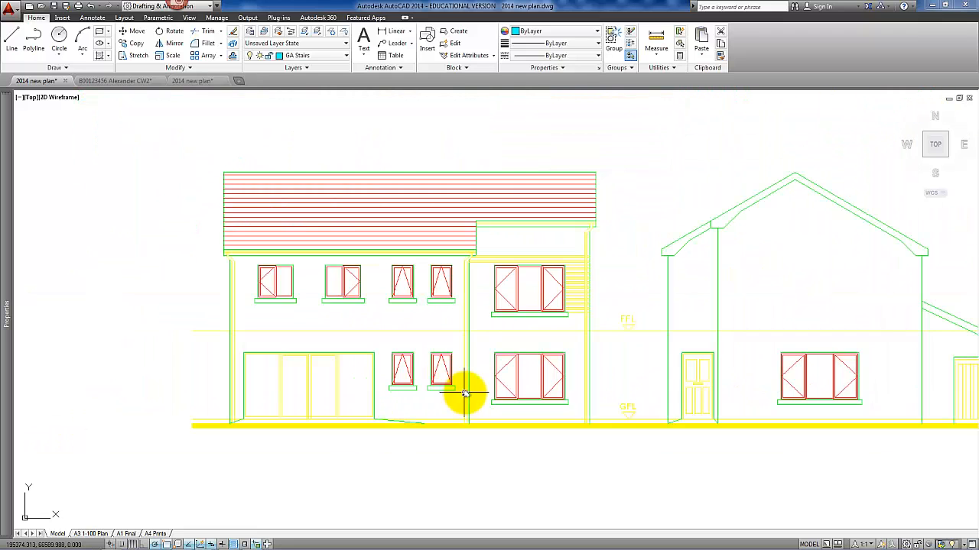
middle_click_drag(465, 393, 367, 394)
scroll(562, 405, "up", 4)
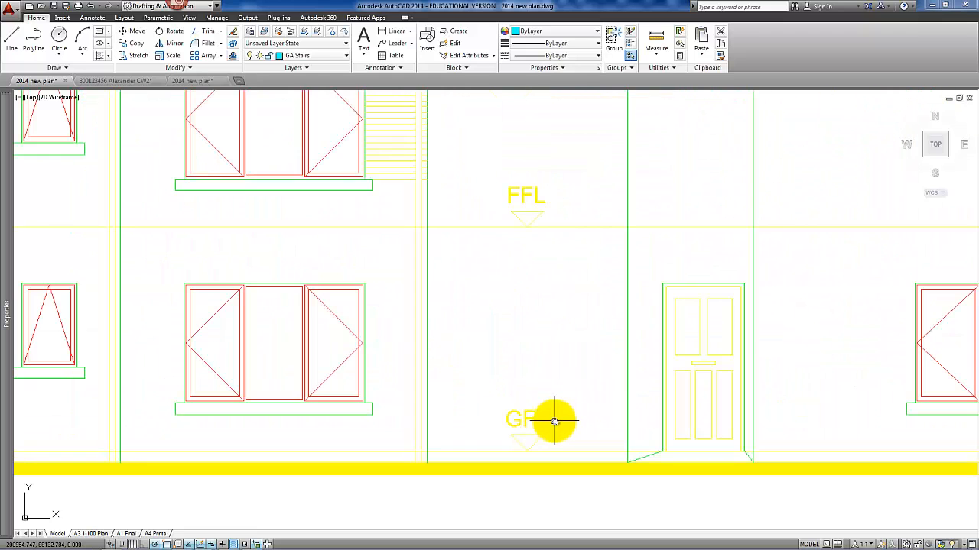
scroll(555, 421, "up", 2)
middle_click_drag(554, 422, 467, 385)
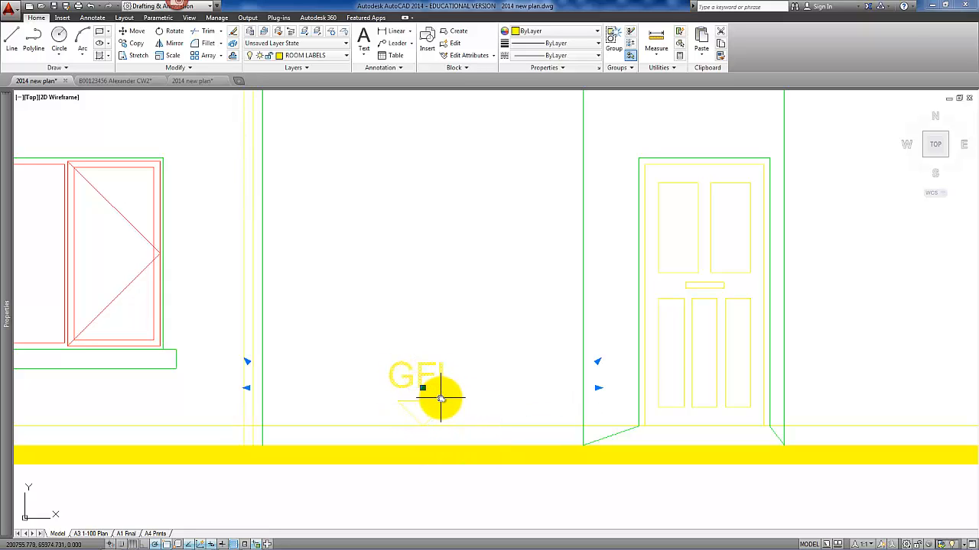
key("Escape")
scroll(446, 372, "down", 3)
scroll(430, 227, "up", 3)
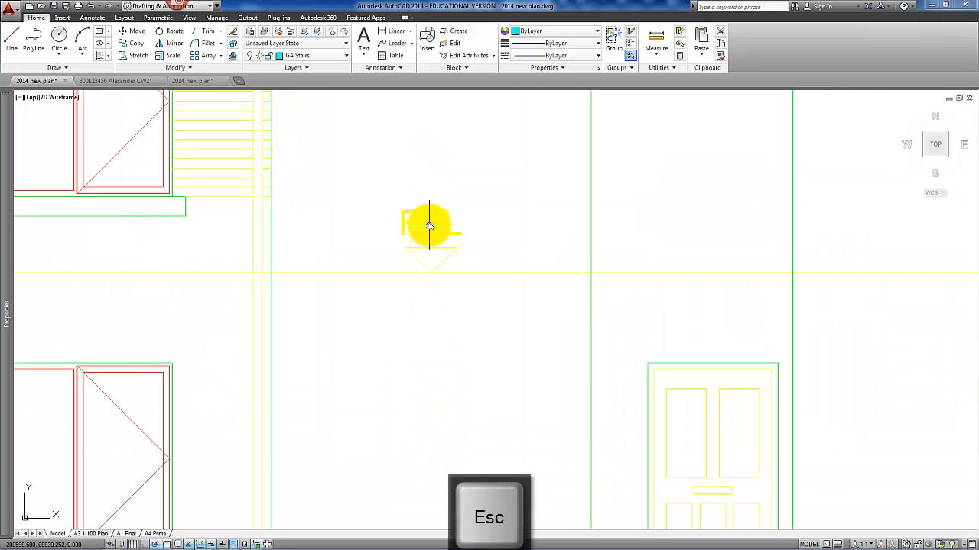
Delete the short swan-neck lines joining the end downpipe to the gutter under the roofed elevation's eaves.
scroll(430, 273, "down", 6)
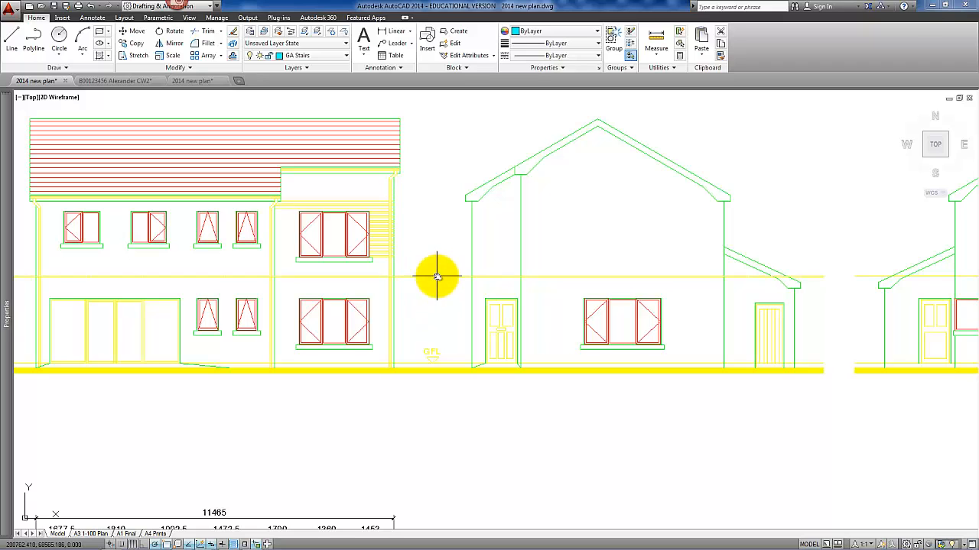
scroll(432, 301, "up", 4)
middle_click_drag(426, 321, 557, 388)
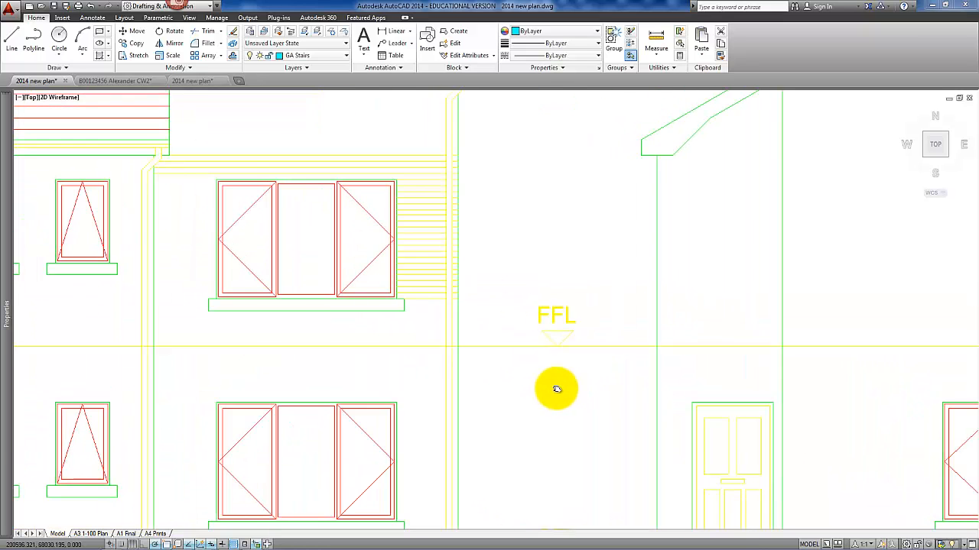
middle_click_drag(509, 310, 509, 461)
scroll(463, 242, "up", 2)
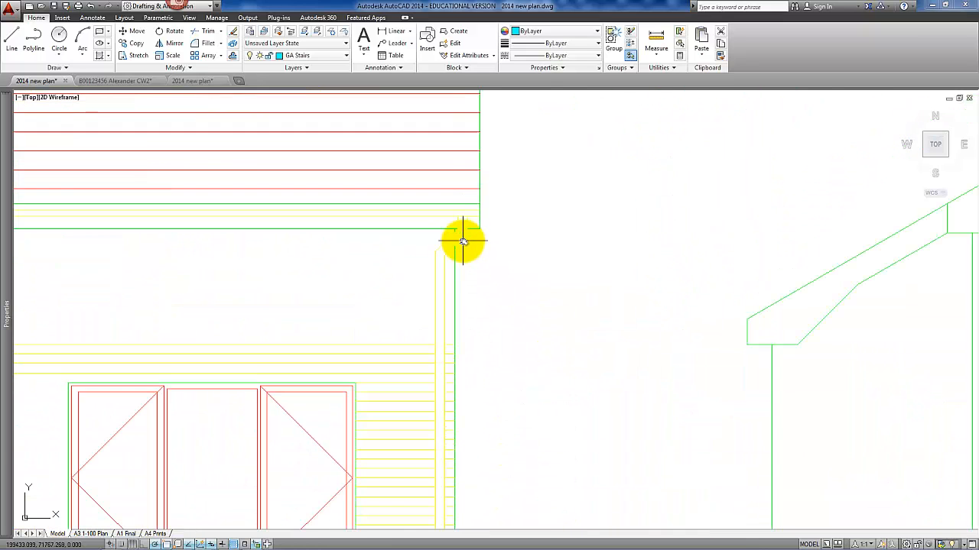
left_click(430, 214)
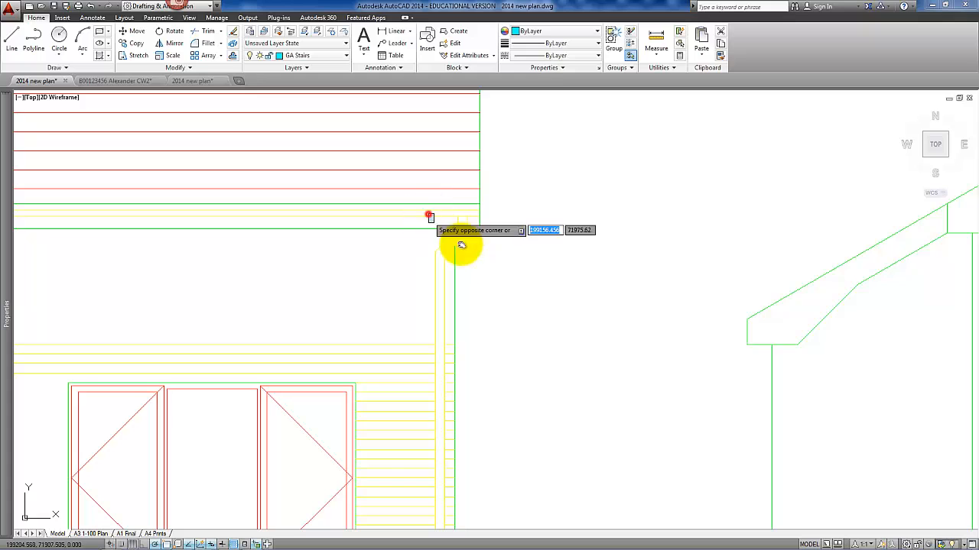
left_click(469, 267)
key("Delete")
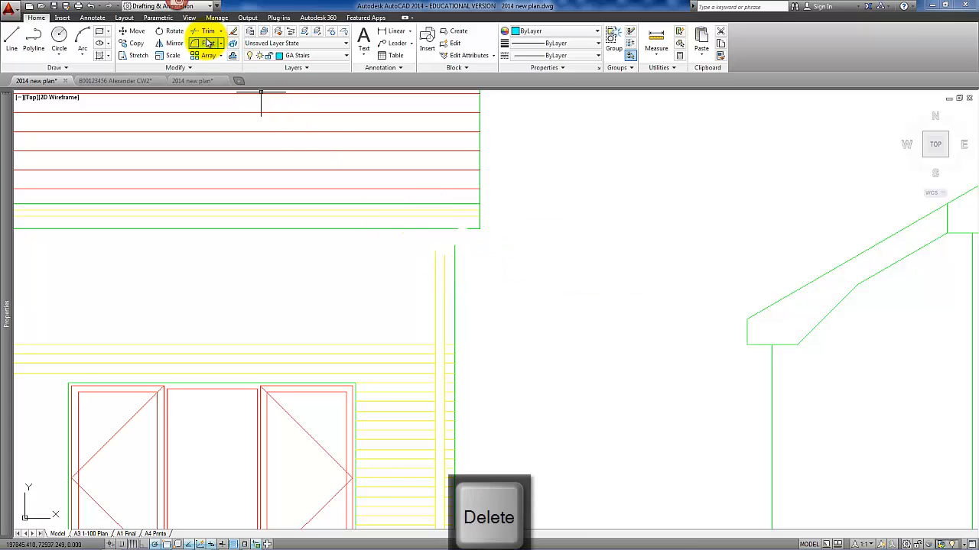
Extend both vertical lines of the end downpipe up to the gutter's lower line on the roofed elevation.
left_click(222, 69)
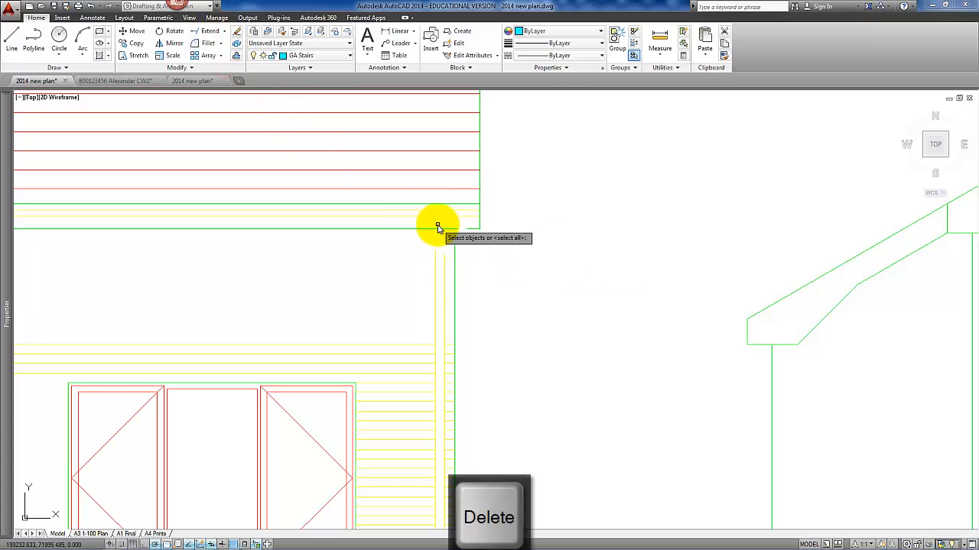
left_click(427, 214)
key("Return")
left_click(444, 255)
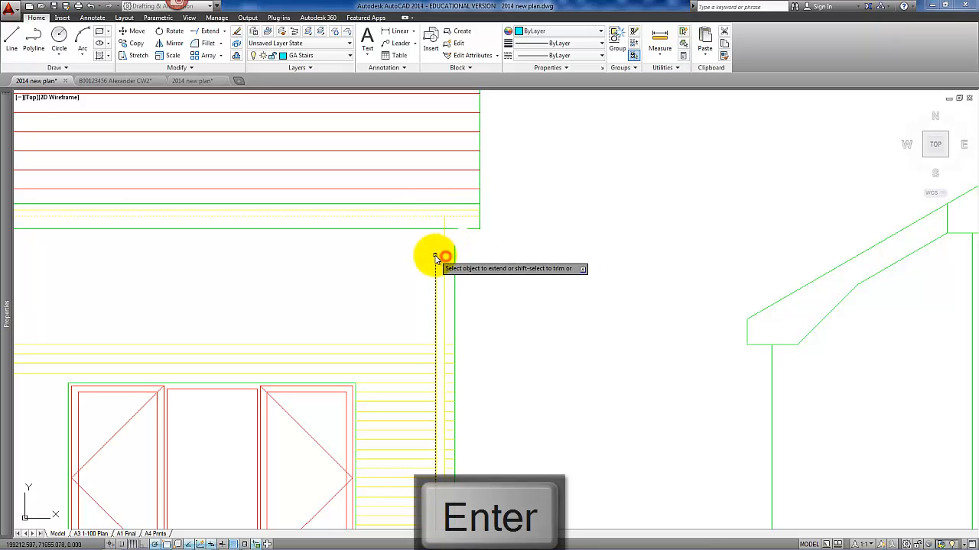
left_click(435, 255)
key("Escape")
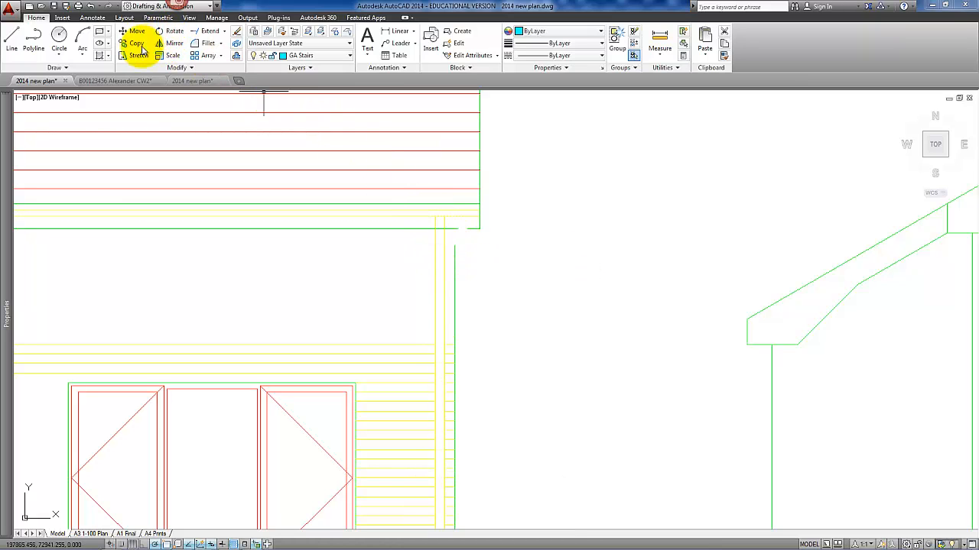
Close the gap in the fascia's bottom line beside the downpipe and trim that line between the two downpipe lines.
scroll(436, 230, "up", 5)
left_click(529, 237)
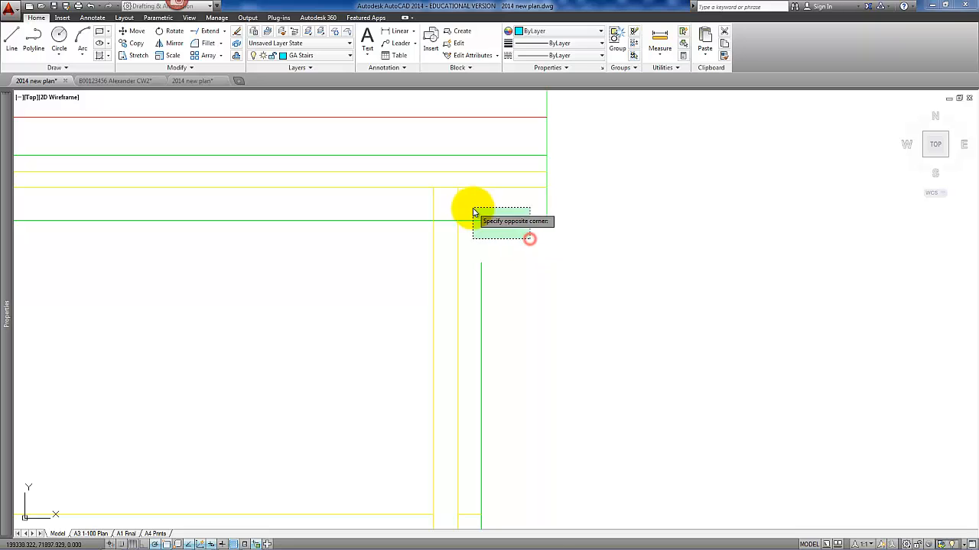
left_click(472, 208)
key("Return")
left_click(490, 221)
left_click(433, 220)
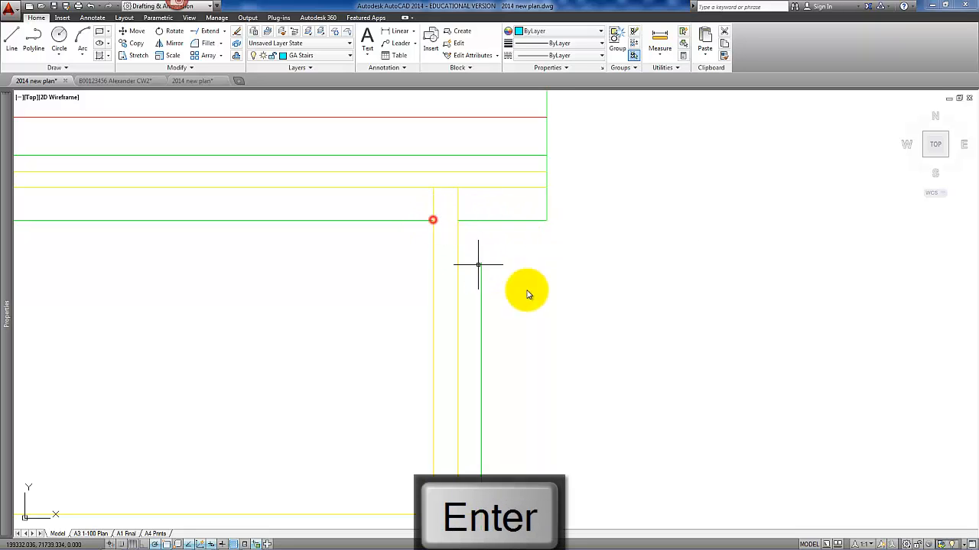
Extend the roofed elevation's end wall line up to the fascia's bottom line.
left_click(504, 259)
left_click(491, 205)
key("Return")
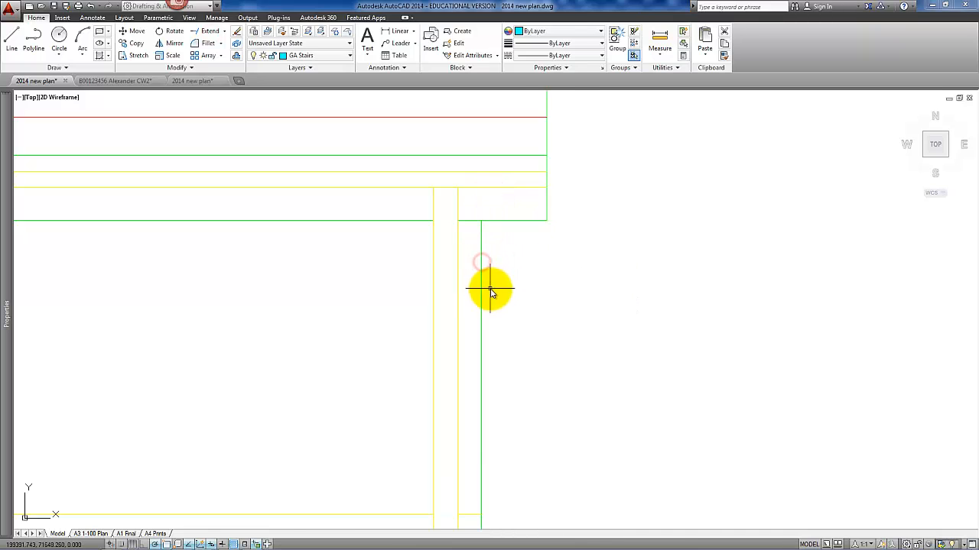
Draw a circle of radius 50 just outside the fascia at the gable elevation's lower eaves.
scroll(485, 282, "down", 2)
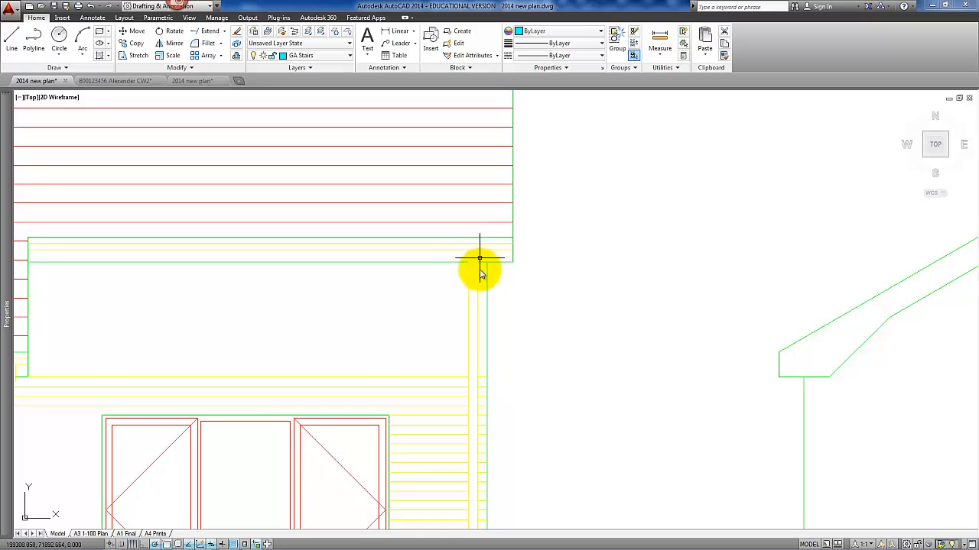
scroll(480, 258, "down", 2)
scroll(518, 306, "up", 2)
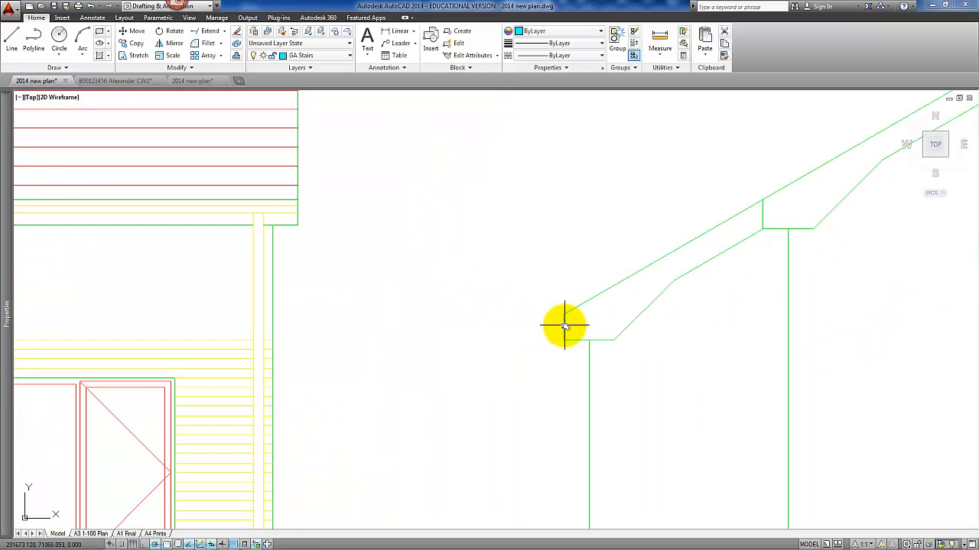
scroll(565, 326, "up", 2)
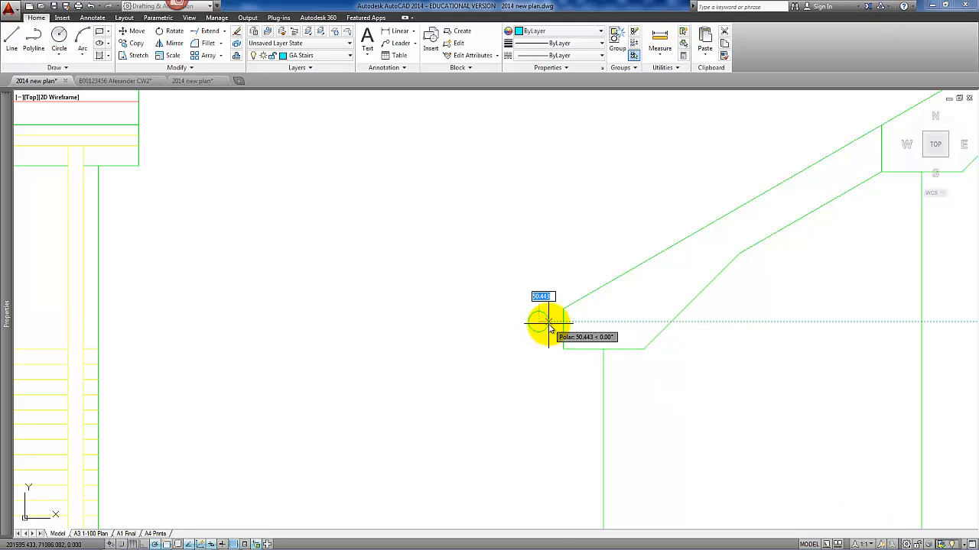
type("0")
key("Return")
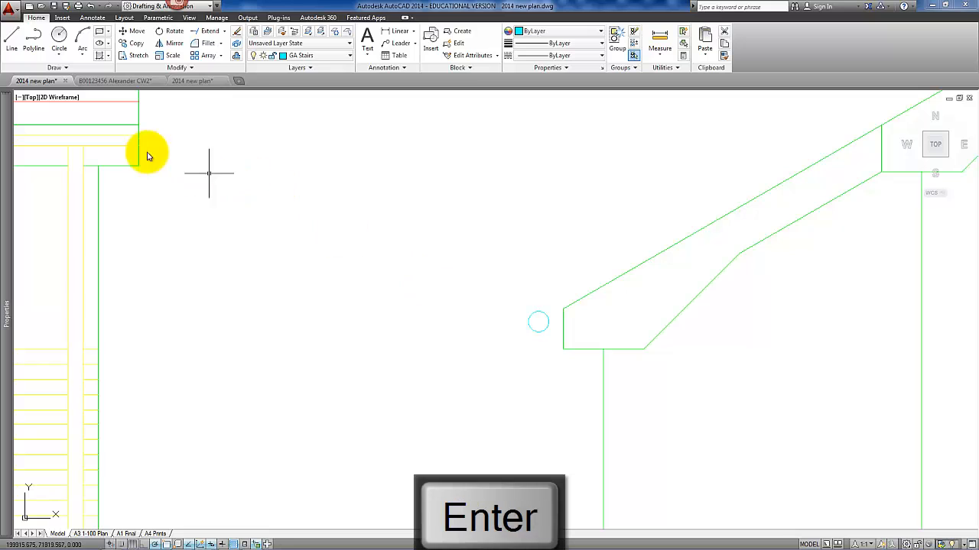
Match the new circle's properties to the yellow gutter line on the roofed elevation.
left_click(127, 146)
left_click(724, 56)
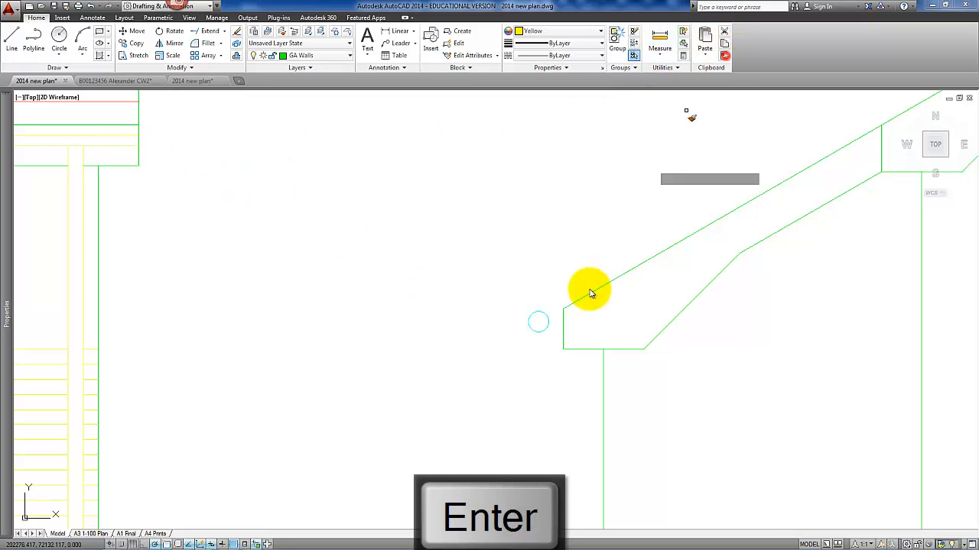
left_click(539, 328)
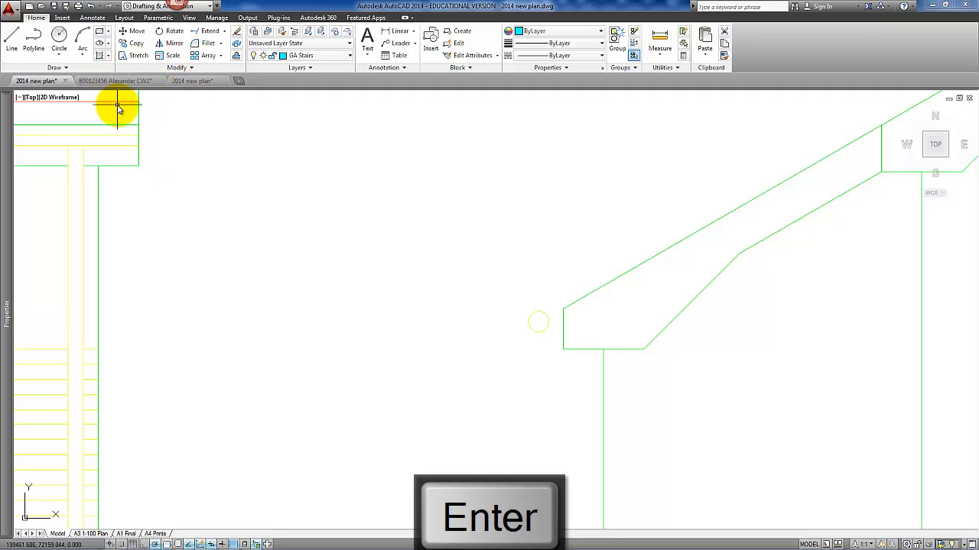
Draw a horizontal diameter line across the circle between its two side quadrants.
left_click(12, 40)
right_click(543, 328, "shift")
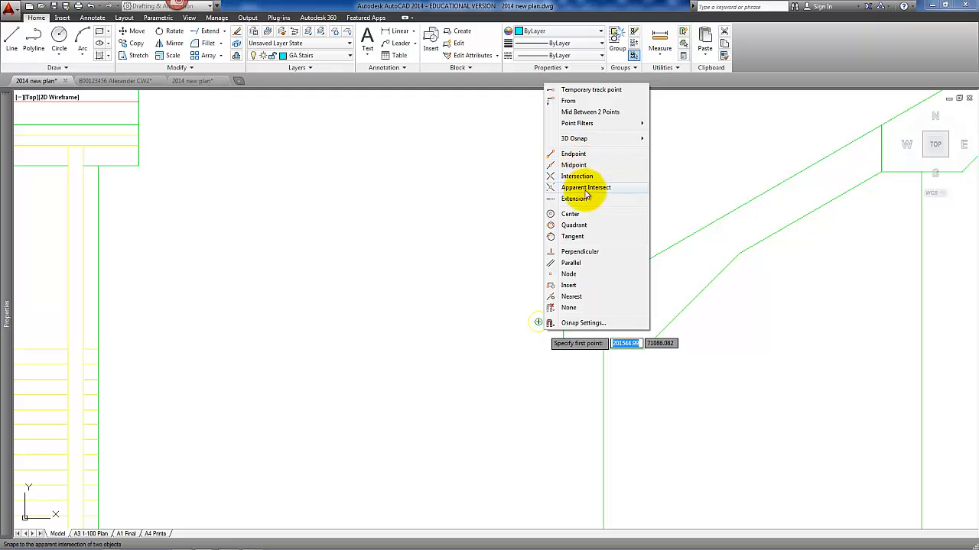
left_click(586, 225)
left_click(535, 321)
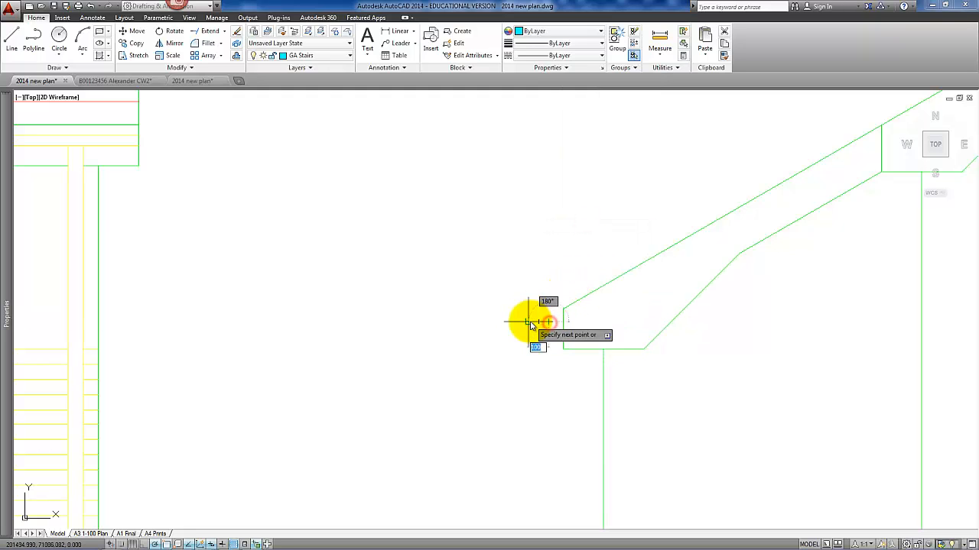
key("Return")
Trim away the circle's upper half at the diameter line to leave a half-round gutter profile.
type("tr")
key("Return")
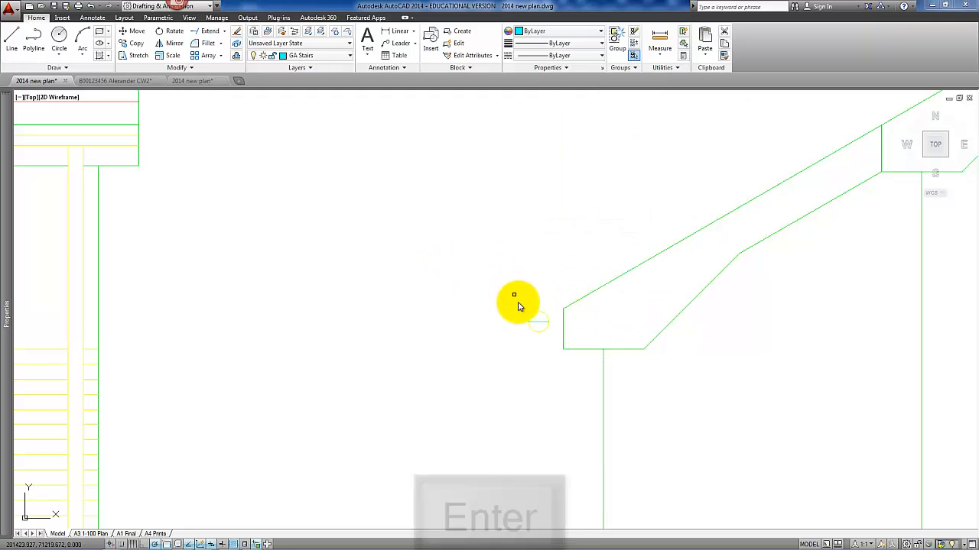
left_click(539, 322)
right_click(539, 323)
left_click(540, 318)
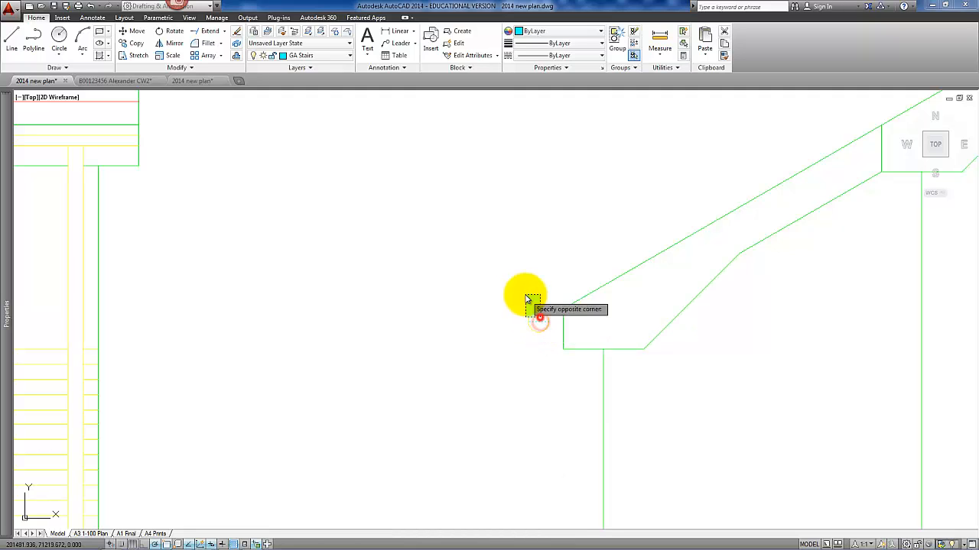
left_click(525, 294)
right_click(557, 306)
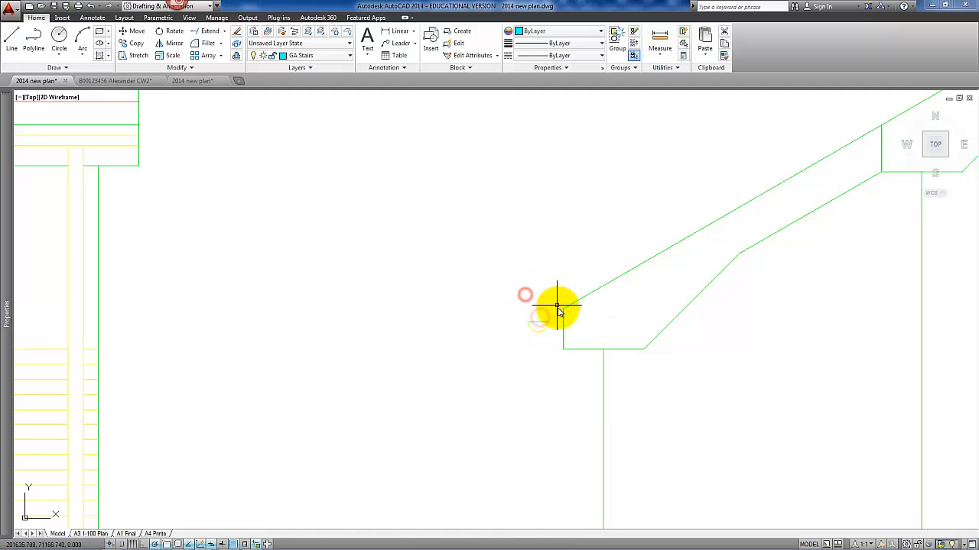
Match the diameter line to the yellow gutter arc and make its GA Walls layer current.
left_click(722, 56)
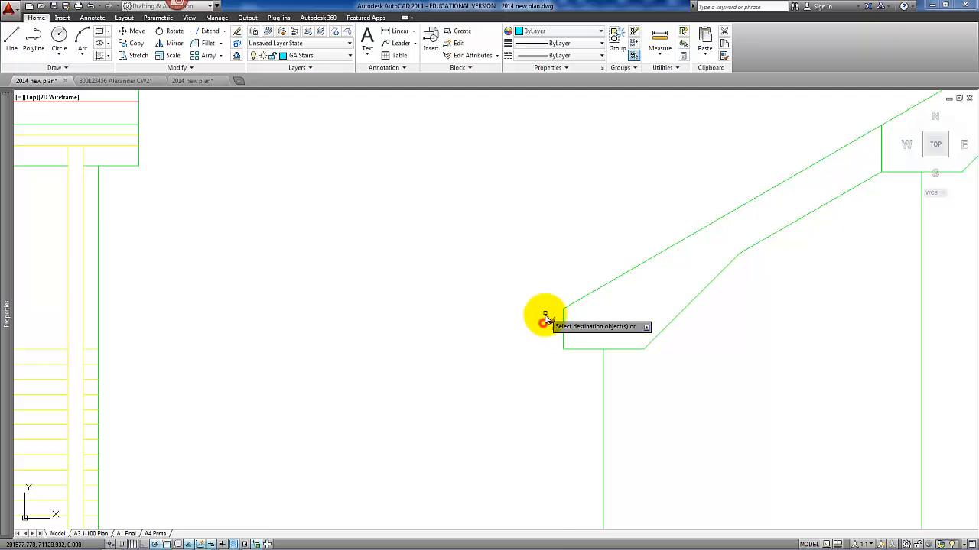
left_click(541, 321)
key("Return")
left_click(541, 322)
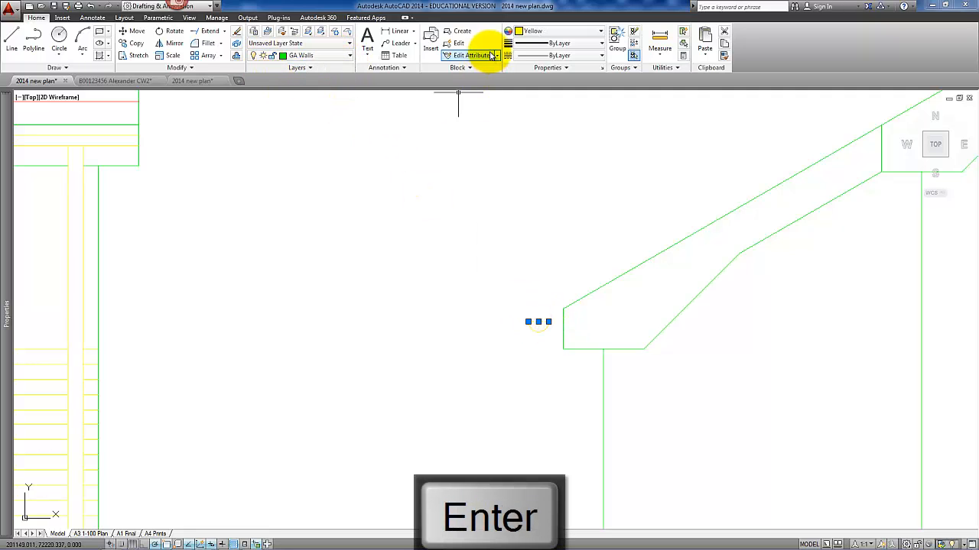
left_click(266, 32)
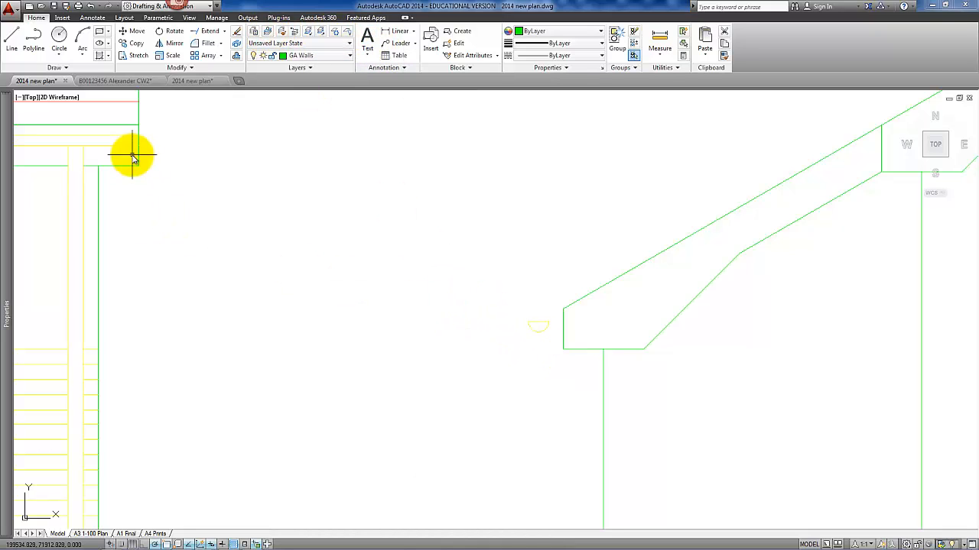
Measure the distance from the fascia's top line to the gutter's top line on the roofed elevation.
type("di")
key("Return")
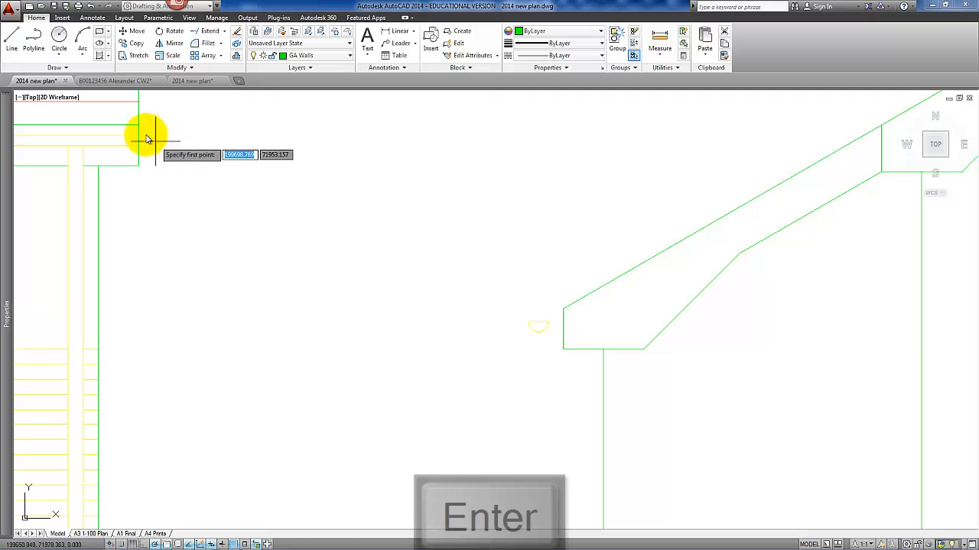
left_click(138, 125)
left_click(136, 136)
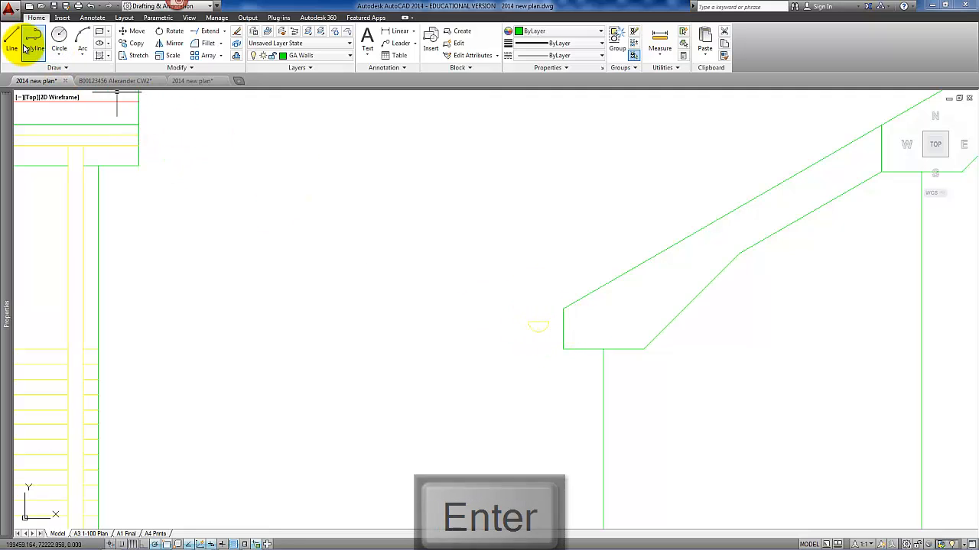
Move the half-round gutter profile so its inner top corner meets the top corner of the gable elevation's fascia.
scroll(545, 325, "up", 2)
left_click(557, 343)
left_click(496, 296)
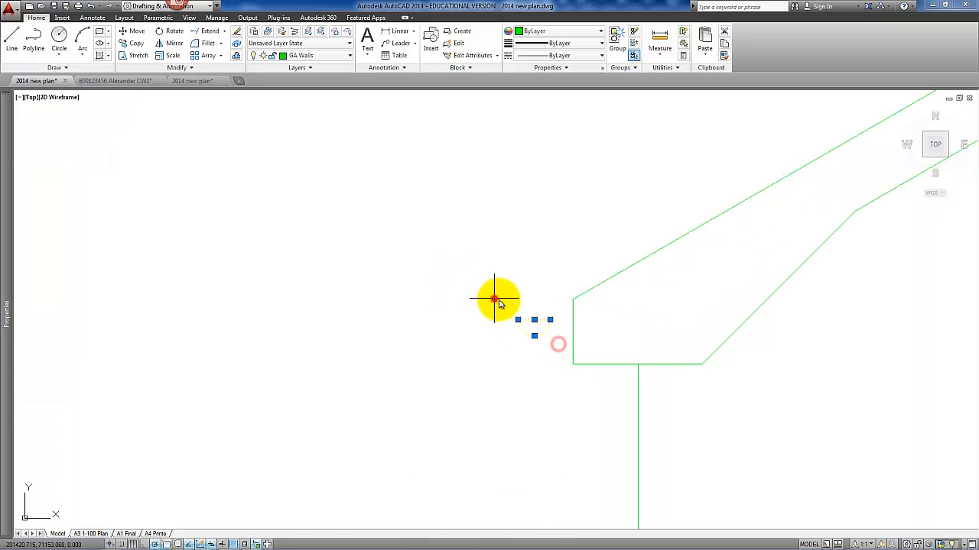
left_click(140, 34)
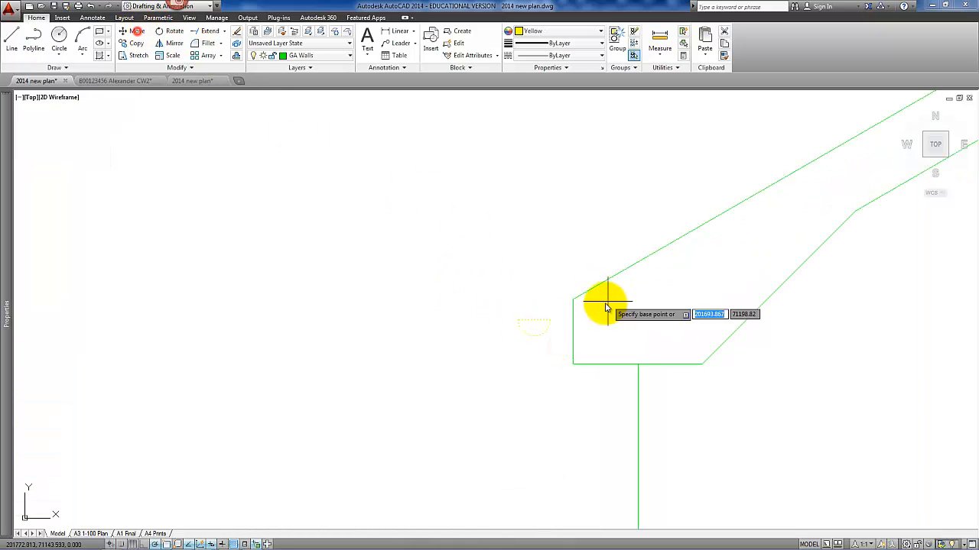
left_click(550, 320)
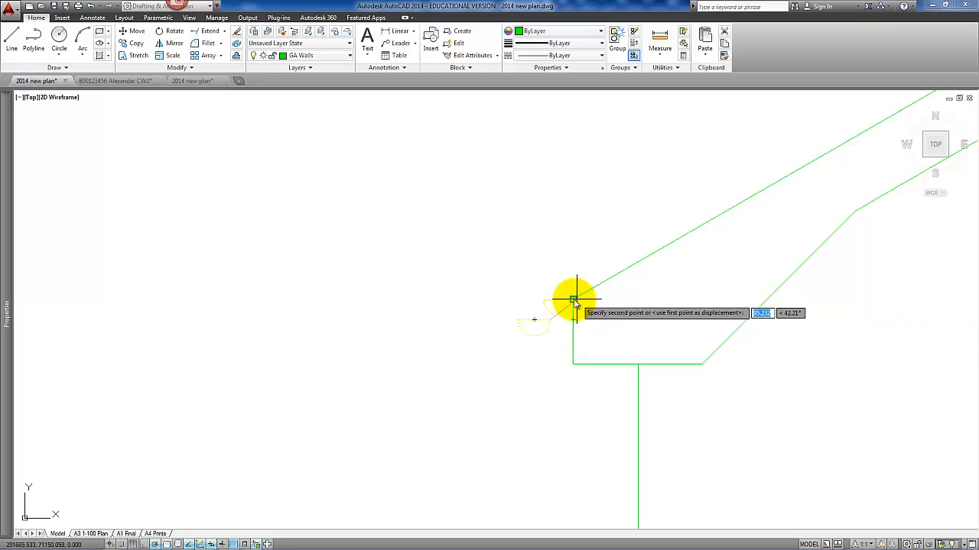
left_click(574, 298)
Move the half-round gutter profile 50 straight down along the gable elevation's fascia.
left_click(522, 285)
left_click(589, 318)
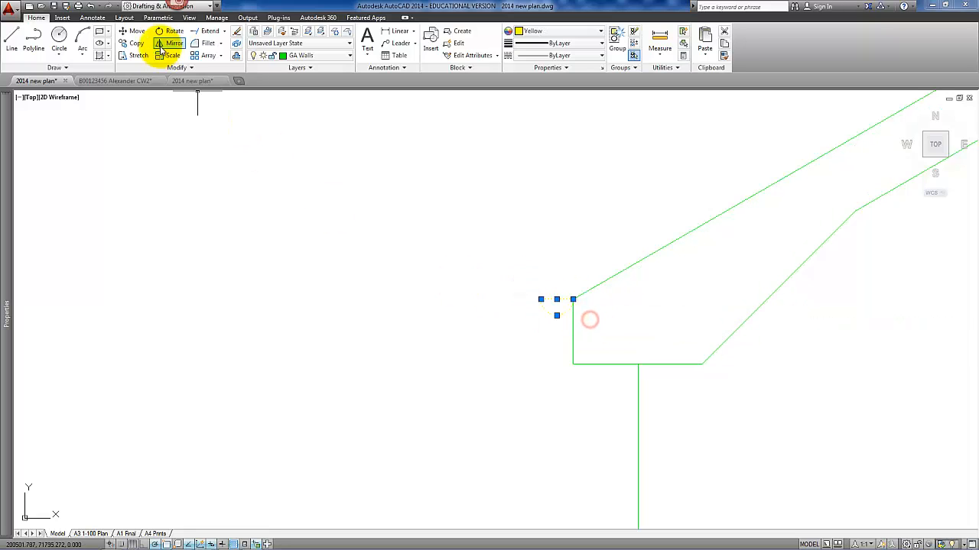
left_click(136, 32)
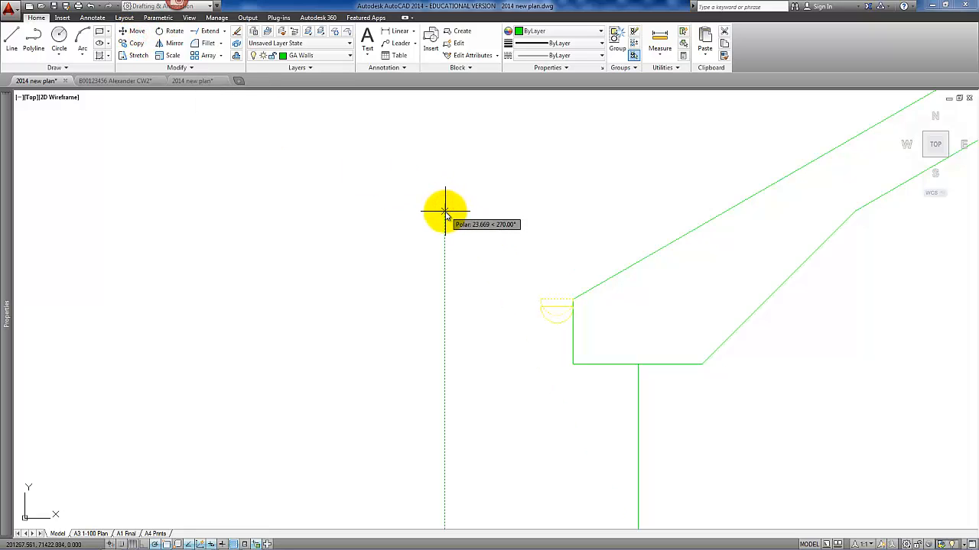
left_click(445, 210)
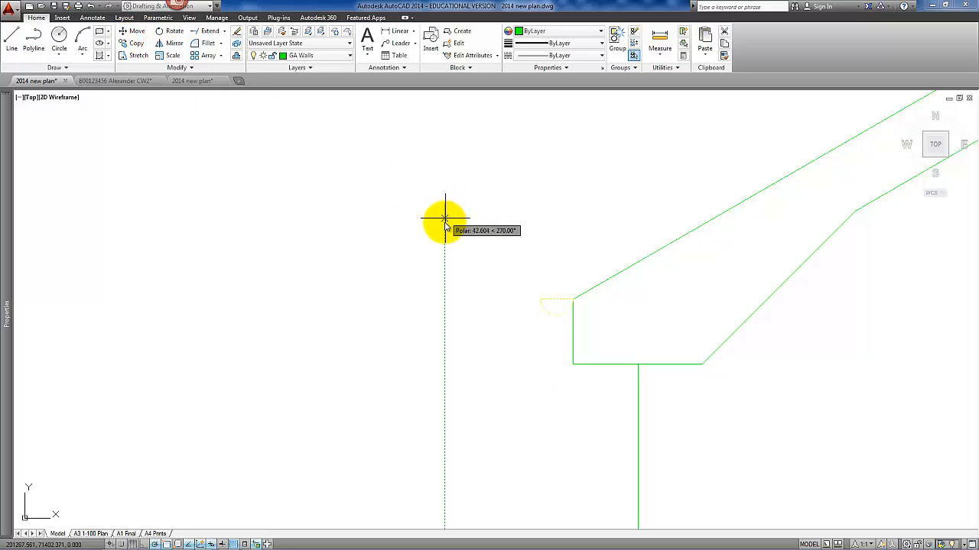
type("50")
key("Return")
Copy the roofed elevation's two downpipe lines into the empty space between the two elevations.
scroll(484, 283, "down", 2)
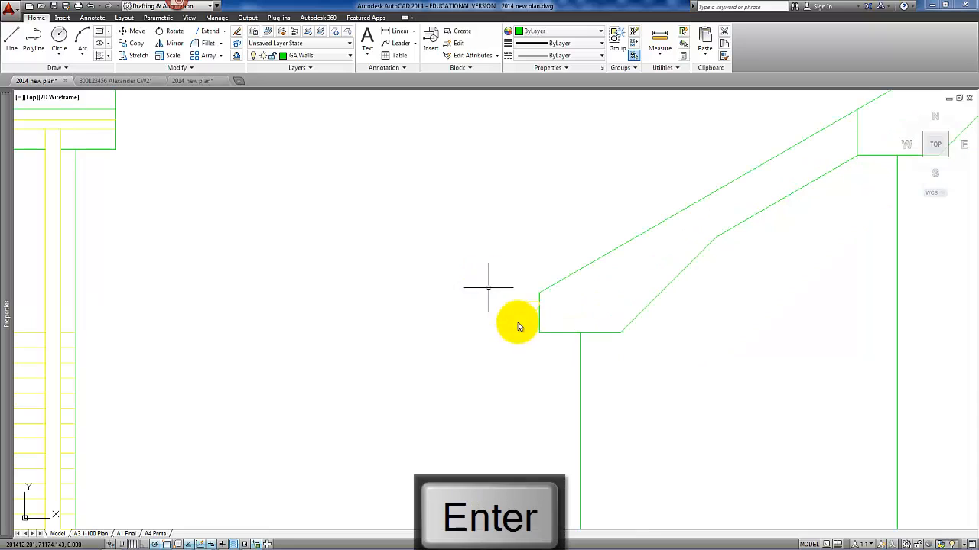
middle_click_drag(94, 205, 105, 216)
left_click(79, 201)
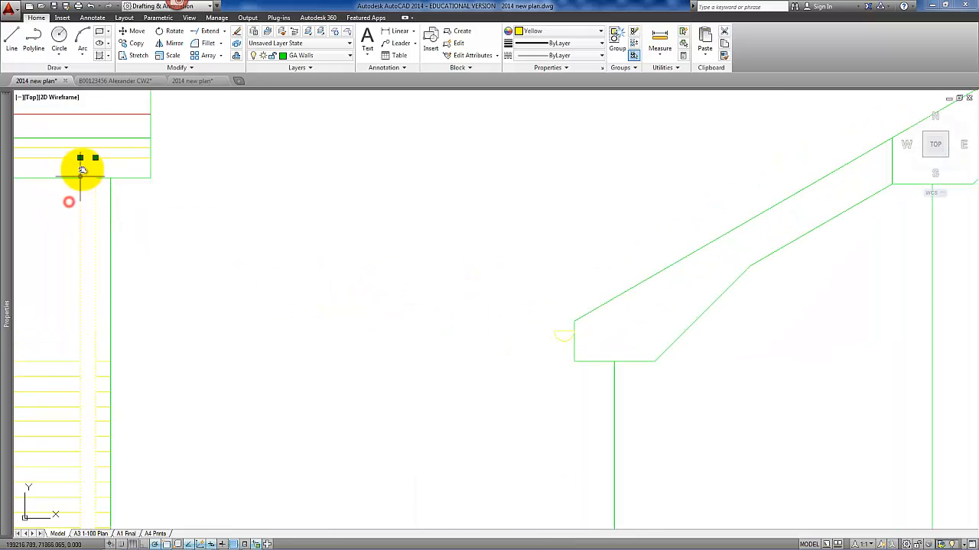
left_click(136, 43)
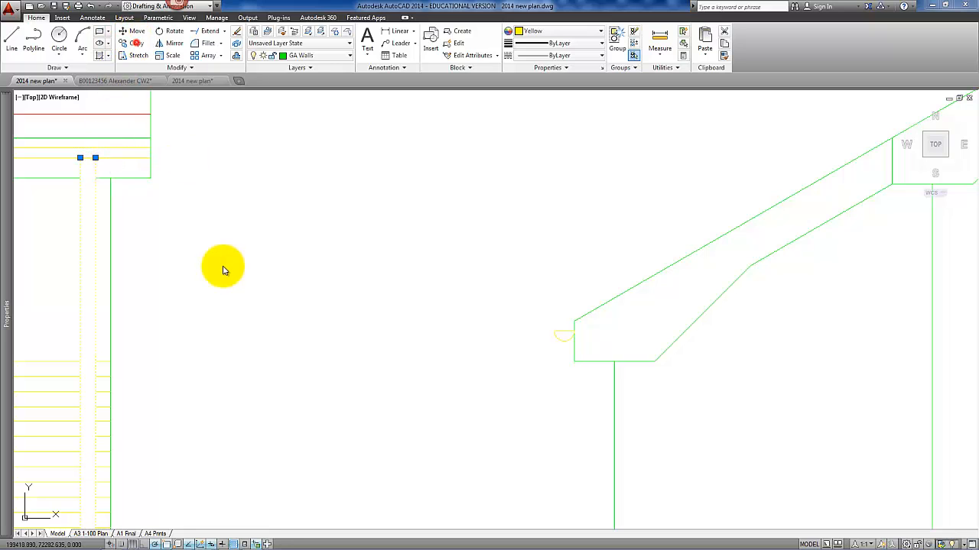
left_click(220, 272)
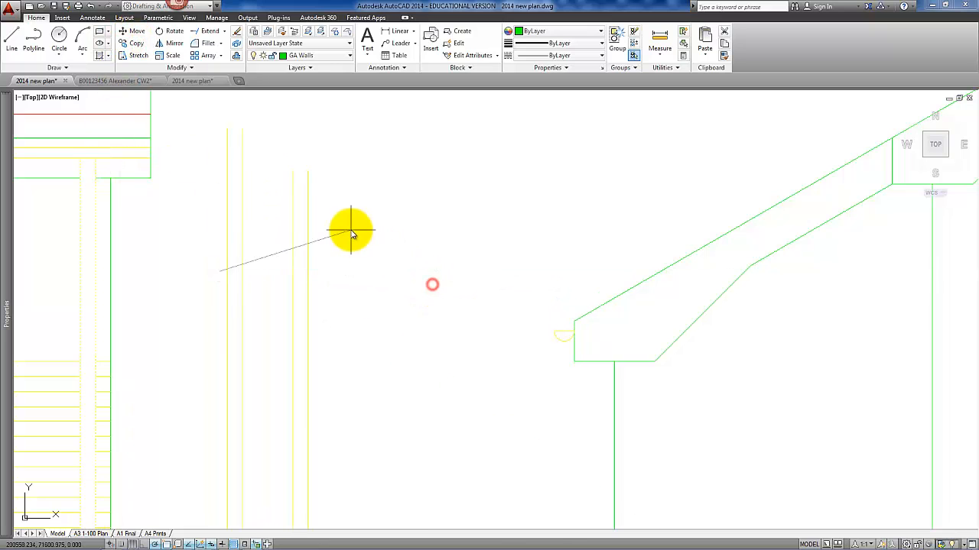
left_click(343, 226)
key("Return")
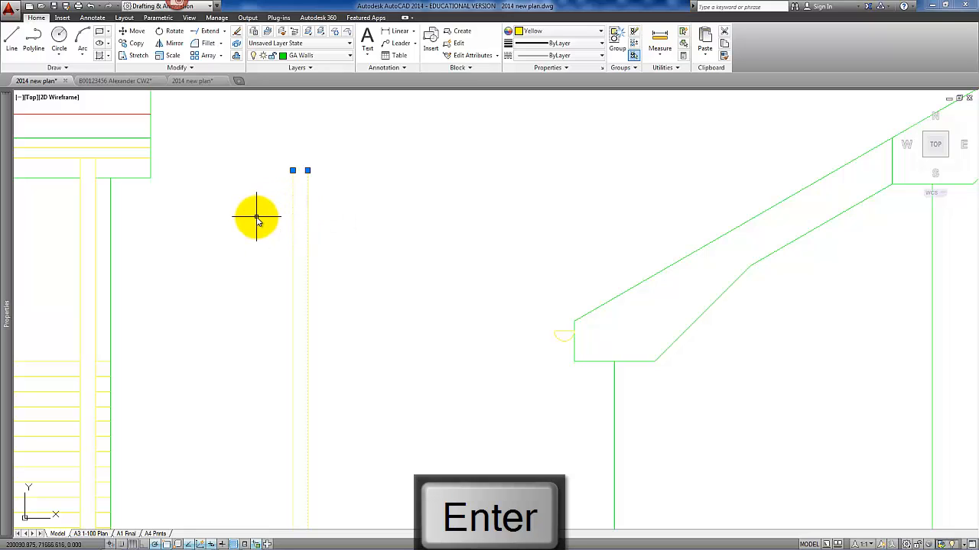
Move the copied downpipe so the midpoint between its top ends meets the midpoint of the gable gutter's top line.
left_click(136, 31)
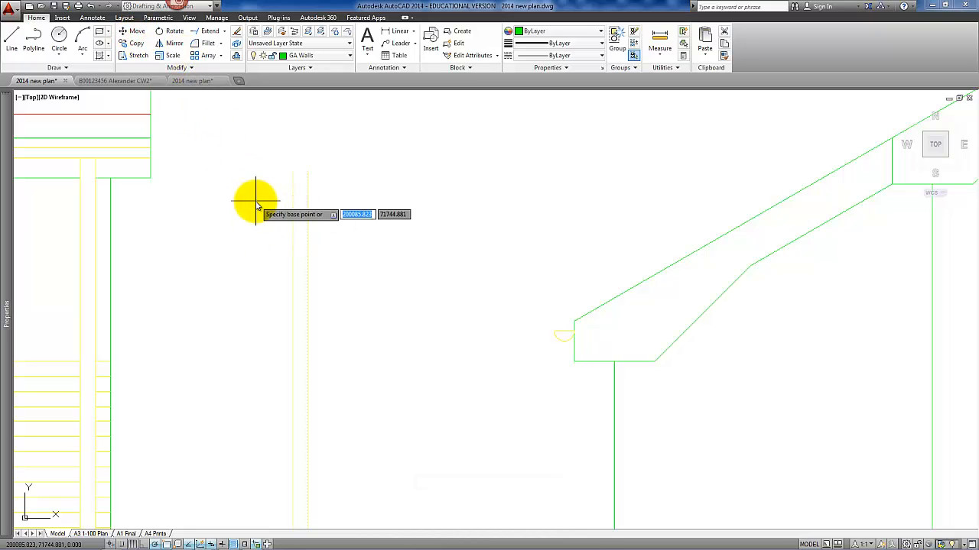
right_click(257, 205, "shift")
left_click(303, 231)
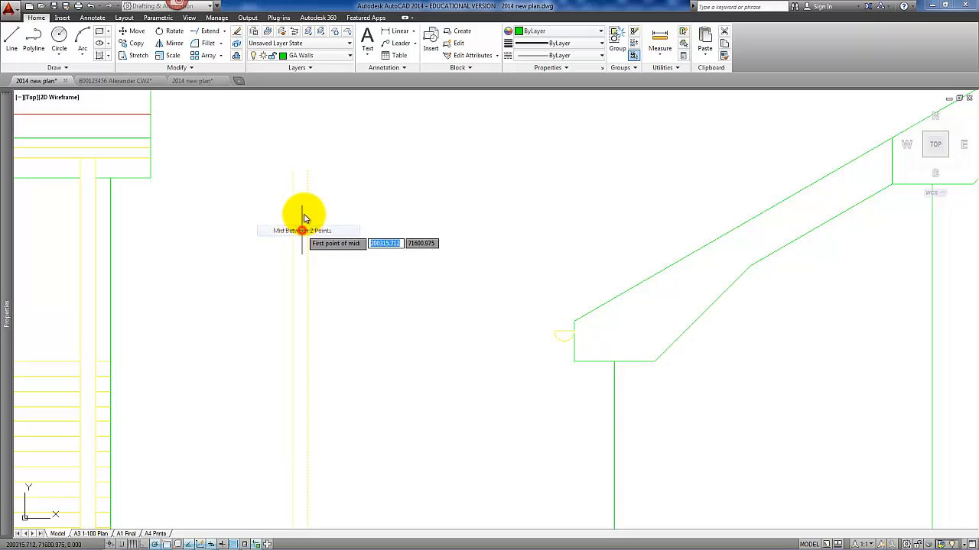
left_click(293, 171)
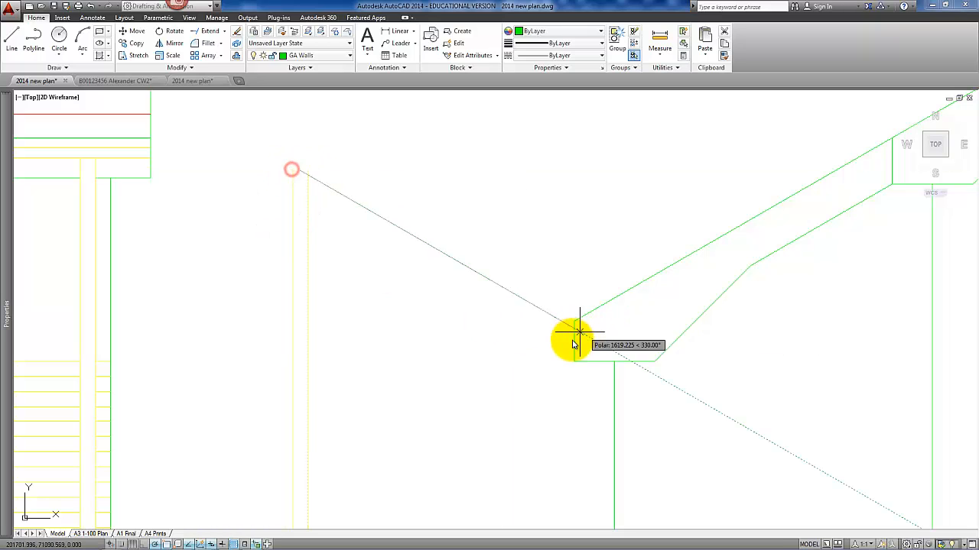
scroll(566, 337, "up", 8)
left_click(534, 279)
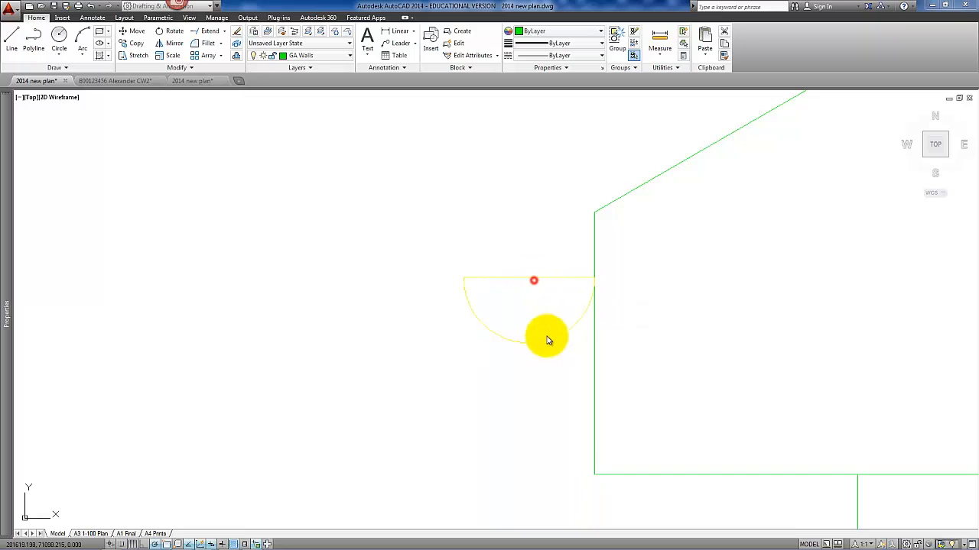
scroll(479, 358, "down", 2)
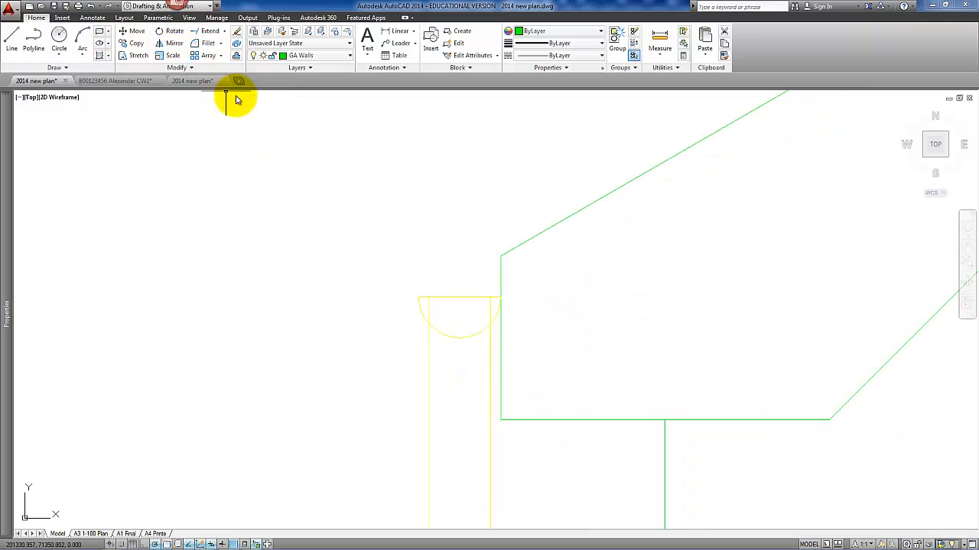
Trim the parts of both downpipe lines inside the half-round gutter, using the gutter arc as the cutting edge.
type("tr")
key("Return")
key("Return")
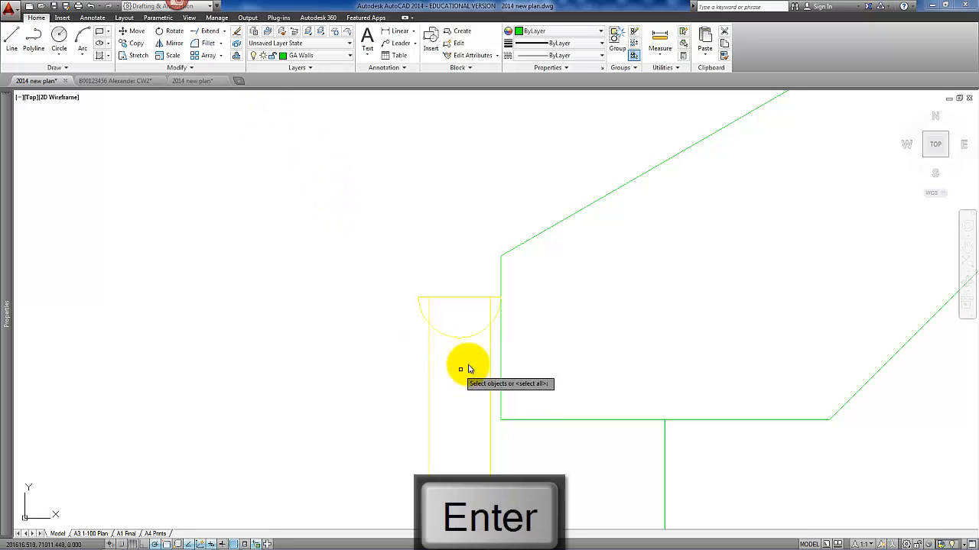
left_click(468, 363)
left_click(451, 333)
left_click(494, 308)
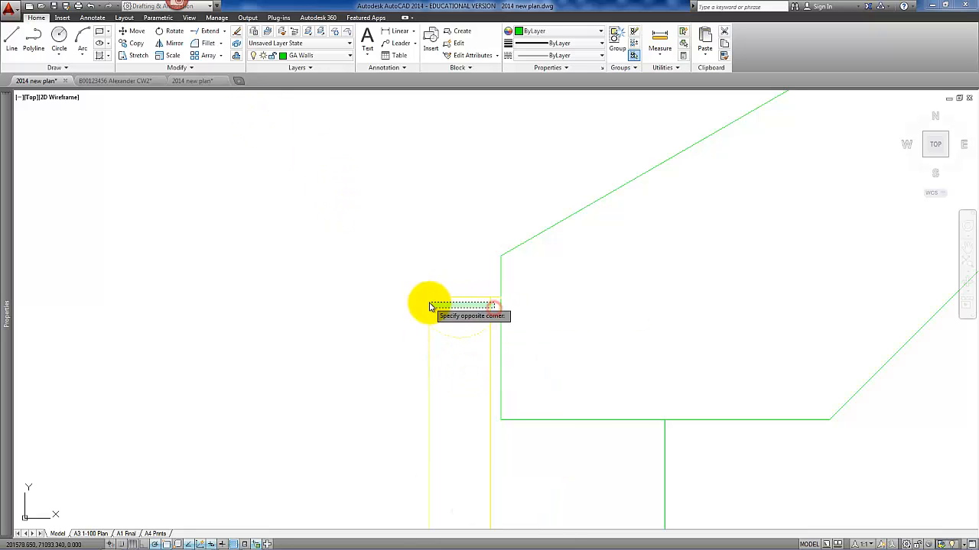
scroll(474, 367, "down", 4)
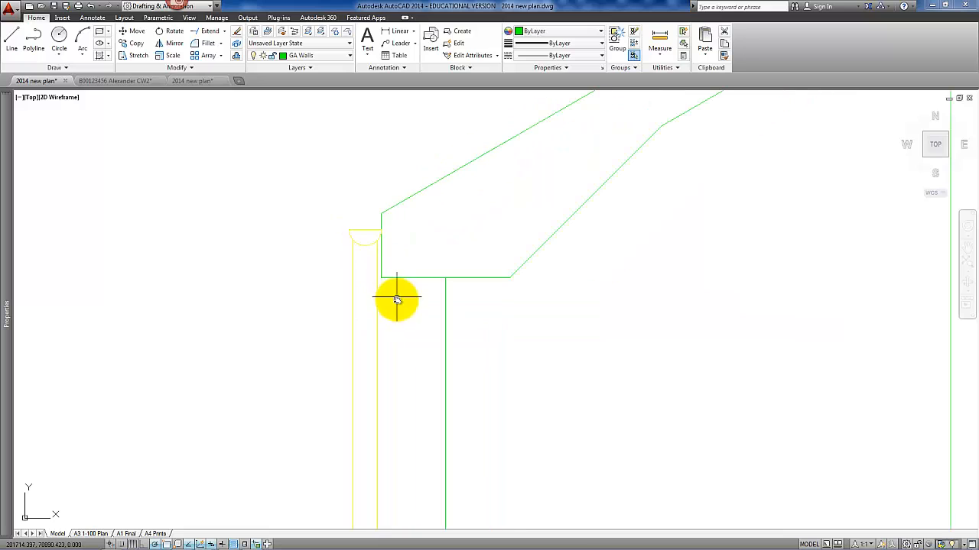
Set polar tracking to 45° and draw a line about 402 long at 315° from the downpipe's inner edge, just below the soffit, across the wall.
scroll(380, 289, "up", 4)
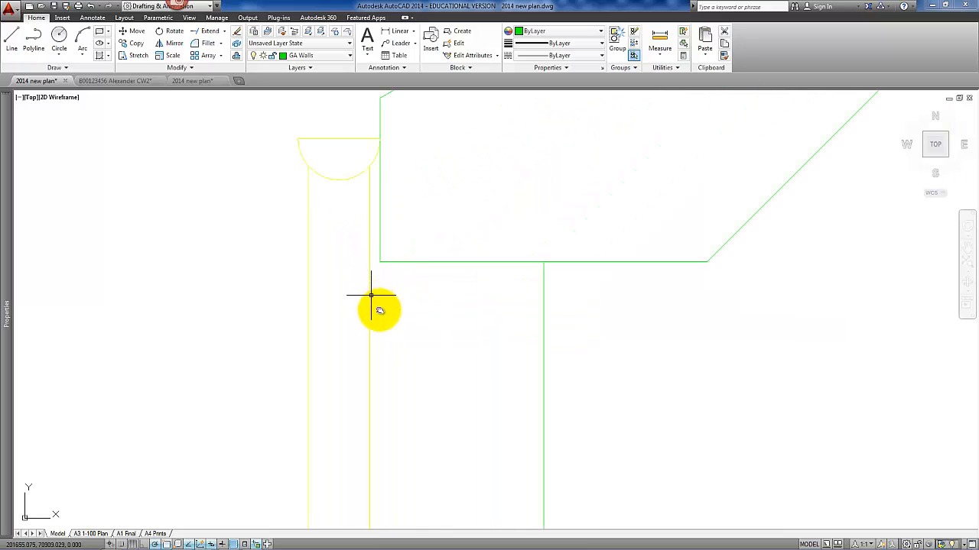
scroll(380, 309, "down", 2)
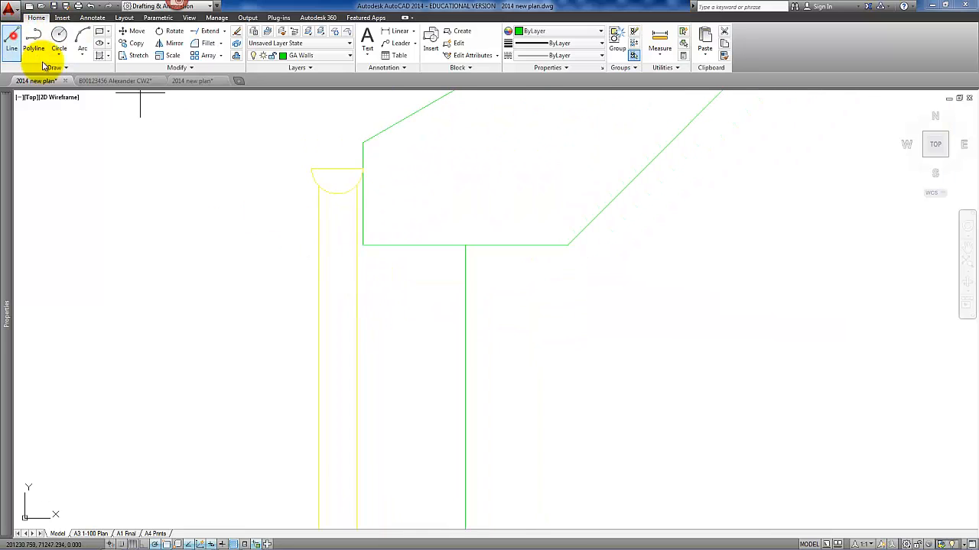
right_click(370, 272, "shift")
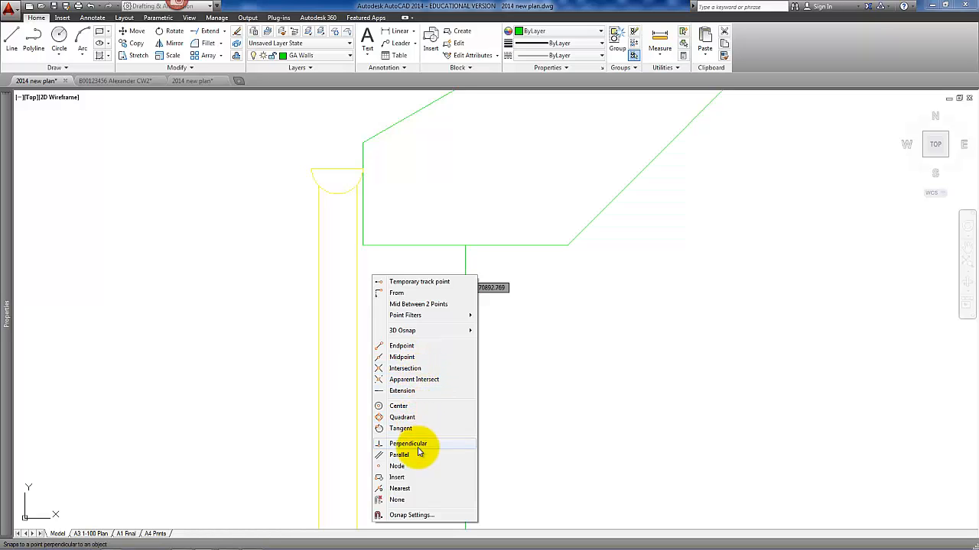
left_click(411, 490)
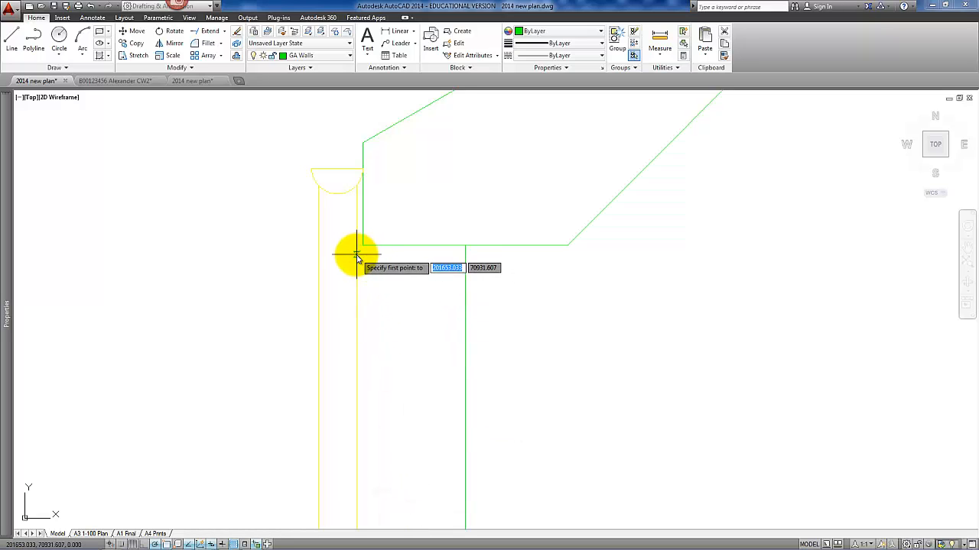
left_click(356, 254)
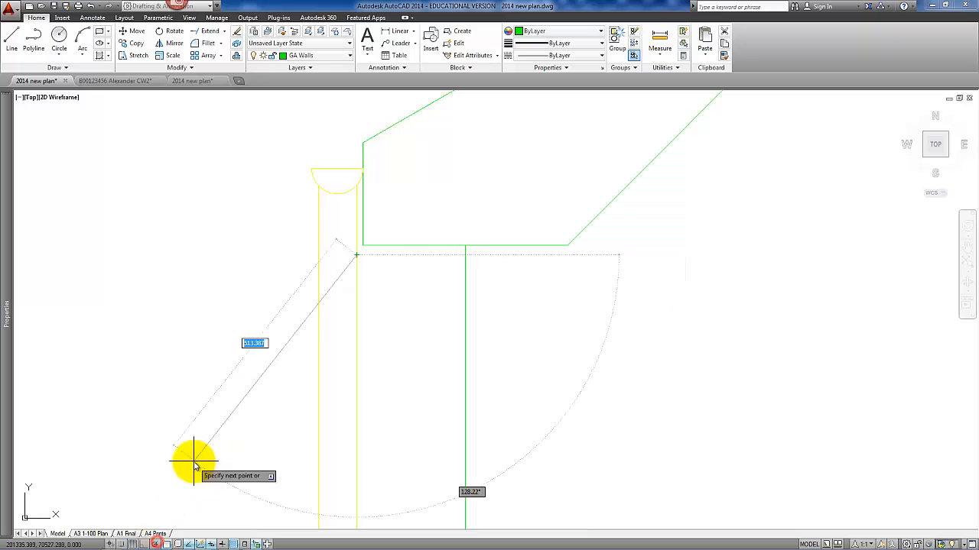
right_click(157, 544)
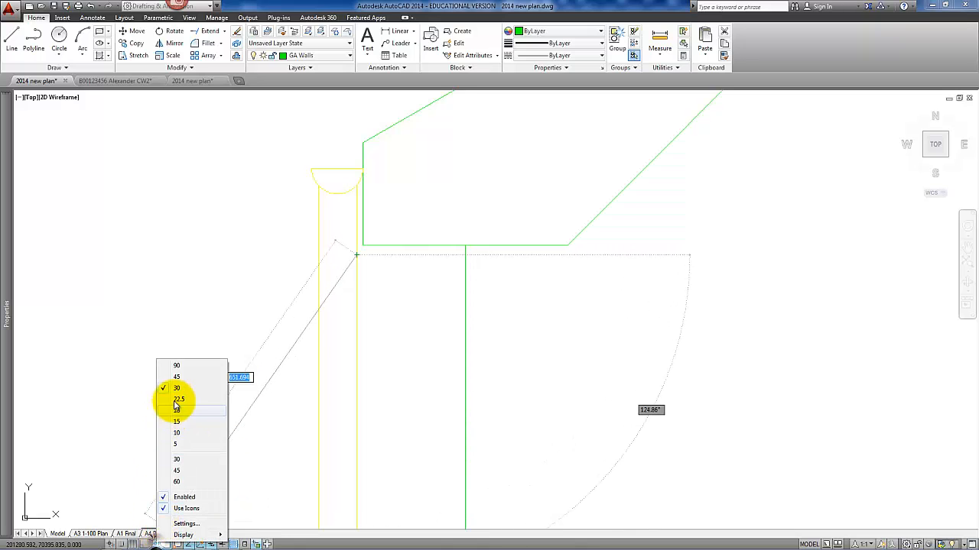
left_click(177, 376)
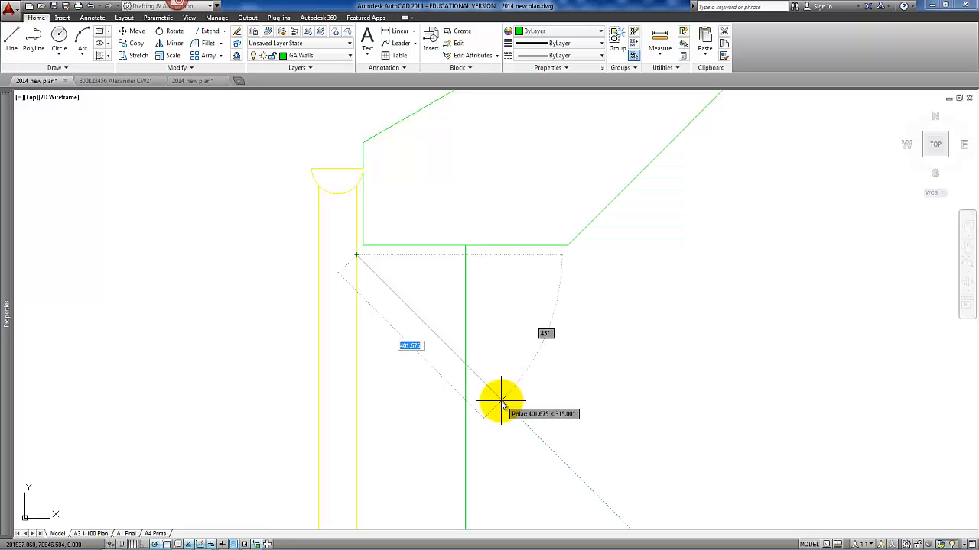
left_click(501, 399)
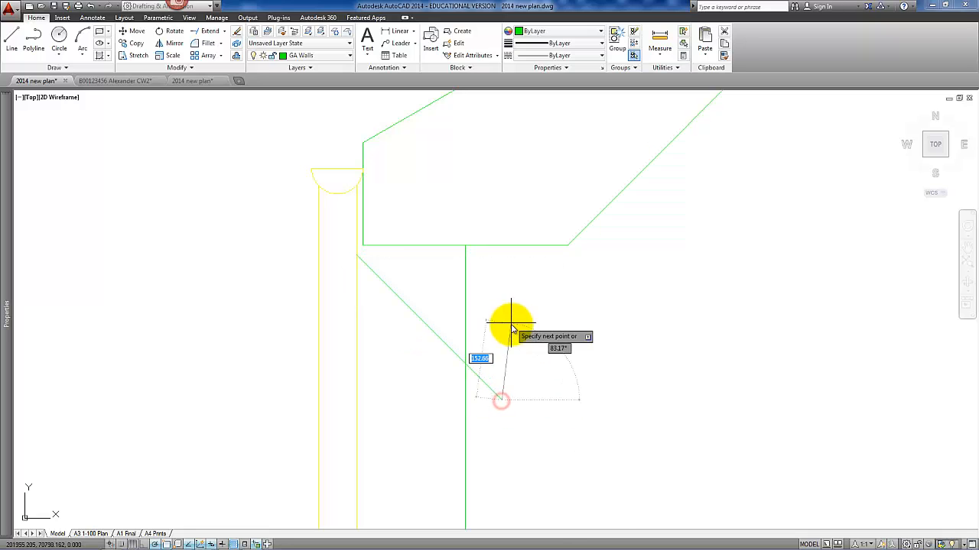
key("Return")
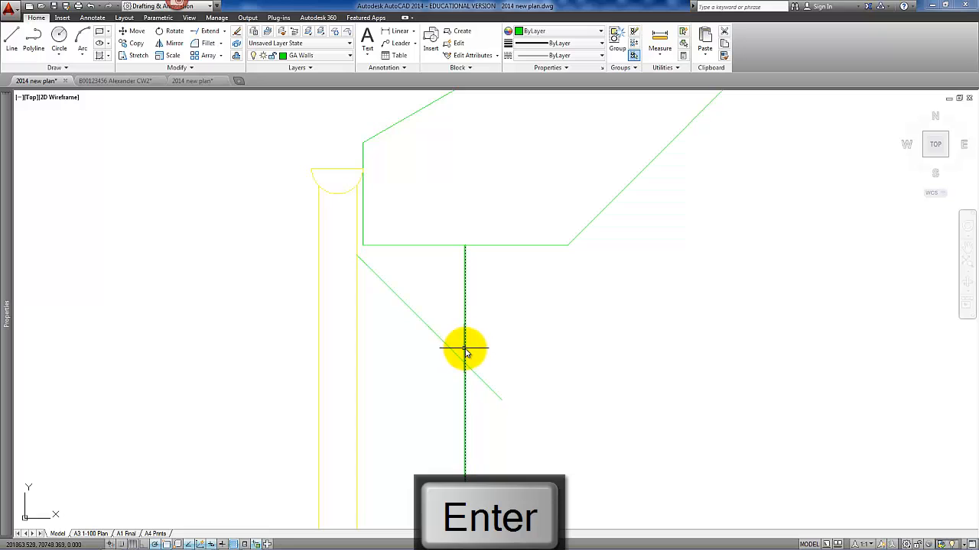
Offset the gable wall line once towards the downpipe, accepting the preset offset distance.
left_click(236, 55)
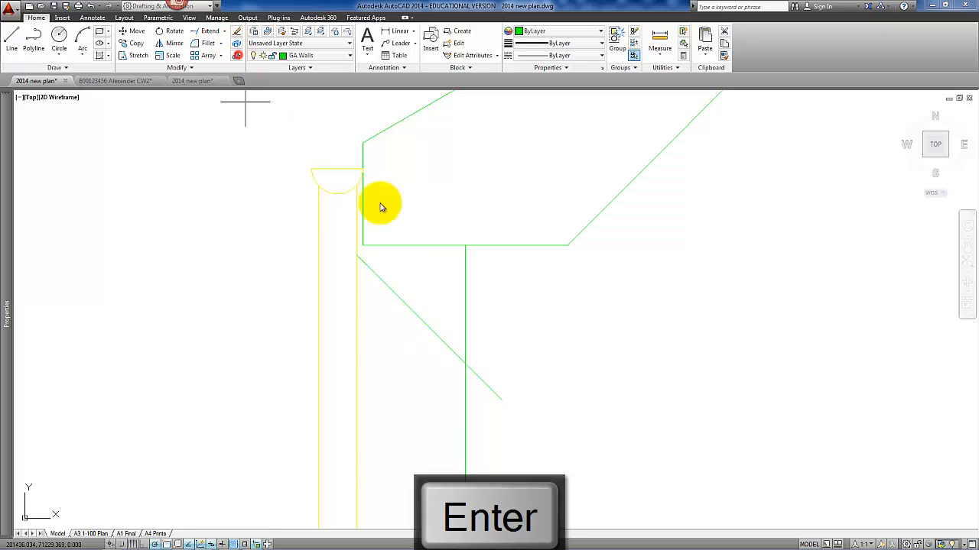
key("Return")
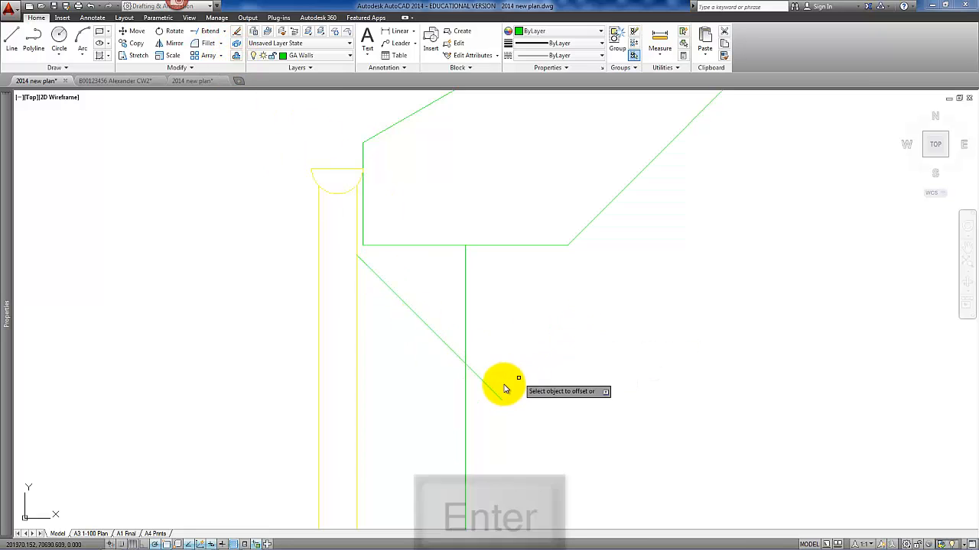
left_click(465, 396)
left_click(448, 393)
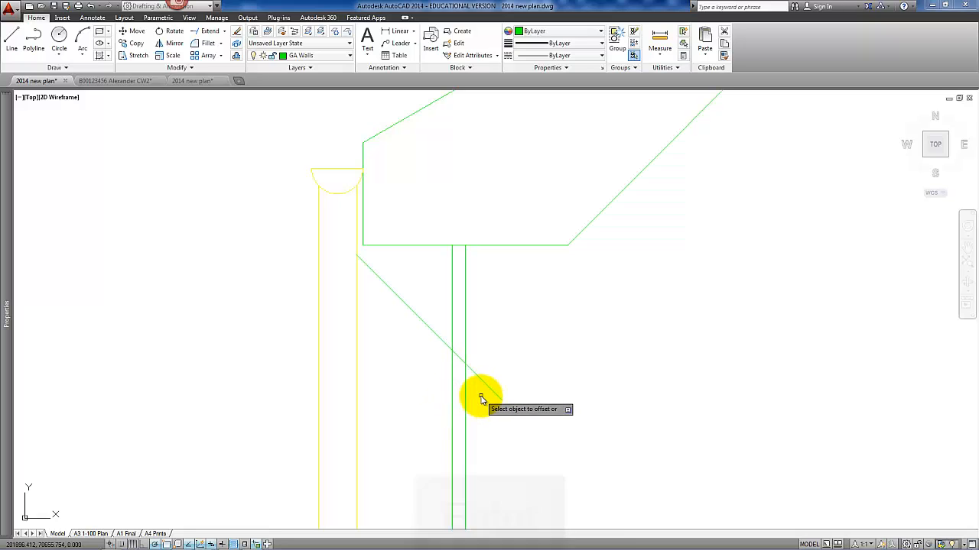
Offset the new line beside the wall outward by 75 and the diagonal line 75 to its lower side.
key("Return")
key("Return")
type("75")
key("Return")
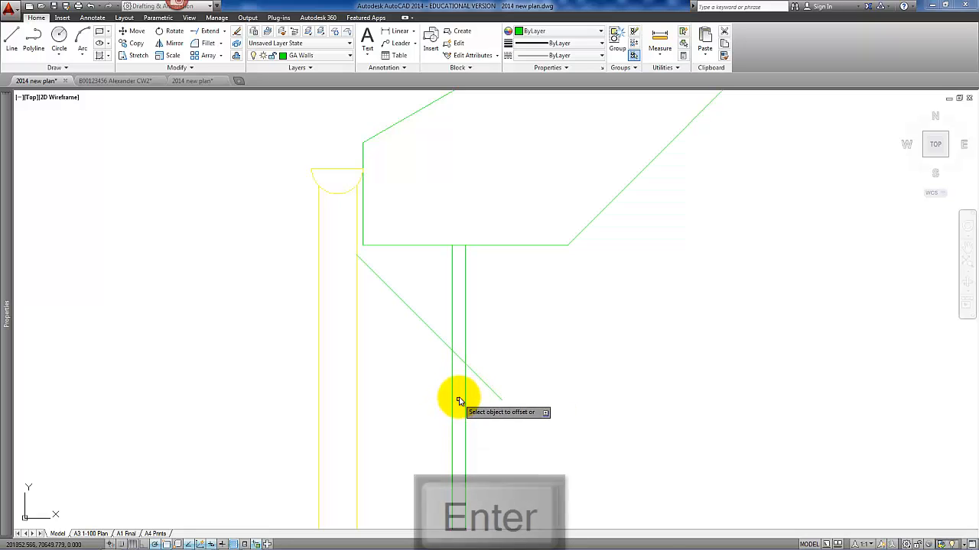
left_click(452, 399)
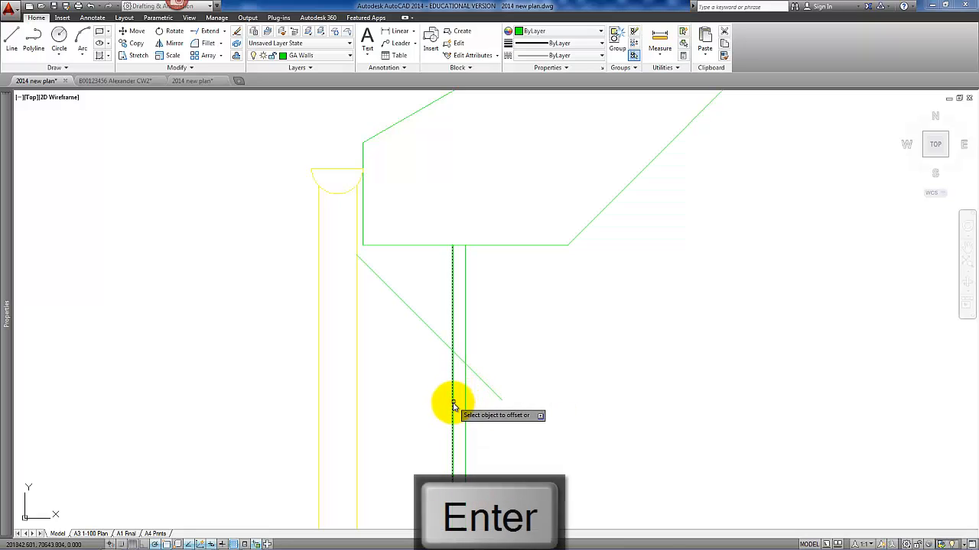
left_click(436, 338)
left_click(395, 382)
key("Return")
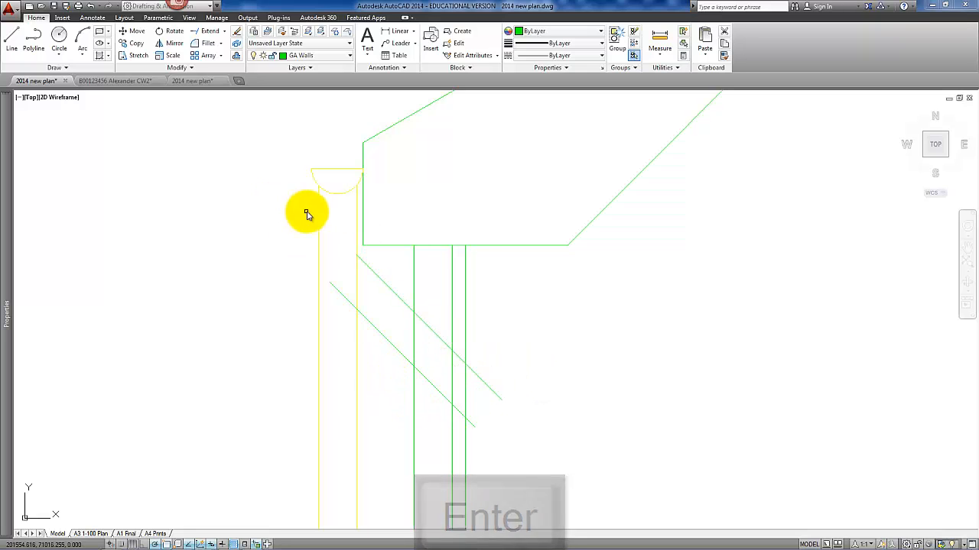
Match the properties of the yellow downpipe line to the two diagonals and the two new vertical lines beside the wall.
left_click(357, 225)
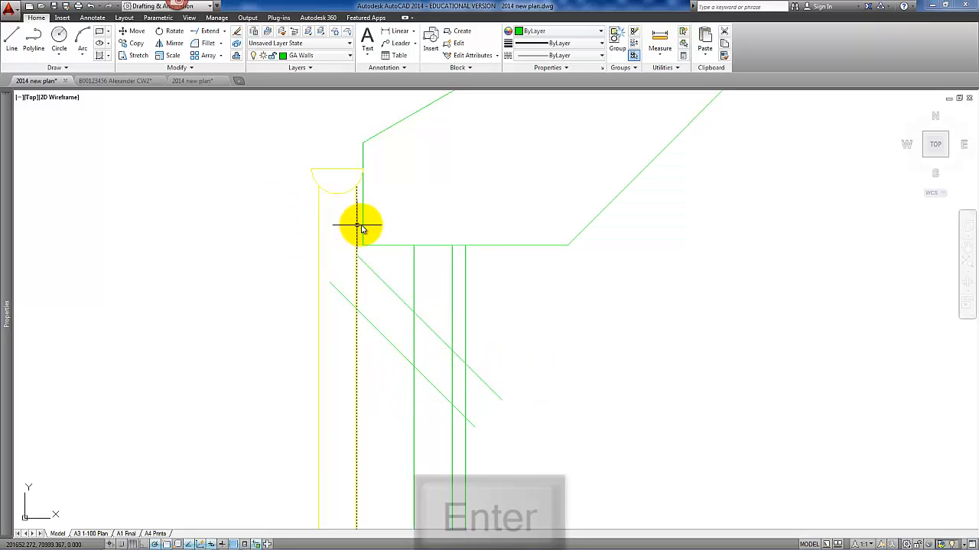
left_click(724, 55)
left_click(456, 428)
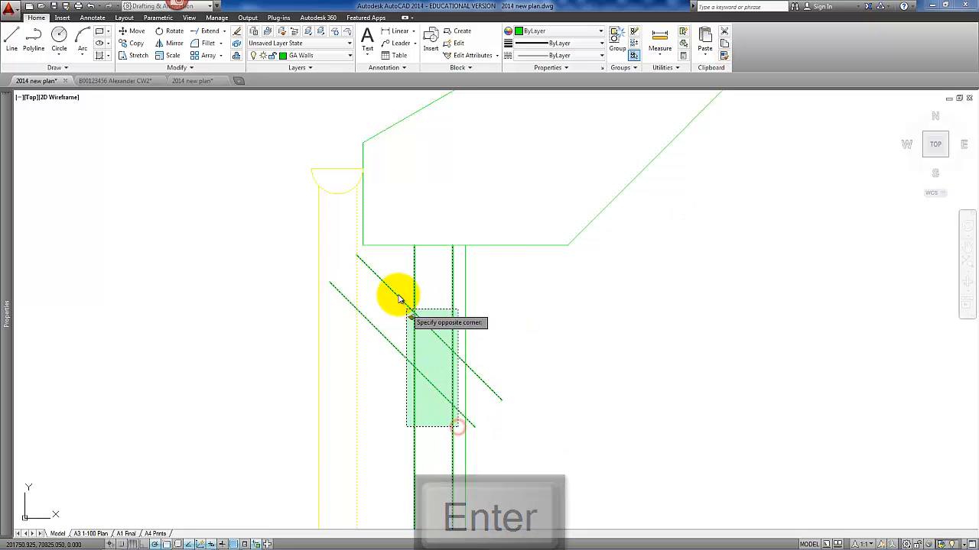
left_click(408, 252)
key("Return")
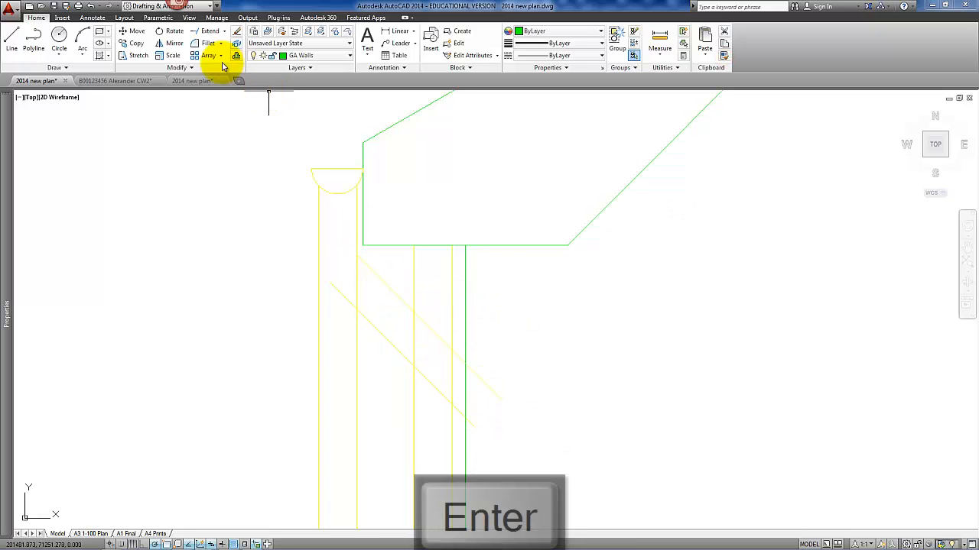
Fillet the upper diagonal to sharp corners with the downpipe's inner line above and the vertical line nearest the wall below.
left_click(355, 245)
left_click(374, 271)
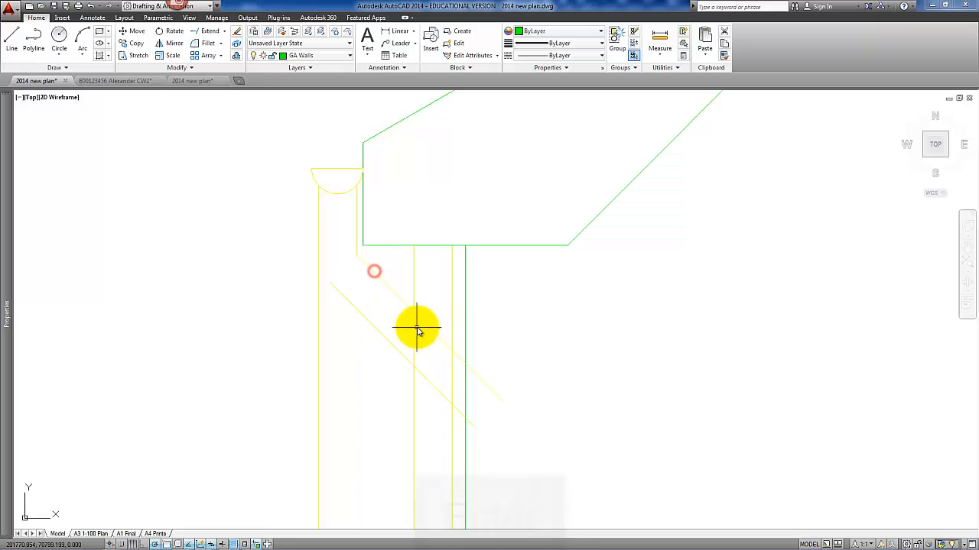
key("Return")
left_click(432, 330)
left_click(452, 382)
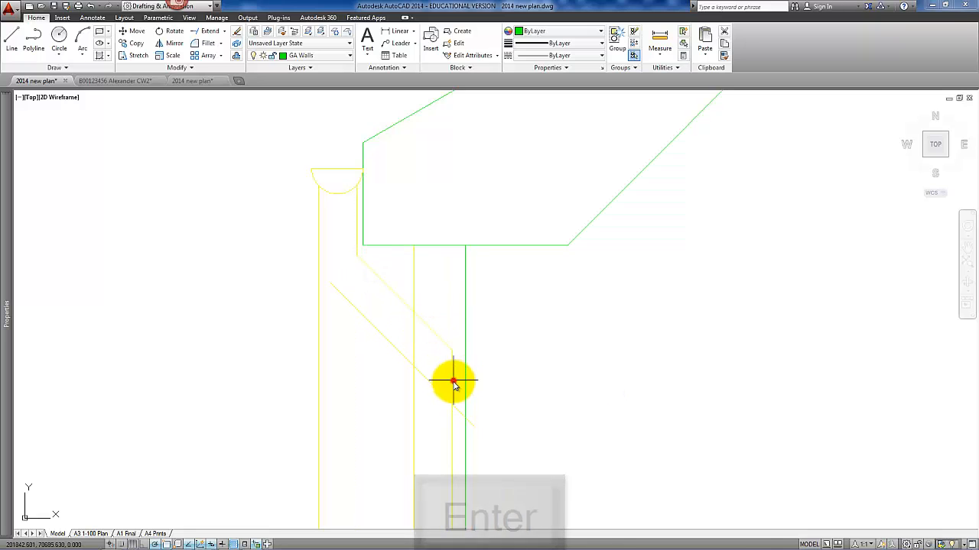
Fillet the lower diagonal to sharp corners with the outer vertical line beside the wall and the downpipe's outer line above.
key("Return")
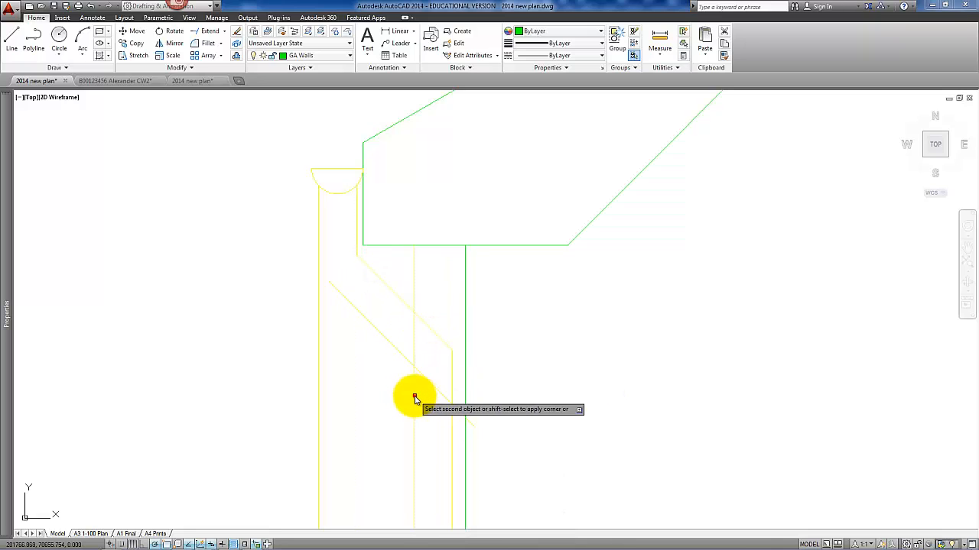
left_click(399, 352)
left_click(366, 319)
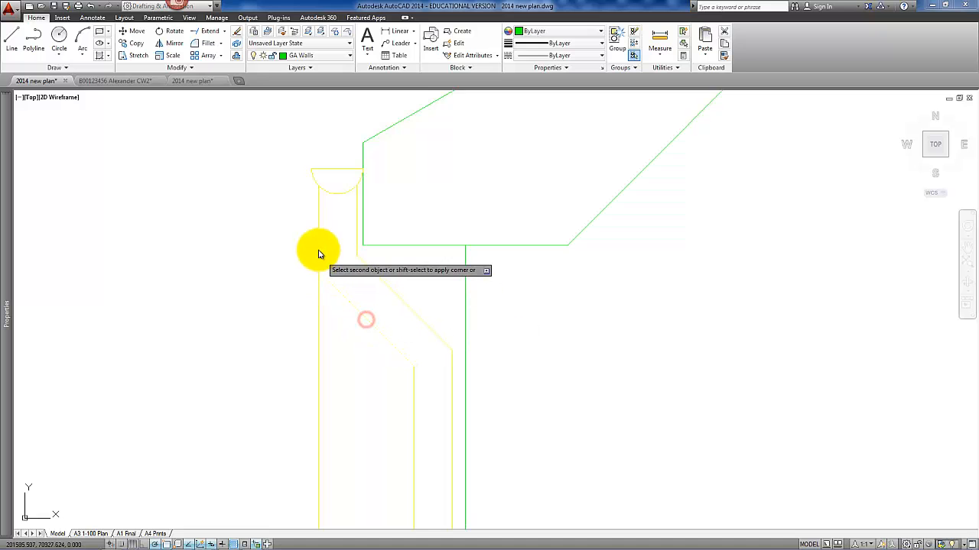
left_click(318, 247)
key("Return")
Inspect the foot of the gable elevation's new downpipe and check that both of its lines meet the ground line.
scroll(406, 348, "down", 2)
middle_click_drag(406, 348, 389, 162)
scroll(455, 321, "down", 1)
middle_click_drag(455, 321, 448, 163)
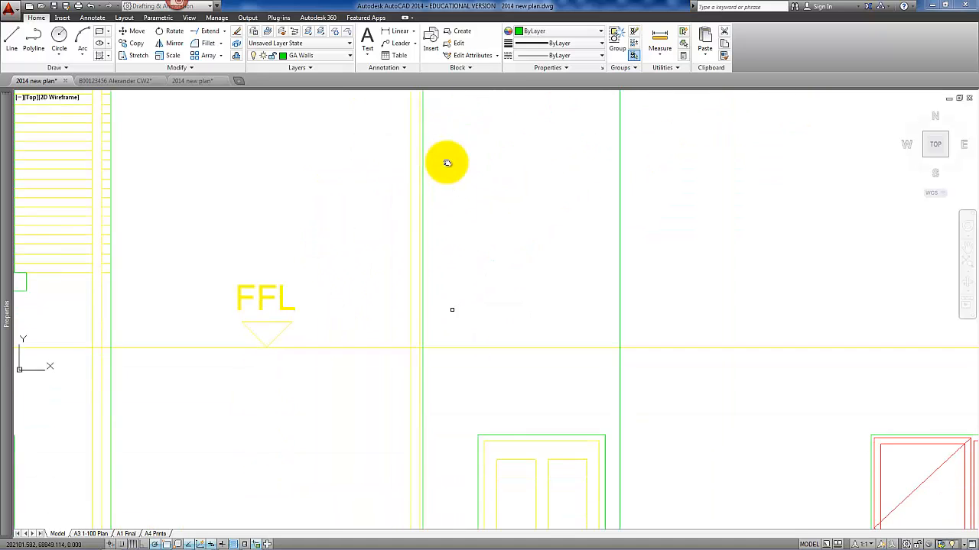
scroll(460, 377, "down", 1)
middle_click_drag(461, 377, 462, 151)
scroll(437, 360, "up", 2)
scroll(439, 357, "up", 2)
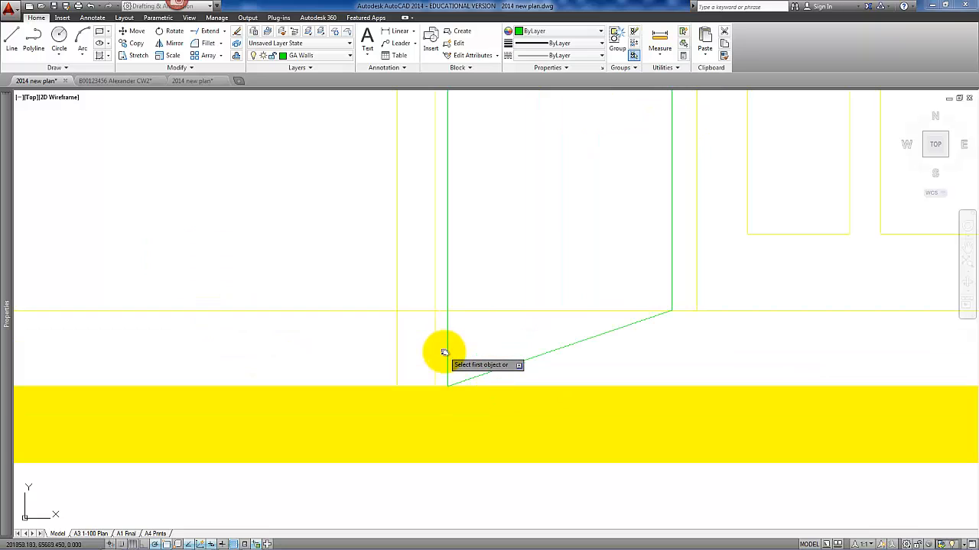
key("Escape")
left_click(442, 352)
left_click(363, 329)
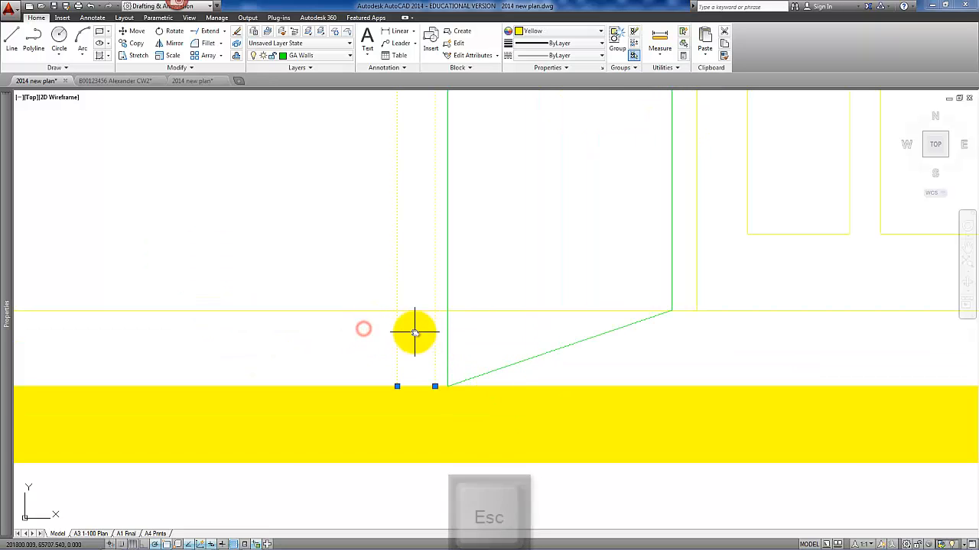
scroll(411, 334, "down", 1)
scroll(409, 339, "down", 4)
middle_click_drag(409, 339, 455, 493)
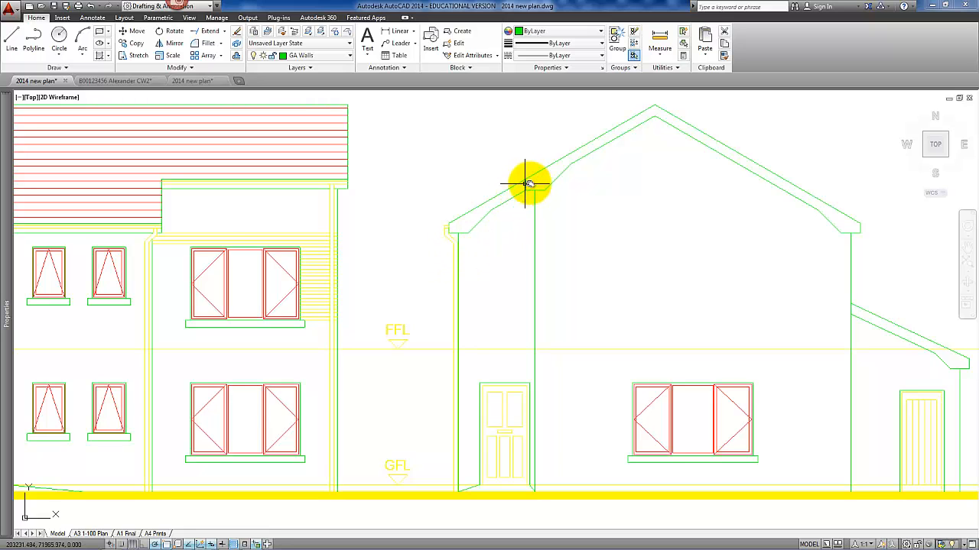
Review the side elevations and the front of the house for remaining roof-edge, gutter and downpipe details.
middle_click_drag(837, 328, 779, 350)
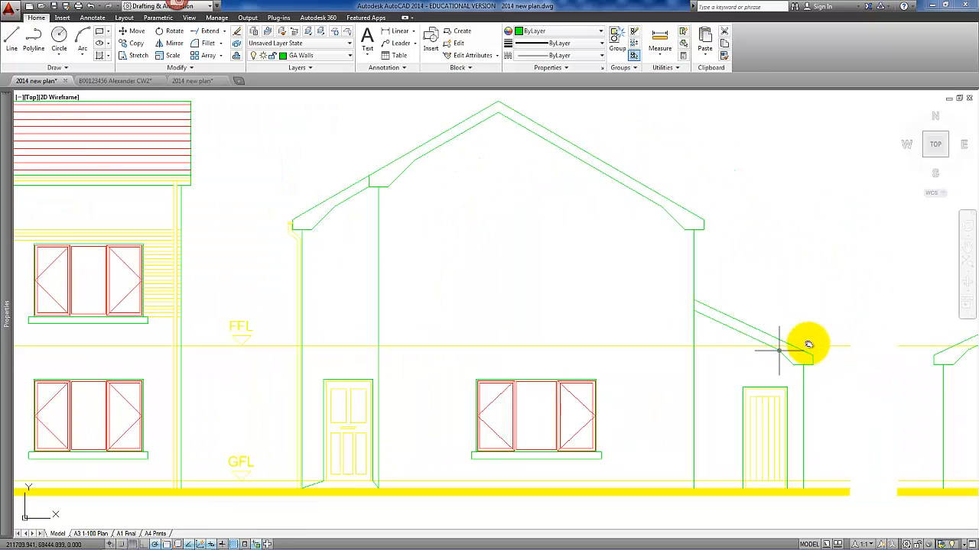
middle_click_drag(848, 371, 727, 385)
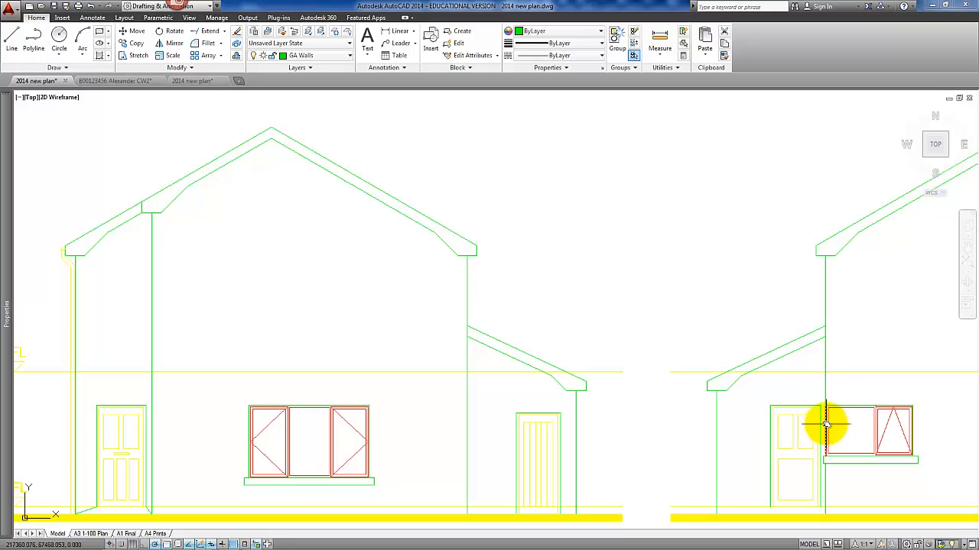
scroll(829, 453, "up", 2)
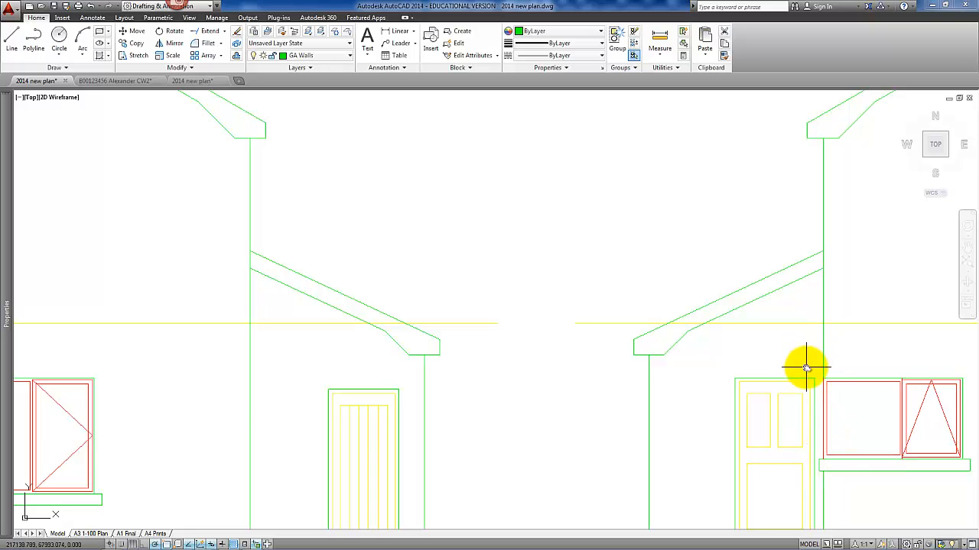
scroll(806, 367, "down", 1)
scroll(498, 393, "down", 1)
middle_click_drag(497, 393, 666, 410)
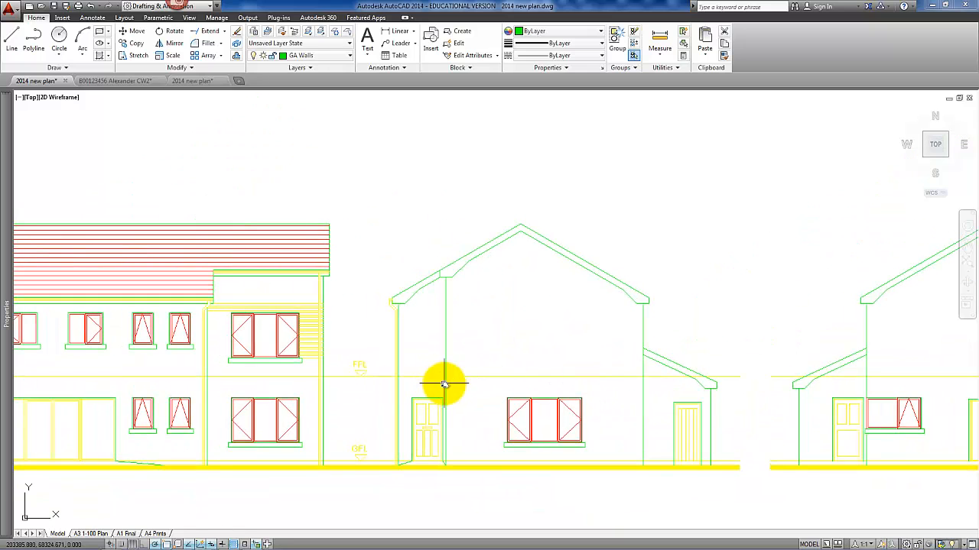
middle_click_drag(413, 372, 484, 365)
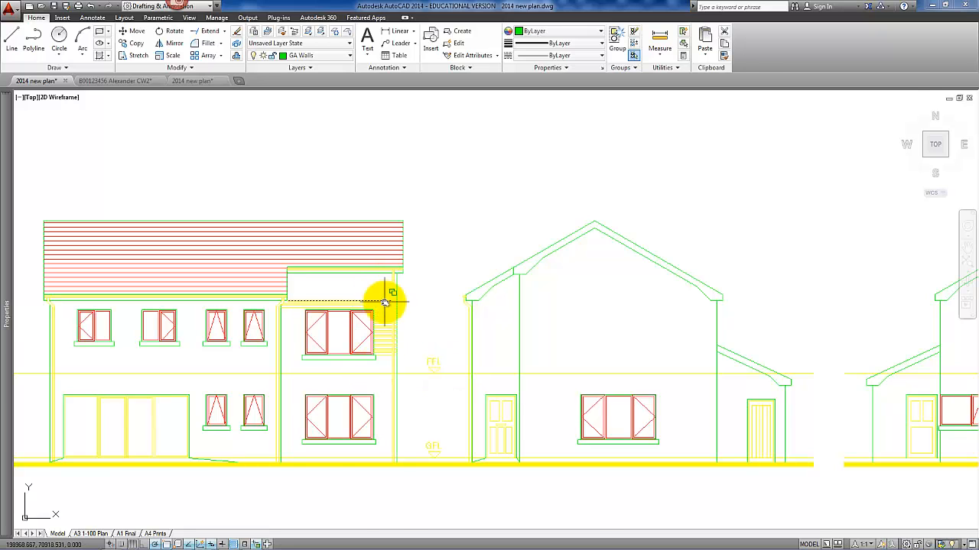
scroll(385, 303, "up", 4)
middle_click_drag(387, 359, 434, 337)
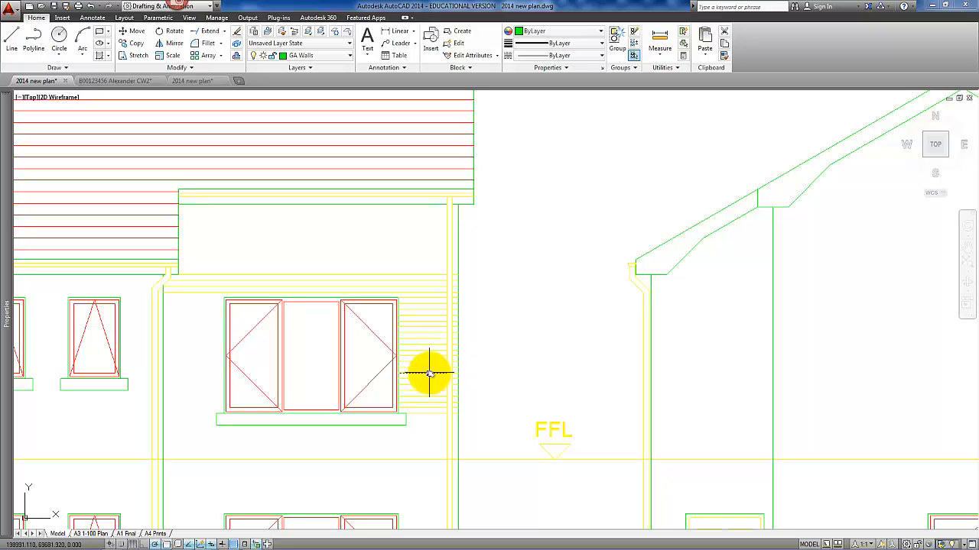
Examine the horizontal cladding lines beside and above the upper window of the projecting bay, up to its fascia.
scroll(435, 413, "up", 2)
left_click(436, 426)
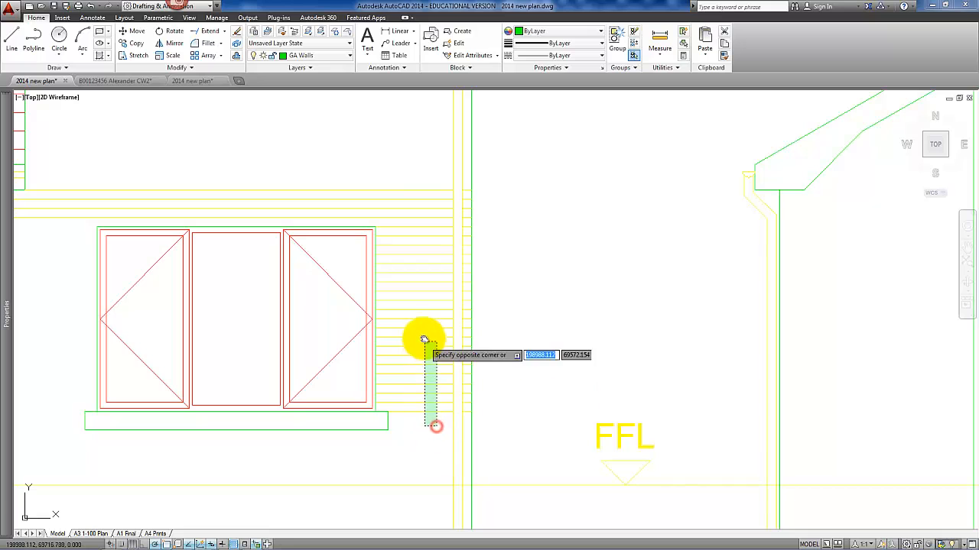
left_click(422, 178)
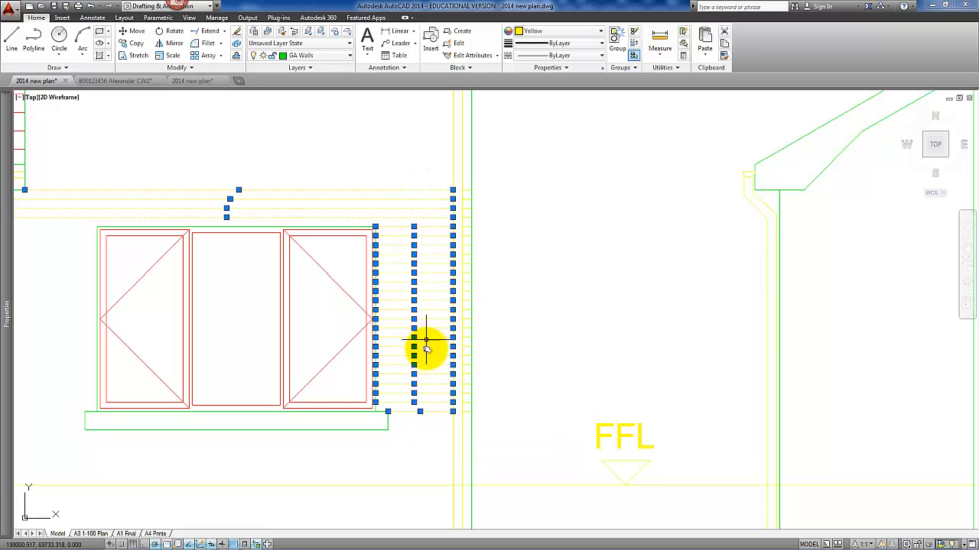
key("Escape")
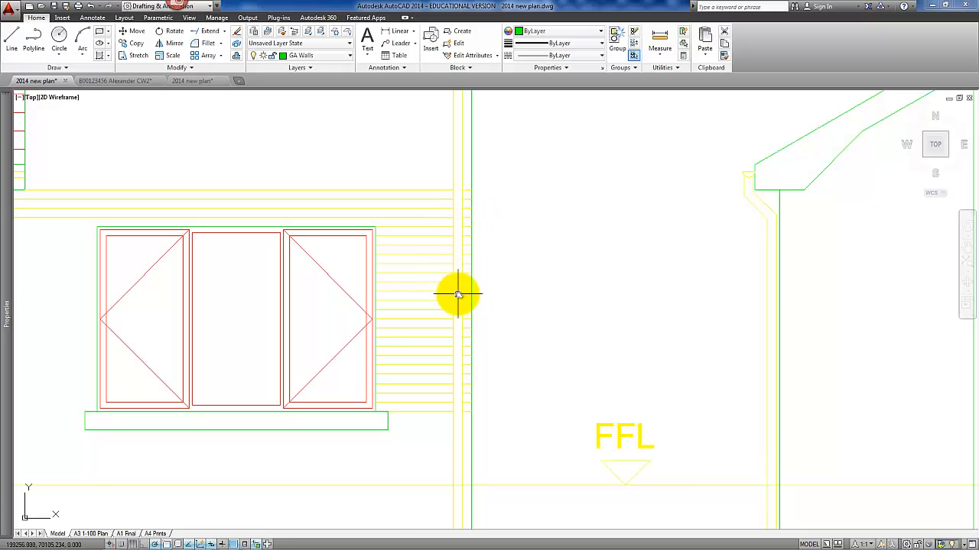
scroll(457, 294, "down", 2)
middle_click_drag(387, 316, 497, 277)
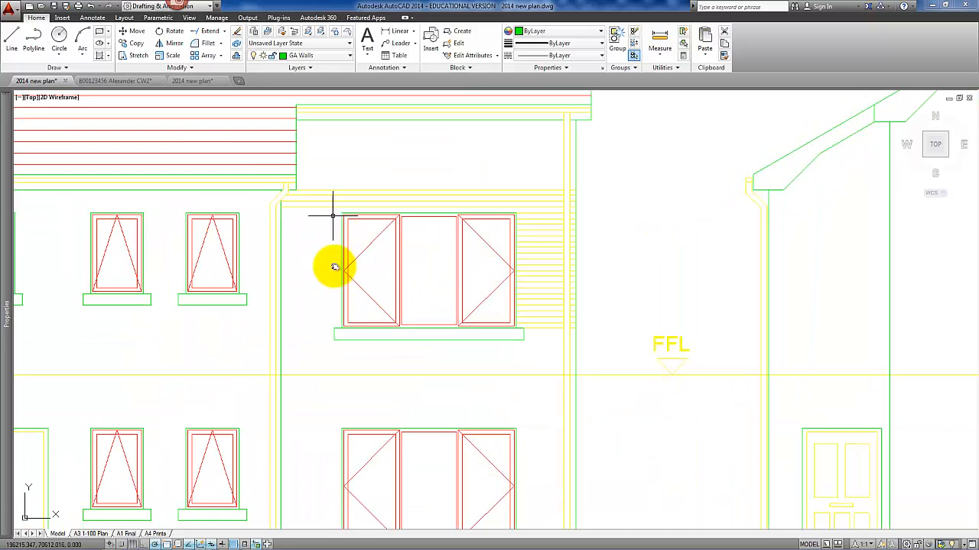
mouse_move(371, 411)
middle_mouse_down()
mouse_move(437, 360)
mouse_move(469, 314)
middle_mouse_up()
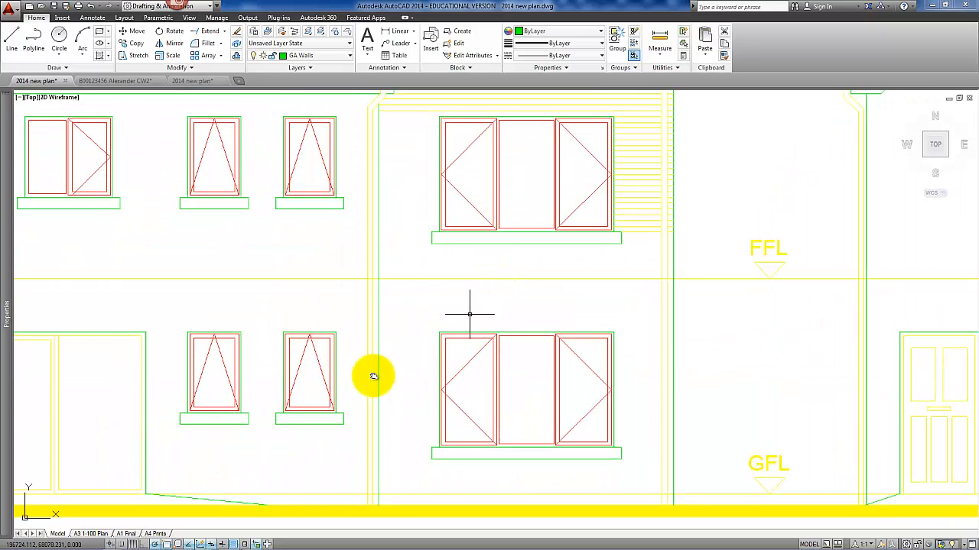
scroll(194, 390, "down", 1)
middle_click_drag(280, 389, 352, 387)
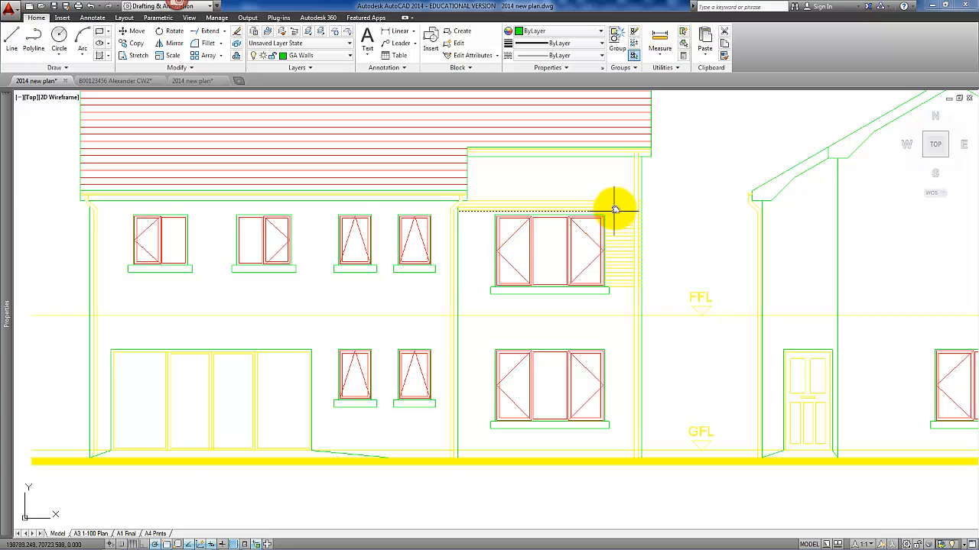
scroll(609, 199, "up", 2)
middle_click_drag(634, 202, 570, 329)
scroll(569, 332, "up", 2)
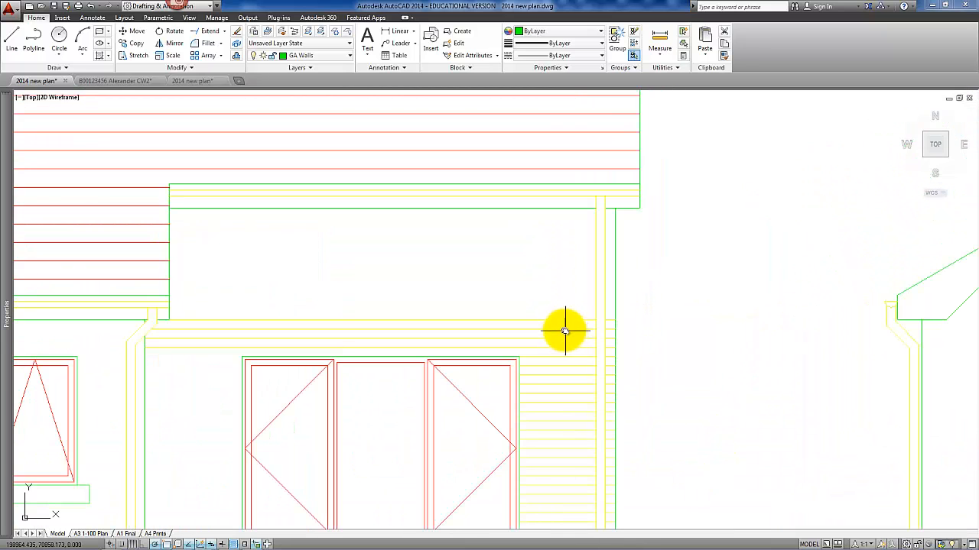
Array the top cladding line above the bay window in a rectangular array with 1 column and 5 rows spaced 75 apart.
left_click(566, 320)
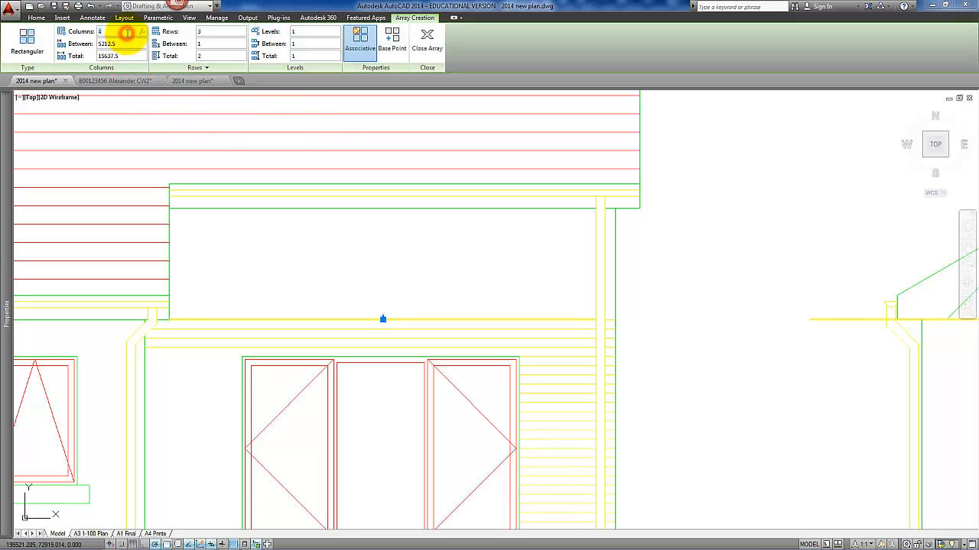
type("1")
left_click(203, 32)
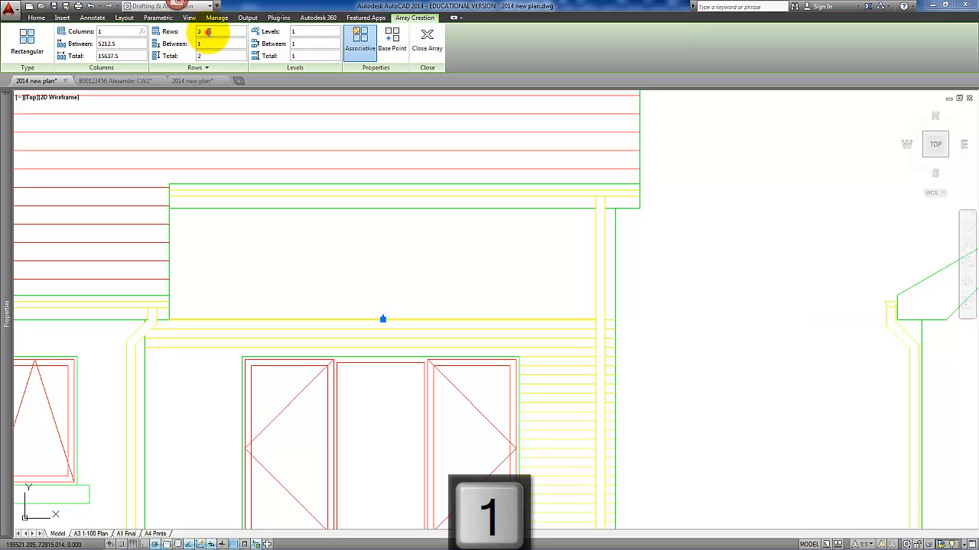
type("5")
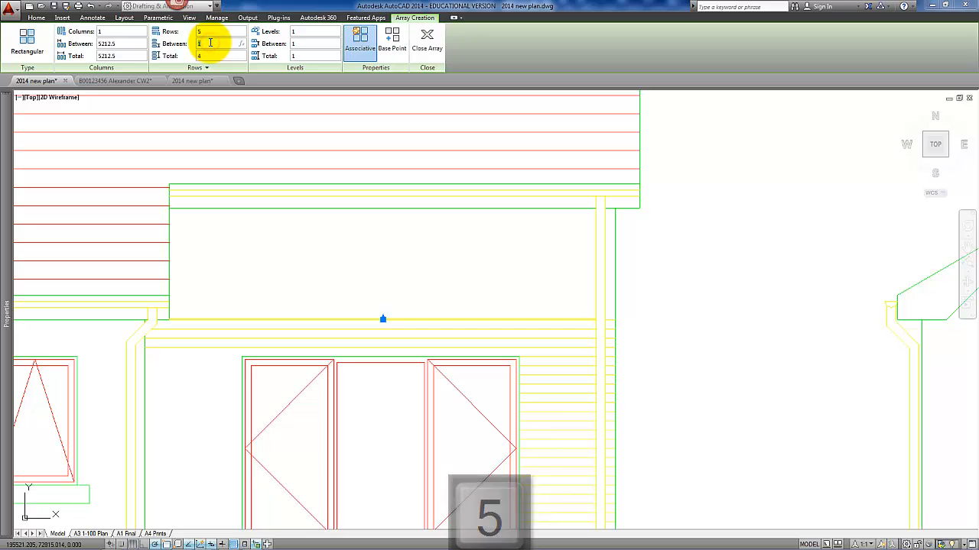
type("75")
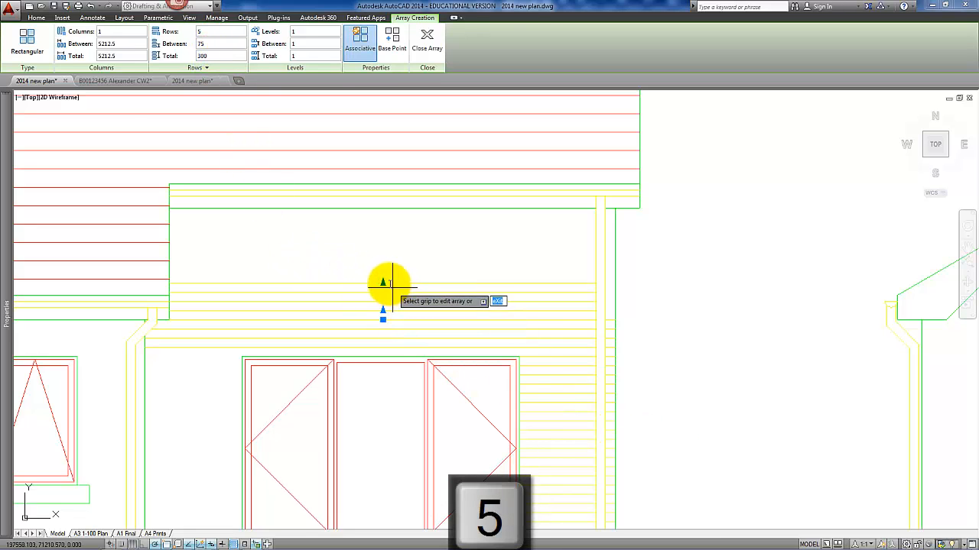
Extend the array's rows upward to the lower edge of the bay's fascia and finish the array.
mouse_move(383, 283)
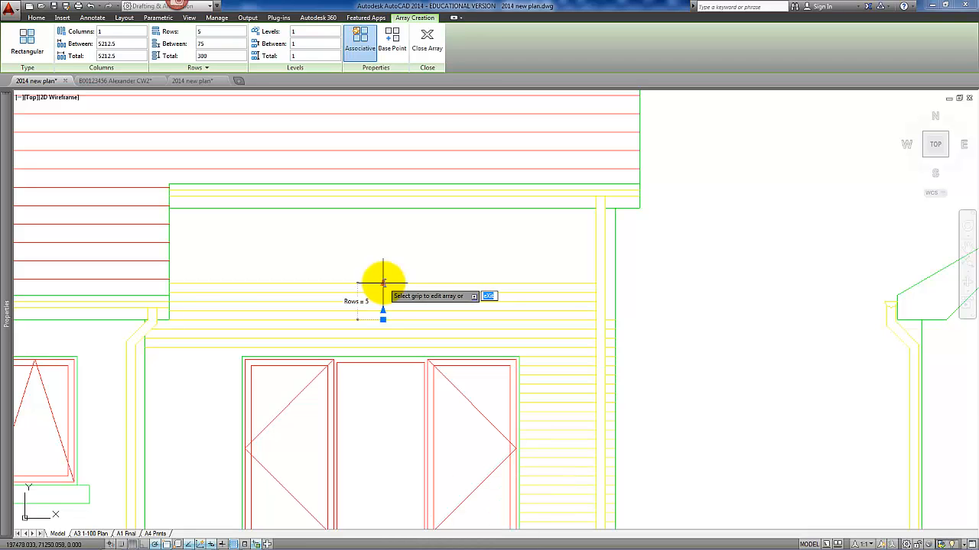
left_click(383, 283)
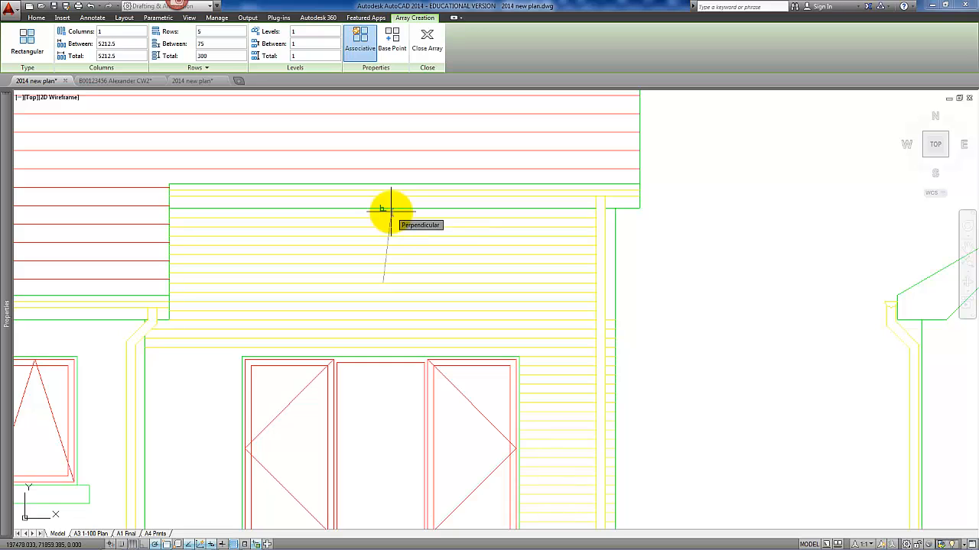
left_click(390, 210)
key("Return")
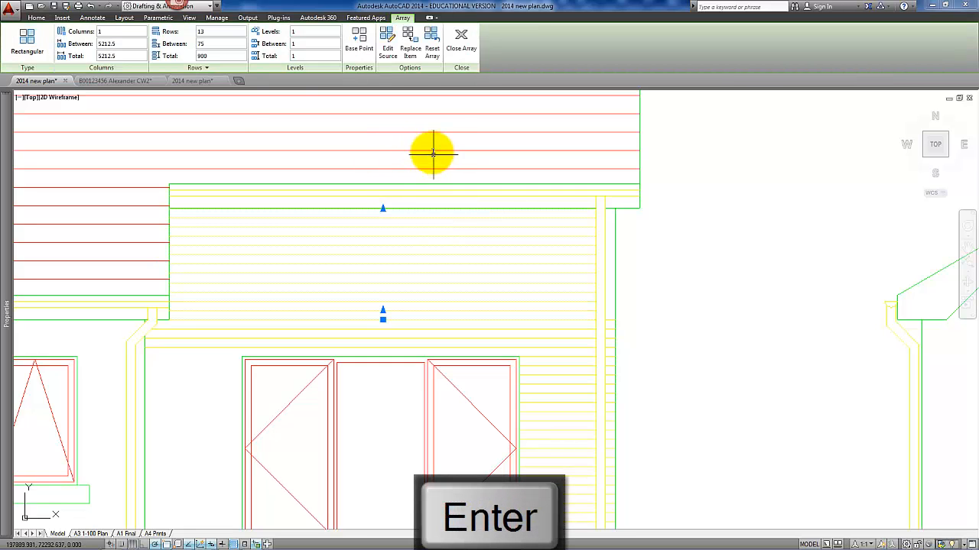
Explode the cladding array above the bay window into separate lines.
left_click(34, 17)
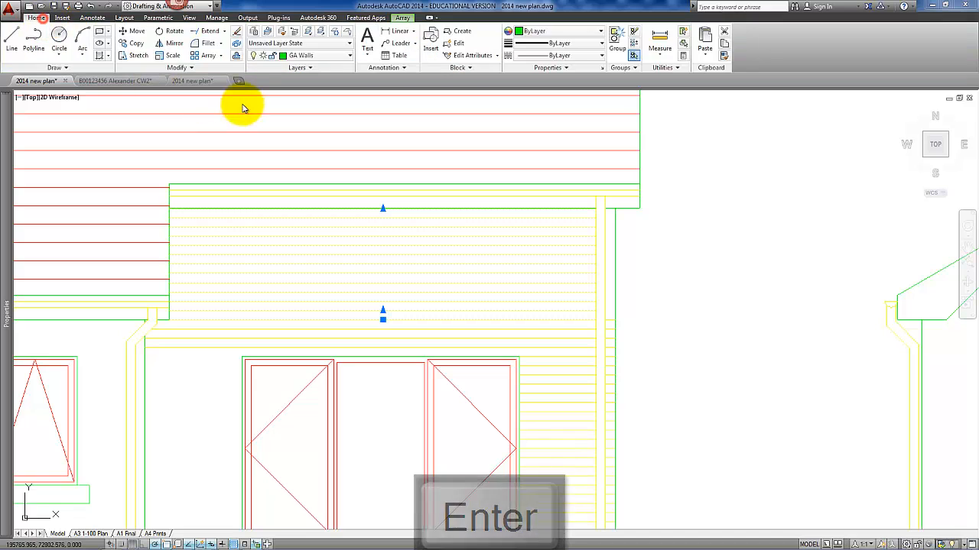
left_click(236, 45)
scroll(557, 222, "up", 2)
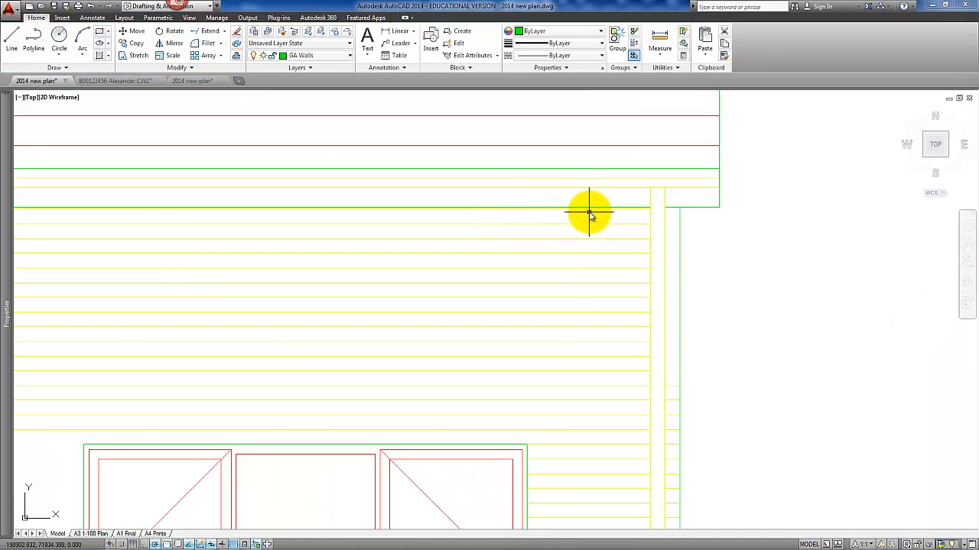
Try deleting the topmost cladding line directly under the fascia, and undo the deletion.
left_click(594, 213)
key("Delete")
scroll(547, 277, "down", 2)
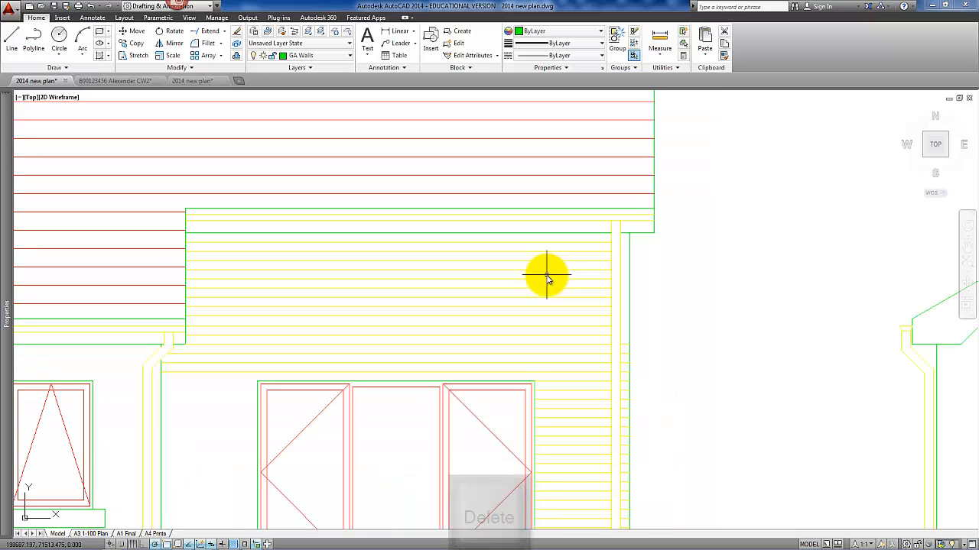
key("ctrl+z")
scroll(546, 280, "down", 3)
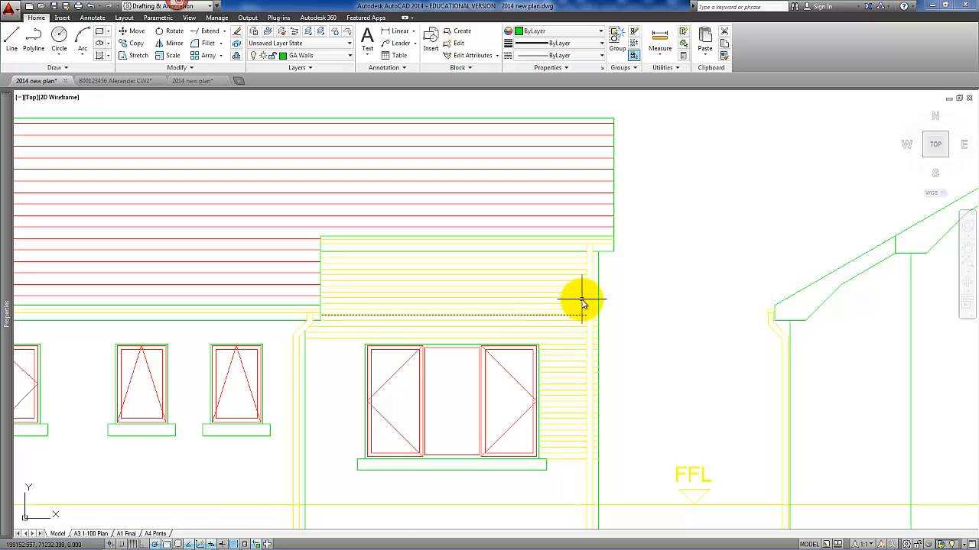
Copy the ten short cladding lines between the downpipe and wall edge upward, from the line just below them to their topmost line.
scroll(596, 321, "up", 3)
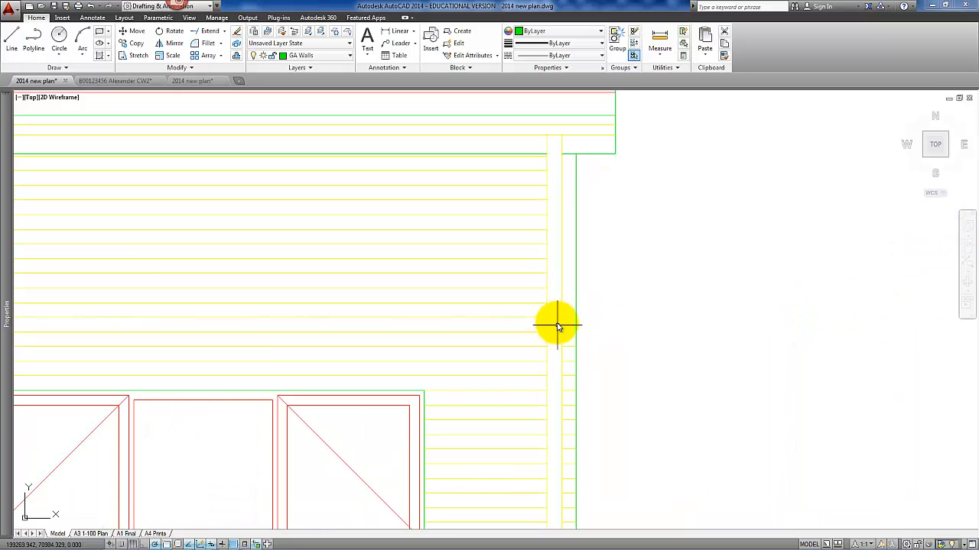
mouse_move(557, 327)
middle_mouse_down()
mouse_move(586, 344)
mouse_move(520, 300)
middle_mouse_up()
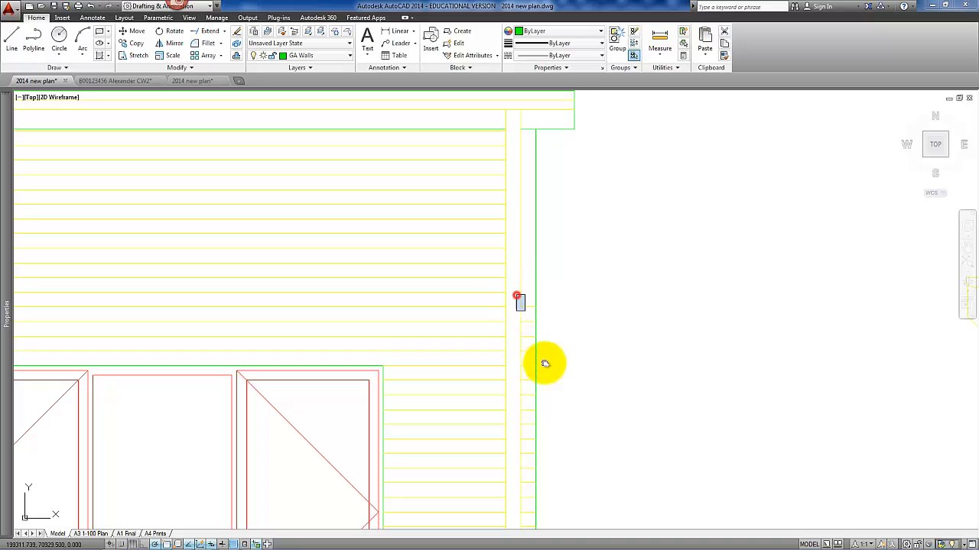
left_click(556, 446)
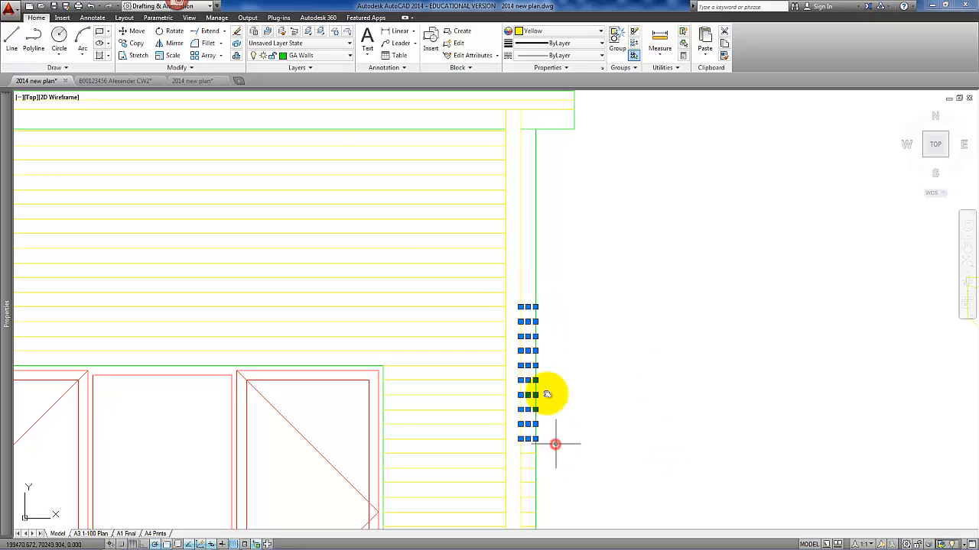
left_click(137, 44)
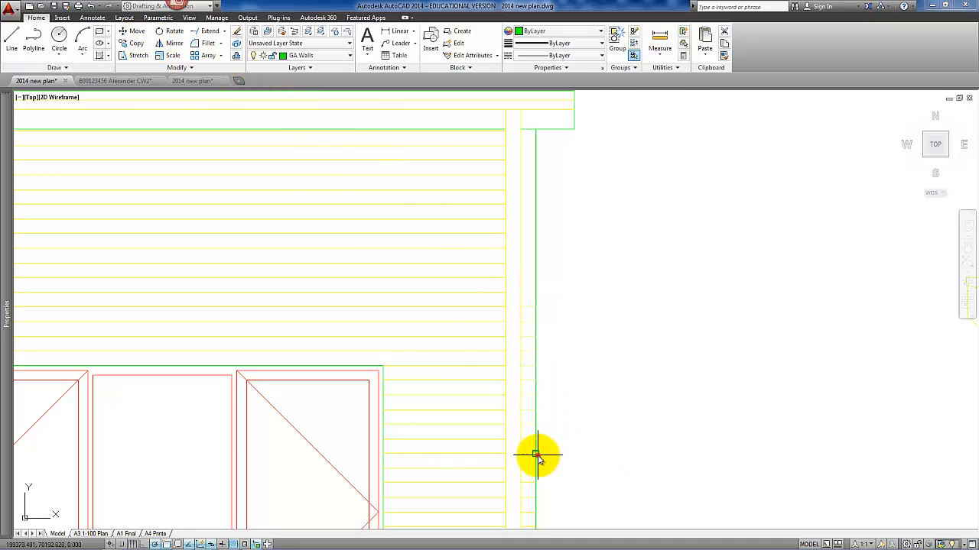
left_click(536, 455)
left_click(536, 307)
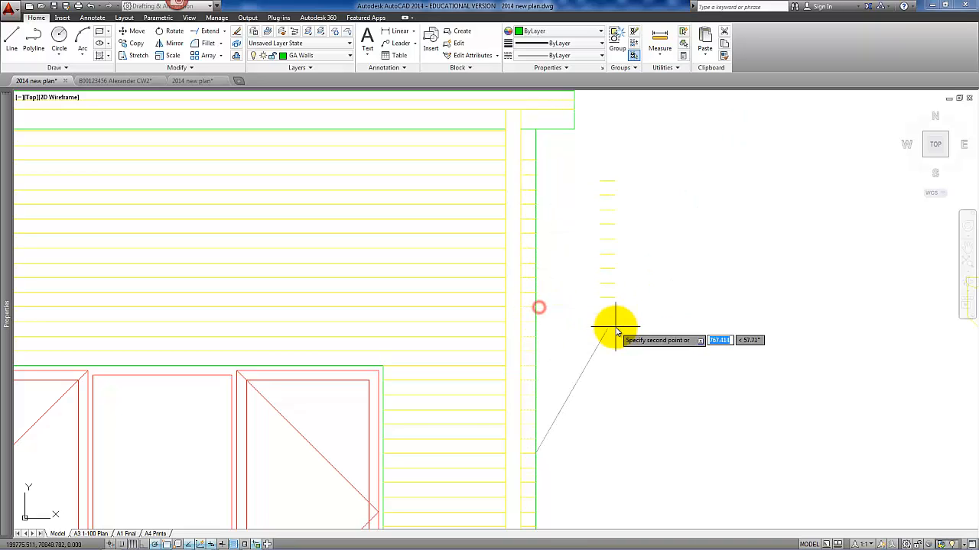
Copy the topmost short cladding lines between the downpipe and wall edge upward to fill the gap under the fascia.
key("Return")
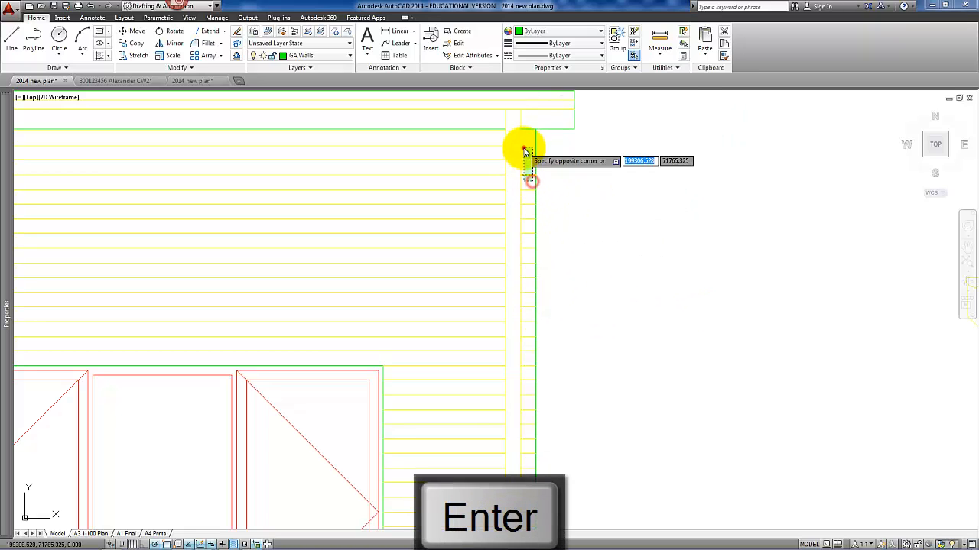
left_click(525, 151)
left_click(136, 43)
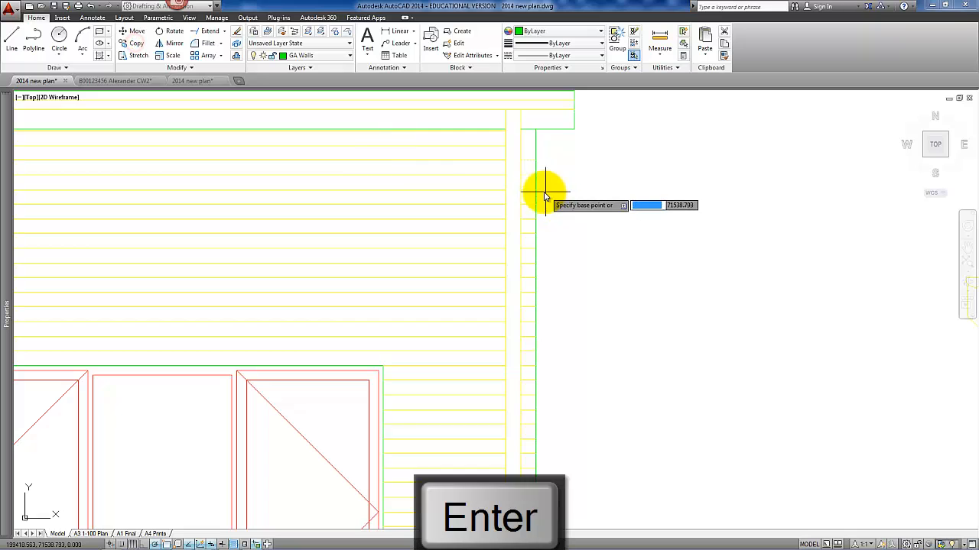
left_click(536, 162)
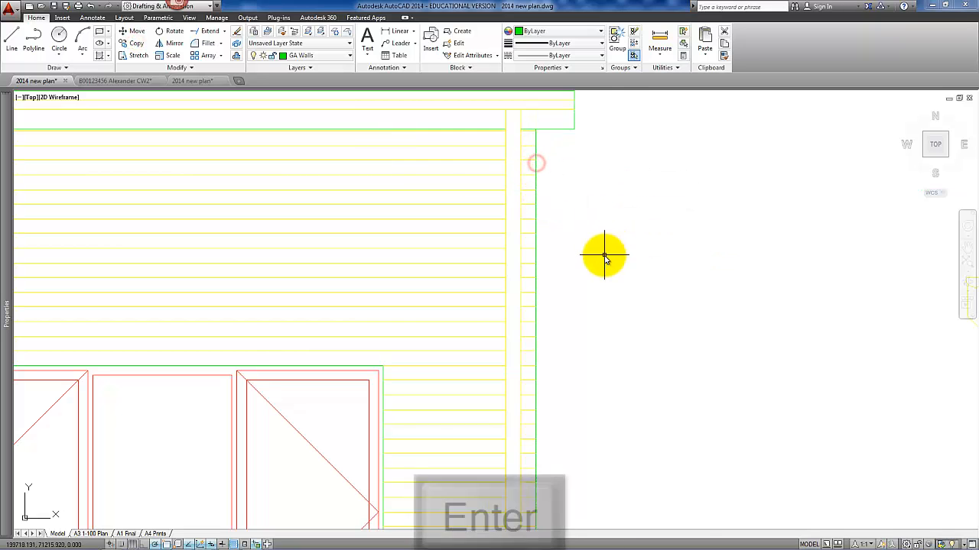
Measure the spacing between the lowest roof tile lines at the main roof's outer edge, using the Distance command.
scroll(604, 255, "down", 3)
middle_click_drag(474, 286, 603, 307)
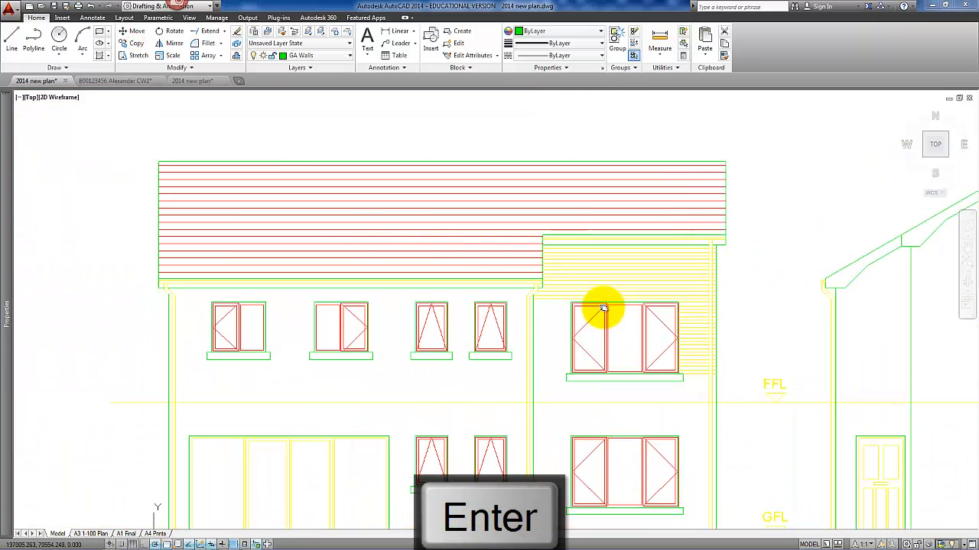
scroll(231, 234, "up", 2)
middle_click_drag(227, 236, 240, 318)
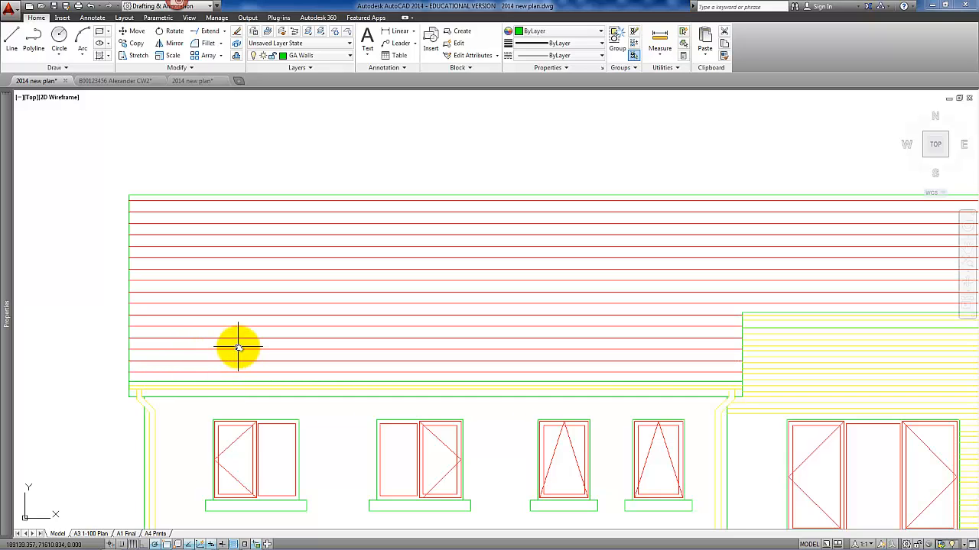
type("di")
key("Return")
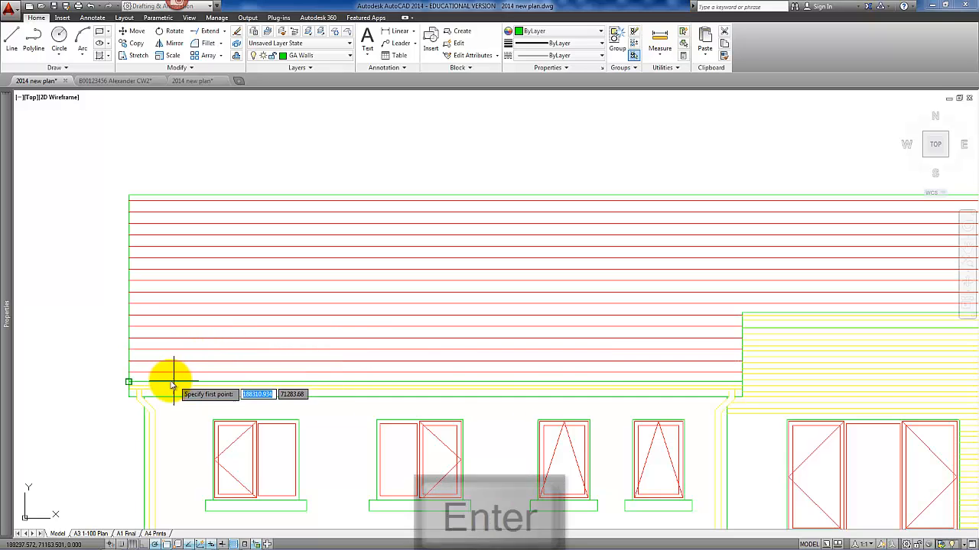
left_click(142, 374)
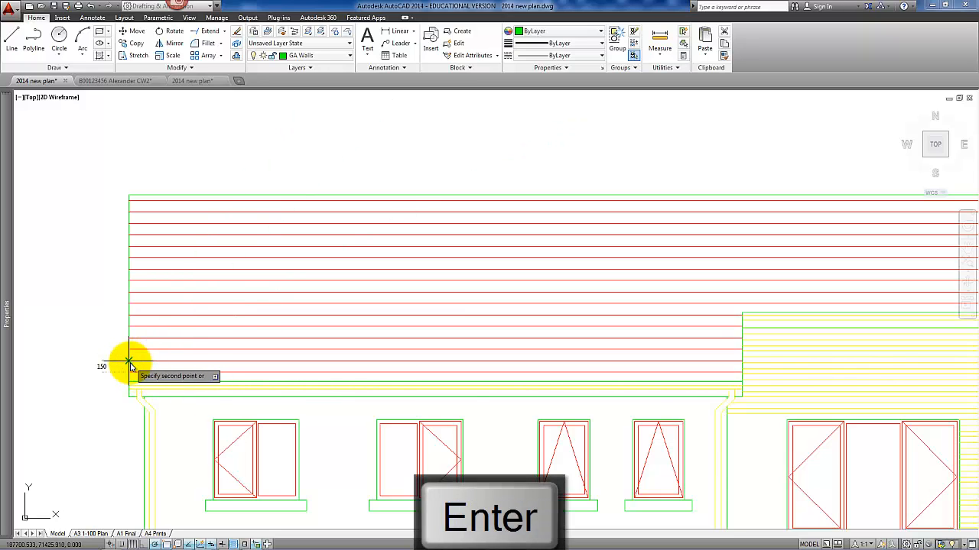
left_click(128, 366)
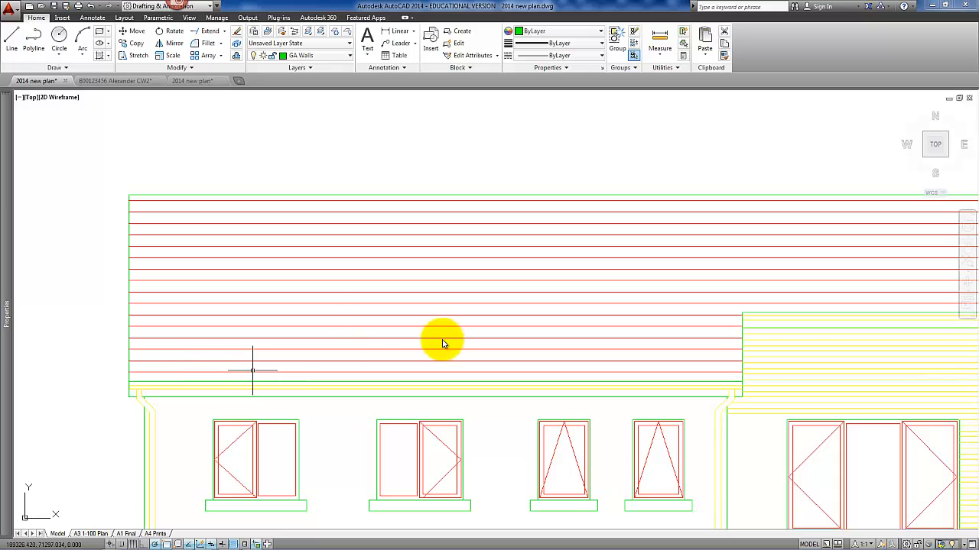
Select all the roof tile lines above the eaves and check their layer against the available layers, leaving it unchanged.
scroll(341, 336, "down", 3)
middle_click_drag(383, 333, 241, 335)
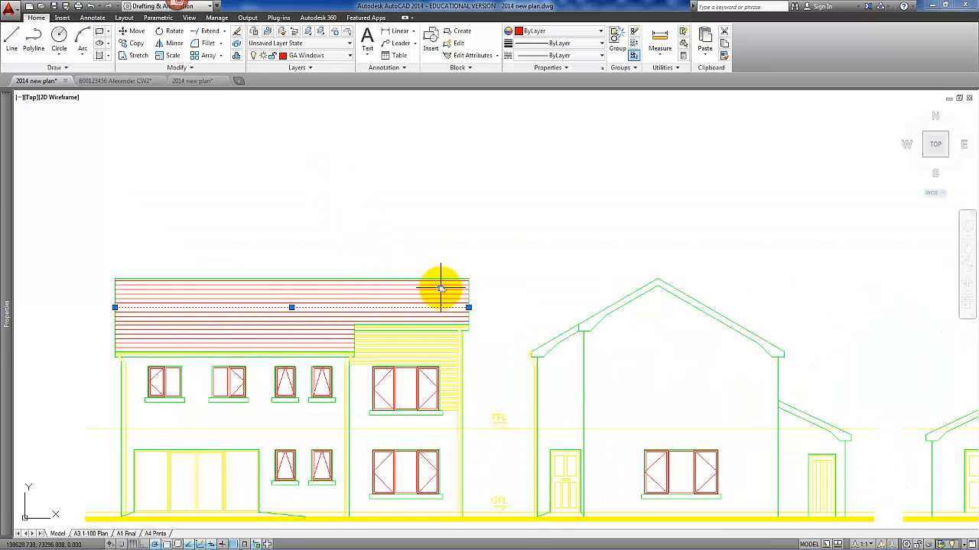
key("Escape")
scroll(316, 299, "down", 2)
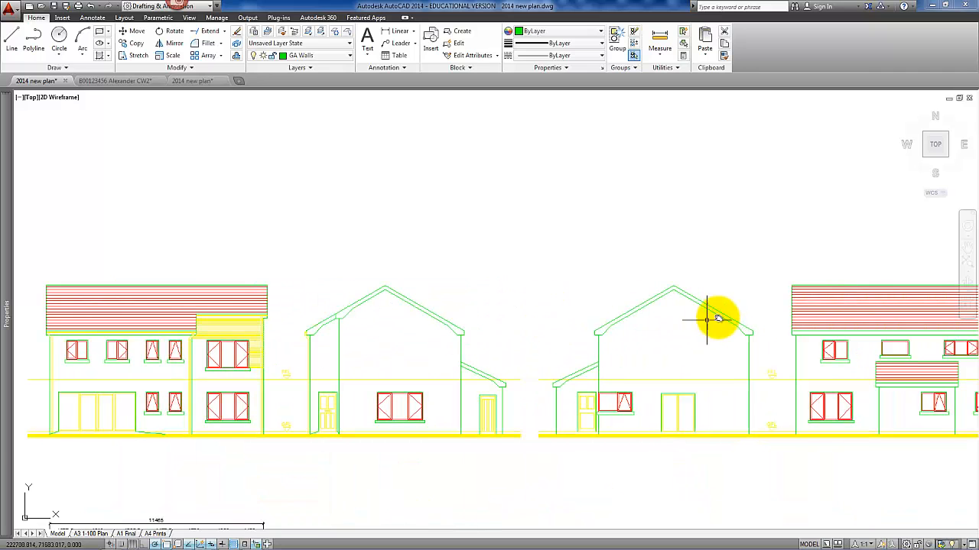
scroll(186, 314, "up", 6)
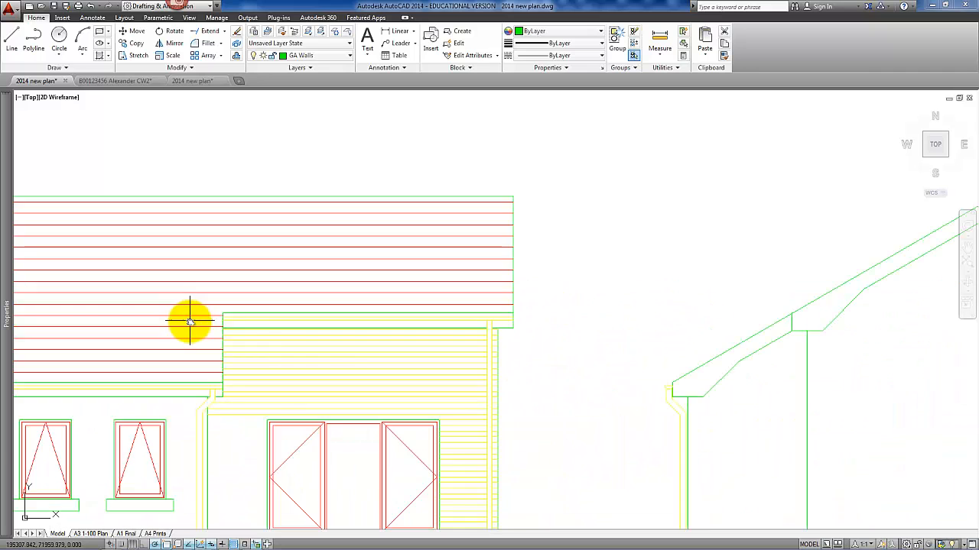
left_click(324, 404)
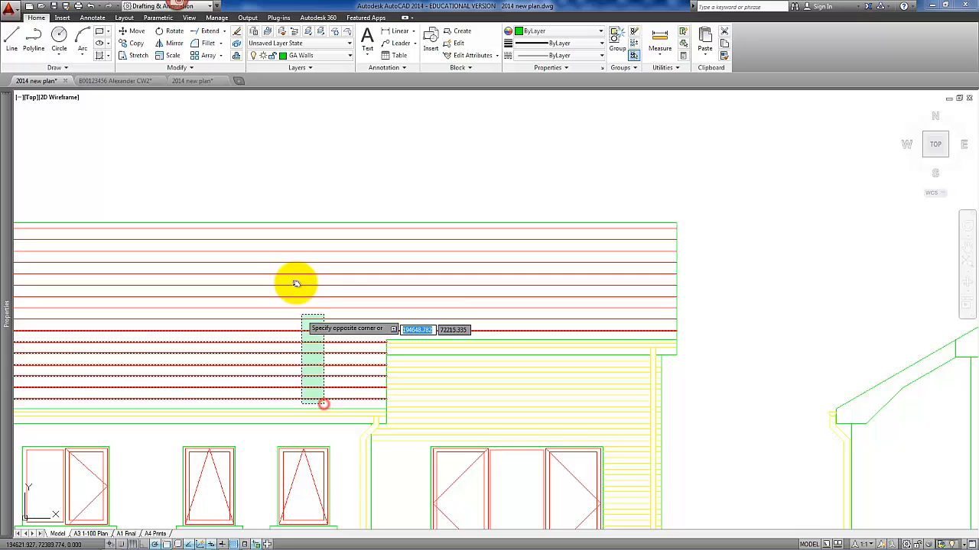
left_click(294, 227)
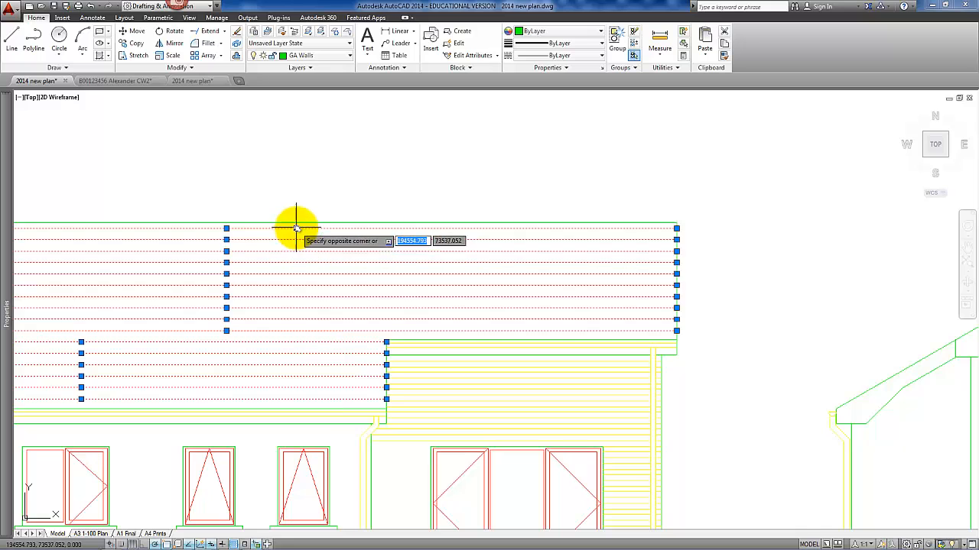
left_click(350, 56)
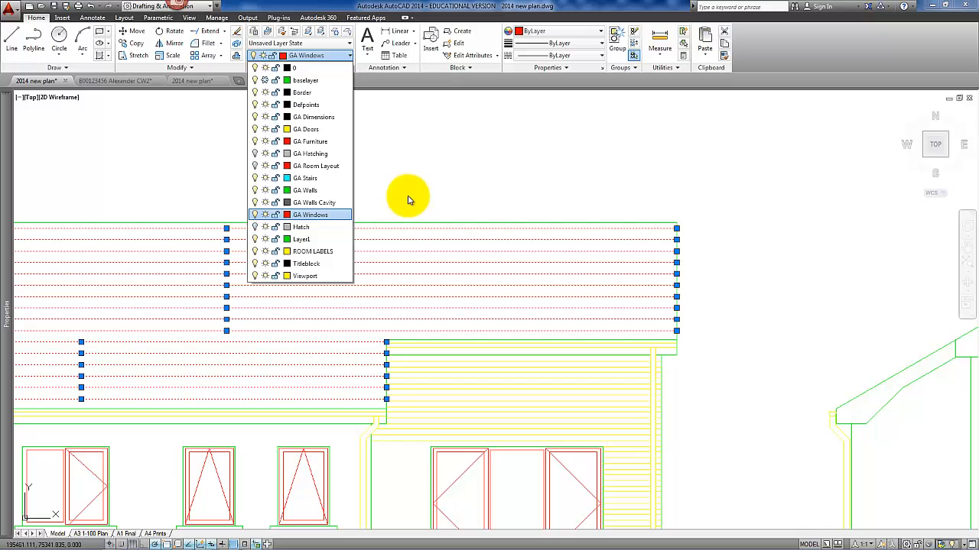
key("Escape")
key("Escape")
middle_click_drag(349, 346, 477, 310)
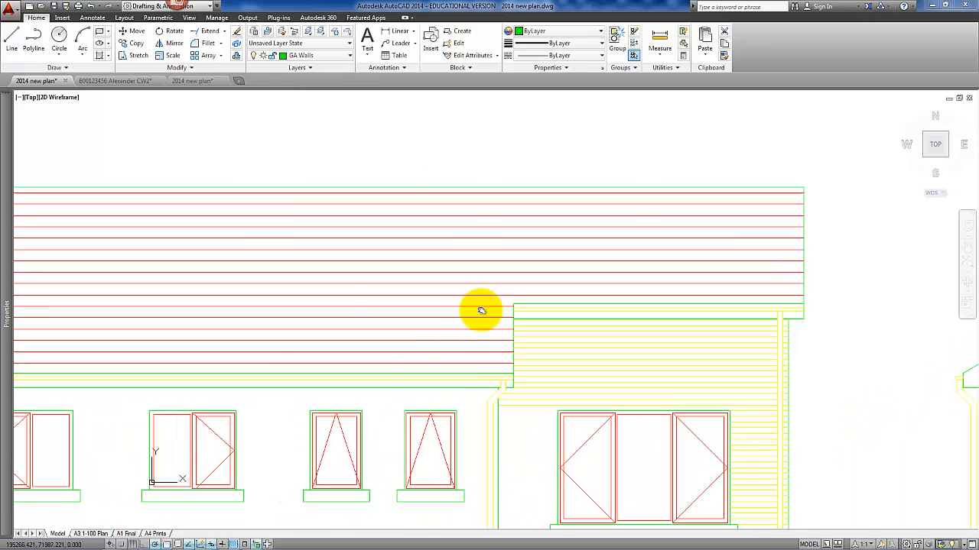
left_click(451, 368)
key("Escape")
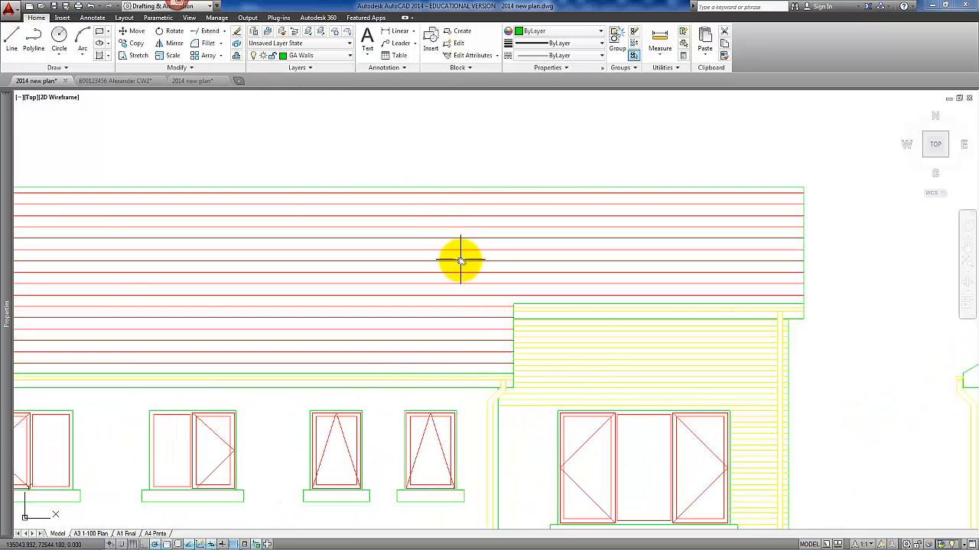
scroll(461, 260, "down", 4)
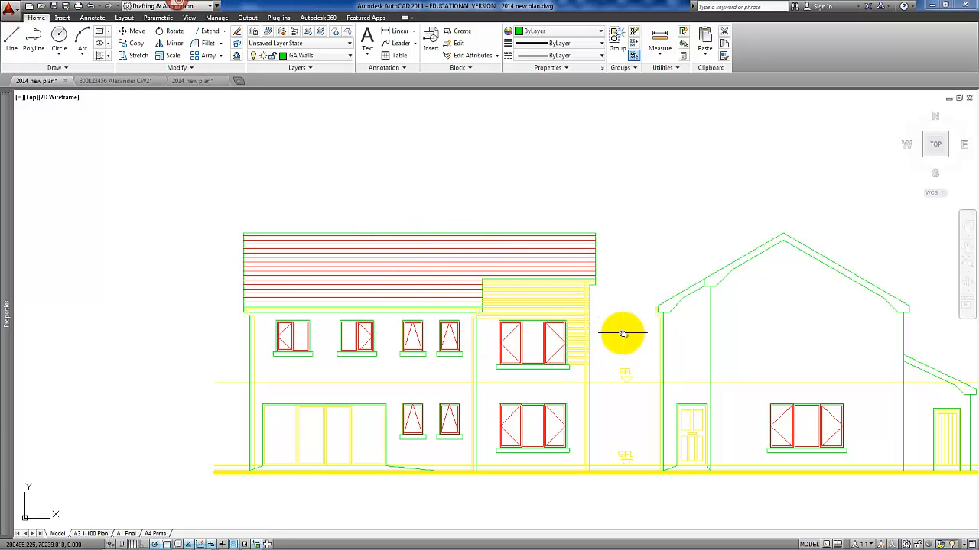
scroll(629, 329, "down", 4)
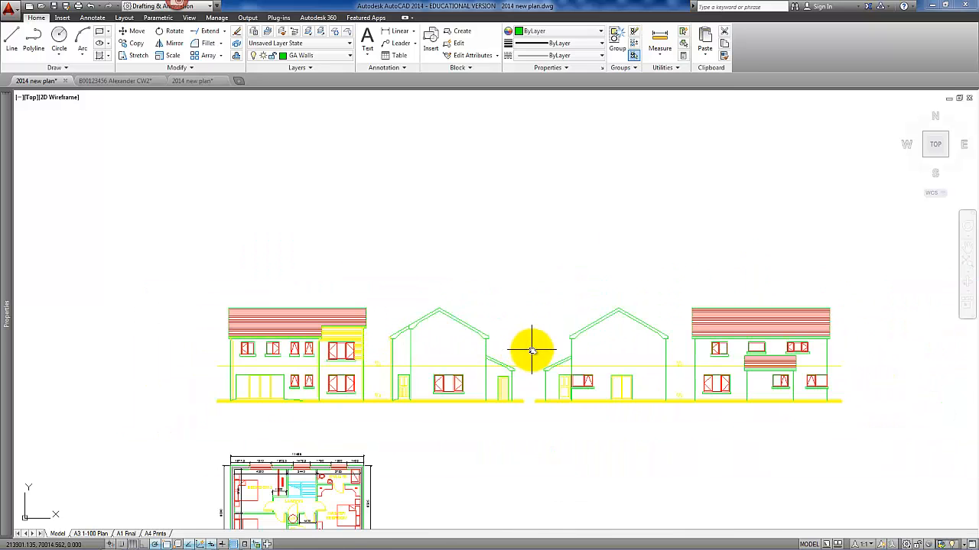
scroll(532, 349, "up", 1)
scroll(533, 349, "down", 1)
middle_click_drag(557, 355, 513, 372)
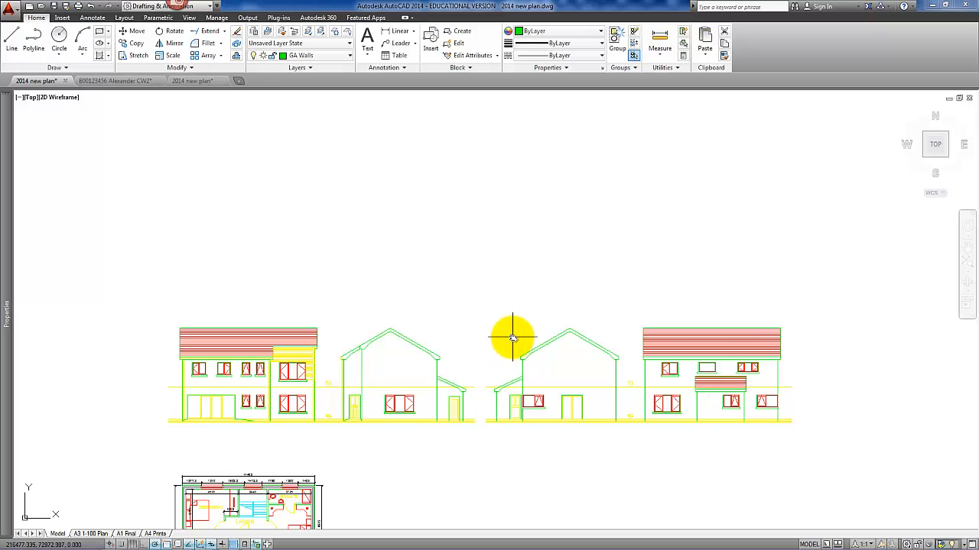